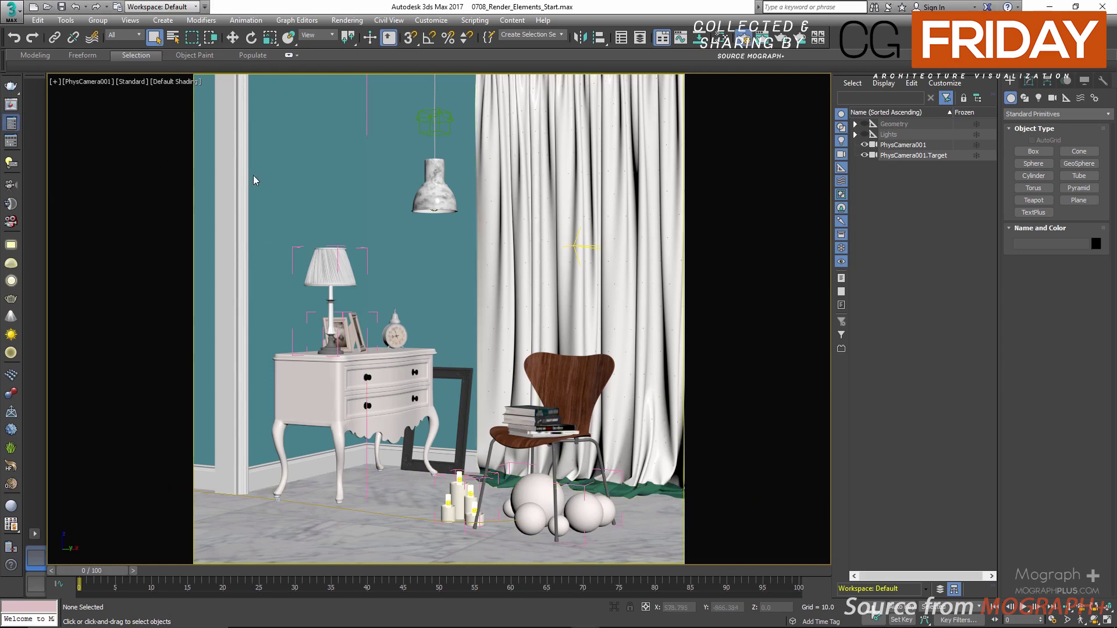
- Open the list of V-Ray render elements that can be added to the scene's render setup
click(11, 123)
click(222, 218)
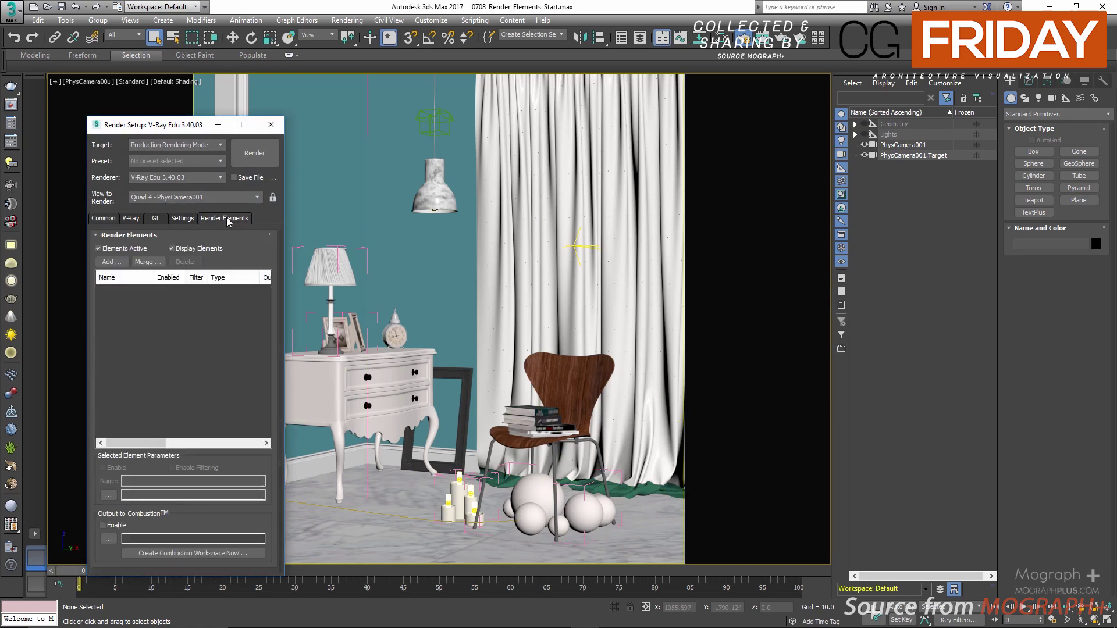
drag(178, 125, 333, 87)
click(265, 224)
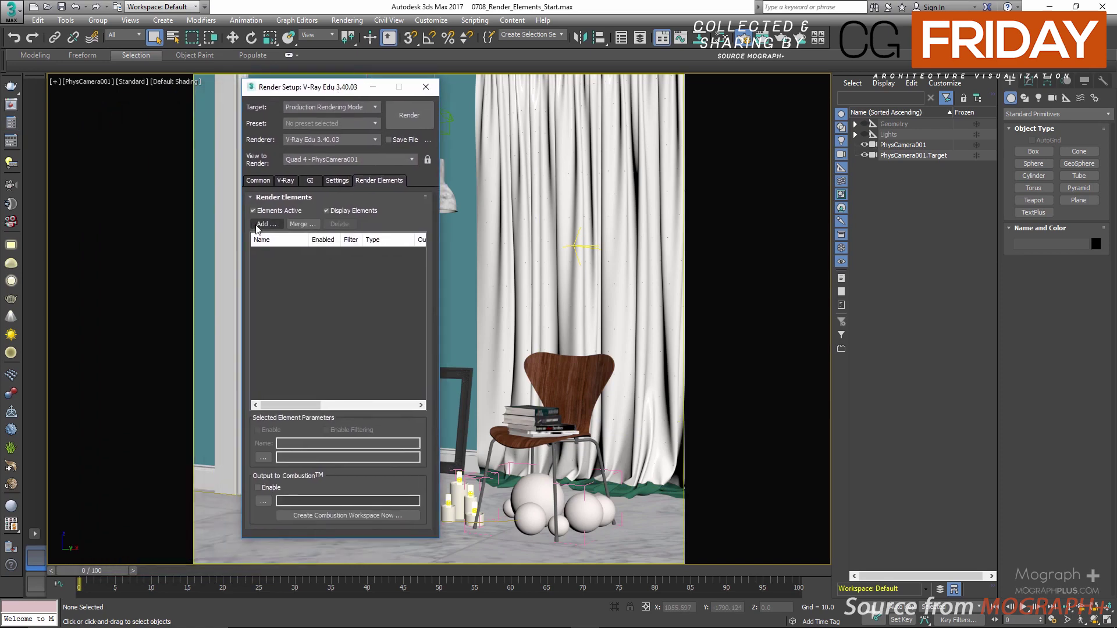
drag(328, 227, 562, 198)
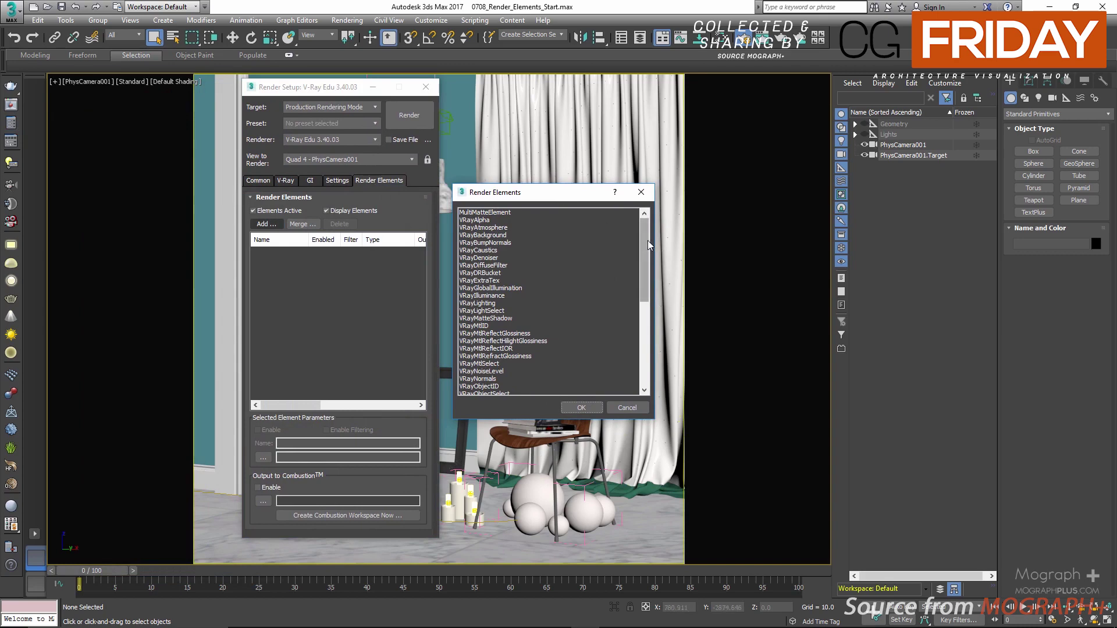
- Review the lighting-related entries in the render element list, including VRayGlobalIllumination and VRayLighting
mouse_move(647, 239)
mouse_down()
mouse_move(648, 336)
mouse_move(643, 225)
mouse_up()
click(516, 287)
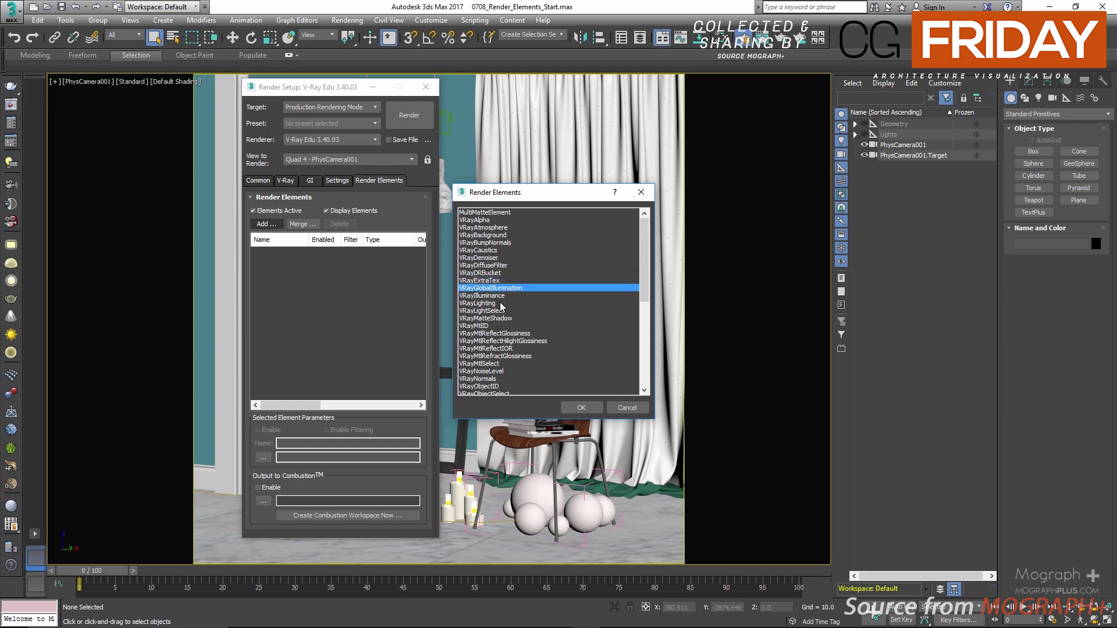
click(503, 303)
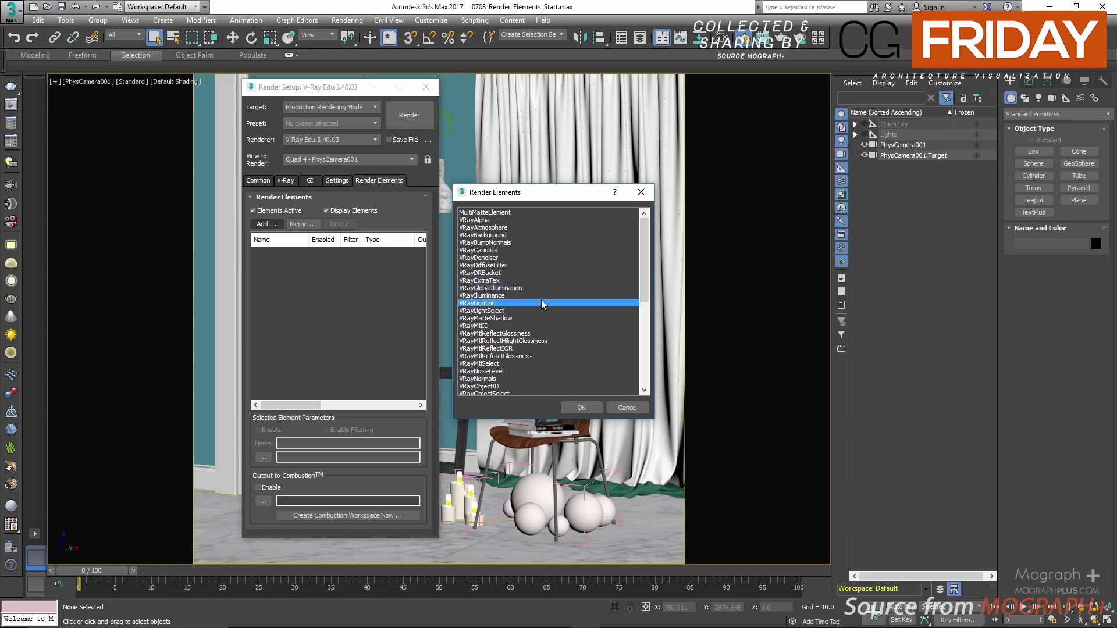
scroll(541, 303, down, 3)
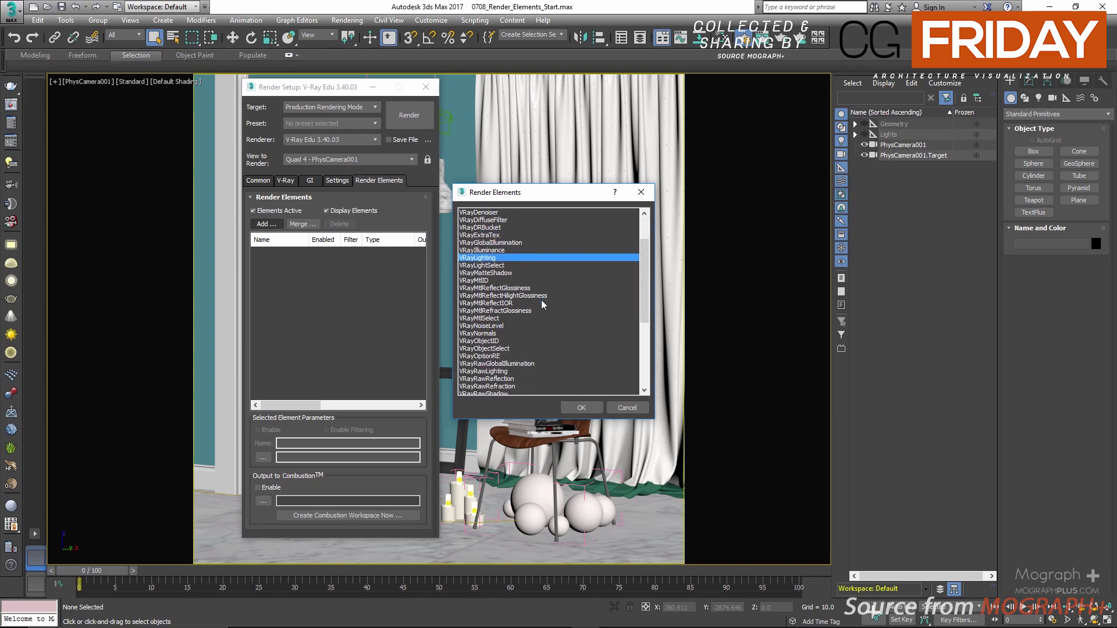
scroll(541, 301, down, 1)
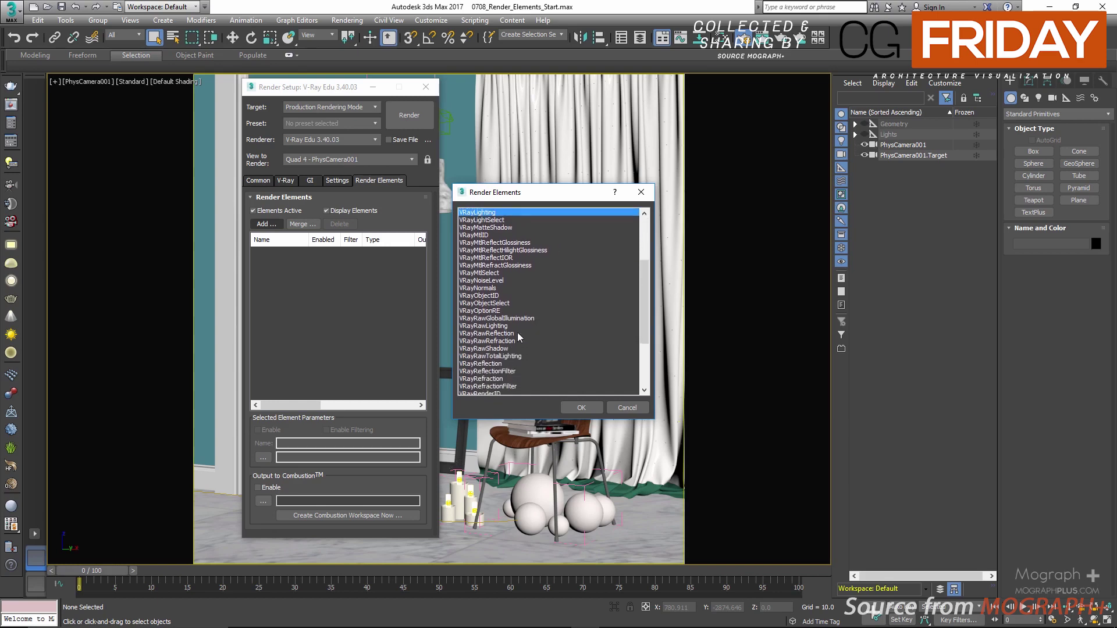
scroll(514, 317, up, 4)
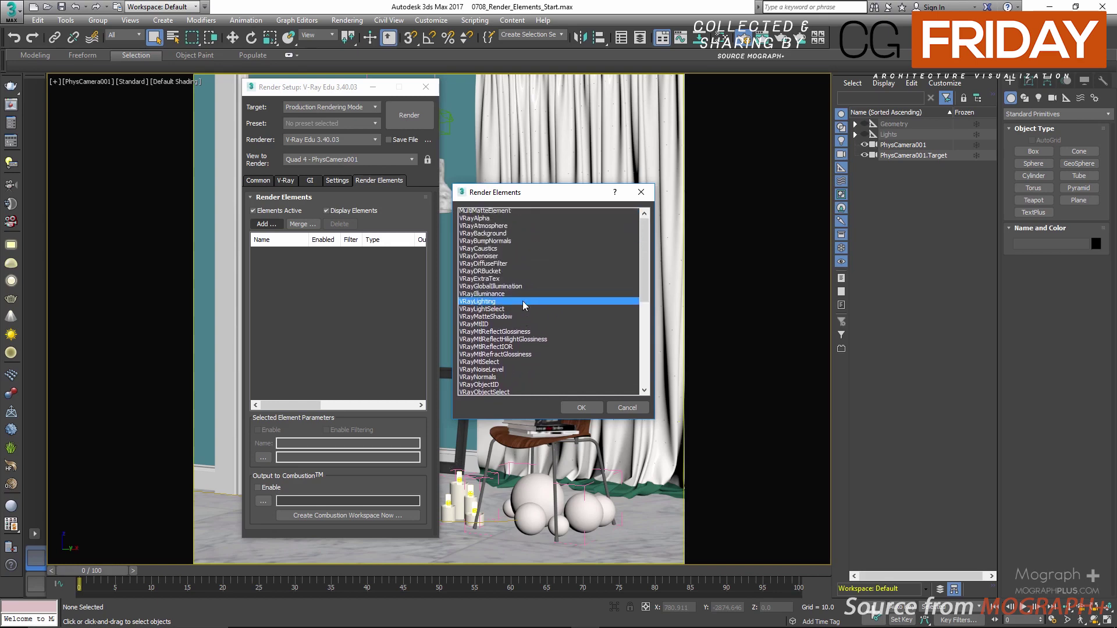
- Examine the mask and utility elements MultiMatteElement, VRayMtlID, VRayObjectID, VRayZDepth, VRayWireColor and VRayVelocity in the list
click(506, 213)
scroll(549, 281, down, 2)
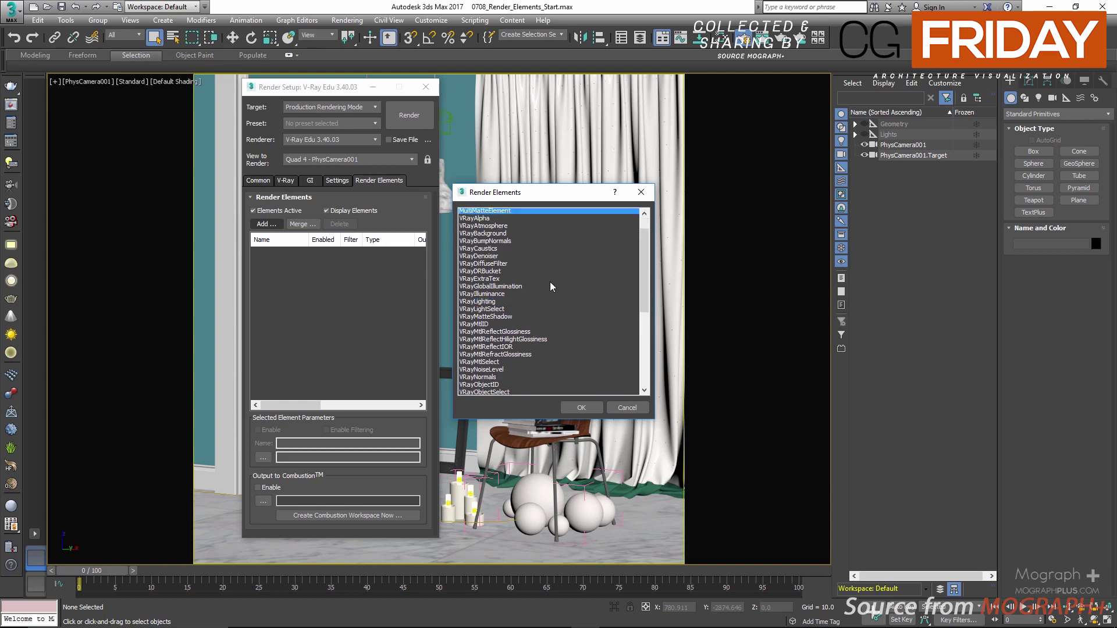
click(501, 280)
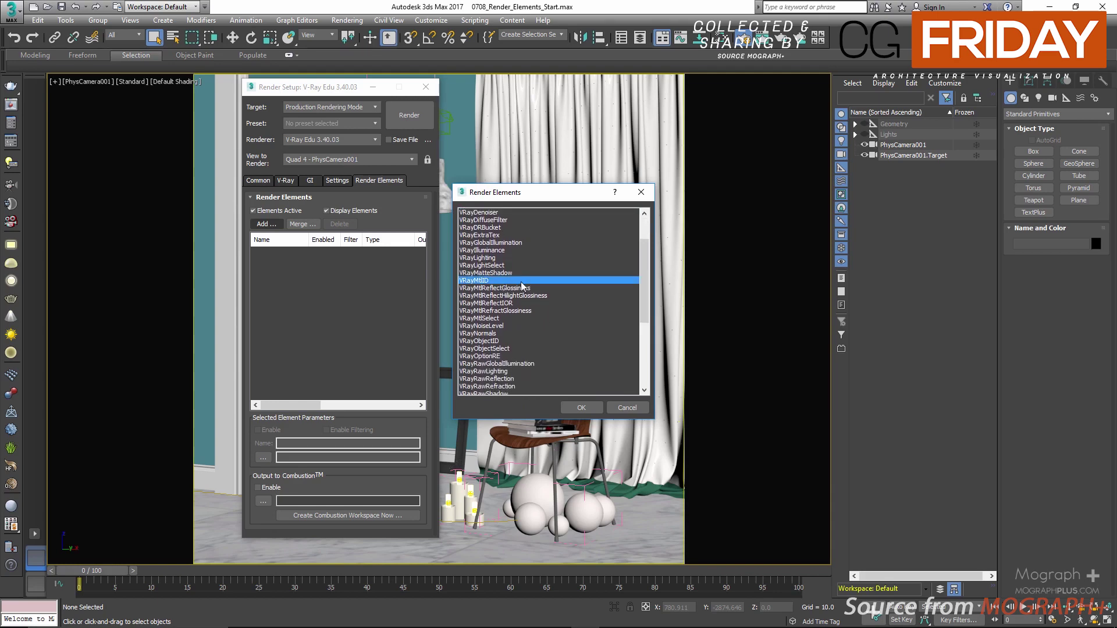
click(511, 341)
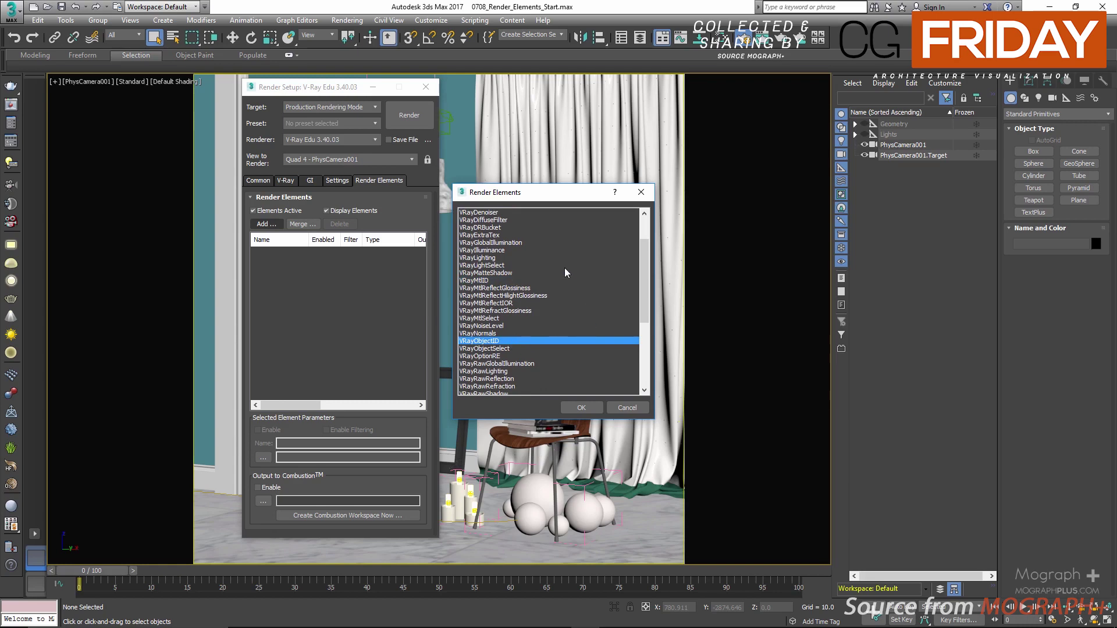
scroll(565, 272, up, 2)
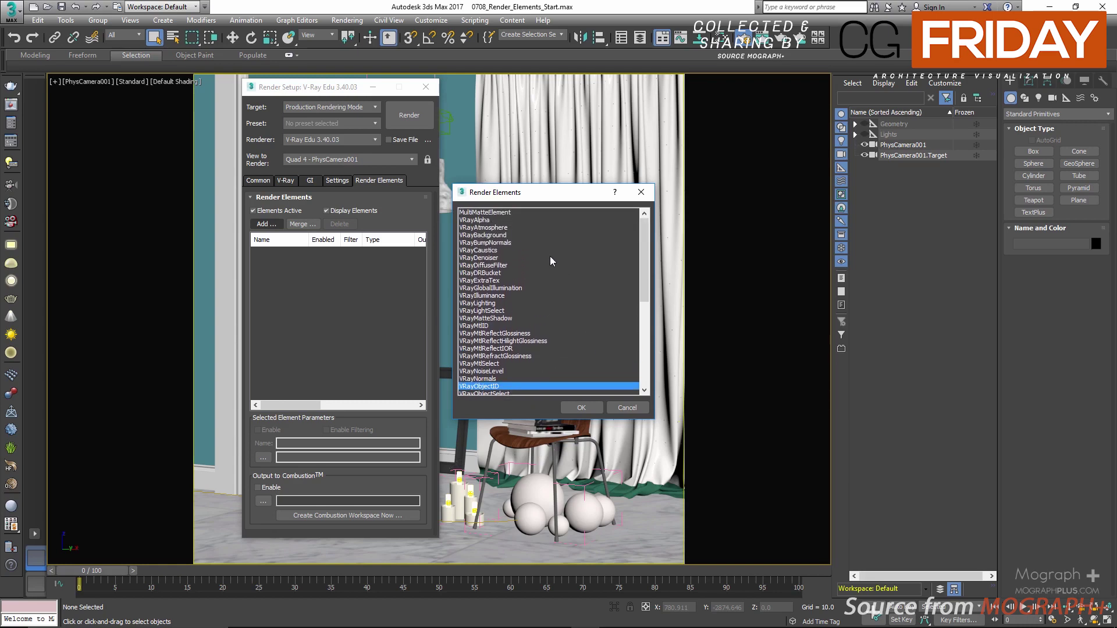
scroll(550, 262, down, 6)
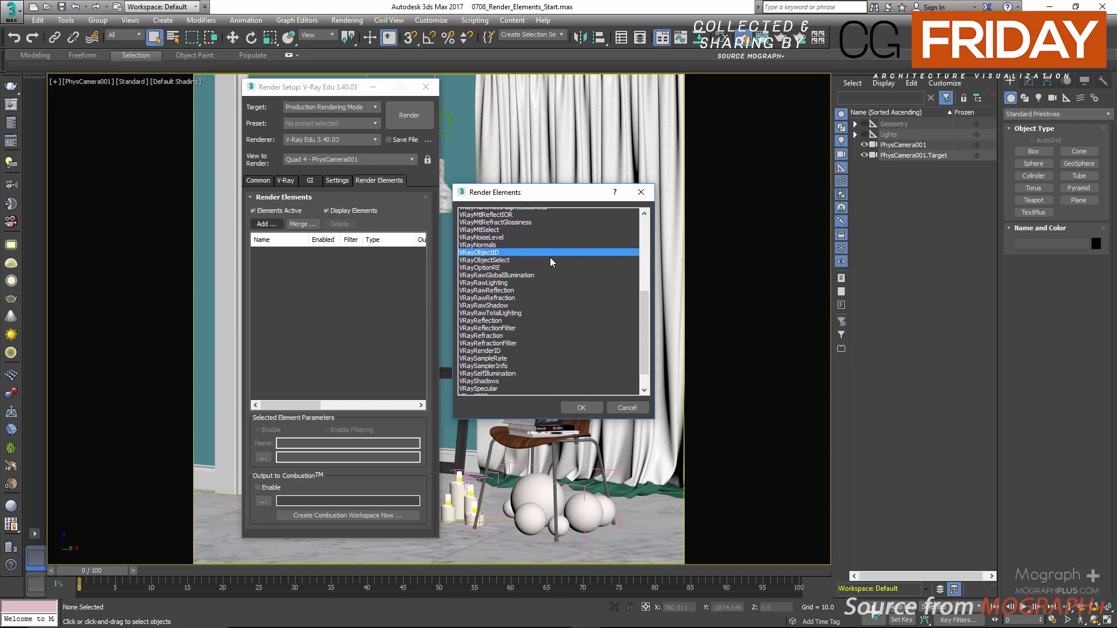
scroll(549, 258, down, 2)
click(483, 386)
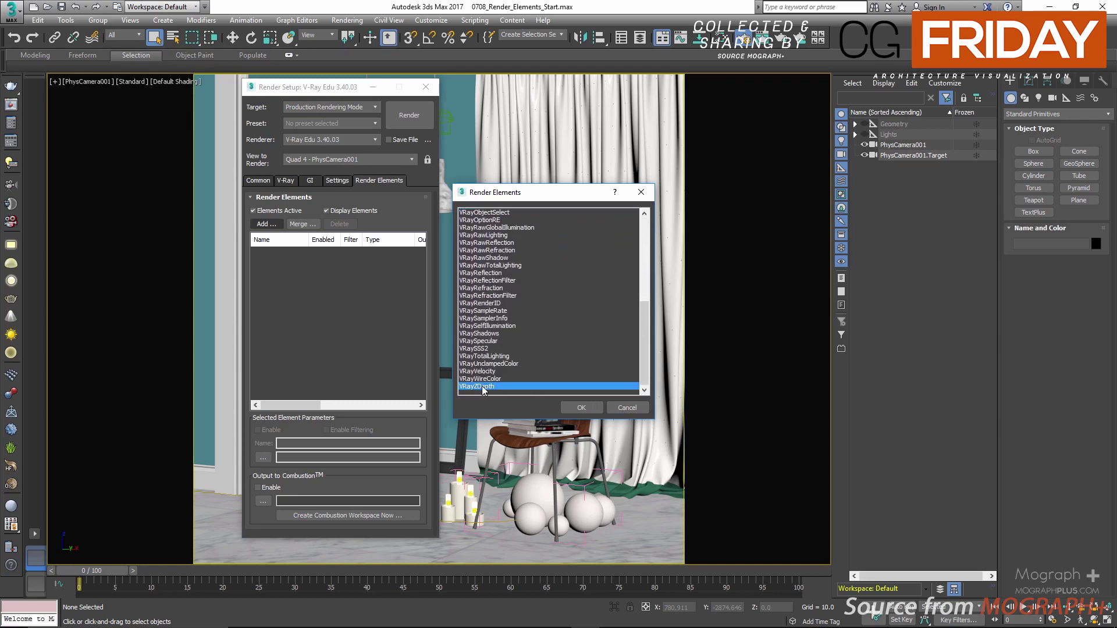
click(518, 379)
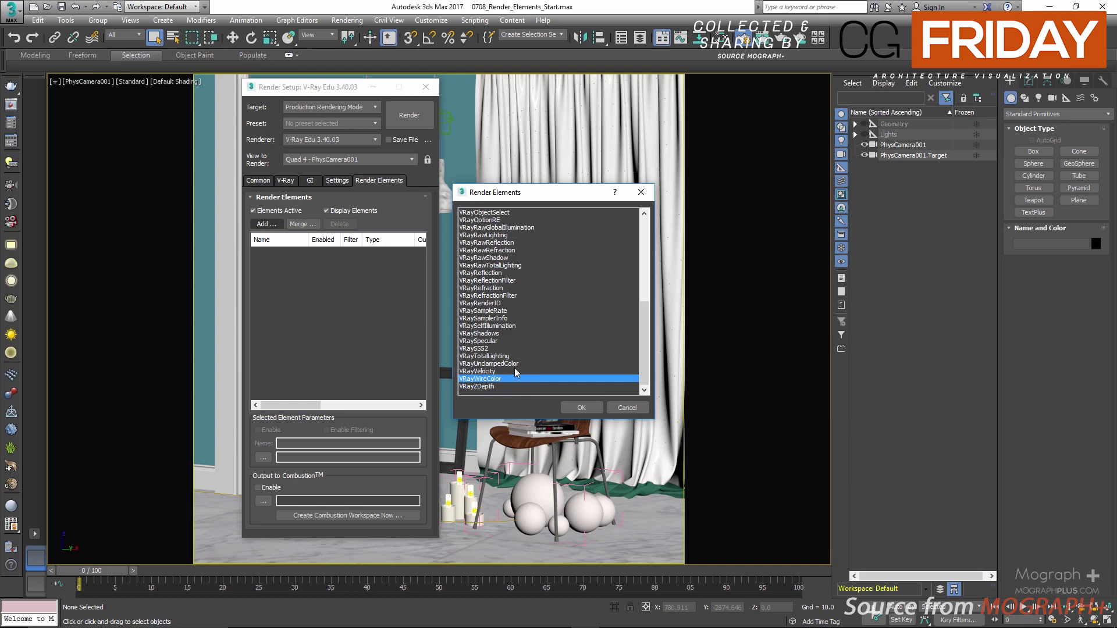
click(514, 371)
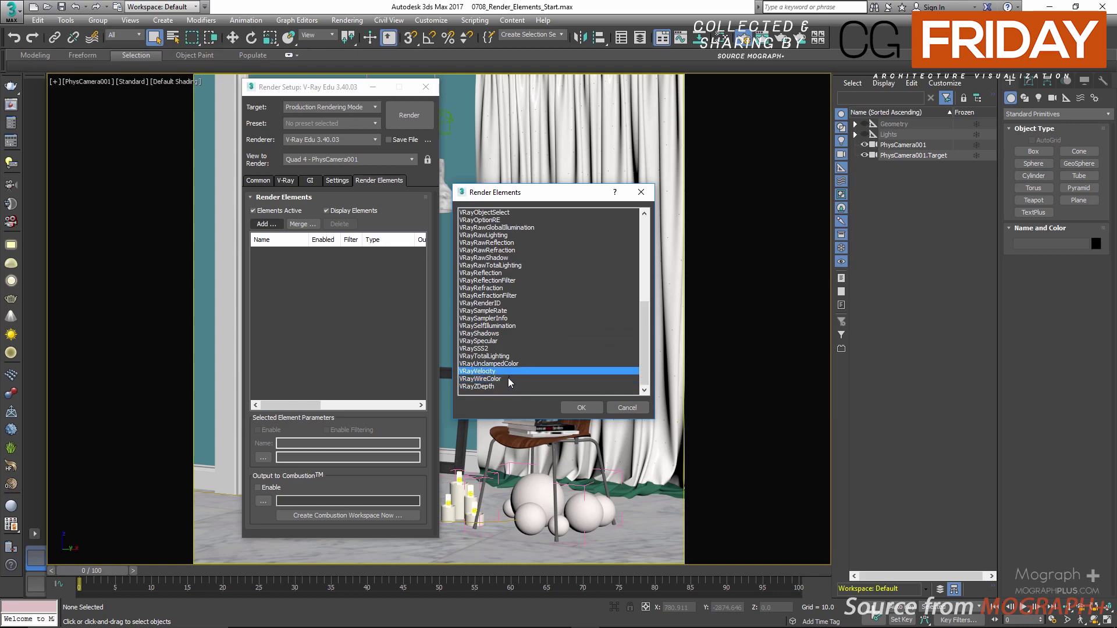
click(509, 379)
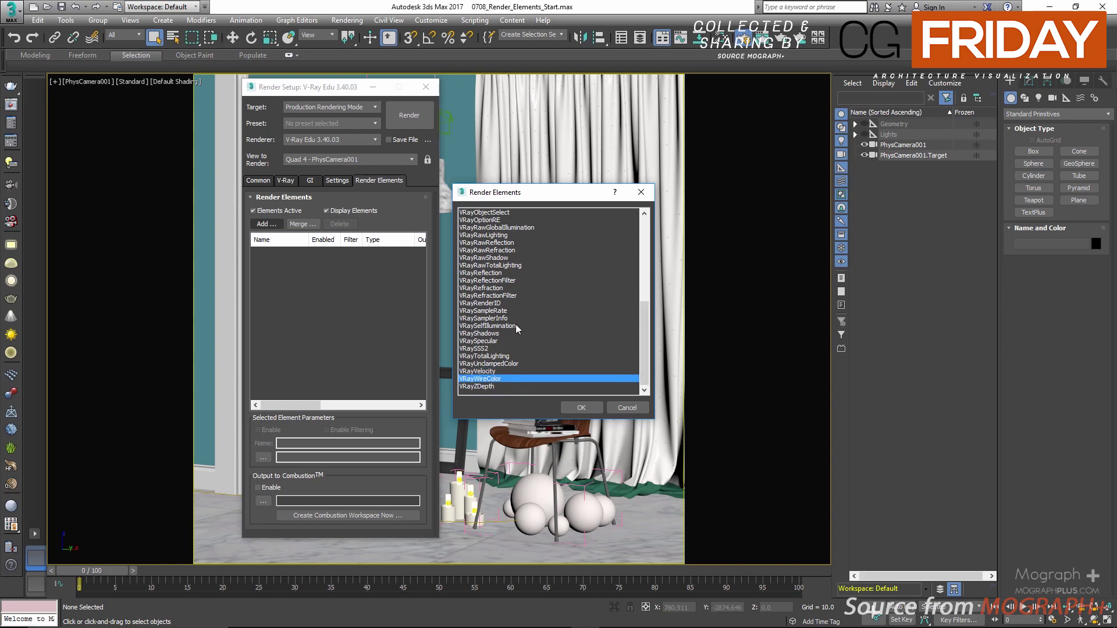
click(489, 385)
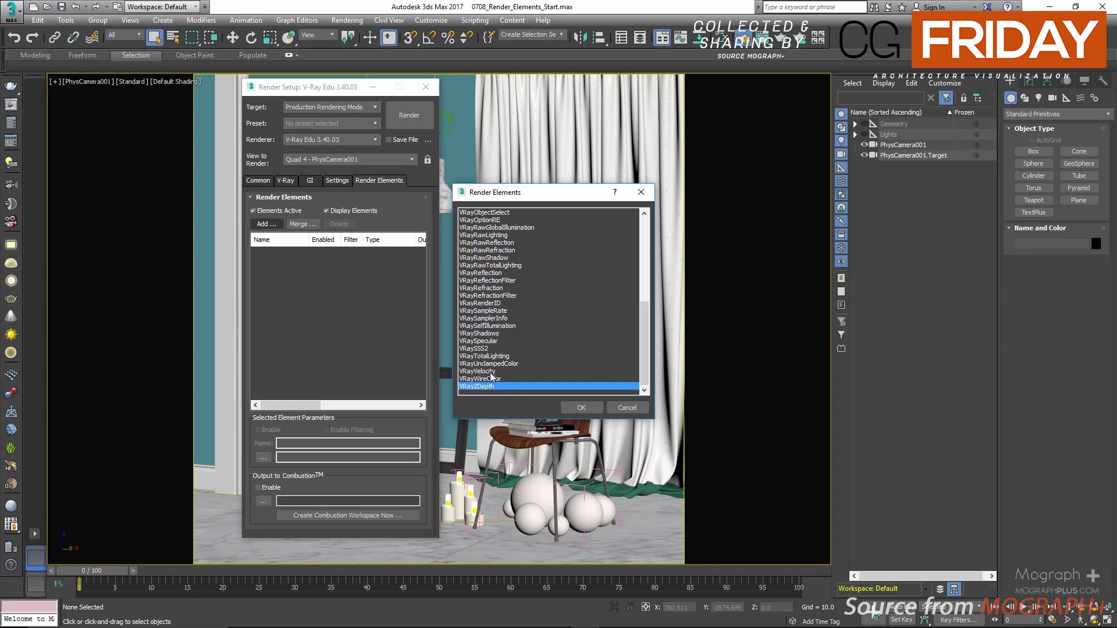
click(506, 371)
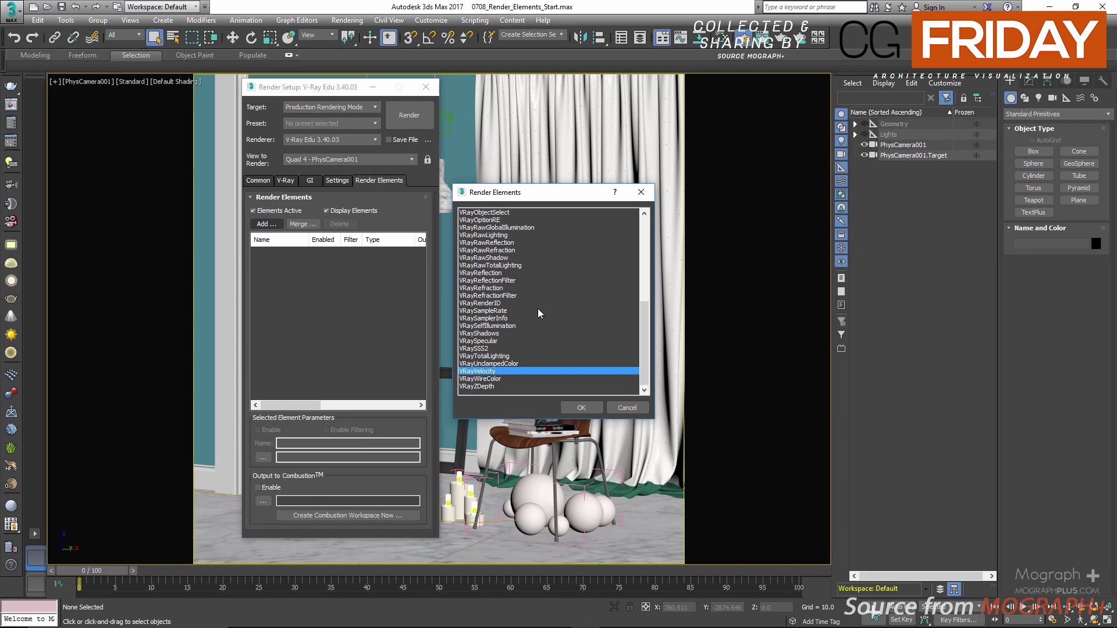
- Look through the remaining render elements, including VRayExtraTex, VRaySelfIllumination, VRaySamplerInfo and VRaySampleRate
scroll(537, 308, up, 8)
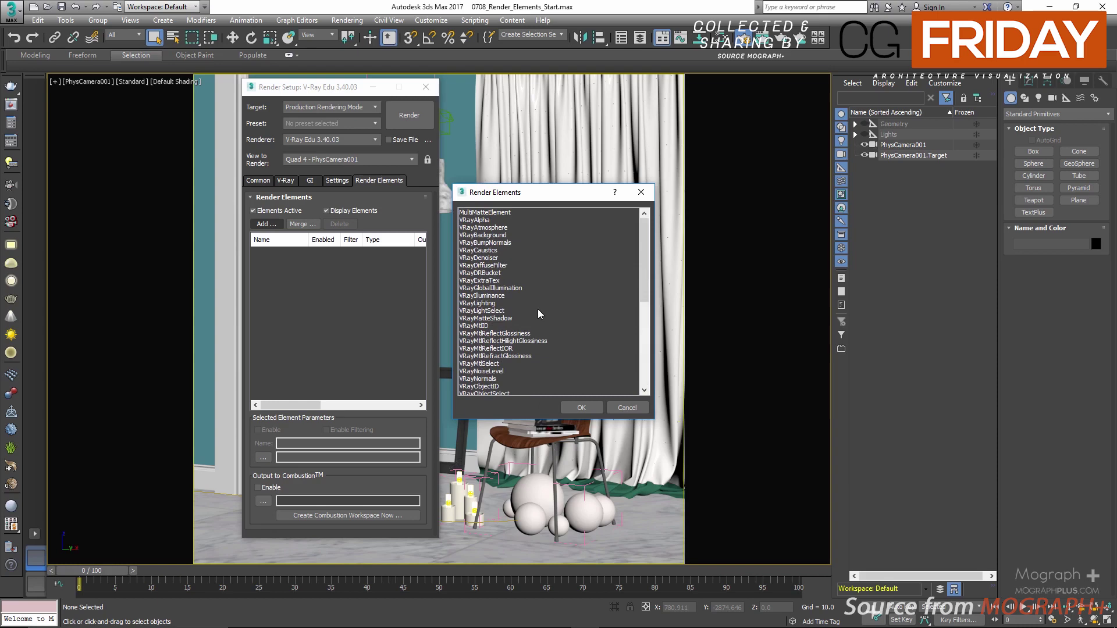
scroll(538, 309, down, 5)
scroll(538, 315, down, 1)
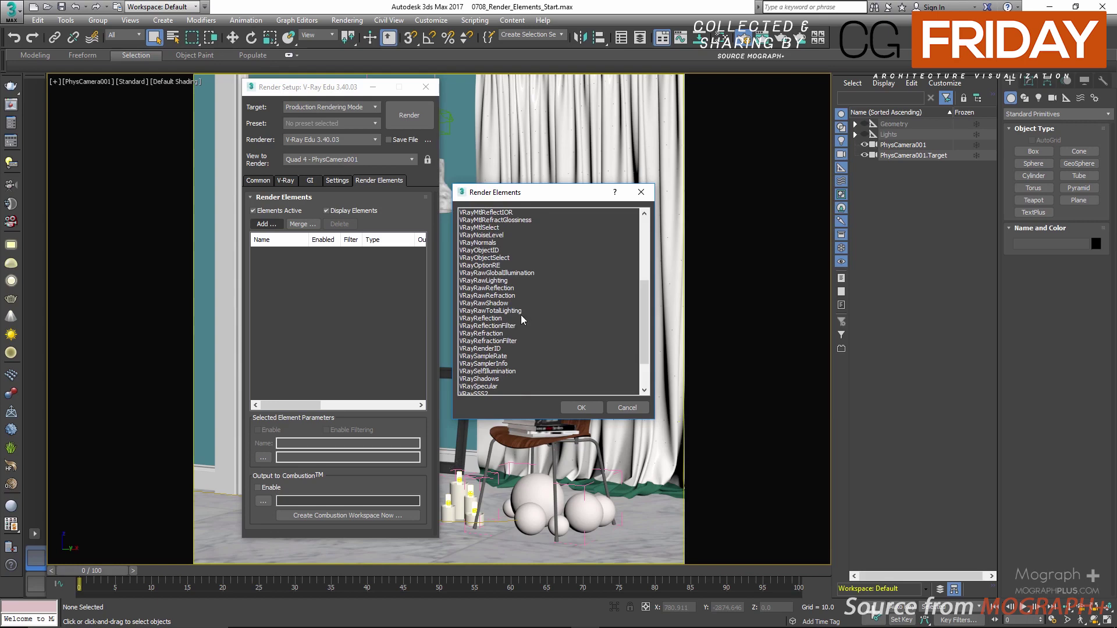
scroll(521, 319, up, 1)
scroll(521, 319, up, 3)
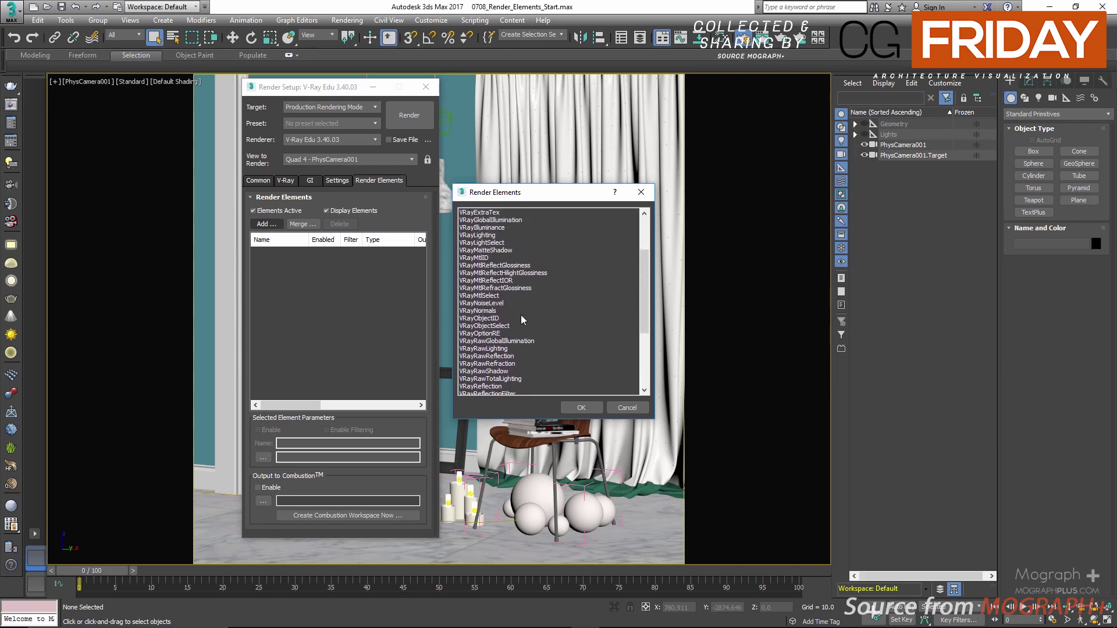
click(493, 235)
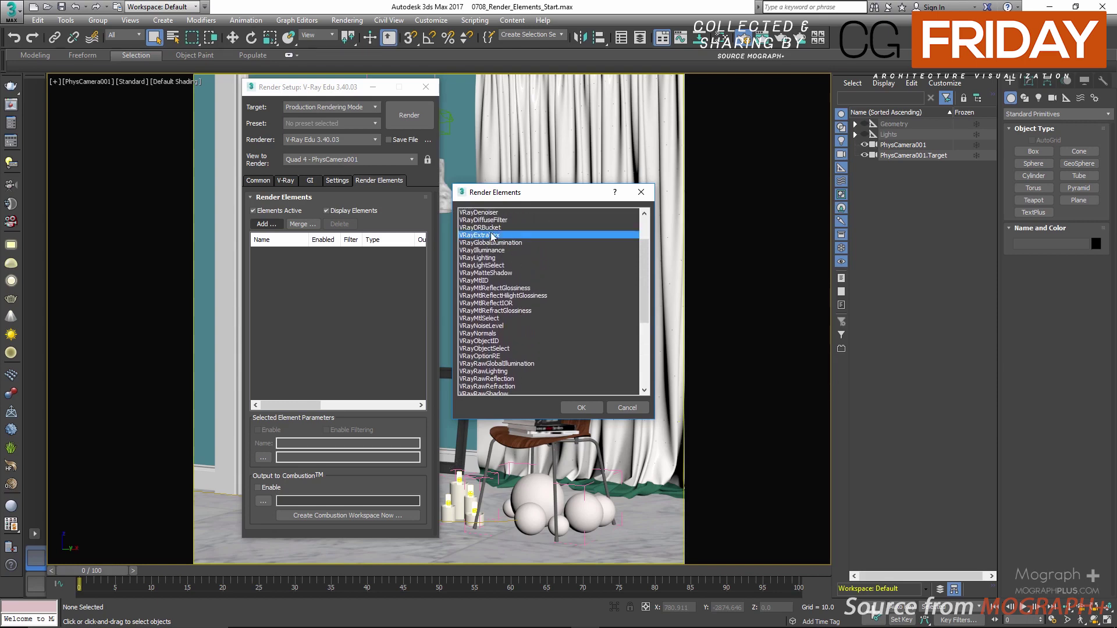
scroll(524, 295, down, 6)
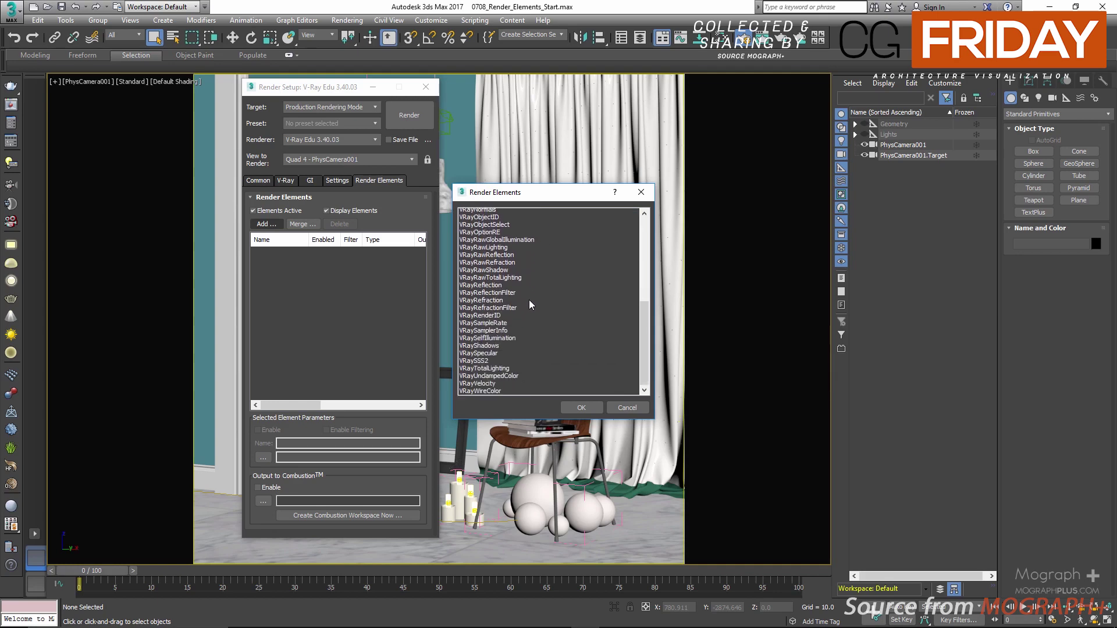
click(502, 328)
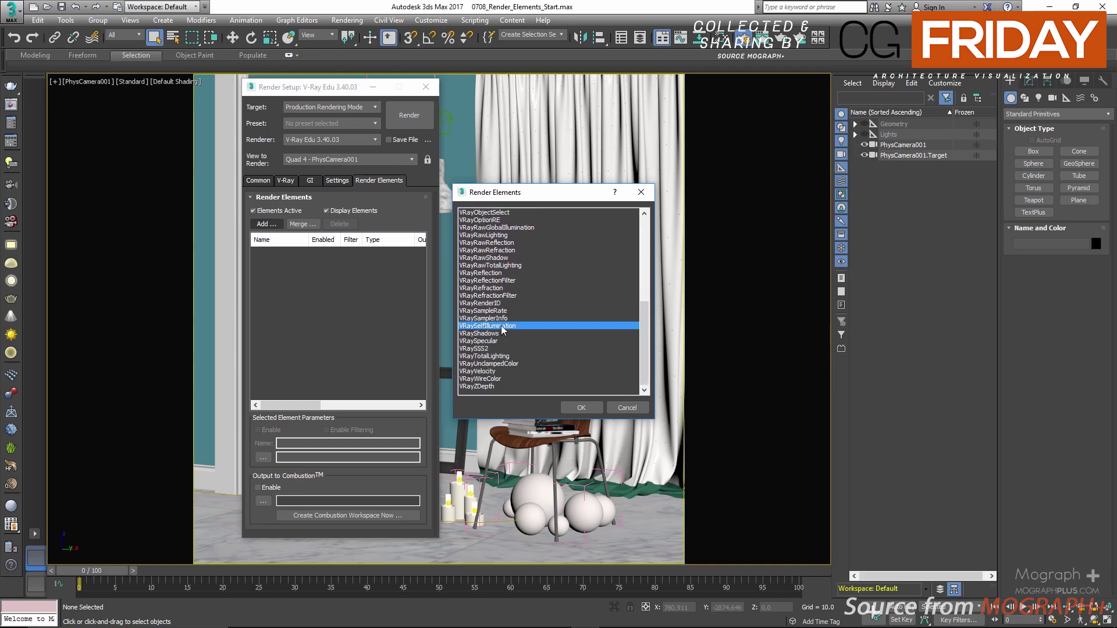
click(497, 318)
click(547, 309)
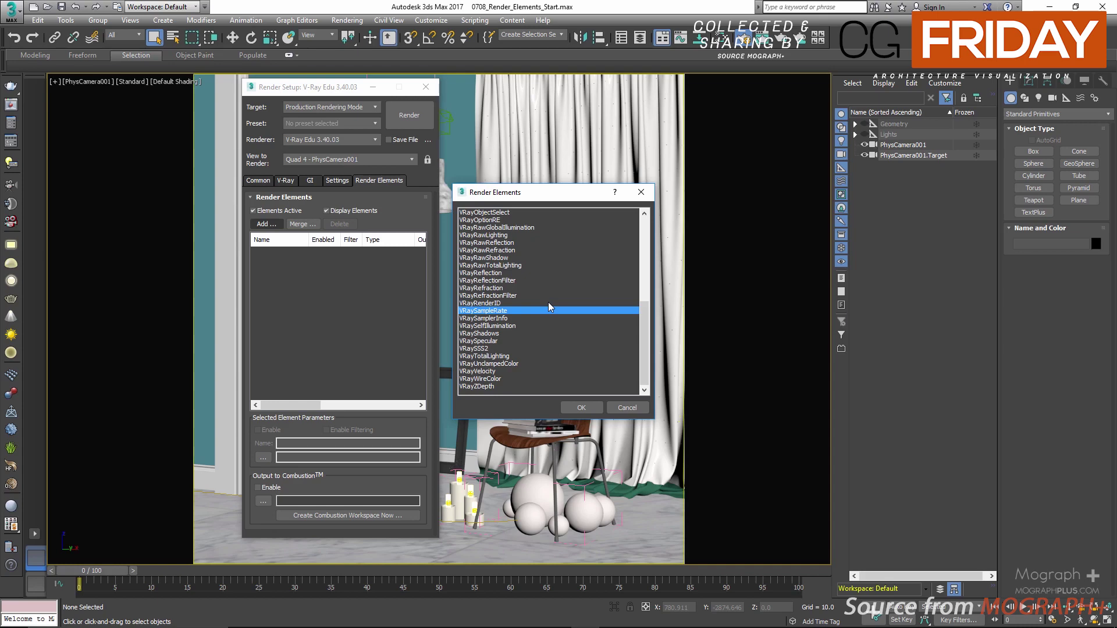
scroll(532, 278, up, 8)
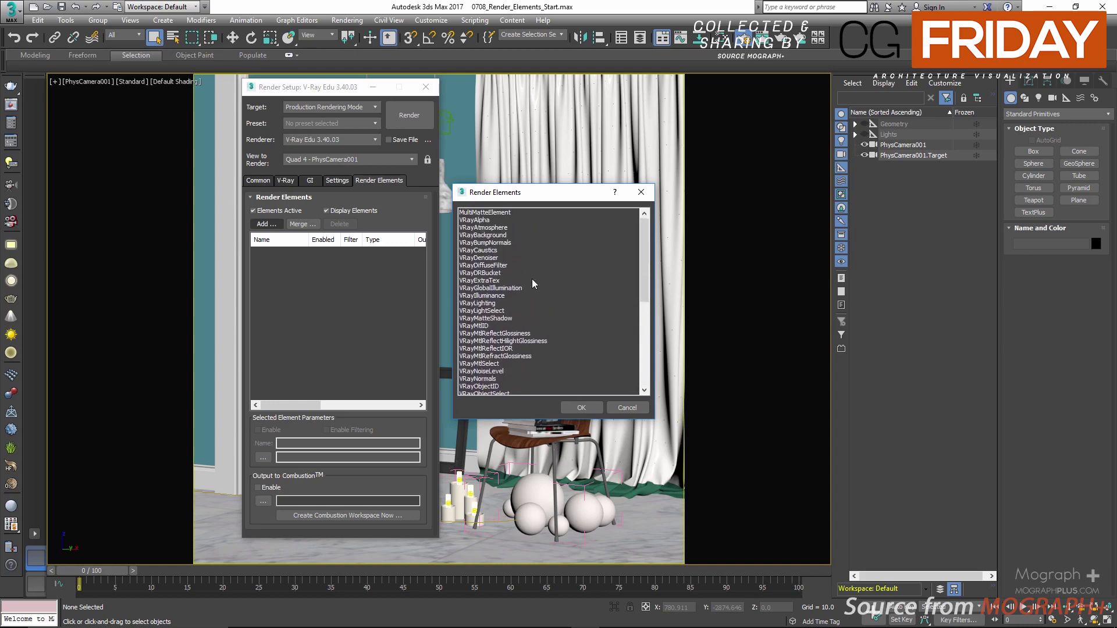
- Select the VRayAlpha, VRayDiffuseFilter, VRayGlobalIllumination and VRayLighting elements together in the render element list
click(492, 220)
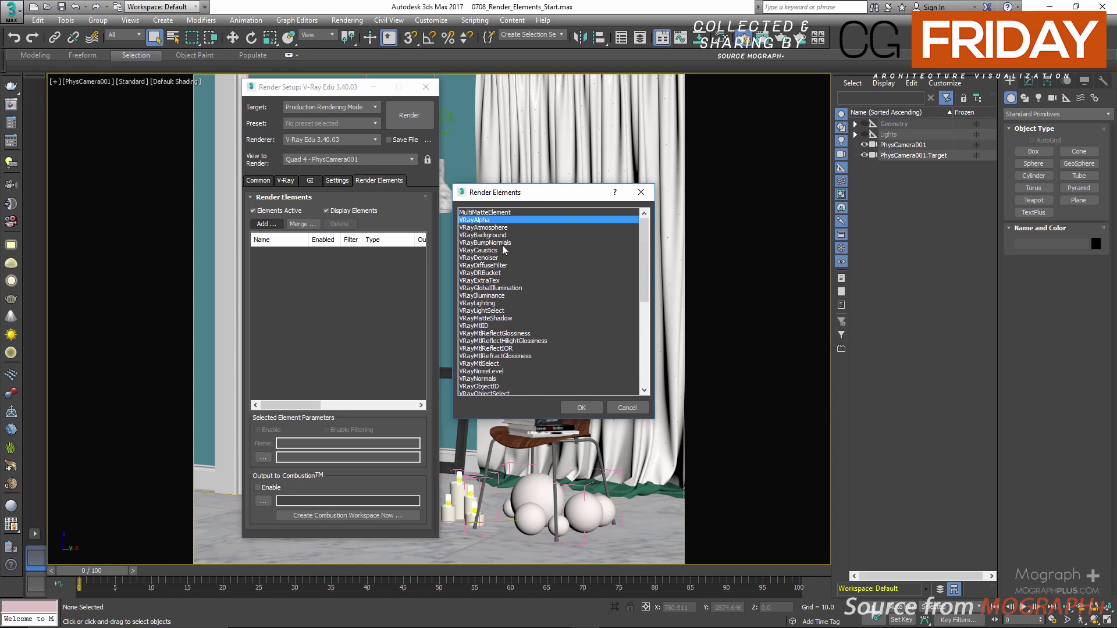
ctrl+click(495, 265)
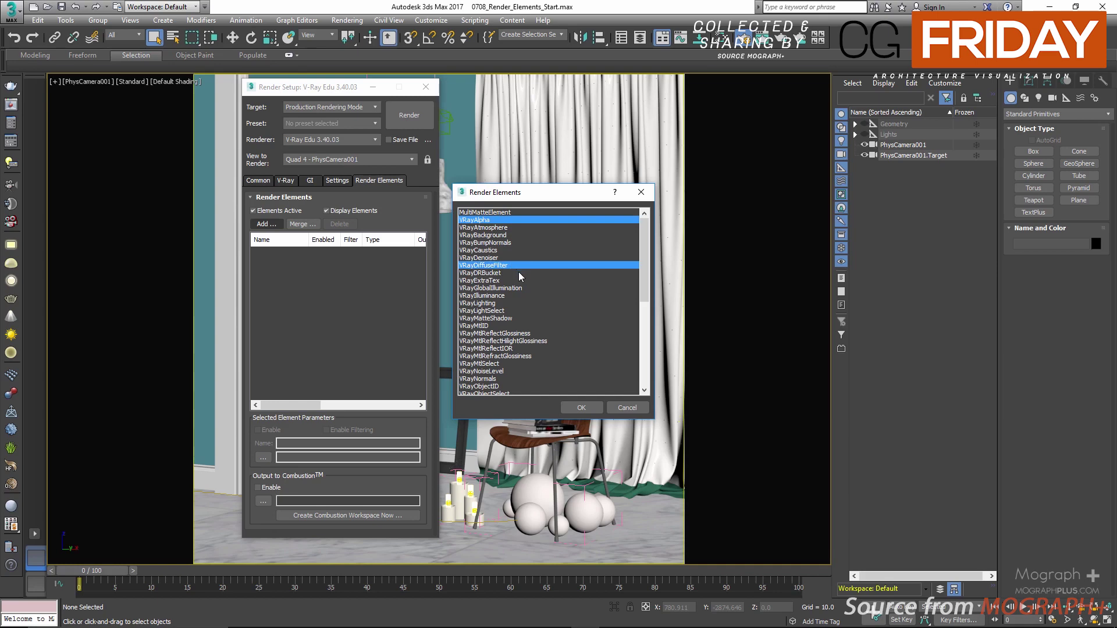
ctrl+click(512, 287)
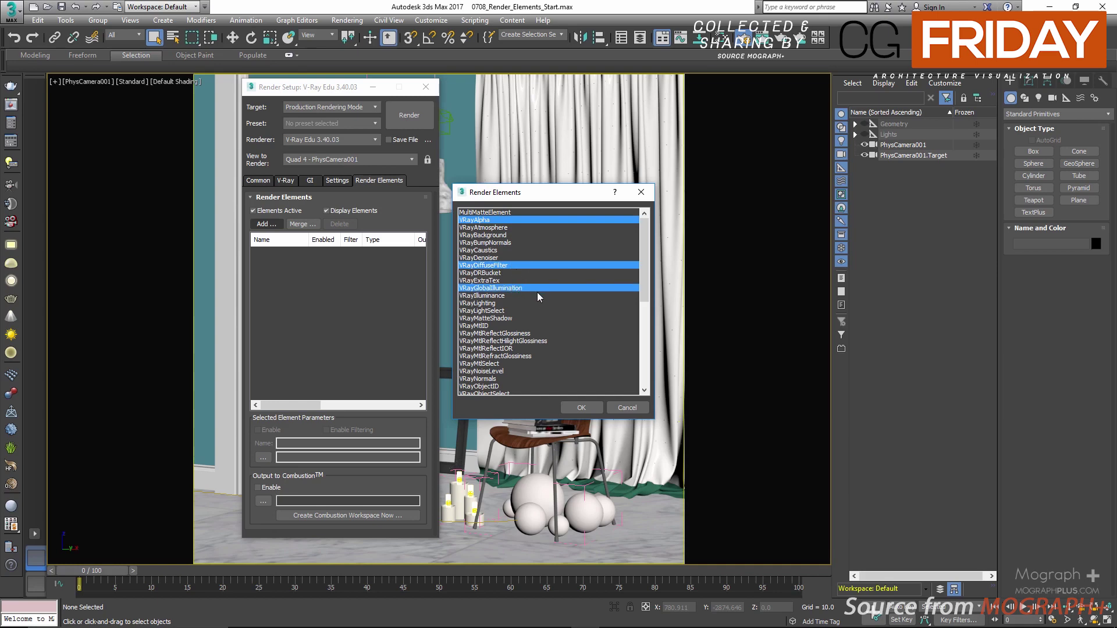
ctrl+click(499, 303)
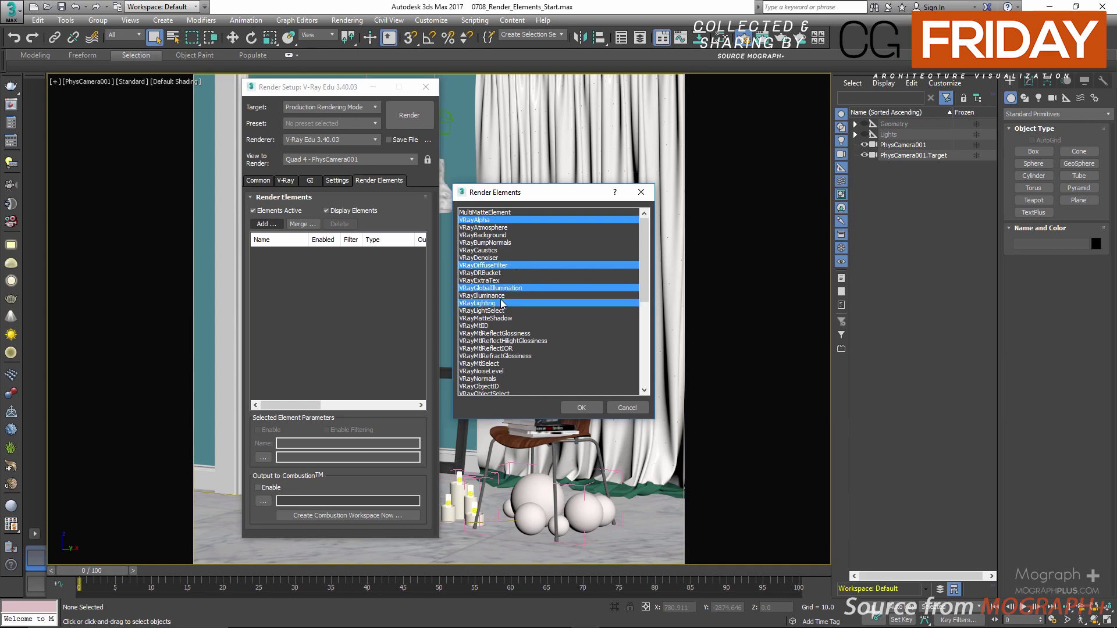
- Extend the render element selection with VRayReflection and VRayRefraction
scroll(519, 285, down, 3)
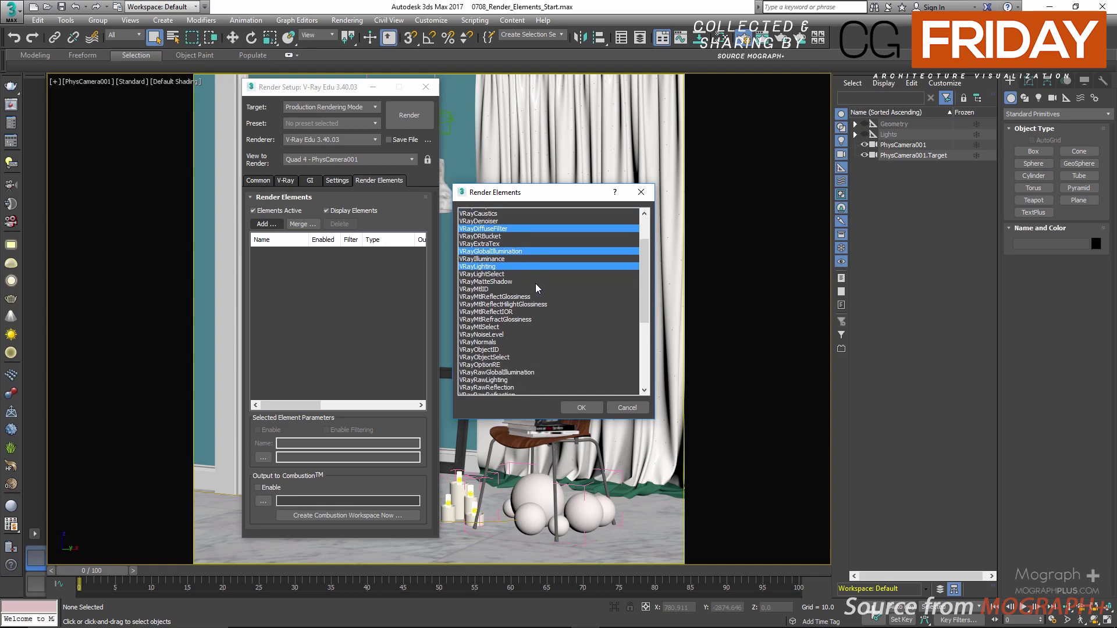
scroll(535, 286, down, 2)
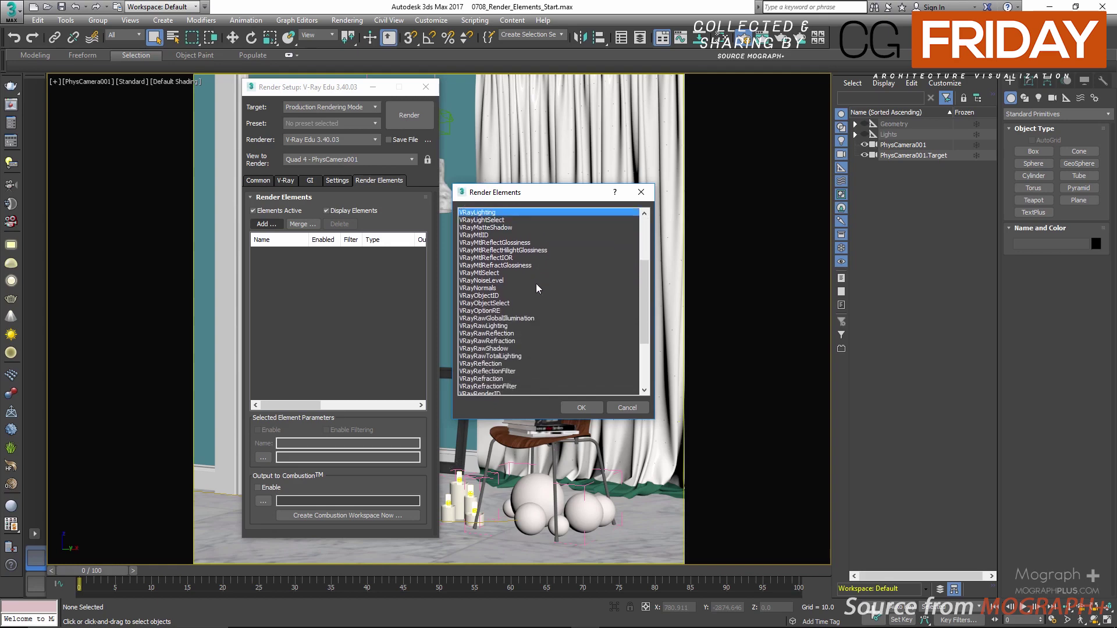
ctrl+click(507, 364)
ctrl+click(506, 379)
- Extend the selection with VRaySelfIllumination, VRayShadows, VRaySpecular, VRaySSS2 and VRayTotalLighting
scroll(520, 307, down, 2)
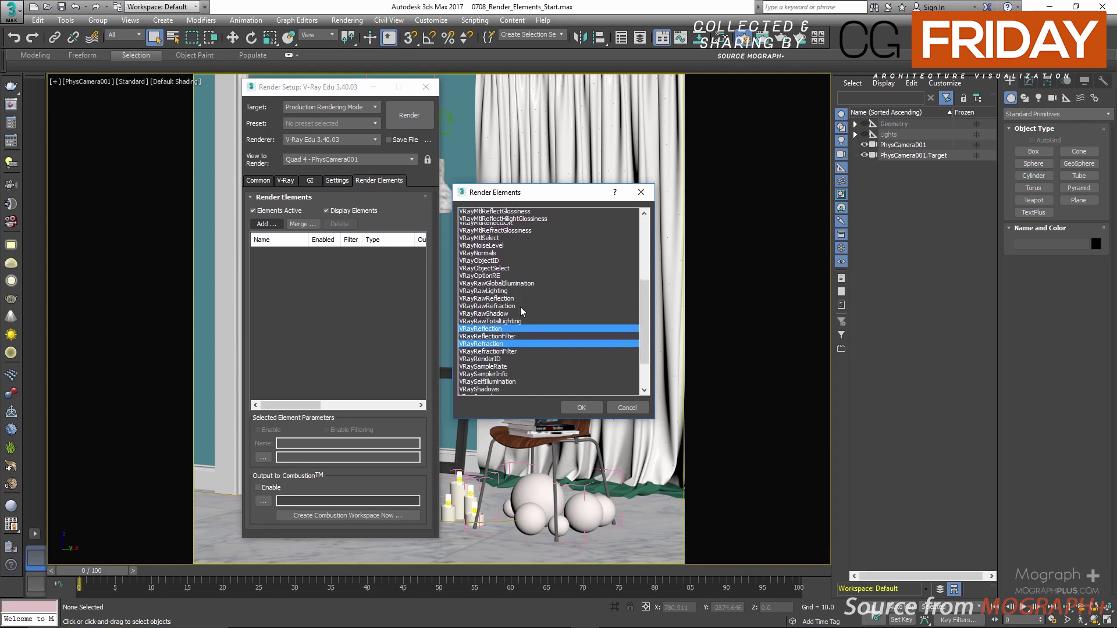
scroll(520, 306, down, 2)
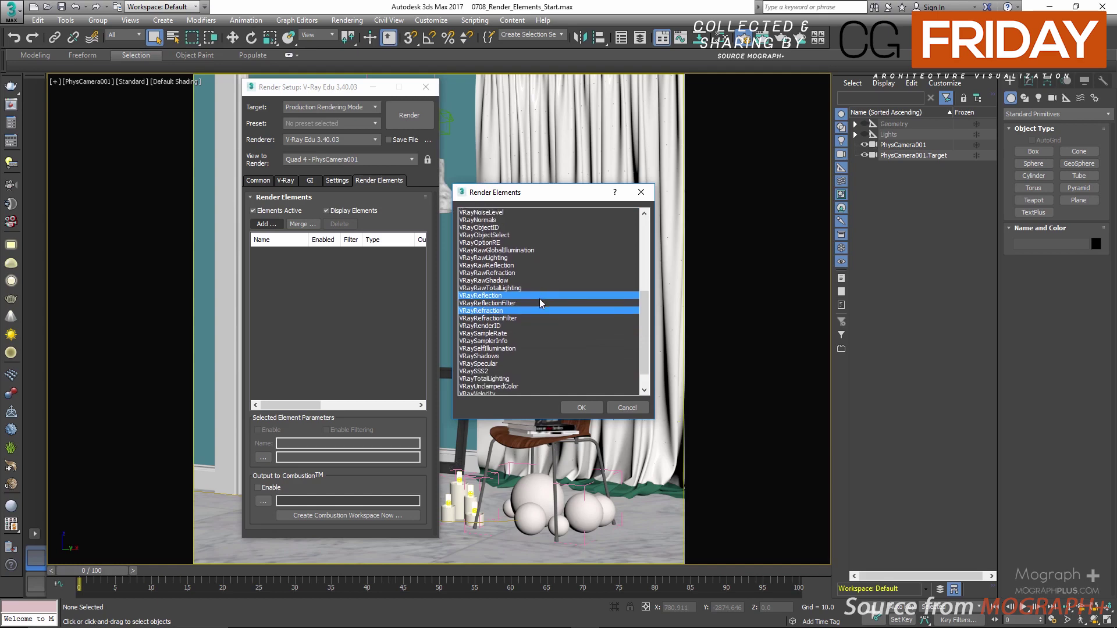
ctrl+click(504, 349)
ctrl+click(497, 356)
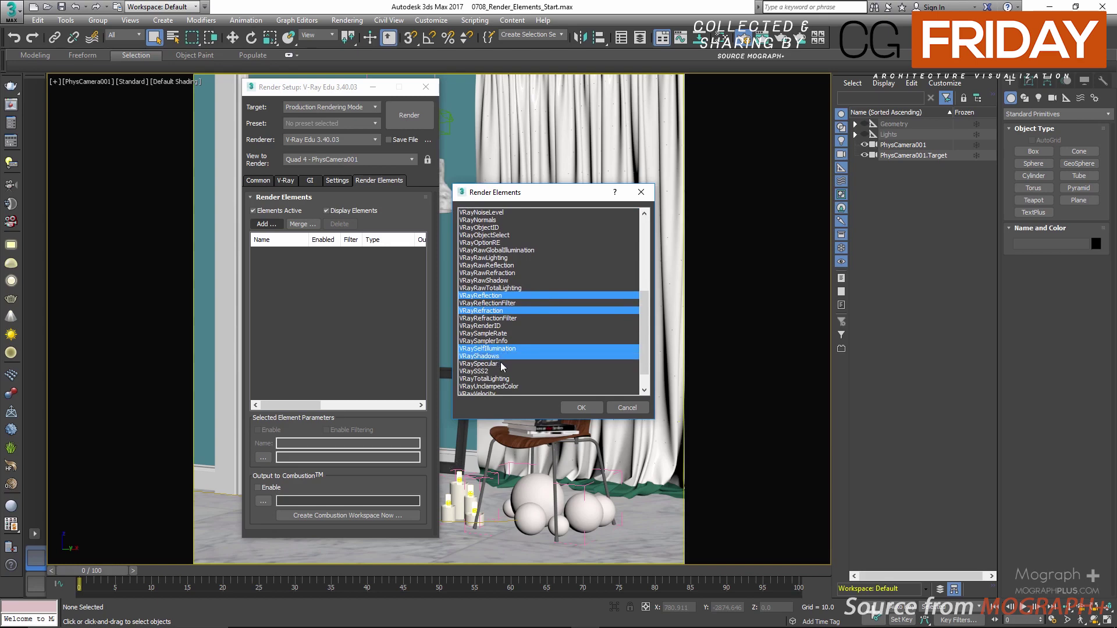
ctrl+click(495, 364)
scroll(531, 336, down, 2)
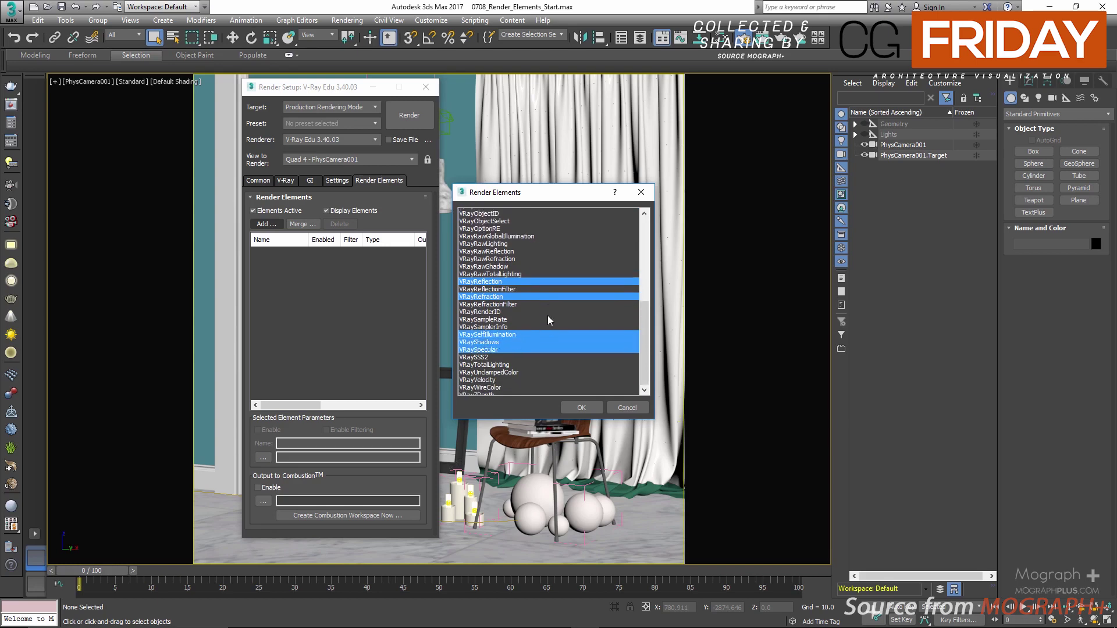
ctrl+click(488, 349)
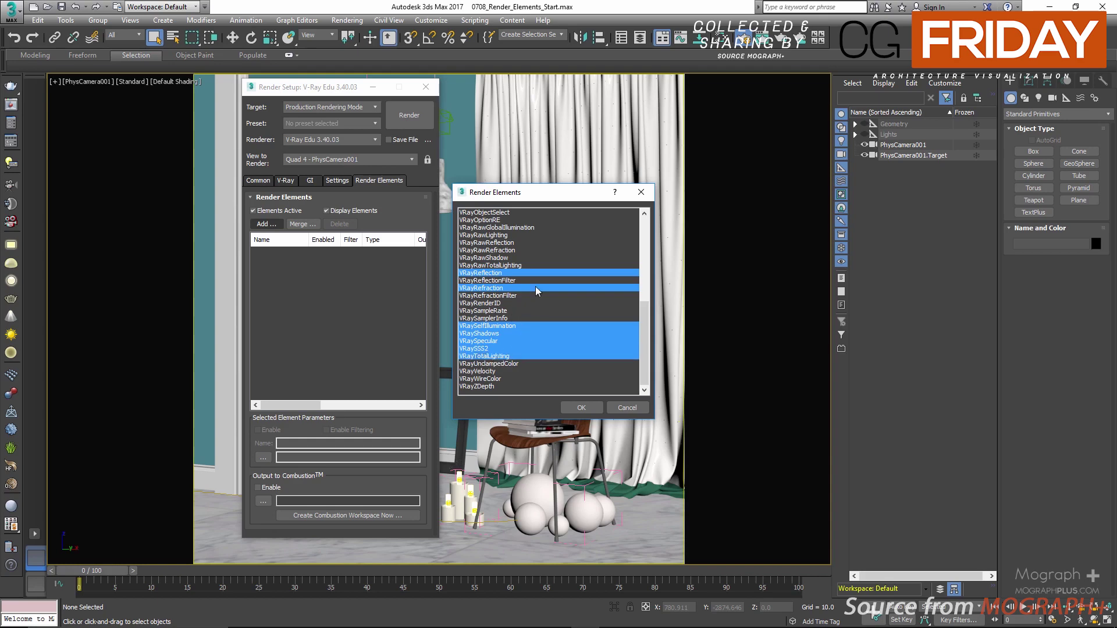
- Include VRayBackground in the render element selection, keeping the elements already chosen
scroll(535, 286, up, 4)
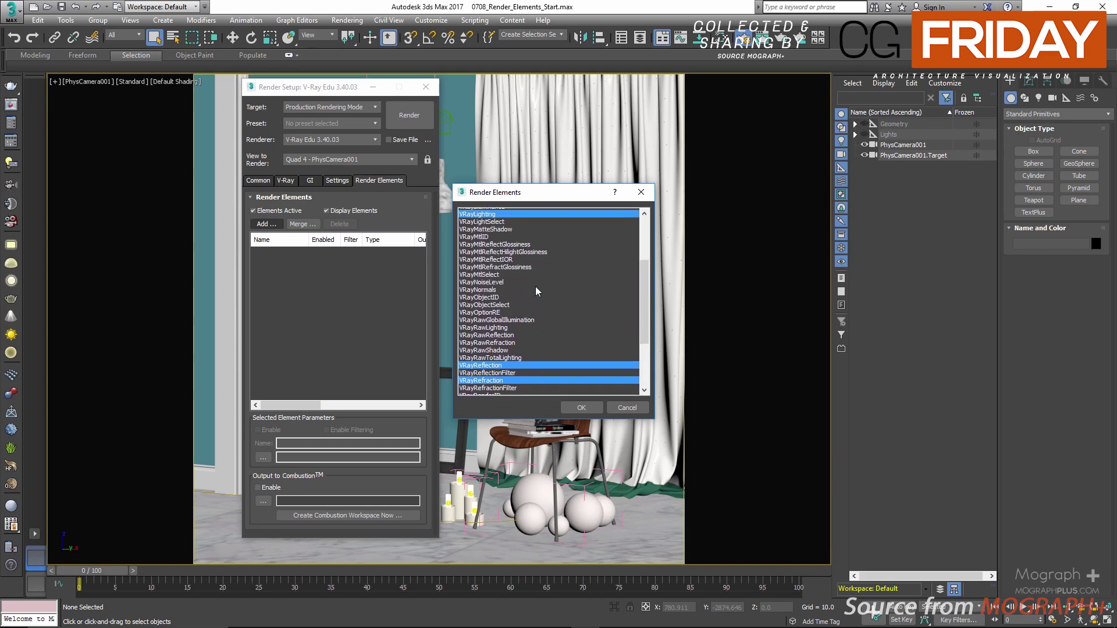
scroll(535, 287, up, 1)
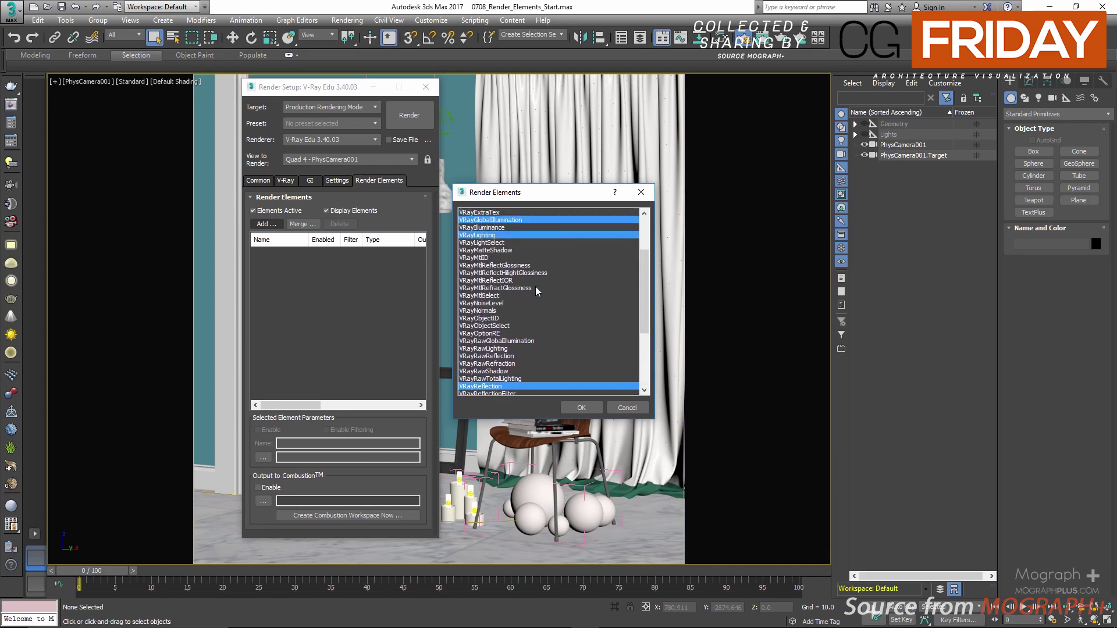
scroll(535, 286, up, 3)
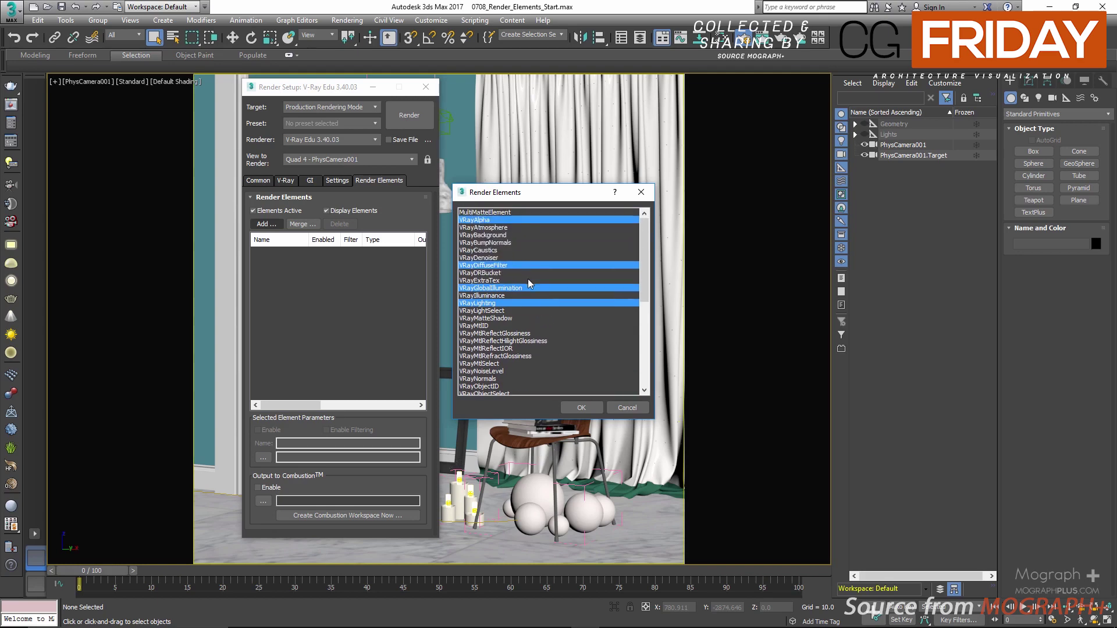
click(497, 236)
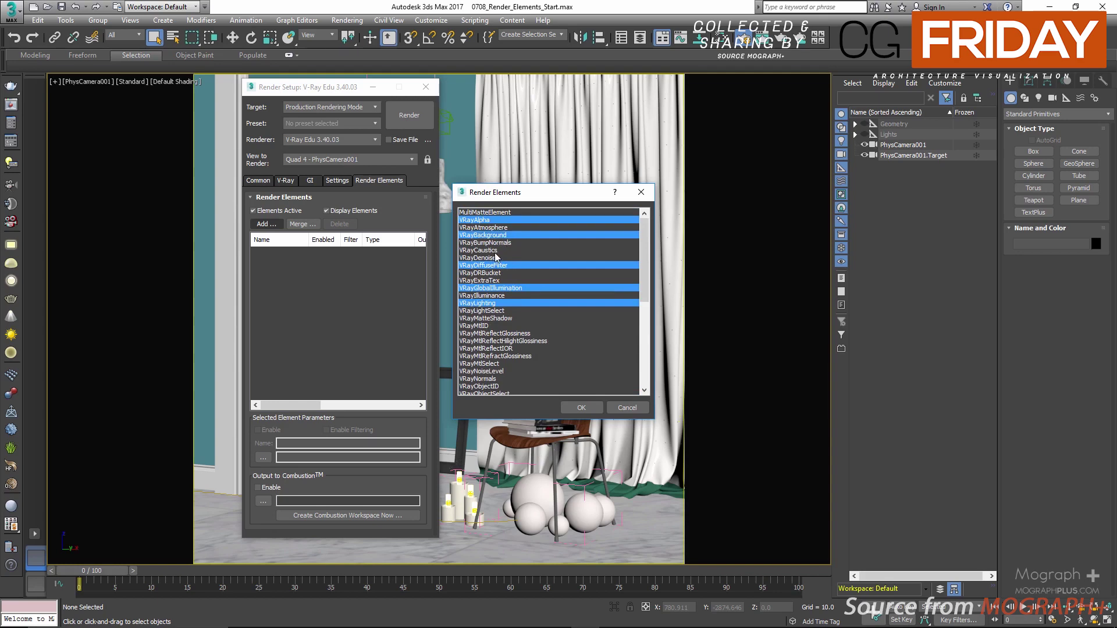
- Extend the selection with the raw elements VRayRawGlobalIllumination, VRayRawLighting, VRayRawReflection, VRayRawRefraction and VRayRawTotalLighting
scroll(512, 259, down, 2)
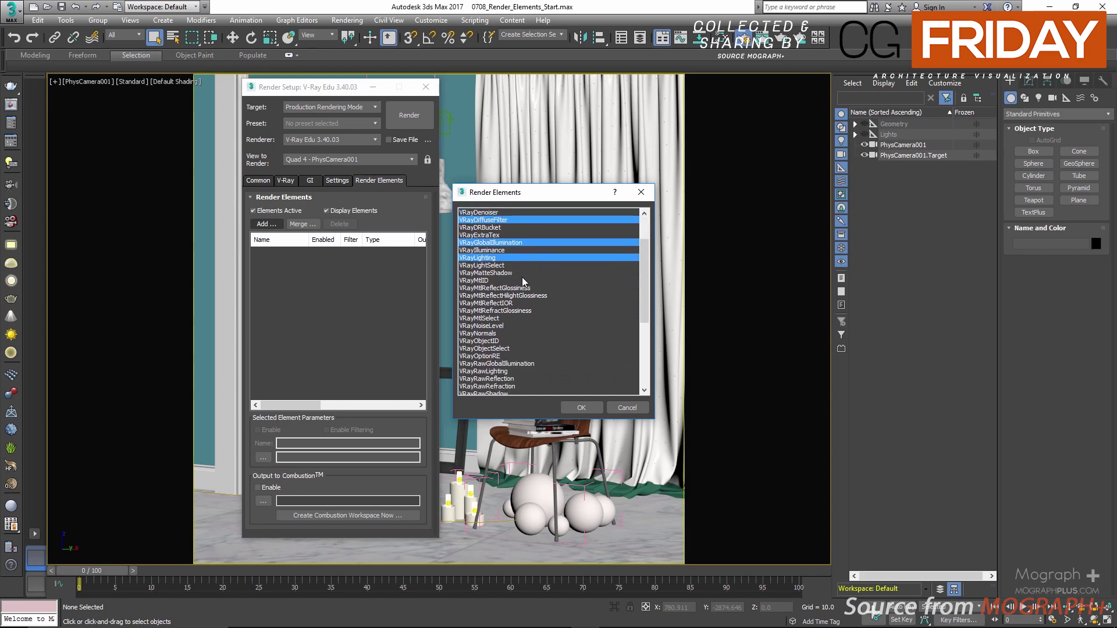
scroll(523, 285, down, 1)
scroll(526, 315, down, 1)
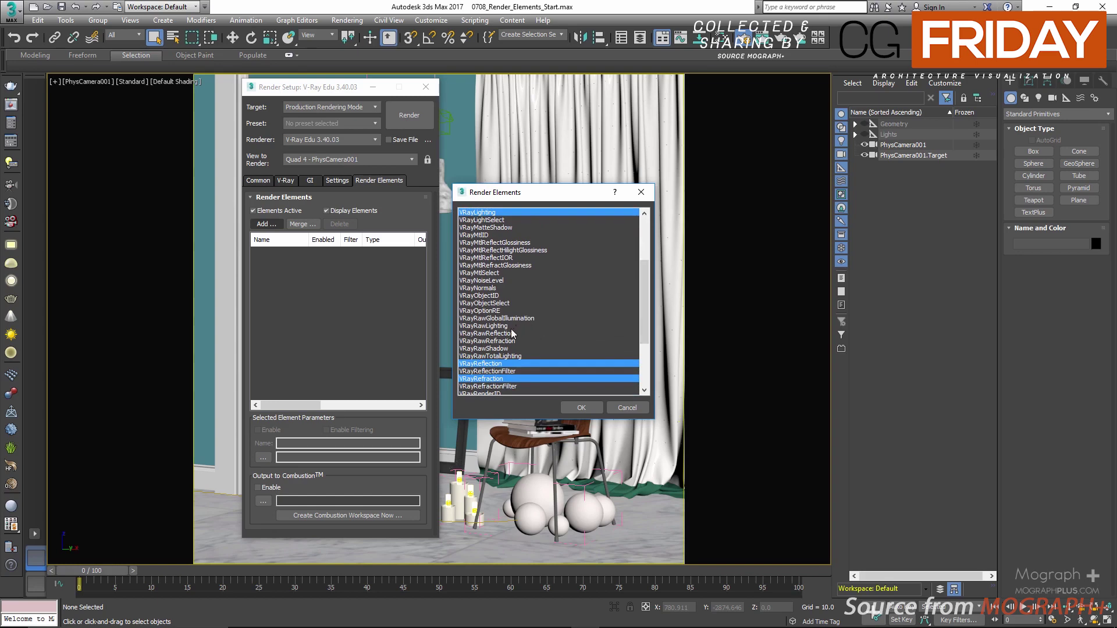
ctrl+click(497, 318)
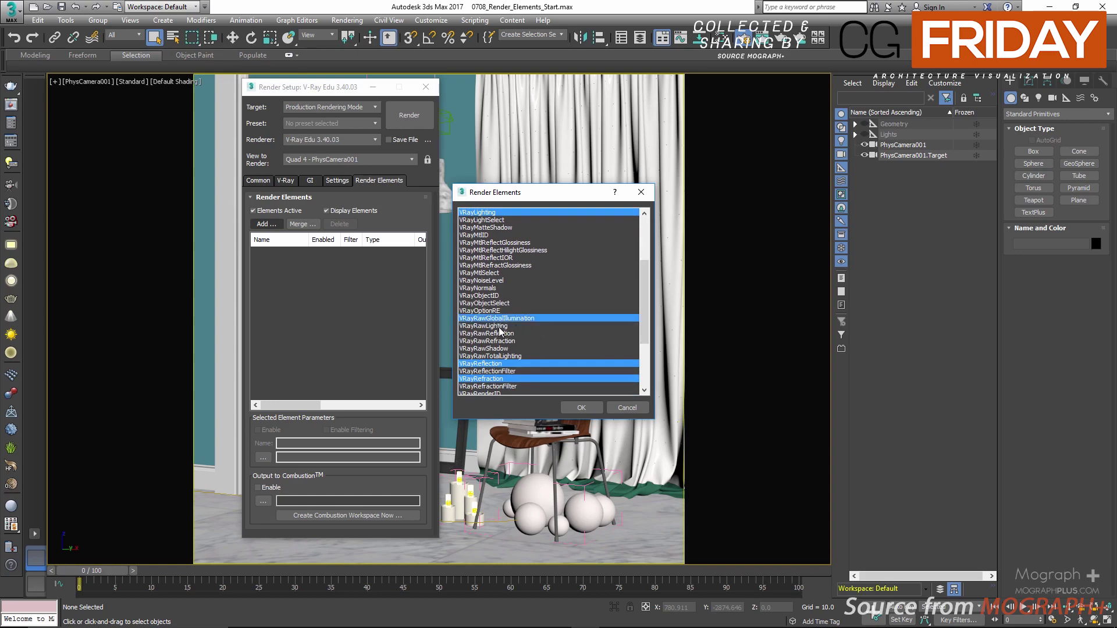
ctrl+click(500, 327)
ctrl+click(505, 333)
ctrl+click(506, 341)
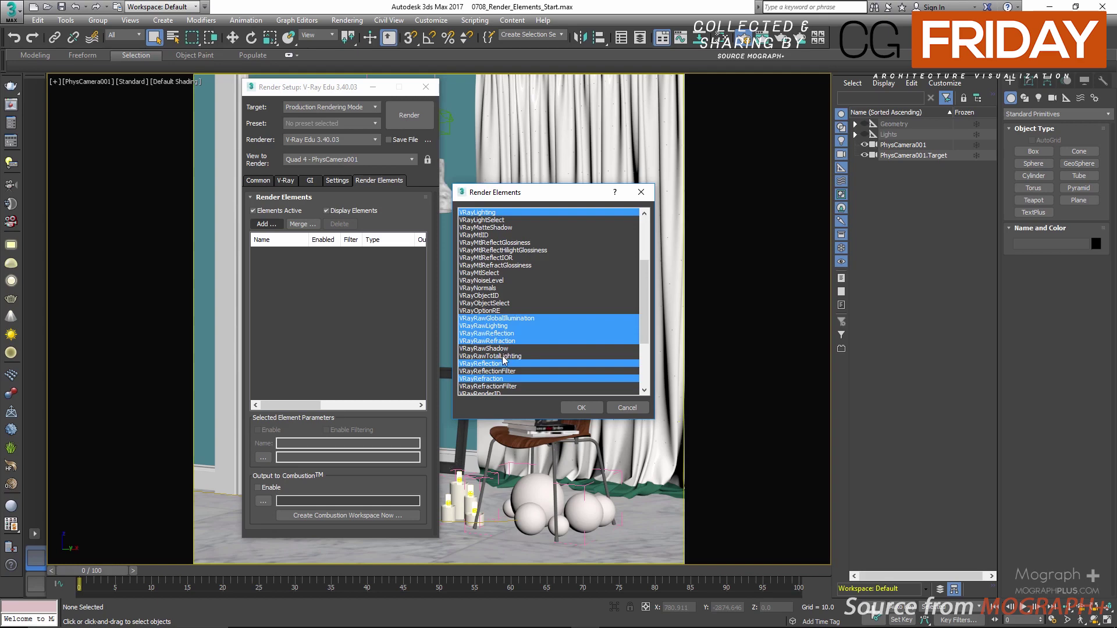
ctrl+click(503, 356)
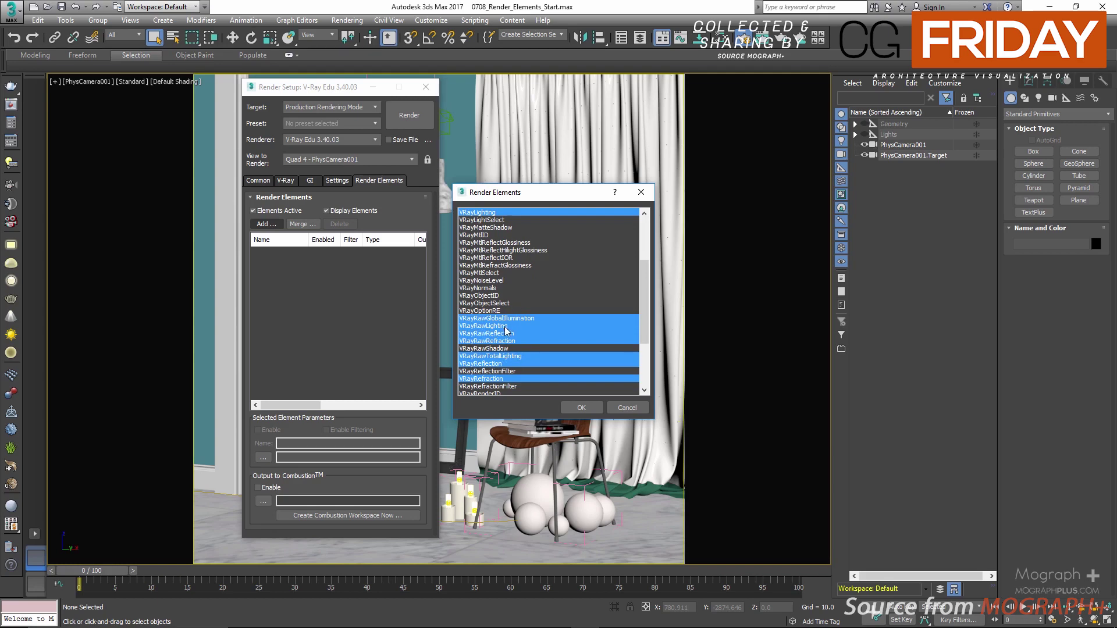
- Extend the render element selection with VRayReflectionFilter and VRayRefractionFilter
scroll(514, 326, down, 2)
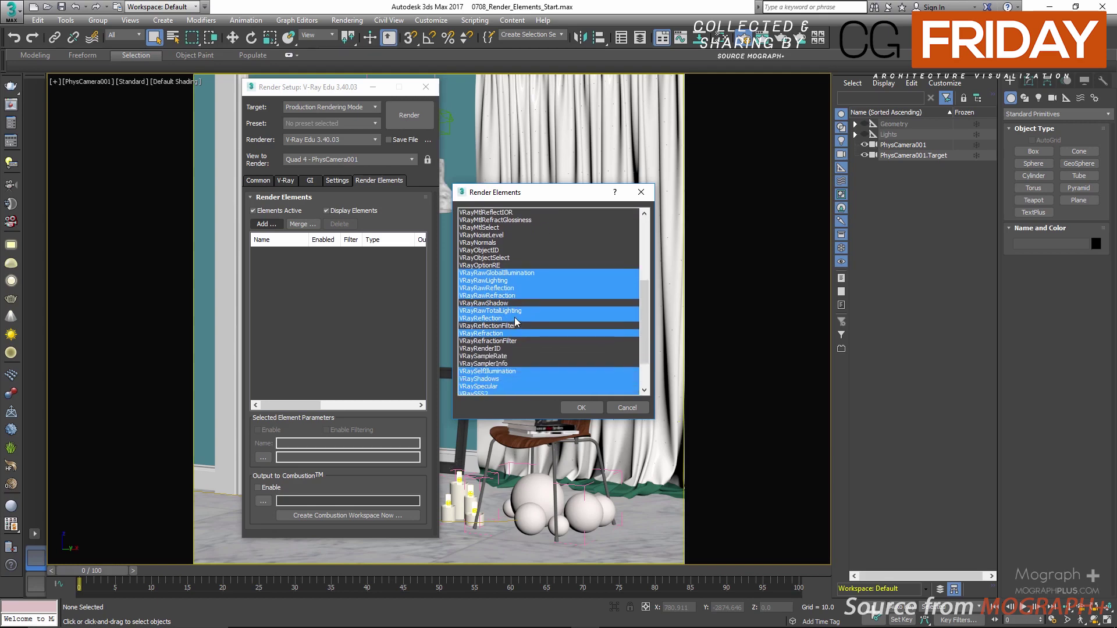
scroll(518, 321, down, 2)
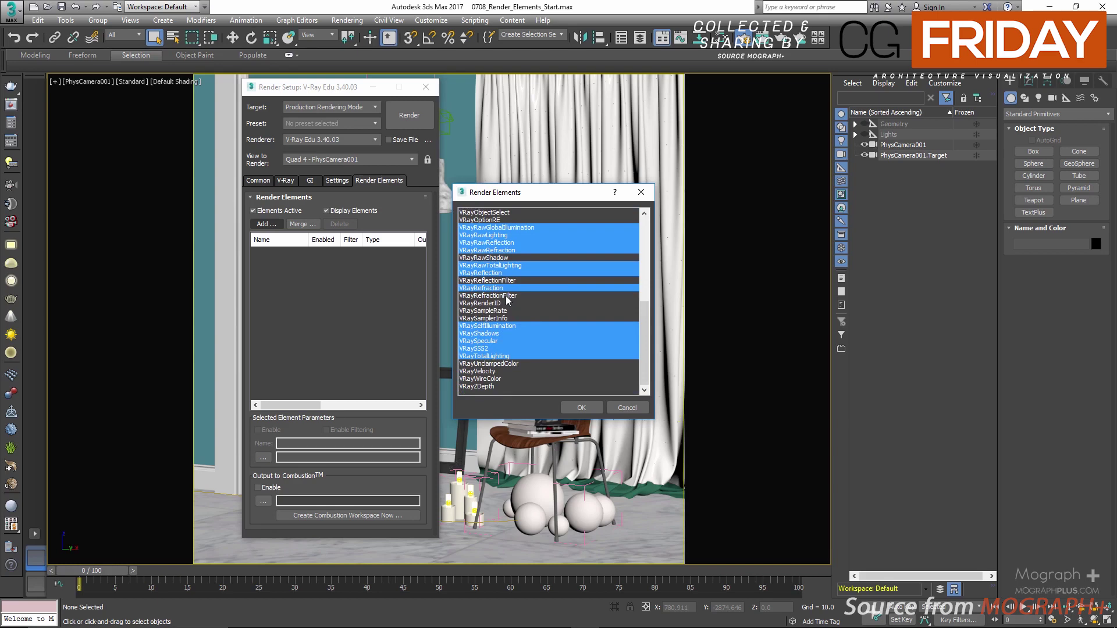
ctrl+click(504, 280)
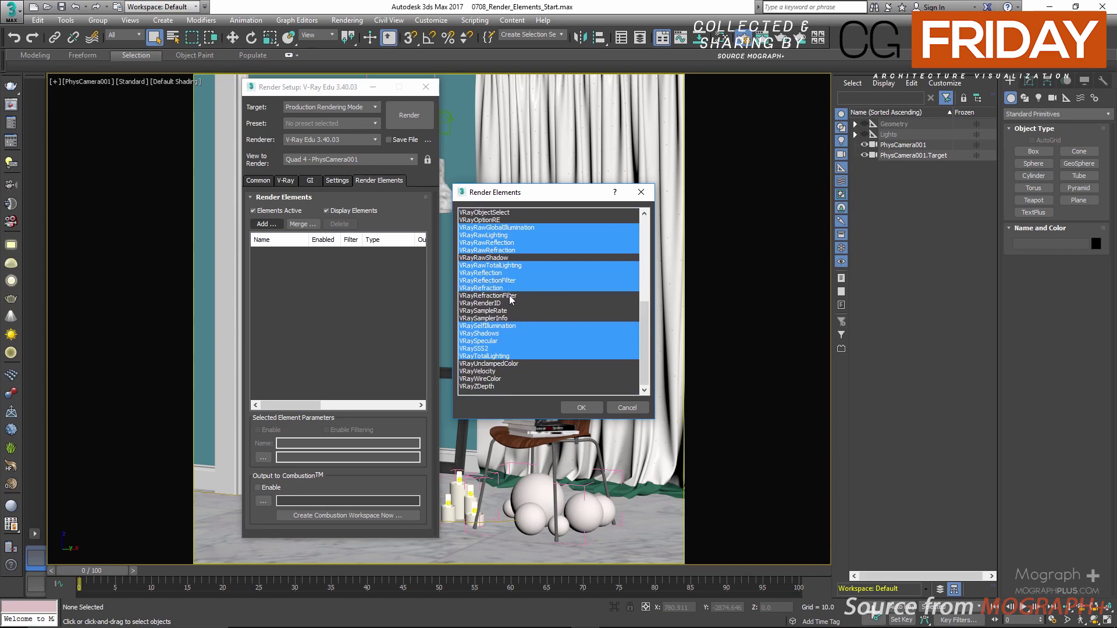
ctrl+click(513, 296)
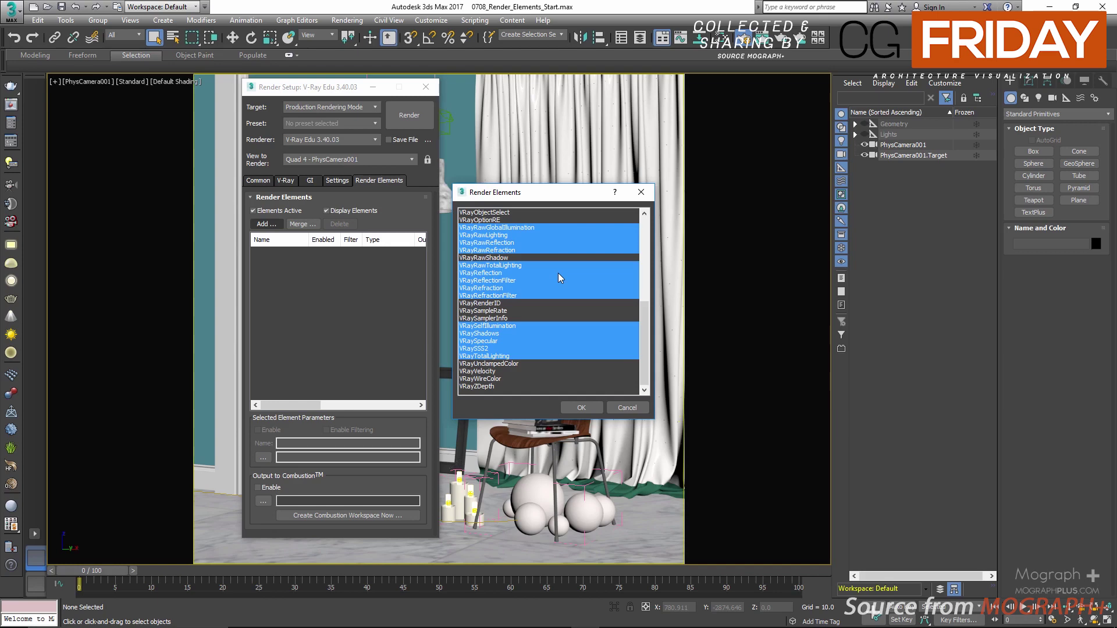
- Include VRayLightSelect in the selection and add all the chosen elements to the render setup
scroll(531, 286, up, 3)
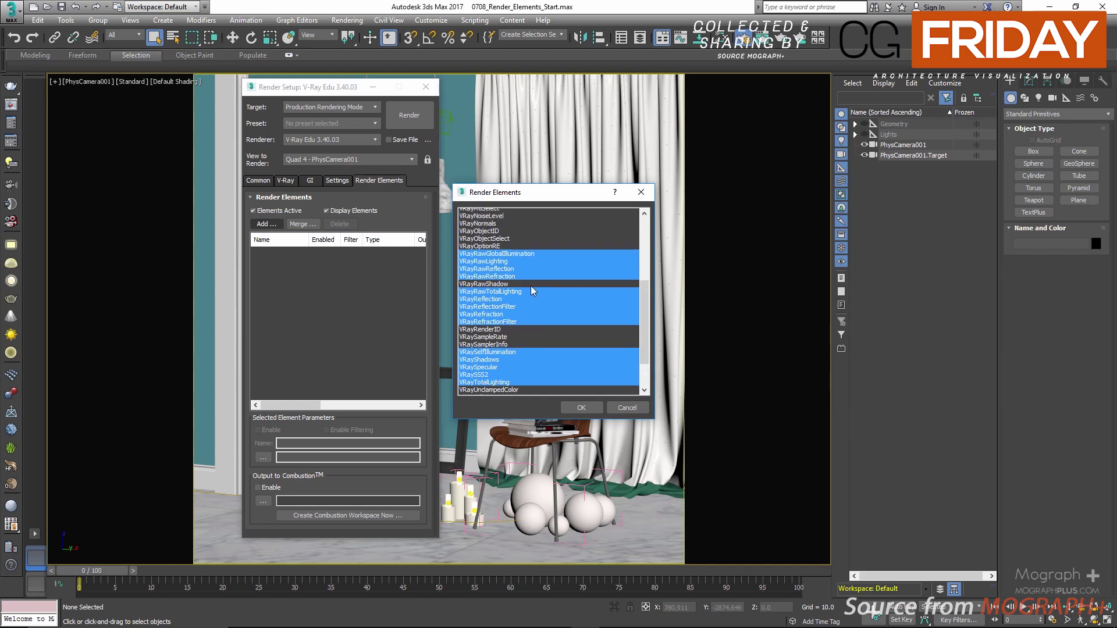
scroll(531, 288, up, 3)
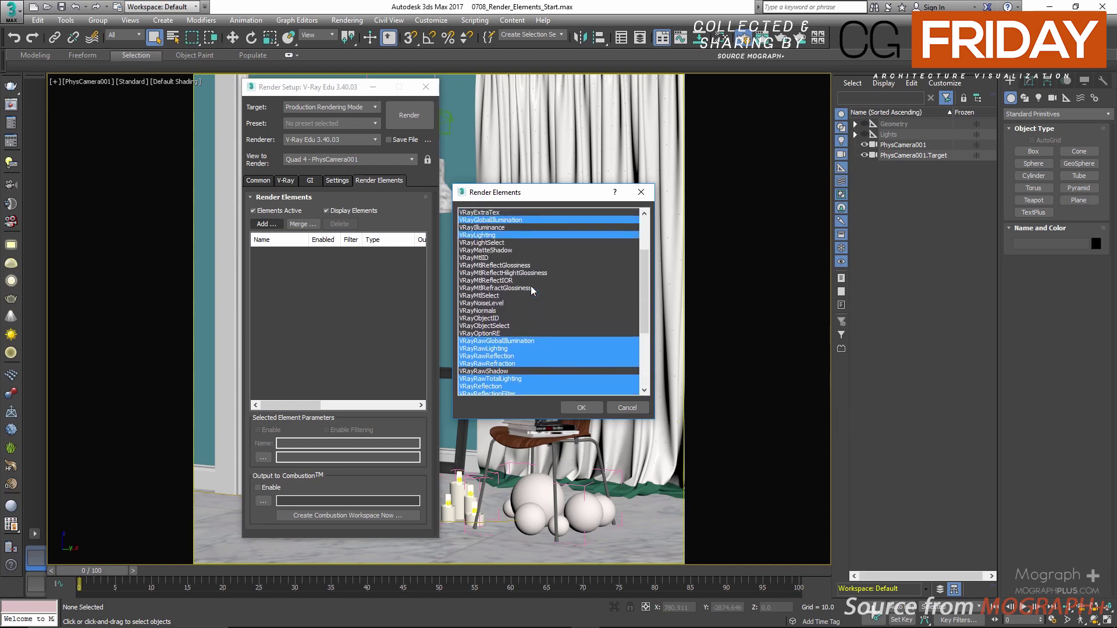
ctrl+click(504, 266)
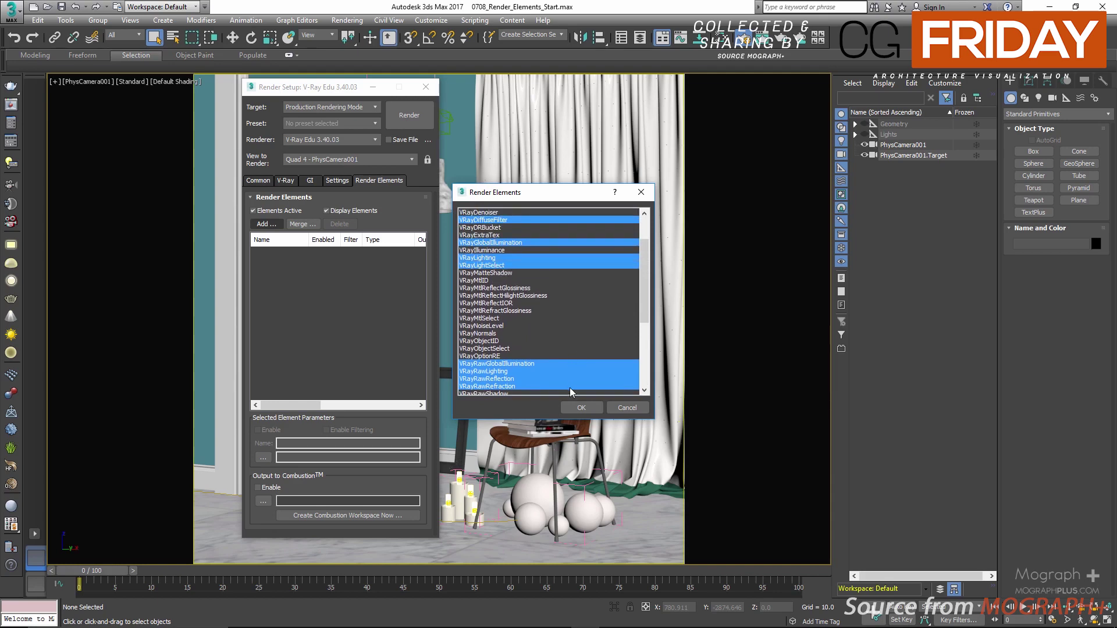
click(581, 408)
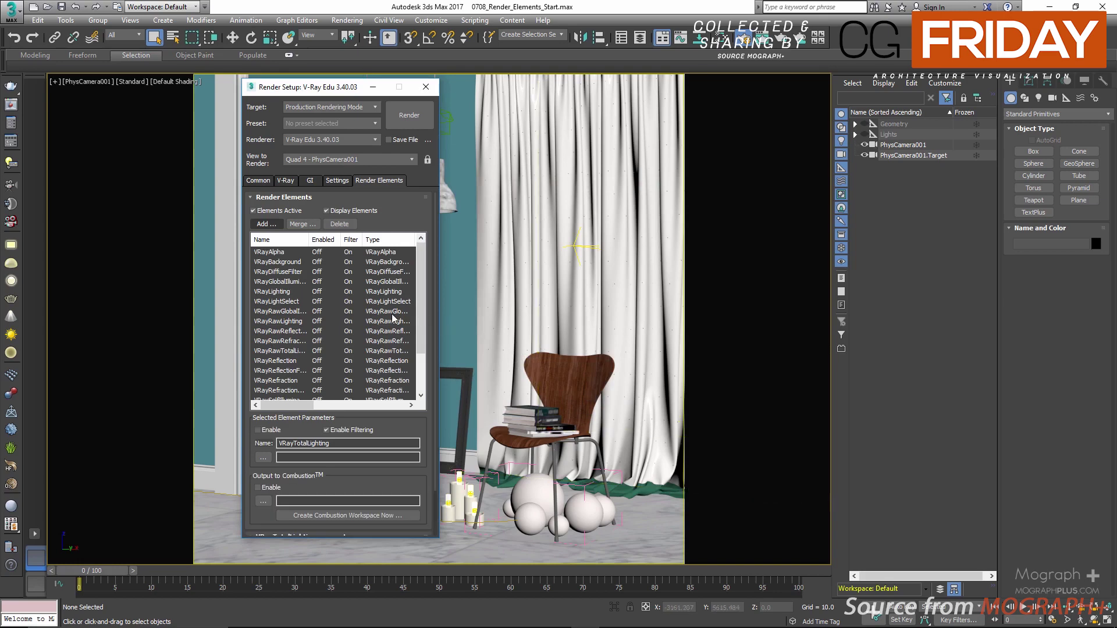
- Widen the Name column of the added render elements so their full names can be read
drag(421, 278, 413, 325)
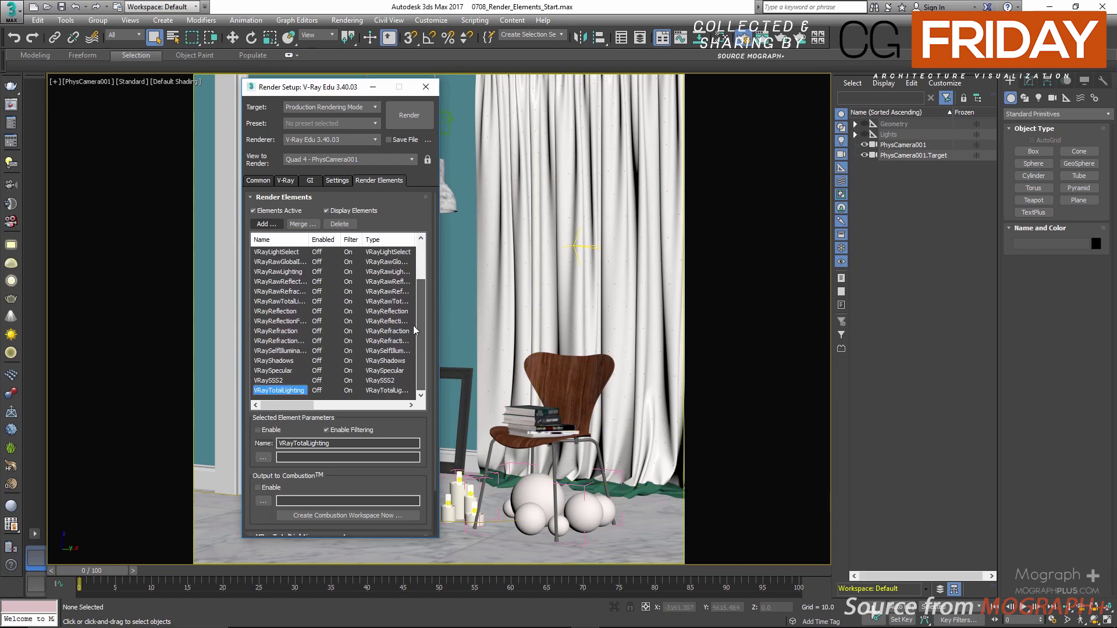
drag(308, 240, 344, 239)
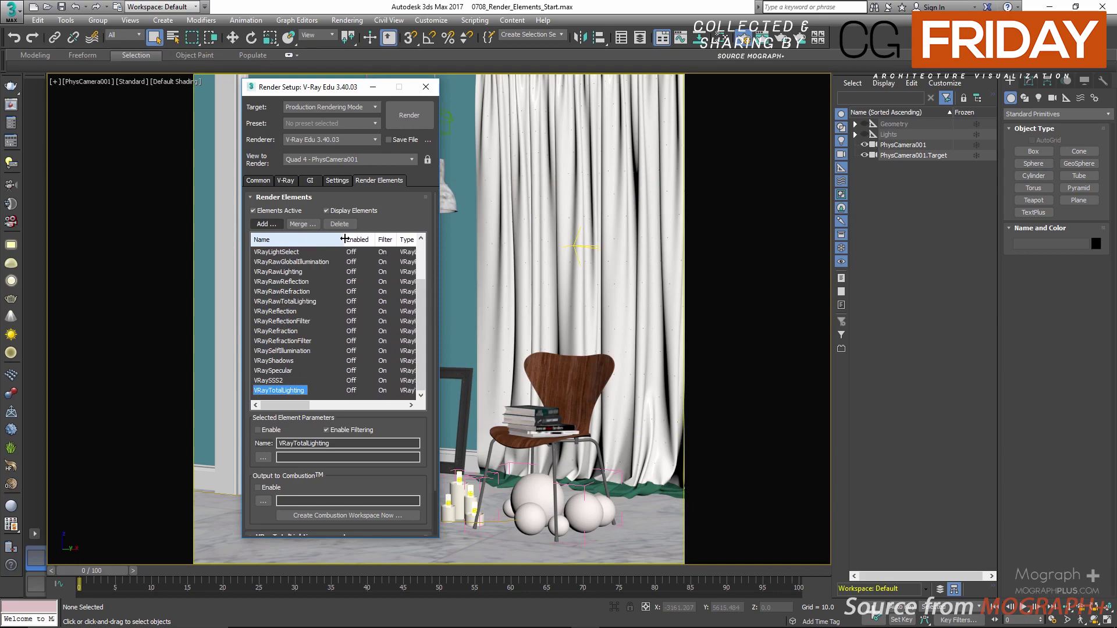
mouse_move(420, 311)
mouse_down()
mouse_move(428, 281)
mouse_move(417, 321)
mouse_up()
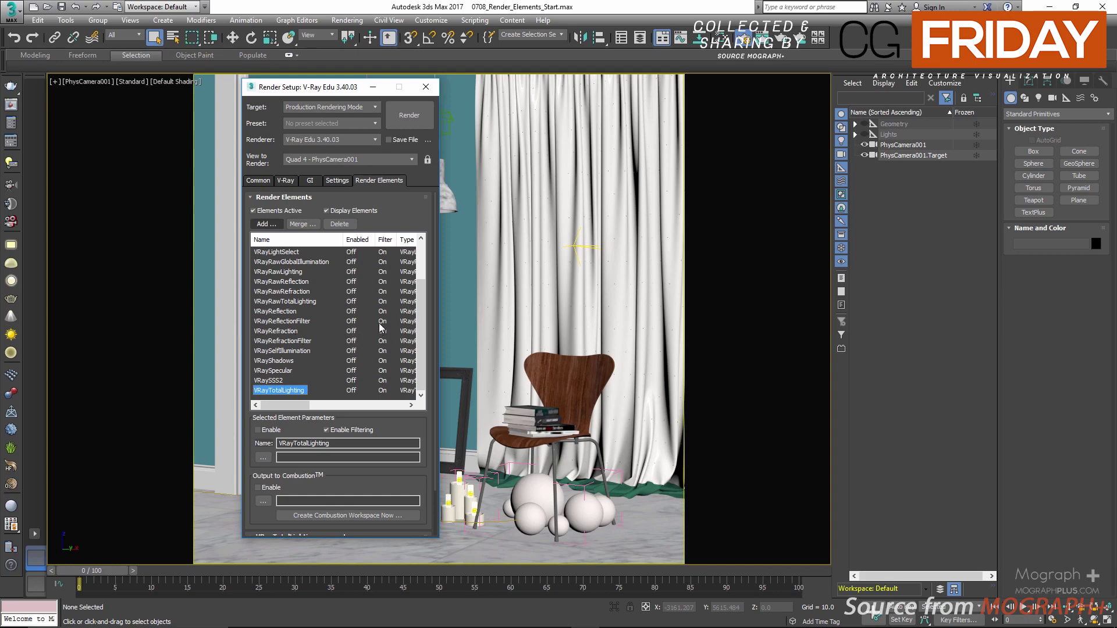
click(337, 322)
- Select the VRayLightSelect element and review its Lights list and VRayLightSelect parameters
click(289, 252)
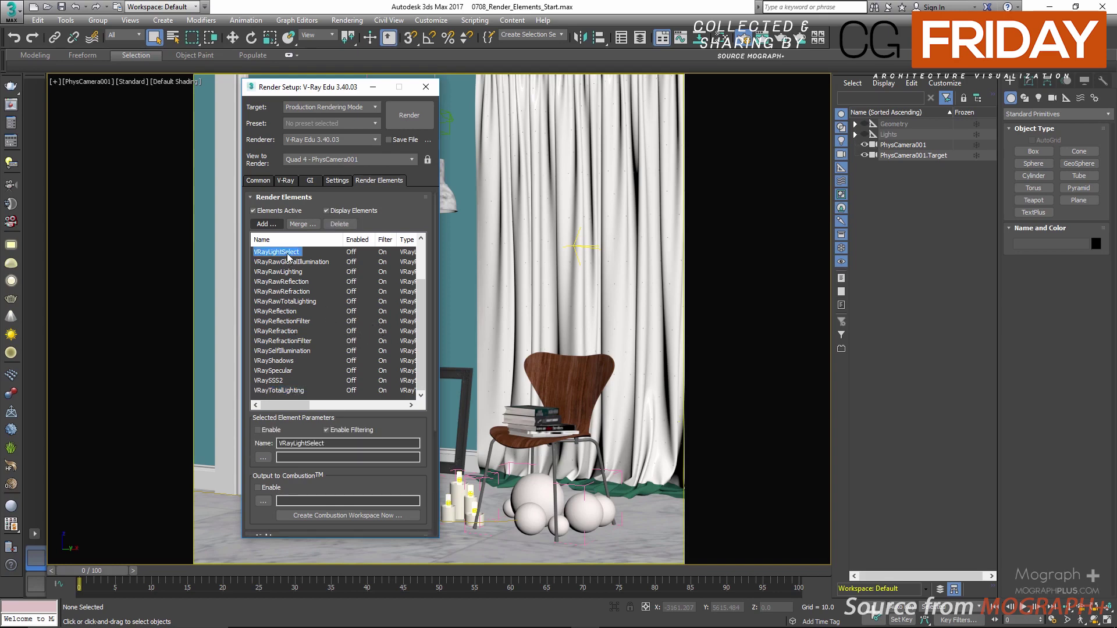
scroll(294, 285, up, 2)
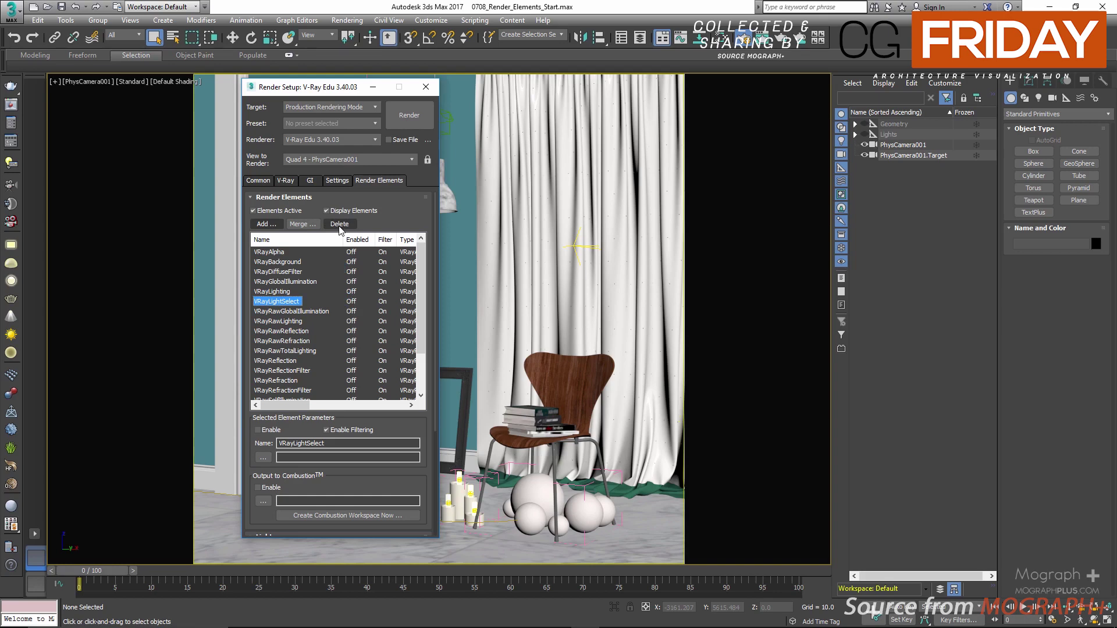
scroll(382, 441, down, 5)
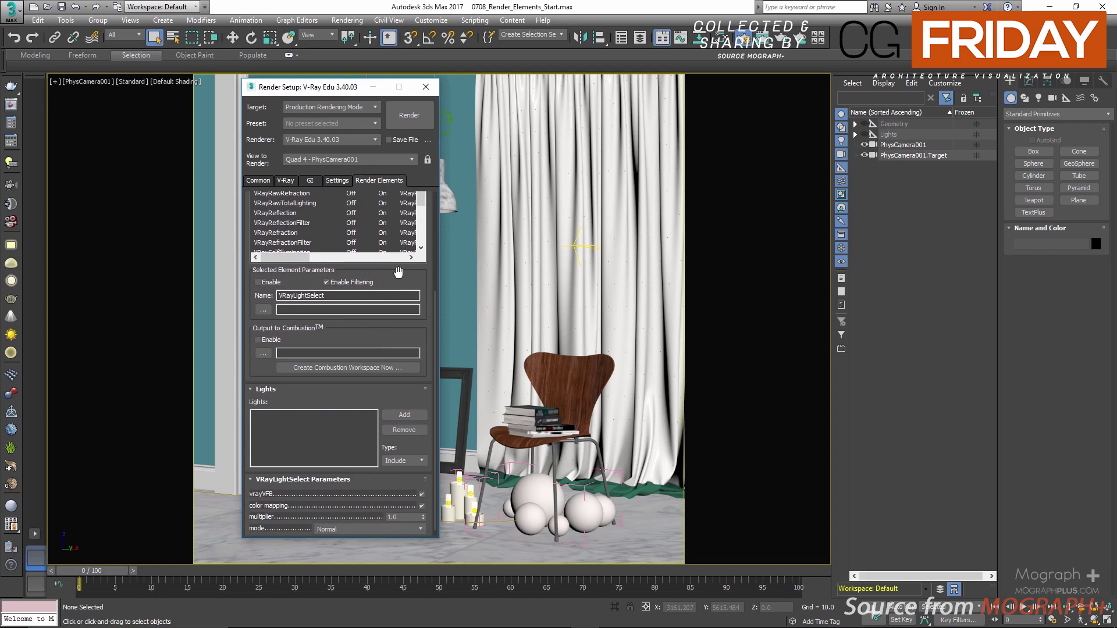
scroll(398, 272, up, 5)
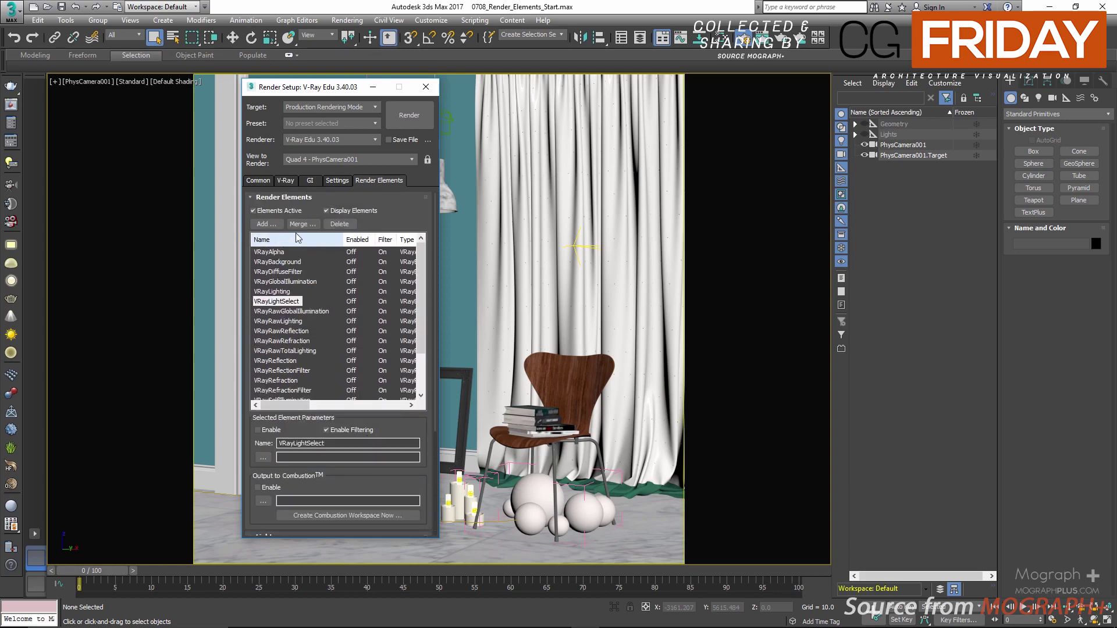
- Delete the selected VRayLightSelect element and add a fresh VRayLightSelect to the render elements
click(338, 224)
click(273, 224)
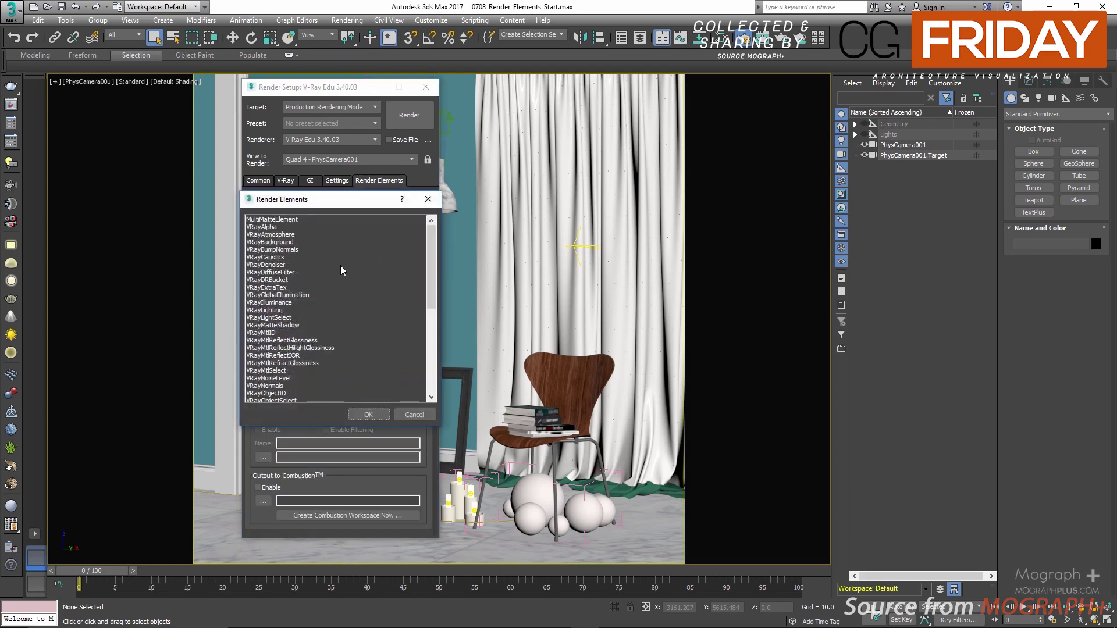
double_click(291, 319)
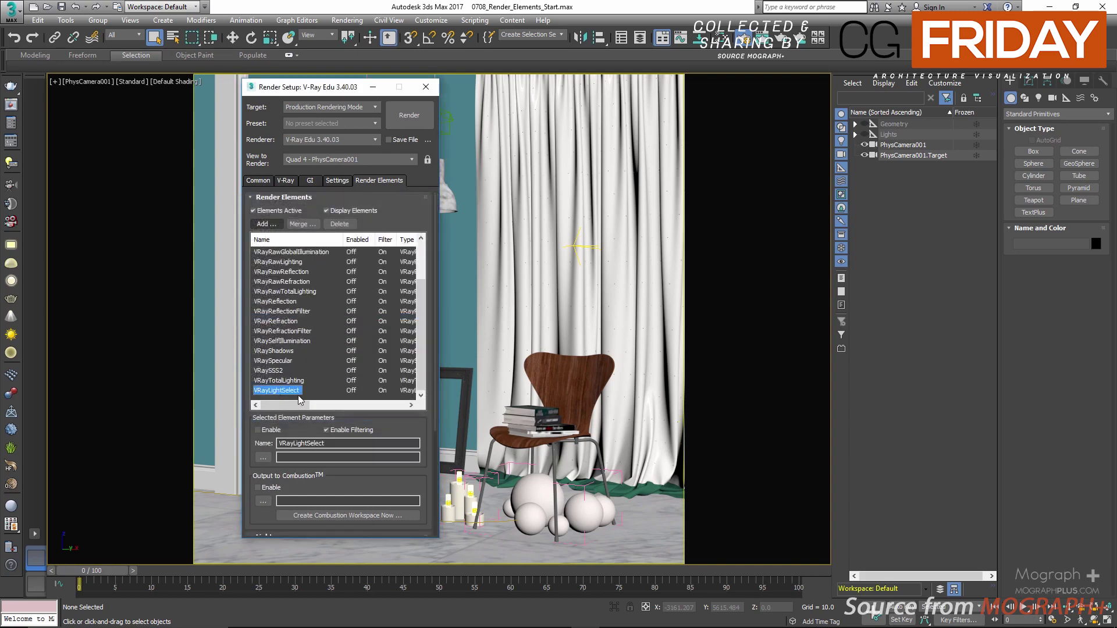
- Include VRaySun001 in the new VRayLightSelect element's lights and rename the element VRayLightSelect_Sun
click(854, 135)
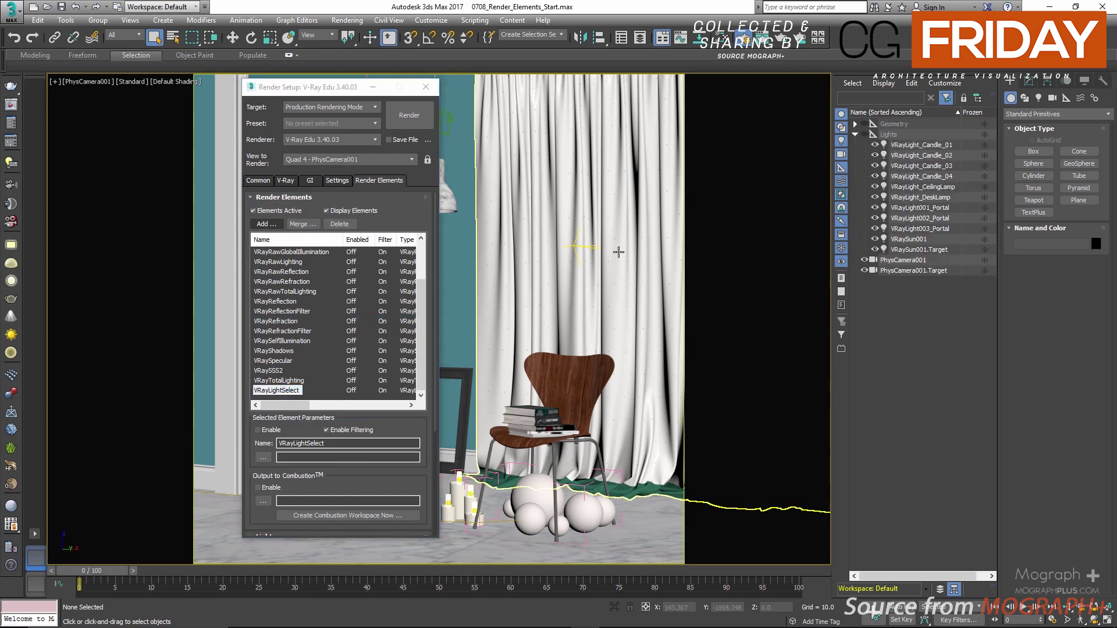
drag(378, 486, 399, 328)
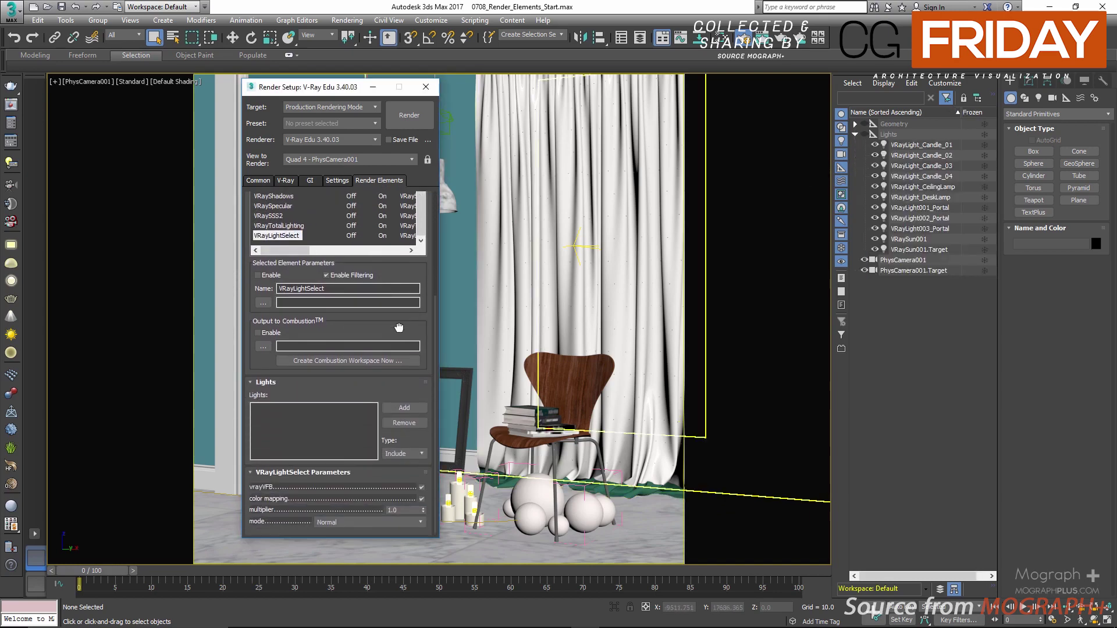
click(403, 407)
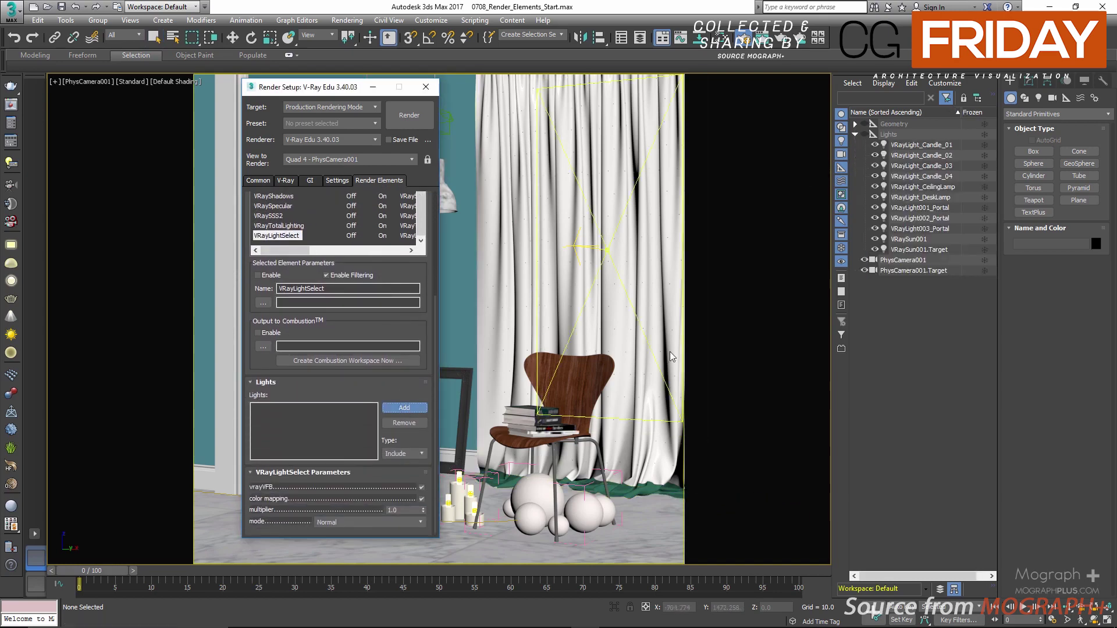
click(907, 239)
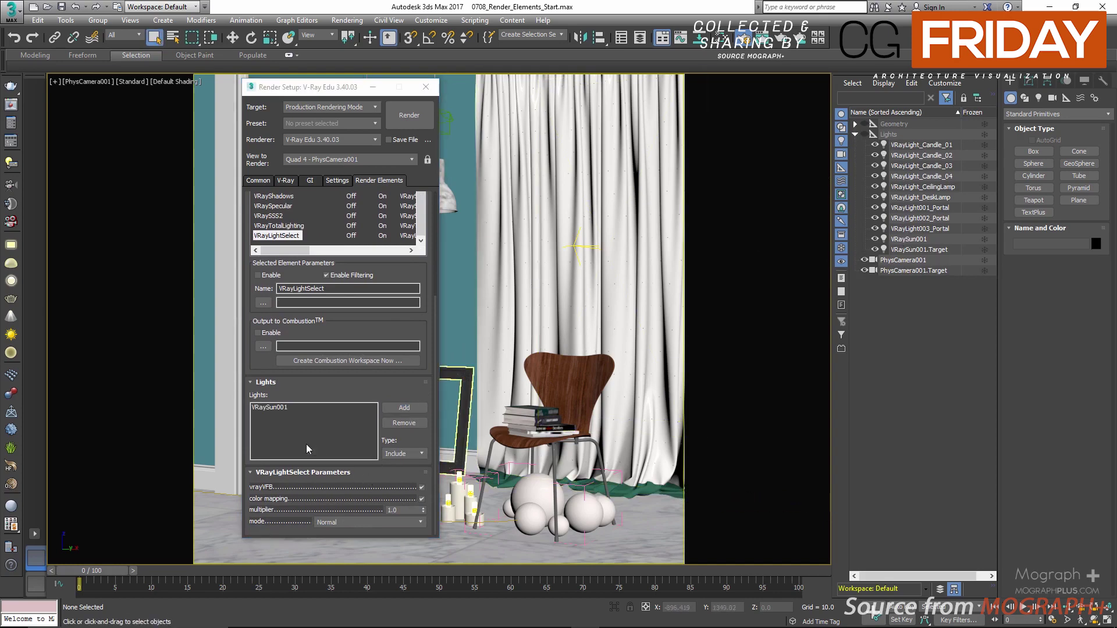
click(335, 290)
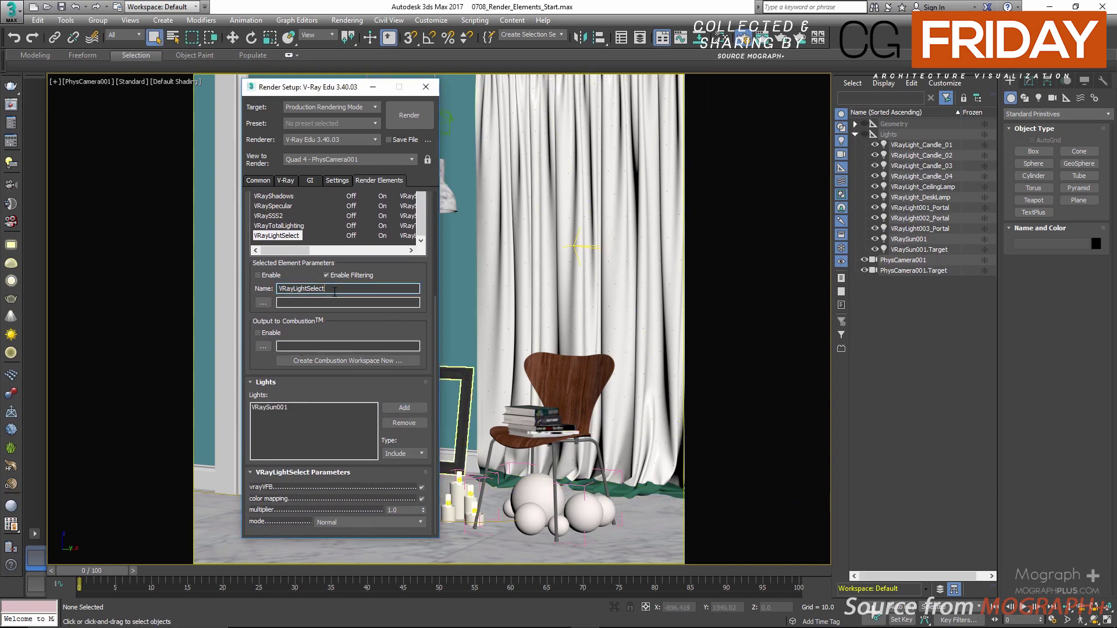
text(_Sun)
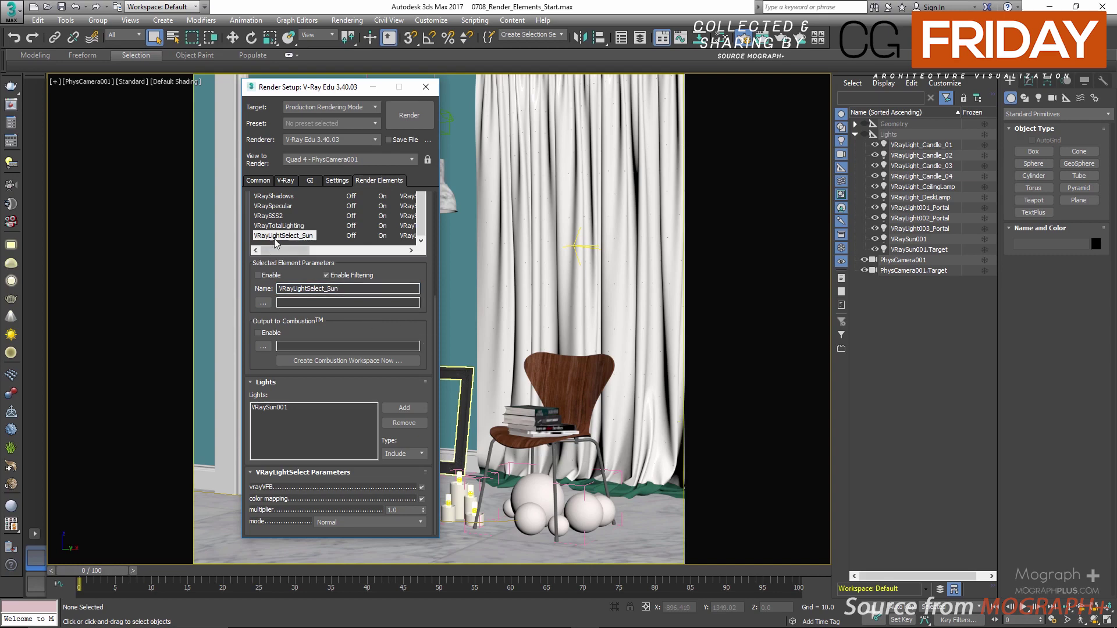
- Add another VRayLightSelect render element and name it VRayLightSelect_Portal
drag(388, 283, 399, 434)
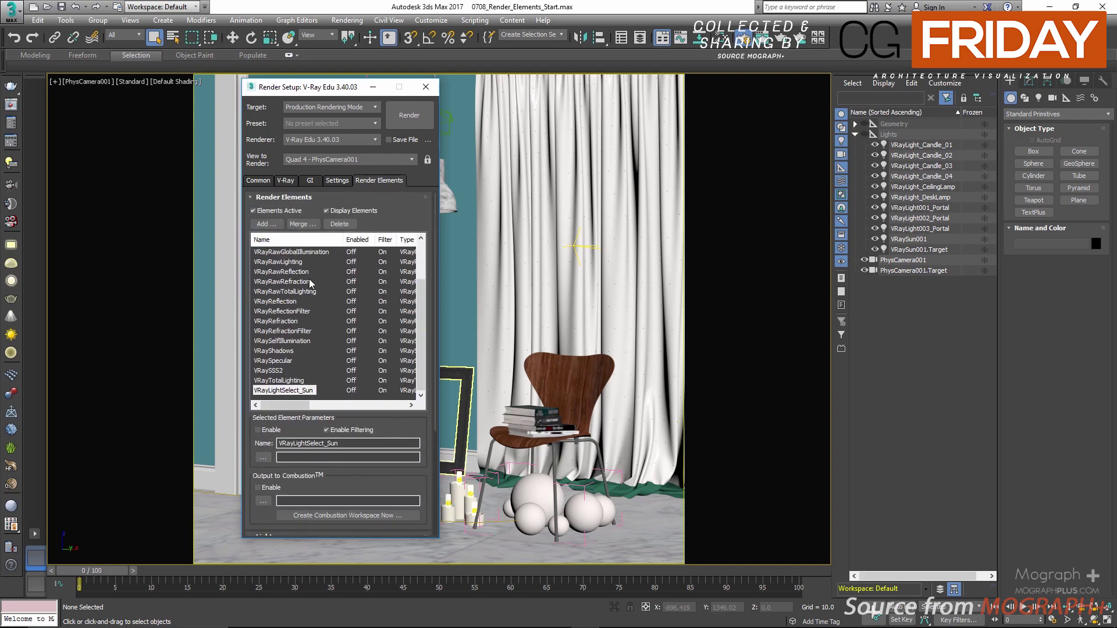
click(268, 225)
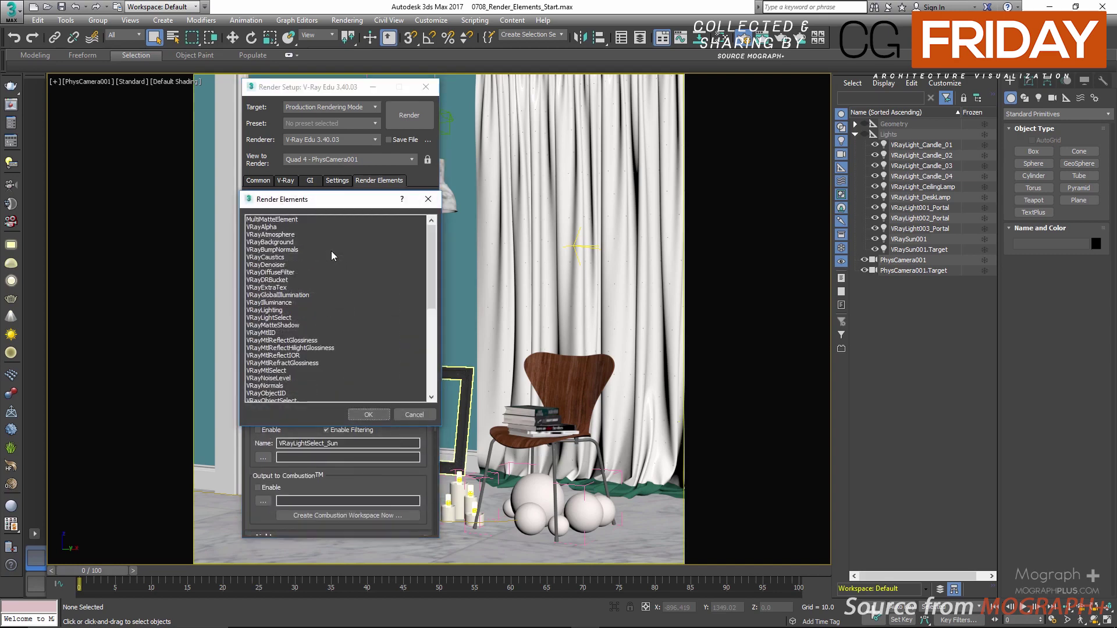
click(269, 317)
double_click(269, 318)
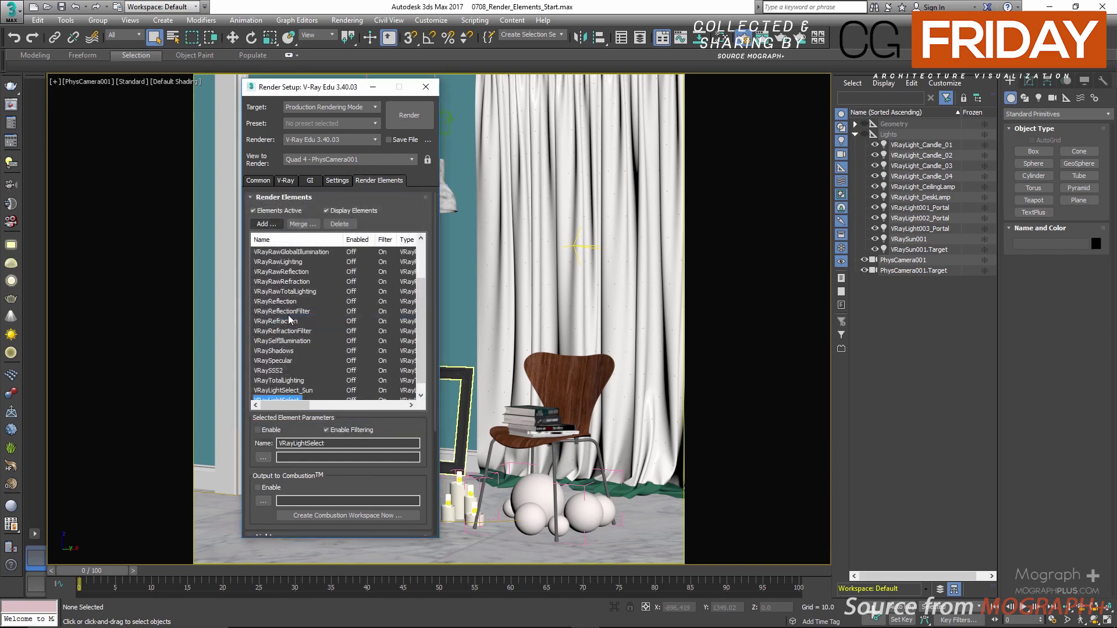
click(346, 444)
text(_Por)
text(tal)
text(r)
- Include VRayLight001_Portal, VRayLight002_Portal and VRayLight003_Portal in the lights of VRayLightSelect_Portal
scroll(395, 365, down, 5)
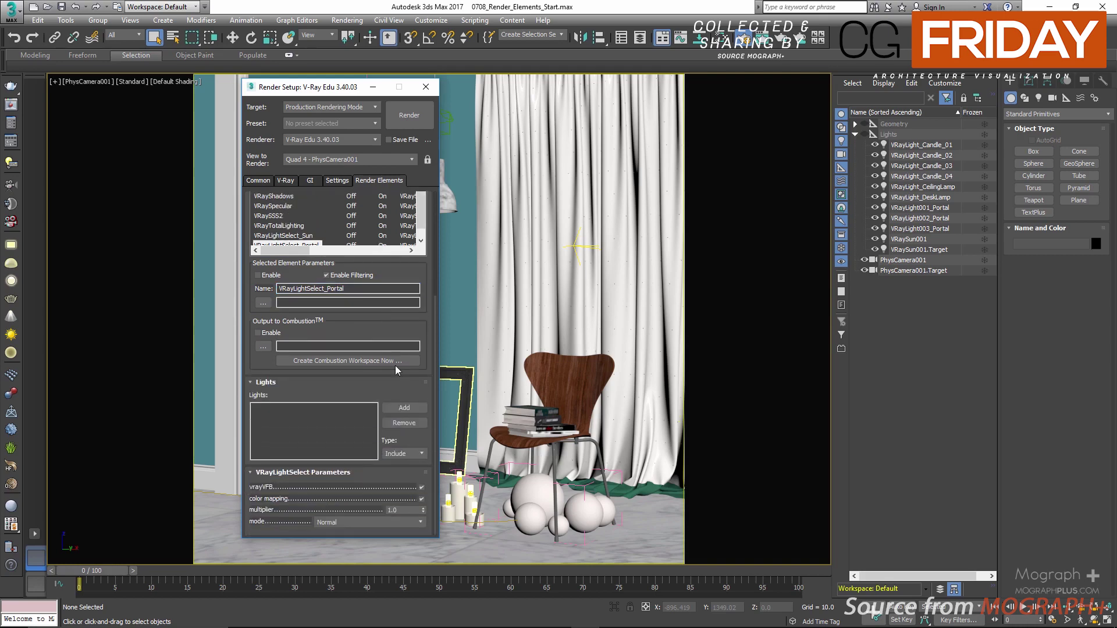
click(410, 407)
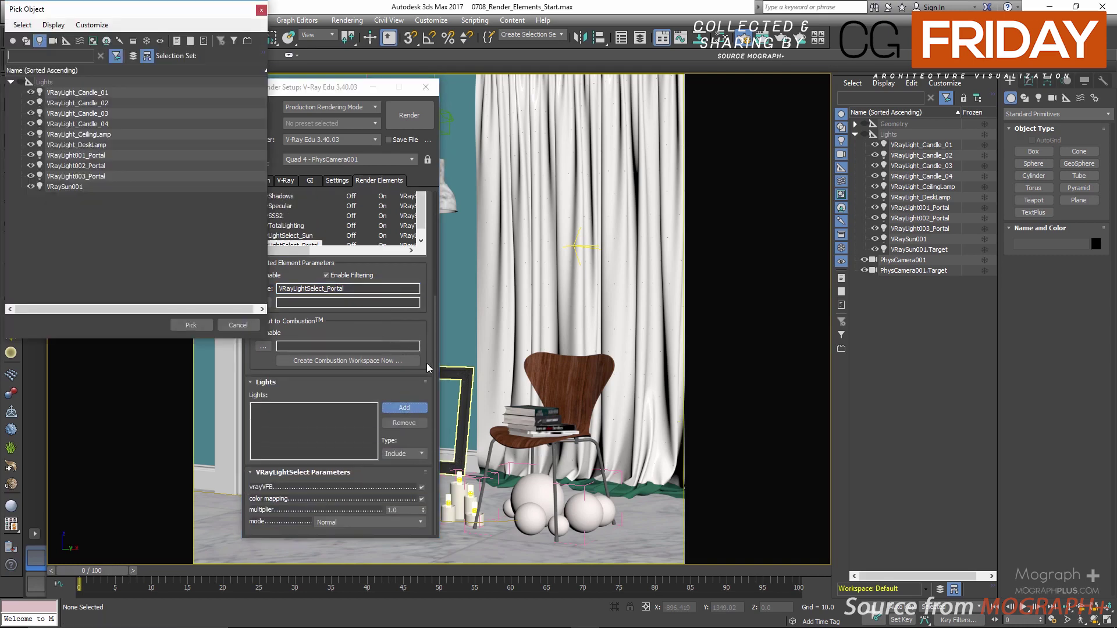
drag(139, 12, 461, 119)
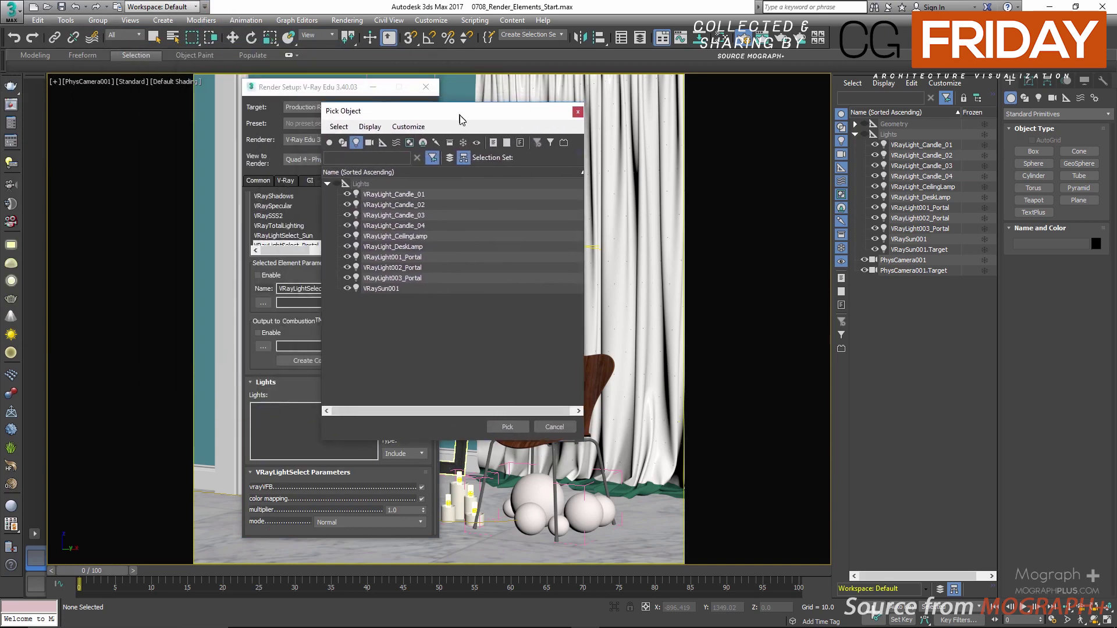
click(420, 256)
shift+click(419, 278)
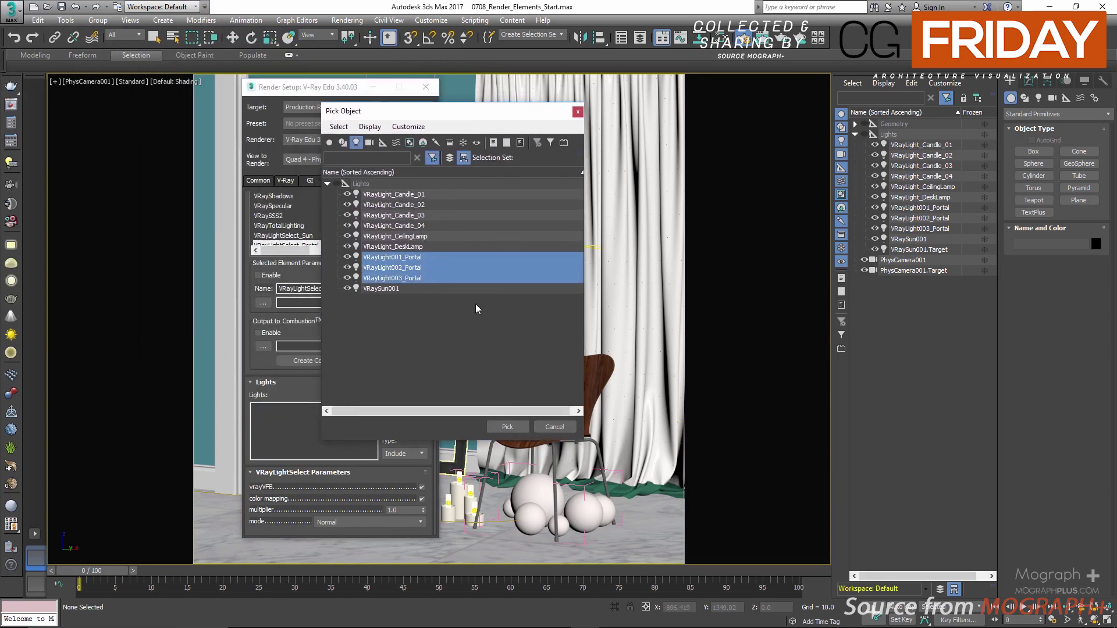
click(507, 427)
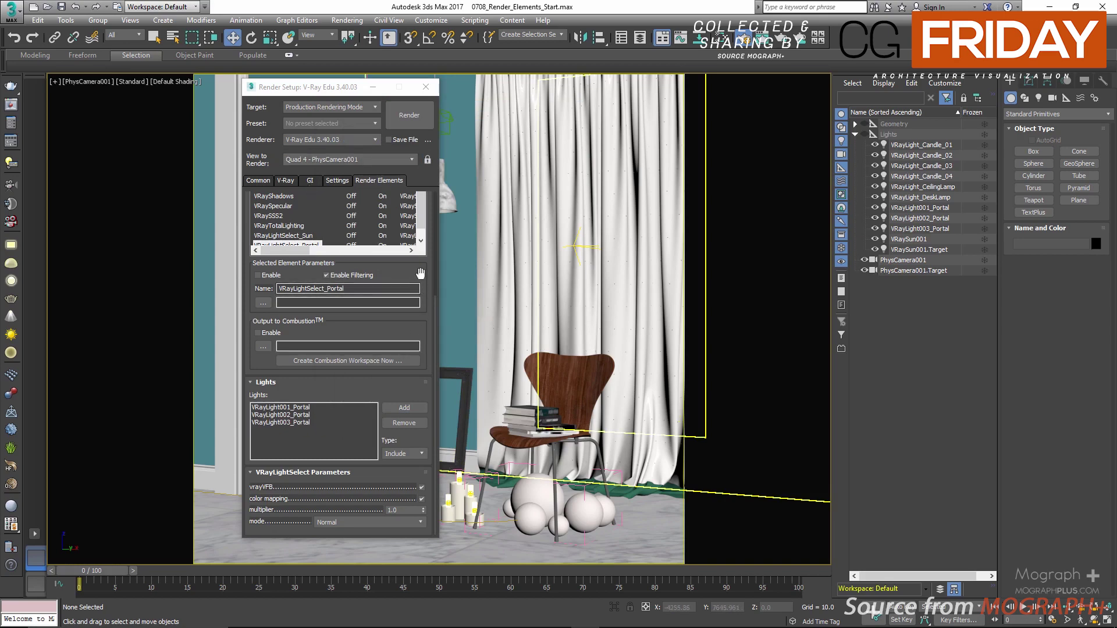
- Add one more VRayLightSelect render element and name it VRayLightSelect_Candle
scroll(291, 239, up, 5)
click(269, 224)
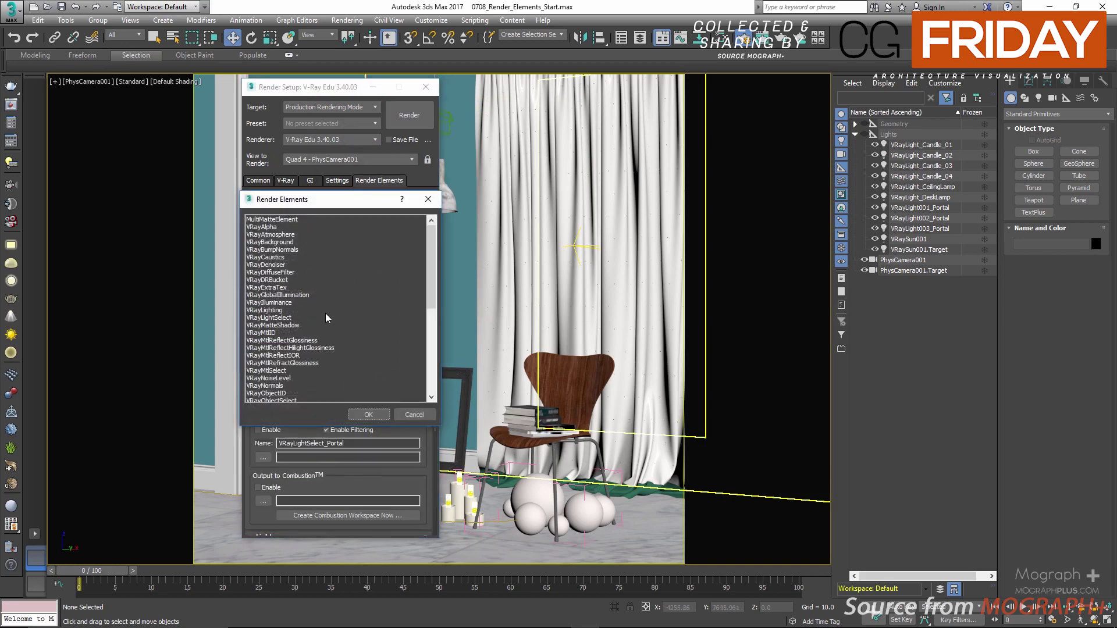
click(289, 318)
double_click(288, 320)
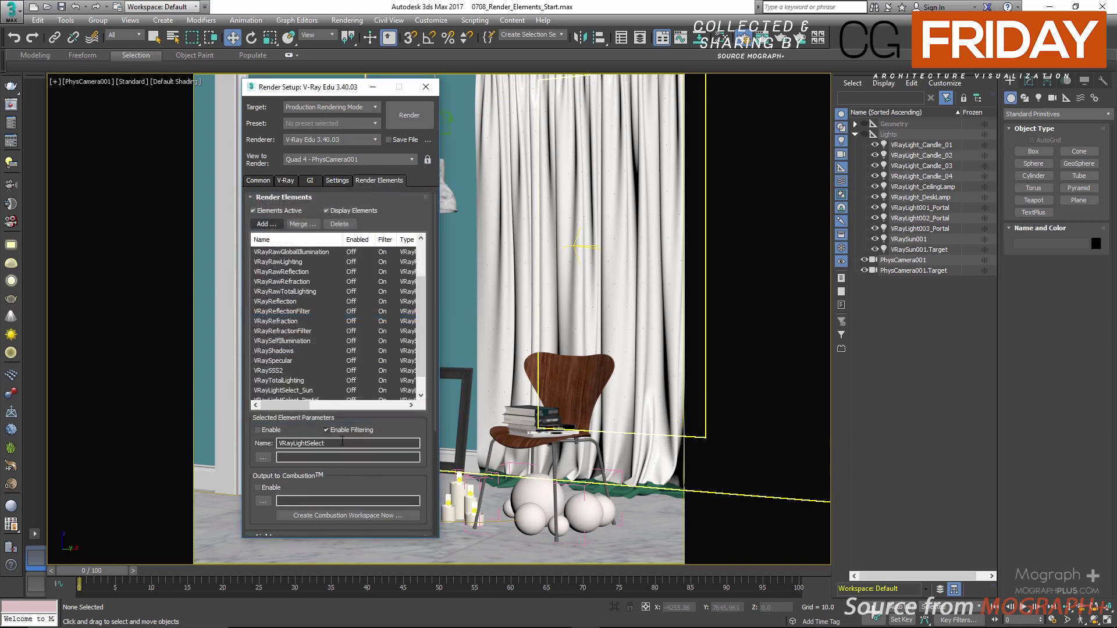
click(345, 445)
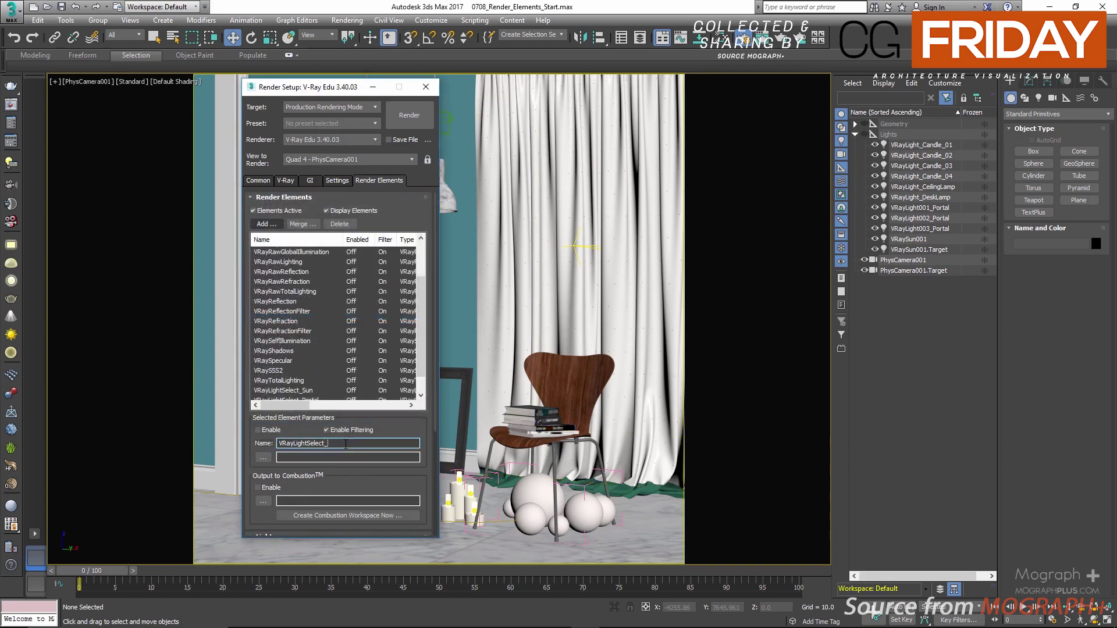
text(_Candle)
- Include the four lights VRayLight_Candle_01 to VRayLight_Candle_04 in the lights of VRayLightSelect_Candle
drag(386, 431, 388, 277)
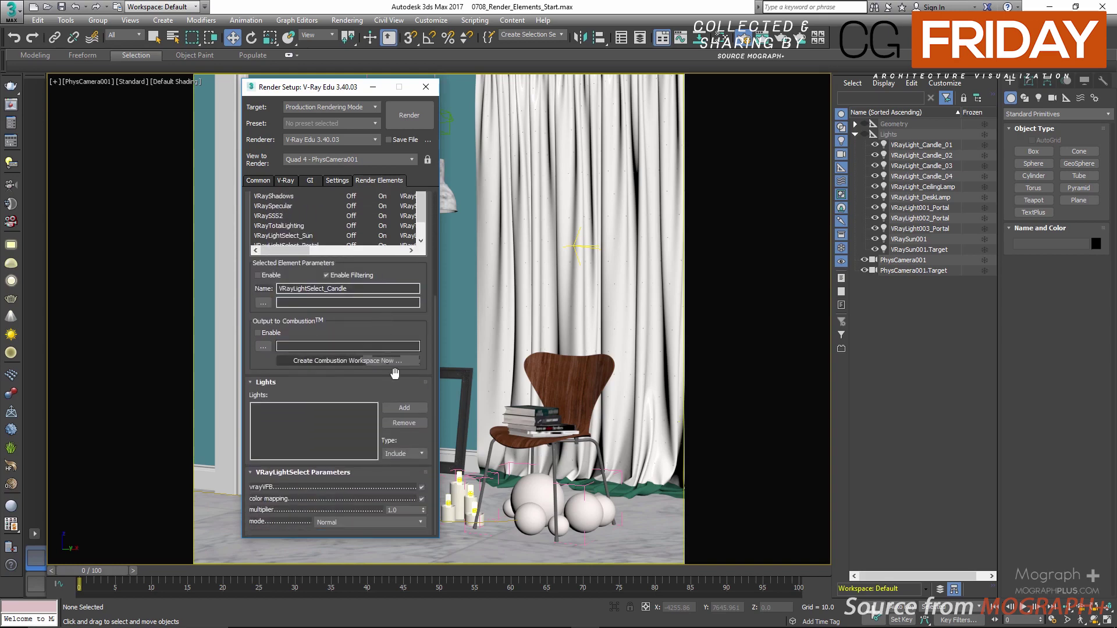
click(403, 407)
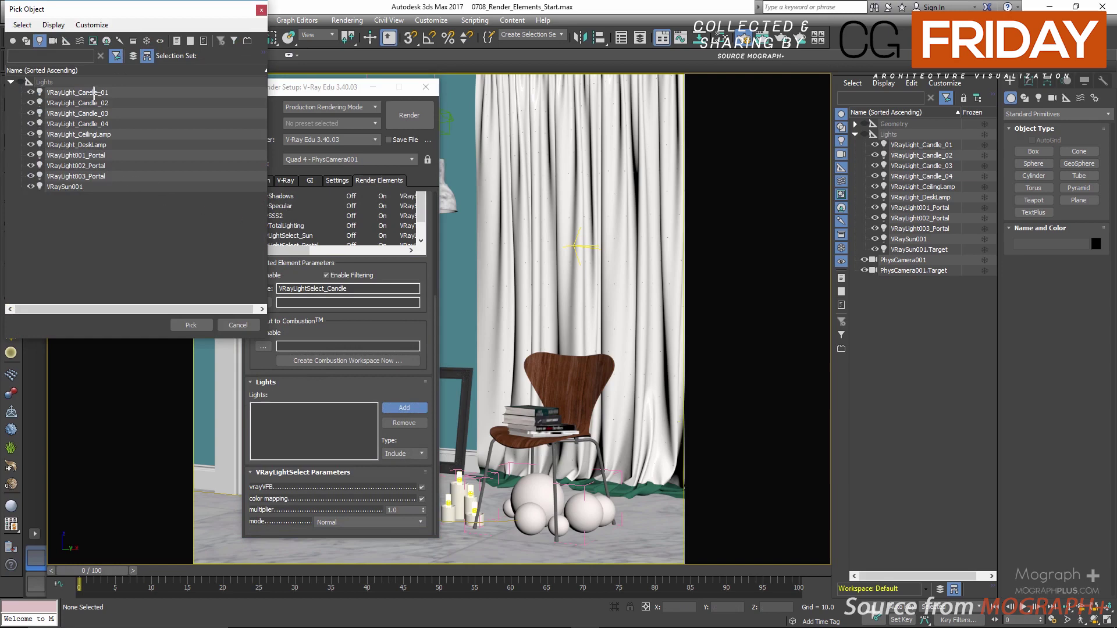
click(88, 93)
shift+click(113, 123)
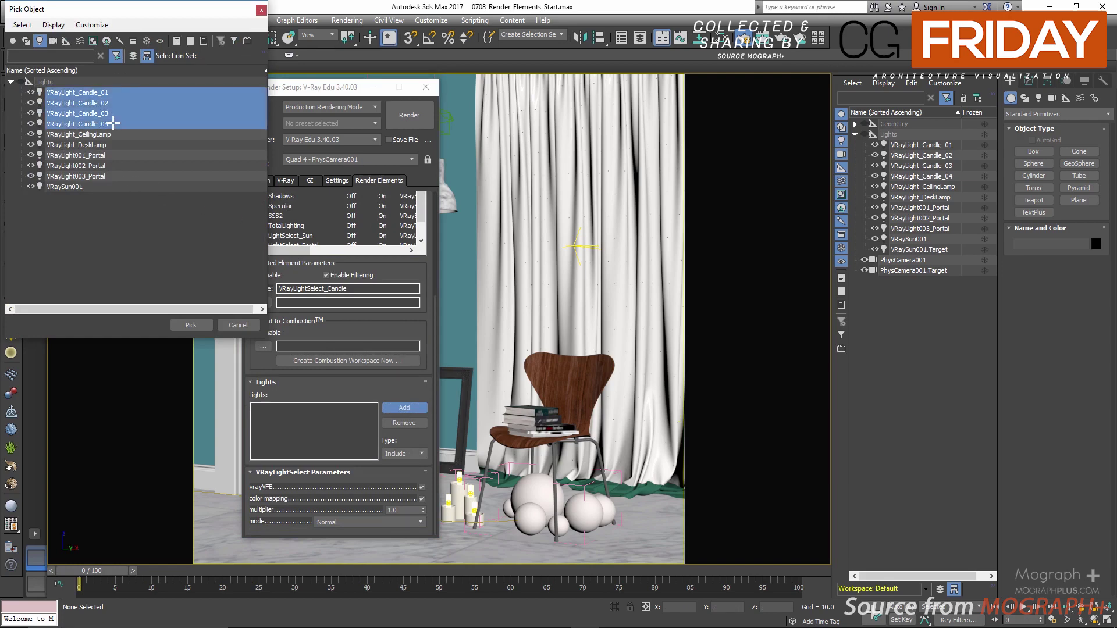
click(191, 324)
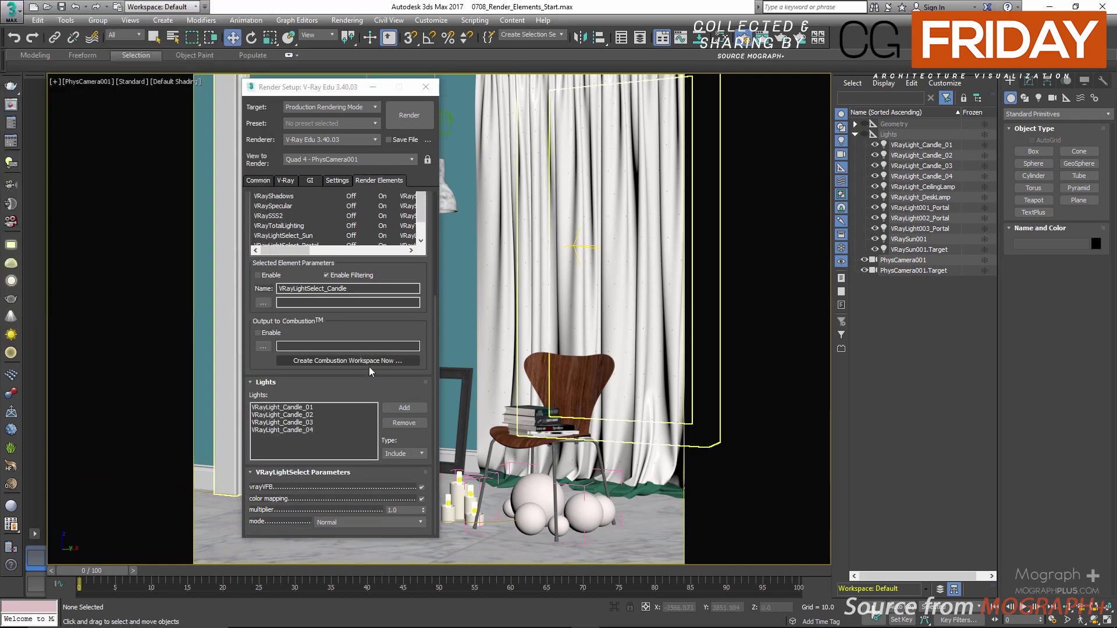
- Show the V-Ray frame buffer and arrange it side by side with the Render Setup window
drag(365, 374, 360, 533)
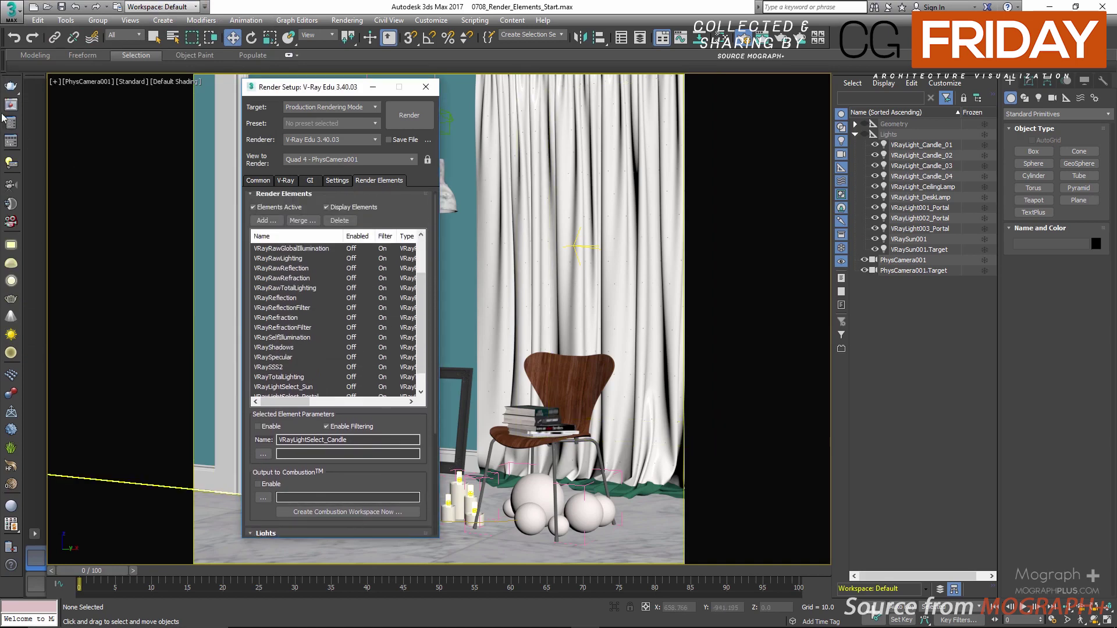
click(7, 106)
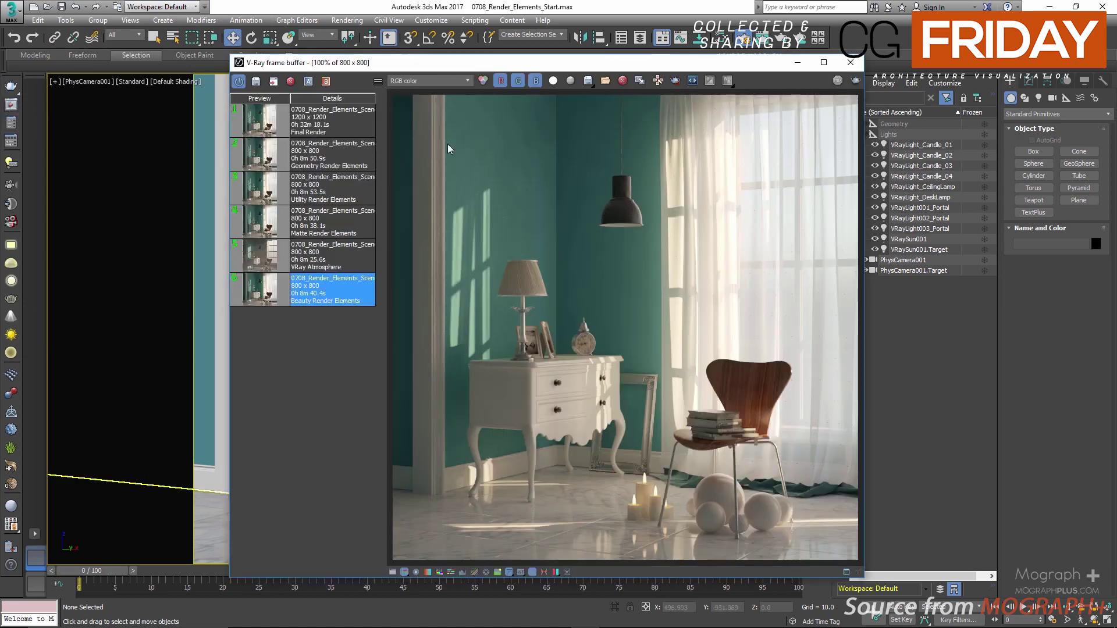
drag(462, 57, 625, 57)
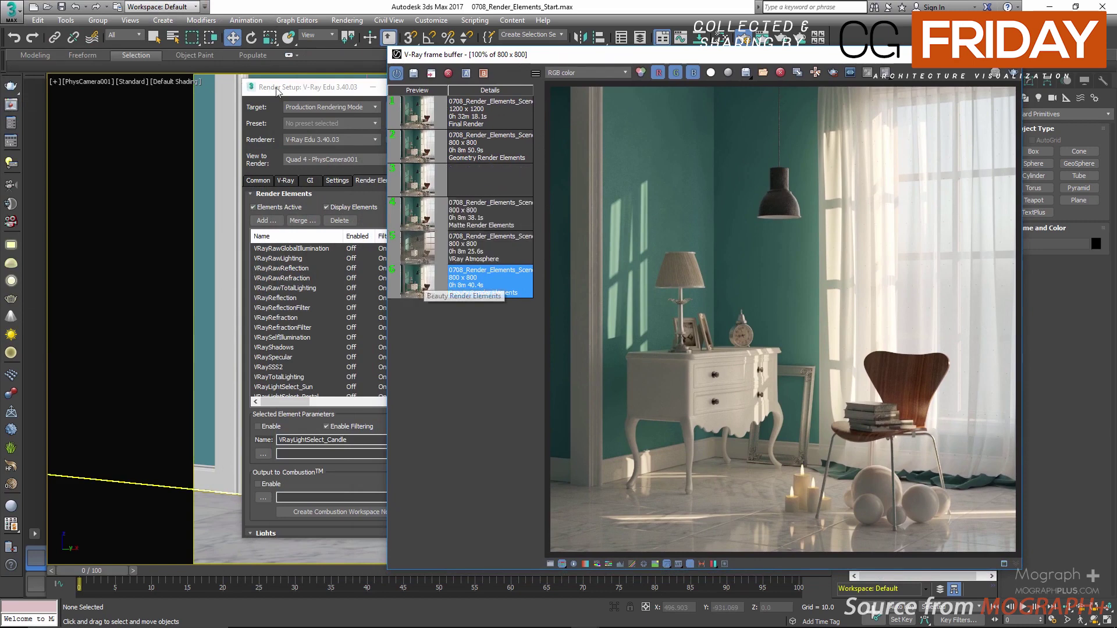
drag(276, 86, 196, 83)
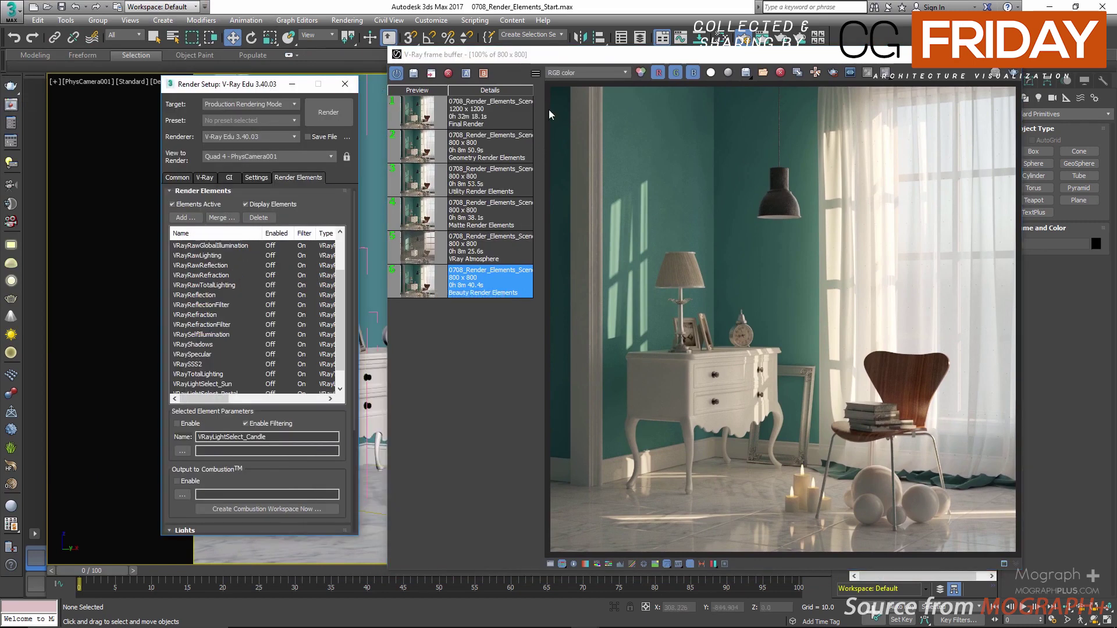
mouse_move(610, 54)
mouse_down()
mouse_move(588, 34)
mouse_move(594, 42)
mouse_up()
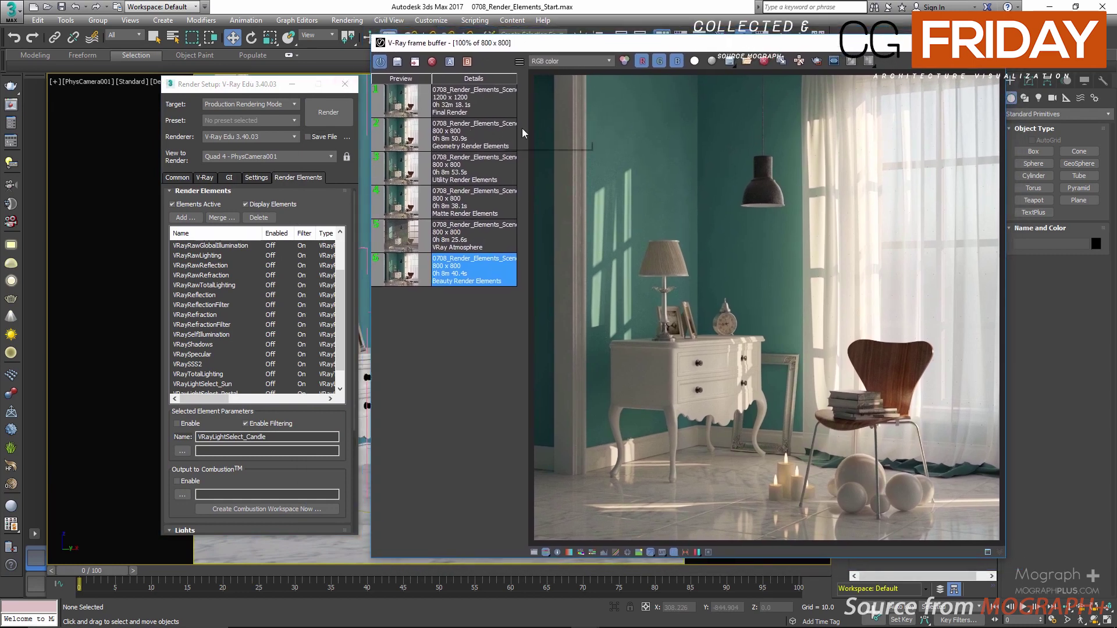
- Display the VRayDiffuseFilter channel in the frame buffer, followed by the VRayLighting channel
click(568, 60)
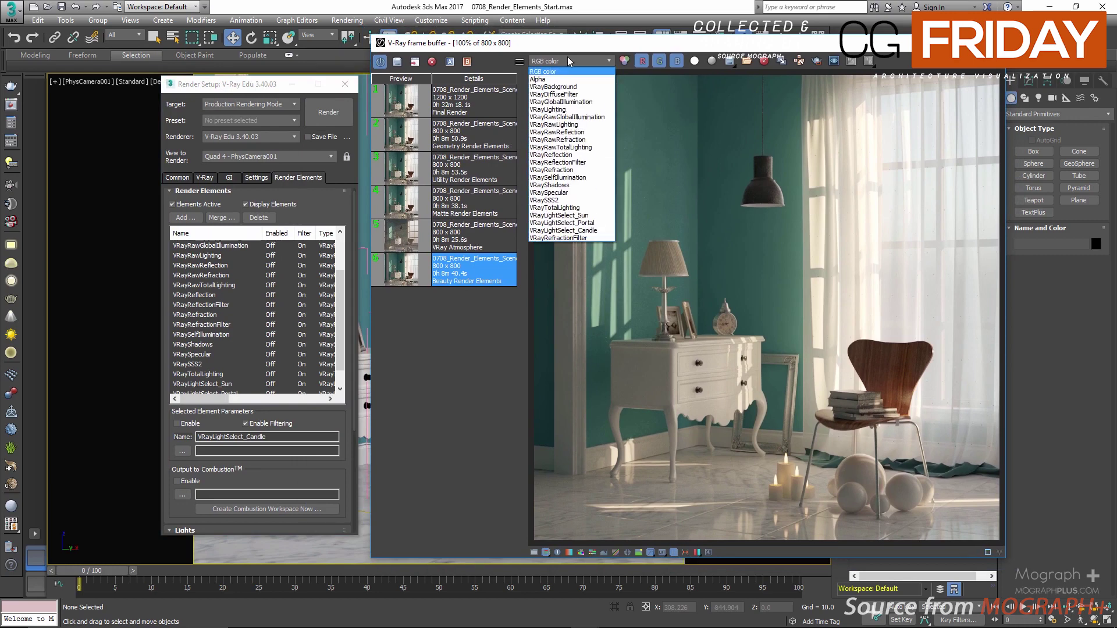
click(577, 94)
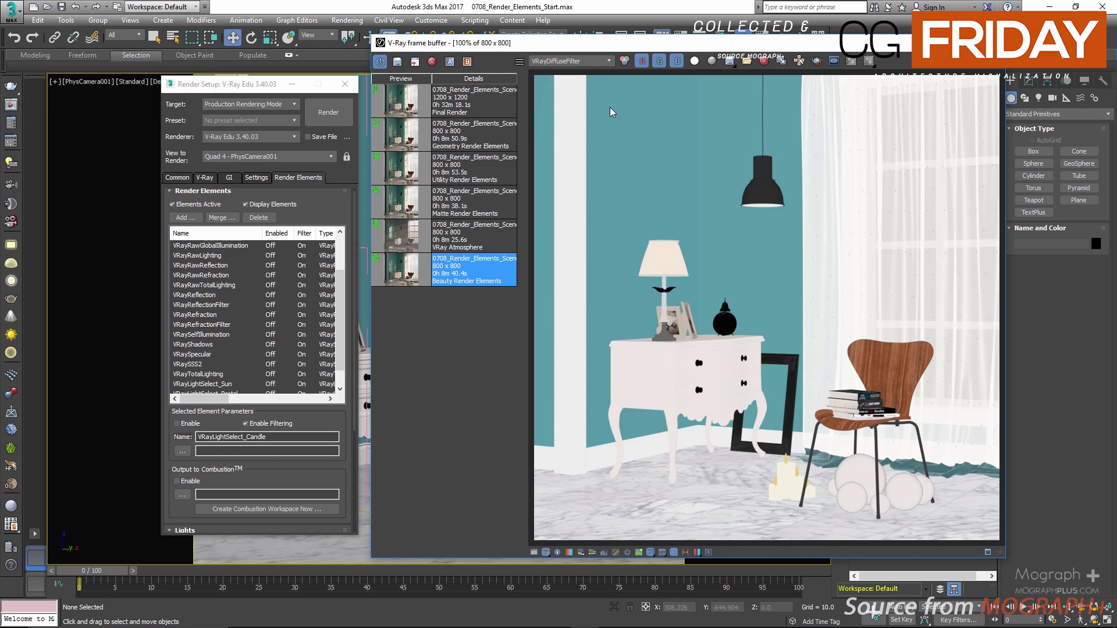
click(584, 61)
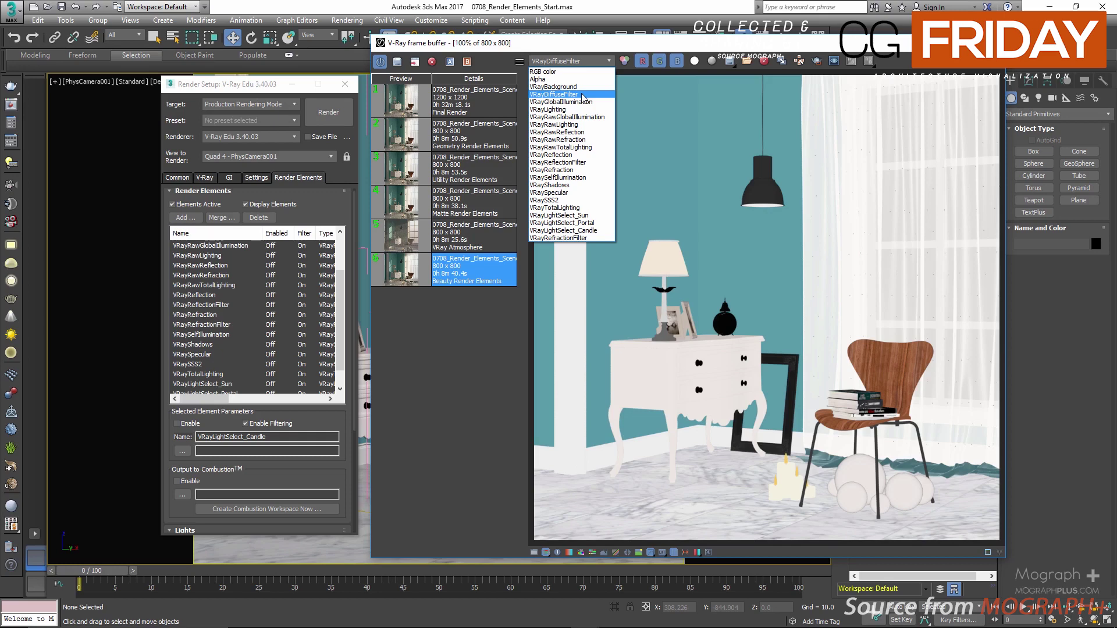
click(572, 108)
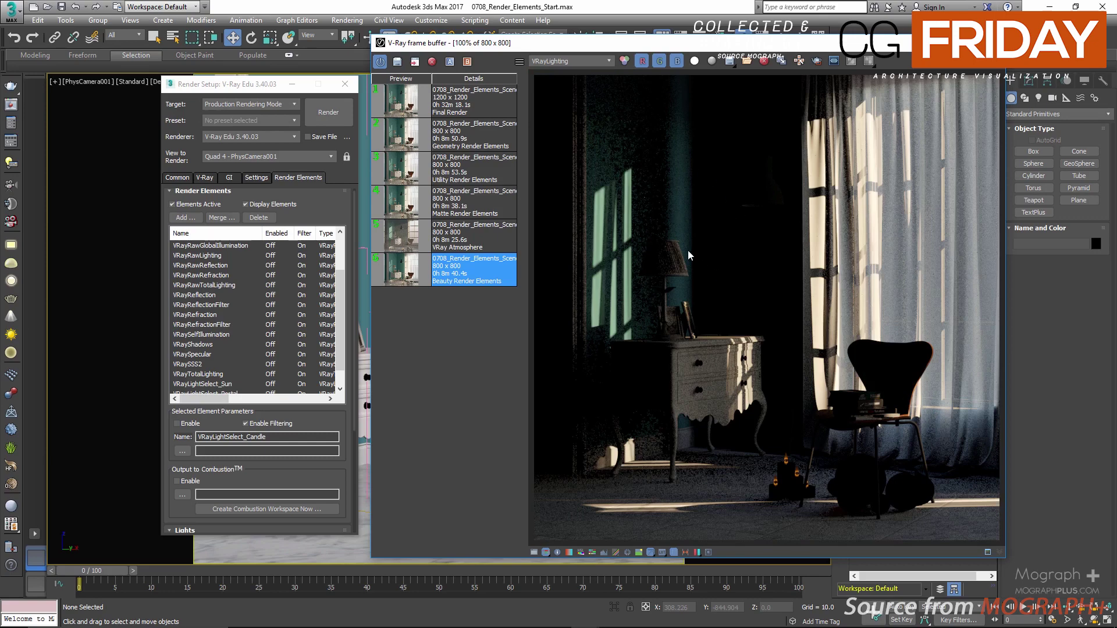
- Compare VRayDiffuseFilter with VRayRawLighting in the frame buffer, and switch through VRayDiffuseFilter back to VRayLighting
click(579, 64)
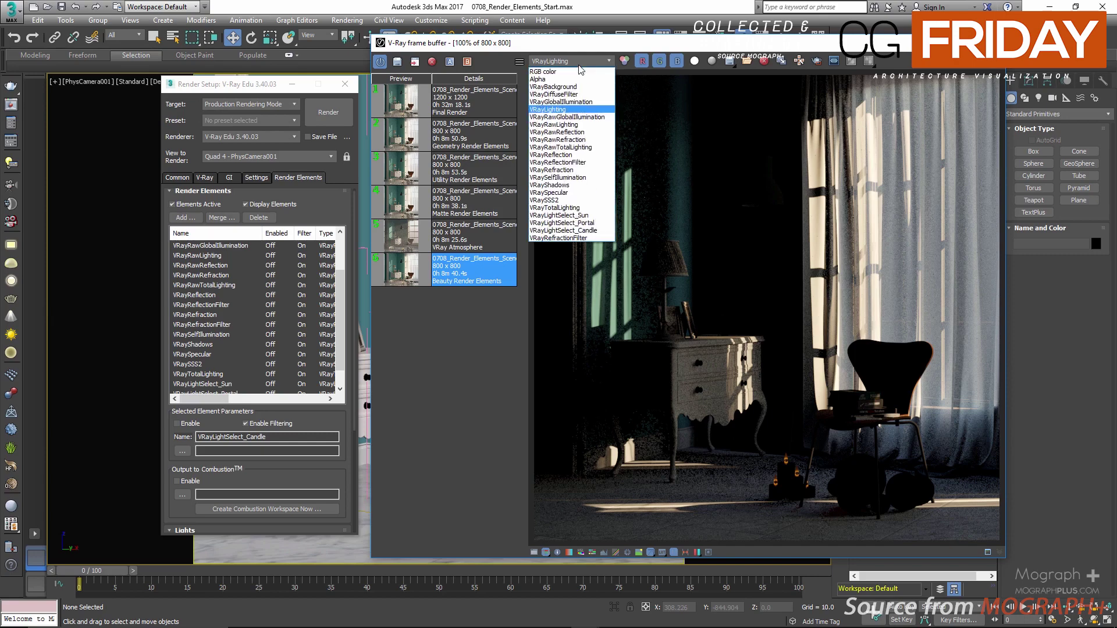
click(572, 94)
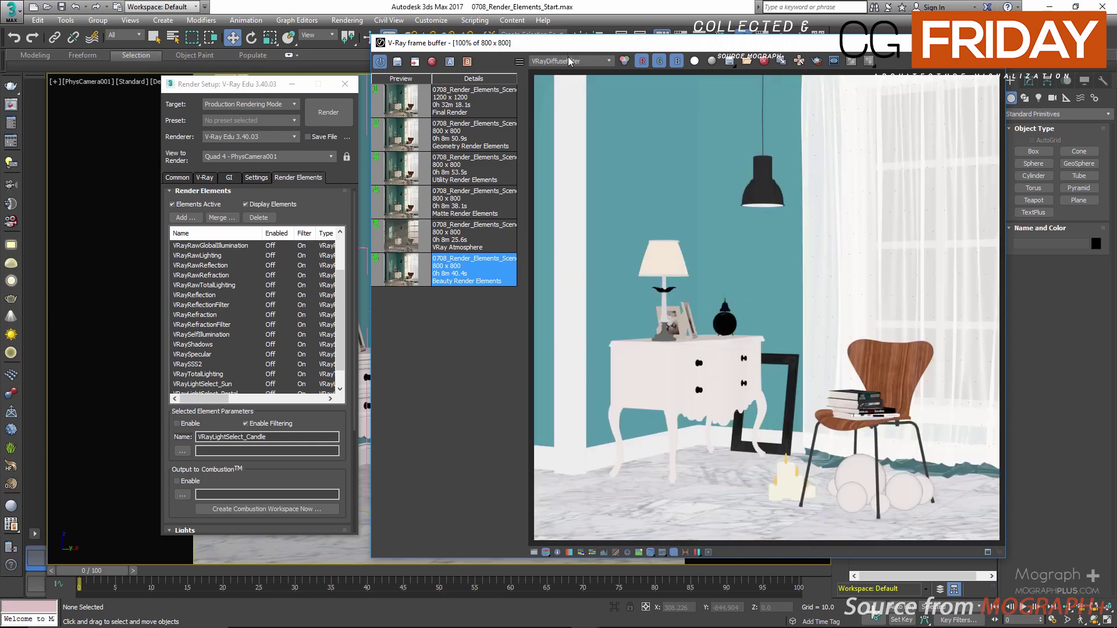
click(571, 64)
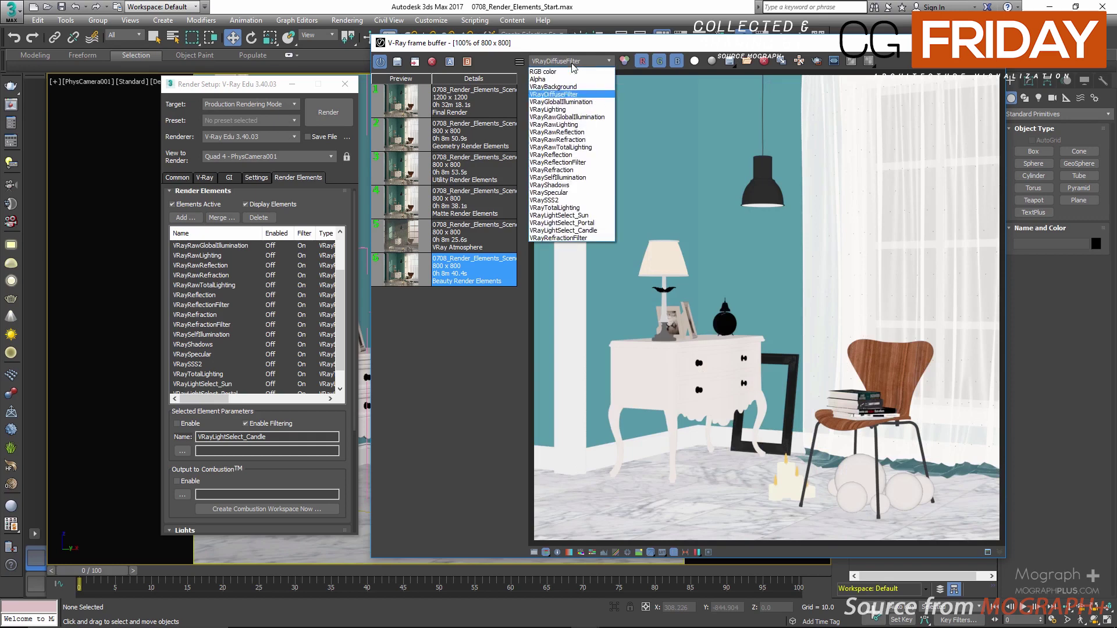
click(572, 125)
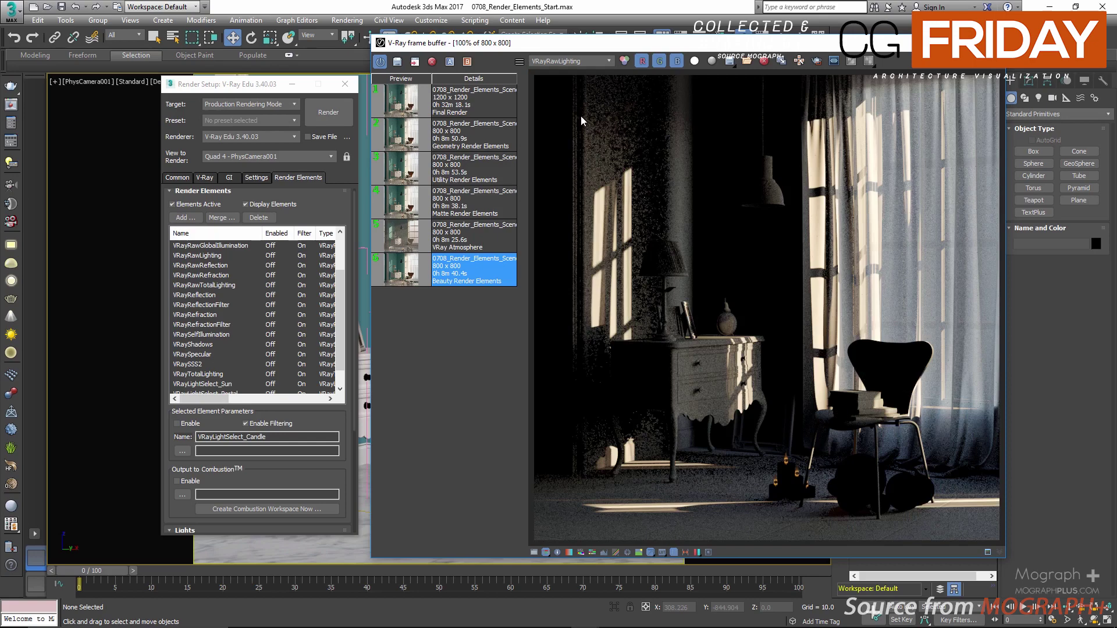
click(570, 61)
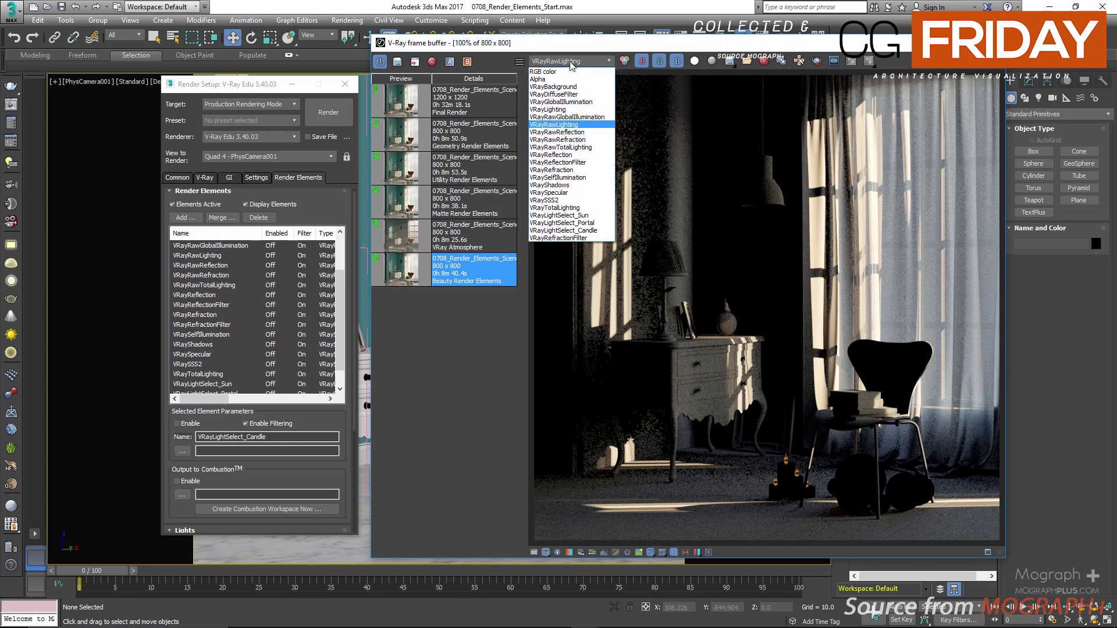
click(578, 94)
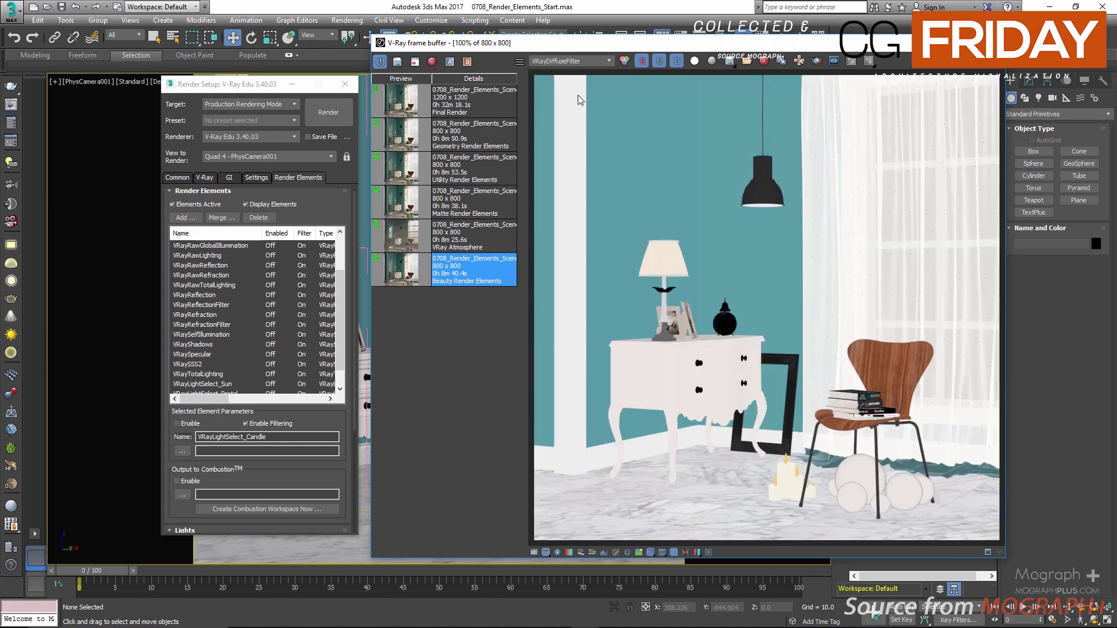
click(579, 62)
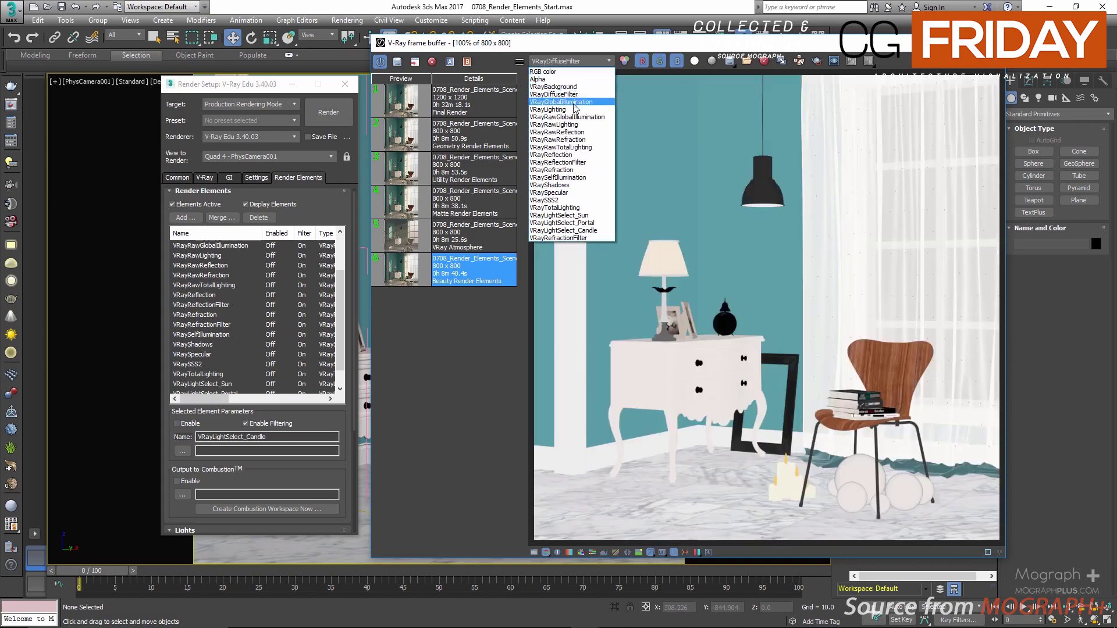
click(574, 109)
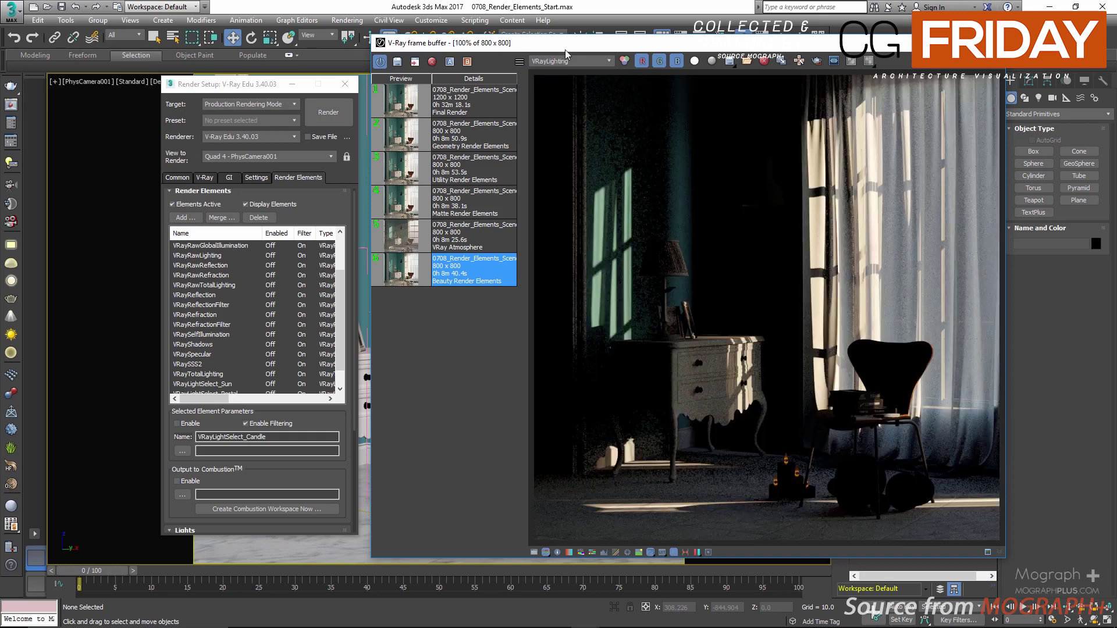
- Cycle the frame buffer through VRayRawLighting, VRayDiffuseFilter and VRayLighting to examine how raw lighting and diffuse colour relate to lighting
click(596, 60)
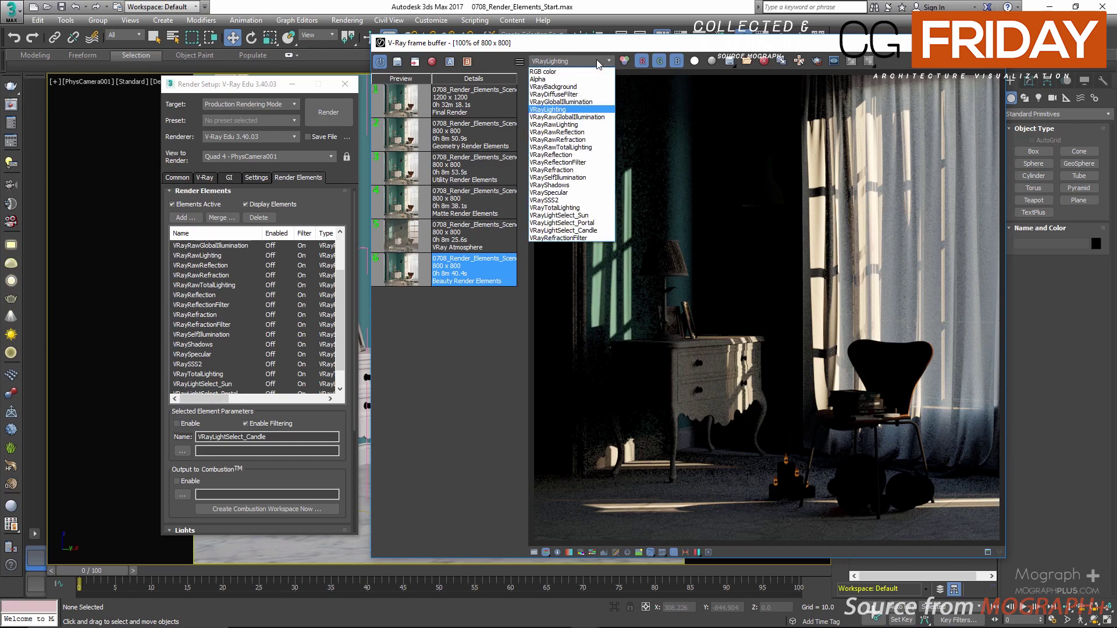
click(567, 125)
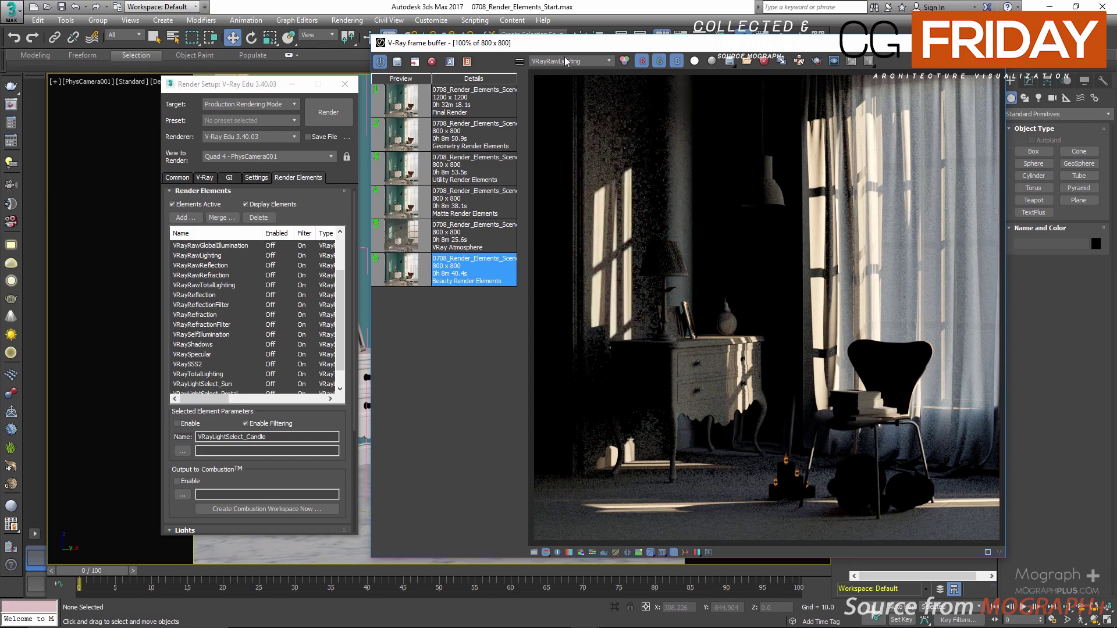
click(568, 60)
click(568, 95)
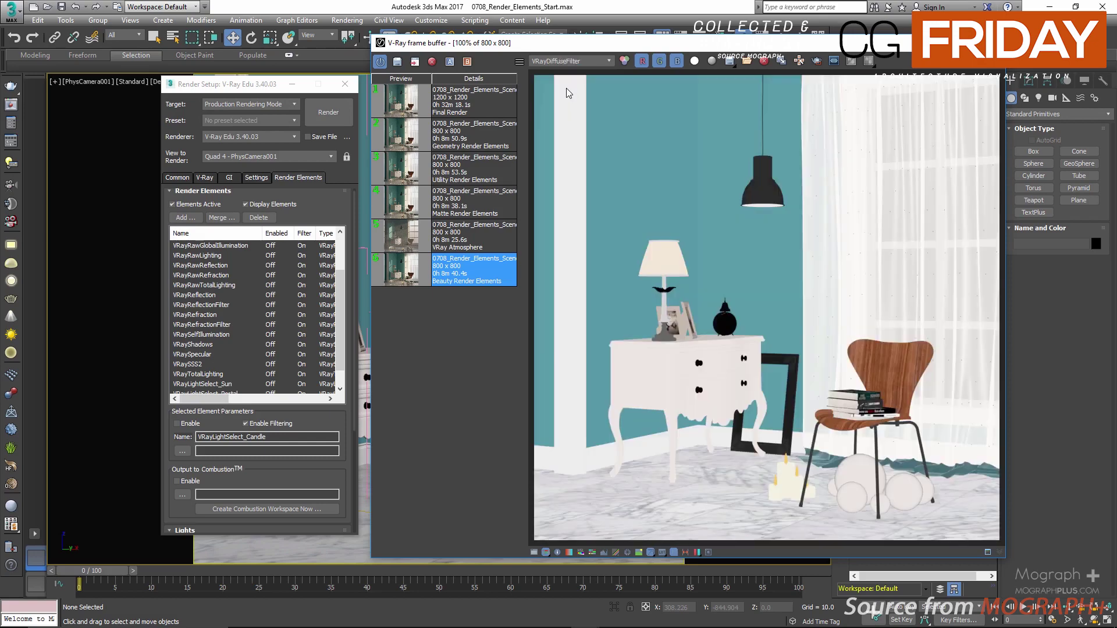
click(577, 62)
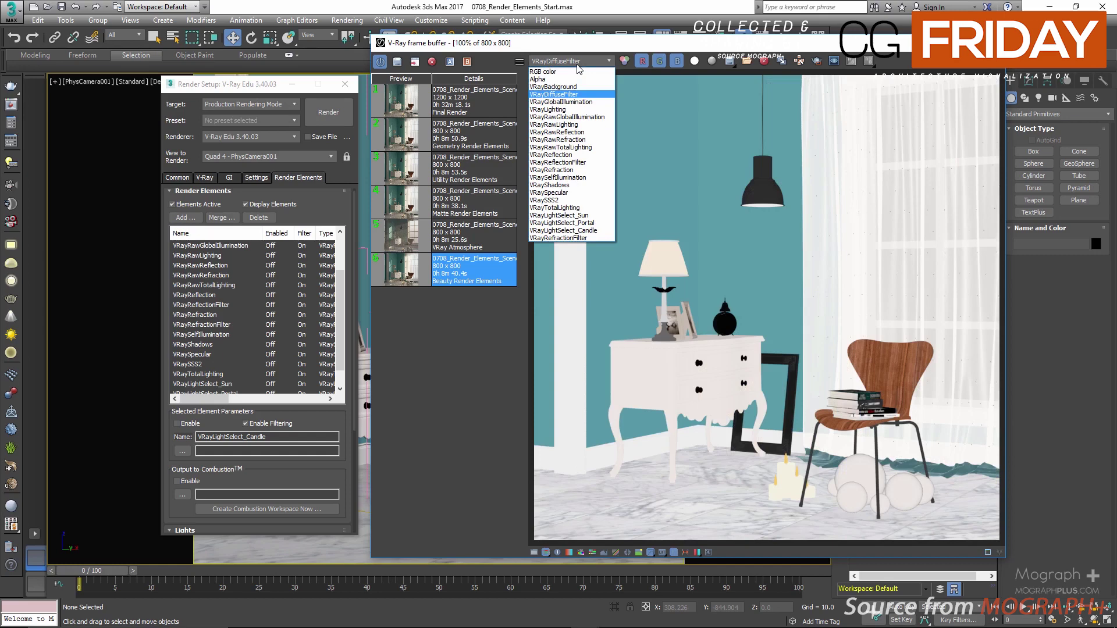
click(577, 109)
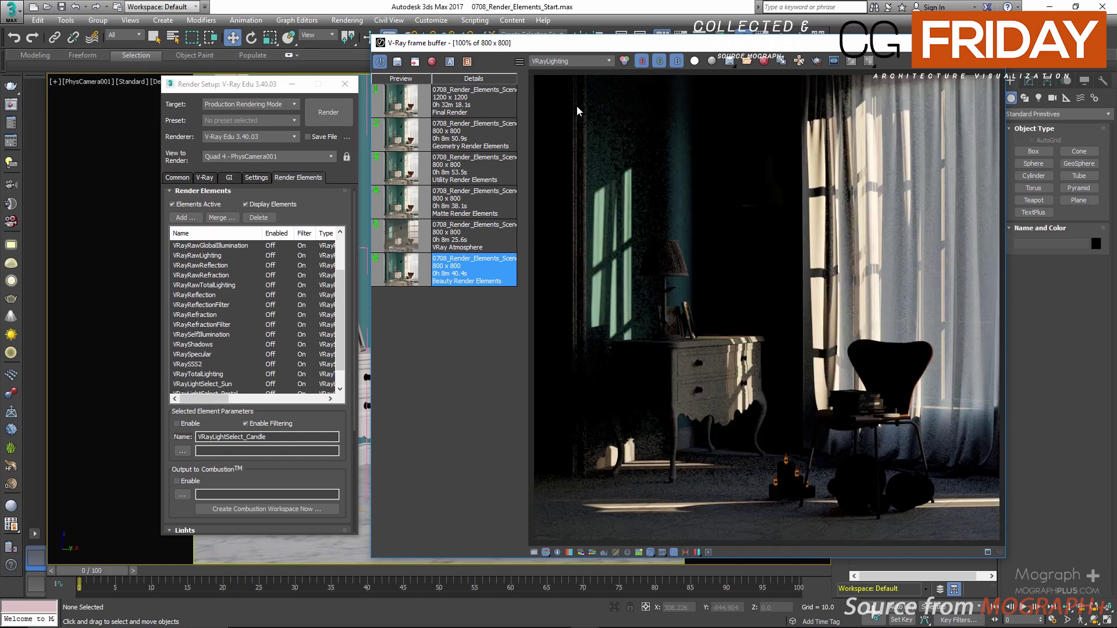
click(568, 60)
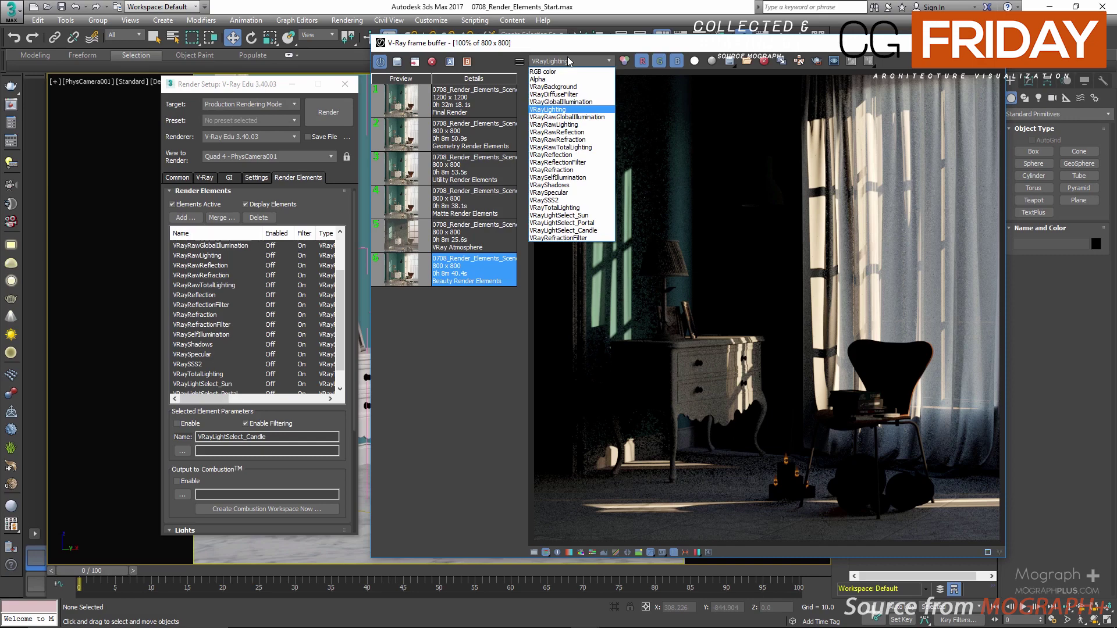
click(688, 46)
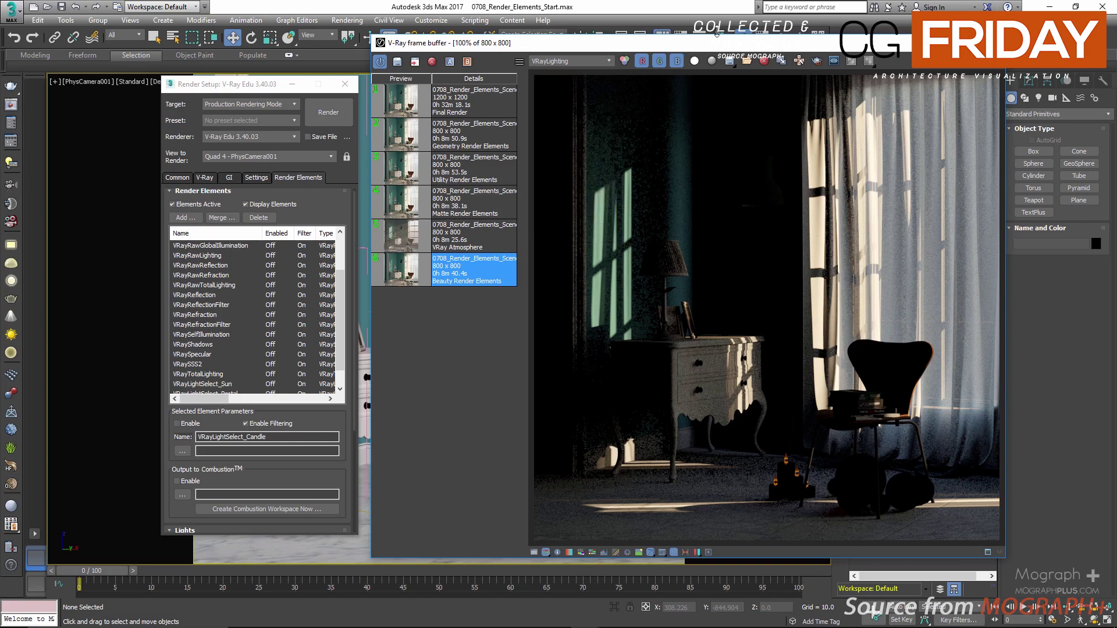
- Repeat the comparison of the VRayRawLighting, VRayDiffuseFilter and VRayLighting channels in that order
click(560, 62)
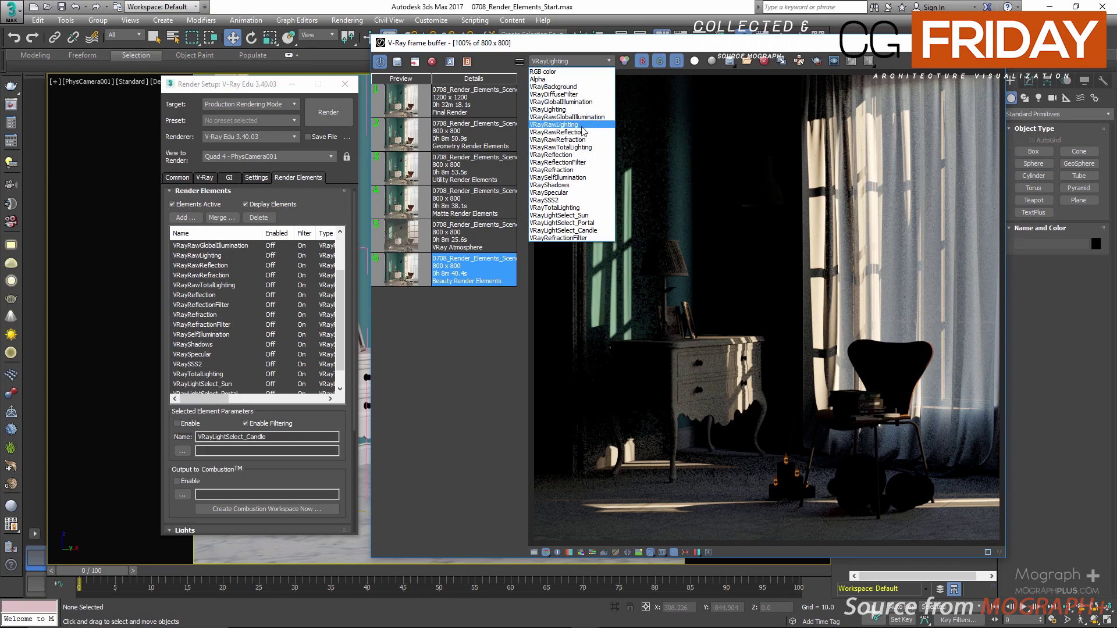
click(582, 125)
click(576, 62)
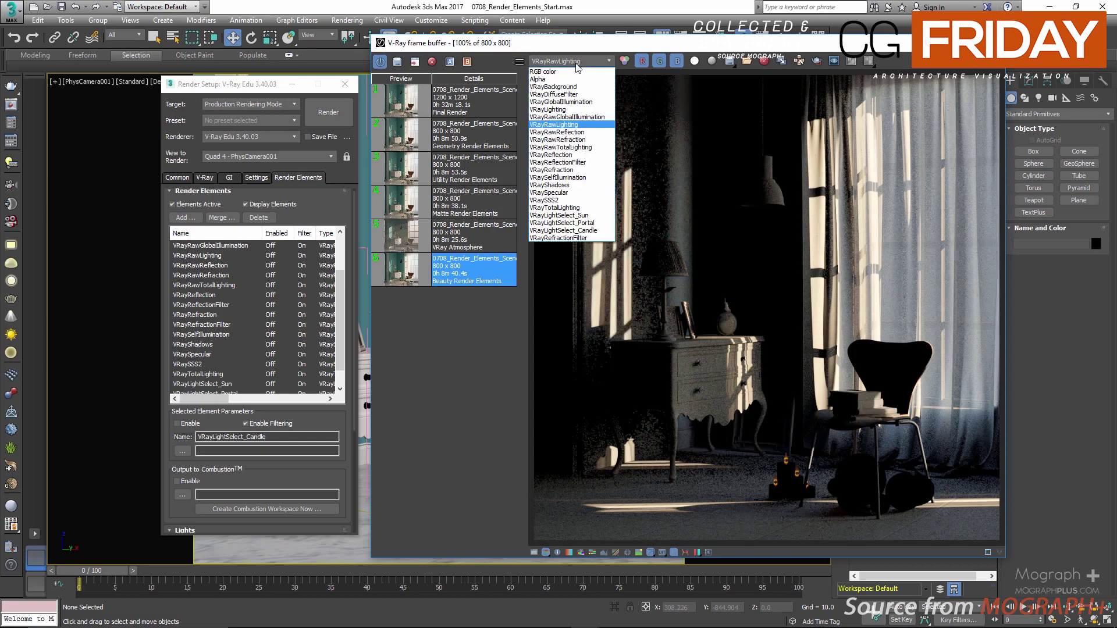
click(585, 95)
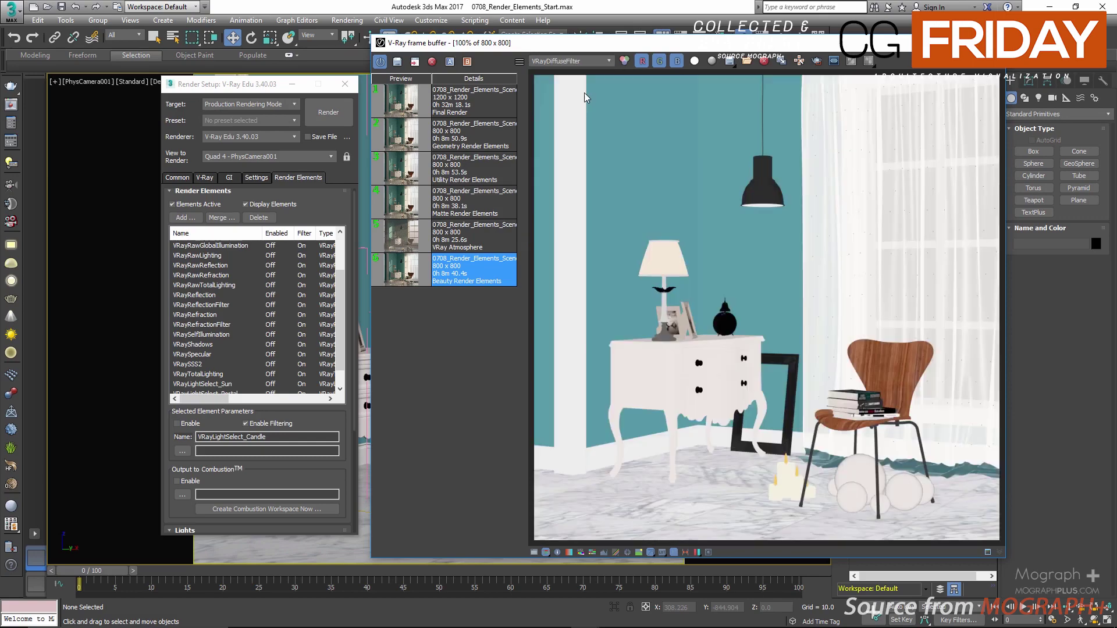
click(578, 62)
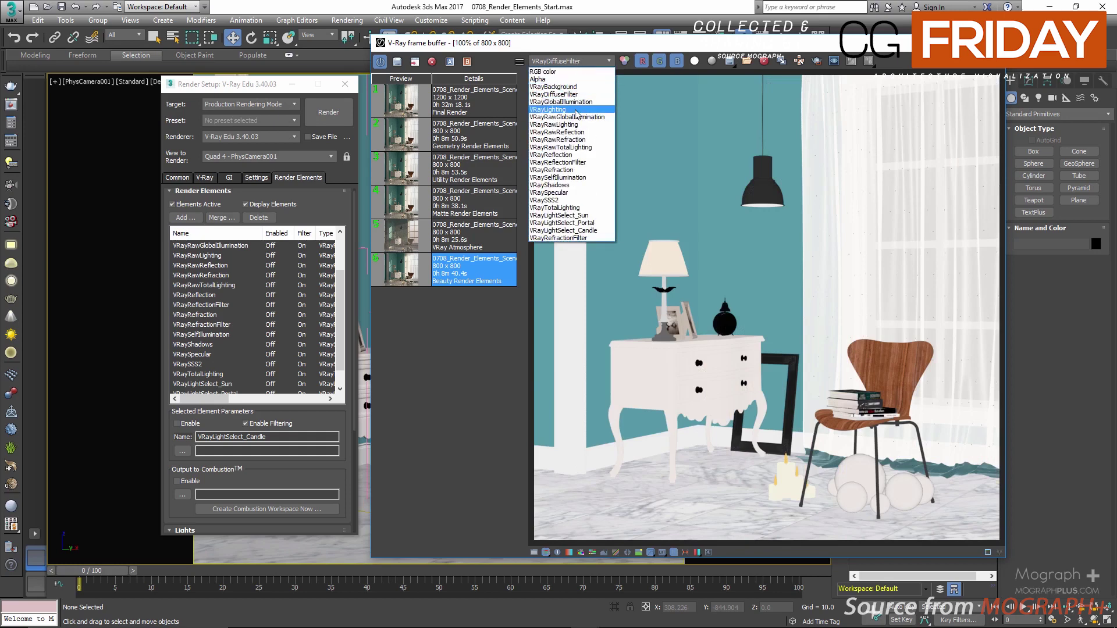
click(575, 101)
- Display the VRayGlobalIllumination channel, followed by VRayRawGlobalIllumination
click(579, 61)
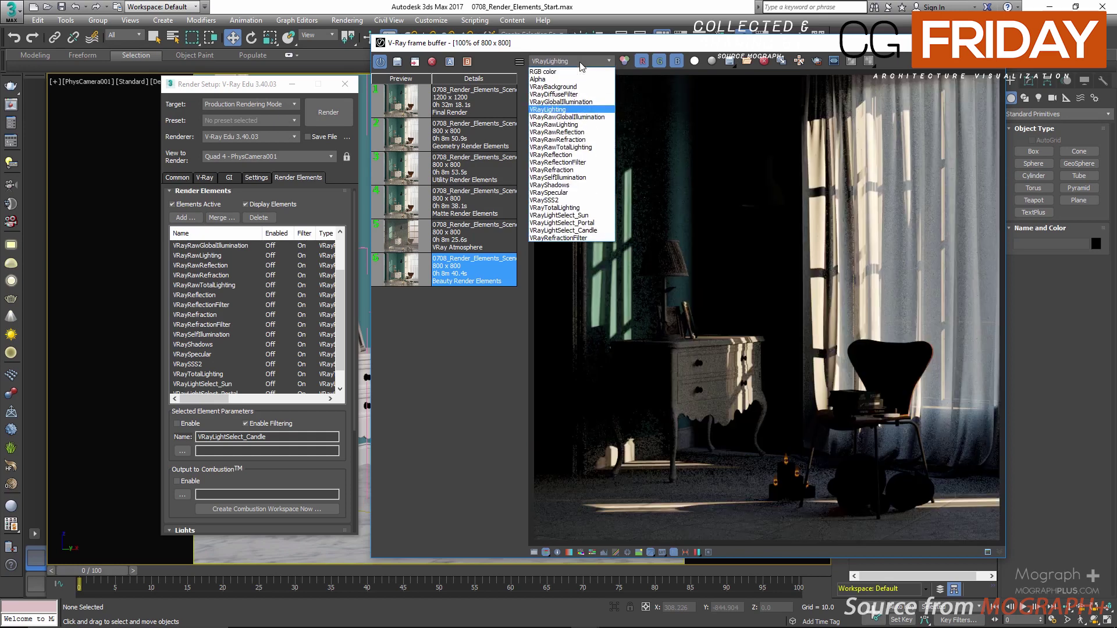
click(586, 102)
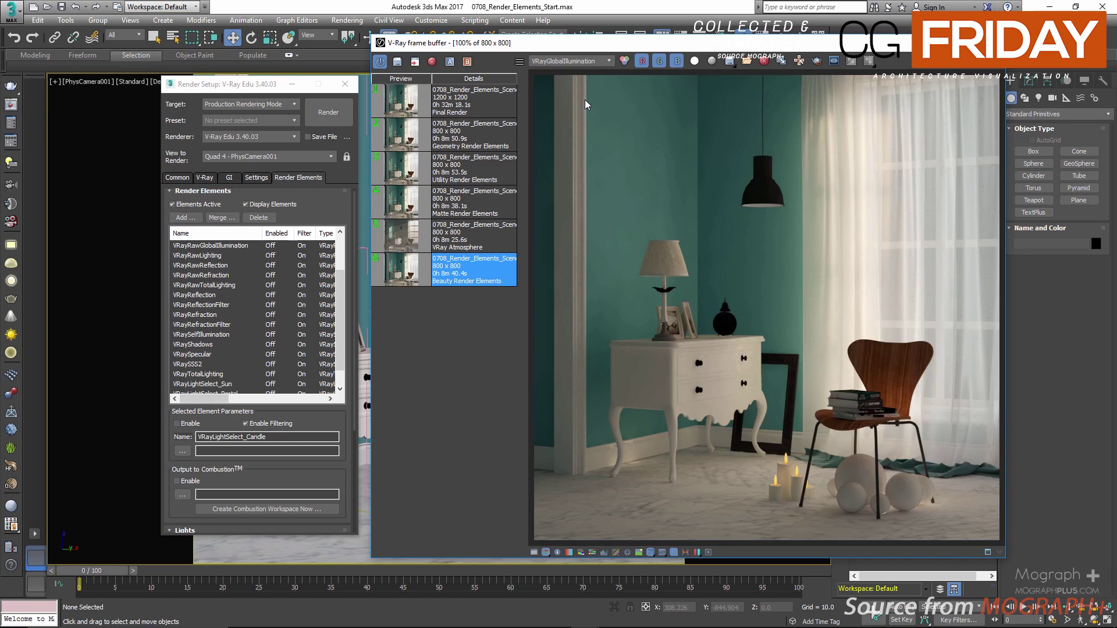
click(577, 60)
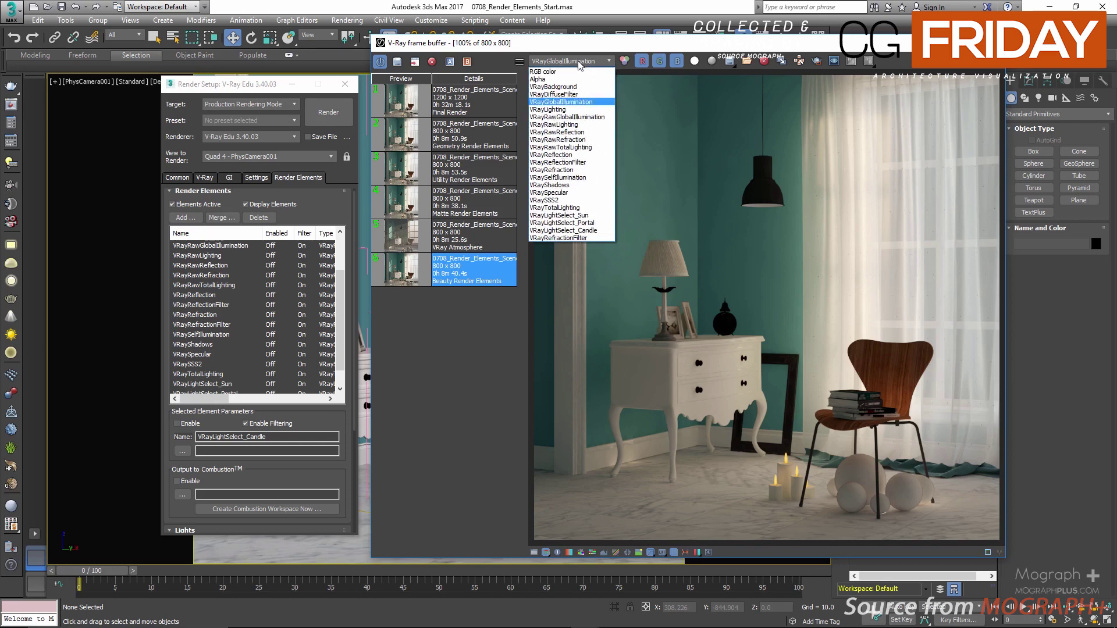
click(580, 118)
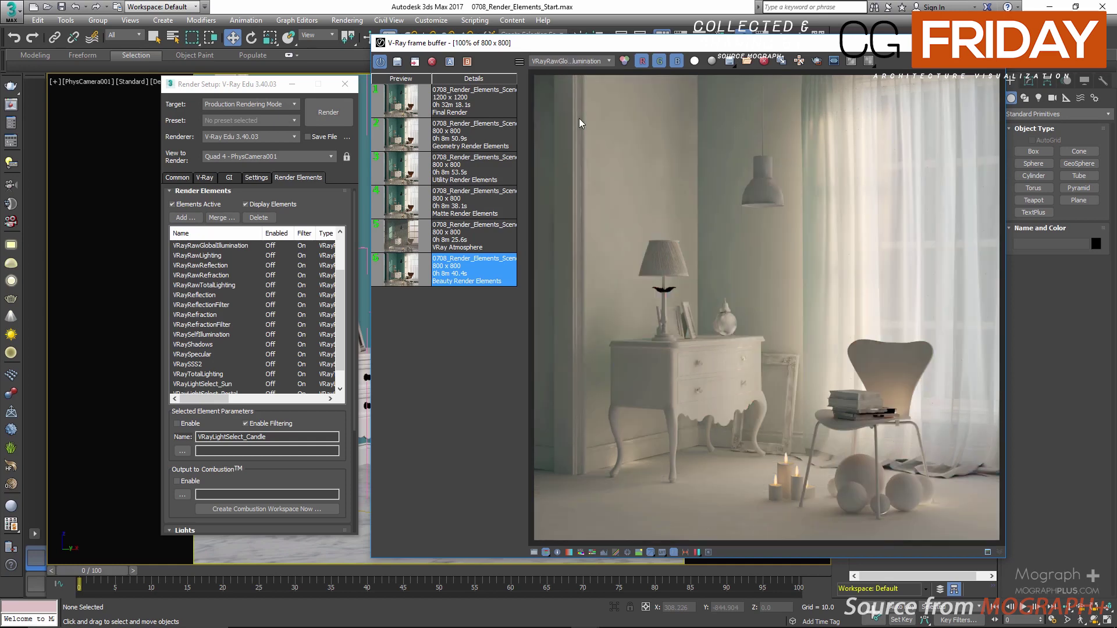
- Compare the VRayDiffuseFilter, VRayGlobalIllumination and VRayRawGlobalIllumination channels one after another in the frame buffer
click(564, 62)
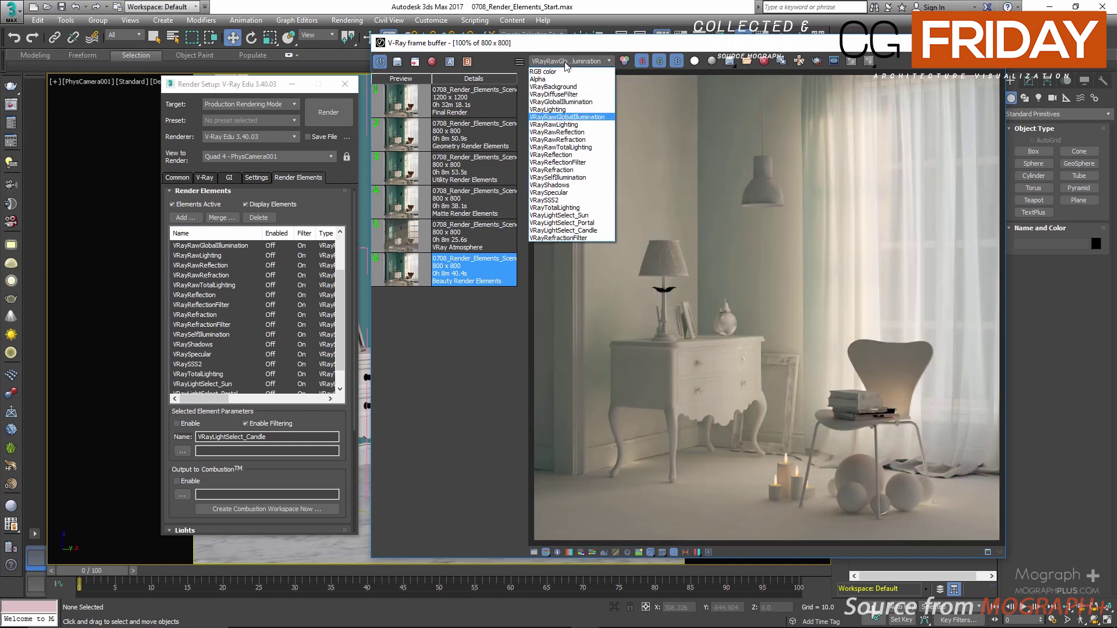
click(568, 94)
click(572, 62)
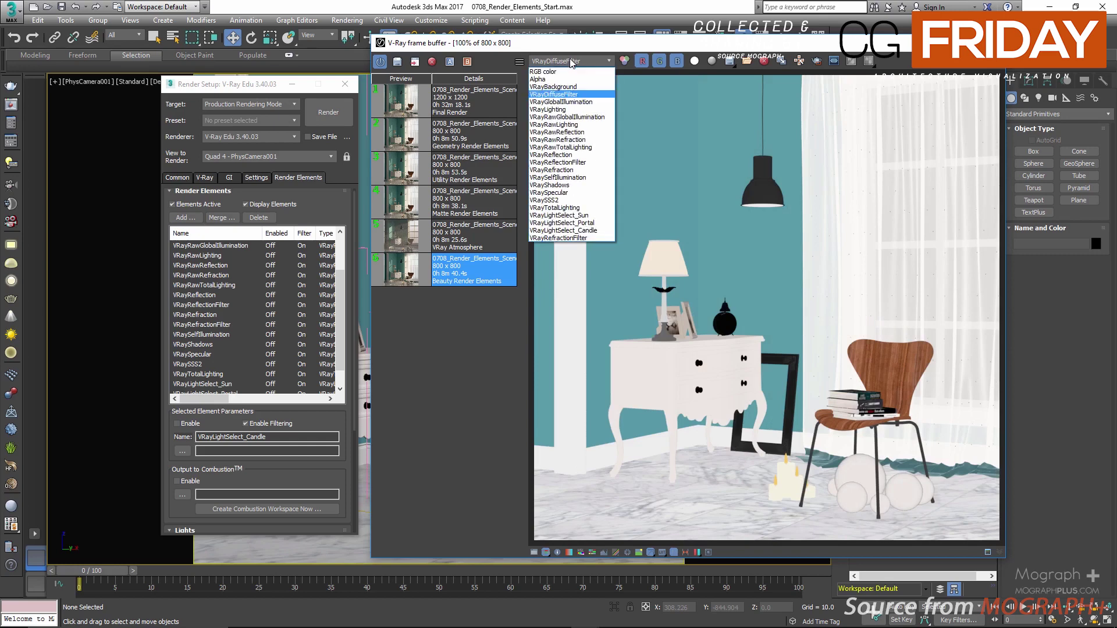
click(592, 102)
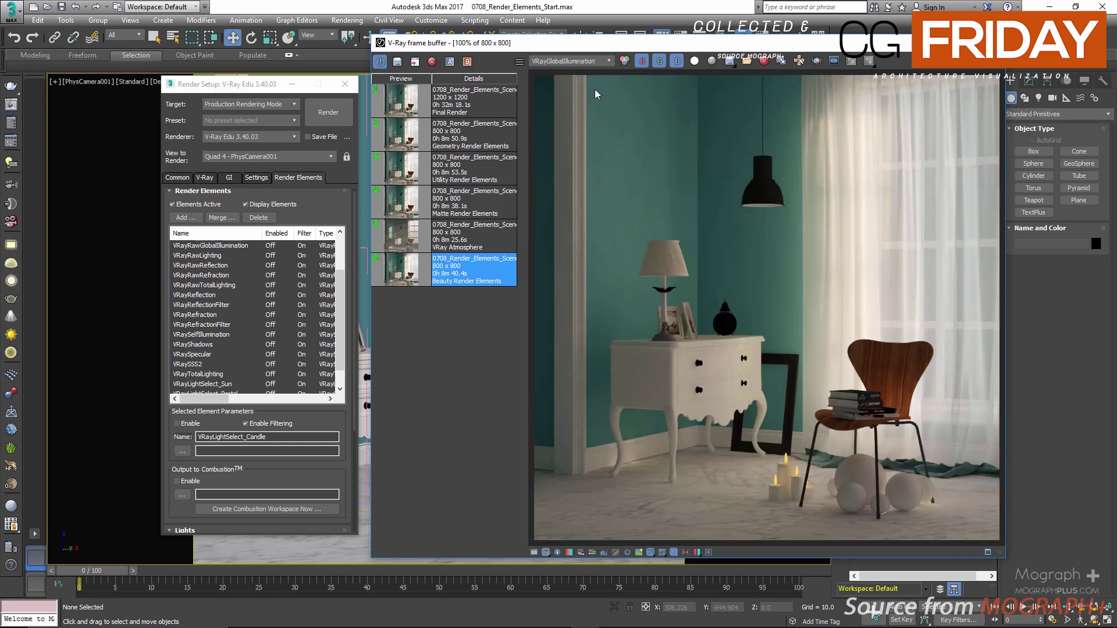
click(571, 61)
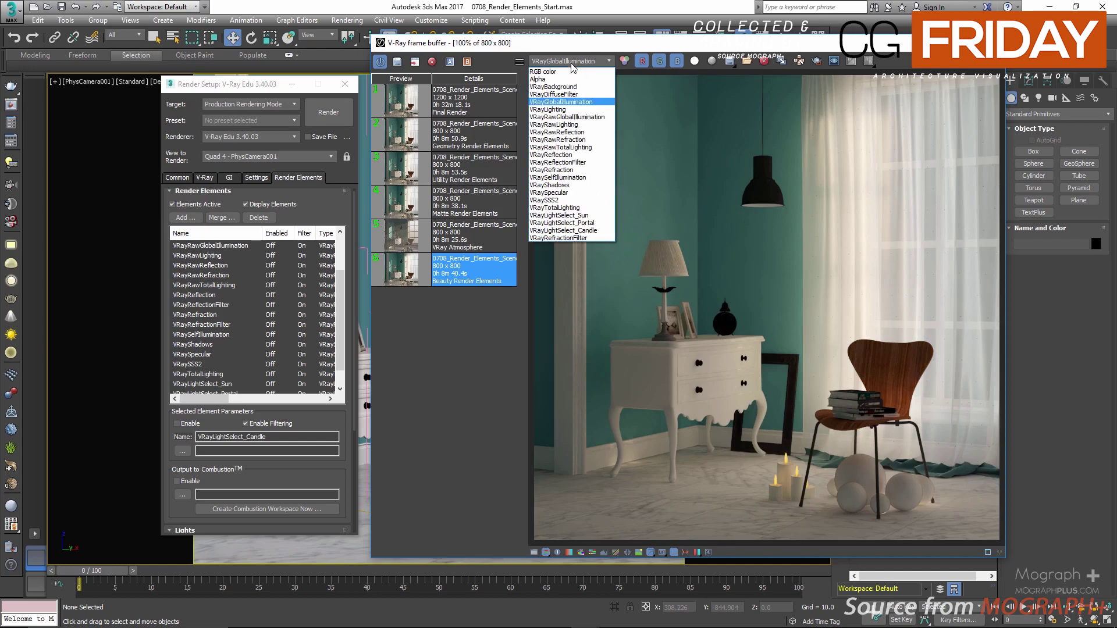
click(578, 117)
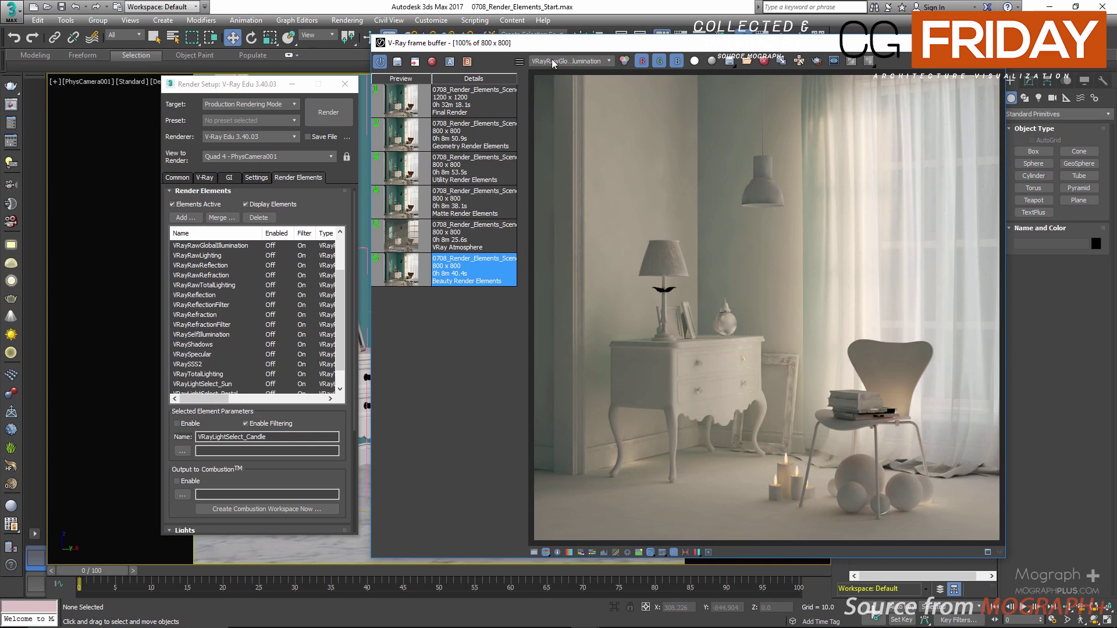
- Show VRayDiffuseFilter again and finish the comparison on the VRayGlobalIllumination channel
click(552, 61)
click(583, 92)
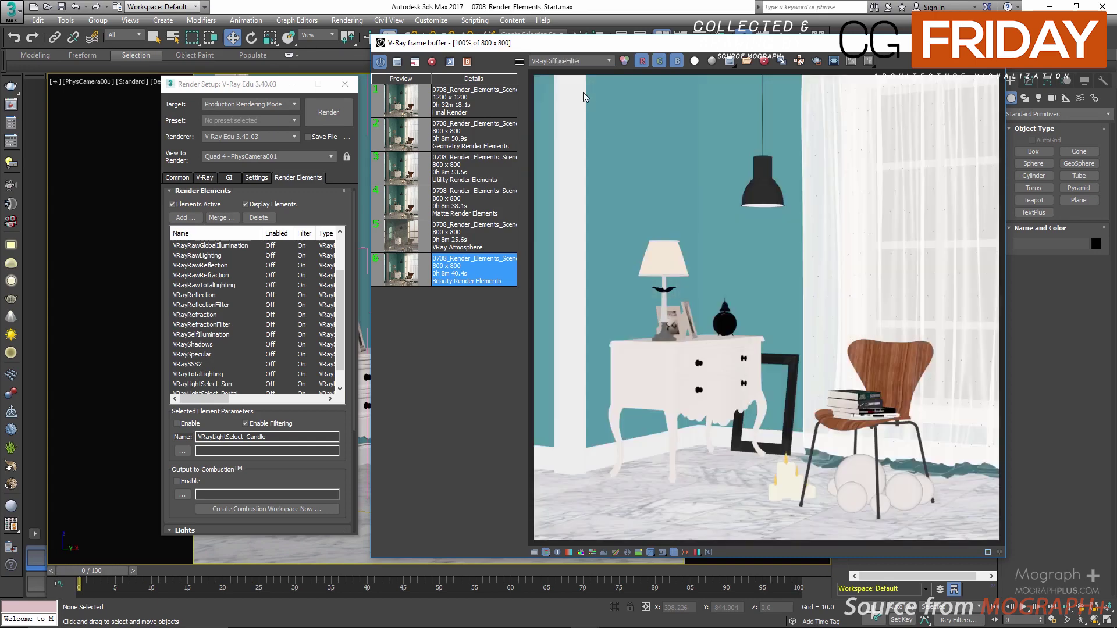
click(579, 64)
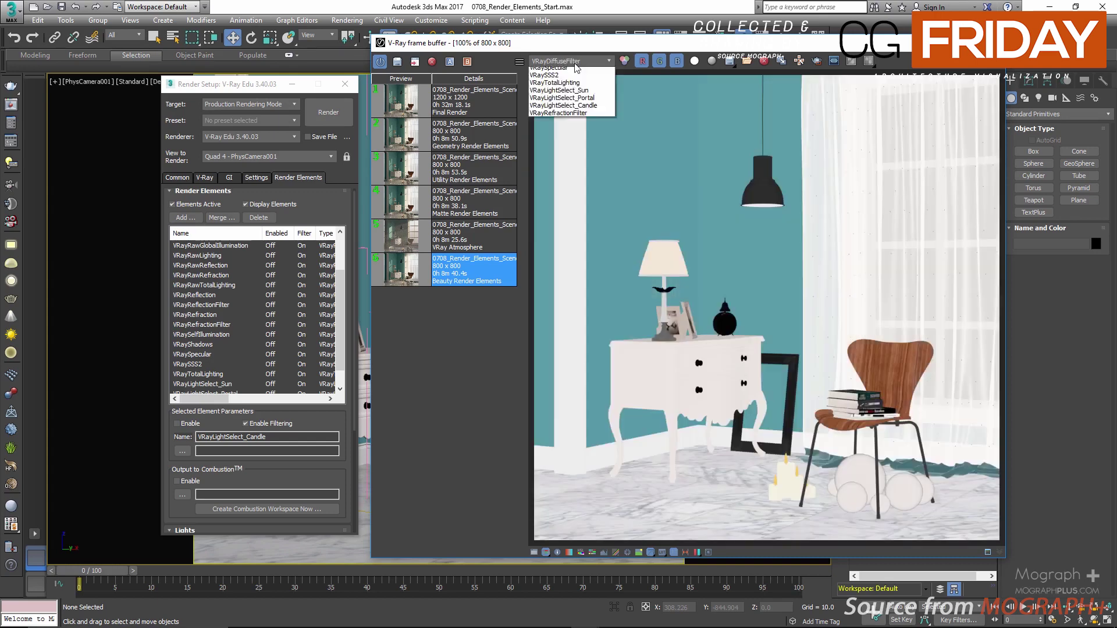
click(588, 104)
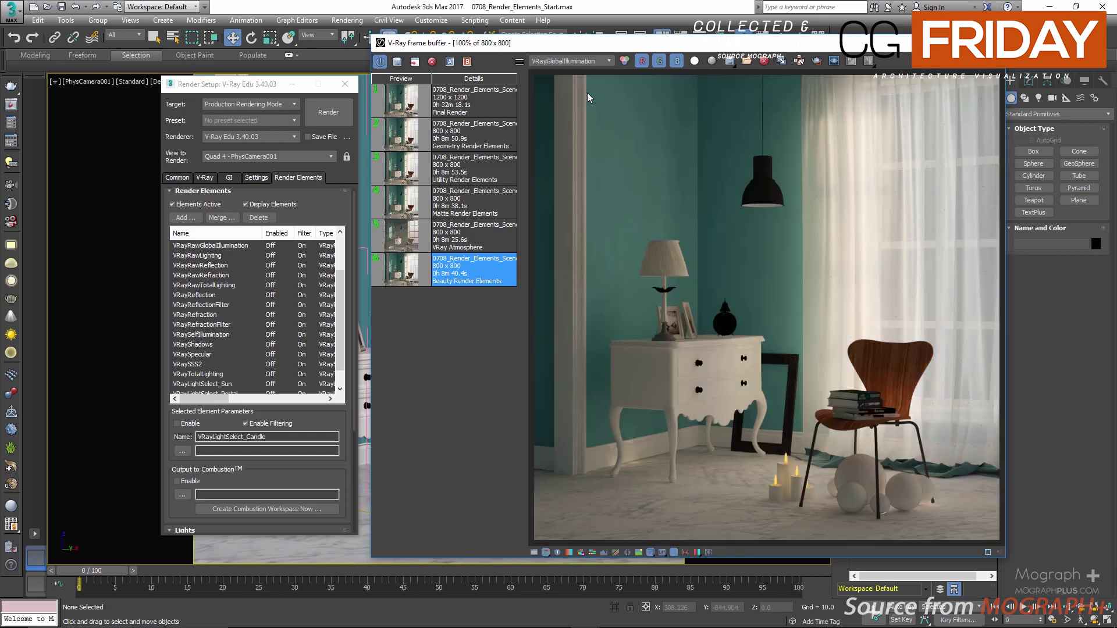
- Display the VRayReflection channel in the frame buffer and examine the reflections around the dresser
click(581, 61)
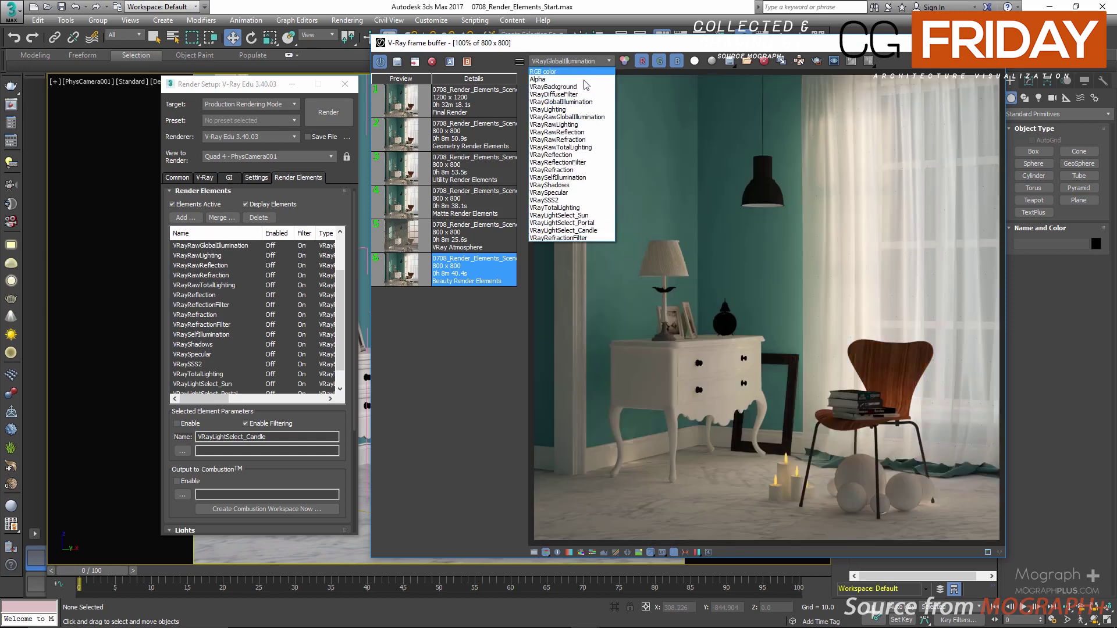
click(595, 155)
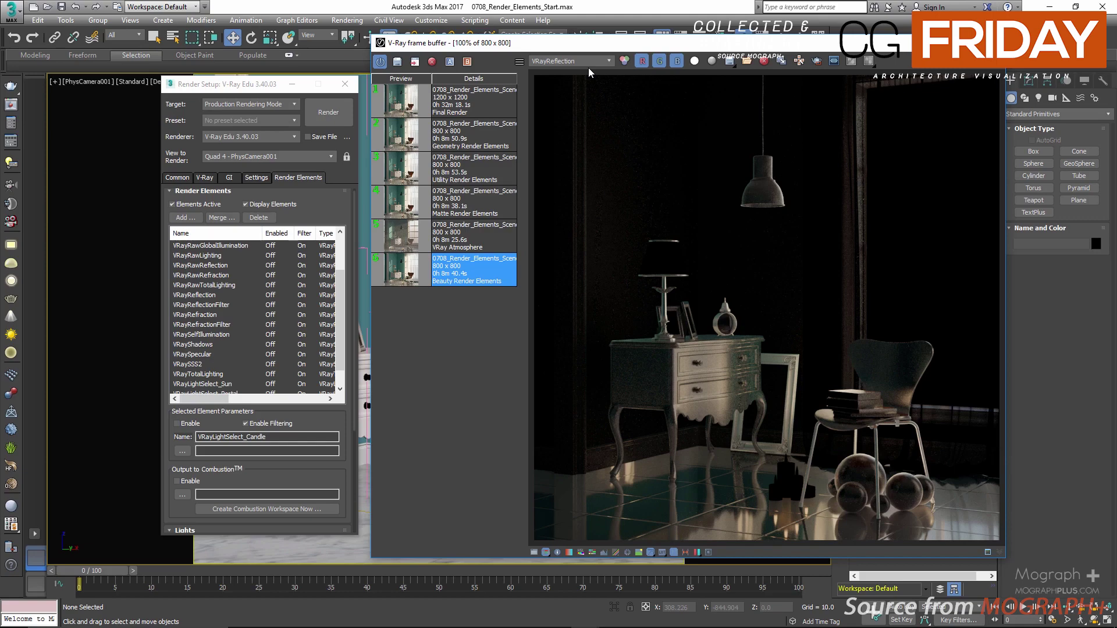
scroll(684, 275, up, 1)
middle_drag(730, 378, 562, 84)
scroll(709, 350, down, 1)
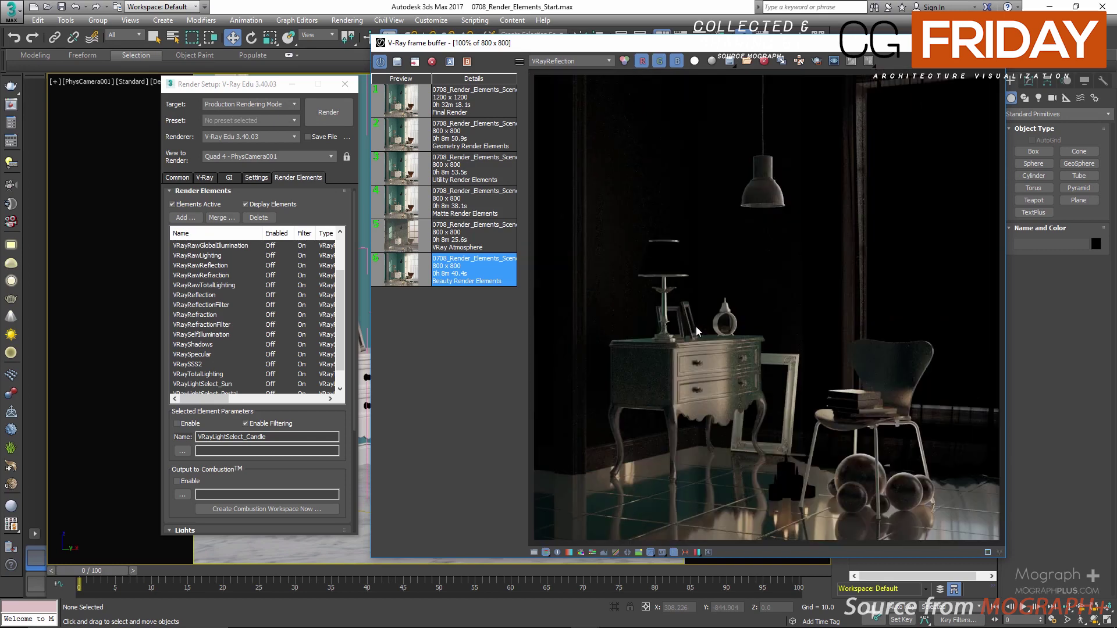
- Alternate twice between the VRayRawReflection and VRayReflectionFilter channels, starting with the raw one
click(573, 62)
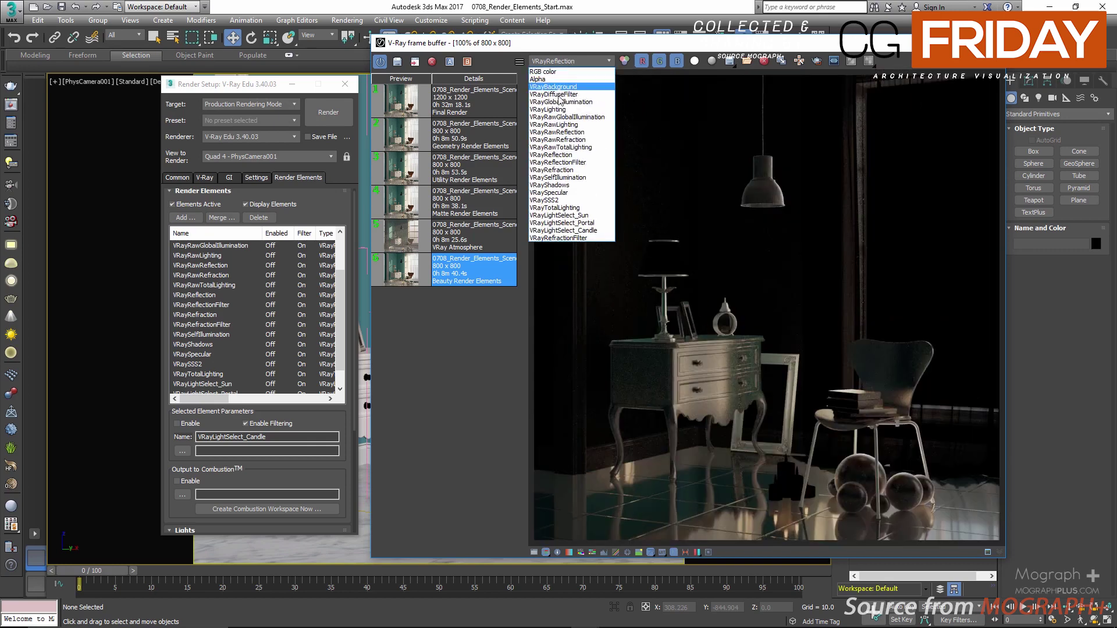
click(563, 132)
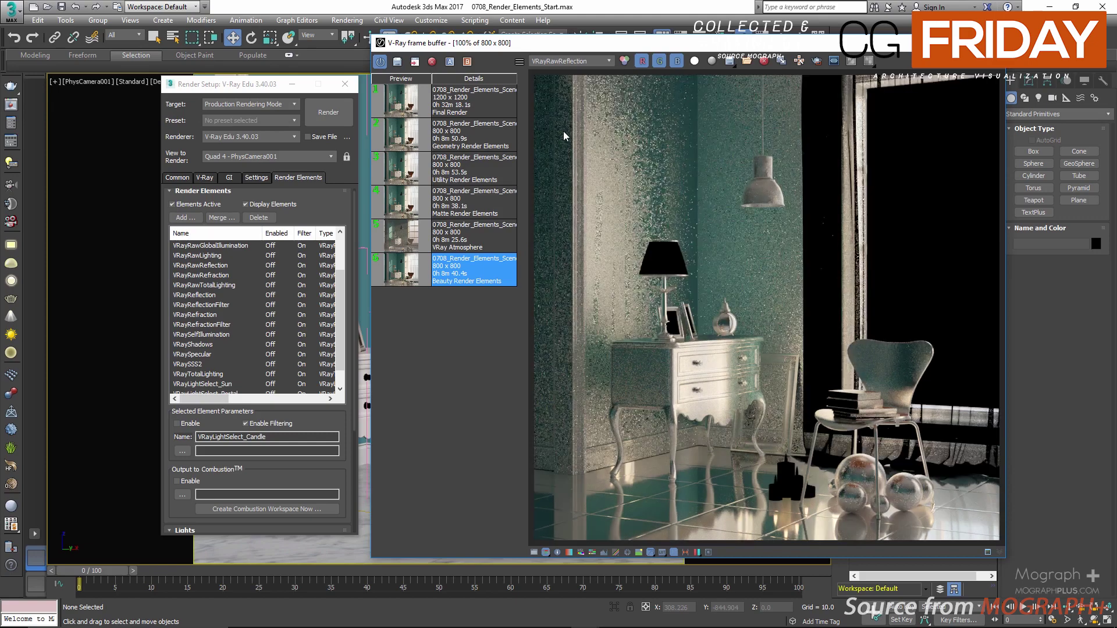
click(562, 62)
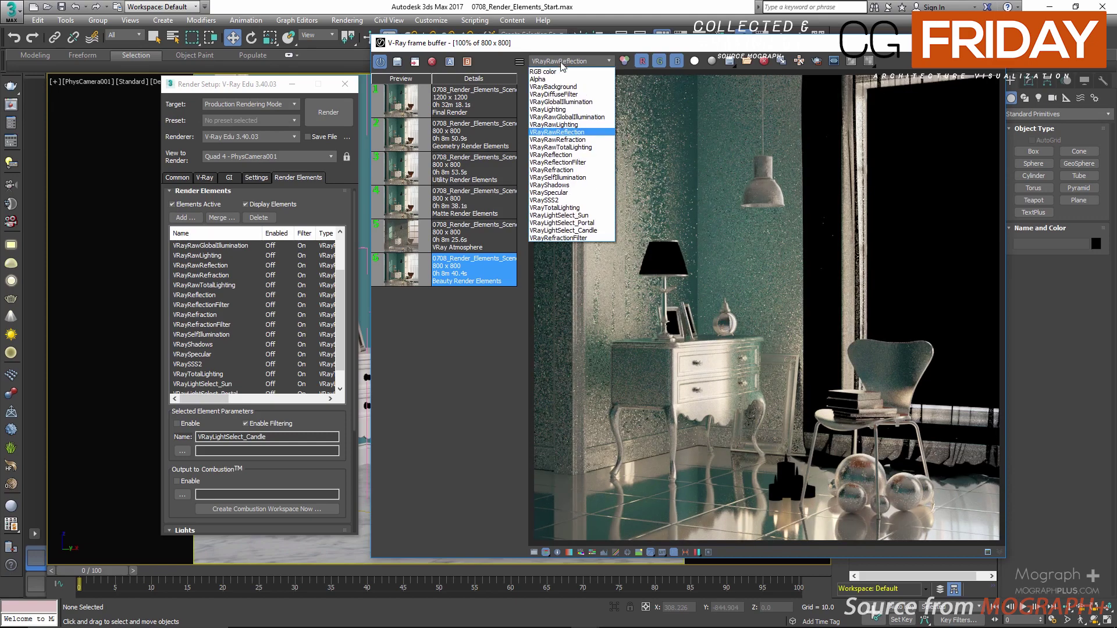
click(591, 163)
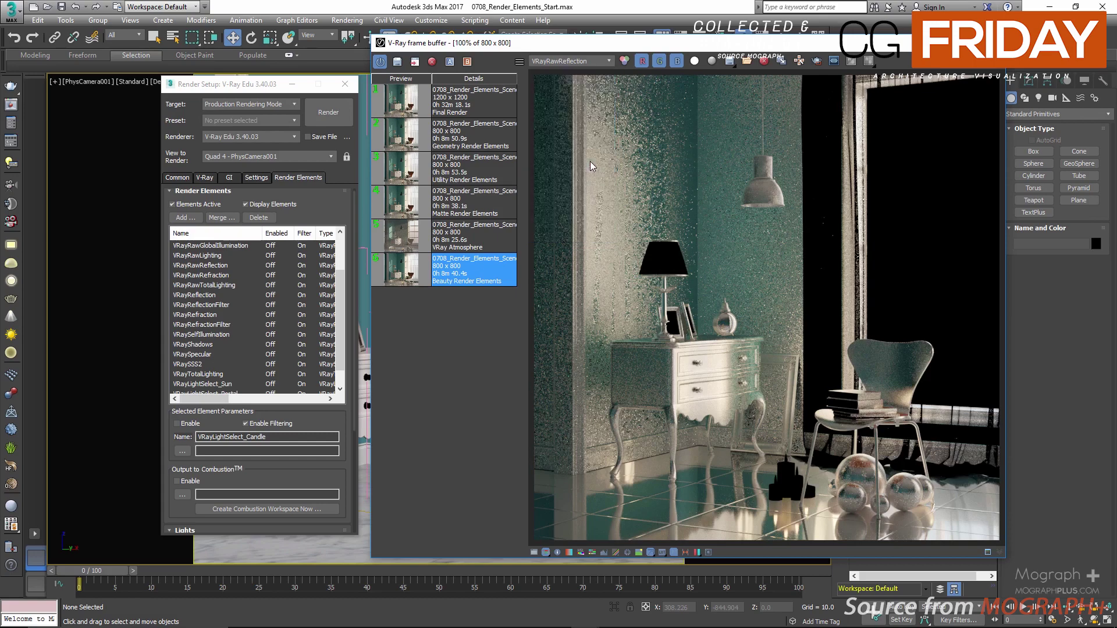
click(567, 62)
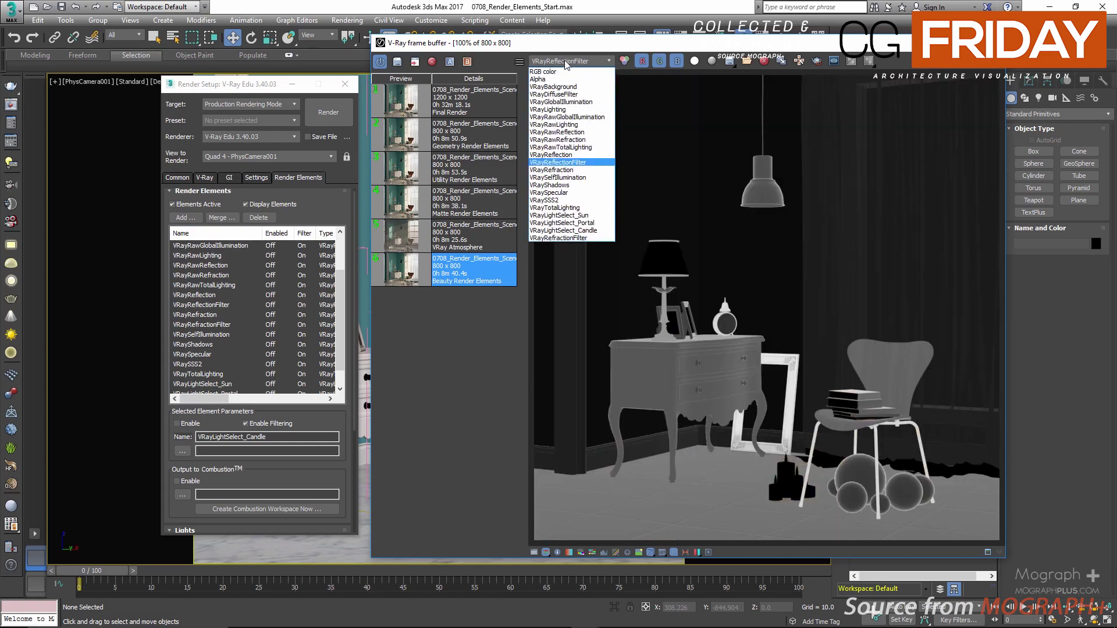
click(588, 133)
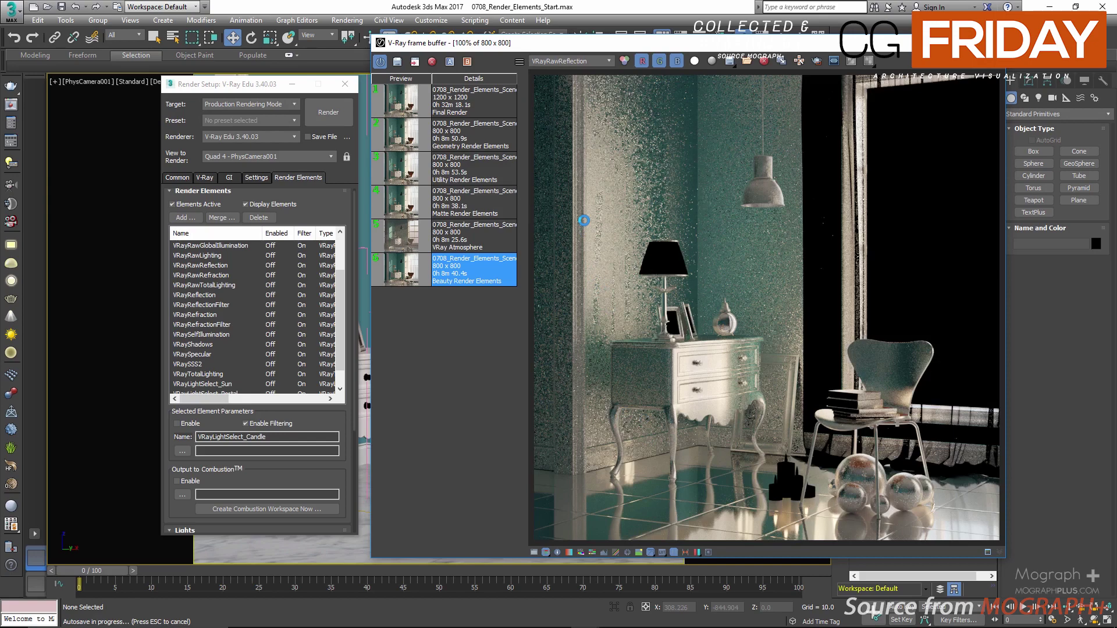
click(567, 62)
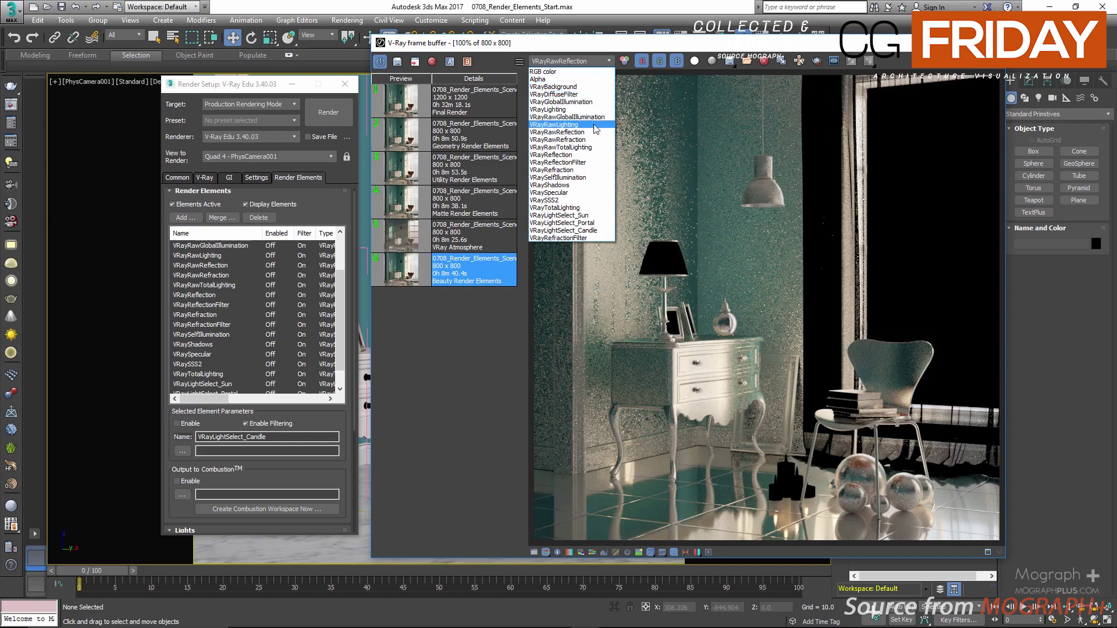
click(582, 162)
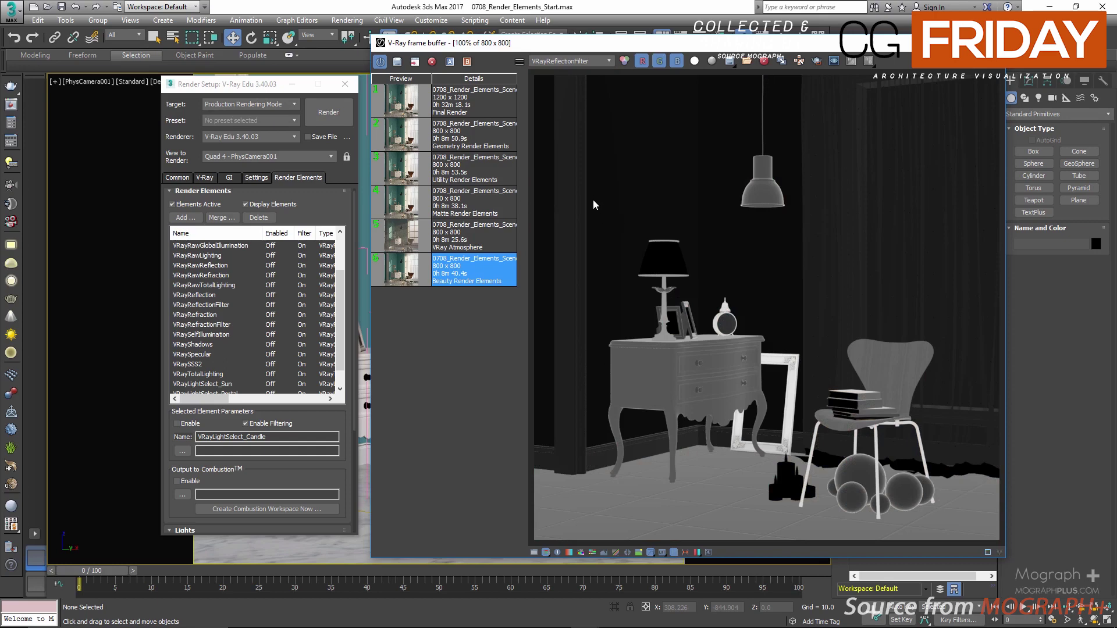
- Compare the VRayReflection, VRayRawReflection and VRayReflectionFilter channels in that order
click(577, 62)
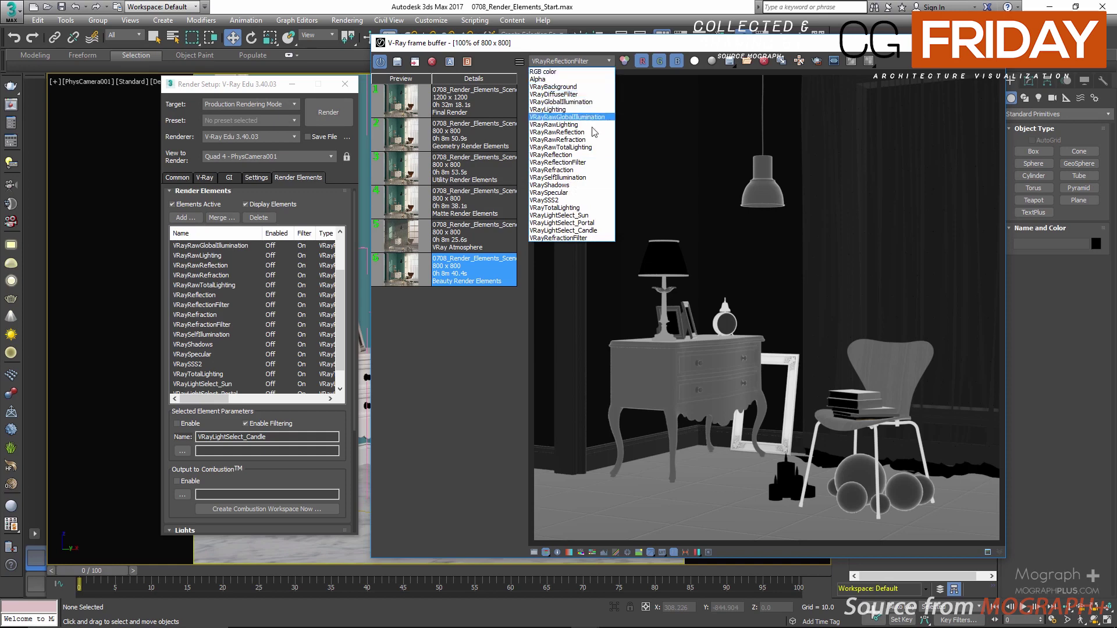
click(592, 155)
click(575, 62)
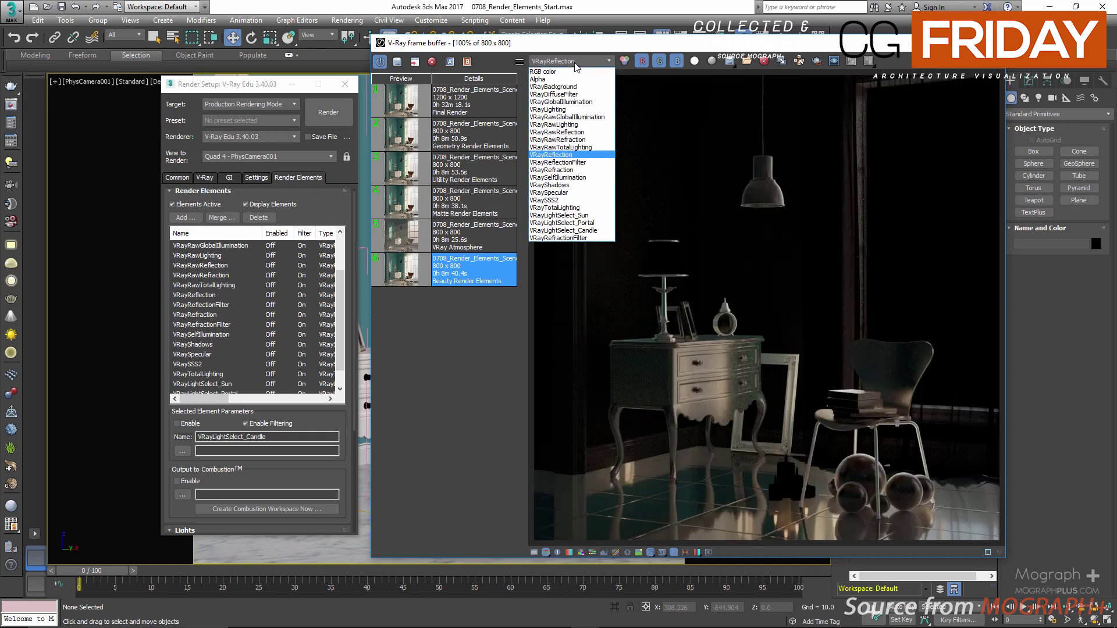
click(593, 132)
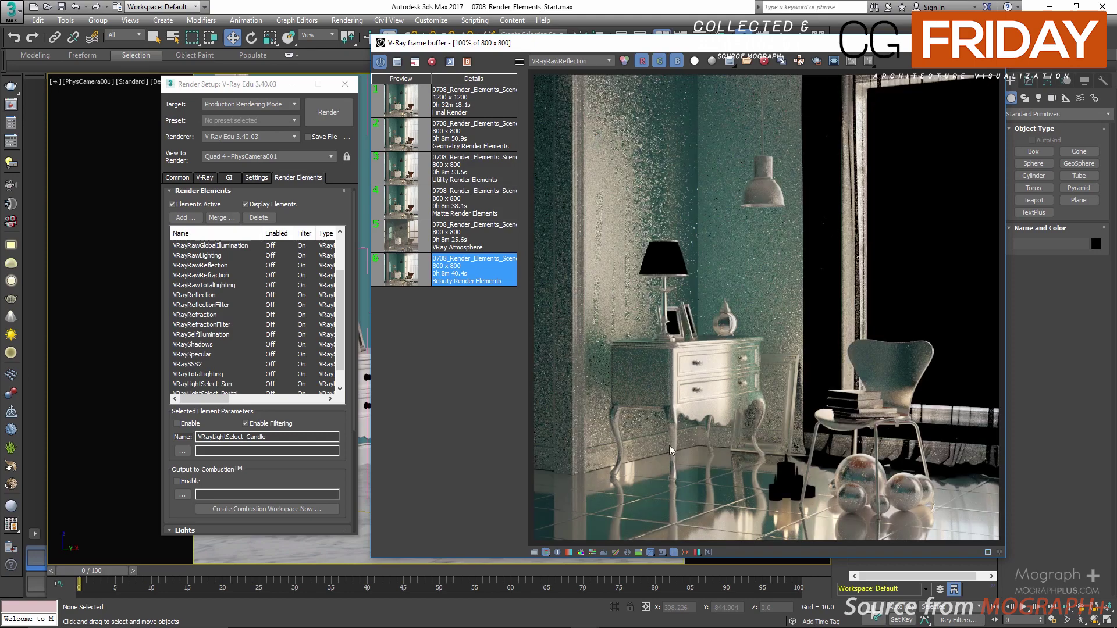
click(581, 62)
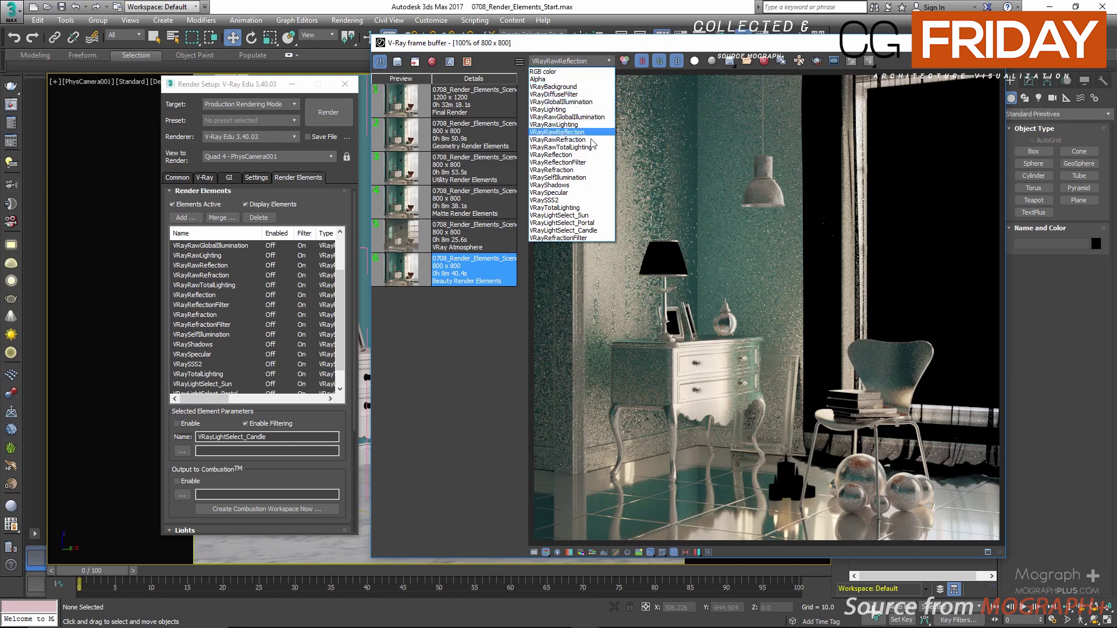
click(576, 163)
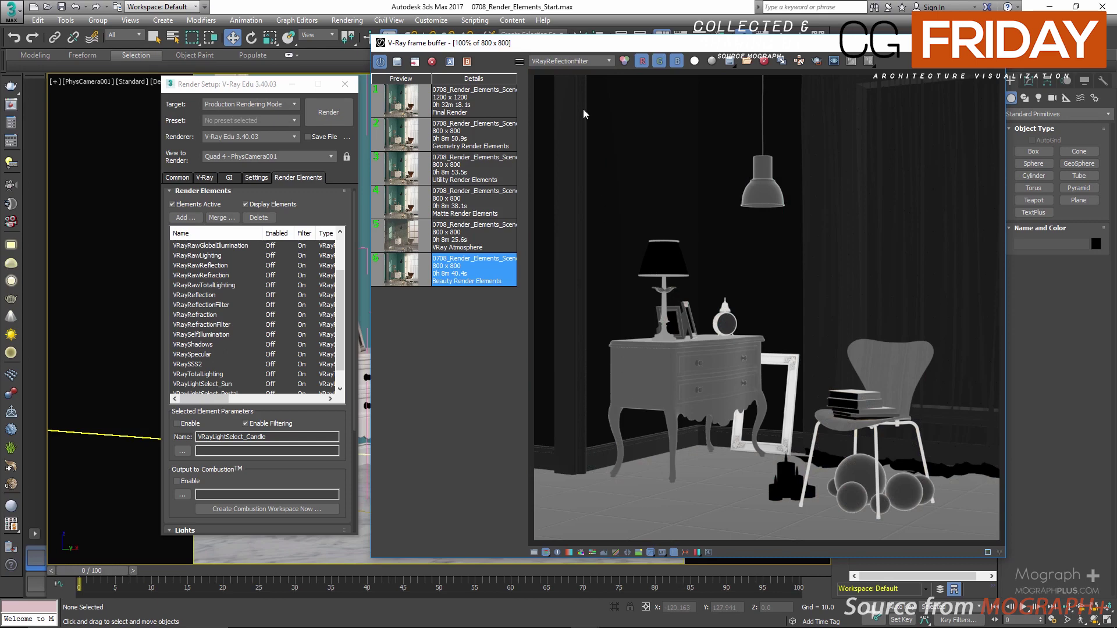
- Switch back to VRayReflection, check it against VRayReflectionFilter, and finish on VRayReflection
click(584, 61)
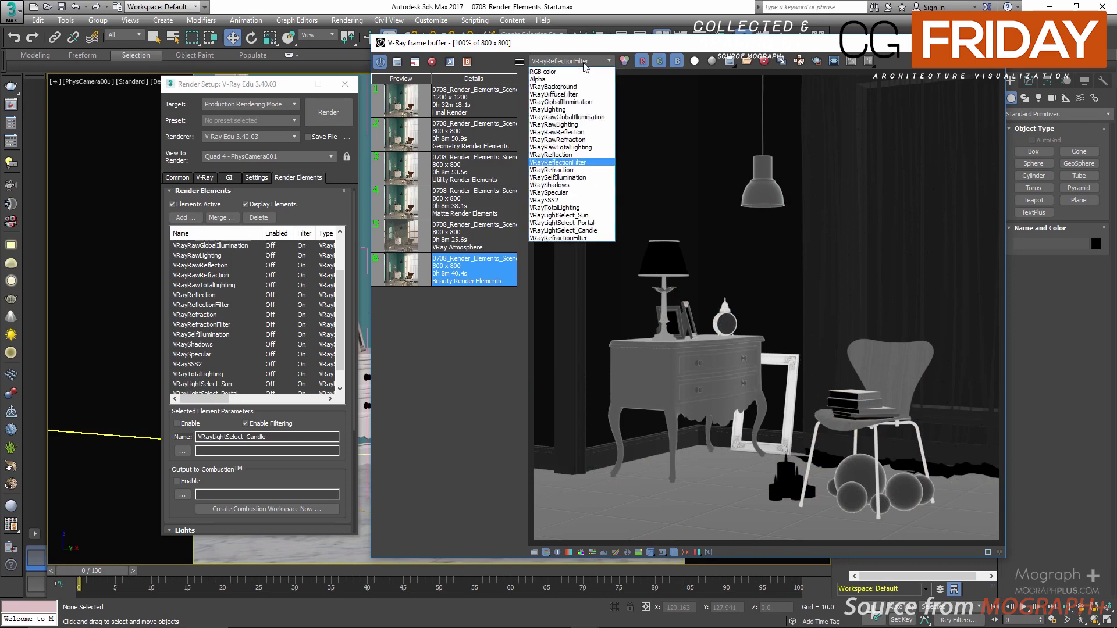
click(581, 155)
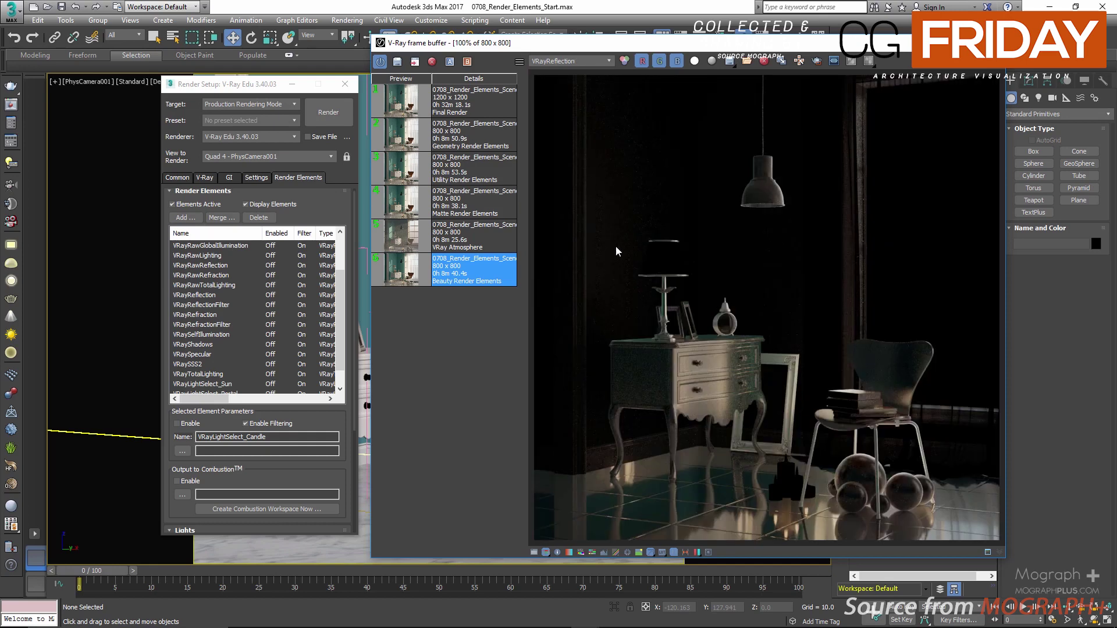
click(551, 61)
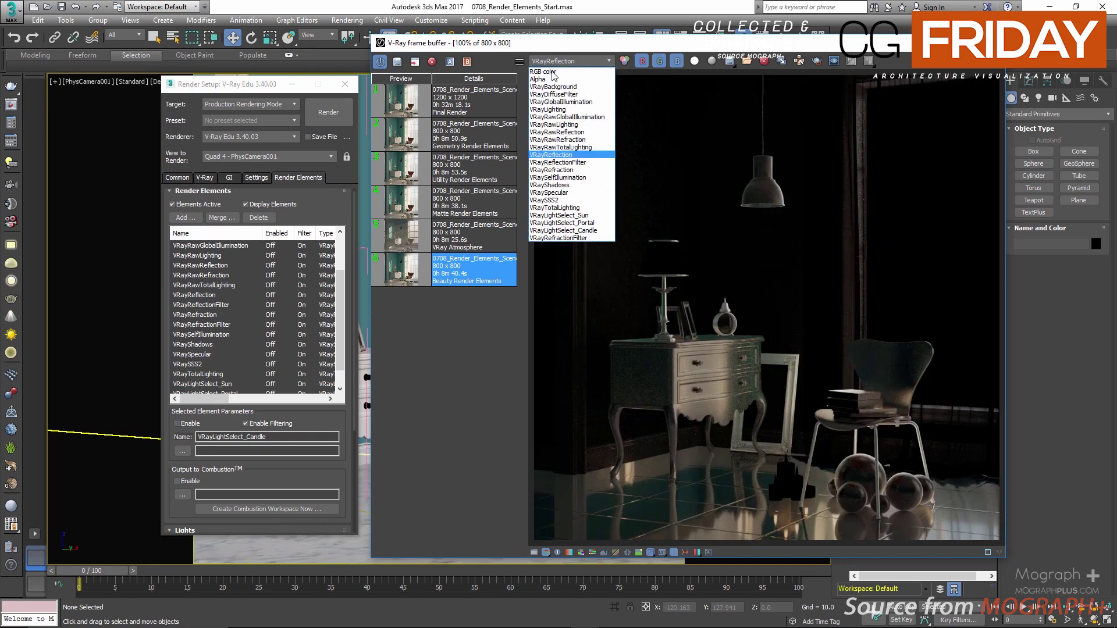
click(558, 163)
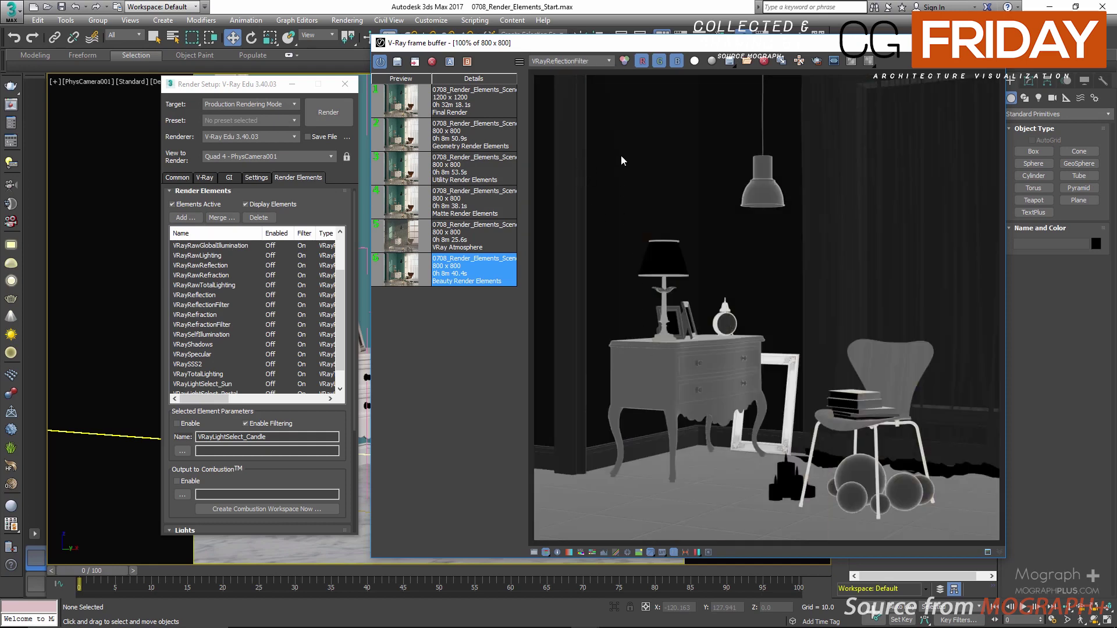
click(587, 62)
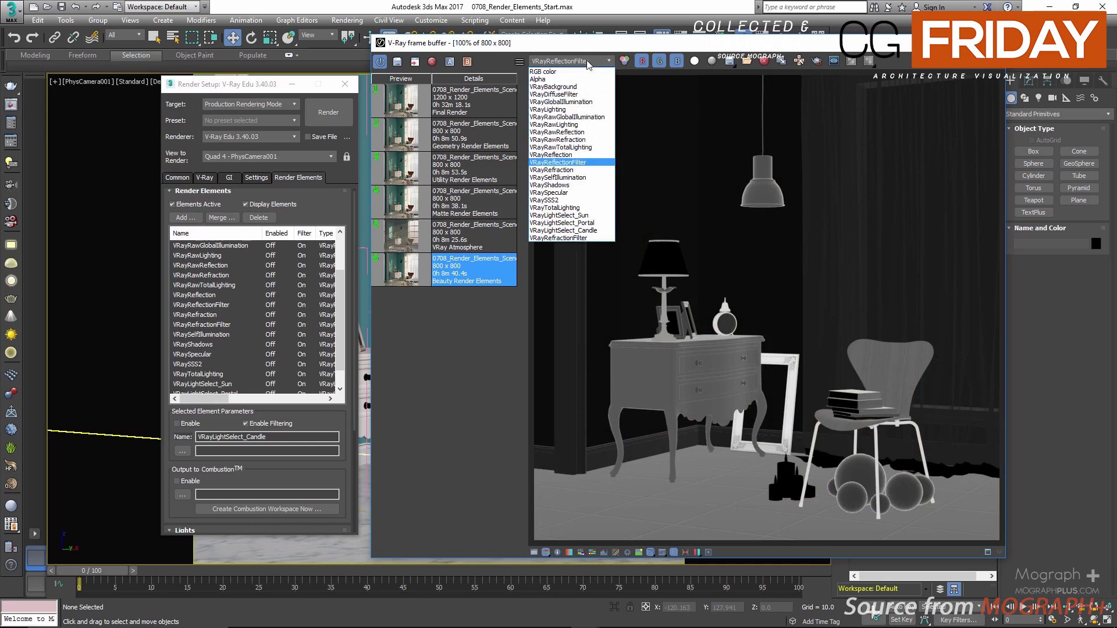
click(581, 155)
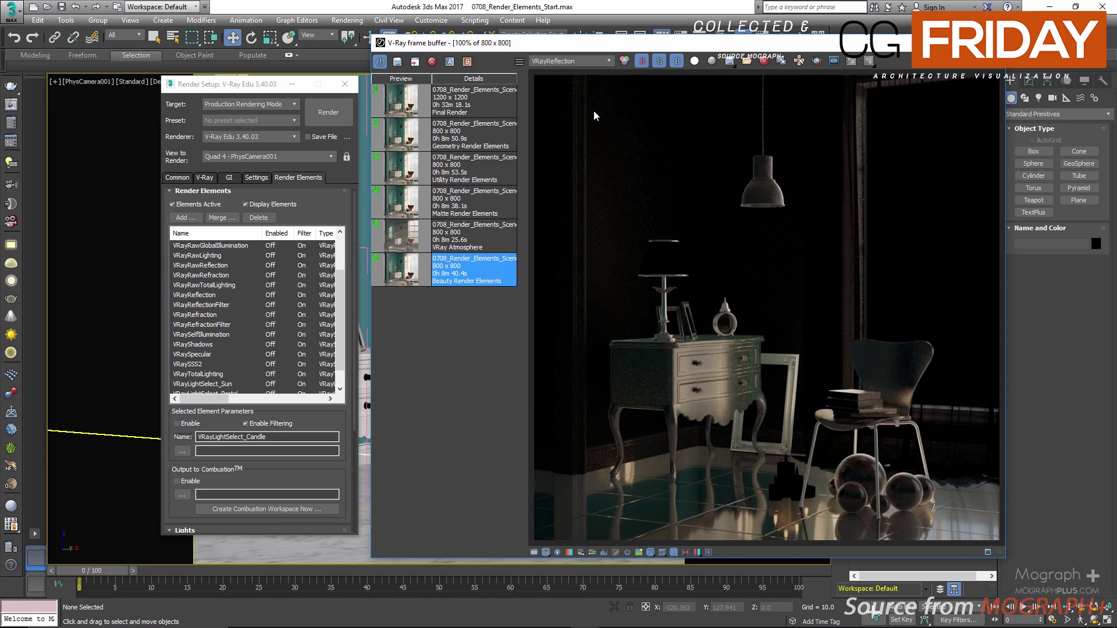
- Display the VRayRefraction channel and inspect the clock face and the lamp's refractive part up close
click(570, 62)
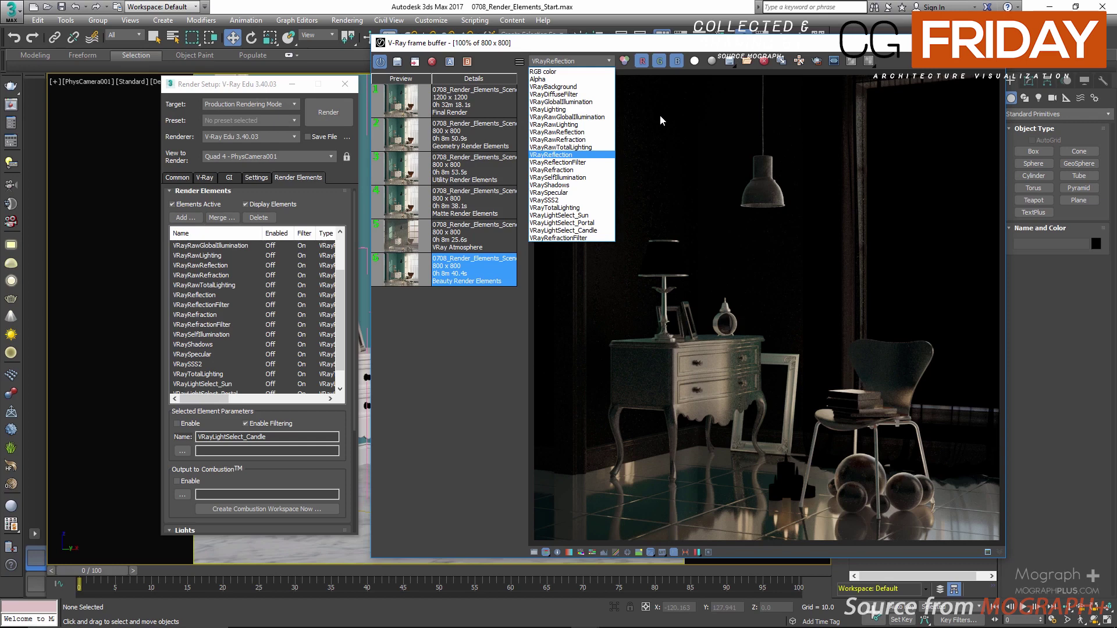
click(562, 170)
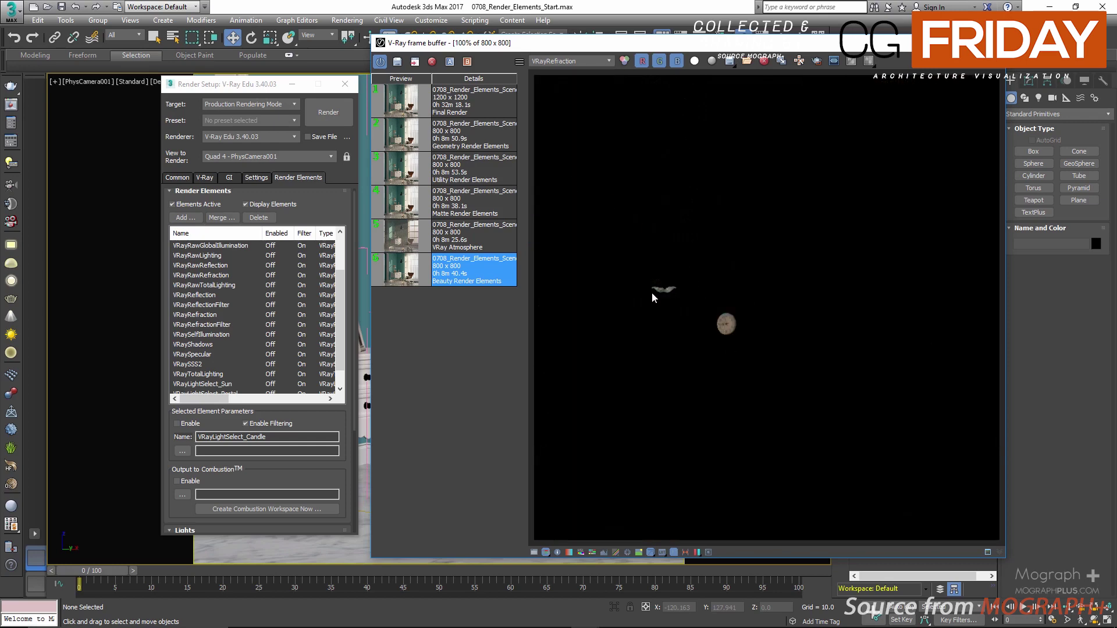
scroll(685, 325, up, 4)
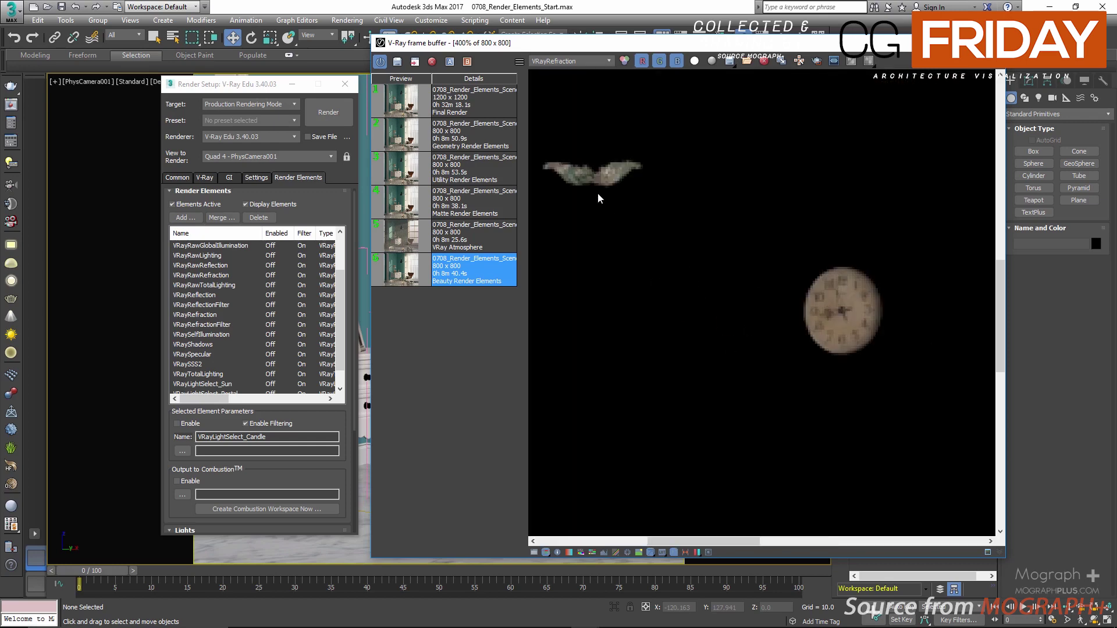
scroll(828, 300, down, 4)
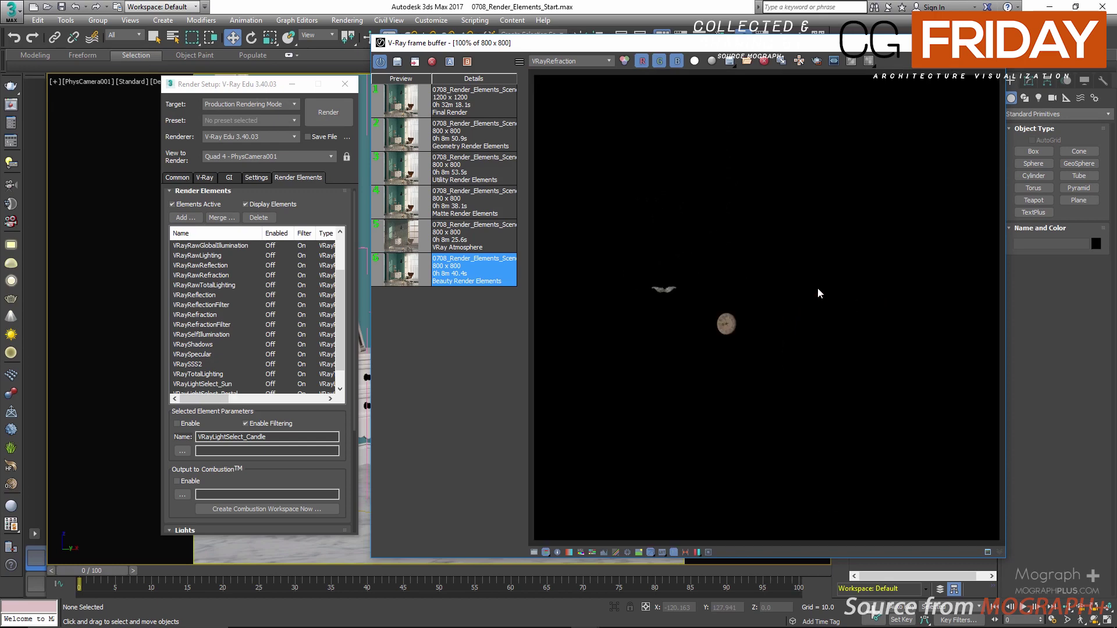
- Display the VRayRawRefraction channel, followed by VRayRefractionFilter, and examine the filter's white areas closely
click(593, 63)
click(592, 64)
click(595, 62)
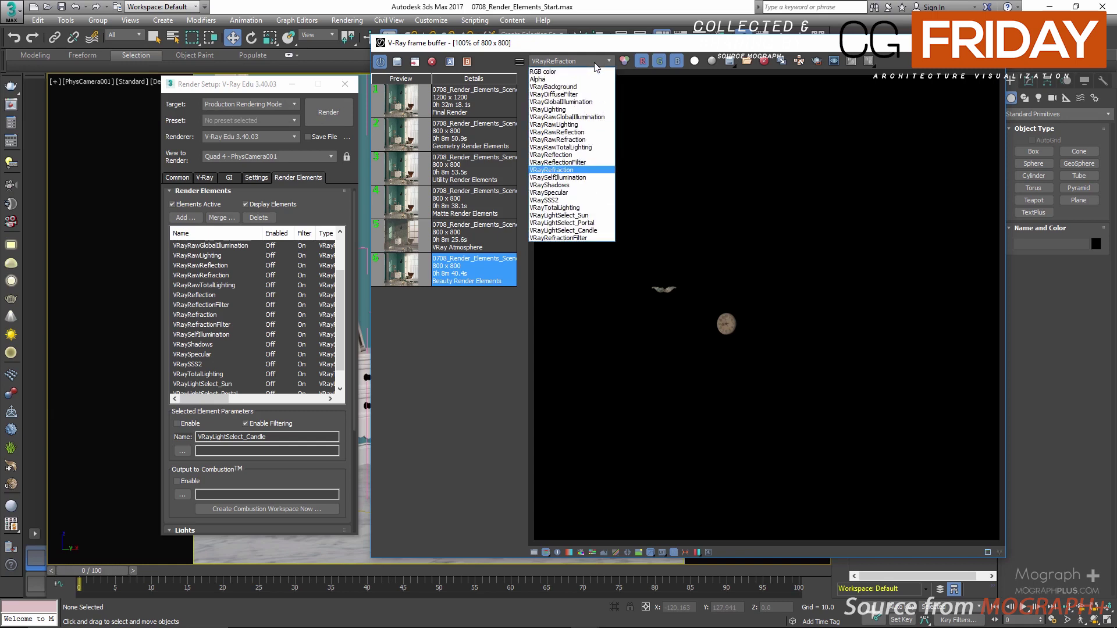
click(601, 139)
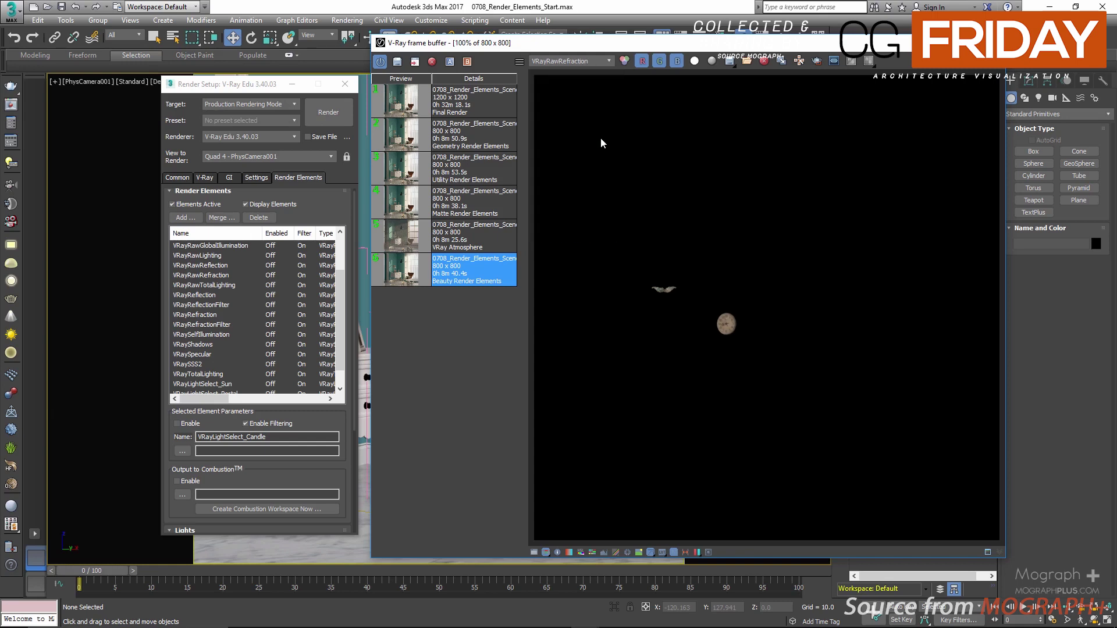
click(591, 61)
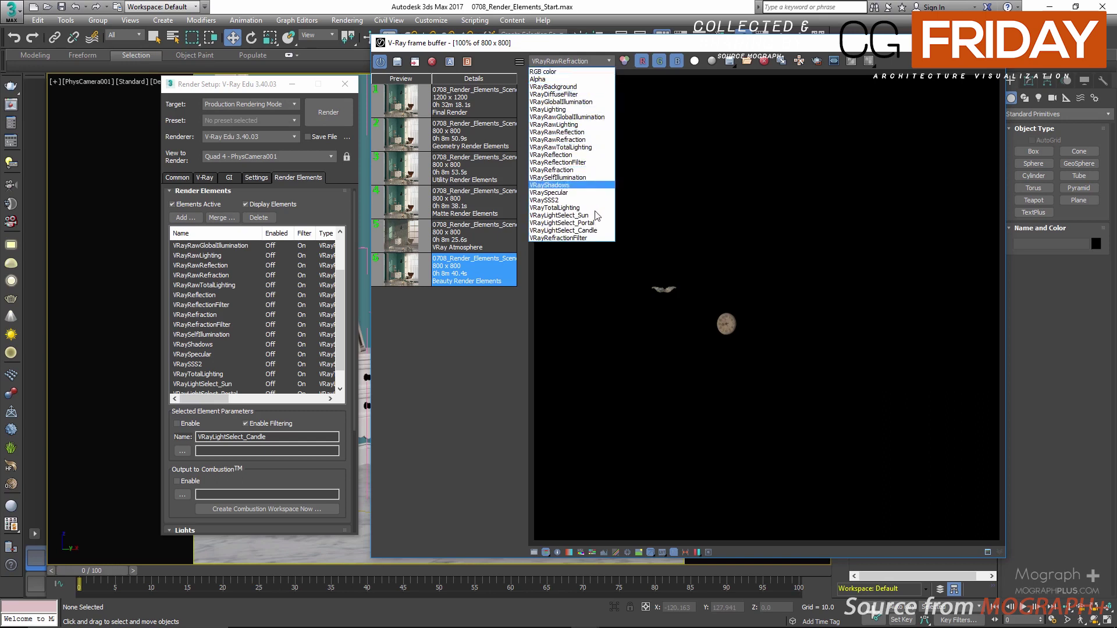
click(595, 237)
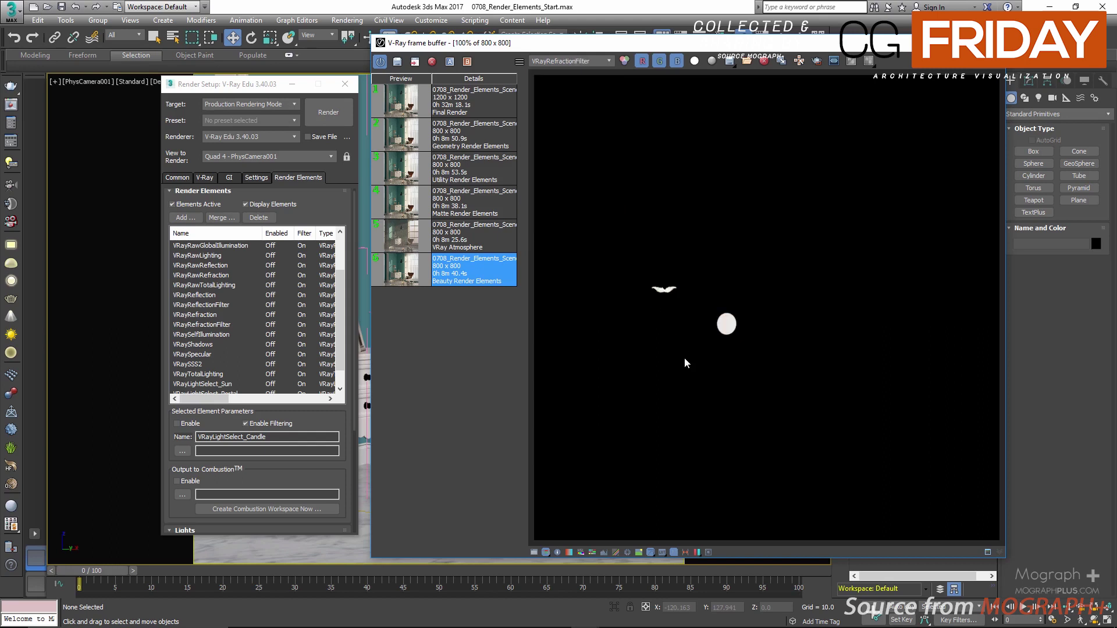
scroll(647, 323, up, 1)
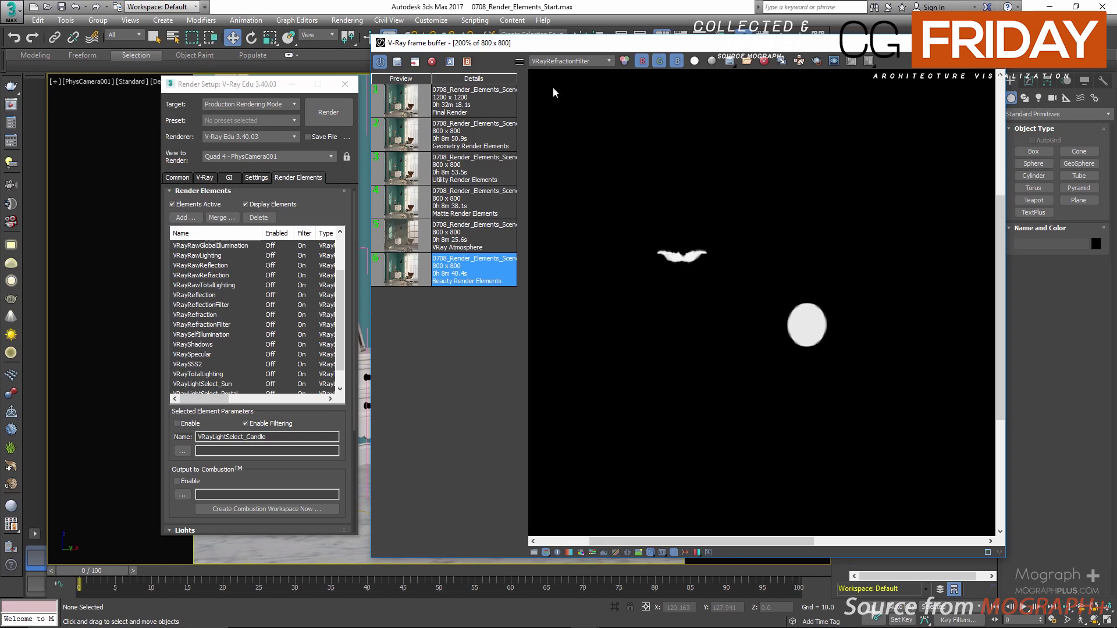
- Show the VRaySpecular channel for the full image, followed by the VRayShadows channel
click(587, 61)
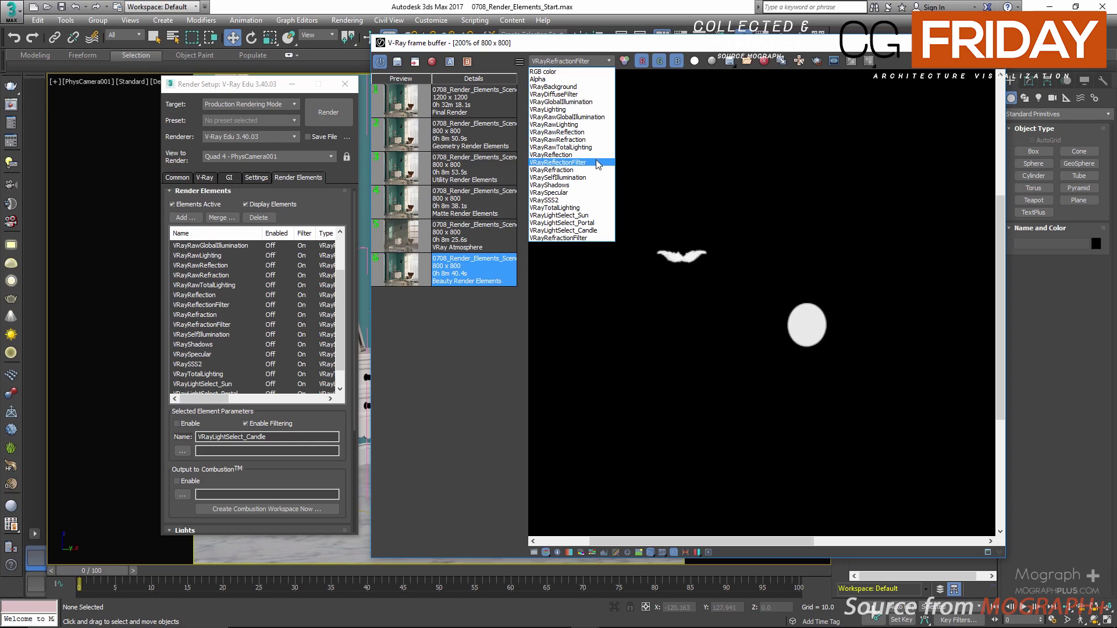
click(586, 193)
scroll(675, 190, down, 2)
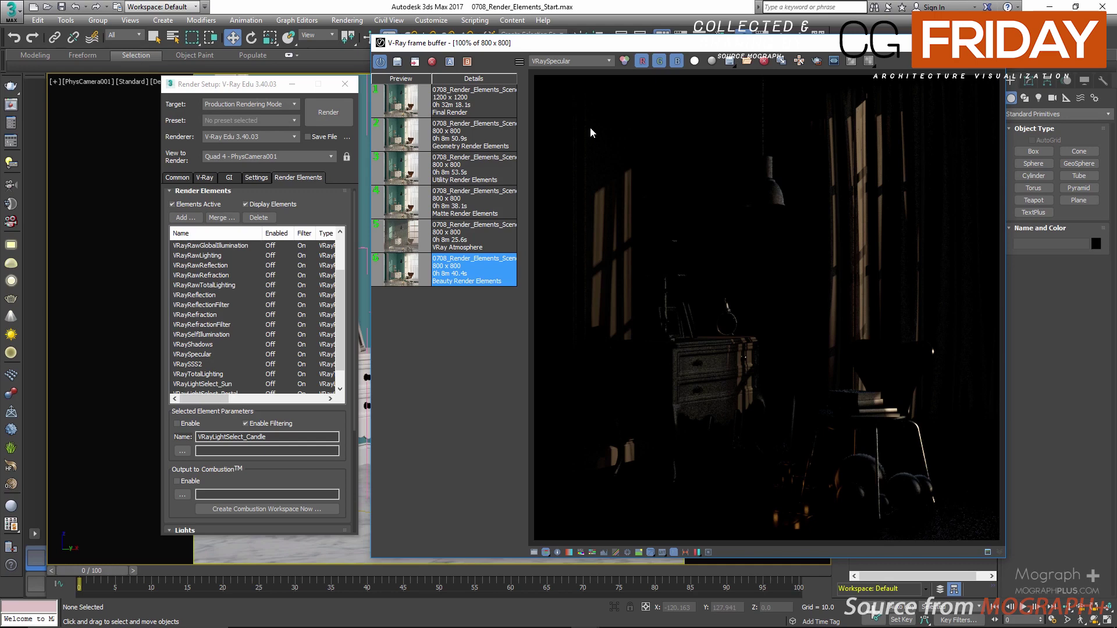
click(577, 61)
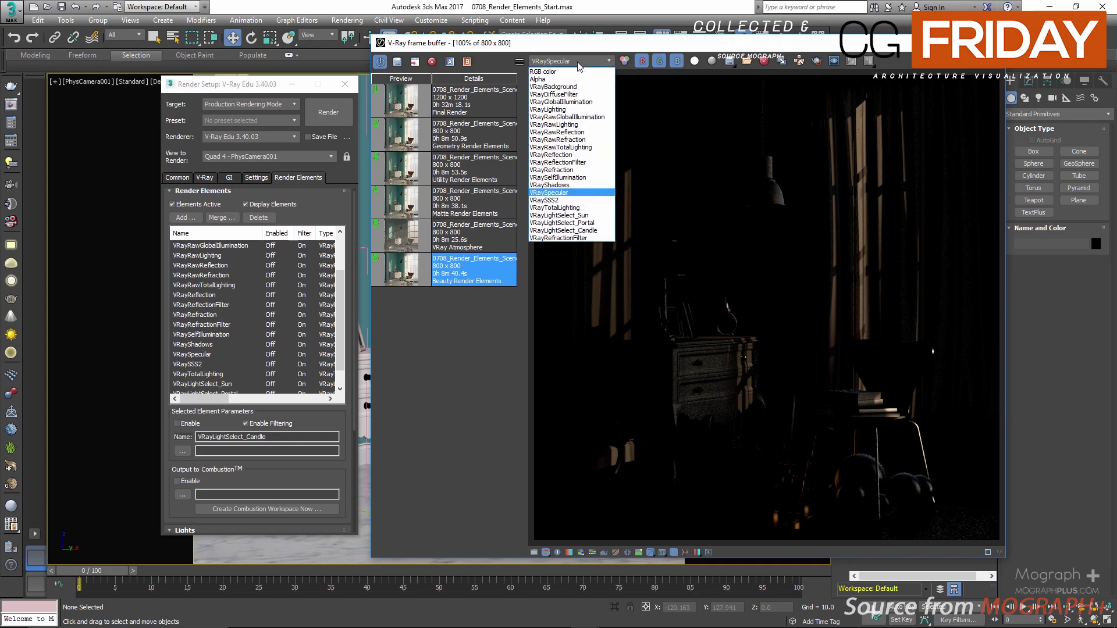
click(592, 185)
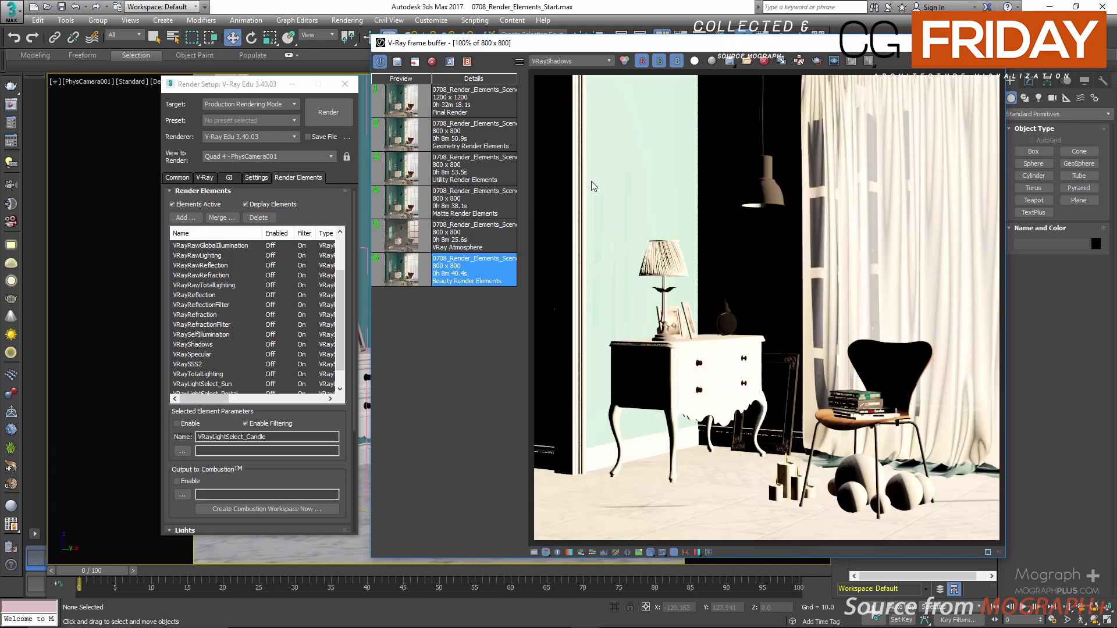
- Display the VRaySSS2 channel, inspect the candles and spheres up close, and switch to the VRaySelfIllumination channel
click(598, 61)
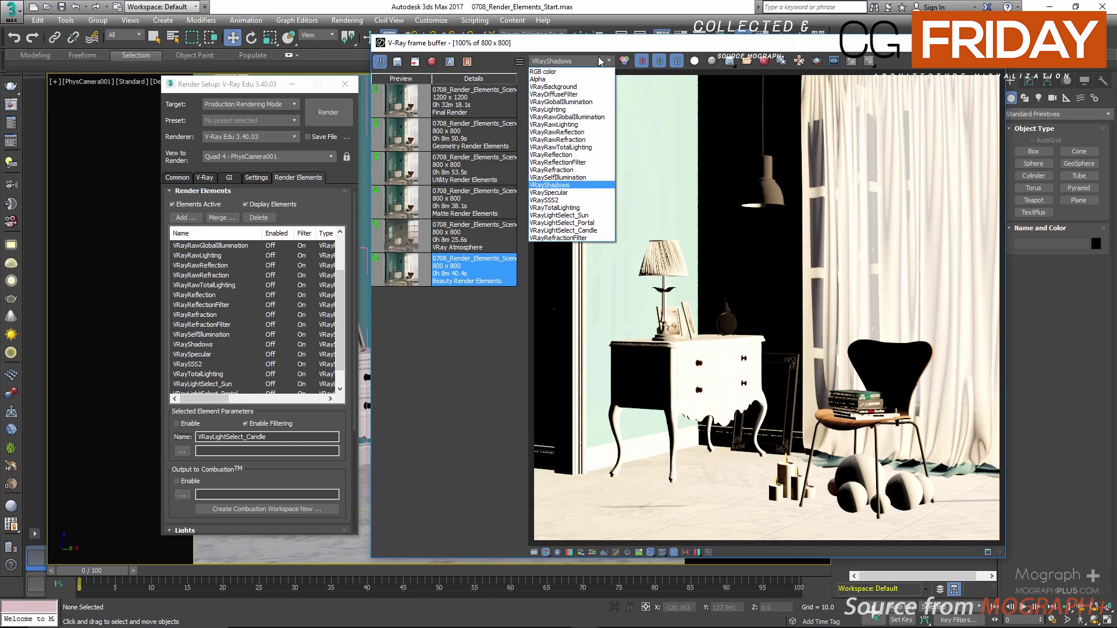
click(588, 200)
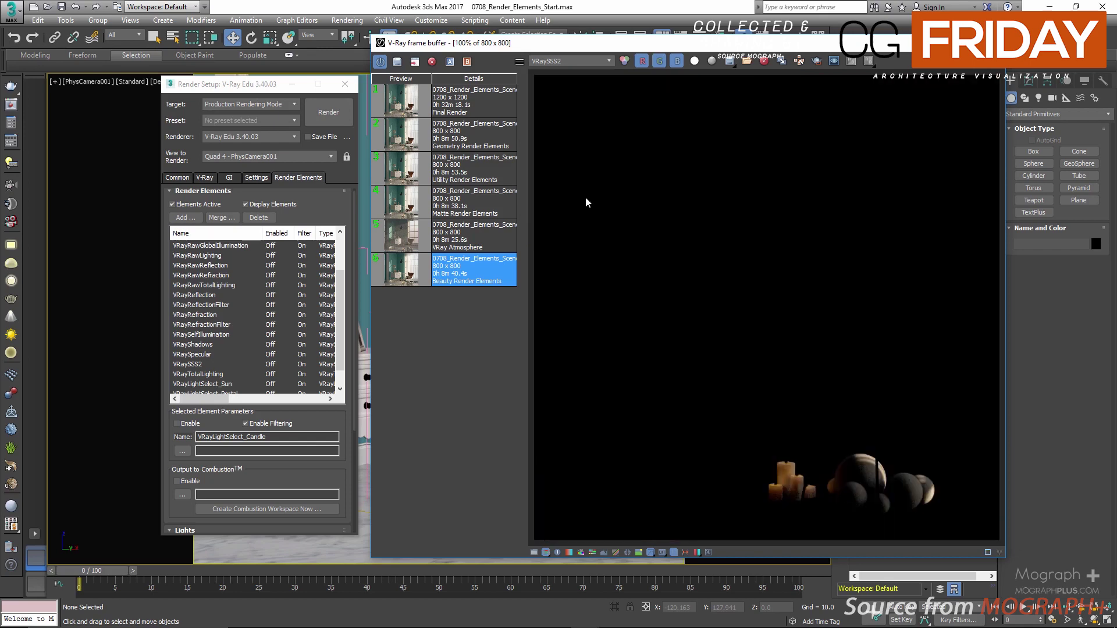
scroll(868, 487, up, 2)
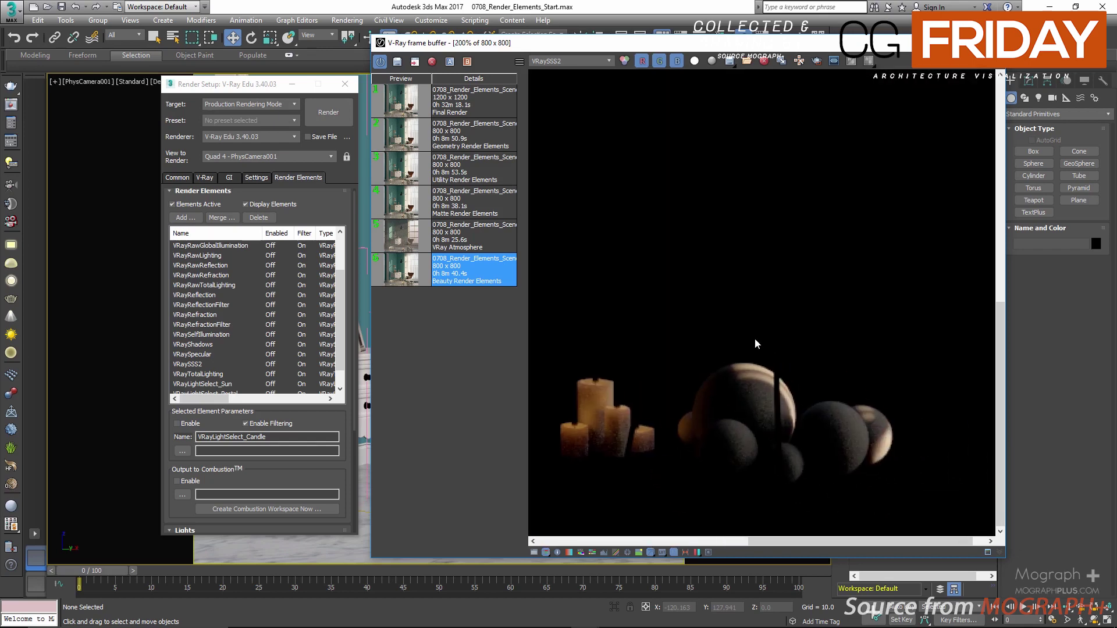
scroll(728, 312, down, 2)
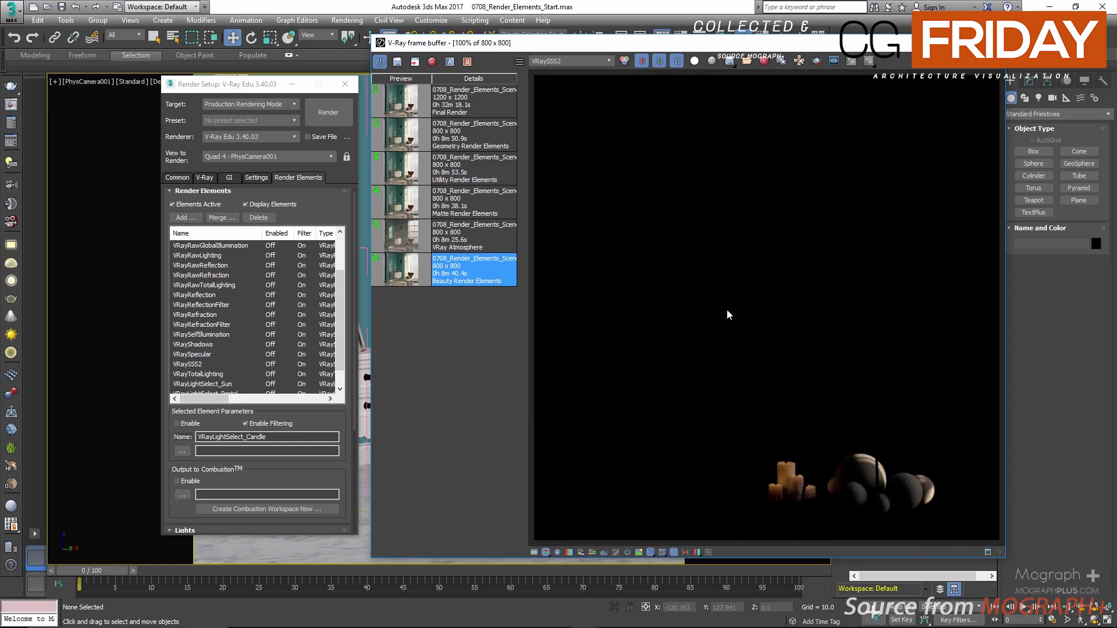
click(577, 61)
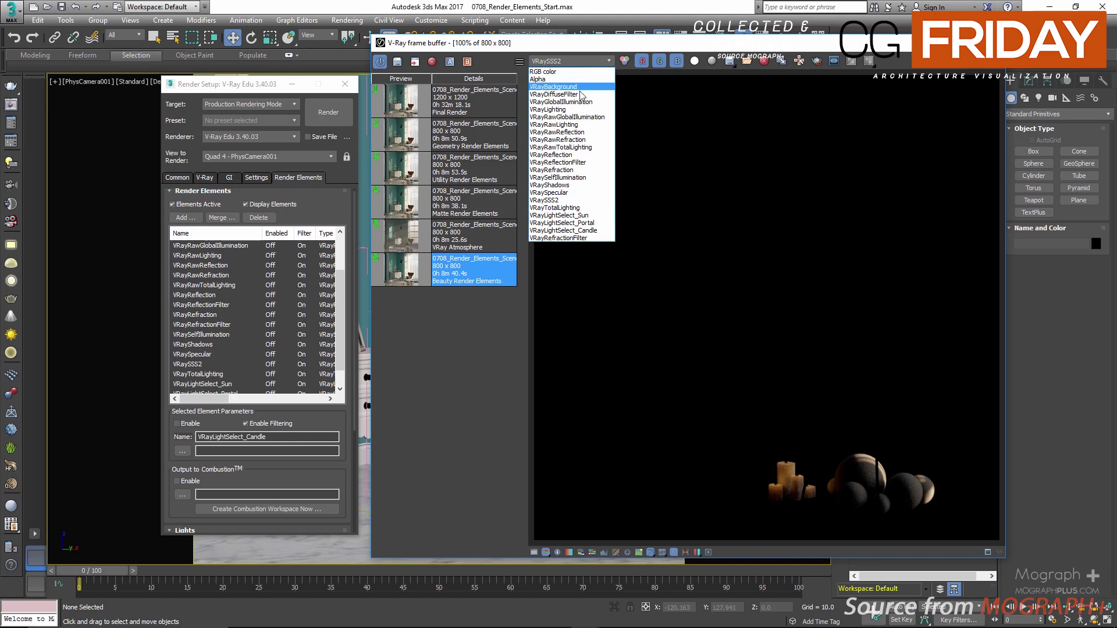
click(591, 174)
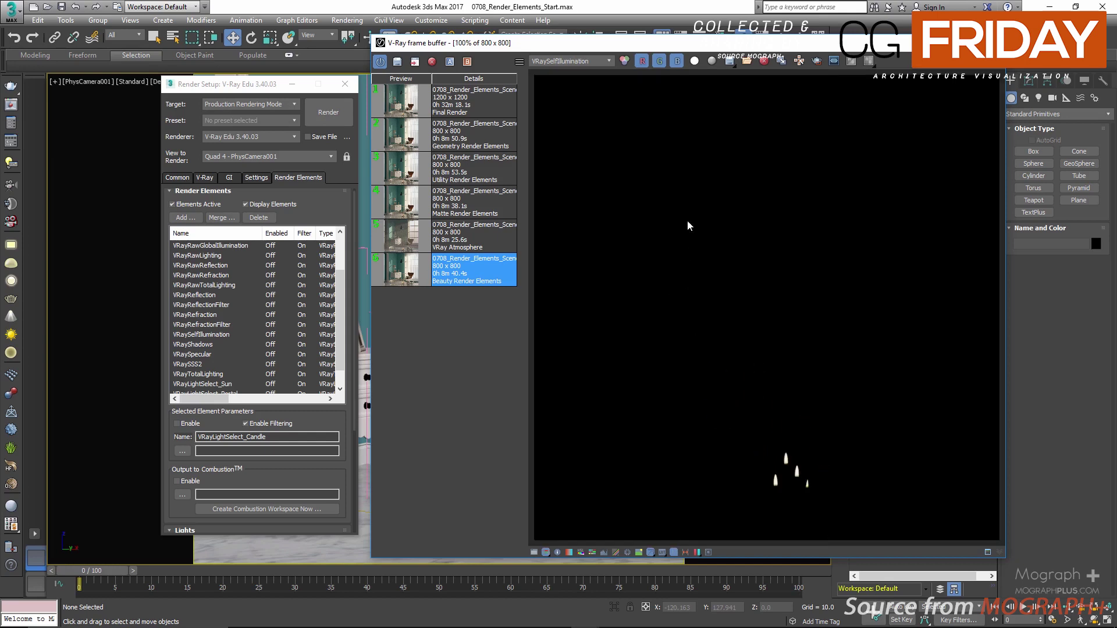
- Show the Alpha channel, followed by the VRayBackground channel
click(571, 60)
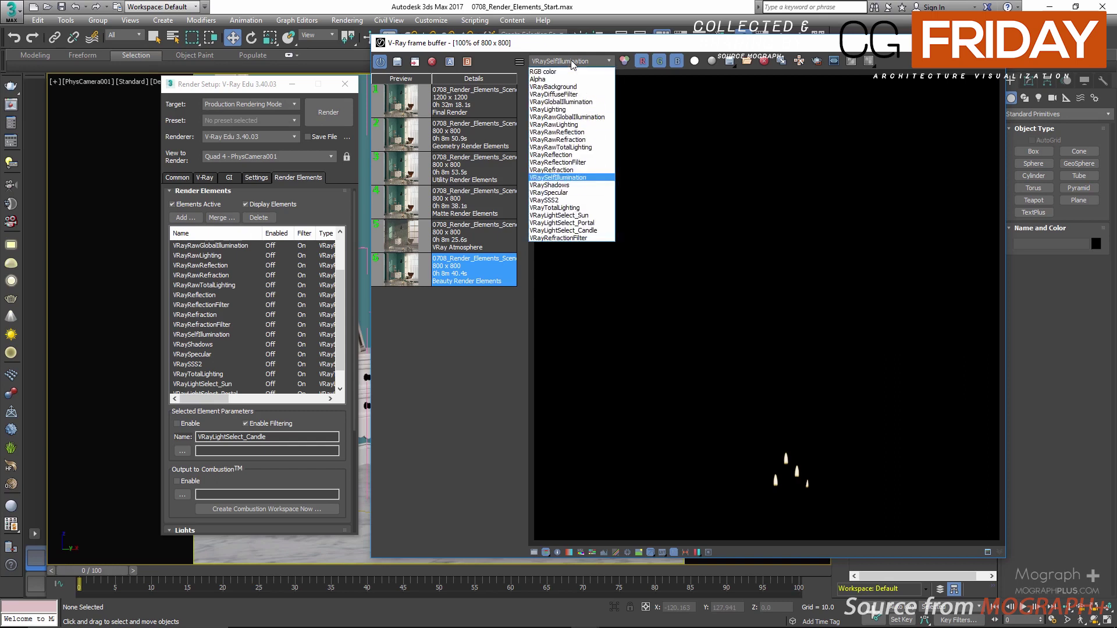
click(582, 85)
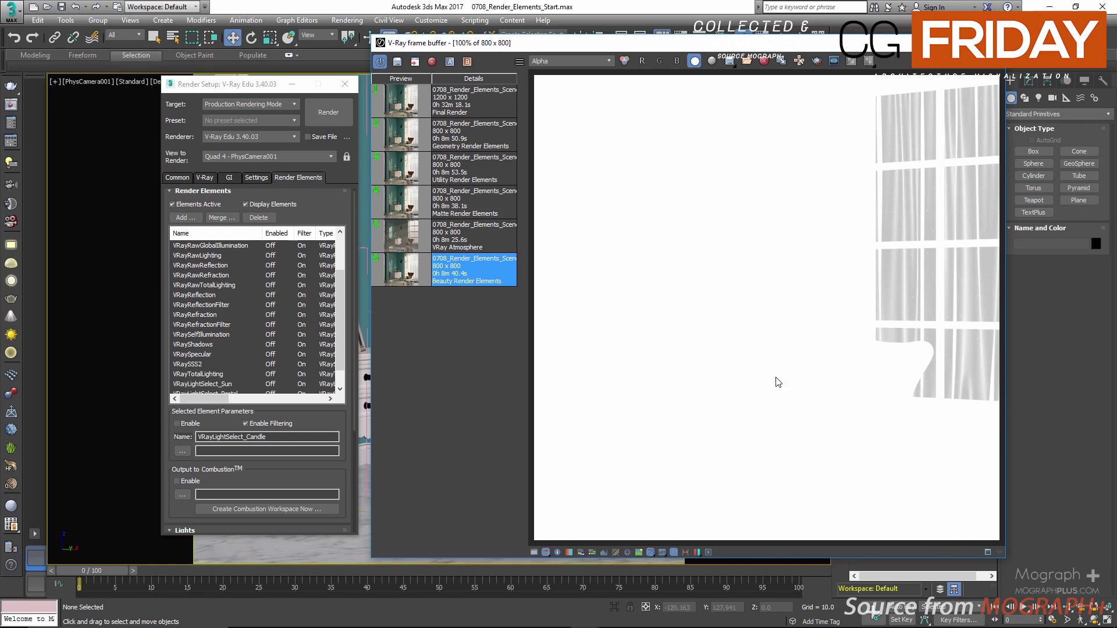
click(570, 61)
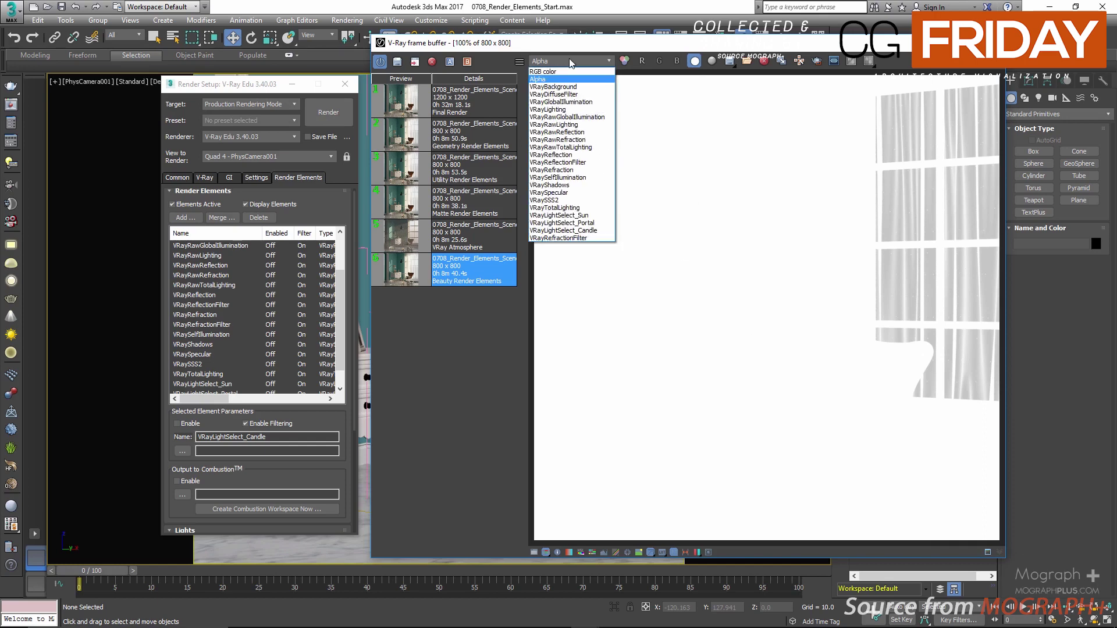
click(577, 86)
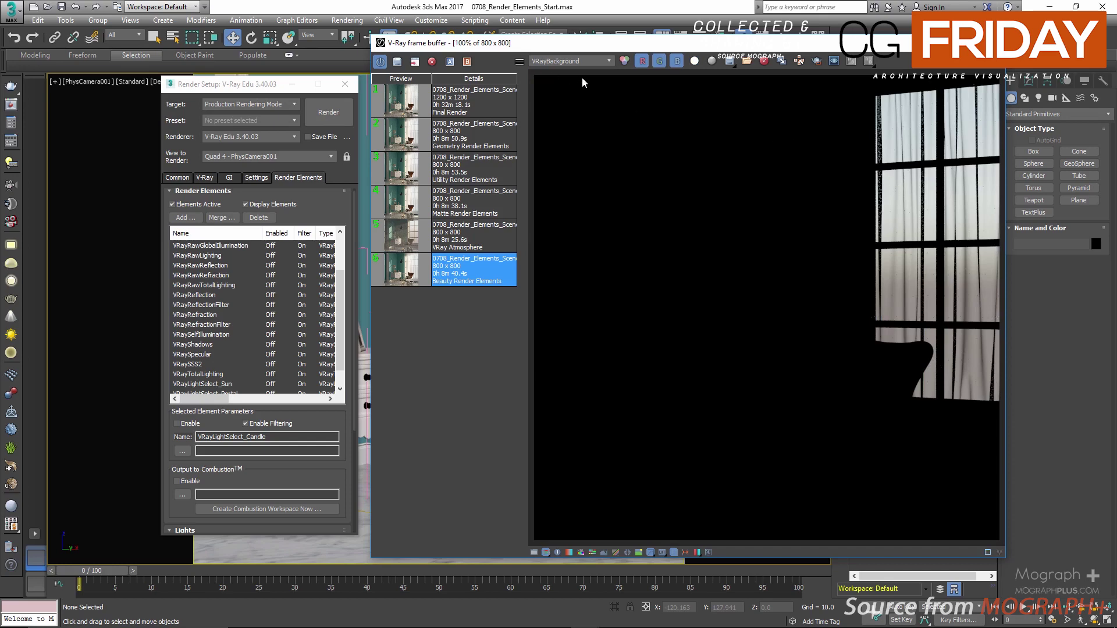
- Compare VRayTotalLighting with VRayRawTotalLighting and VRayDiffuseFilter, finishing on VRayTotalLighting
click(594, 60)
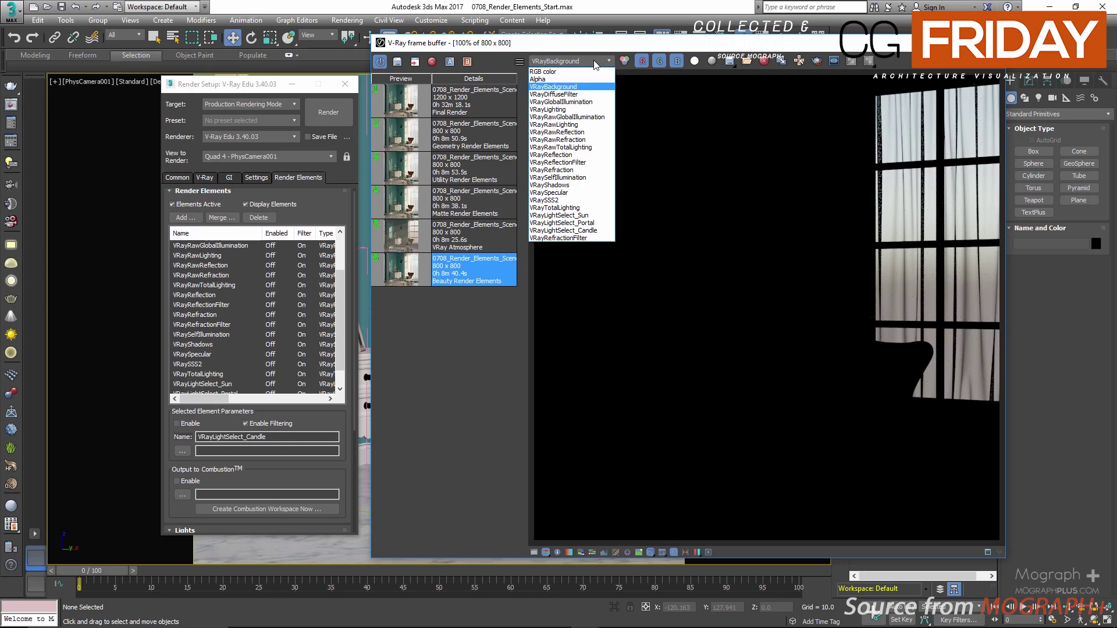
click(604, 208)
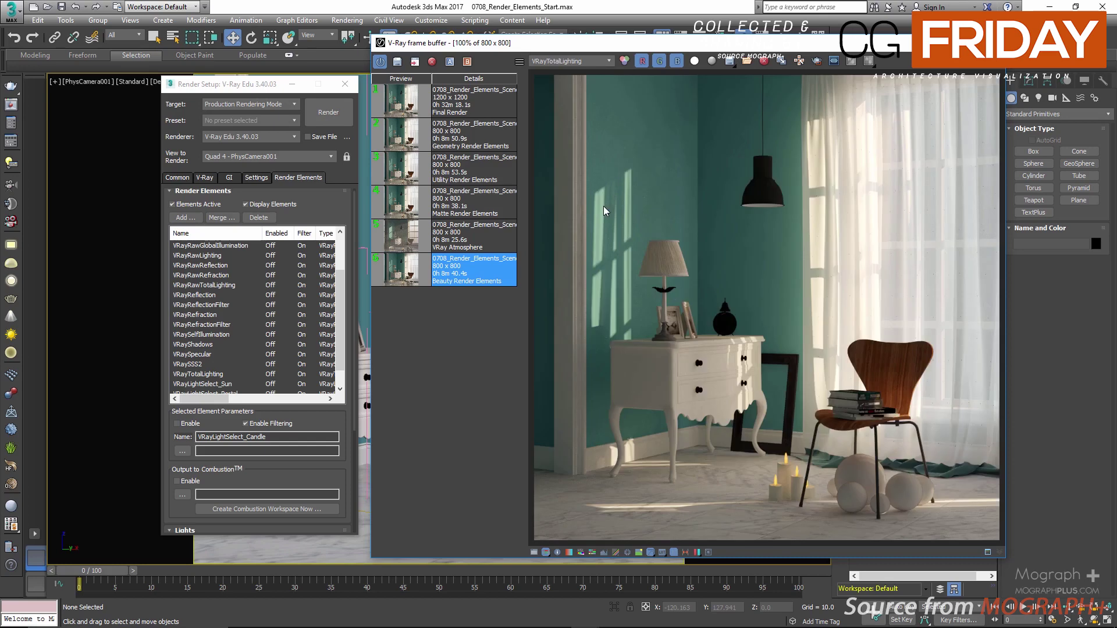
click(606, 62)
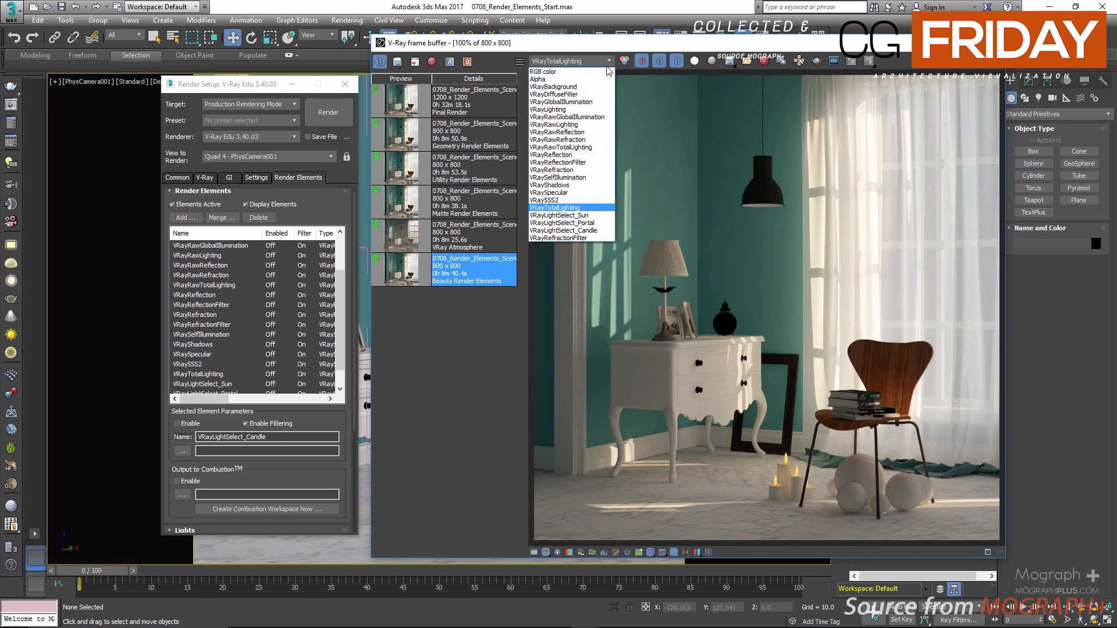
click(584, 147)
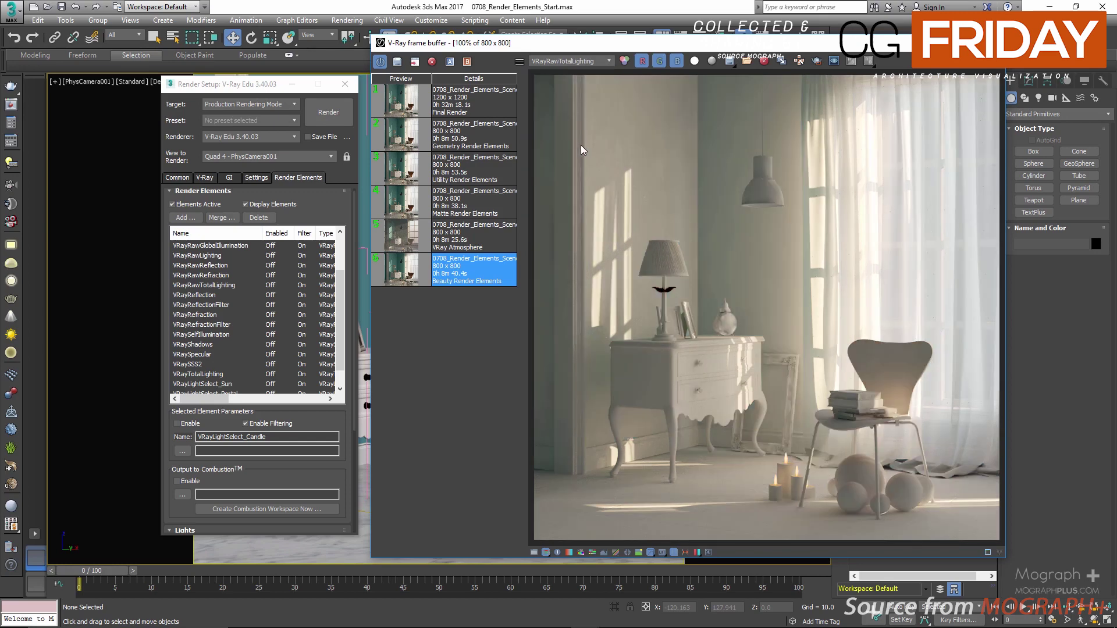
click(556, 60)
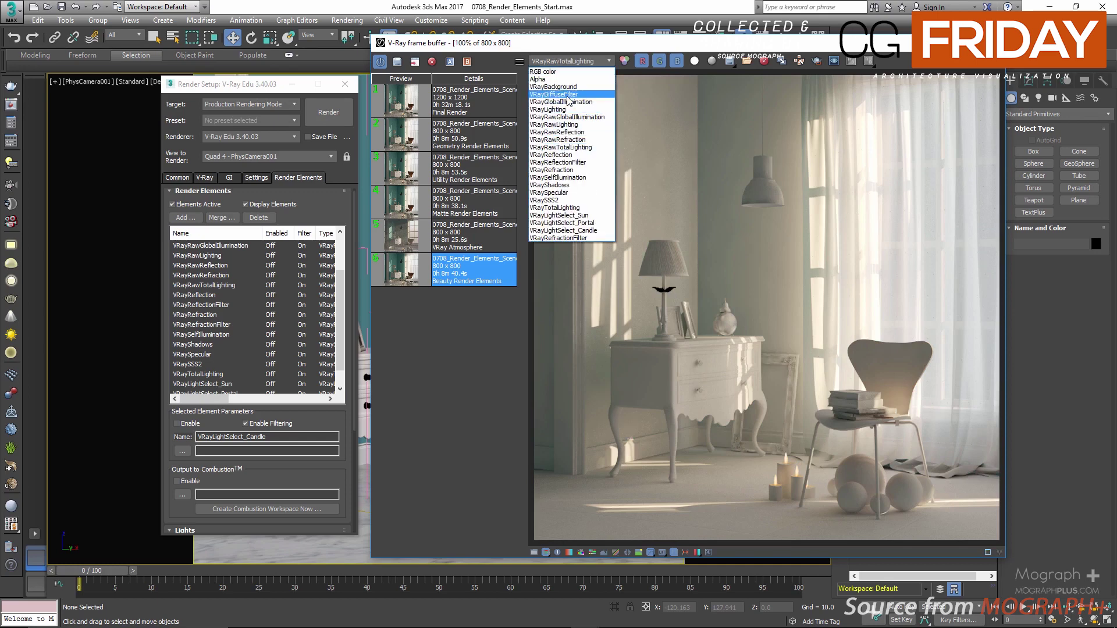
click(559, 94)
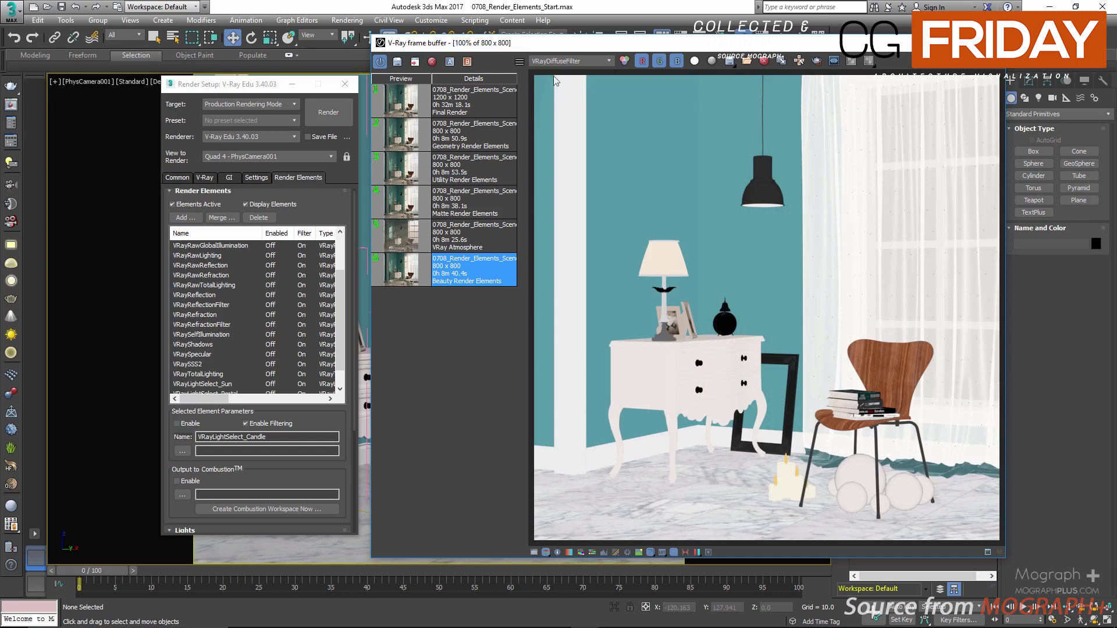
click(574, 62)
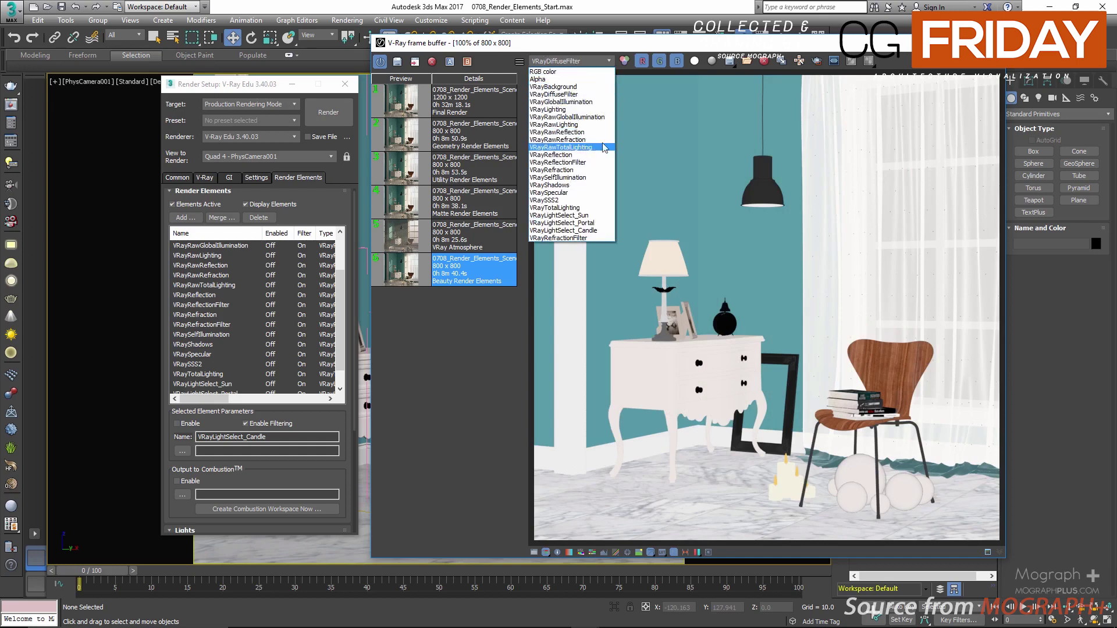
click(558, 208)
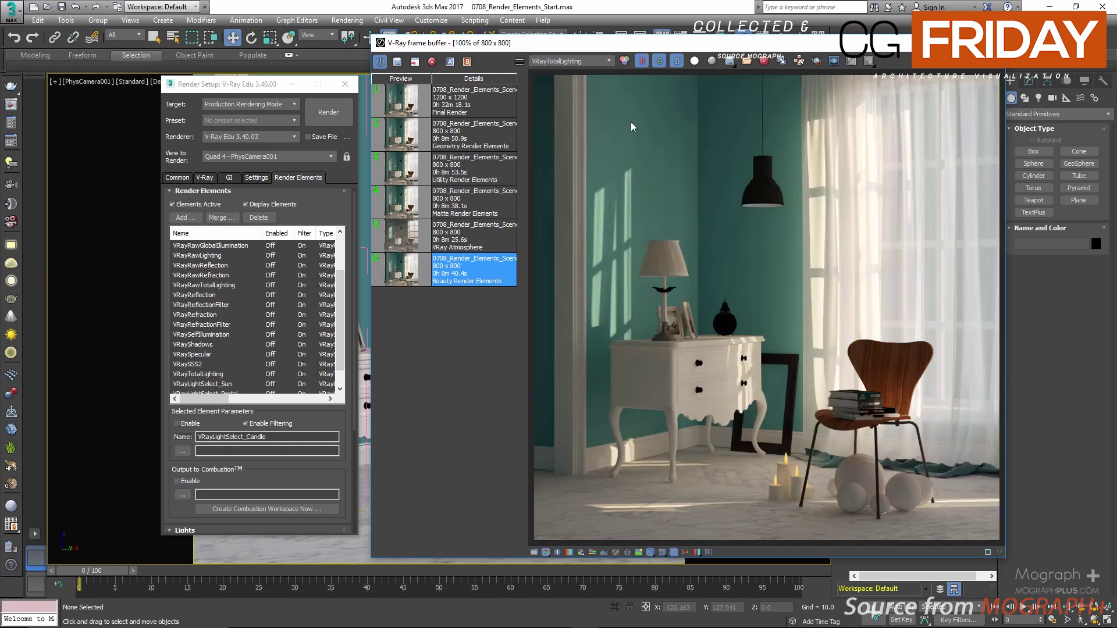
- View the three light select channels in turn: VRayLightSelect_Sun, VRayLightSelect_Portal and VRayLightSelect_Candle
click(597, 60)
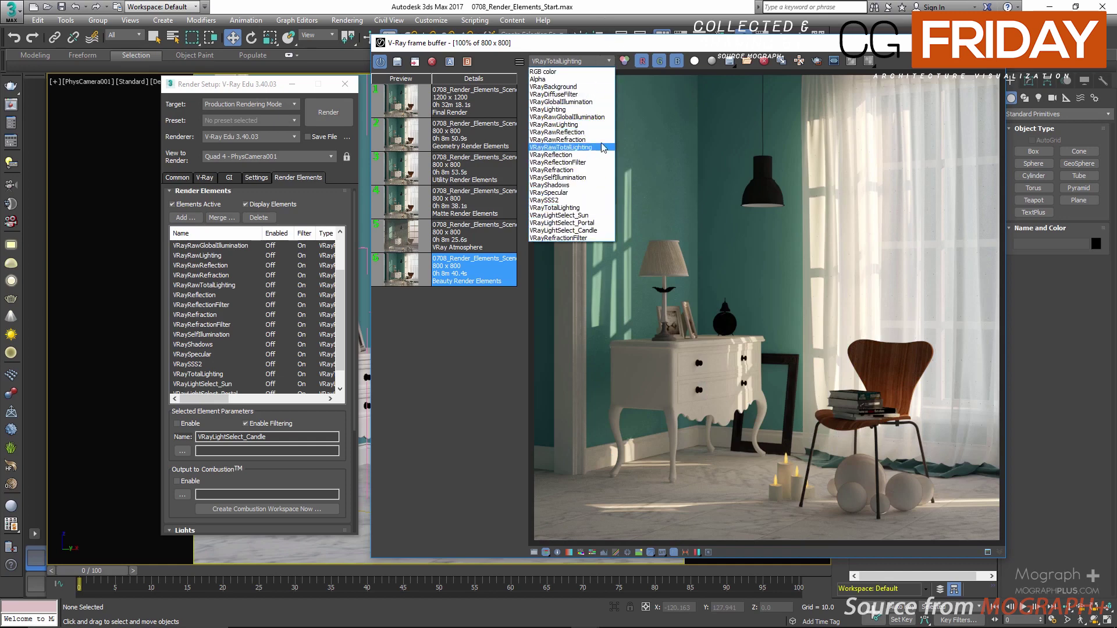
click(586, 215)
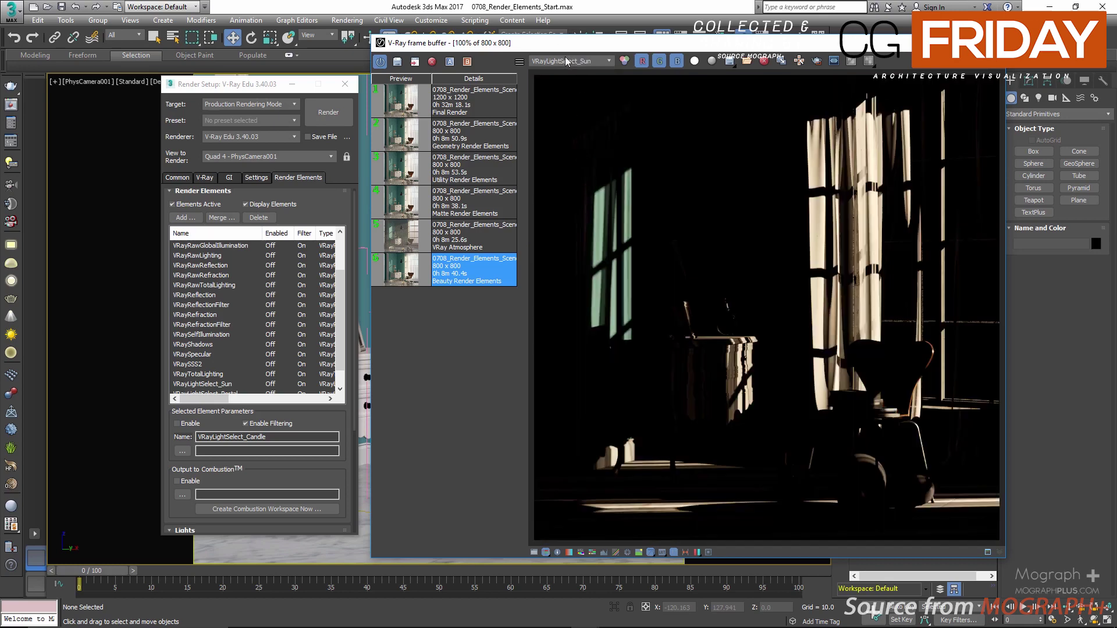
click(567, 60)
click(575, 224)
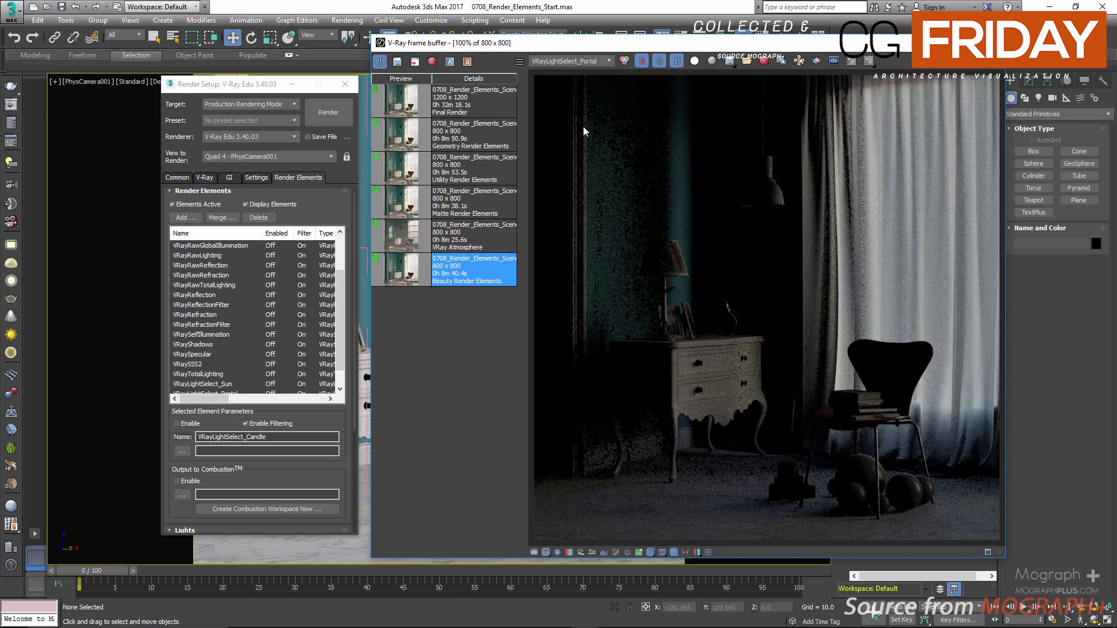
click(572, 61)
click(574, 233)
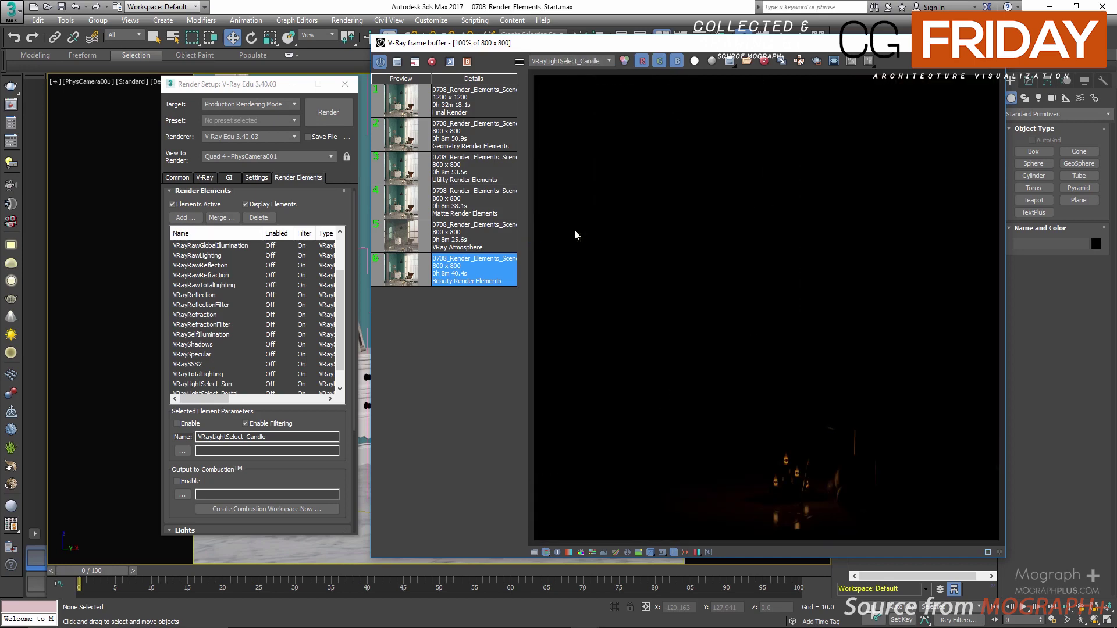
- Return to the VRayLightSelect_Sun channel and compare it with VRayLightSelect_Portal, leaving the portal pass displayed
click(564, 60)
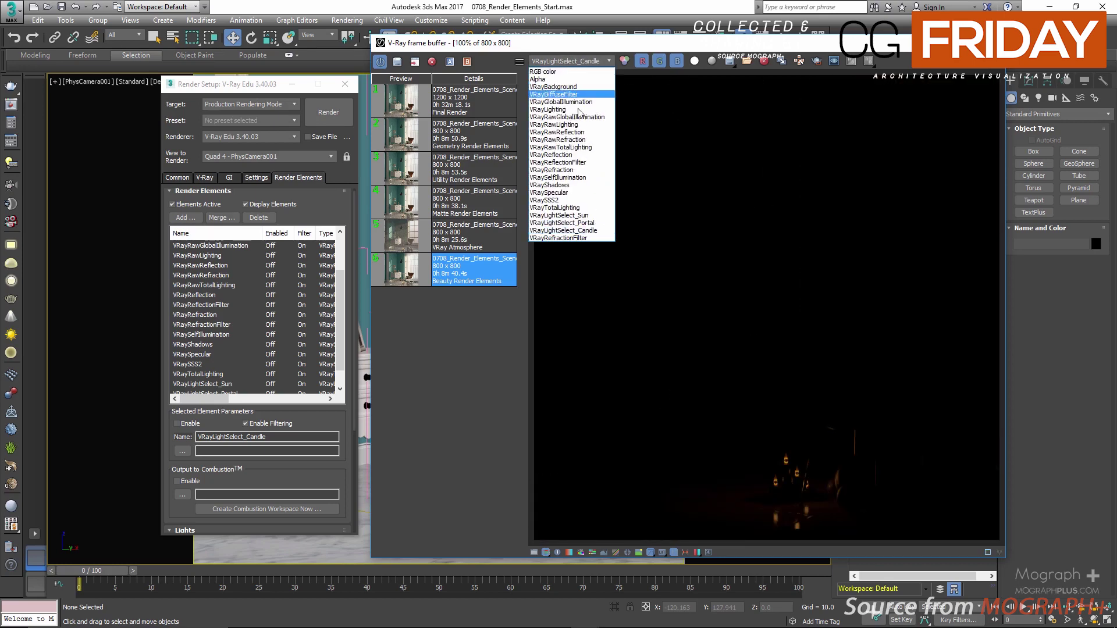
click(604, 214)
click(599, 62)
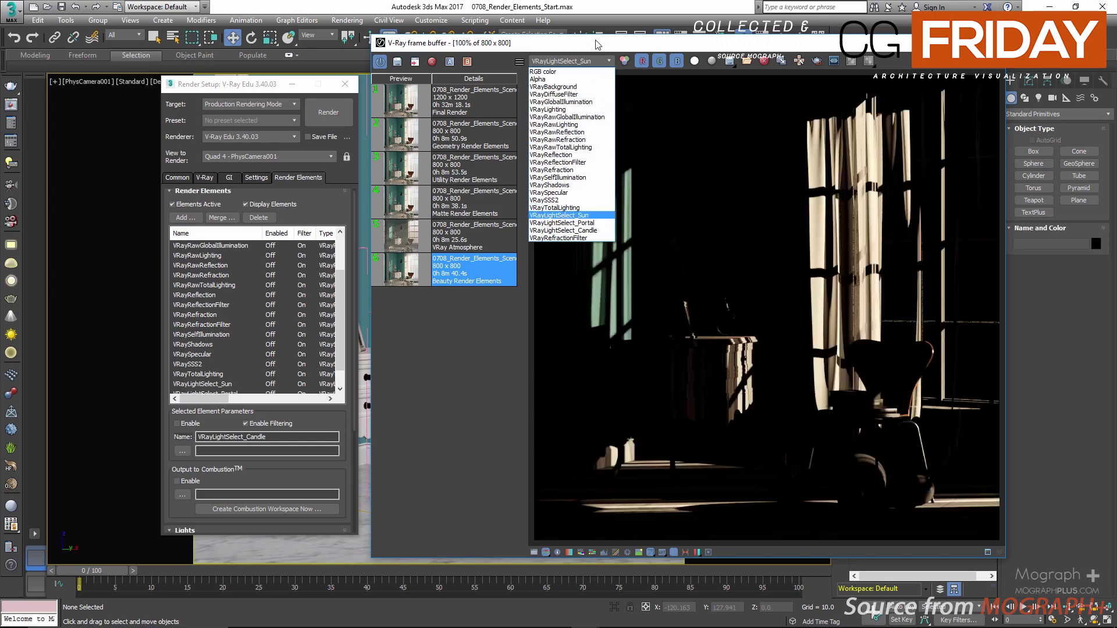
click(597, 45)
click(595, 62)
click(595, 223)
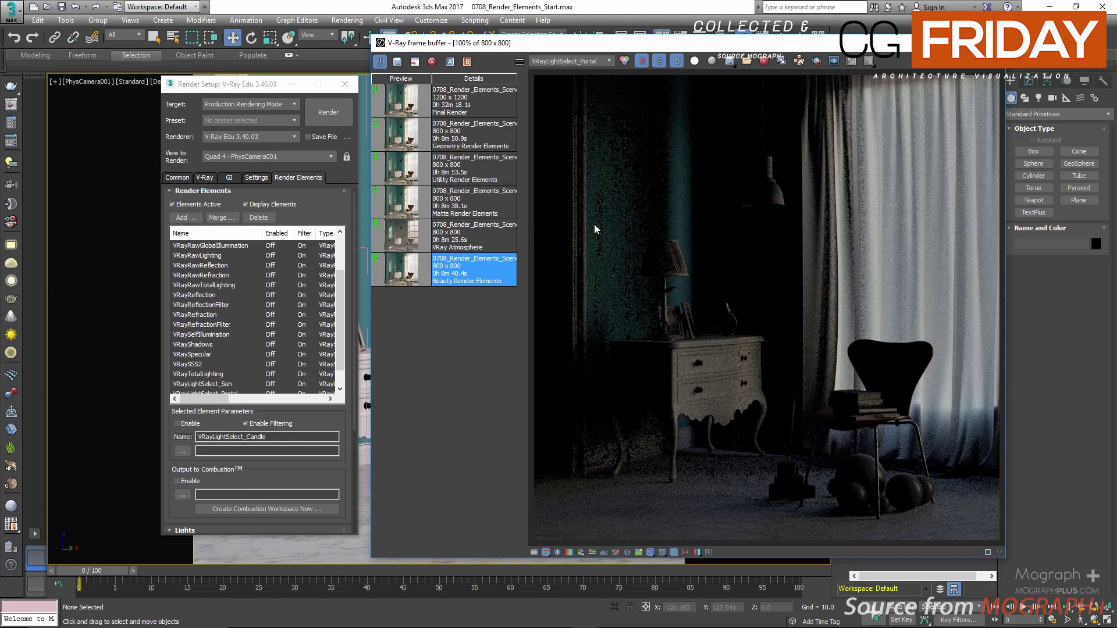
click(561, 62)
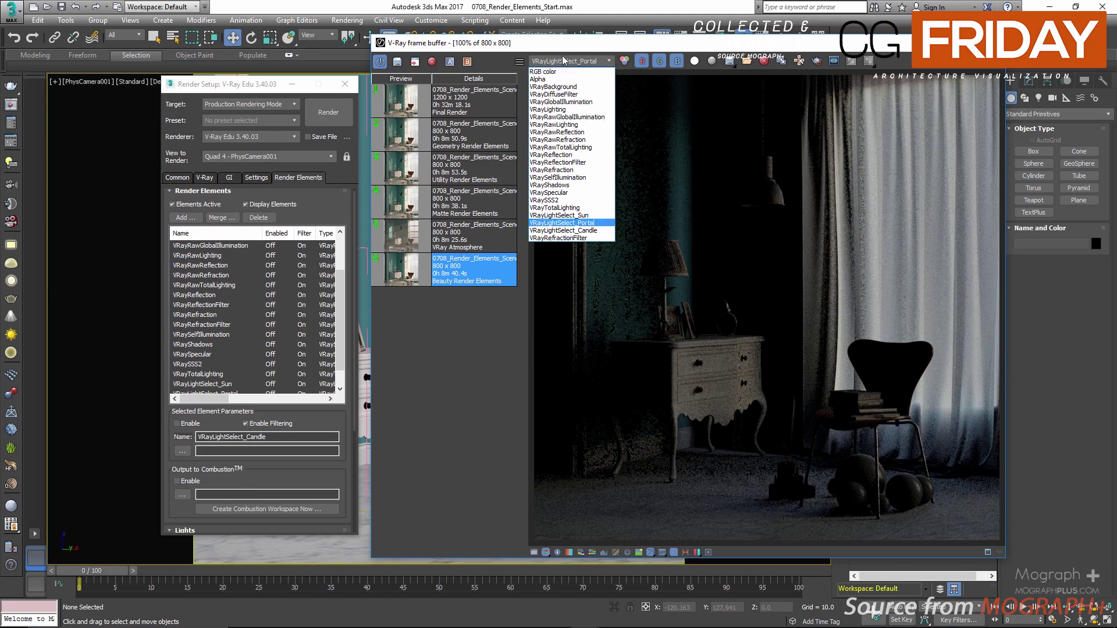
click(713, 142)
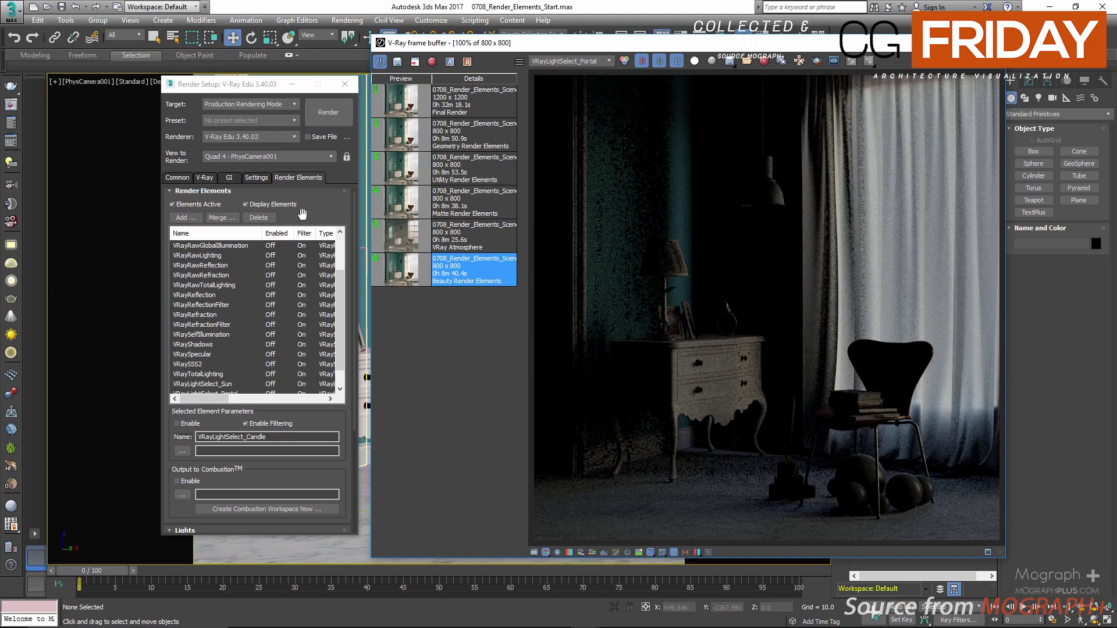
- Add a VRayAtmosphere element to the scene's render elements
click(185, 217)
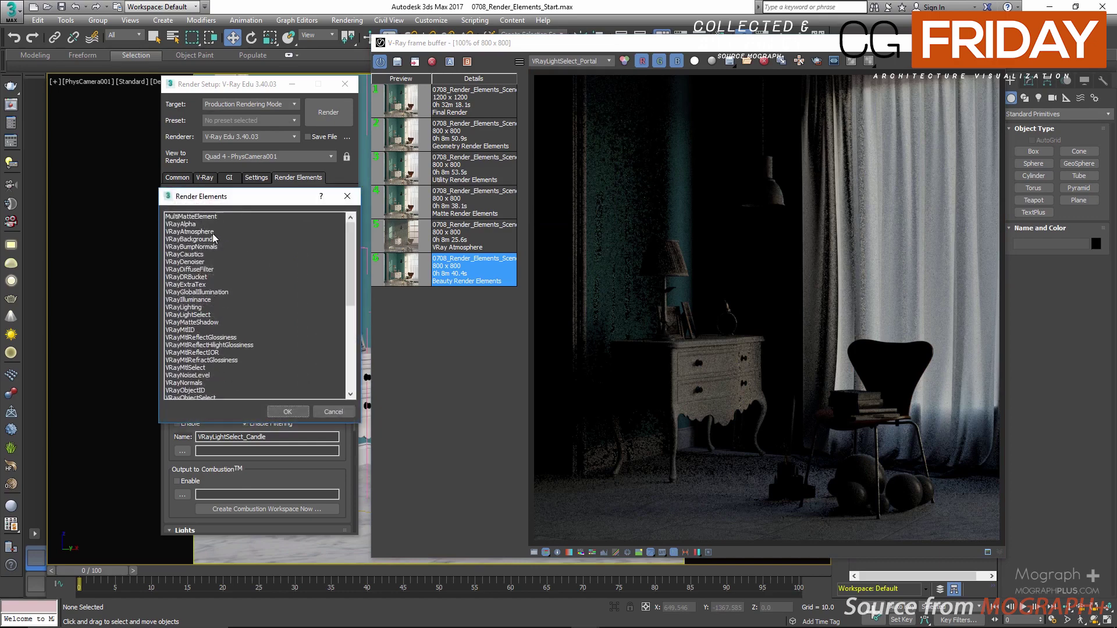
click(211, 232)
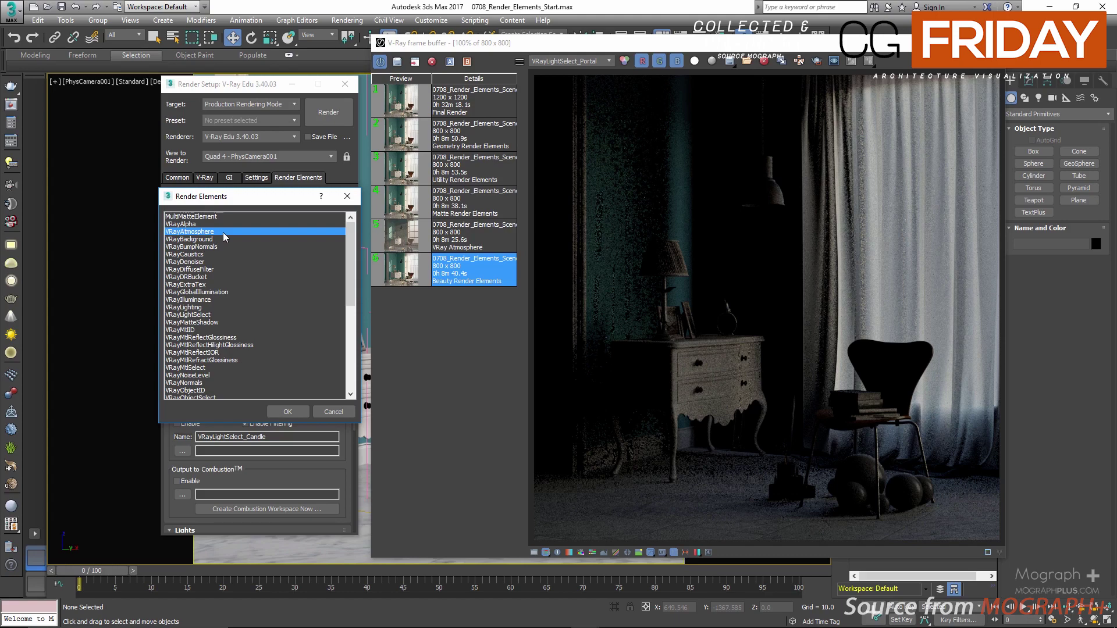
click(287, 411)
scroll(342, 309, down, 1)
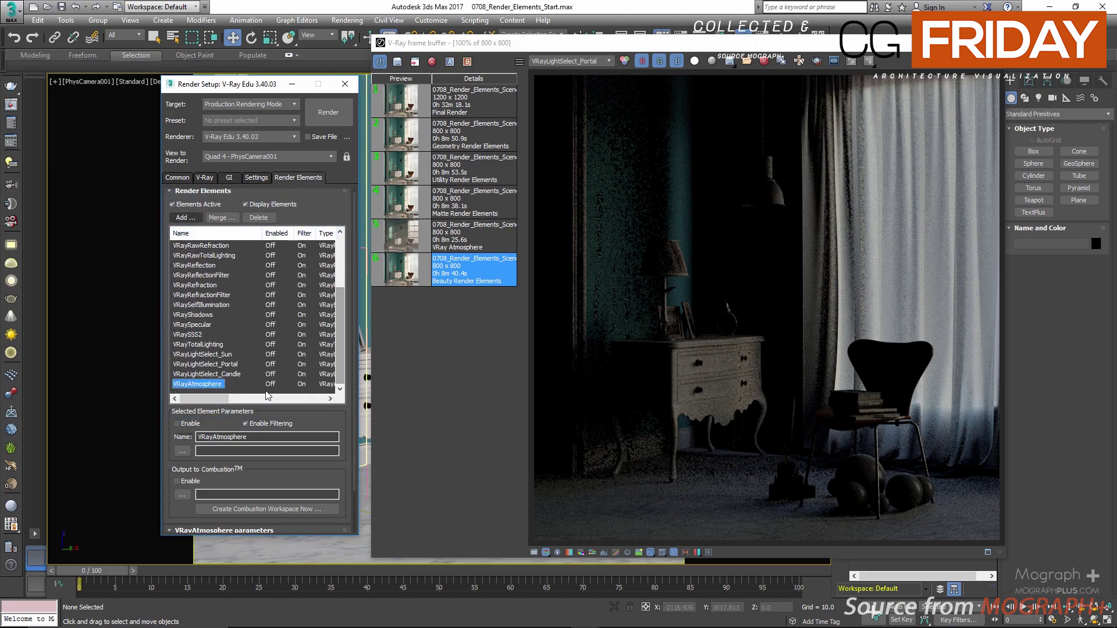
- Add a VRayEnvironmentFog atmospheric effect in the Environment and Effects settings and bring up its general parameters
click(347, 20)
click(401, 182)
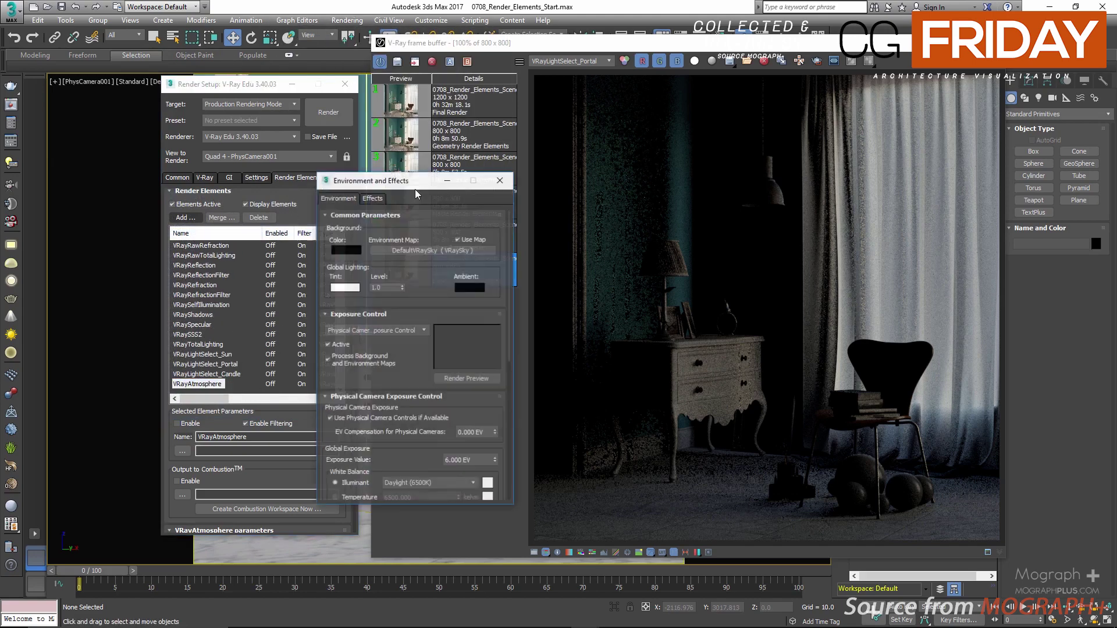
scroll(443, 296, down, 10)
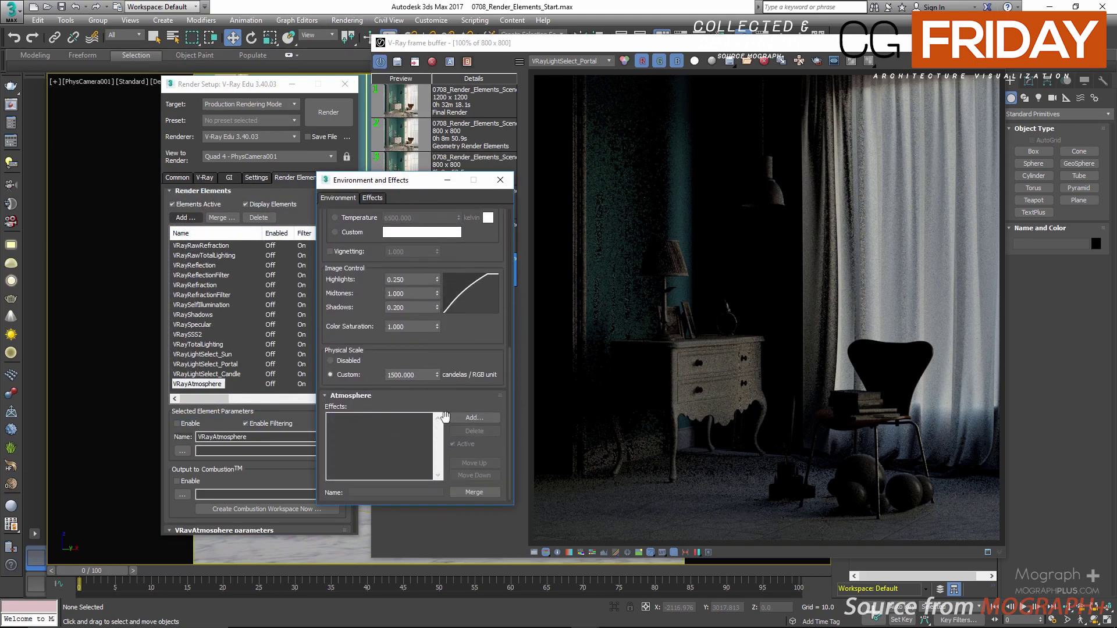
click(463, 419)
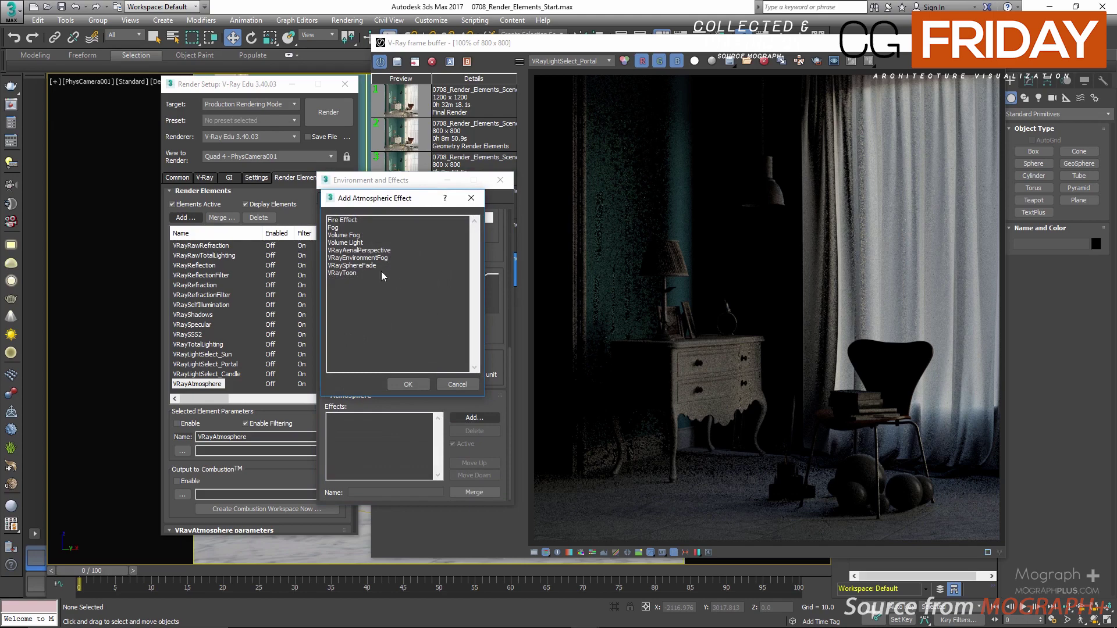
double_click(376, 259)
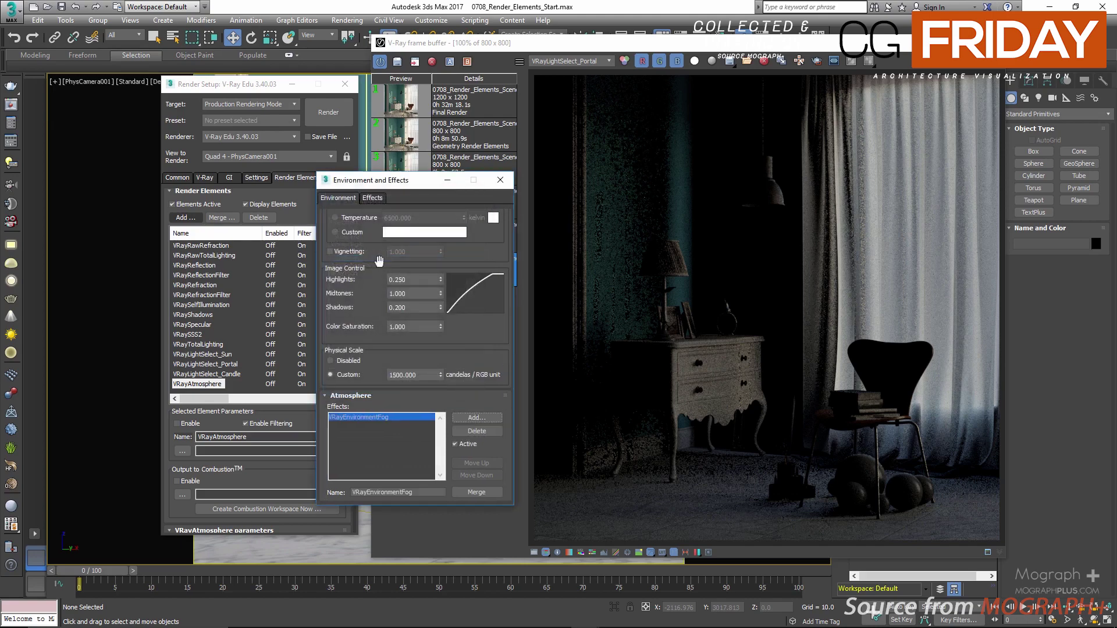
drag(414, 407, 445, 261)
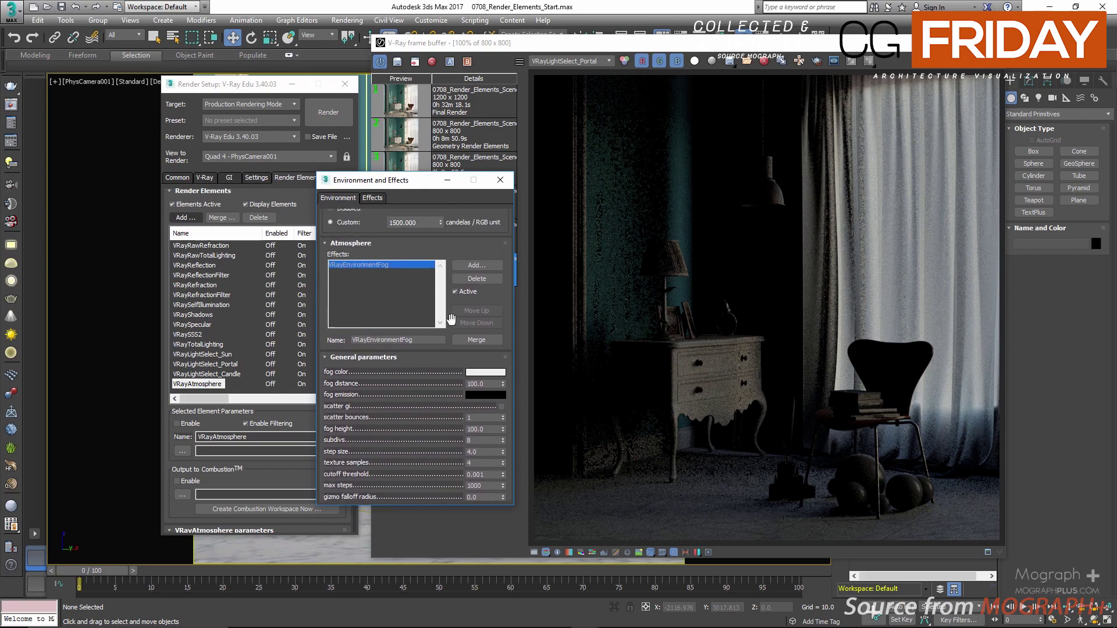
- Set the environment fog's distance to 800 and height to 300, and enable scatter GI
double_click(481, 385)
text(800)
double_click(477, 429)
text(300)
key(Return)
mouse_move(433, 411)
mouse_down()
mouse_move(439, 431)
mouse_move(423, 408)
mouse_up()
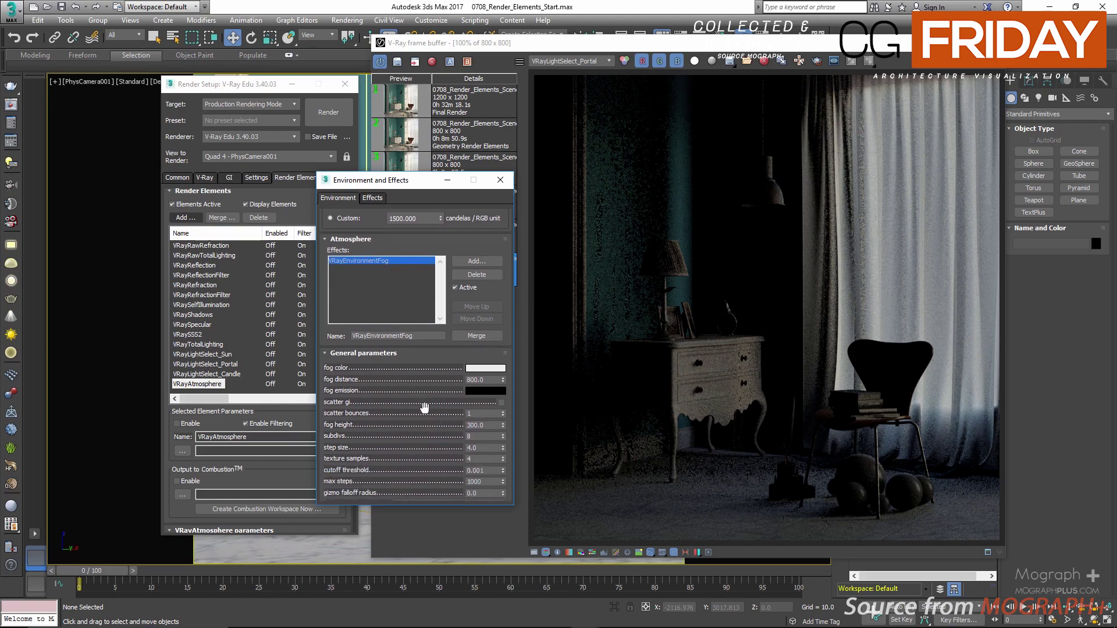
click(501, 402)
- Turn off the use of all lights for the environment fog and add only VRaySun001 to its lights
drag(428, 243, 455, 130)
drag(434, 342, 429, 142)
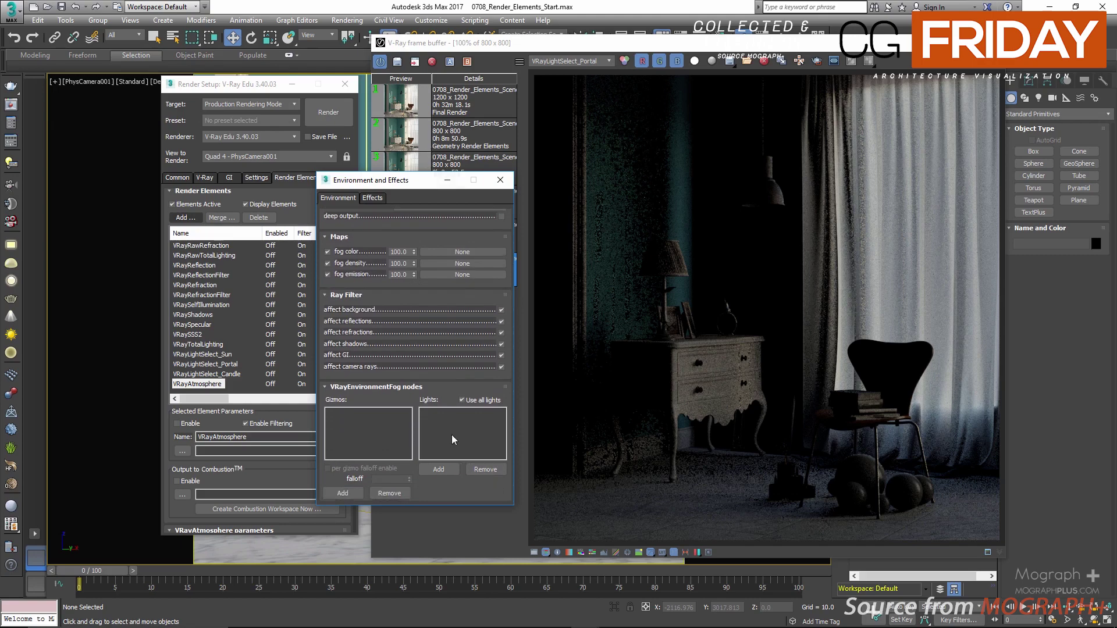
click(472, 400)
drag(800, 36, 391, 547)
click(446, 471)
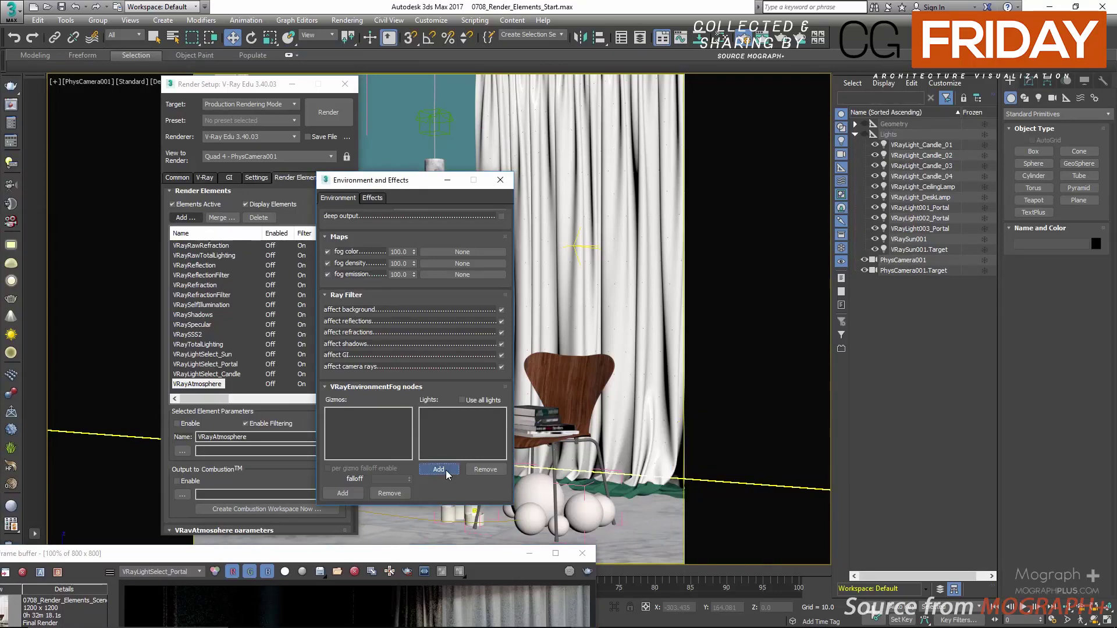
click(908, 239)
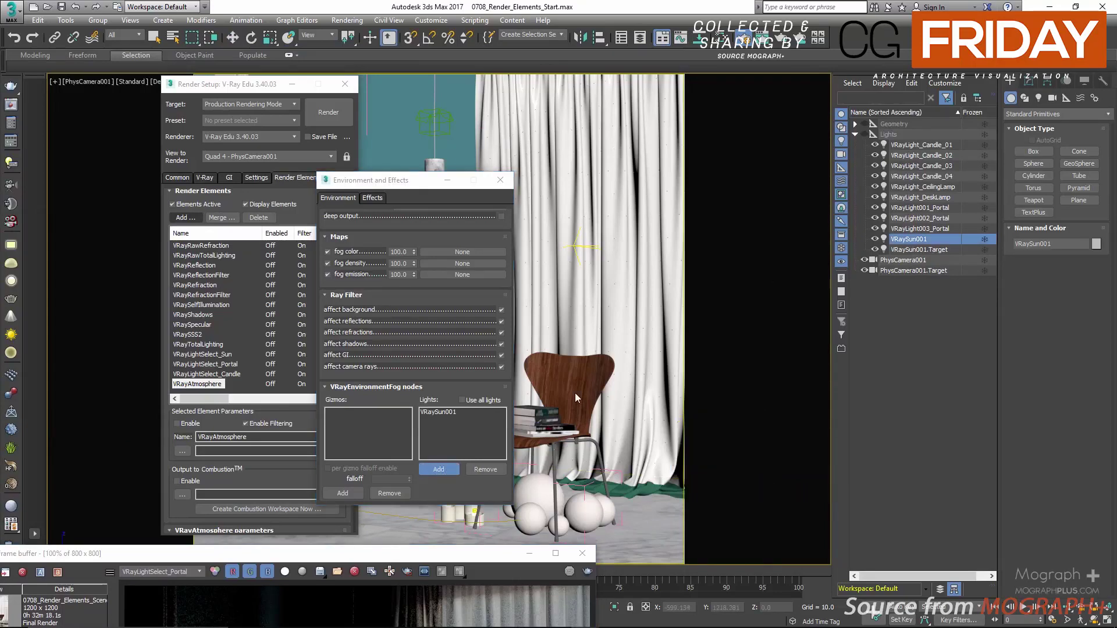
- Hide the Curtain01 group in the scene geometry so the window is uncovered
drag(494, 560, 466, 418)
click(855, 135)
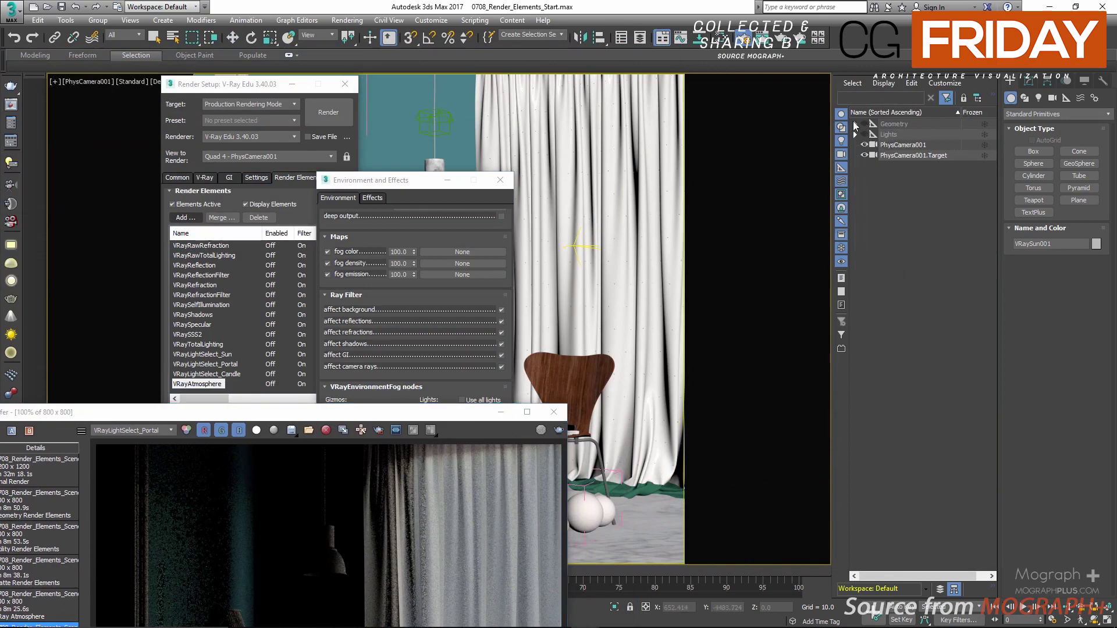
click(855, 124)
double_click(893, 176)
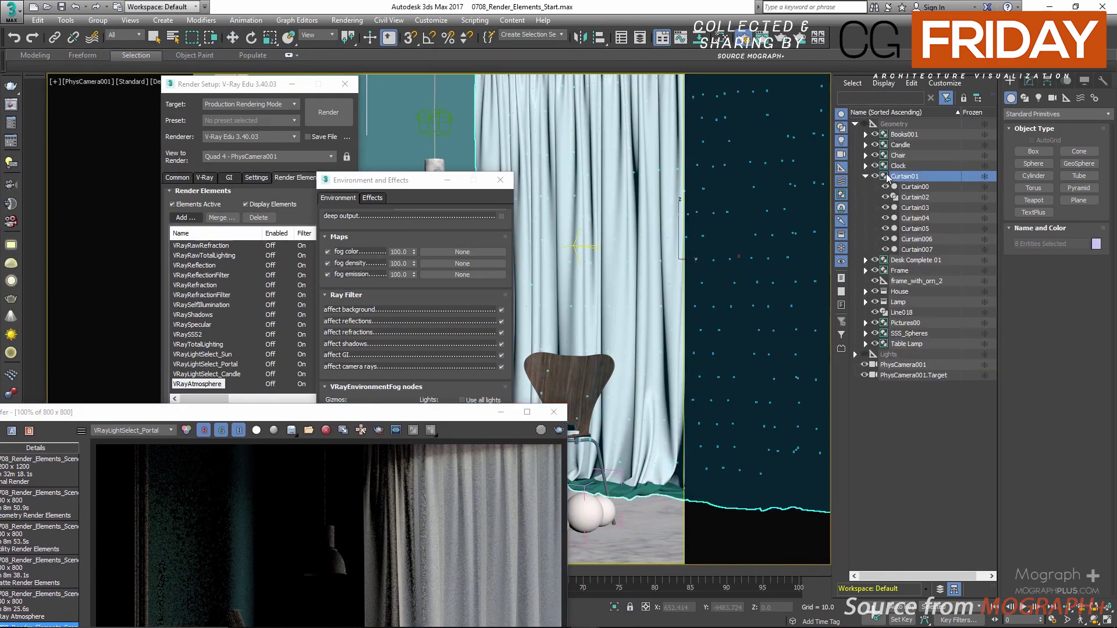
click(874, 176)
click(865, 176)
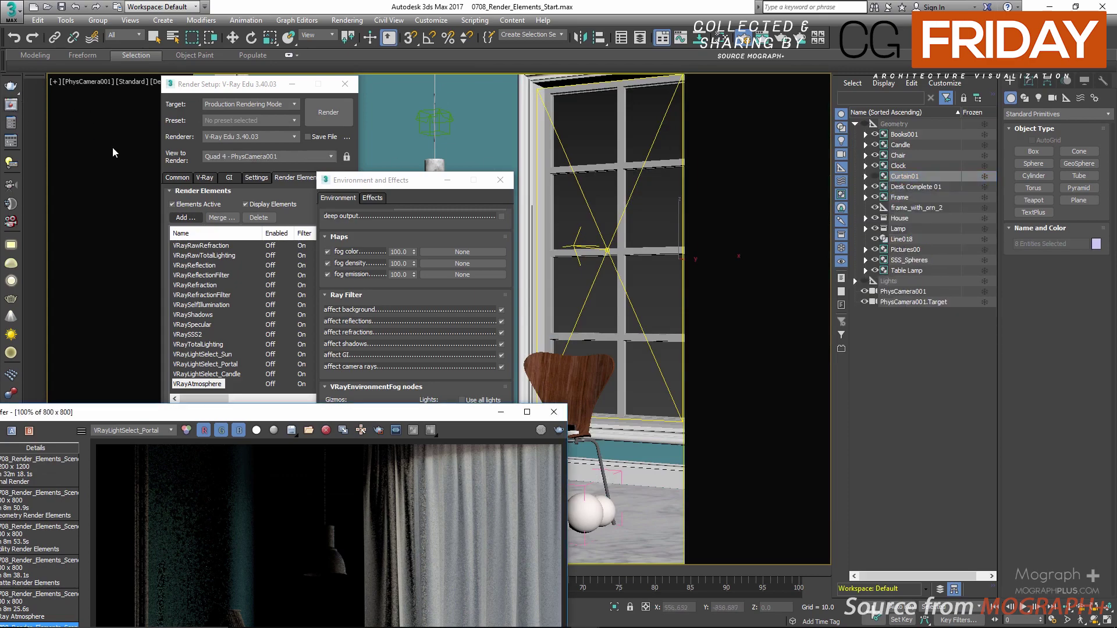
- Load the saved VRay Atmosphere render from the frame buffer history
drag(287, 414, 757, 95)
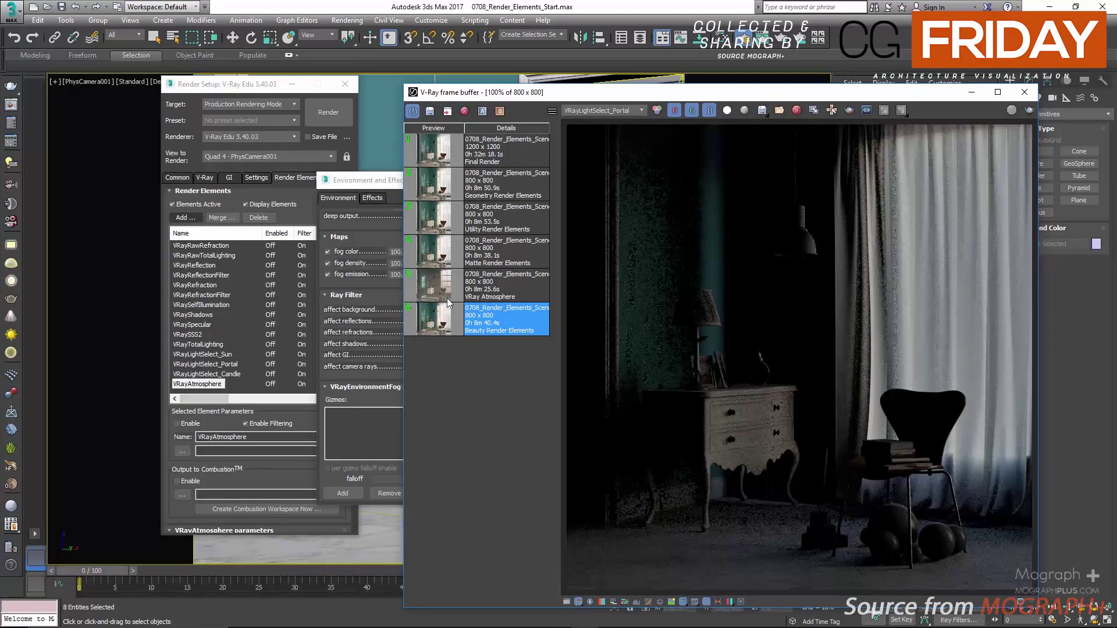
double_click(436, 289)
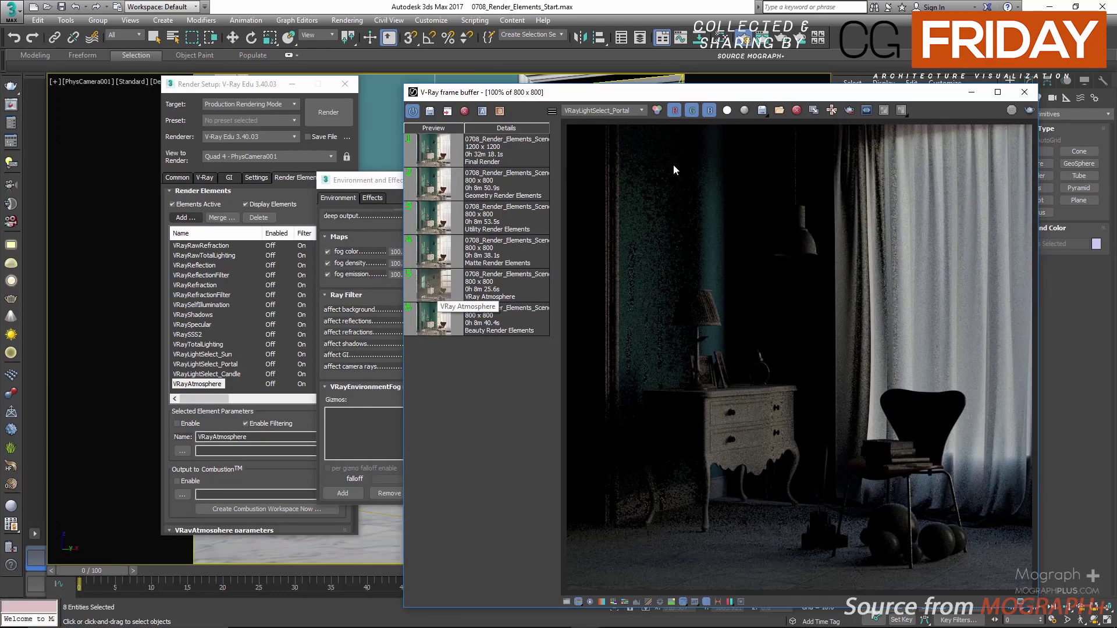
drag(630, 95, 588, 50)
click(575, 62)
click(574, 69)
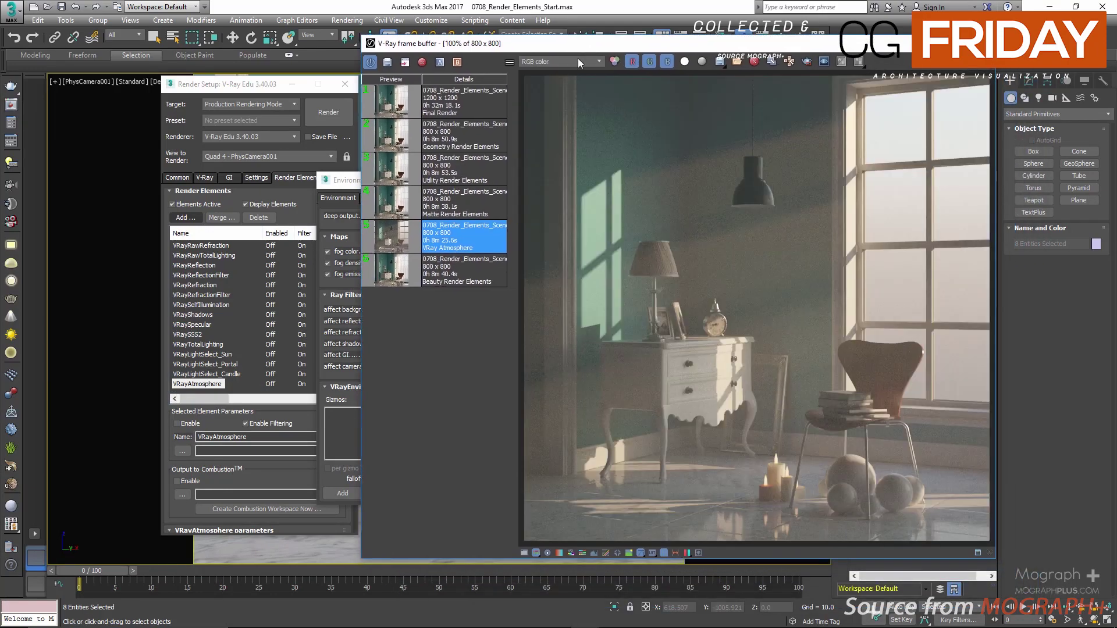
- View the VRayAtmosphere channel of the loaded render and return to the RGB color channel
click(579, 58)
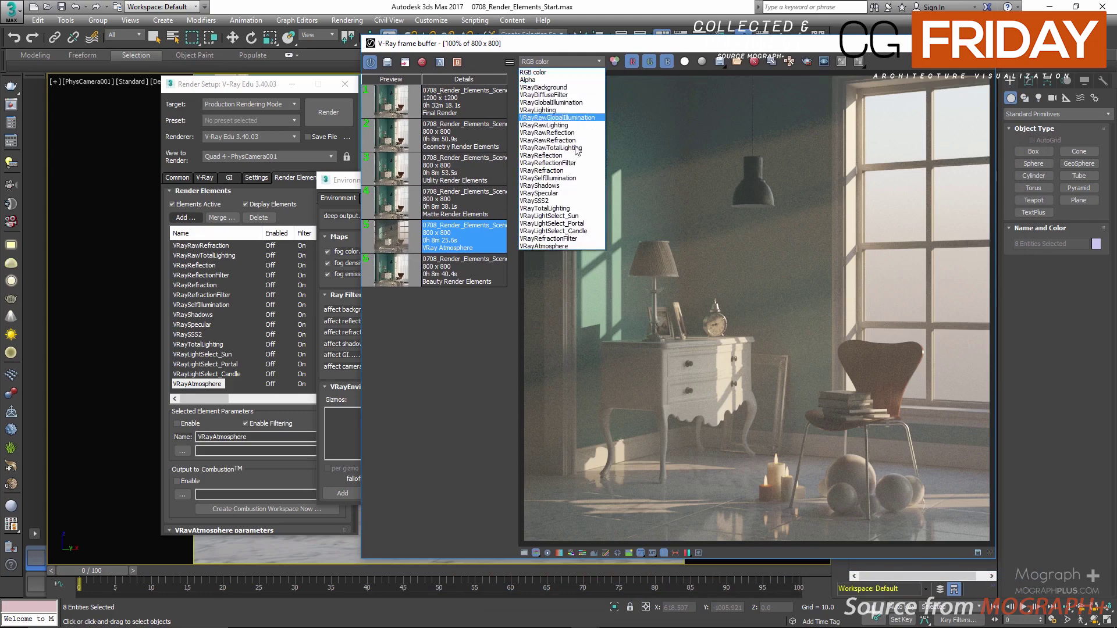
click(539, 246)
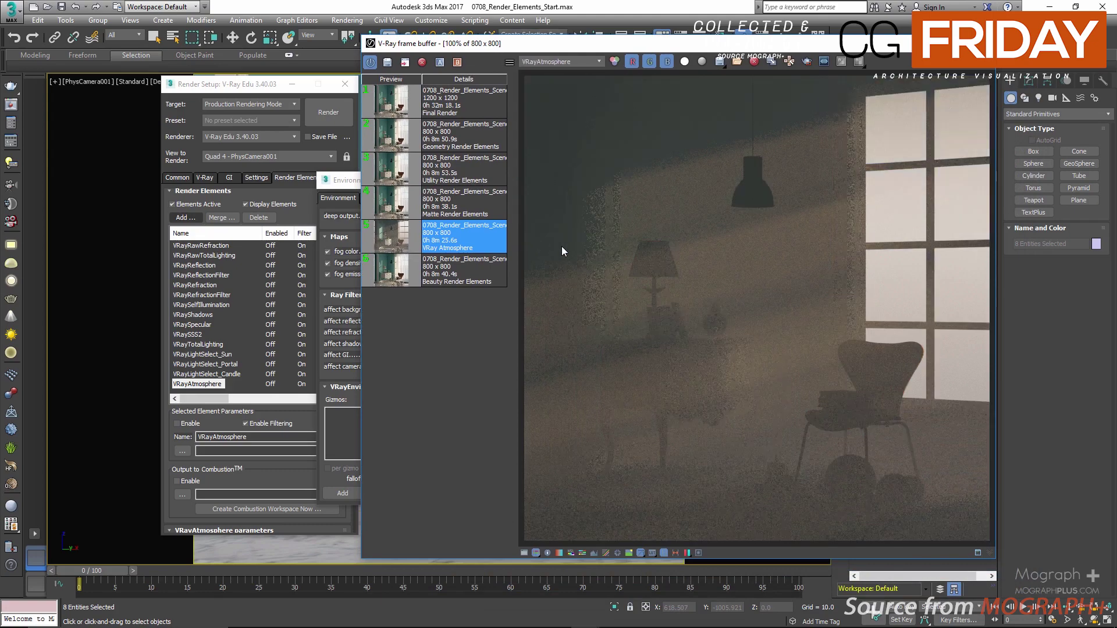
click(540, 62)
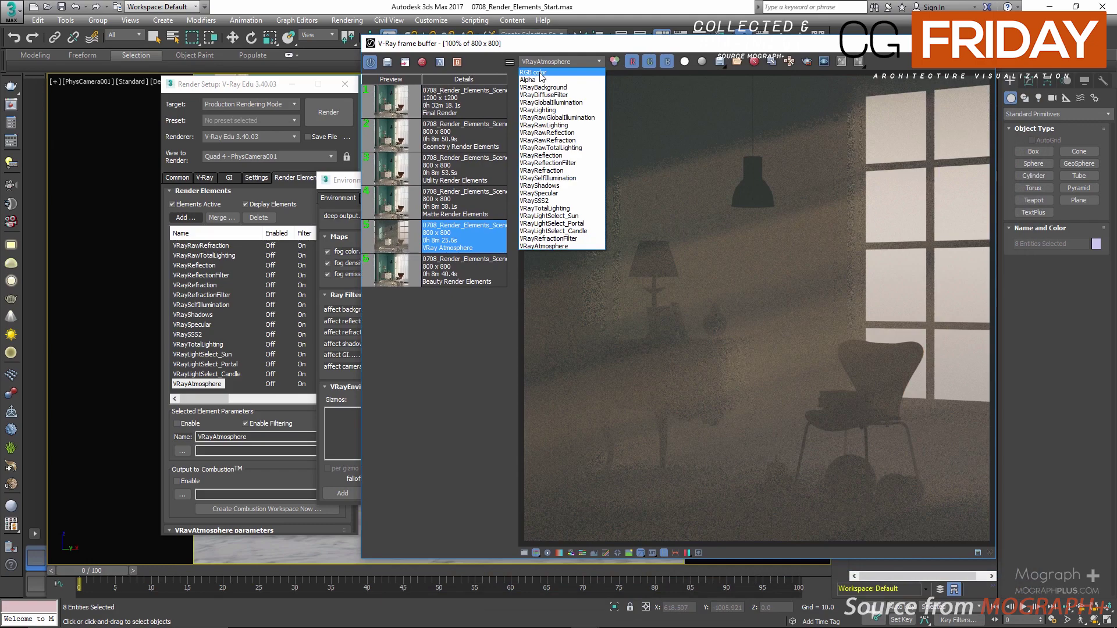
click(532, 72)
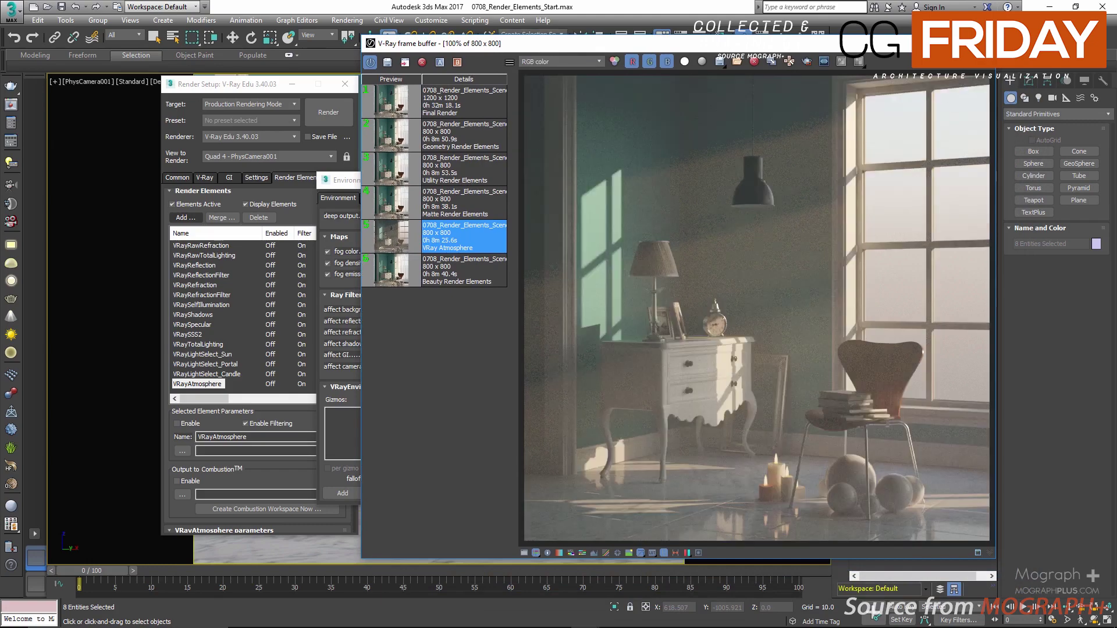
- Close the frame buffer and unhide the Curtain01 group
click(982, 44)
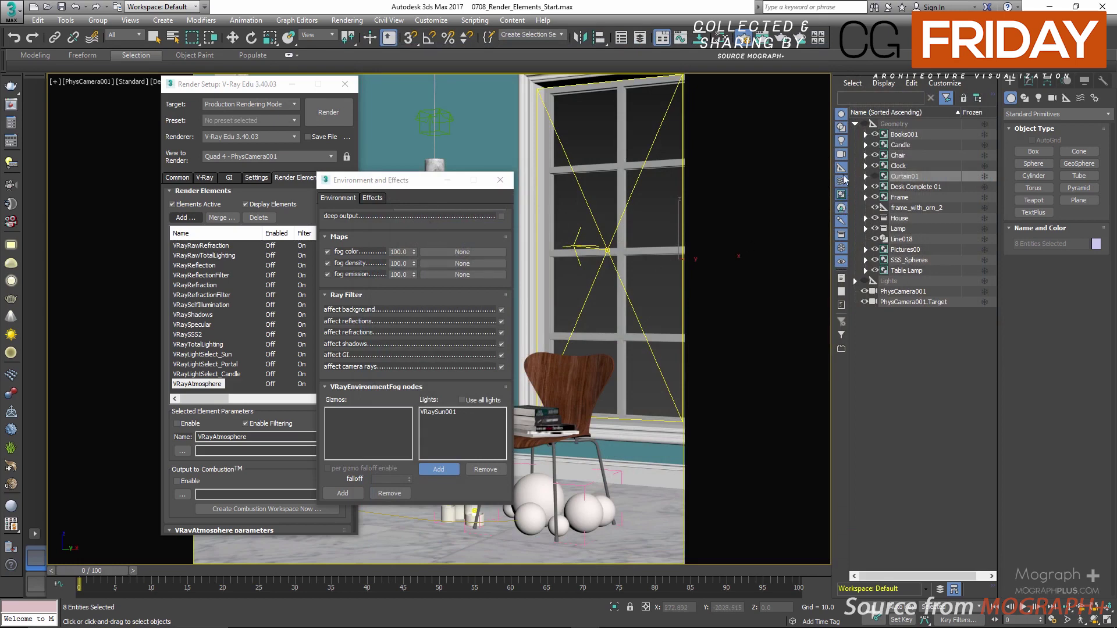
click(866, 176)
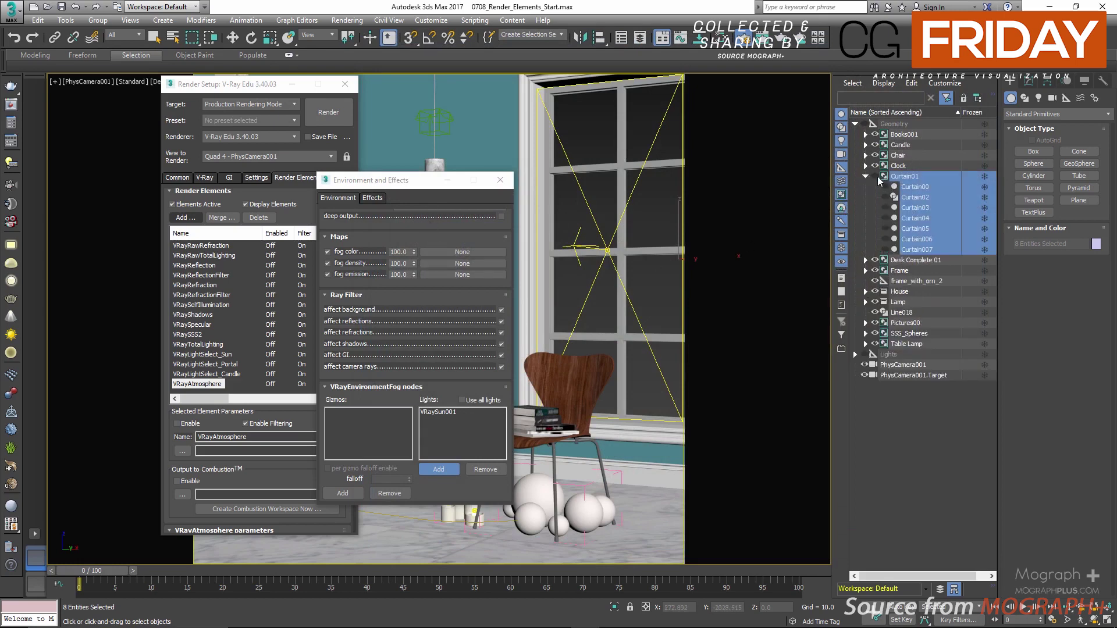
click(875, 177)
click(868, 176)
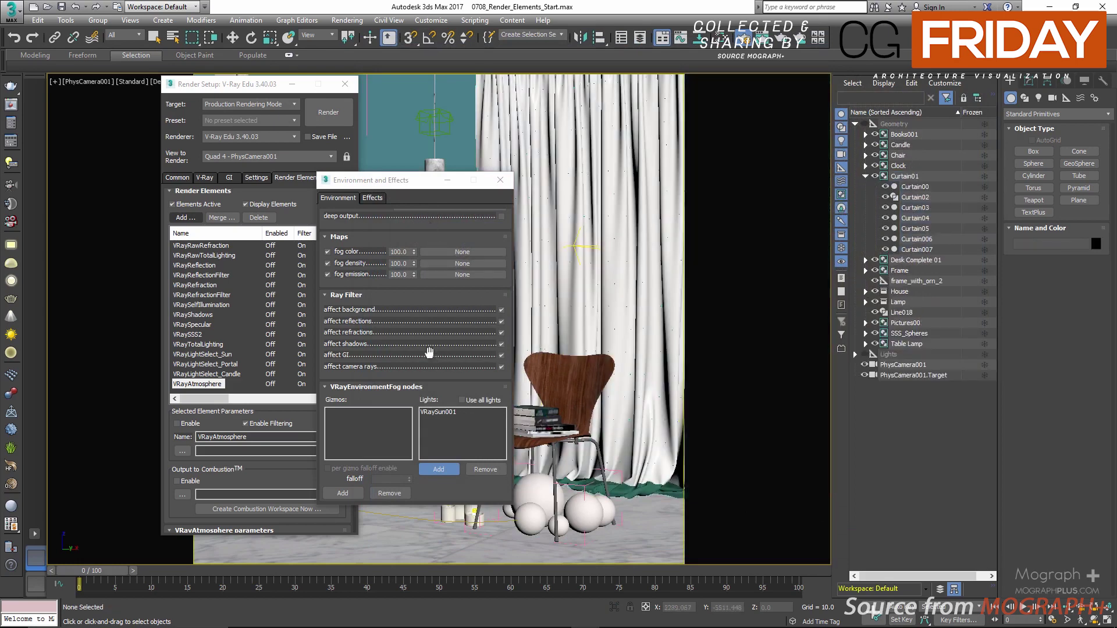
- Remove the VRayAtmosphere element from the render elements and reopen the V-Ray frame buffer beside the render settings
scroll(430, 299, up, 10)
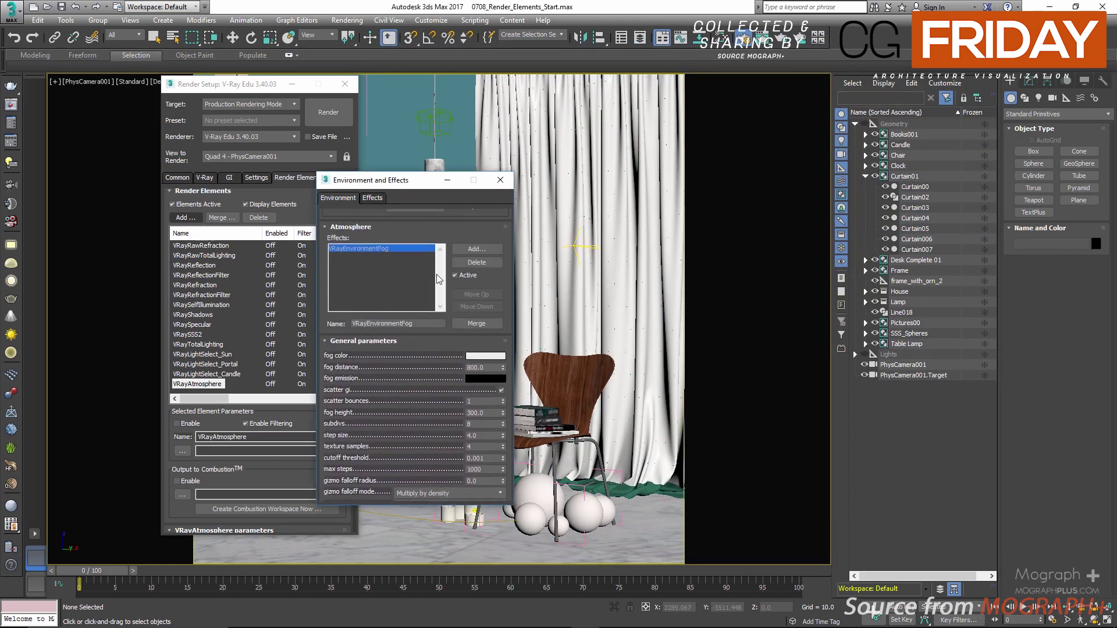
click(501, 182)
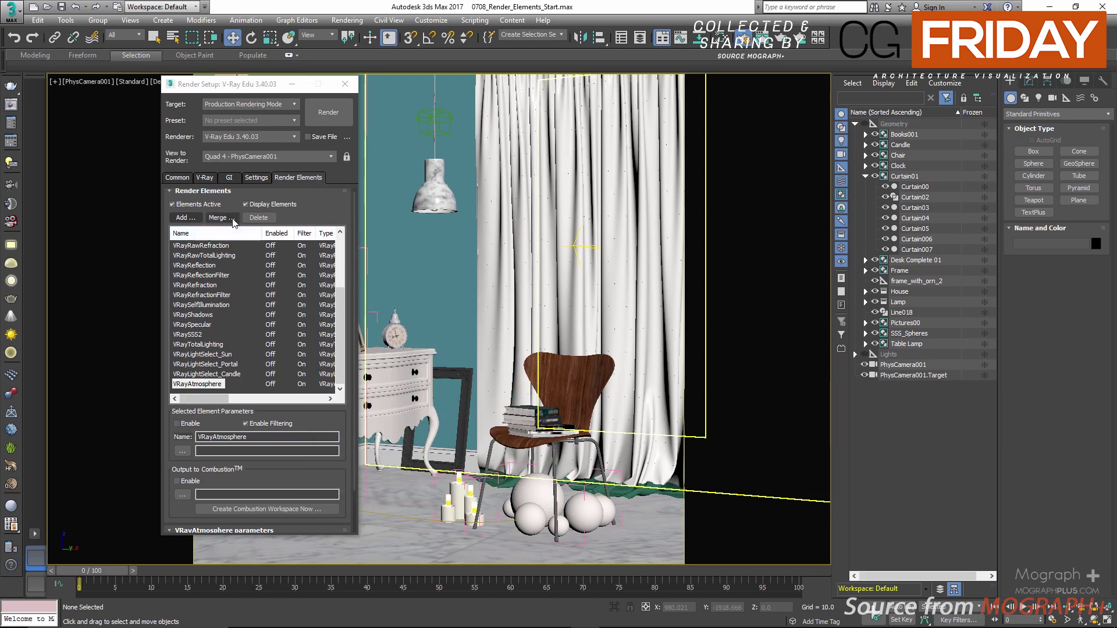
click(259, 218)
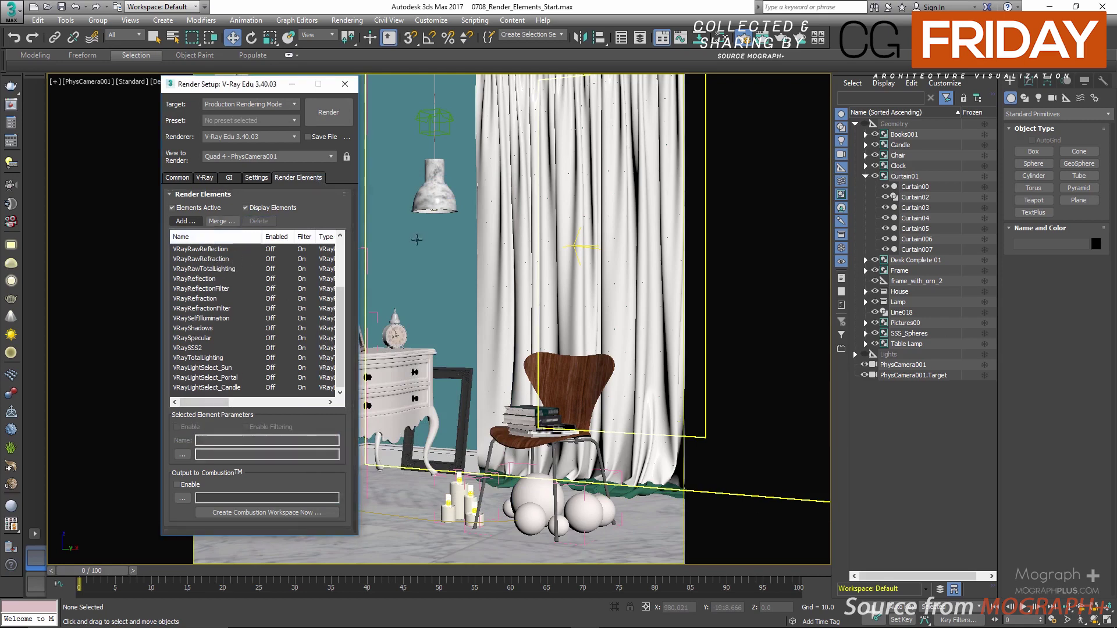
click(10, 105)
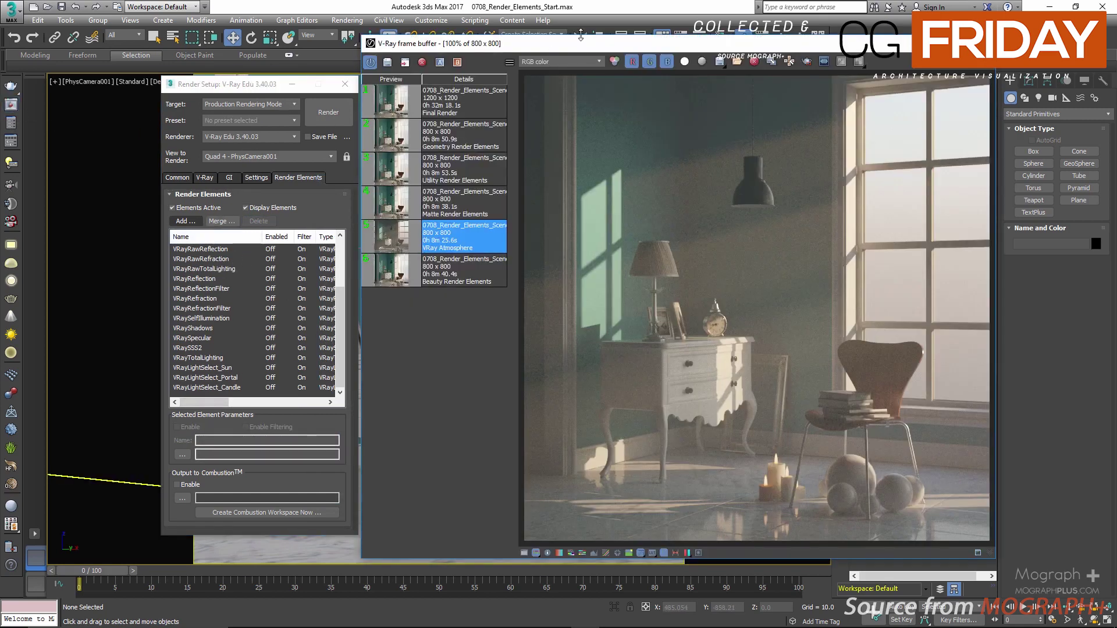
drag(609, 49, 625, 42)
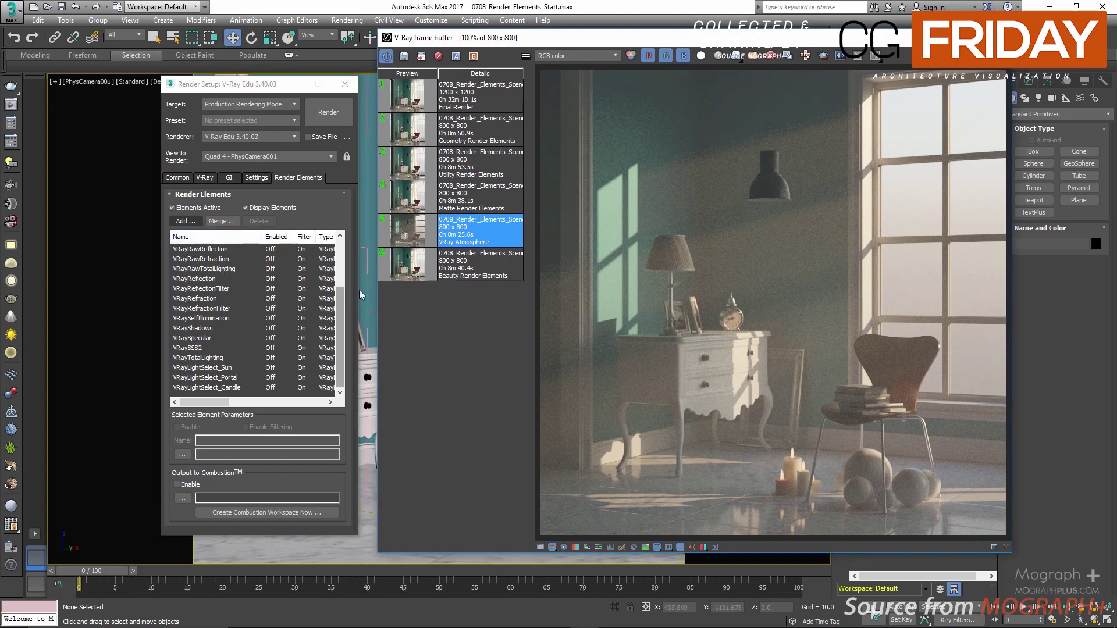
- Add the MultiMatteElement, VRayMtlID, VRayObjectID, VRayRenderID and VRayWireColor render elements together
click(184, 222)
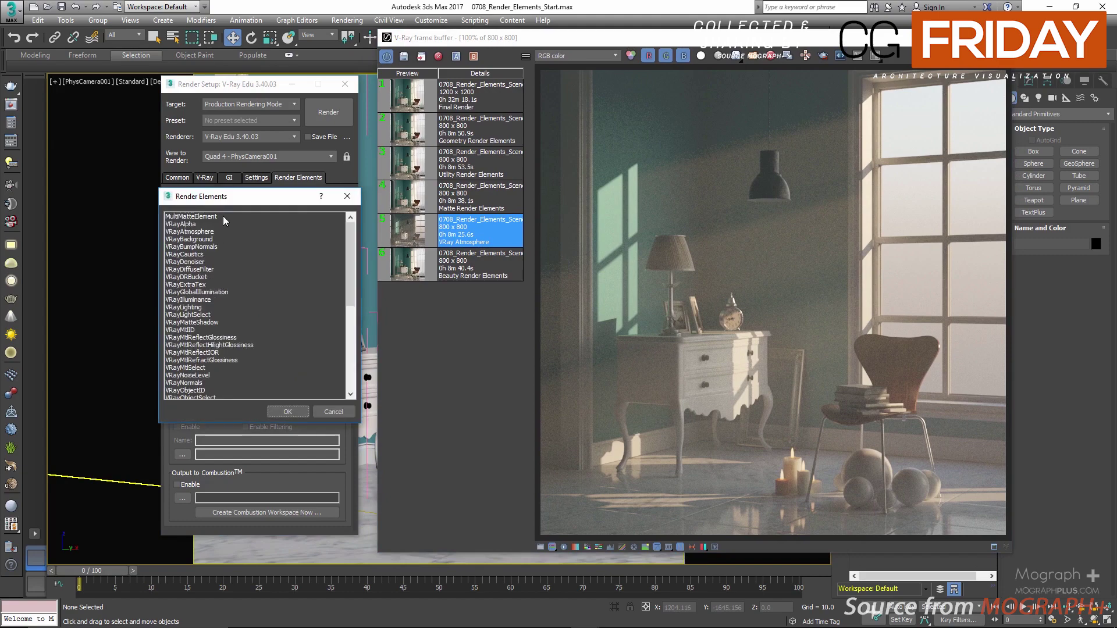
click(221, 217)
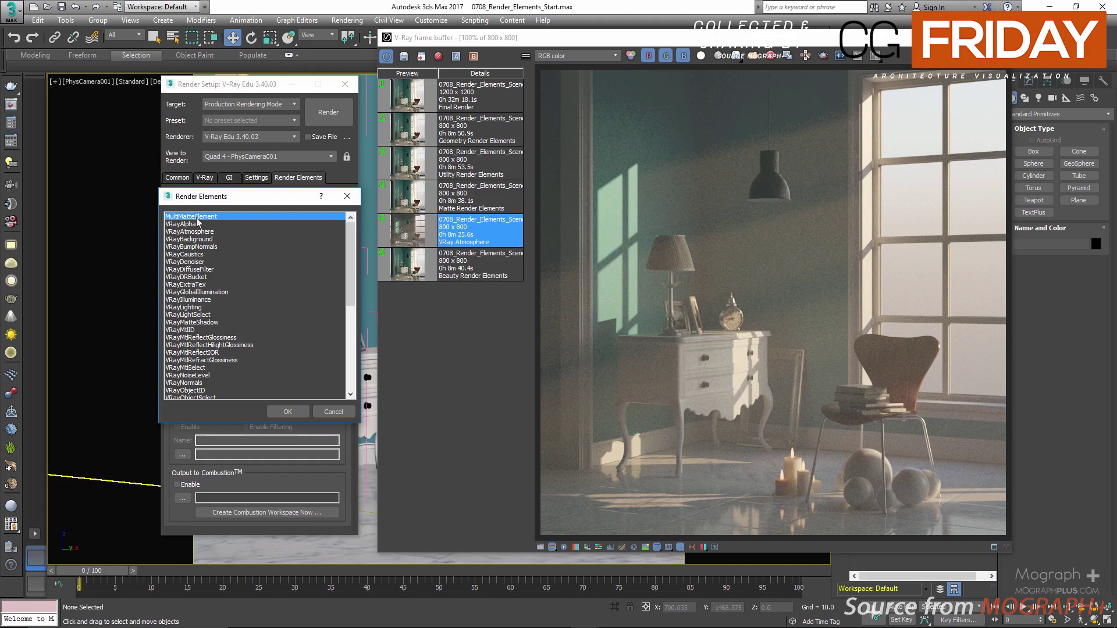
ctrl+click(191, 330)
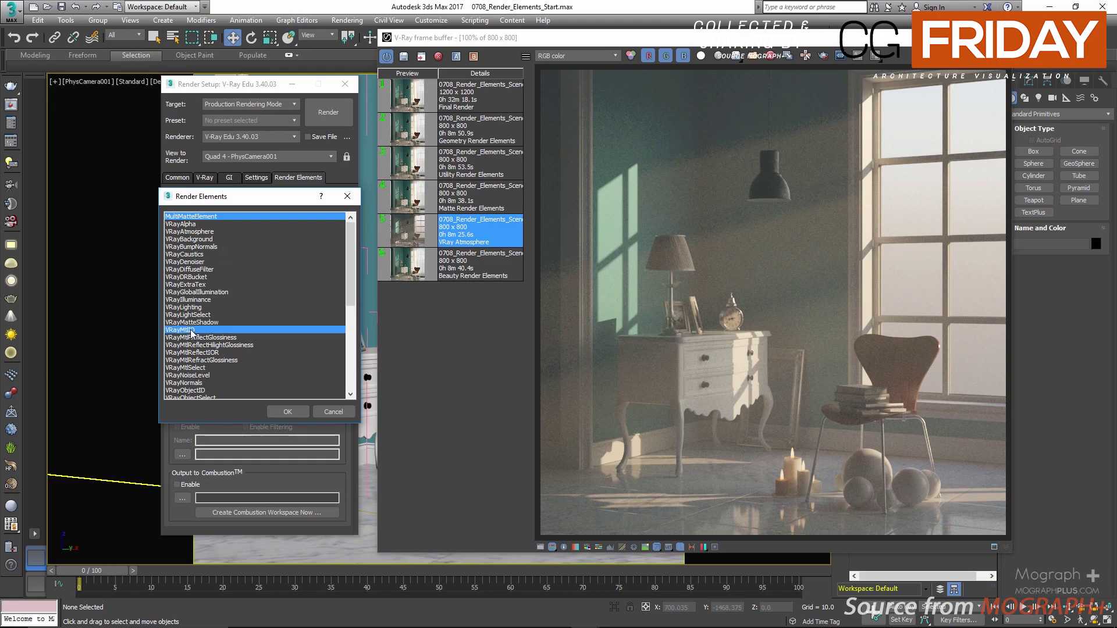
scroll(224, 284, down, 5)
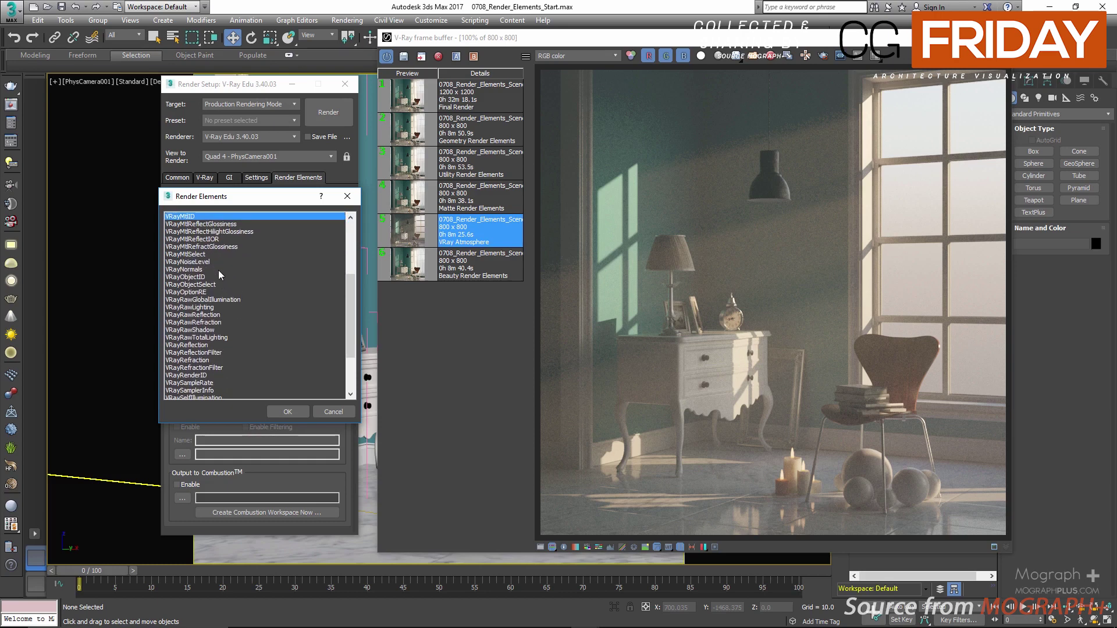
ctrl+click(197, 277)
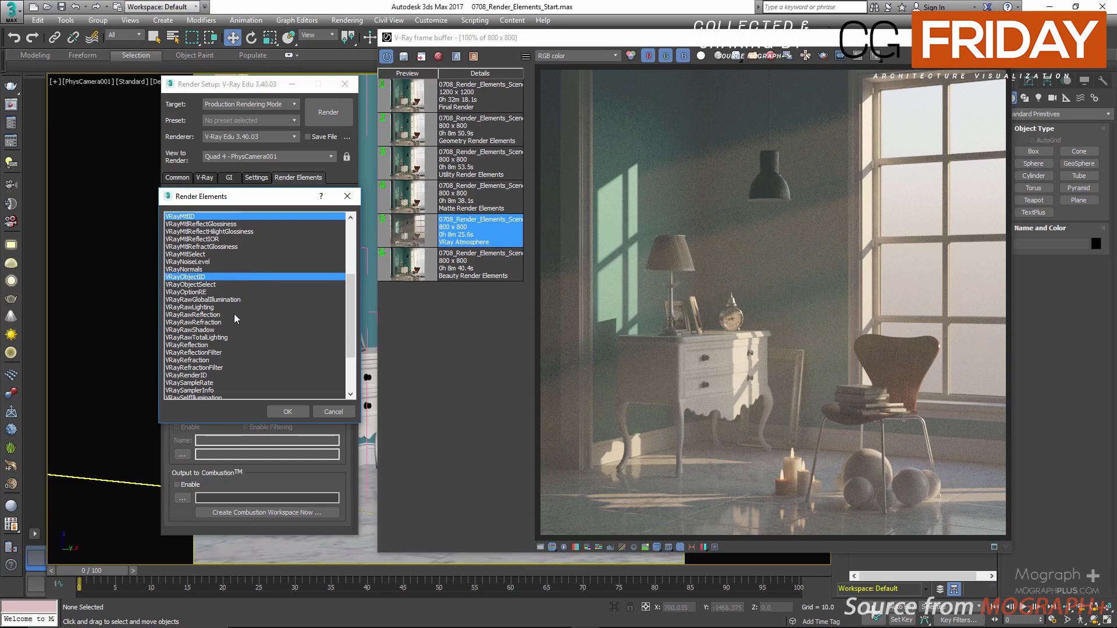
ctrl+click(208, 375)
scroll(239, 319, down, 3)
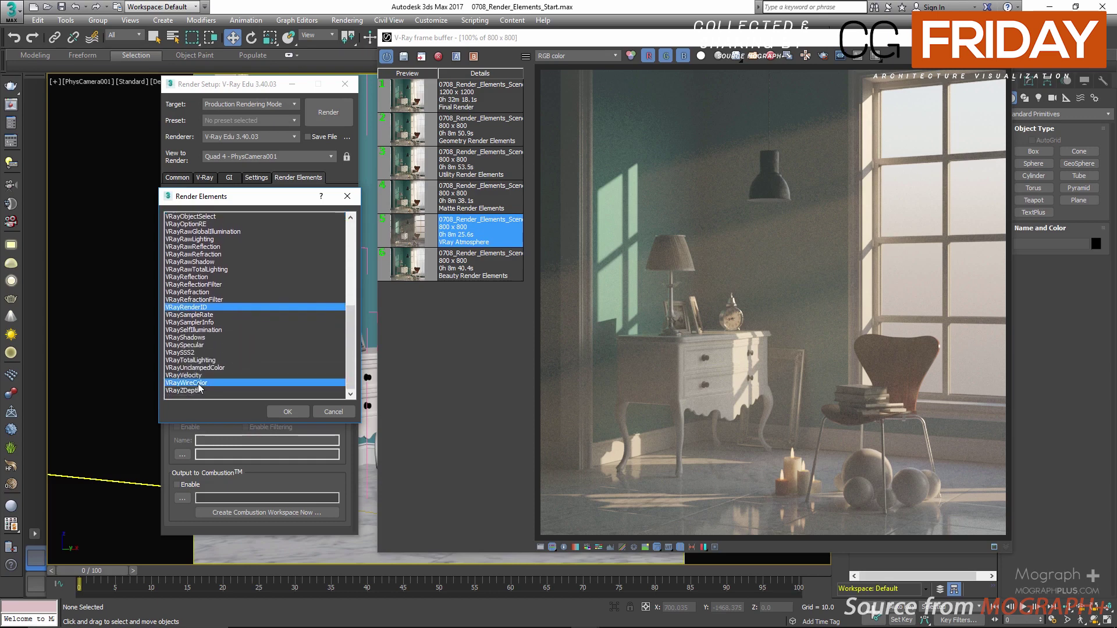
scroll(206, 372, up, 3)
scroll(221, 335, up, 5)
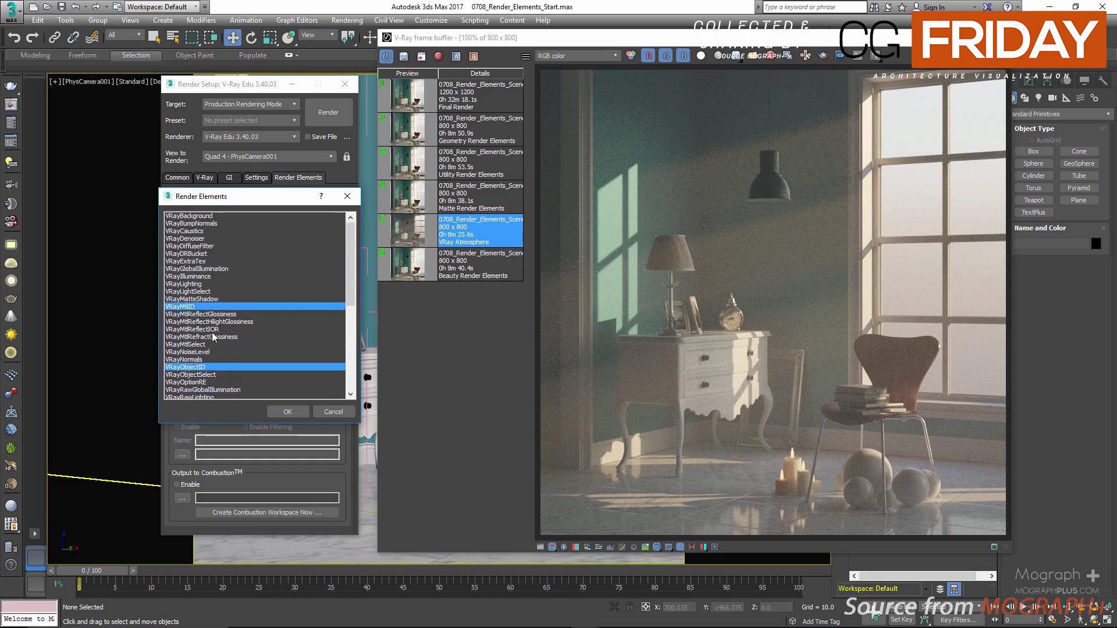
click(286, 411)
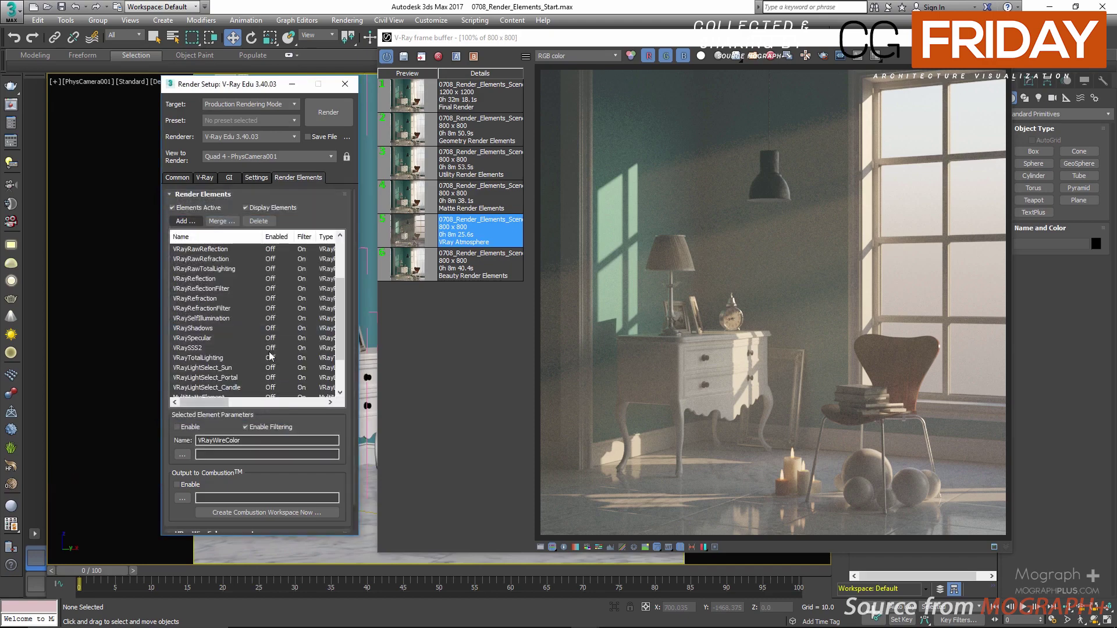
- Rename the MultiMatteElement render element to MultiMatteElement_01
scroll(342, 331, down, 2)
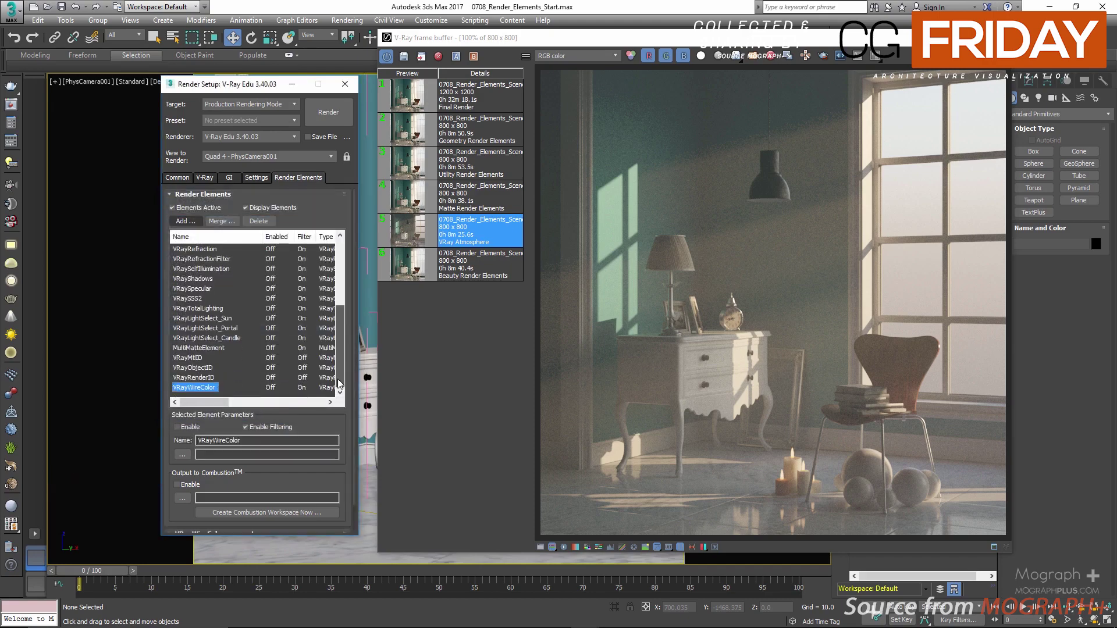
click(208, 349)
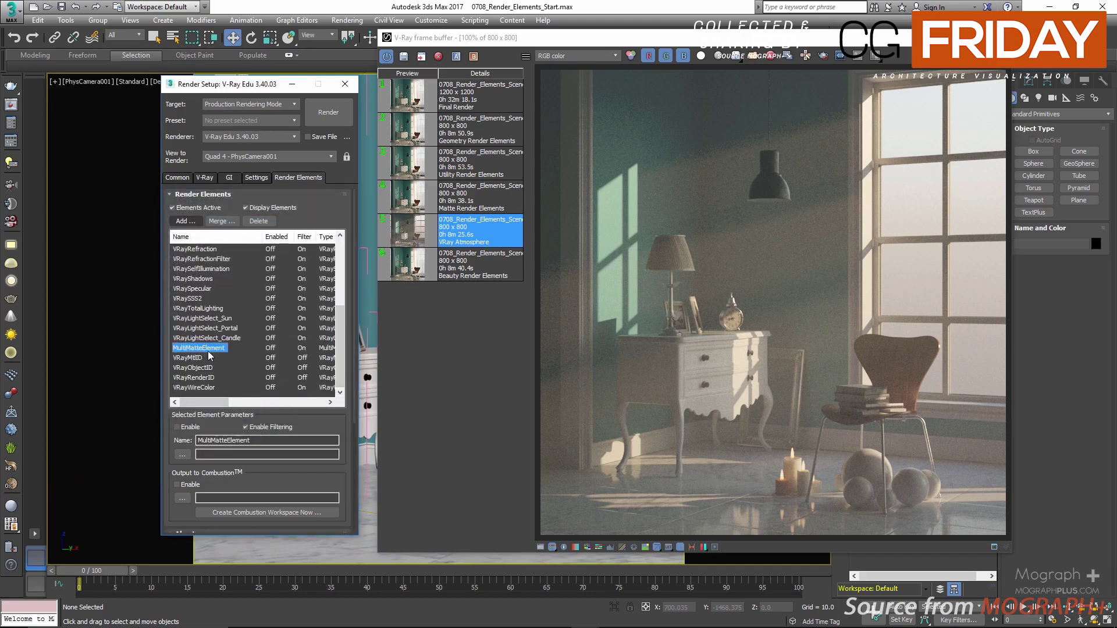
click(267, 440)
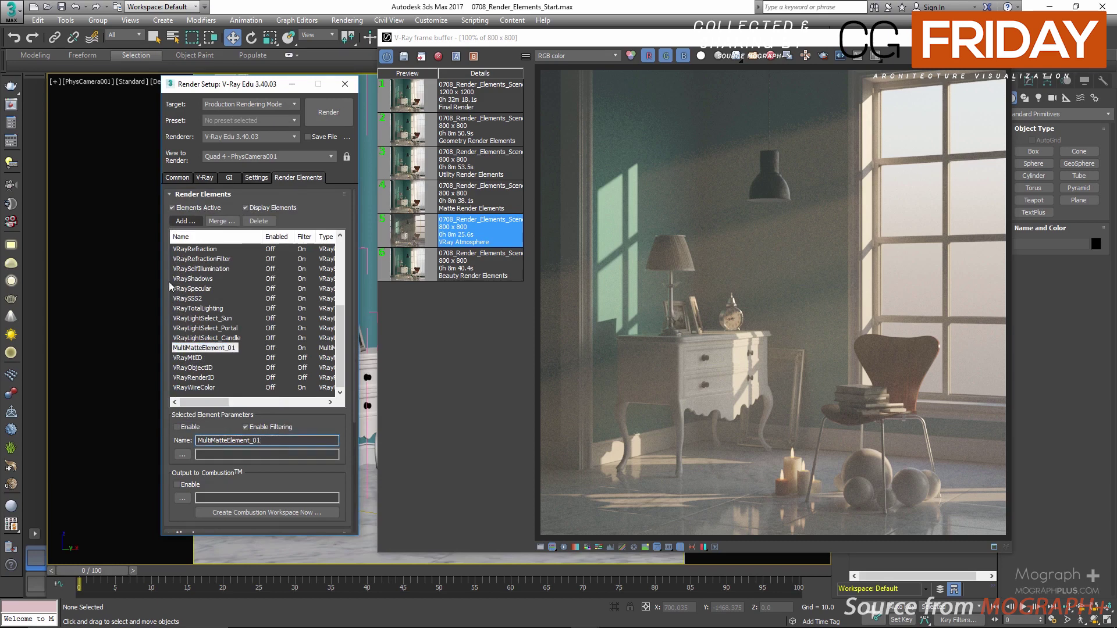
- Add a second MultiMatteElement to the render elements
click(192, 220)
double_click(192, 218)
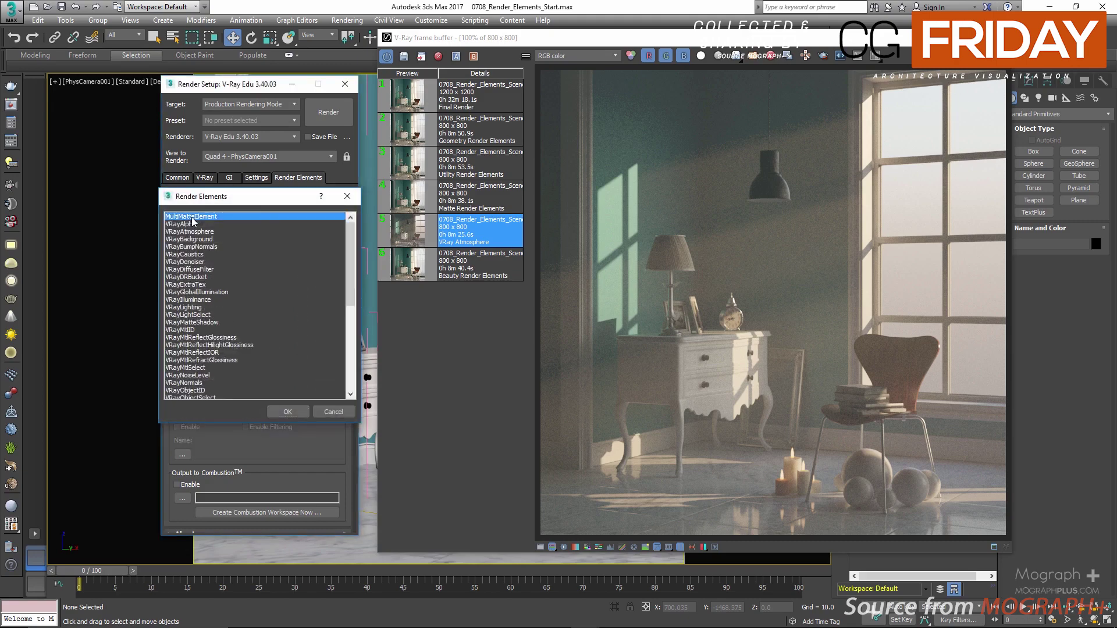
scroll(344, 349, down, 1)
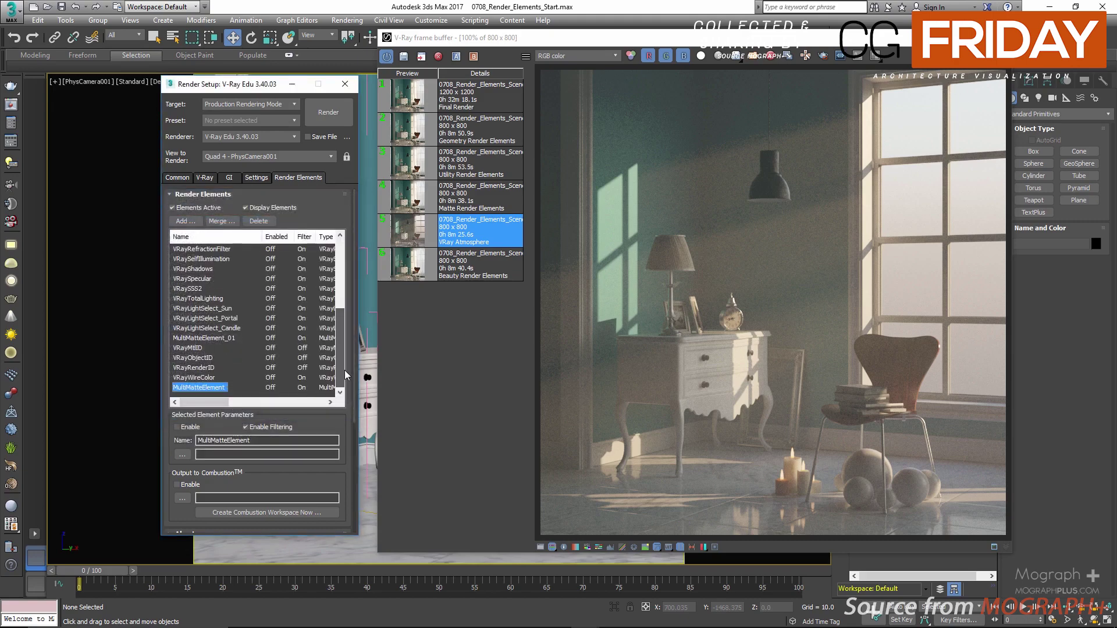
- Rename the second MultiMatteElement as MultiMatteElement_02 and set its red, green and blue buffer IDs to 4, 5 and 6
click(282, 441)
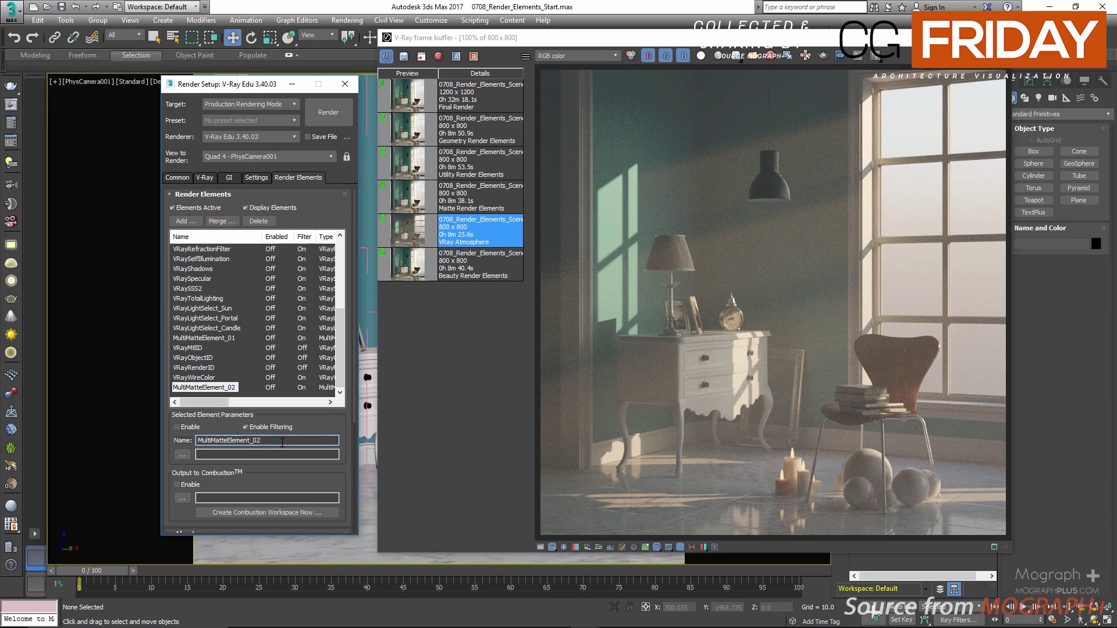
drag(288, 421, 303, 221)
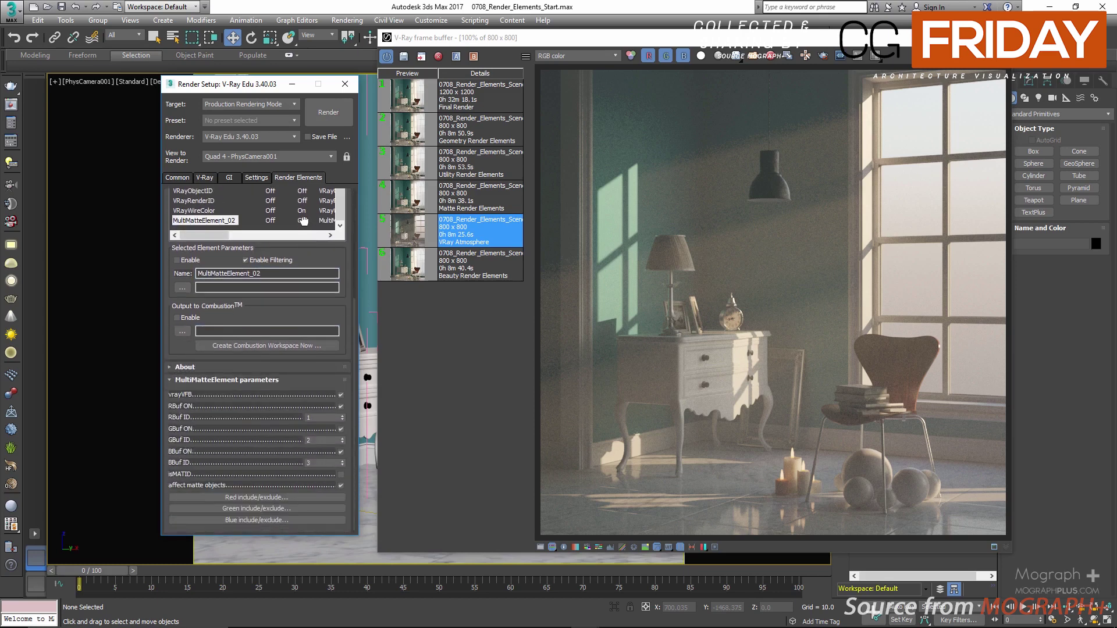
scroll(304, 221, up, 2)
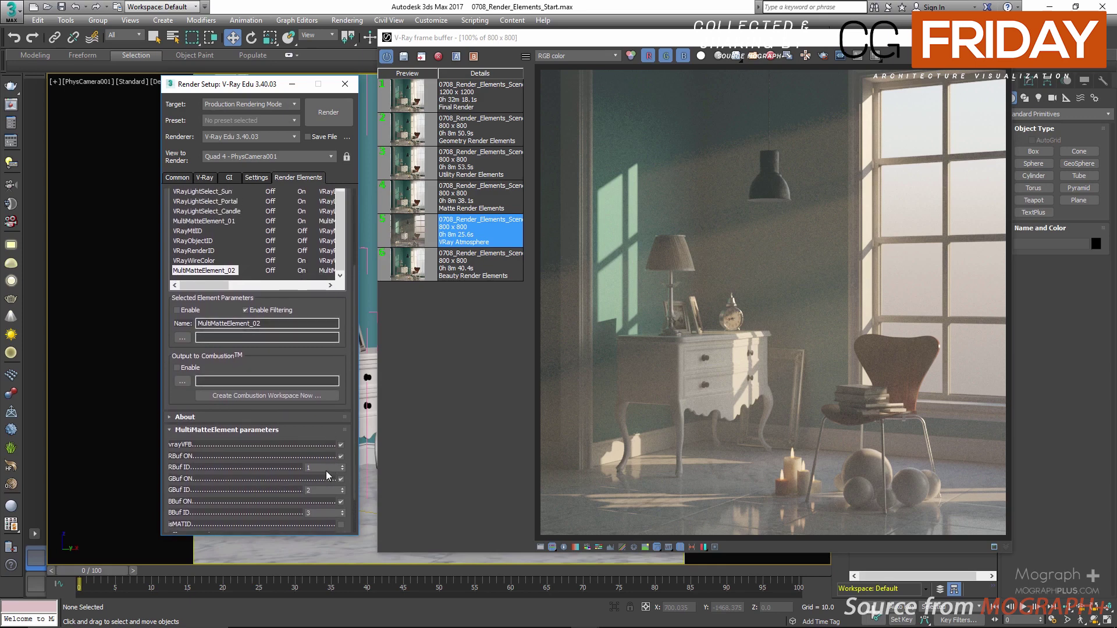
double_click(323, 467)
text(4)
double_click(323, 492)
text(5)
key(Tab)
scroll(280, 379, down, 3)
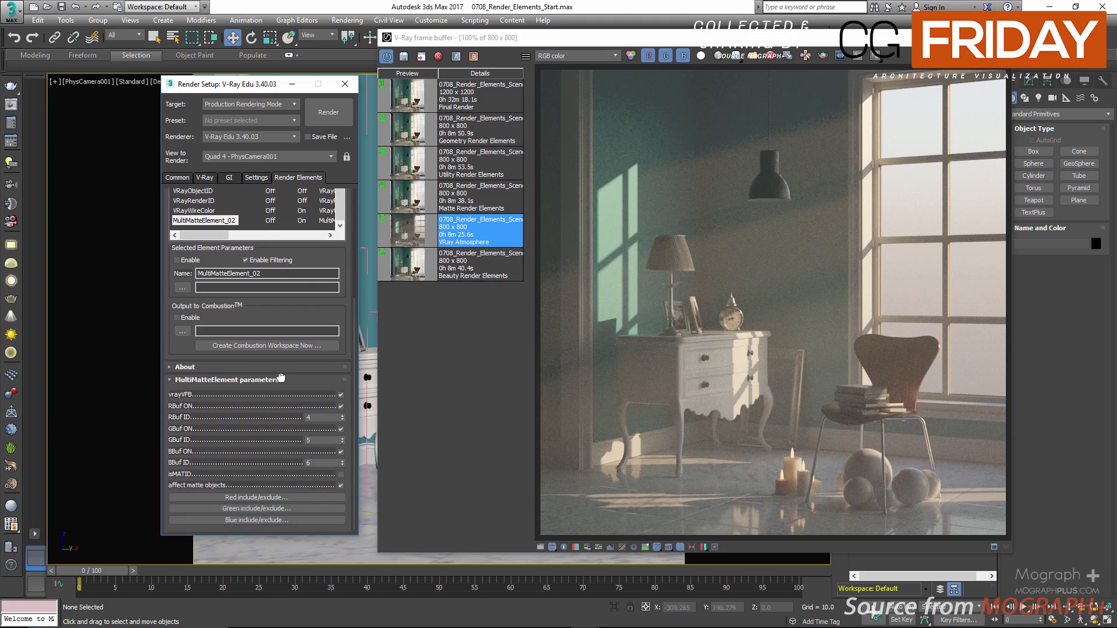
scroll(281, 378, up, 5)
scroll(220, 417, down, 3)
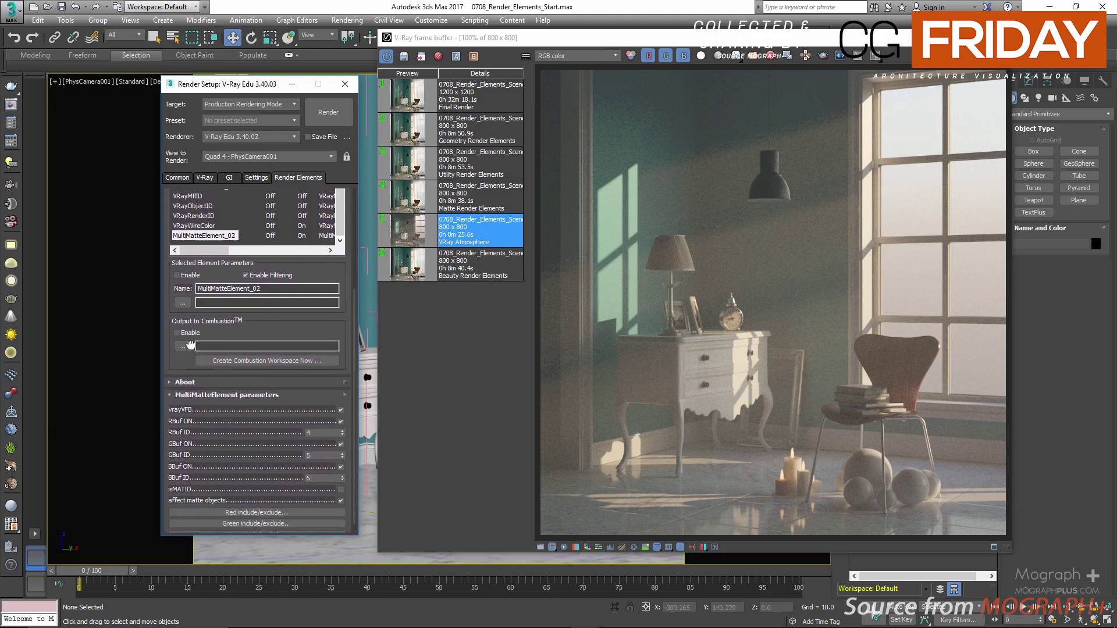
scroll(186, 370, up, 5)
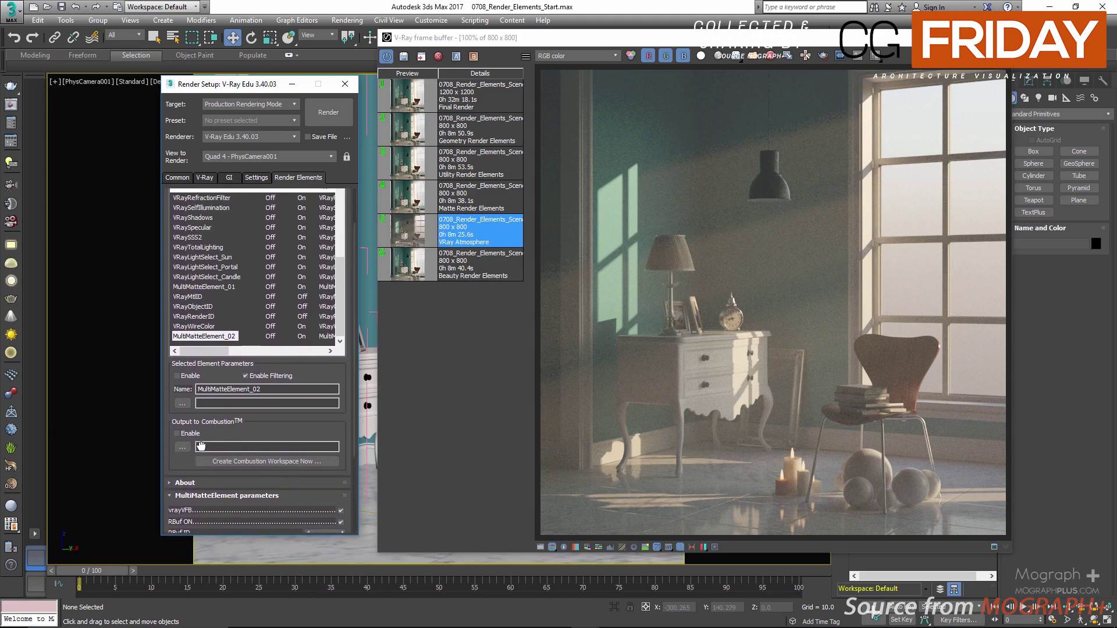
- Load the saved Matte Render Elements render in the frame buffer and display its VRayObjectID pass
click(409, 198)
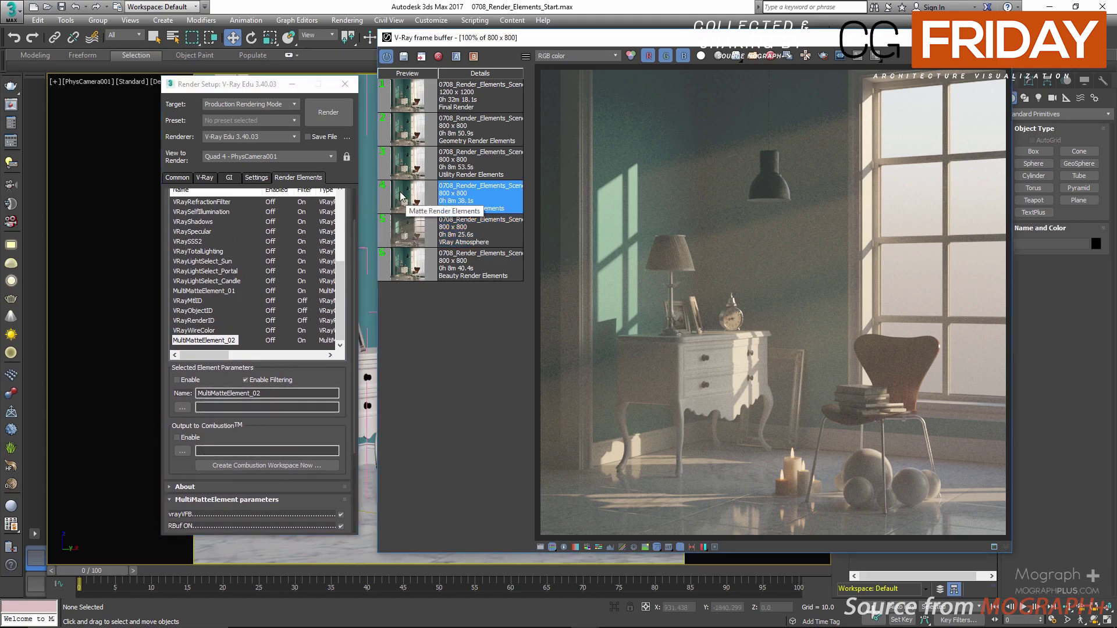
double_click(401, 196)
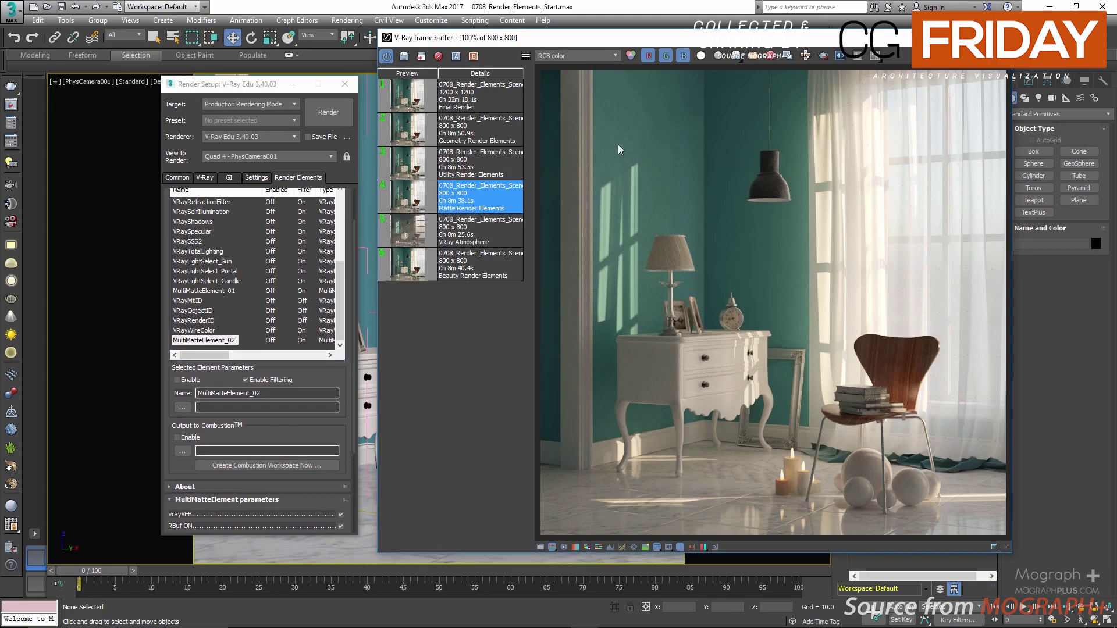
click(592, 57)
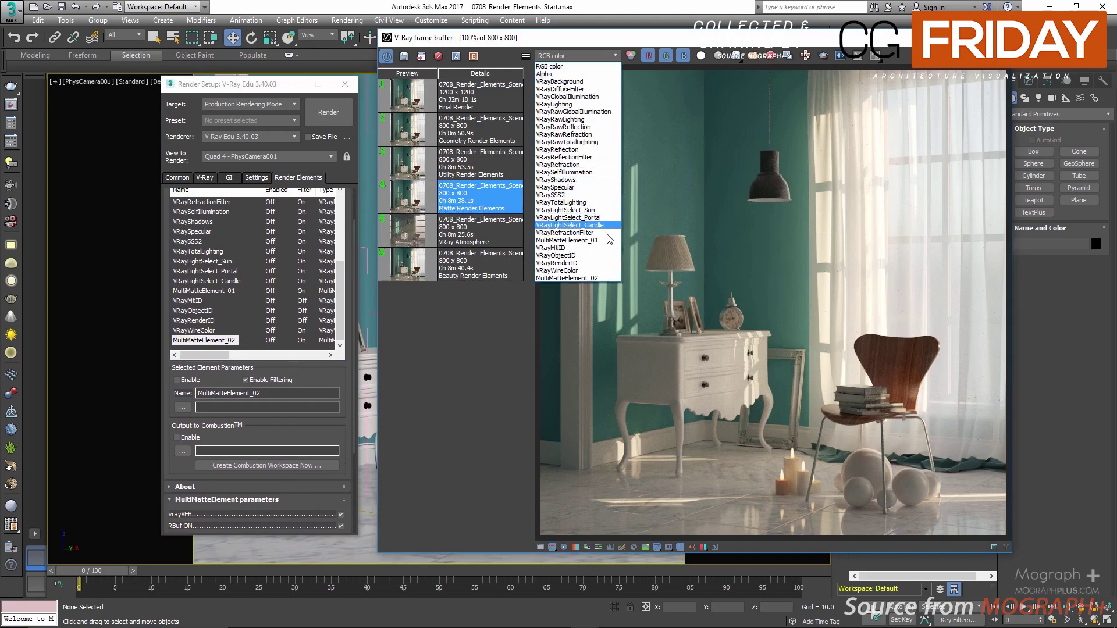
click(609, 256)
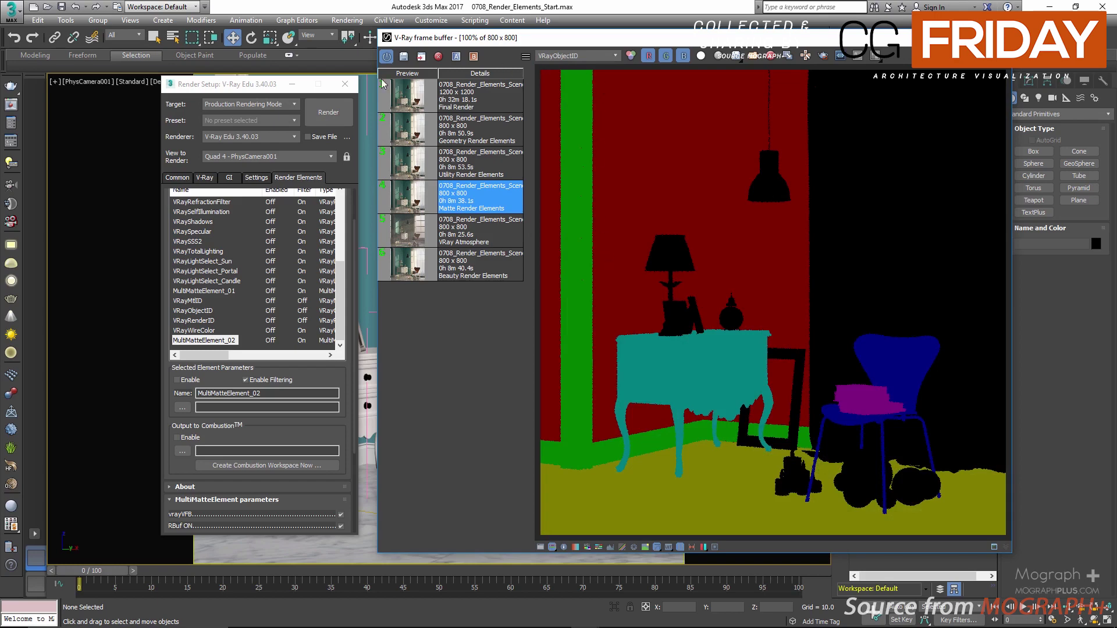
- Uncover the viewport beside the frame buffer and check the wall's G-Buffer Object ID in its object properties
drag(262, 88, 131, 89)
drag(543, 43, 636, 48)
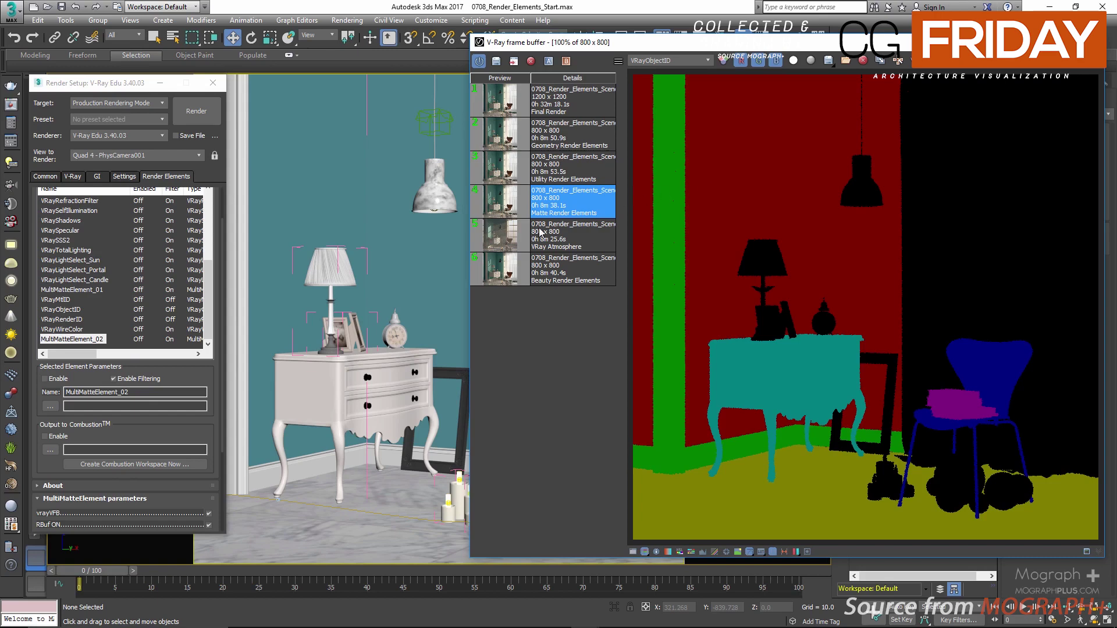
click(314, 185)
right_click(314, 185)
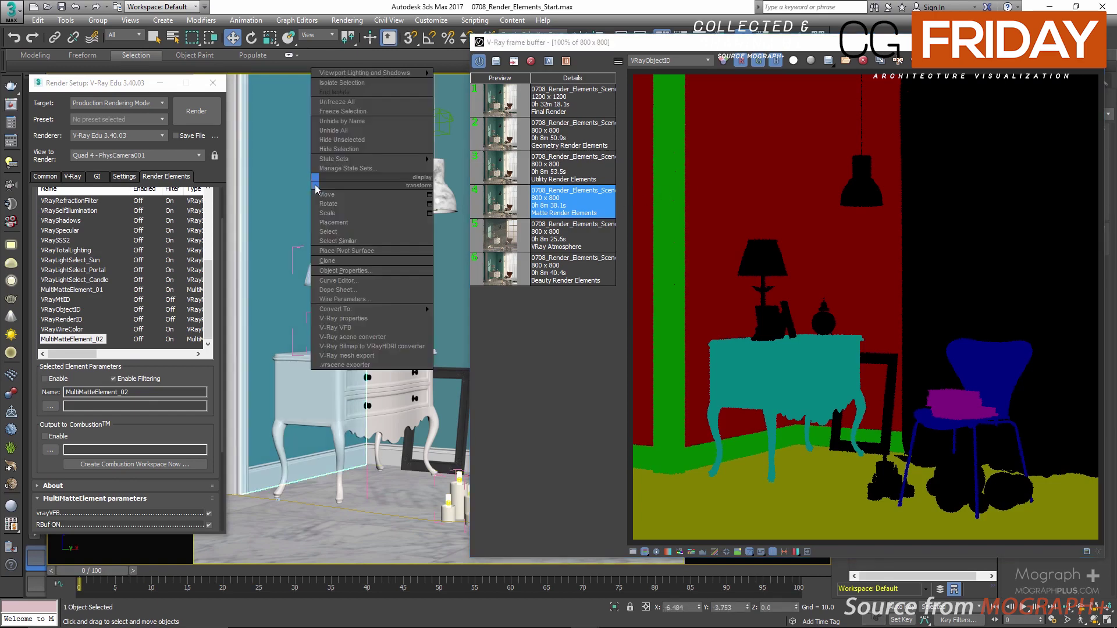
click(384, 272)
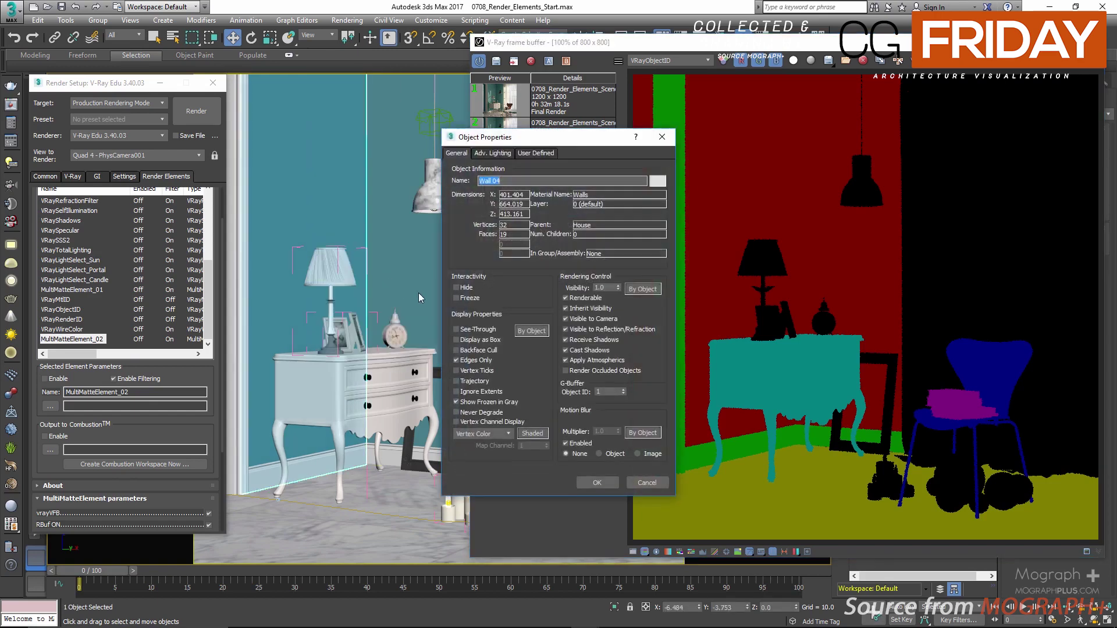
double_click(605, 392)
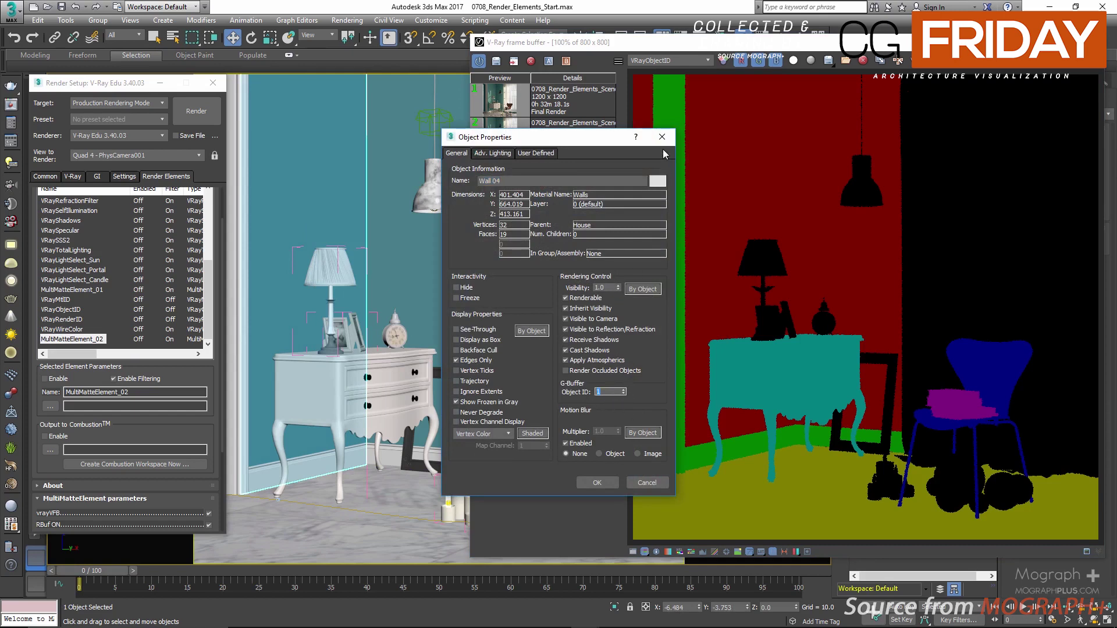
click(662, 137)
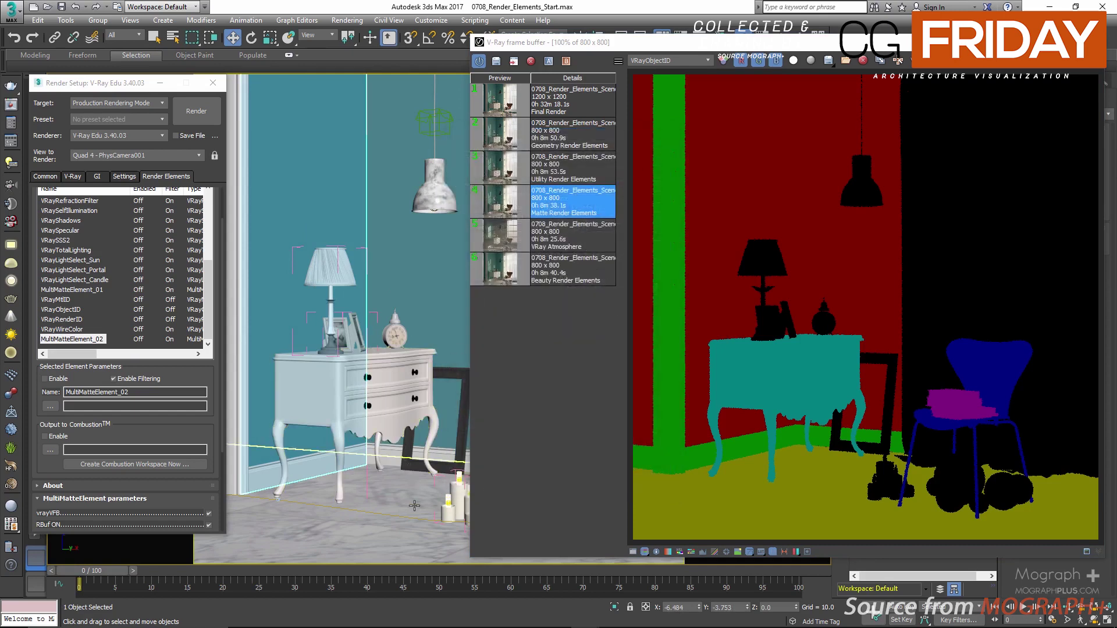
- Check the floor's G-Buffer Object ID in its object properties and close them without changes
click(369, 513)
click(365, 444)
right_click(365, 443)
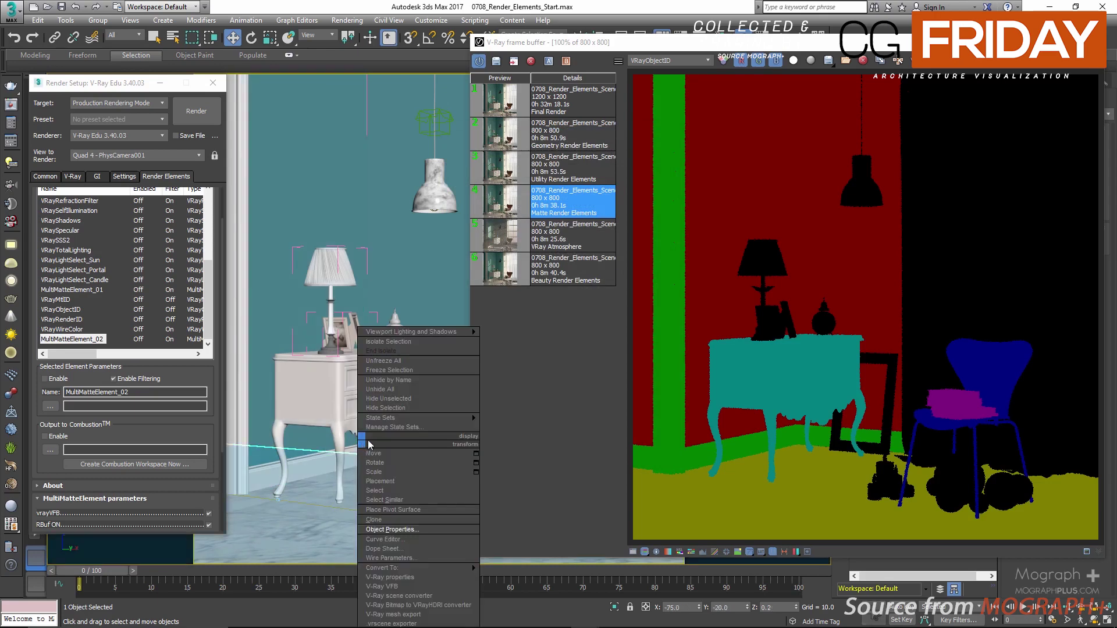
click(426, 530)
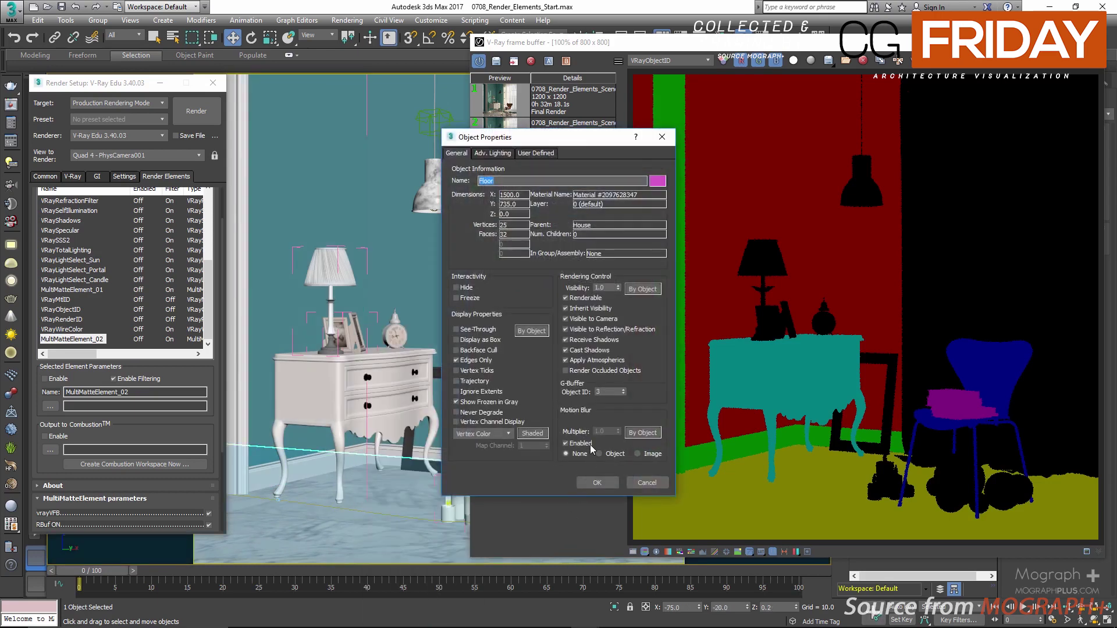
click(662, 137)
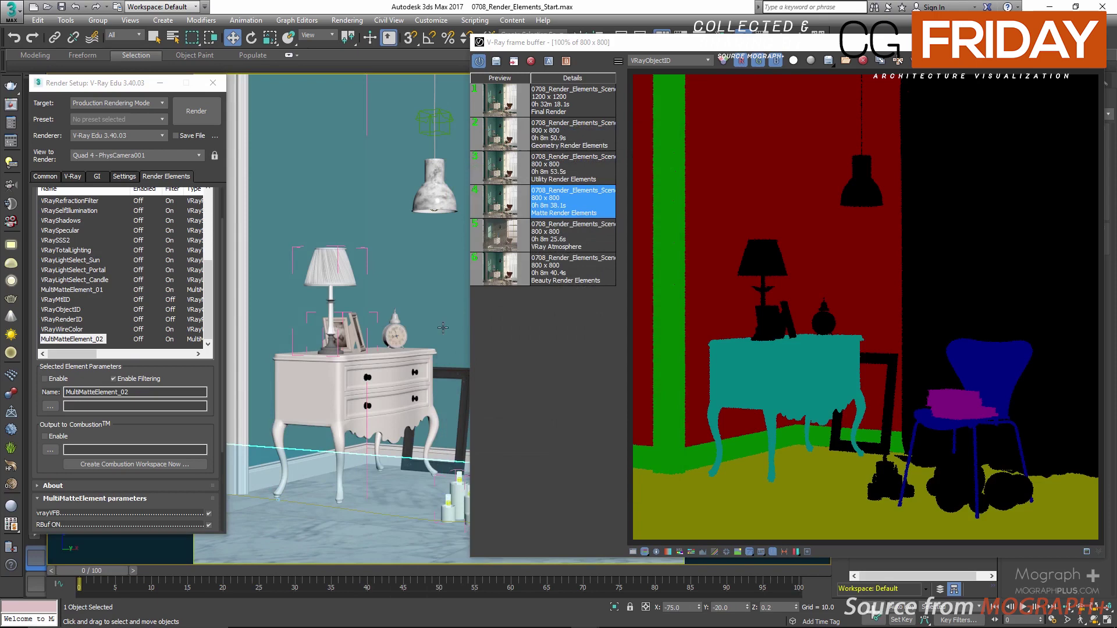
- Check the desk's G-Buffer Object ID in its object properties and close them without changes
click(356, 383)
right_click(343, 381)
click(378, 466)
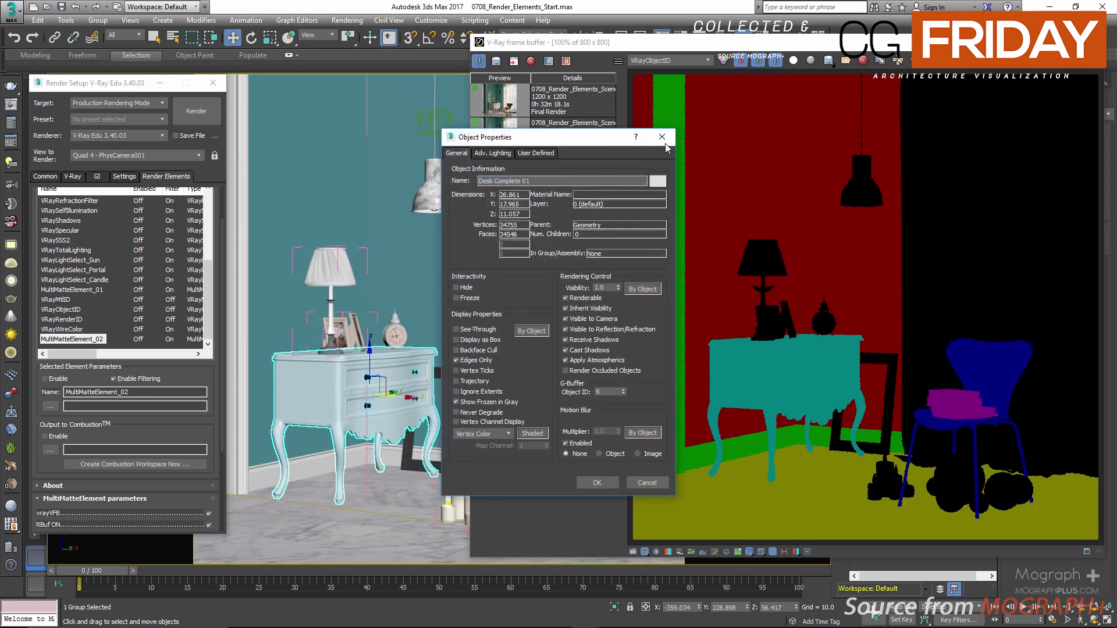
click(663, 139)
- Inspect the chair's G-Buffer Object ID in its object properties and compare it with the VRayObjectID pass
drag(614, 46, 781, 62)
click(555, 384)
right_click(553, 367)
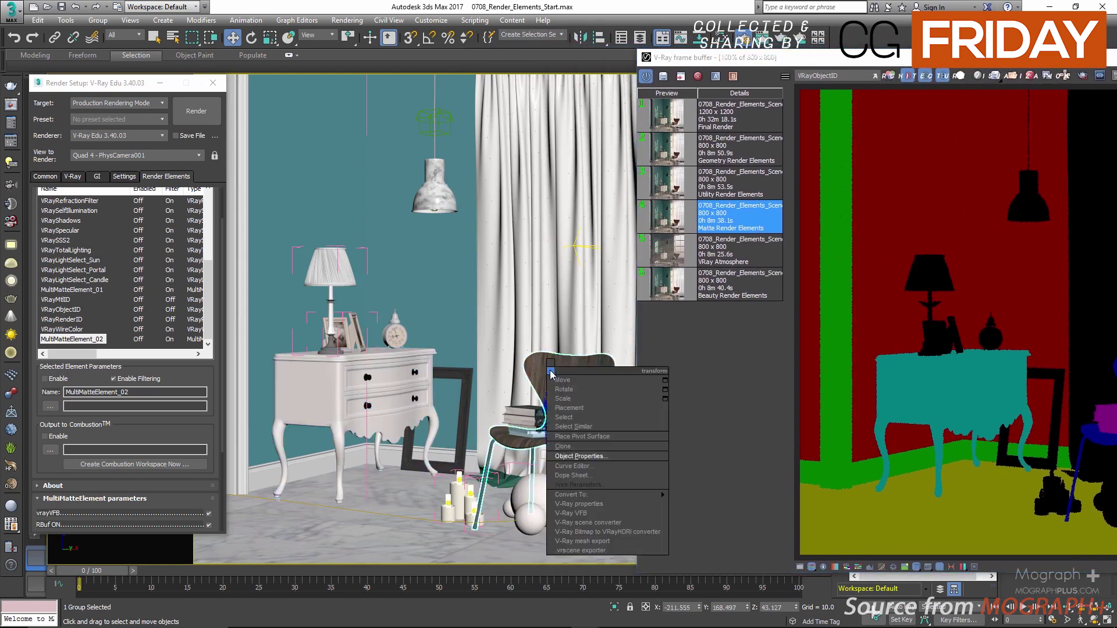
click(582, 456)
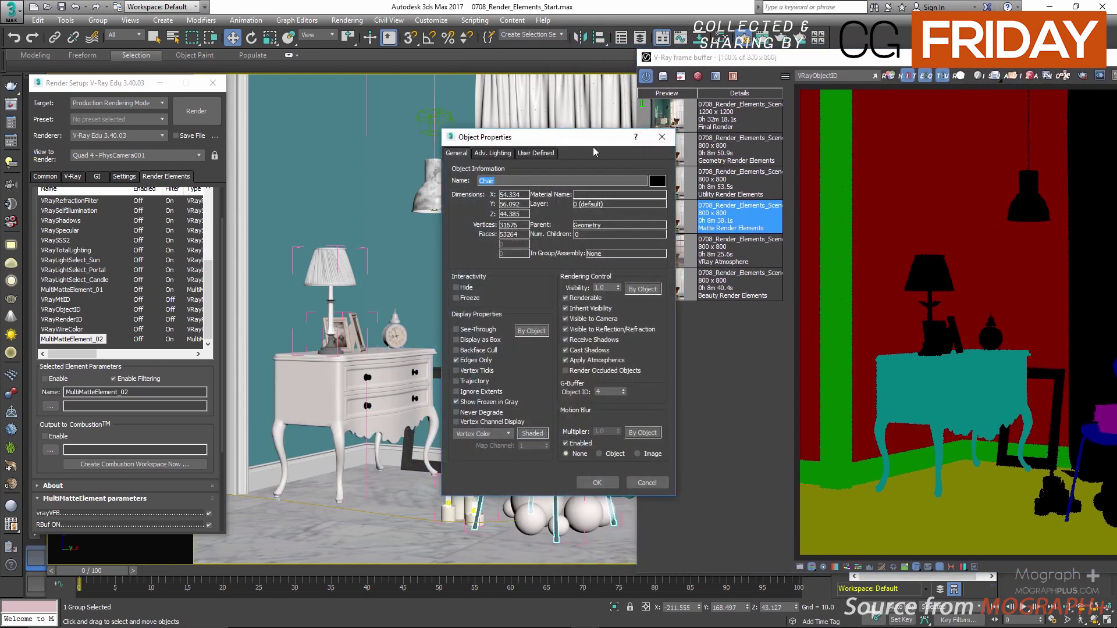
drag(543, 147, 463, 142)
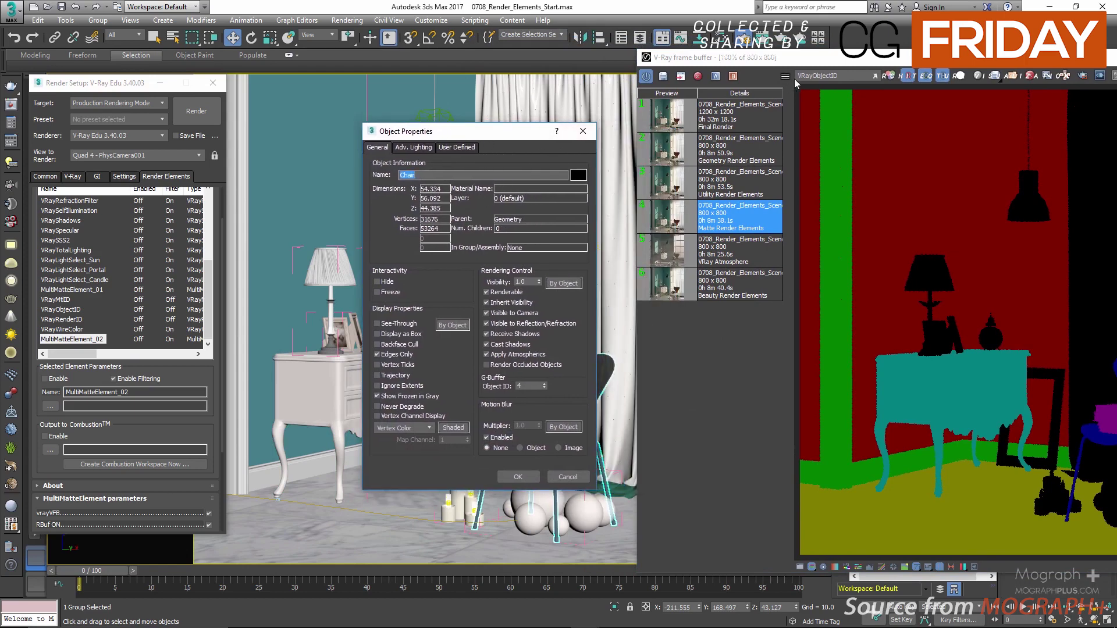
drag(773, 59, 587, 71)
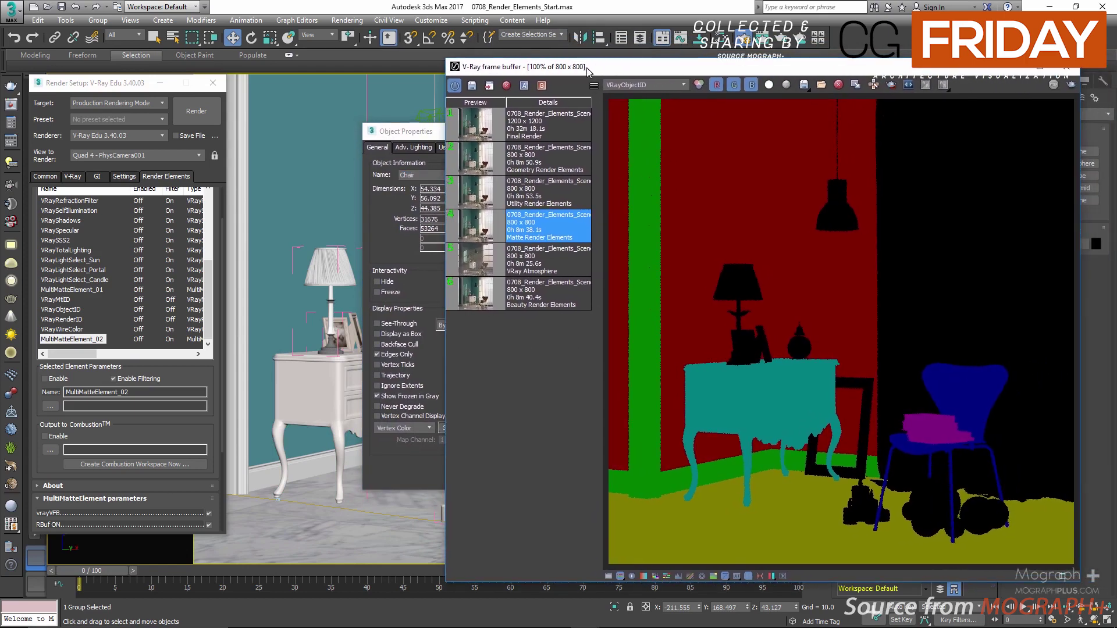
drag(410, 133, 264, 138)
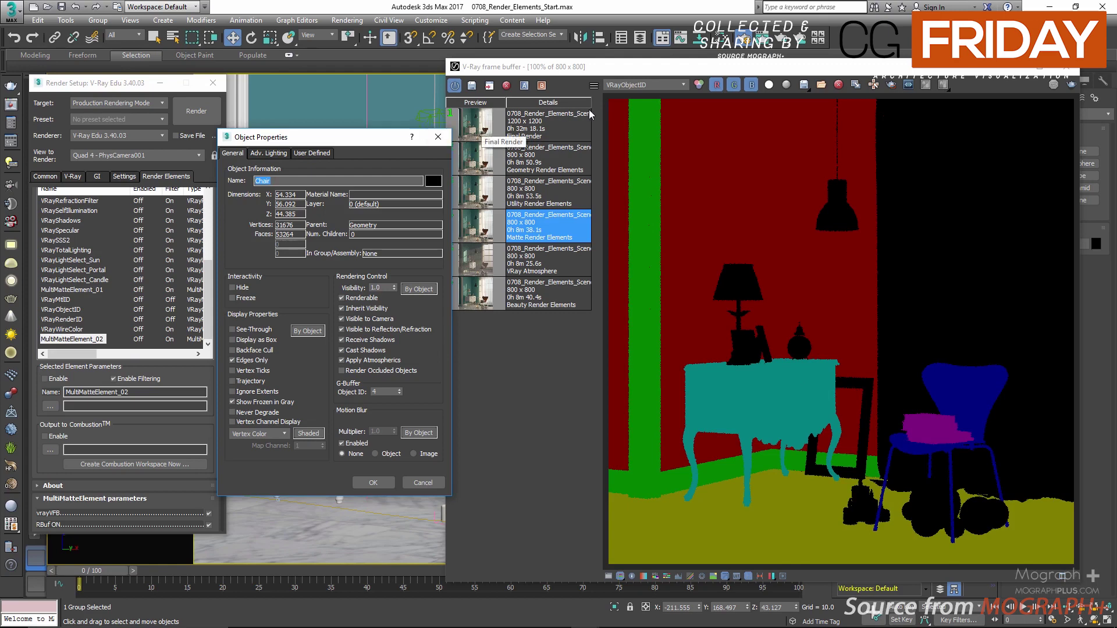
click(683, 85)
click(871, 220)
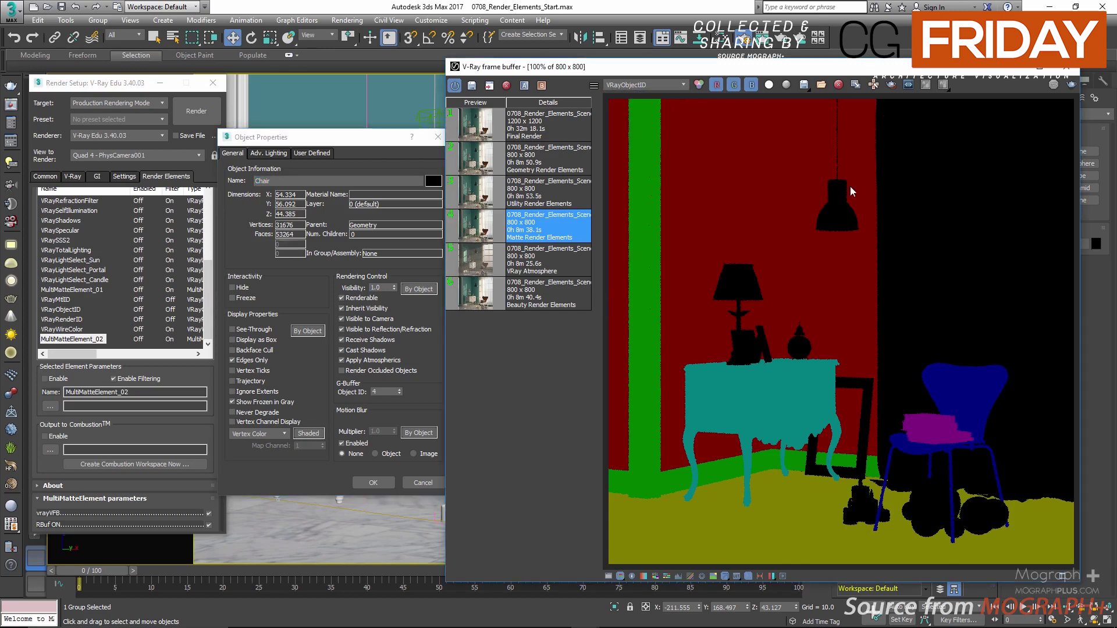
drag(391, 143, 373, 239)
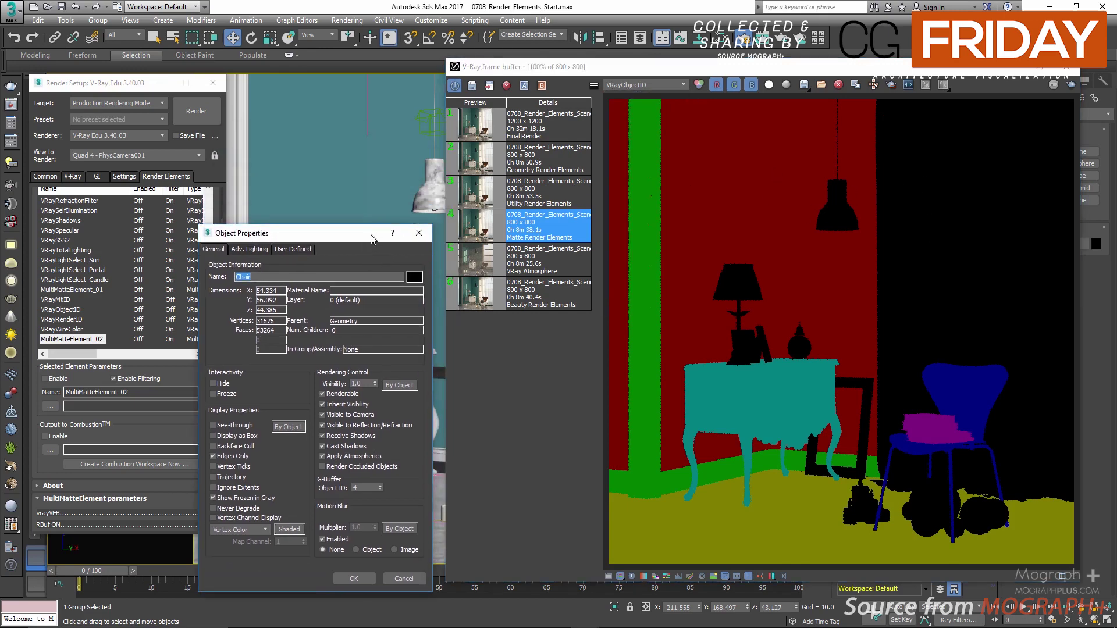
click(417, 238)
- Check the pendant lamp shade's G-Buffer Object ID in its object properties and close them without changes
right_click(431, 192)
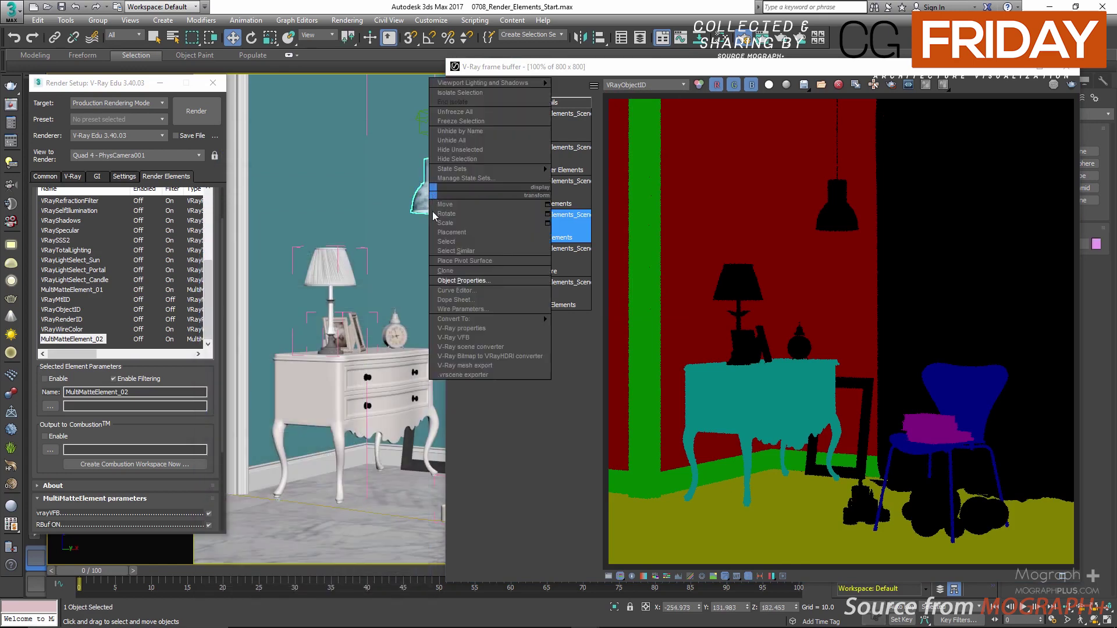
click(464, 280)
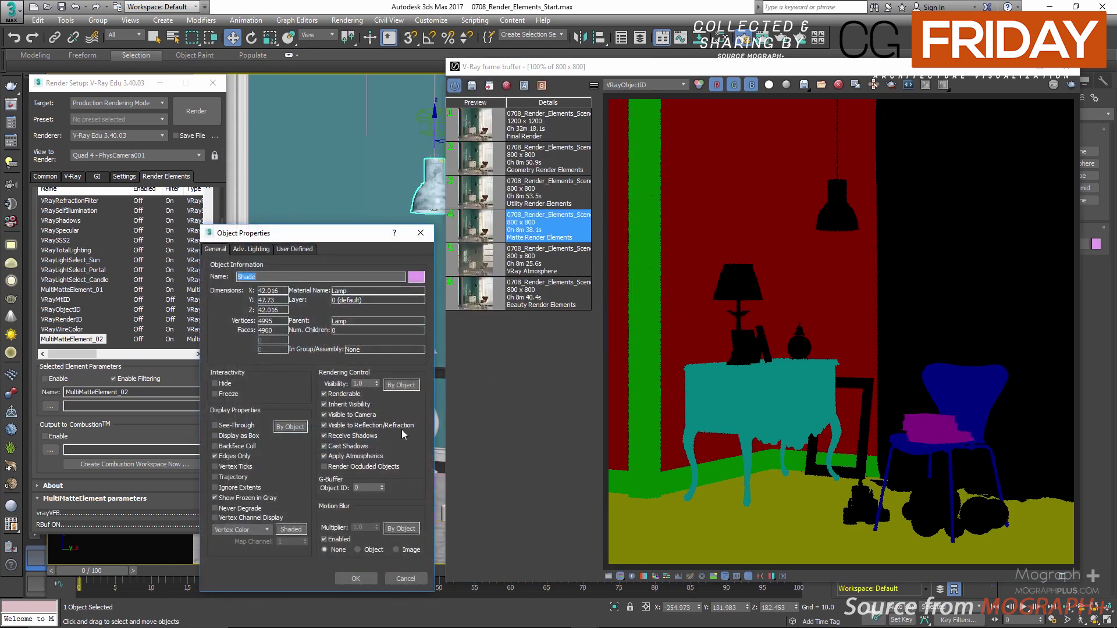
click(421, 233)
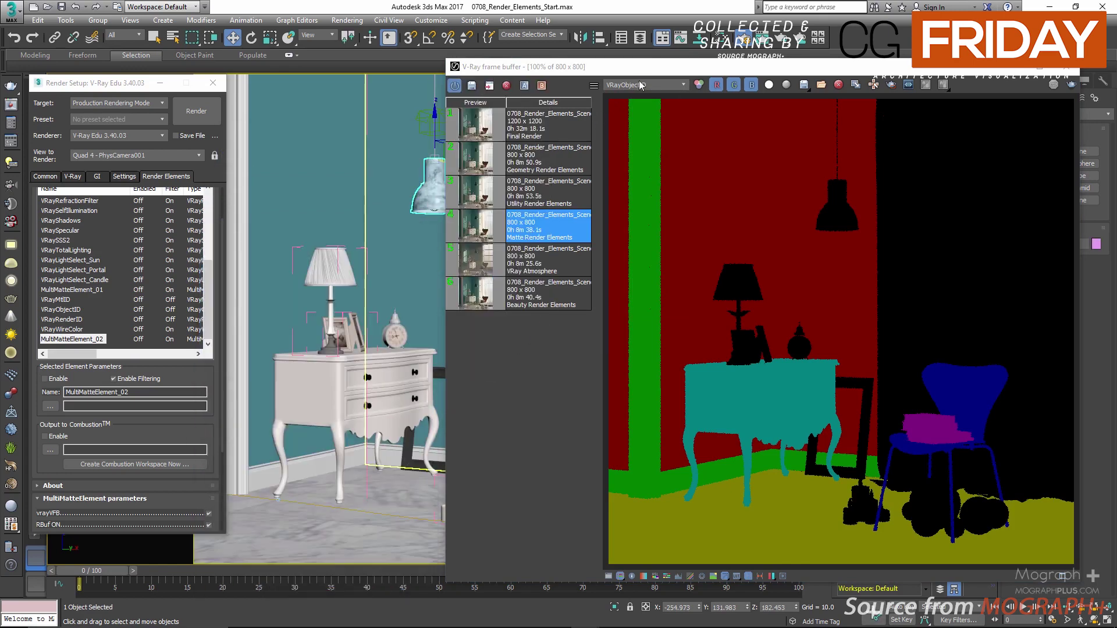
- Review the passes from VRayMtlID through MultiMatteElement_02 in the frame buffer and return to the VRayMtlID pass
click(644, 85)
click(639, 277)
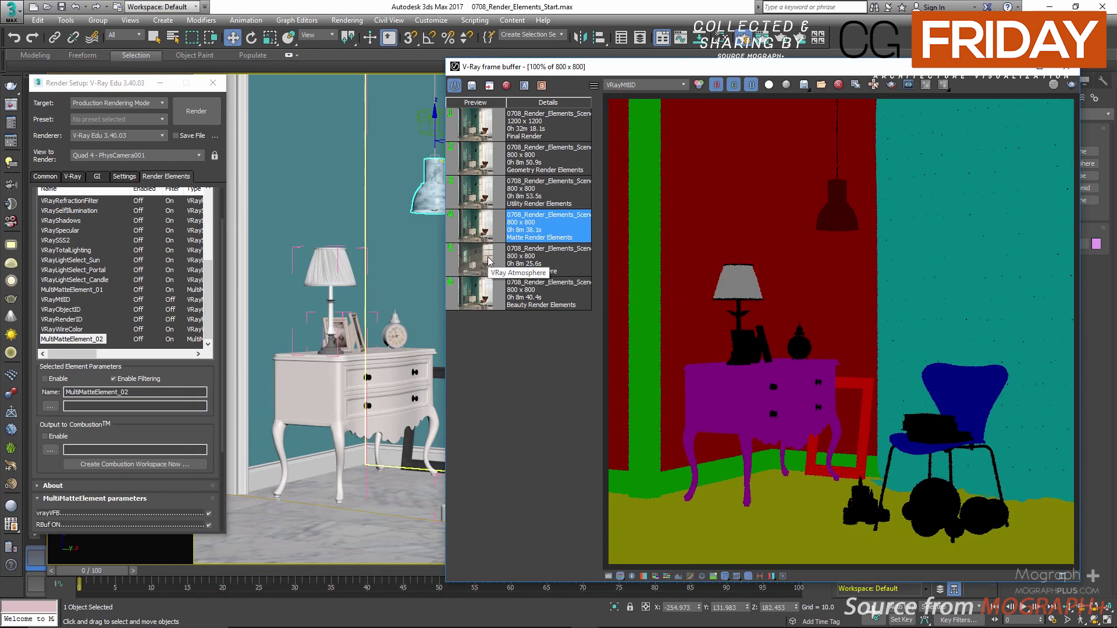
key(Down)
key(Down)
key(Down)
key(Down)
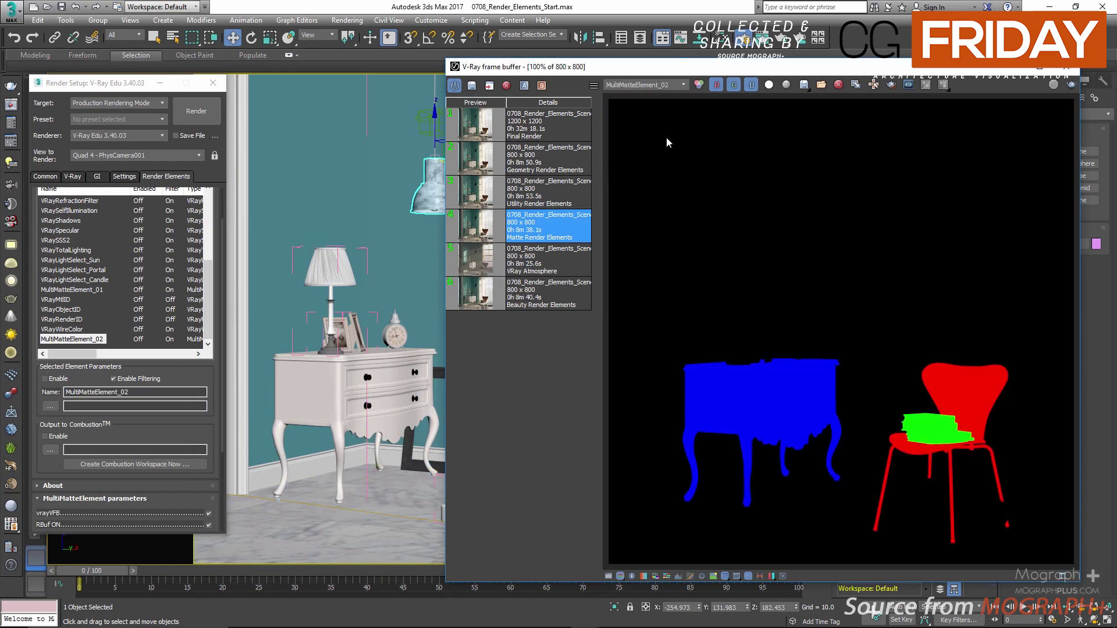
click(652, 86)
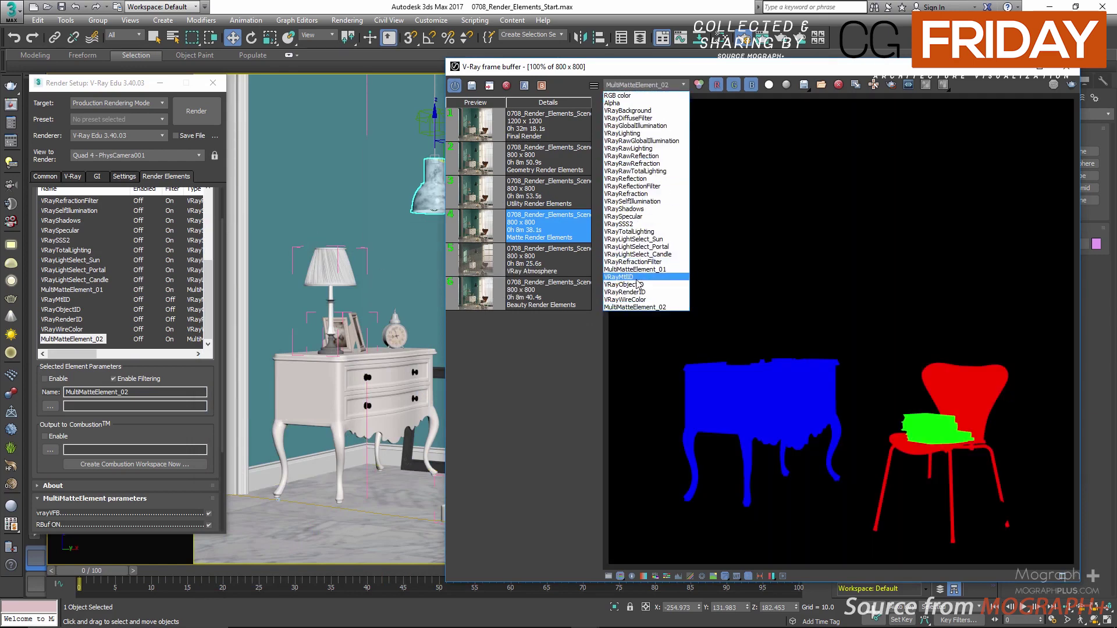
click(646, 277)
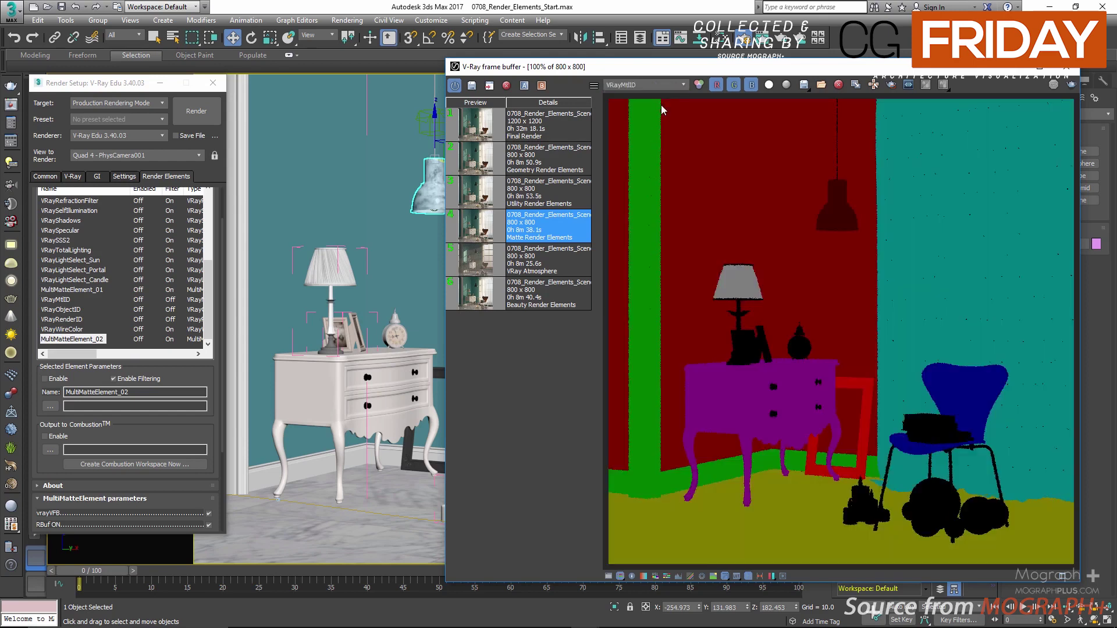
- Pick the wall's material into the Slate Material Editor and check its Material ID Channel, leaving it as is
click(721, 39)
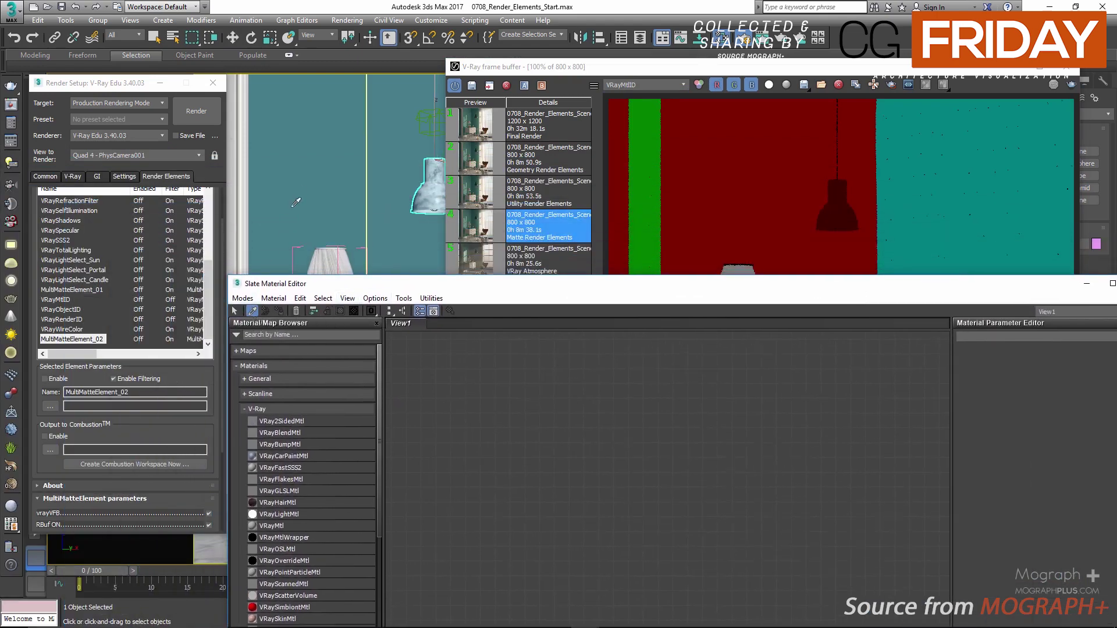
click(321, 214)
right_click(669, 397)
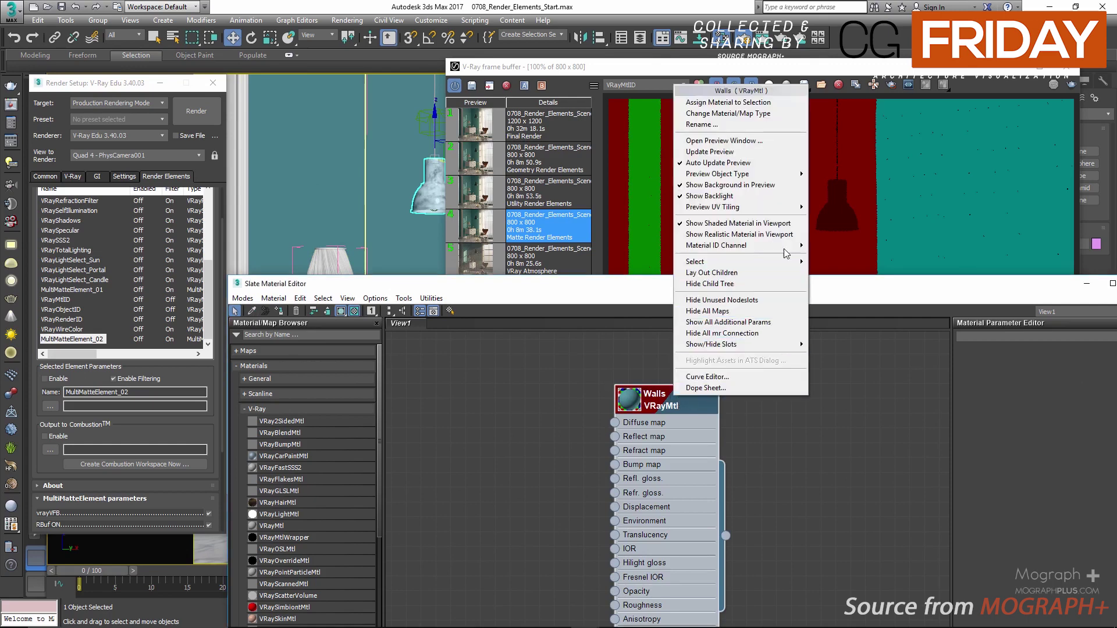
mouse_move(784, 252)
click(597, 318)
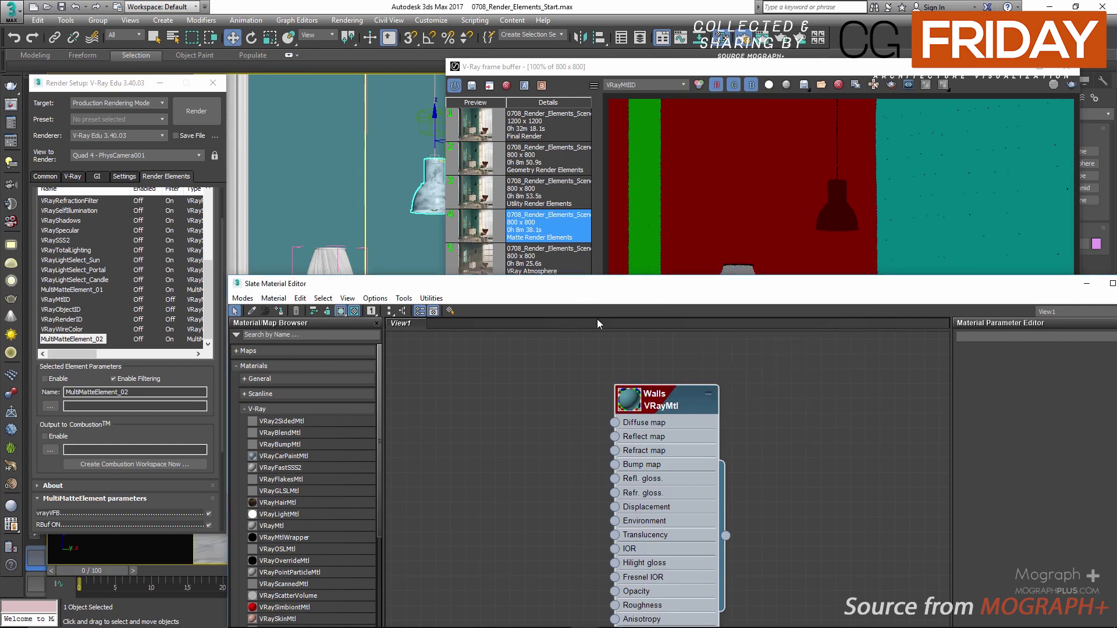
- Pick the floor's material into the Slate Material Editor, check its Material ID Channel and close the editor
drag(609, 285, 850, 263)
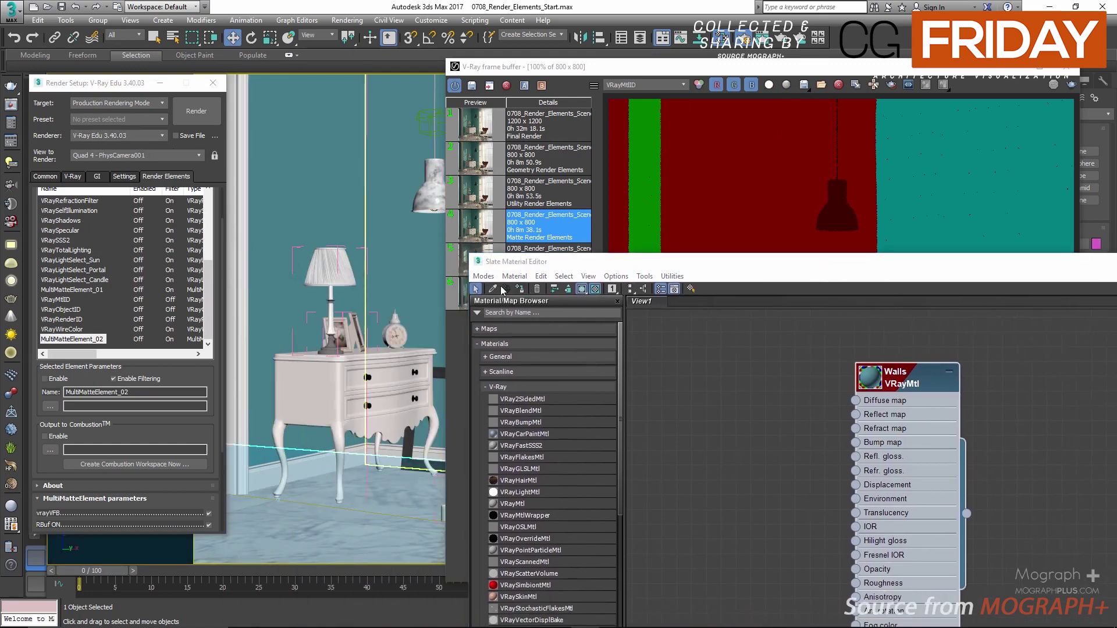
click(414, 374)
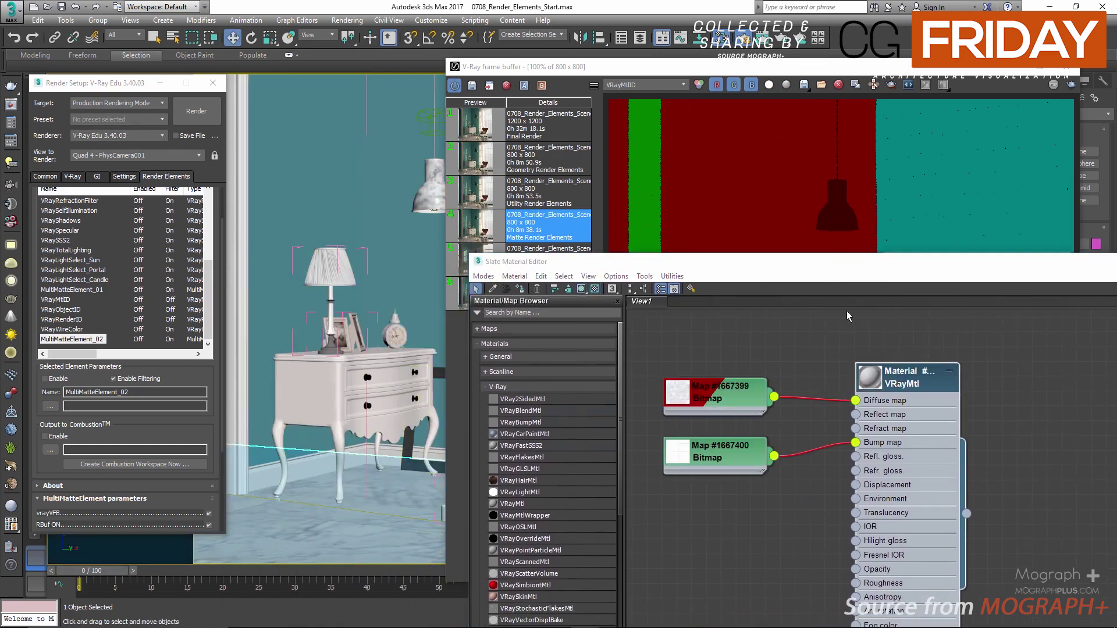
right_click(922, 377)
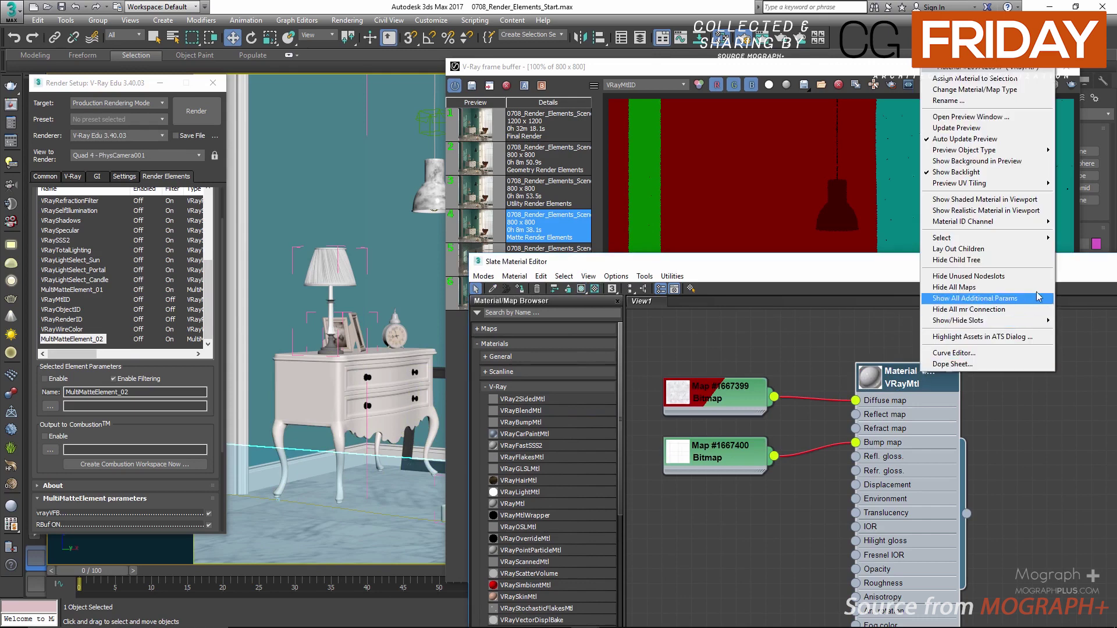
mouse_move(1035, 222)
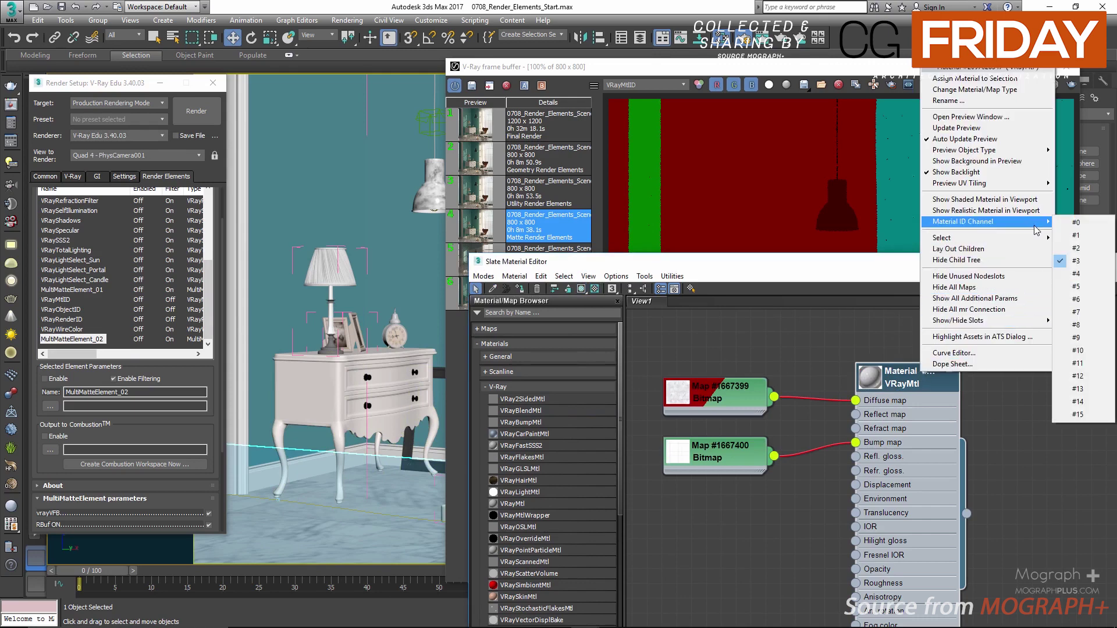
drag(889, 263, 409, 300)
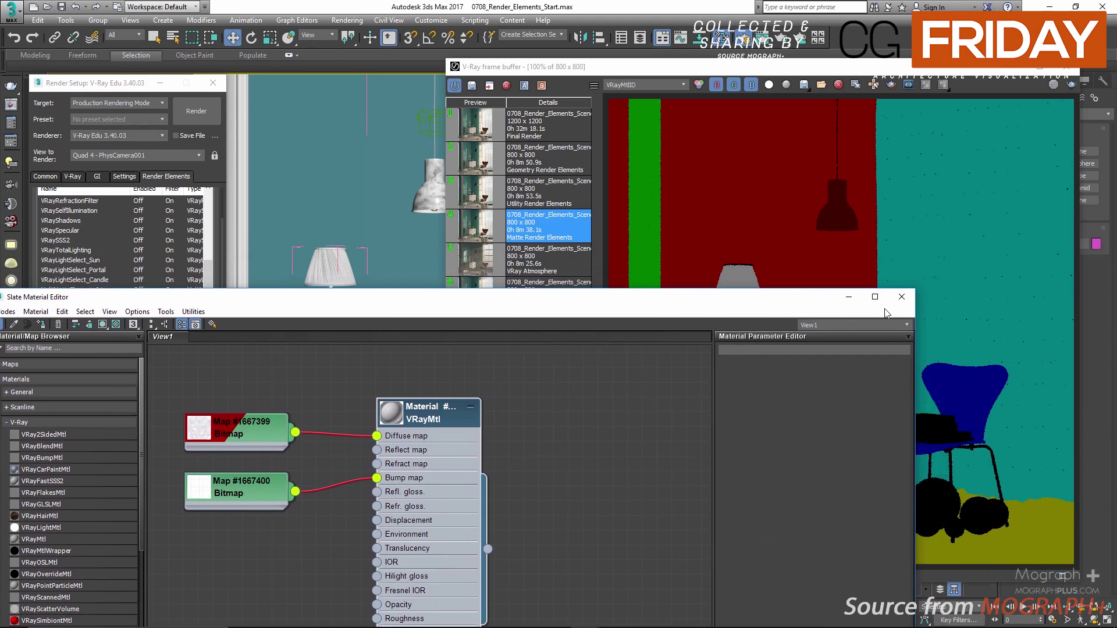
click(900, 297)
- View the VRayRenderID and VRayWireColor passes in the frame buffer and compare the wire colour pass with the floor's object colour
click(663, 87)
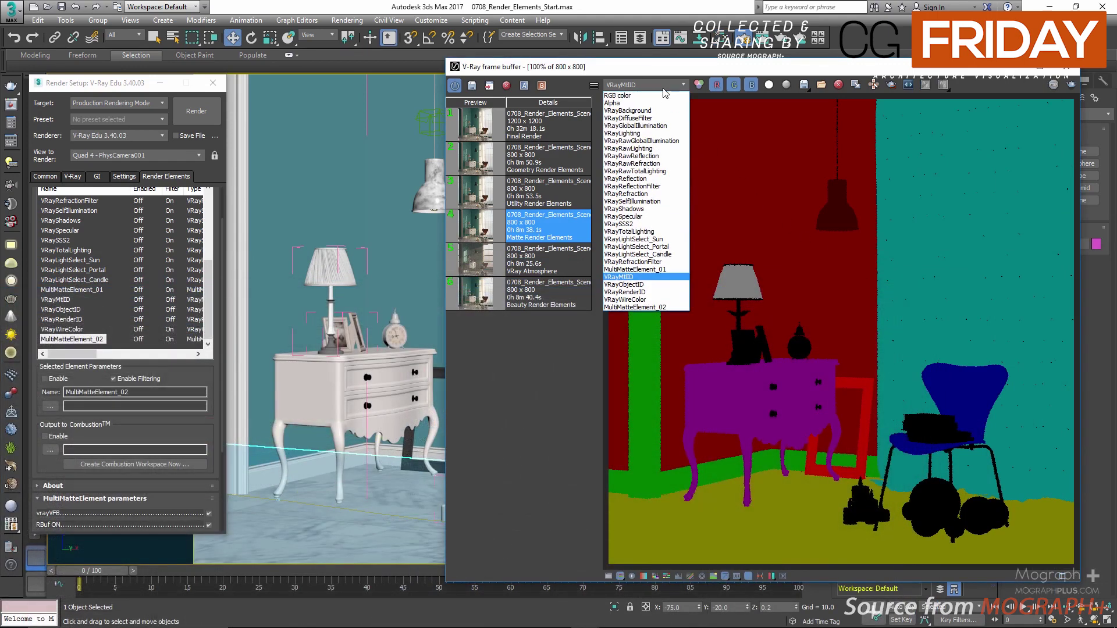
click(652, 293)
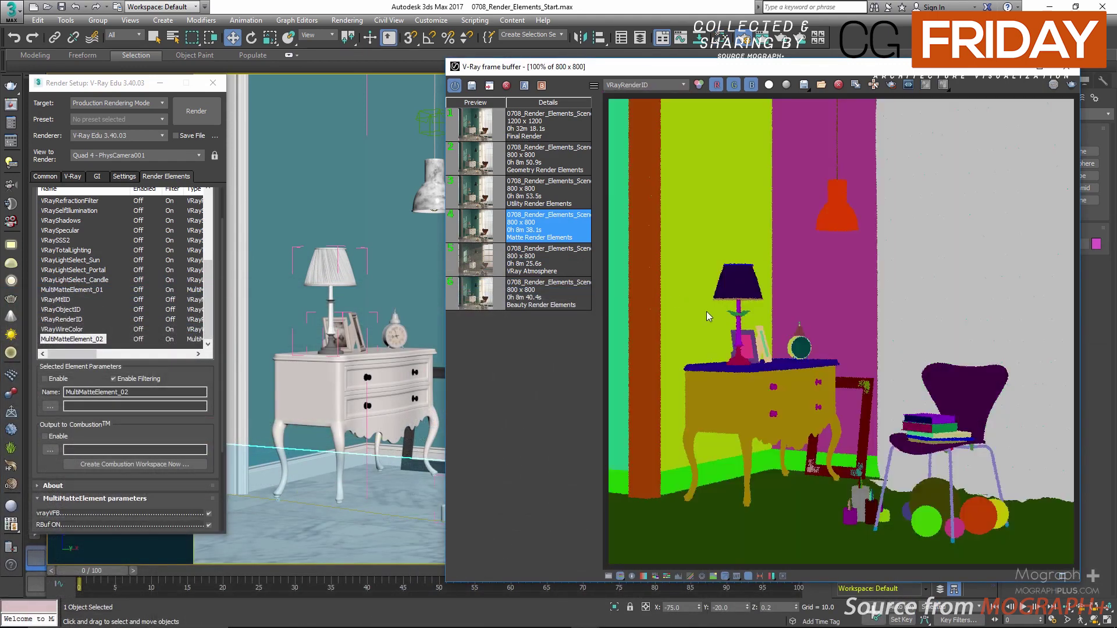
click(654, 85)
click(650, 303)
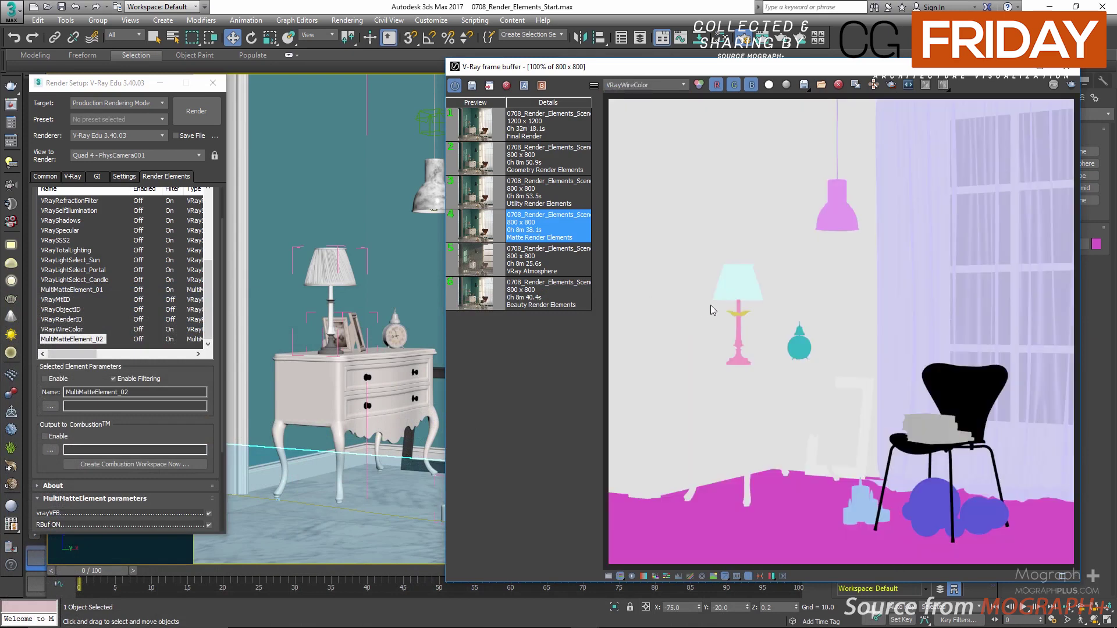
drag(836, 63, 280, 491)
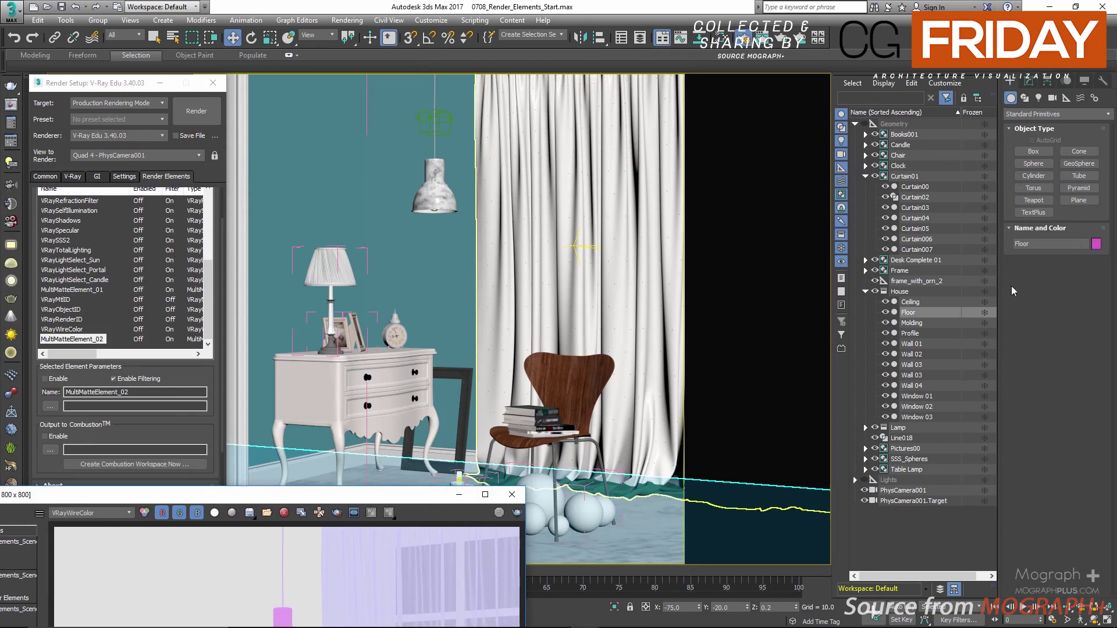
drag(352, 498, 628, 60)
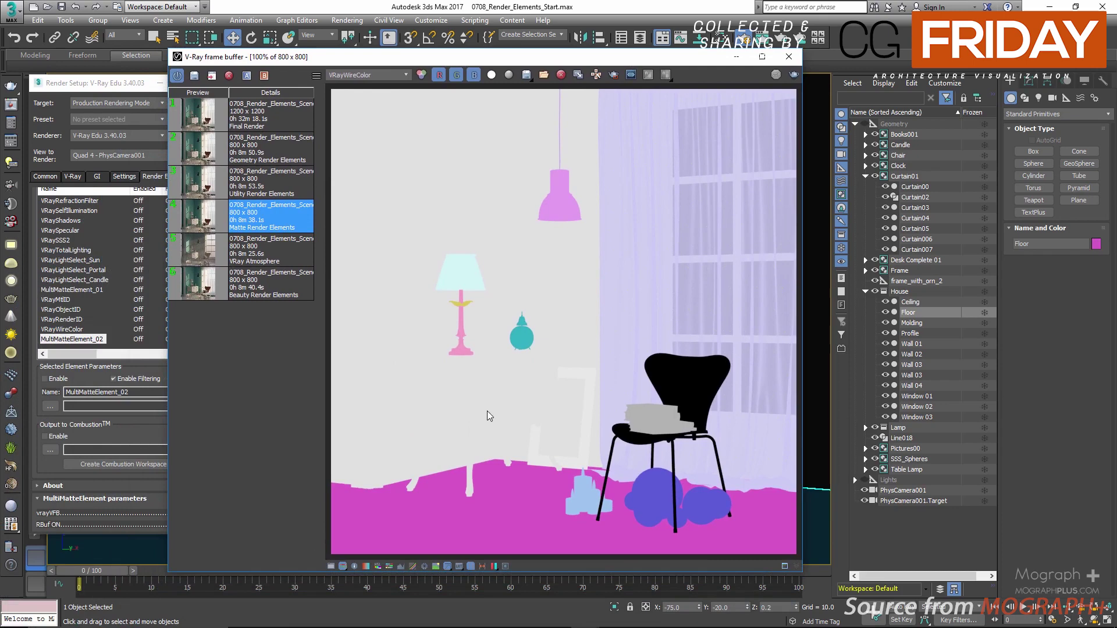
- Compare the MultiMatteElement_01 and MultiMatteElement_02 passes in the frame buffer, ending on MultiMatteElement_01
click(385, 74)
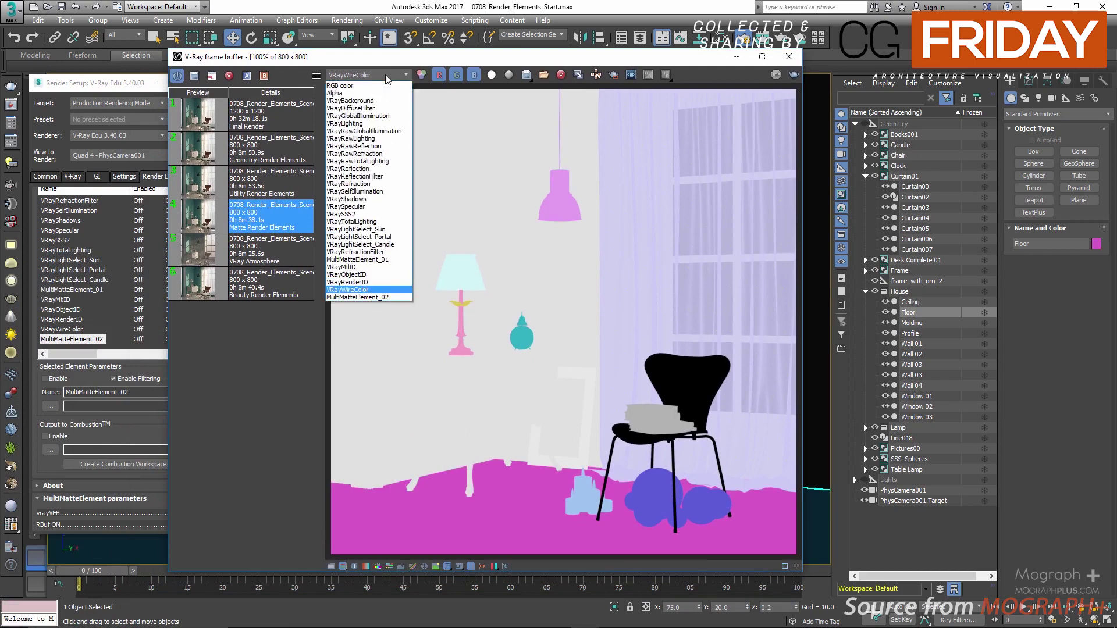
click(399, 259)
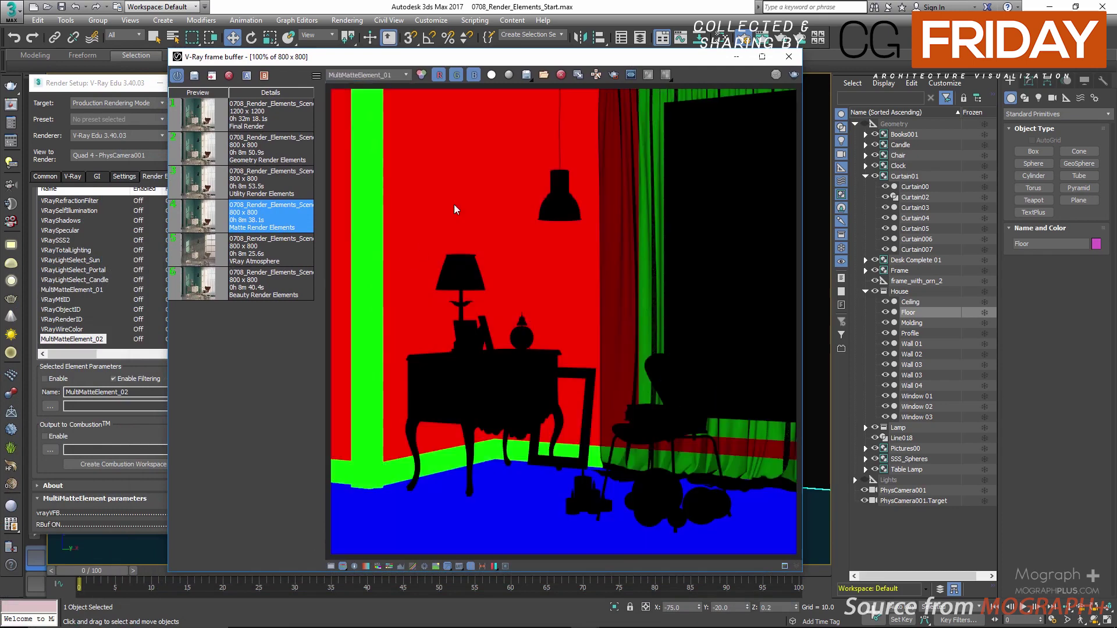
drag(543, 58, 732, 43)
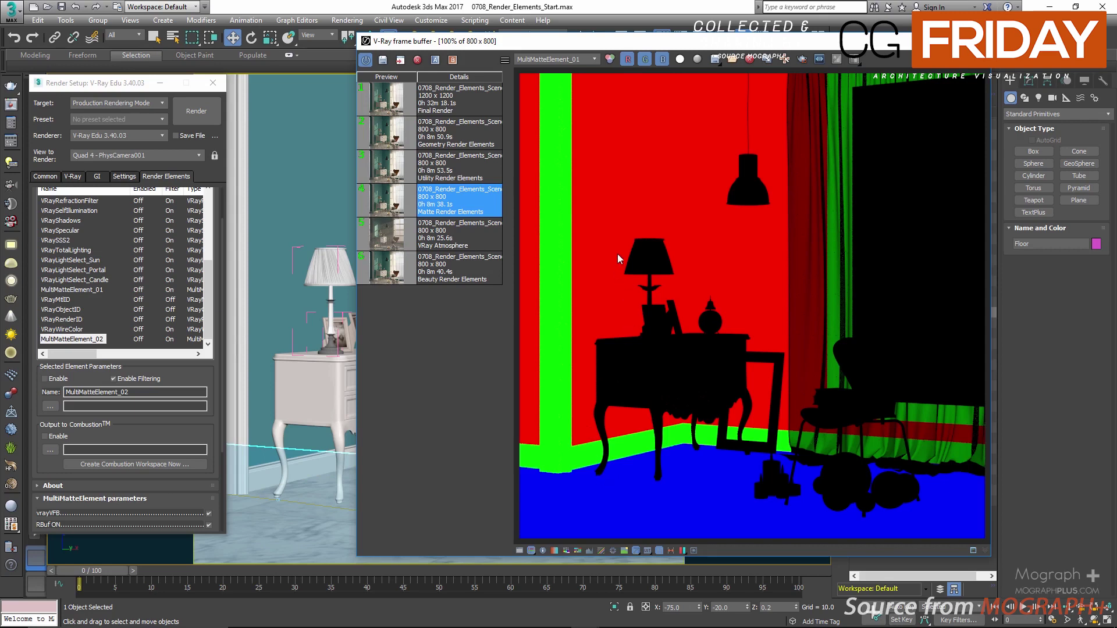
click(582, 62)
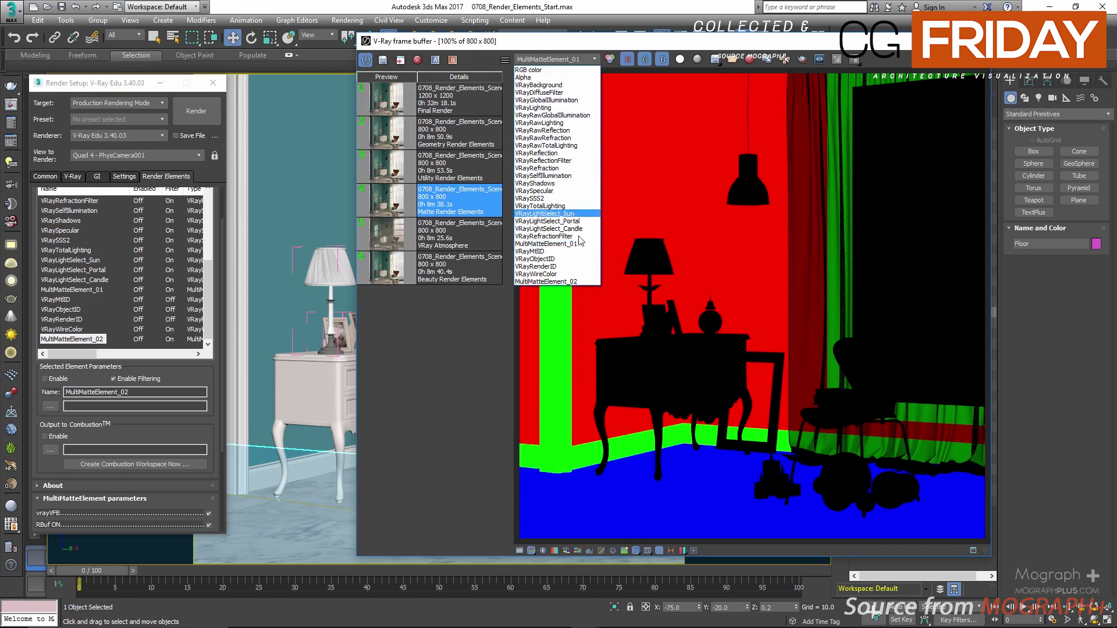
click(578, 280)
click(563, 58)
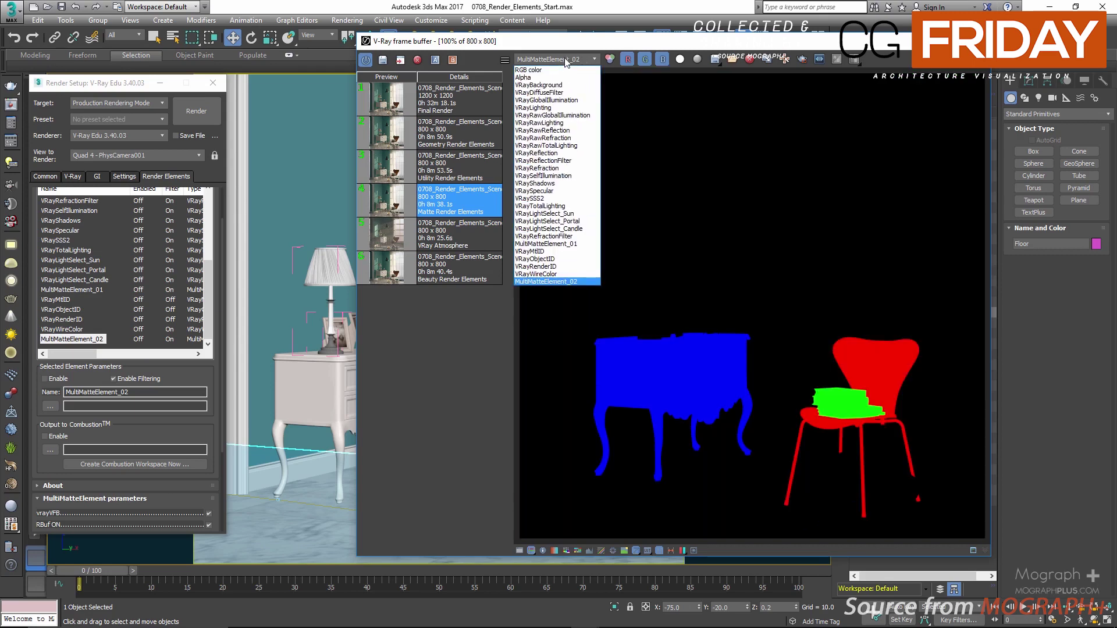
click(563, 244)
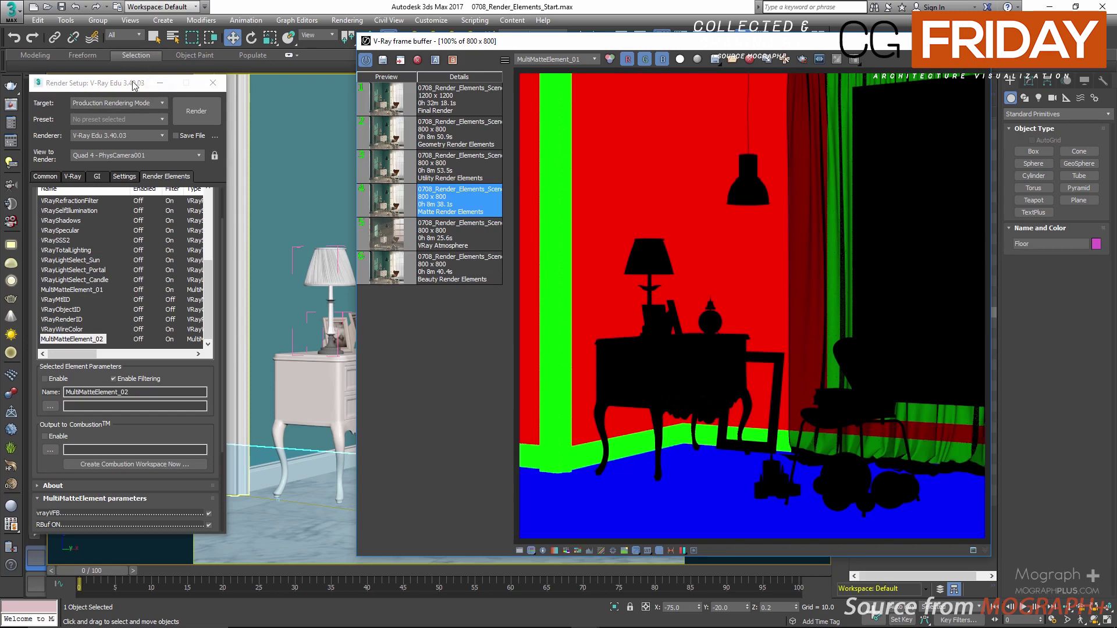
- Examine the red, green and blue buffer IDs in the MultiMatteElement_01 render element's parameters
drag(135, 85, 257, 65)
click(218, 271)
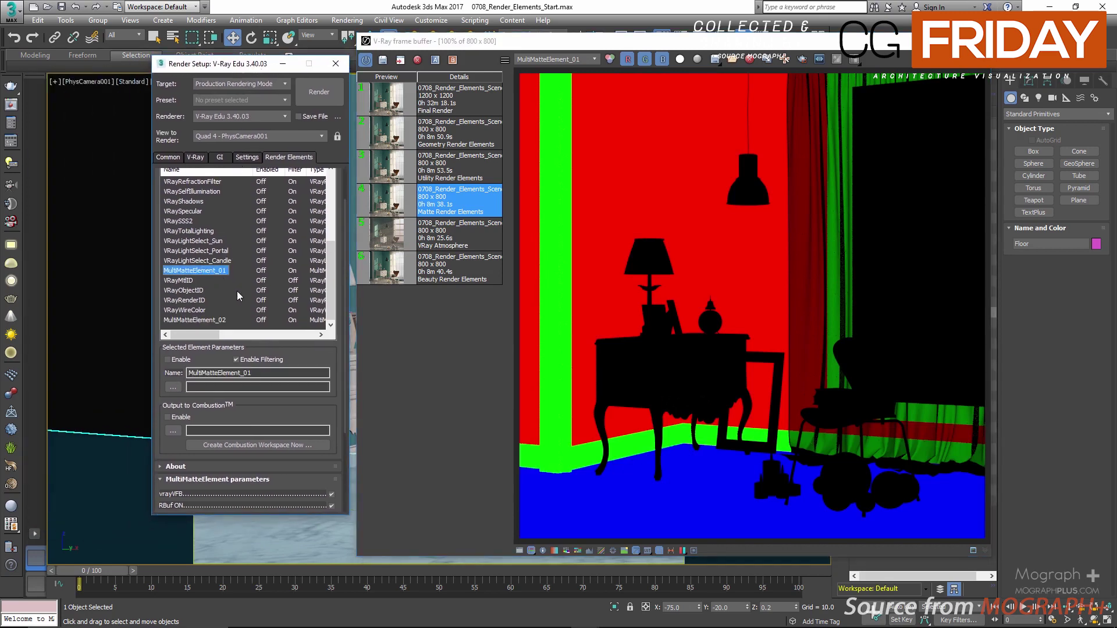
drag(300, 347, 302, 281)
scroll(302, 281, down, 5)
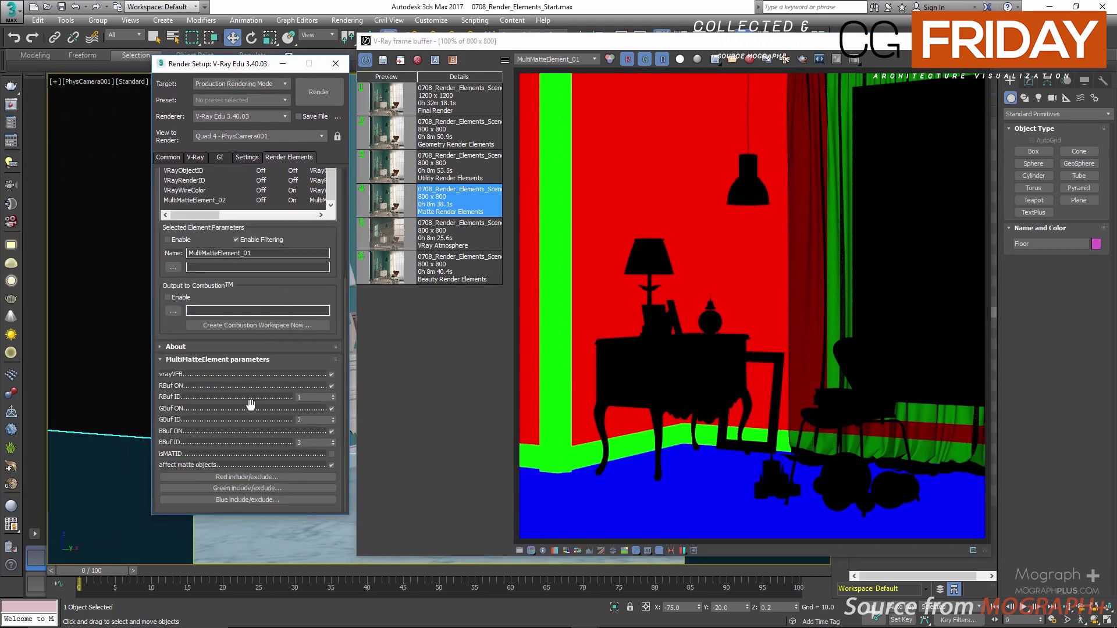
click(305, 398)
drag(309, 420, 265, 443)
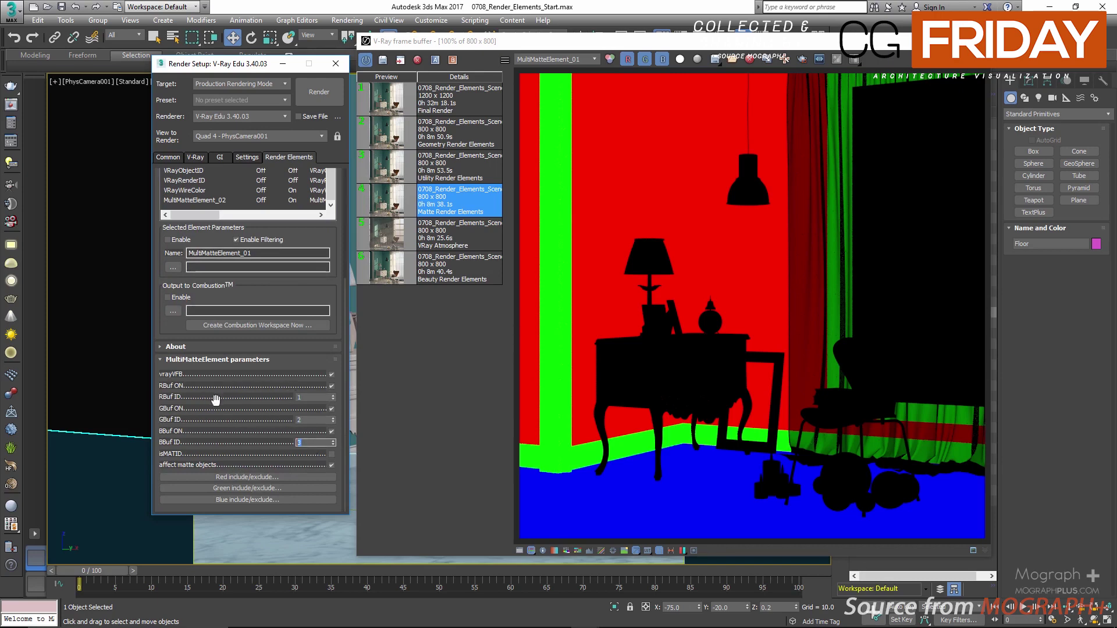
click(305, 398)
double_click(308, 421)
click(276, 443)
double_click(311, 397)
- Select the wall behind the desk and bring up its object properties
drag(223, 65, 97, 84)
click(286, 172)
right_click(286, 172)
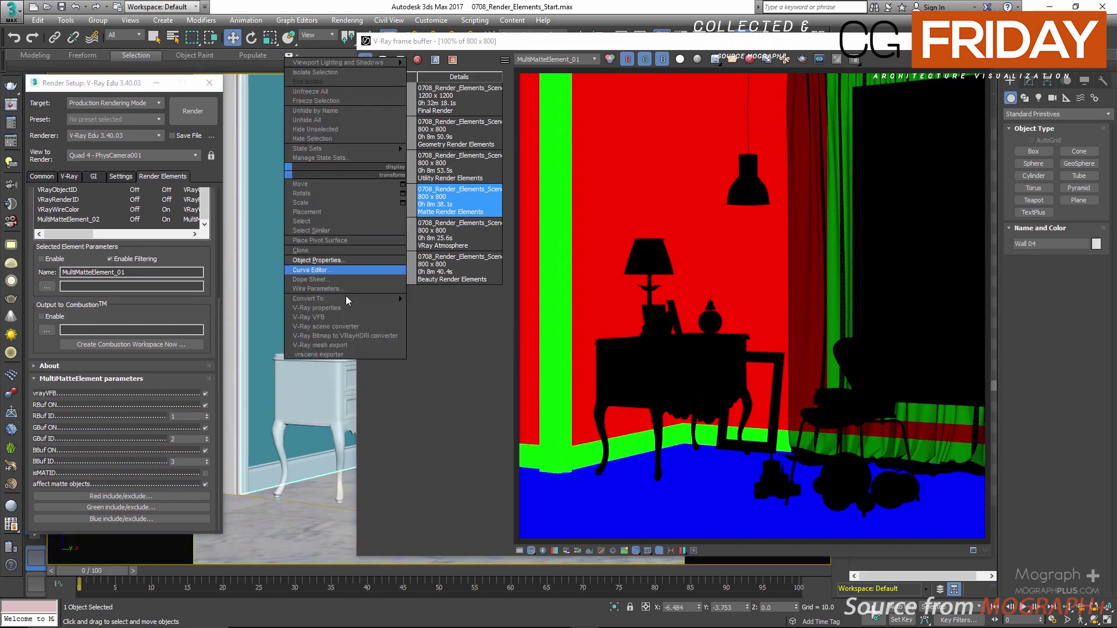
- Check the G-Buffer object IDs of the wall and the floor molding in their object properties
click(368, 260)
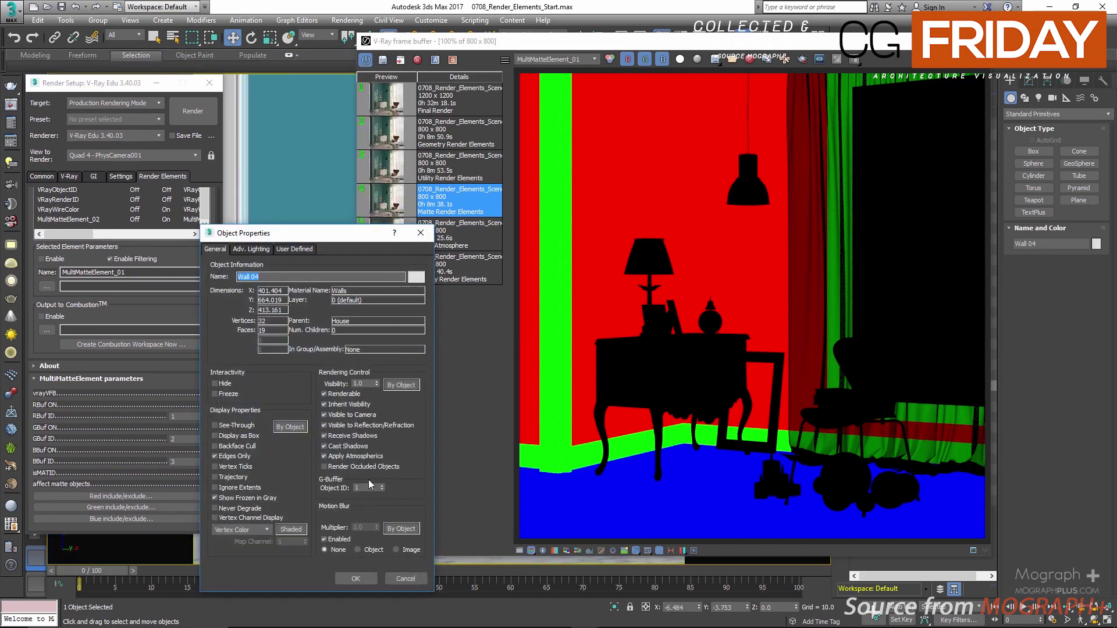
click(420, 235)
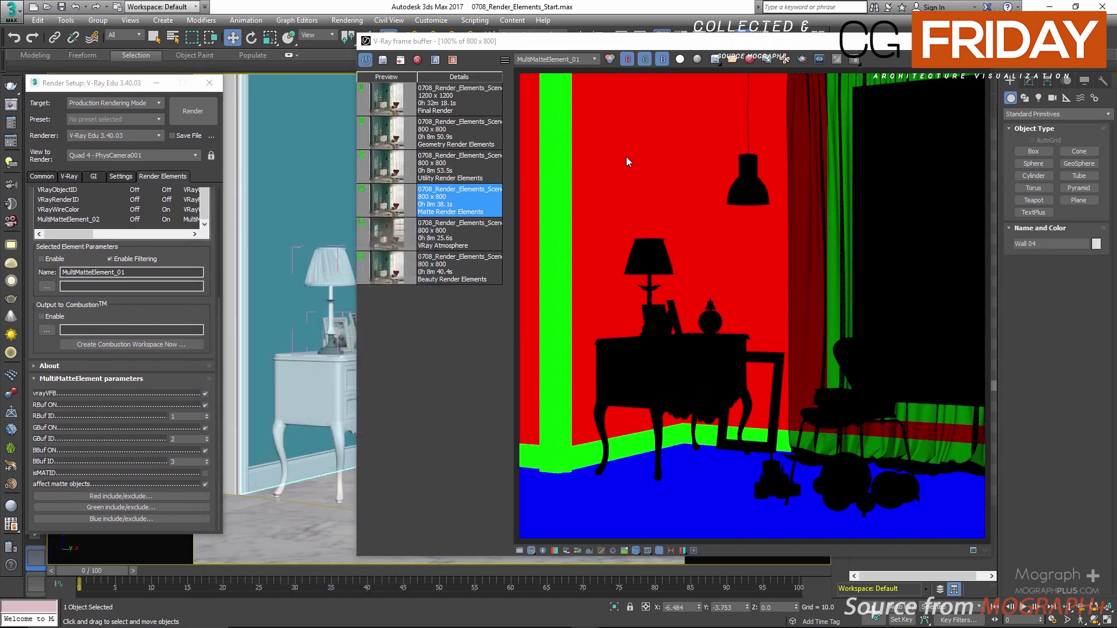
click(185, 440)
click(251, 440)
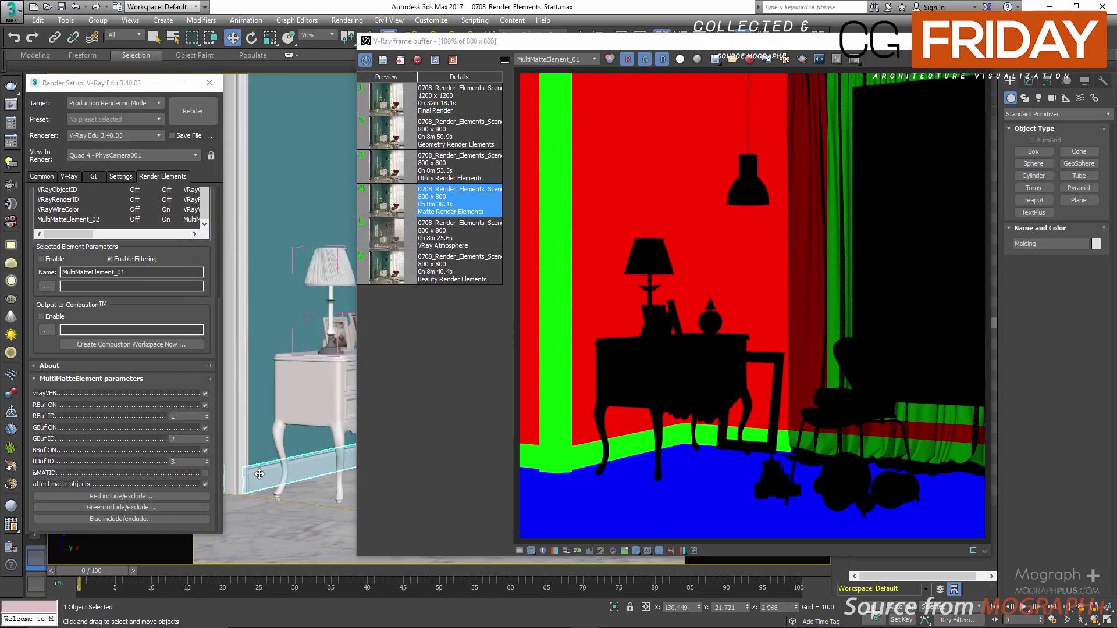
right_click(256, 441)
click(311, 529)
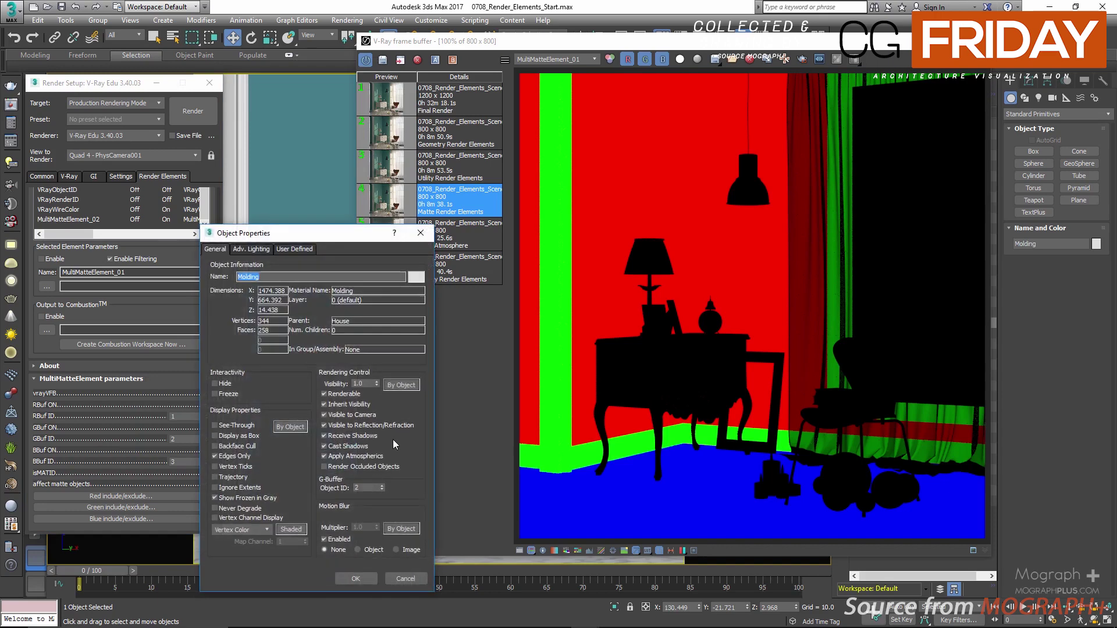
click(420, 233)
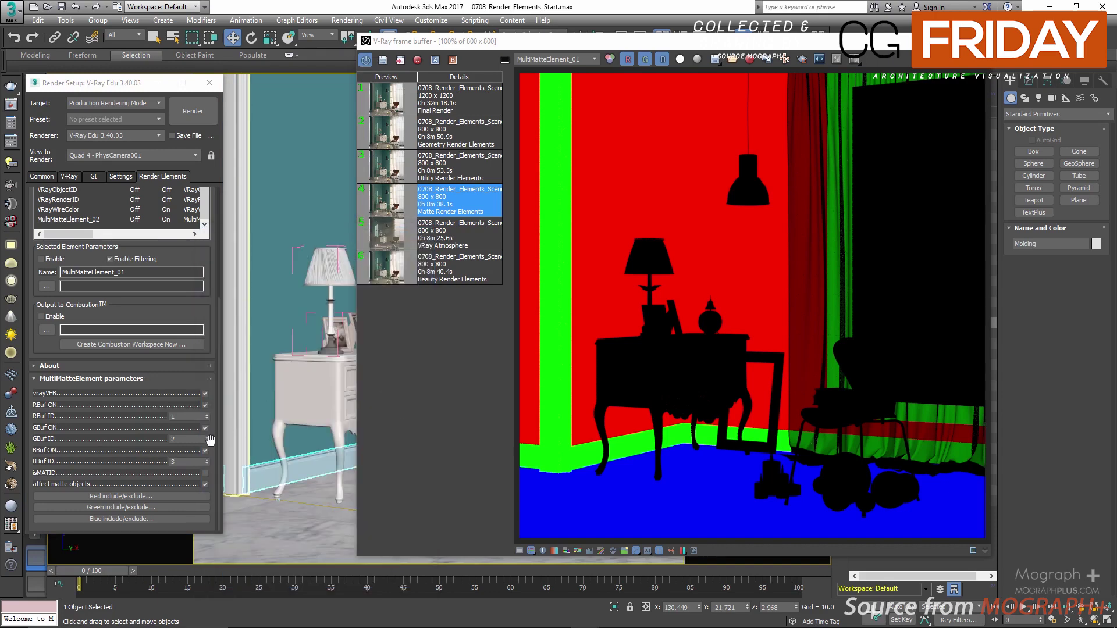
- Select the floor and check its G-Buffer object ID in the object properties
click(177, 462)
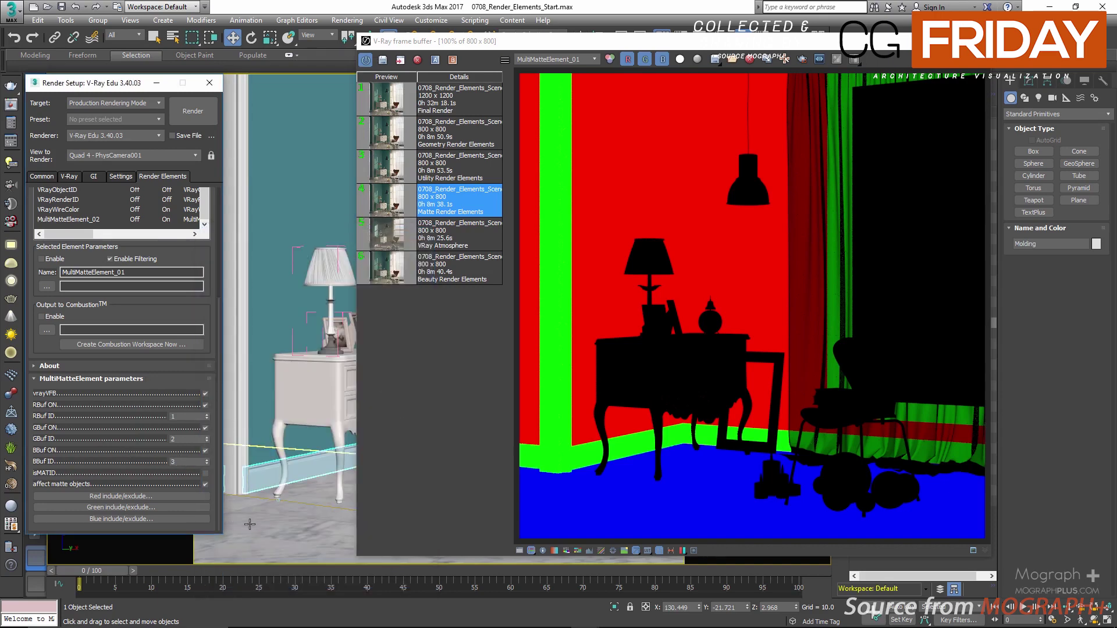
click(306, 491)
right_click(306, 491)
click(315, 528)
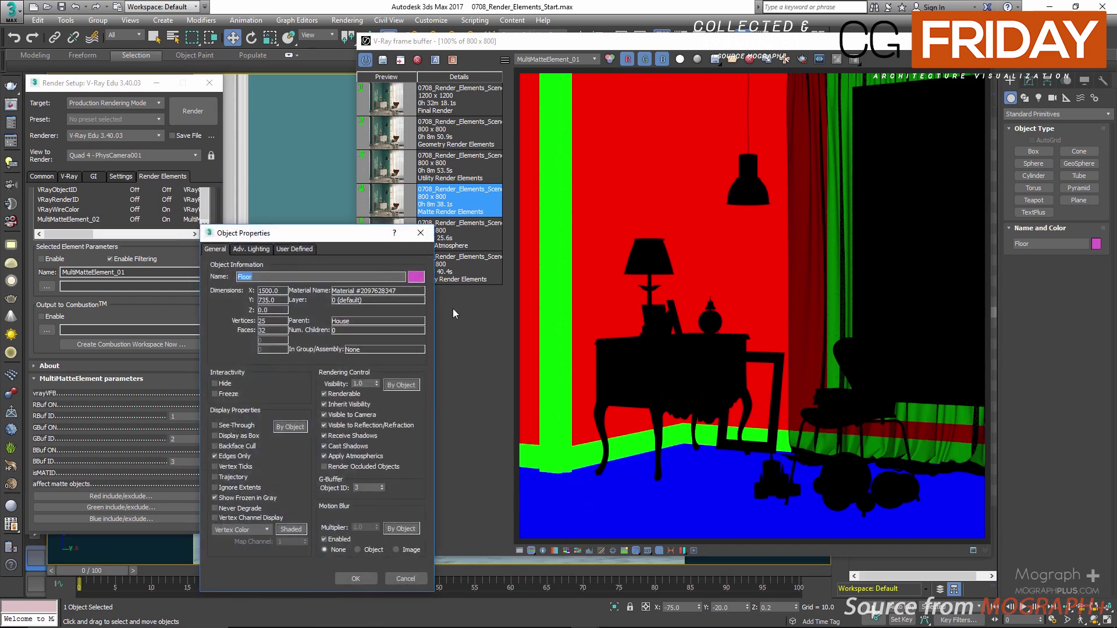
click(421, 234)
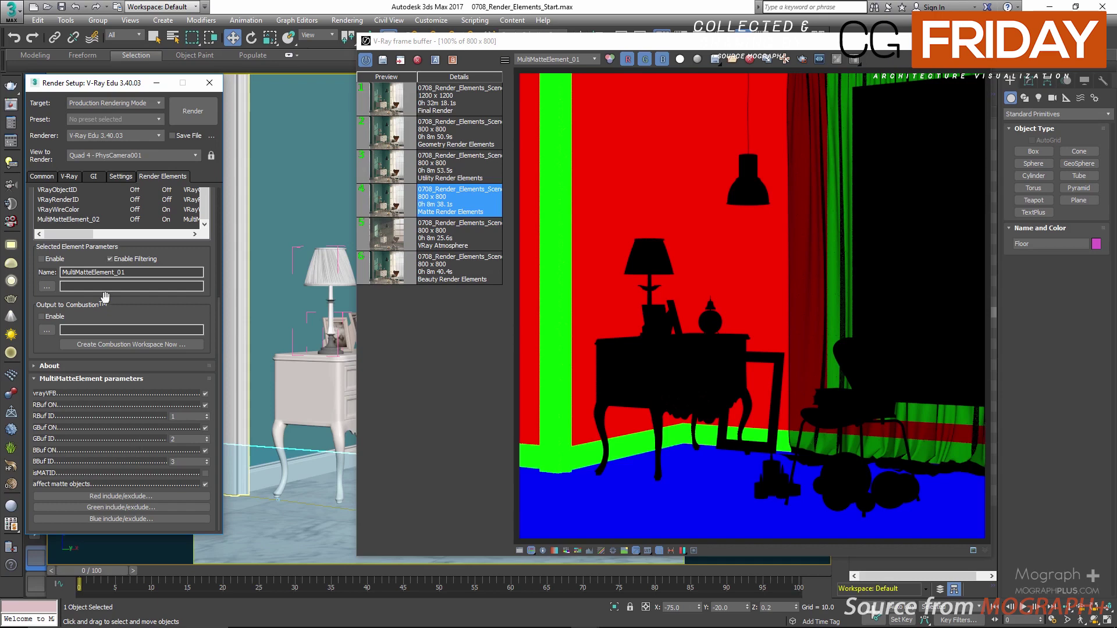
- Move the render settings window clear of its edge and review the red, green and blue buffer IDs of MultiMatteElement_01
drag(92, 90, 173, 88)
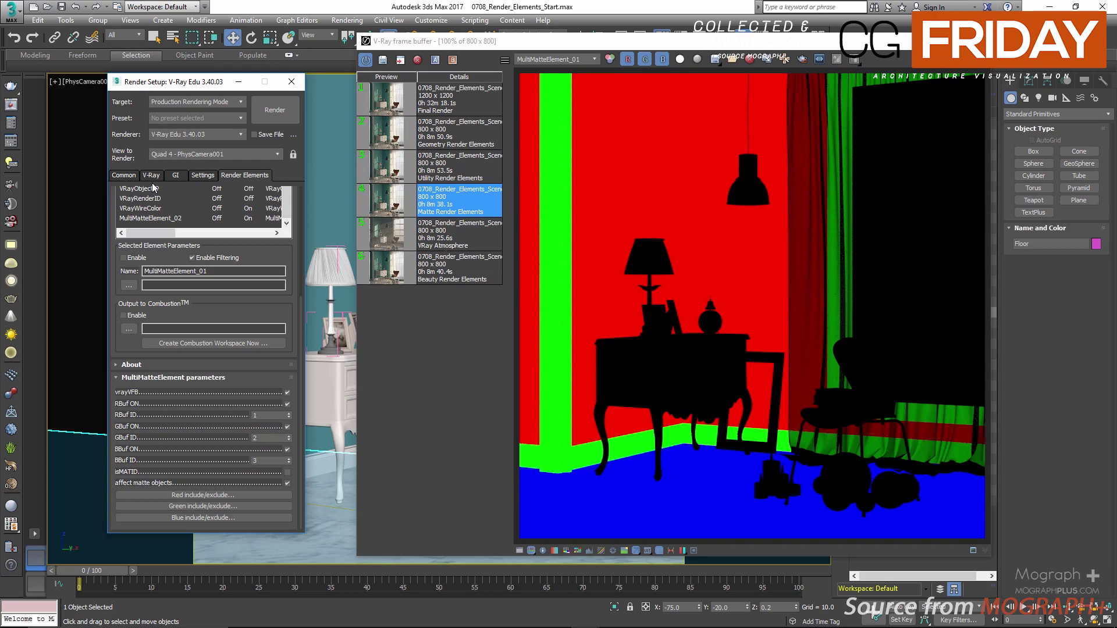
double_click(255, 415)
double_click(256, 437)
double_click(256, 460)
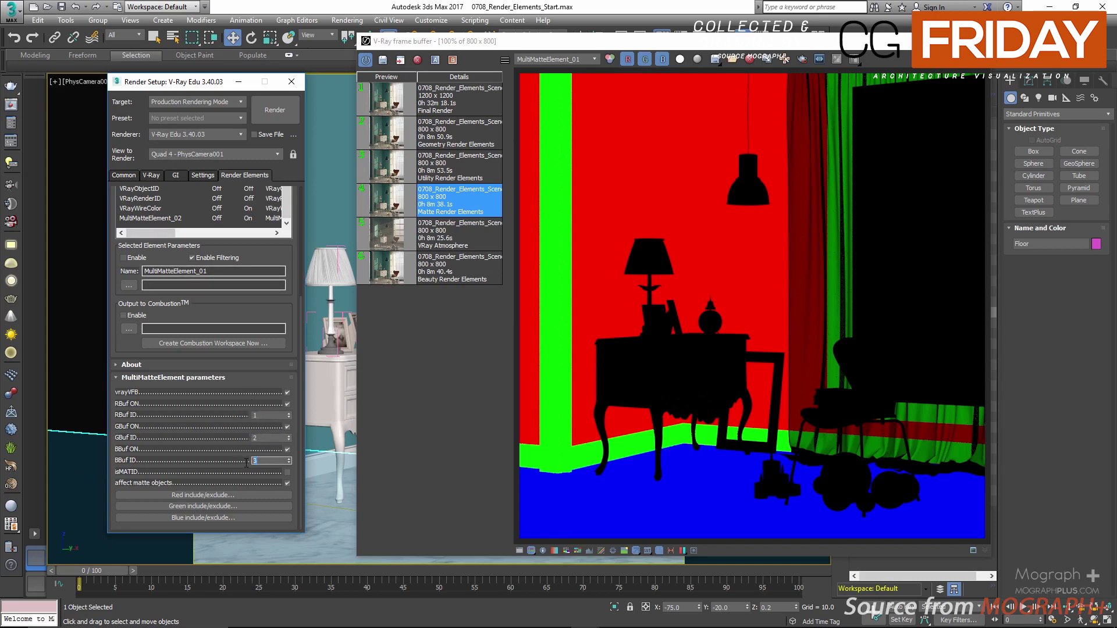
click(187, 467)
click(287, 473)
drag(208, 441, 202, 419)
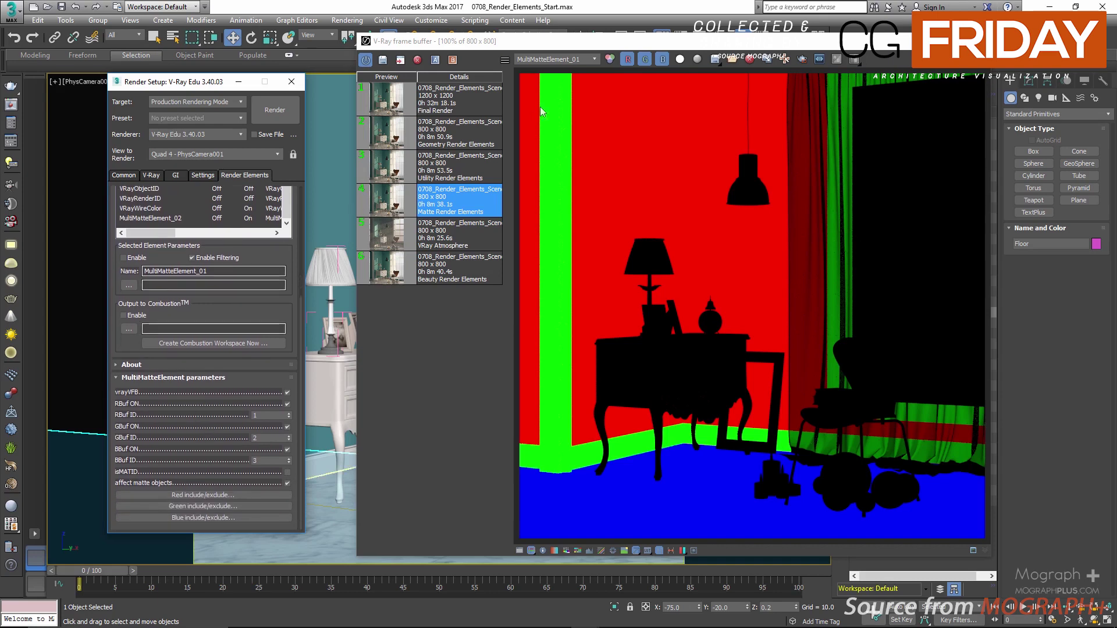
- Display MultiMatteElement_02 in the frame buffer and review the buffer IDs in that render element's parameters
click(577, 61)
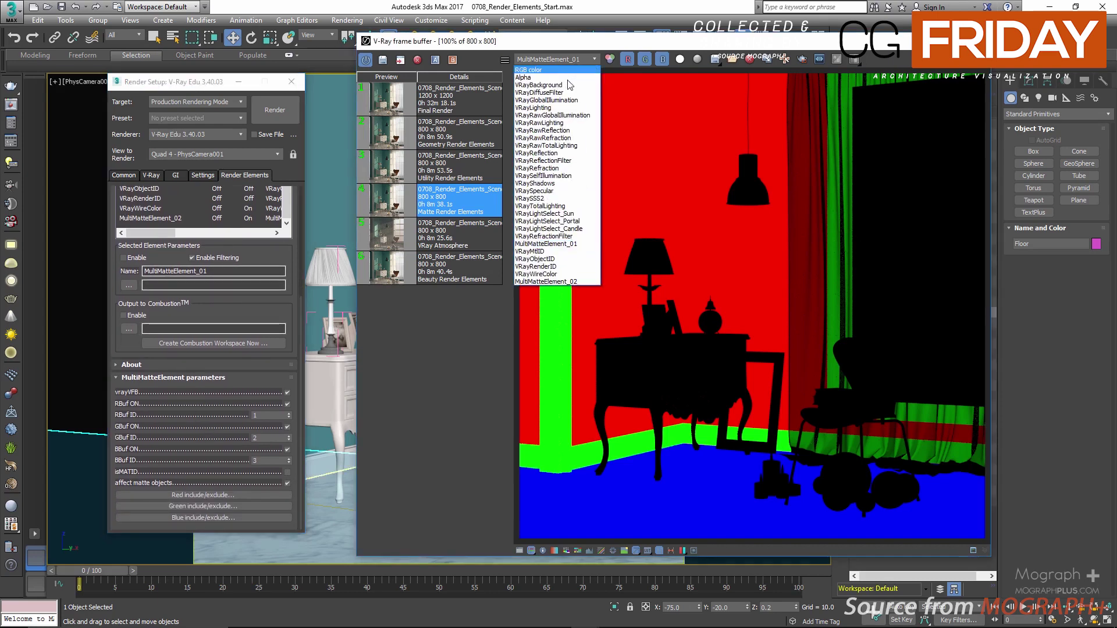
click(560, 280)
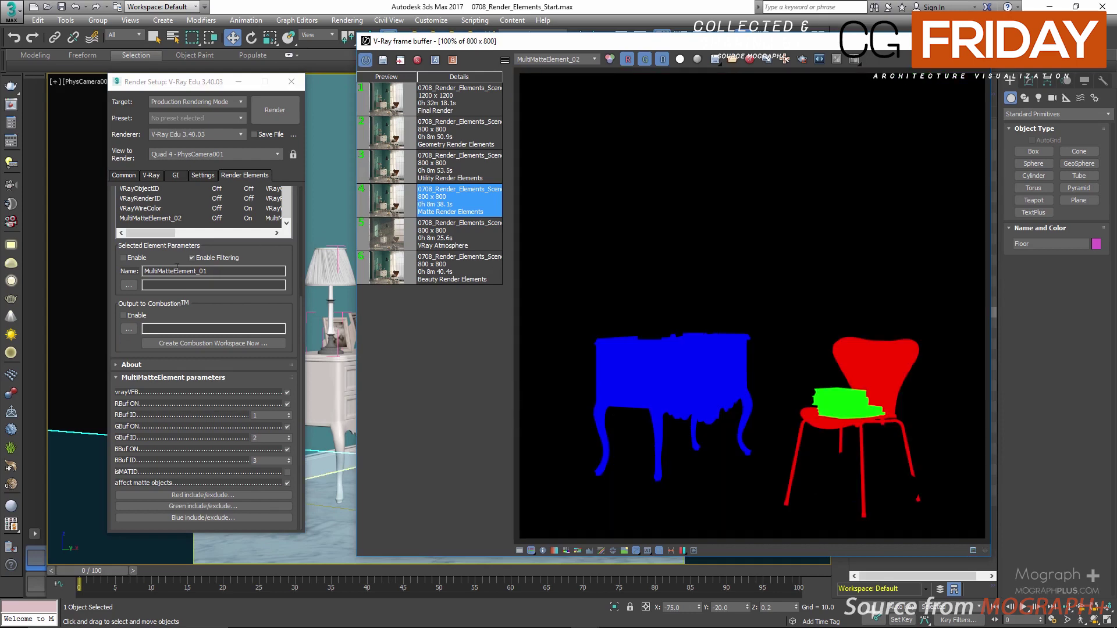
click(187, 235)
click(150, 219)
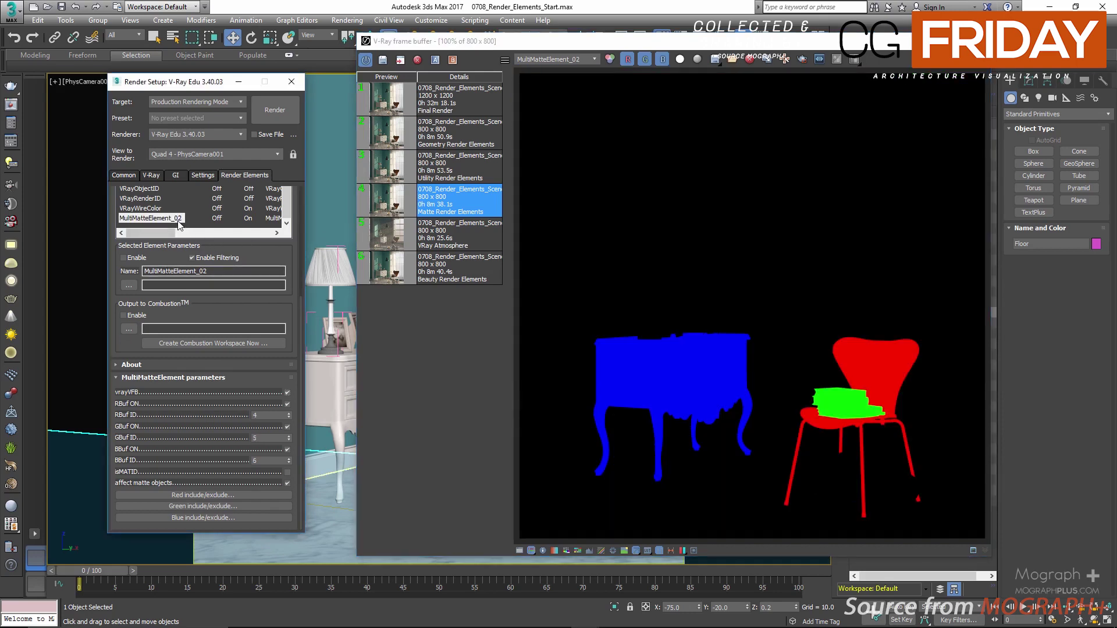
double_click(258, 438)
double_click(259, 461)
click(214, 444)
drag(214, 433, 217, 449)
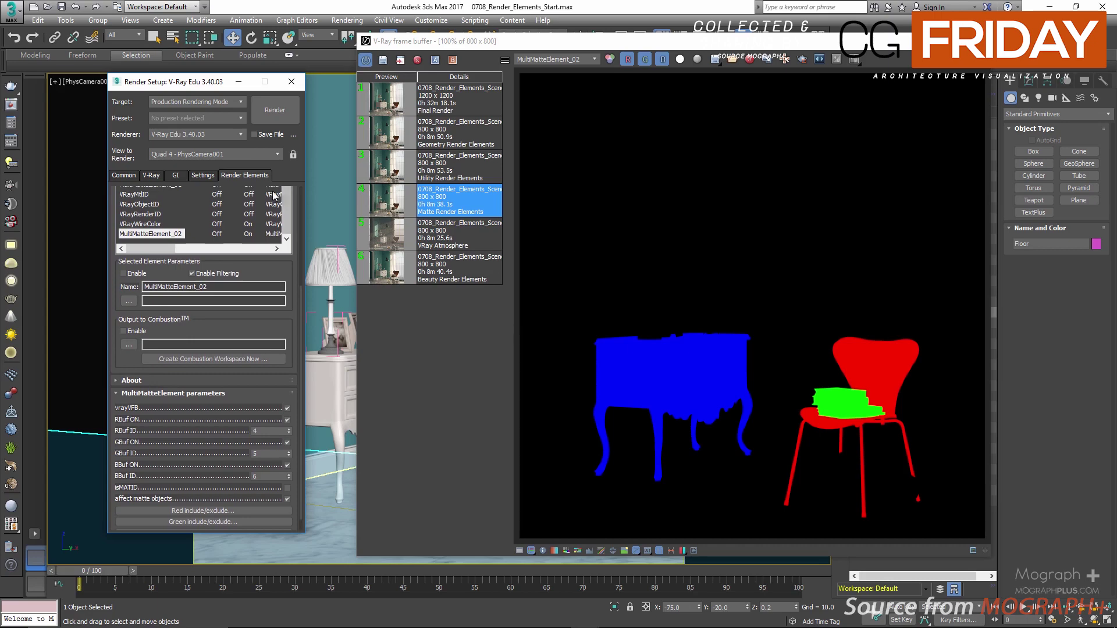
- Start adding render elements, selecting VRayDenoiser, VRayDRBucket, VRayExtraTex and VRayIlluminance together
drag(281, 263, 290, 437)
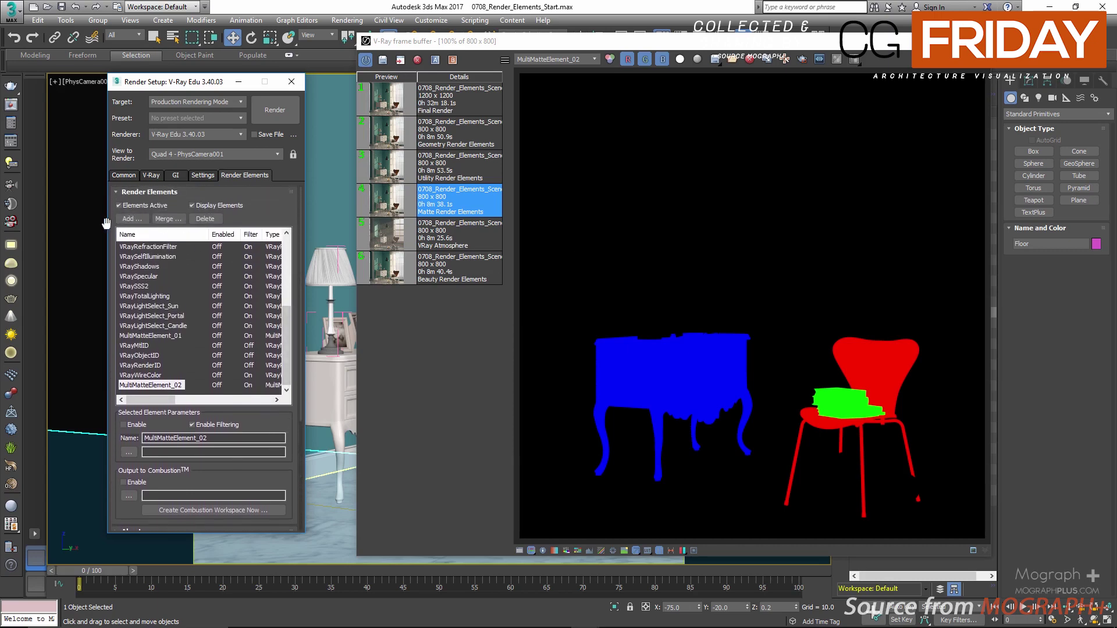
click(128, 219)
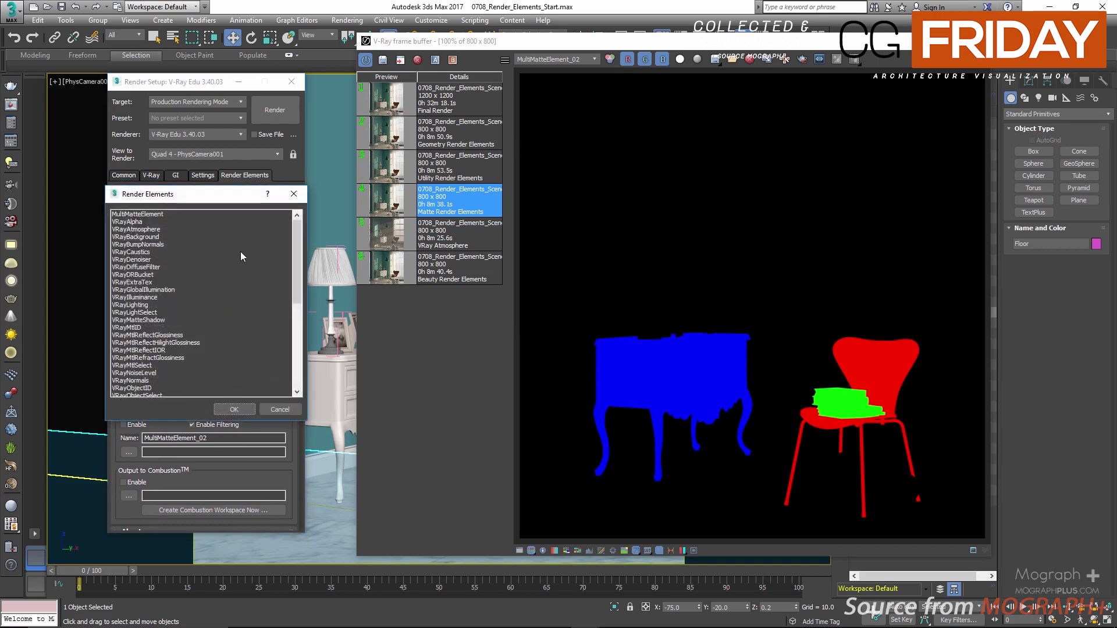
click(154, 260)
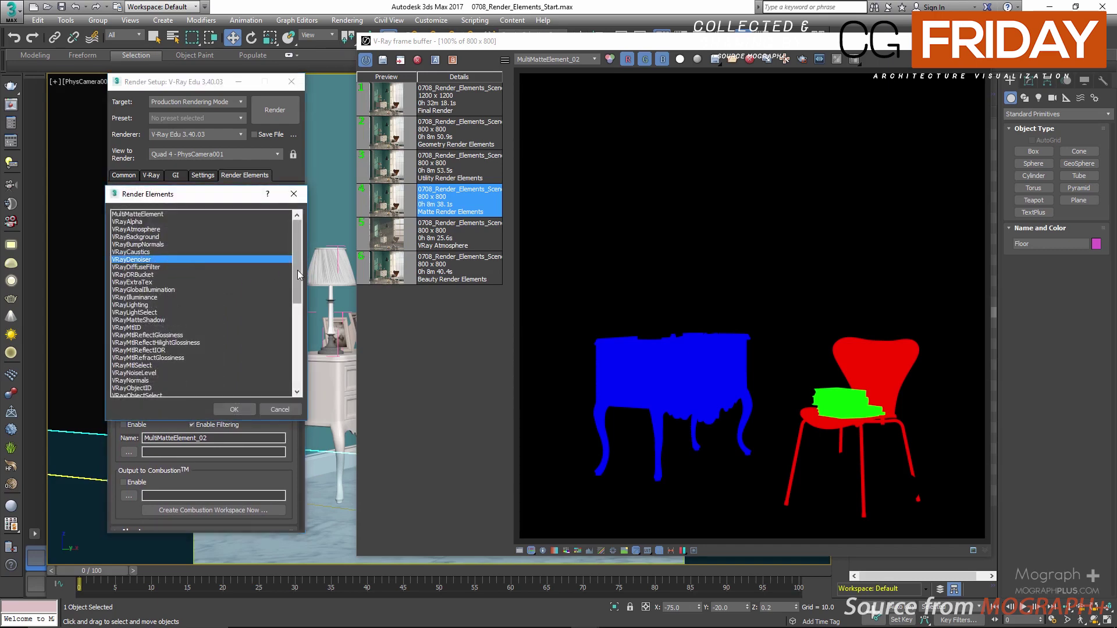
drag(297, 269, 298, 278)
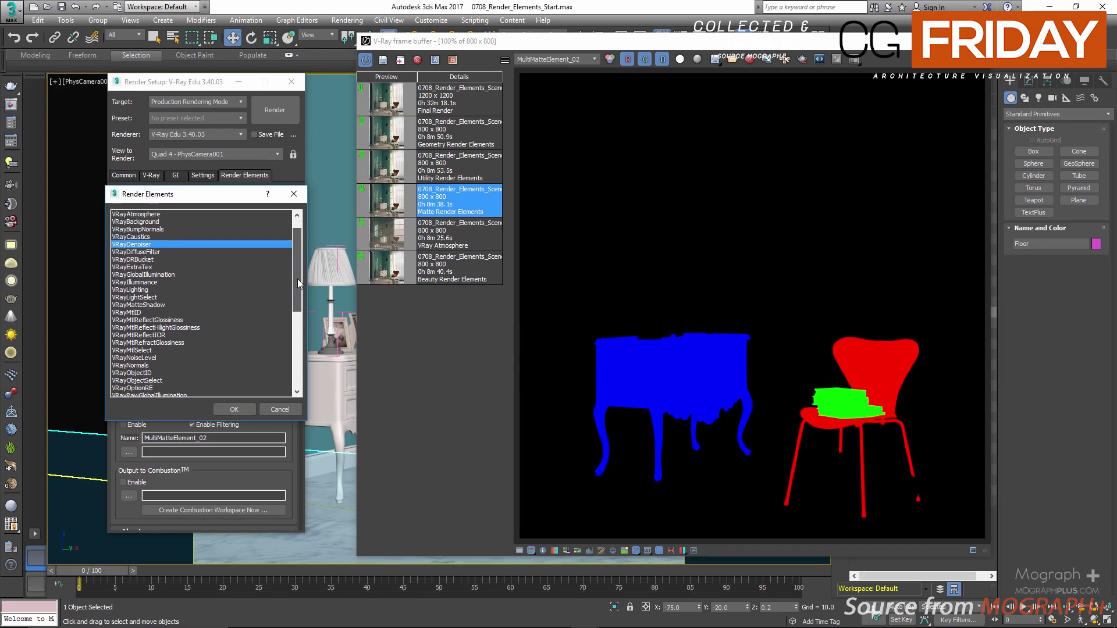
ctrl+click(150, 259)
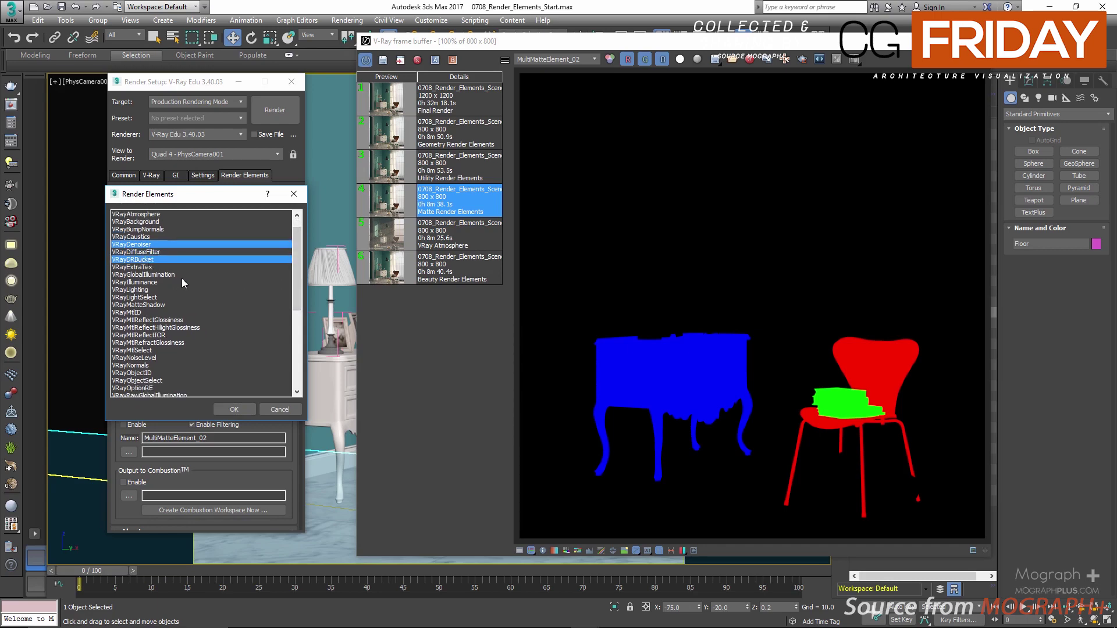
ctrl+click(145, 267)
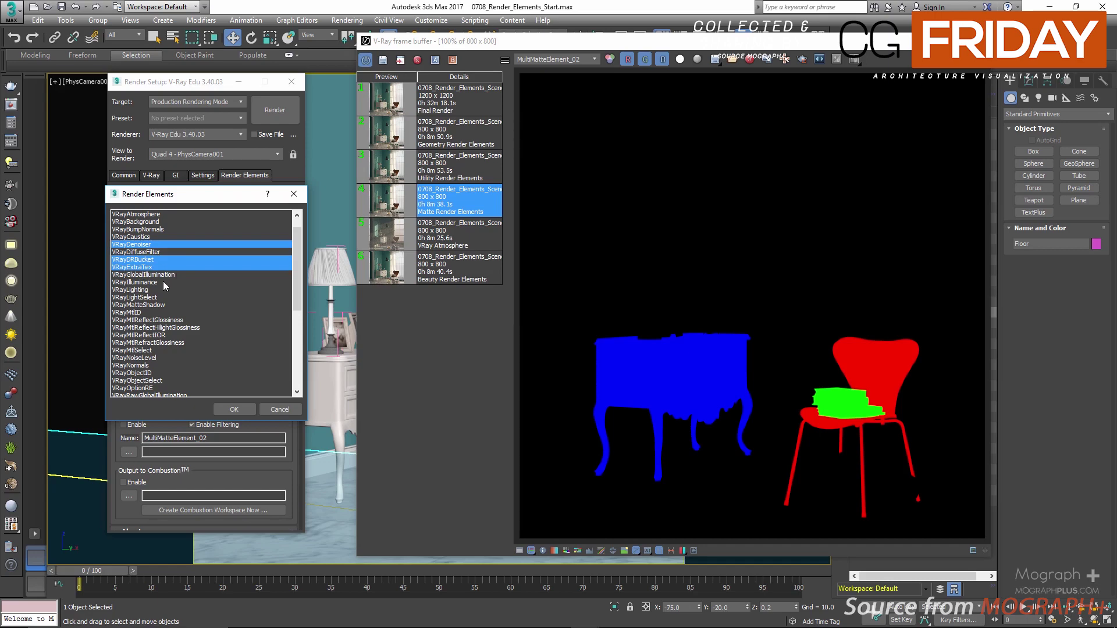
ctrl+click(165, 283)
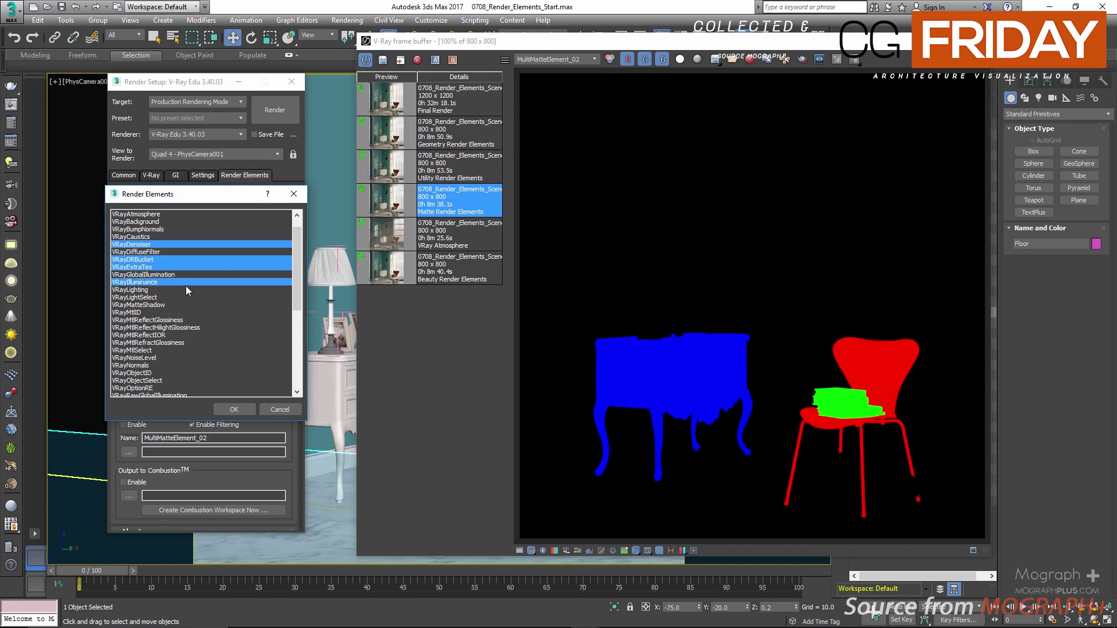
- Include VRaySamplerInfo, VRaySampleRate, VRayUnclampedColor and VRayOptionRE in the selection and add all chosen render elements
scroll(184, 314, down, 6)
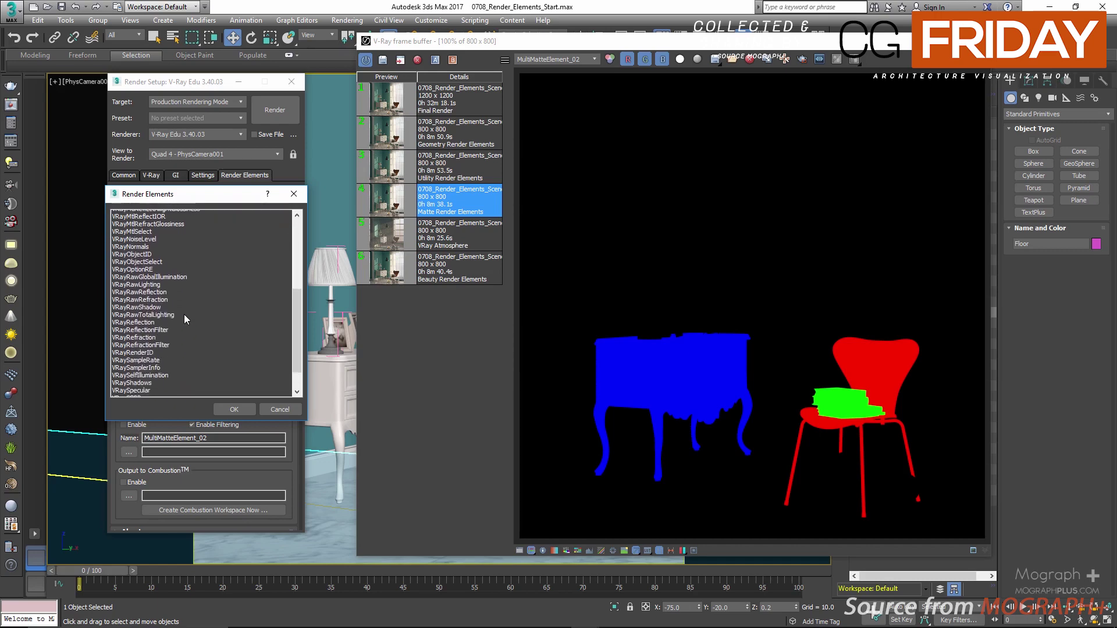
ctrl+click(156, 350)
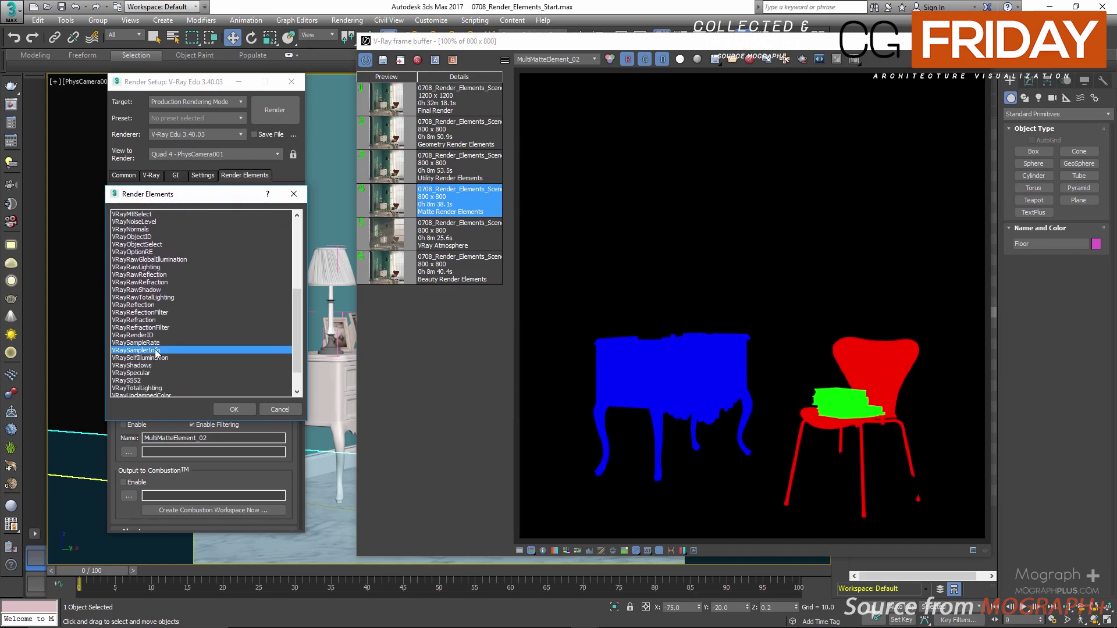
ctrl+click(156, 343)
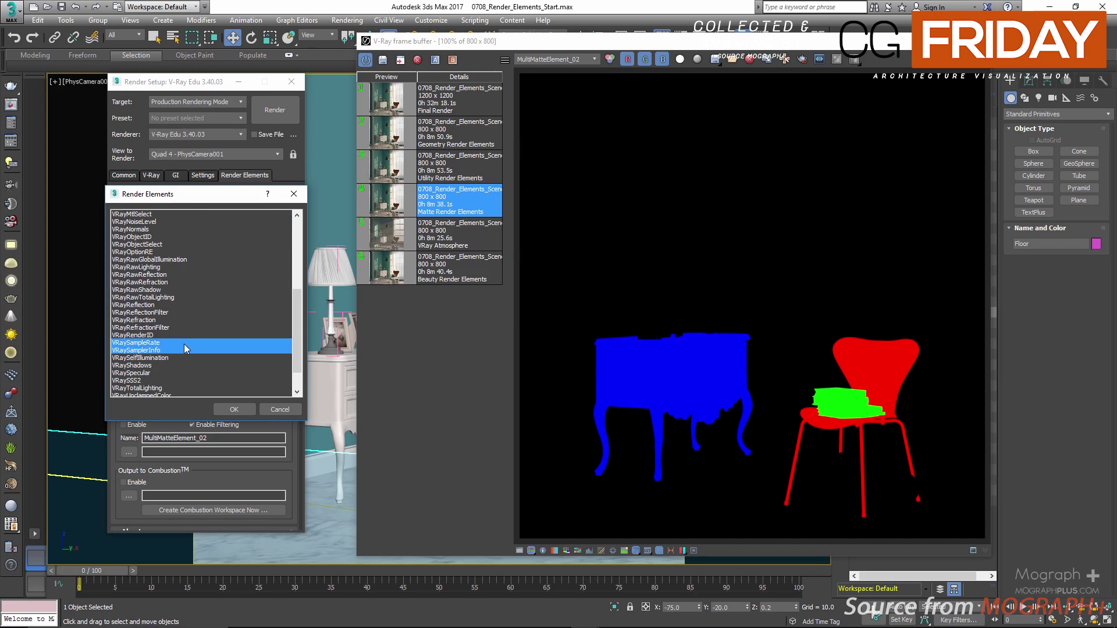
scroll(186, 344, down, 1)
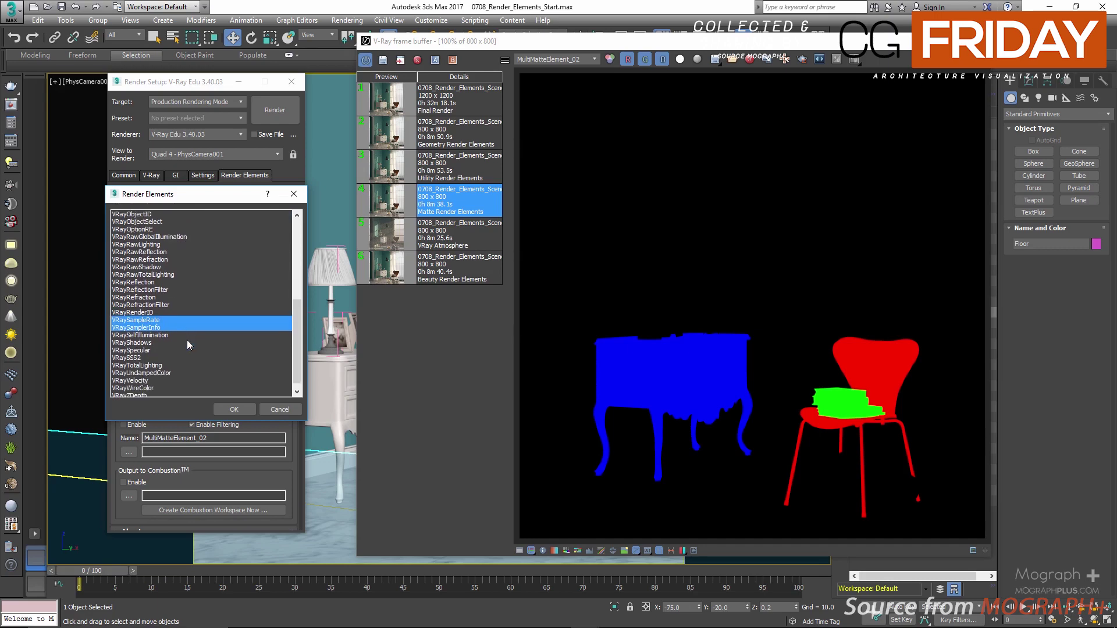
scroll(186, 339, down, 1)
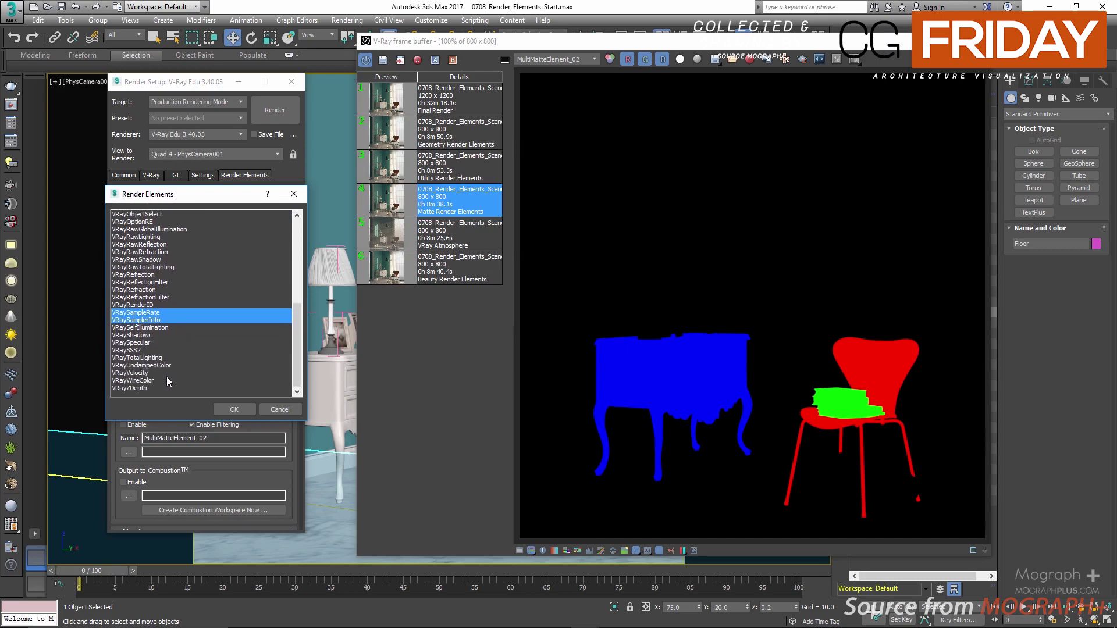
ctrl+click(156, 365)
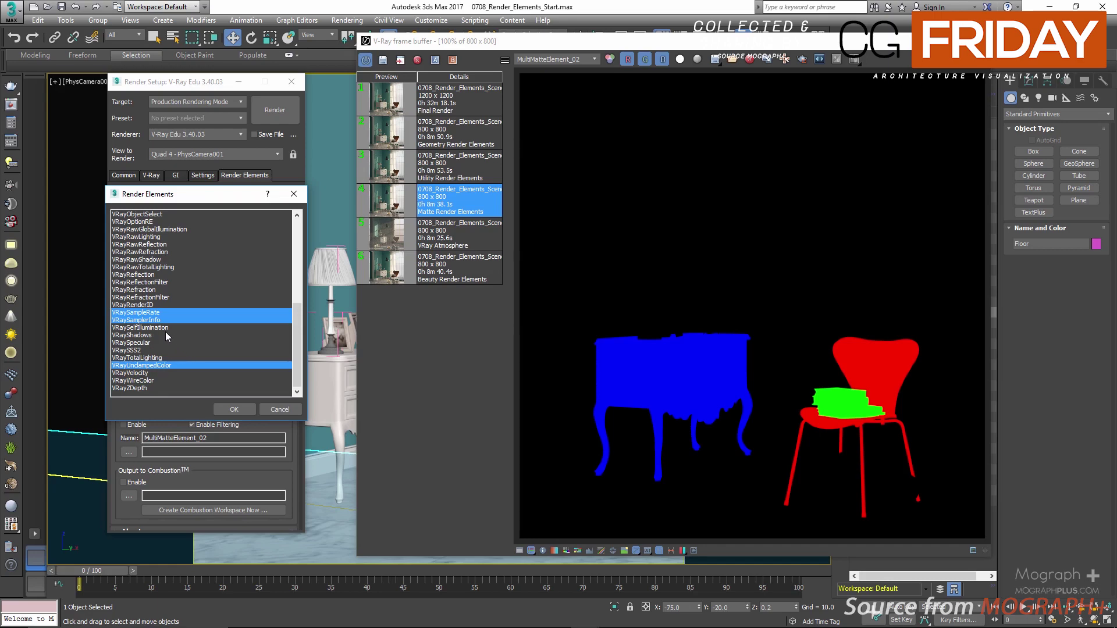
scroll(165, 332, up, 1)
scroll(166, 335, up, 3)
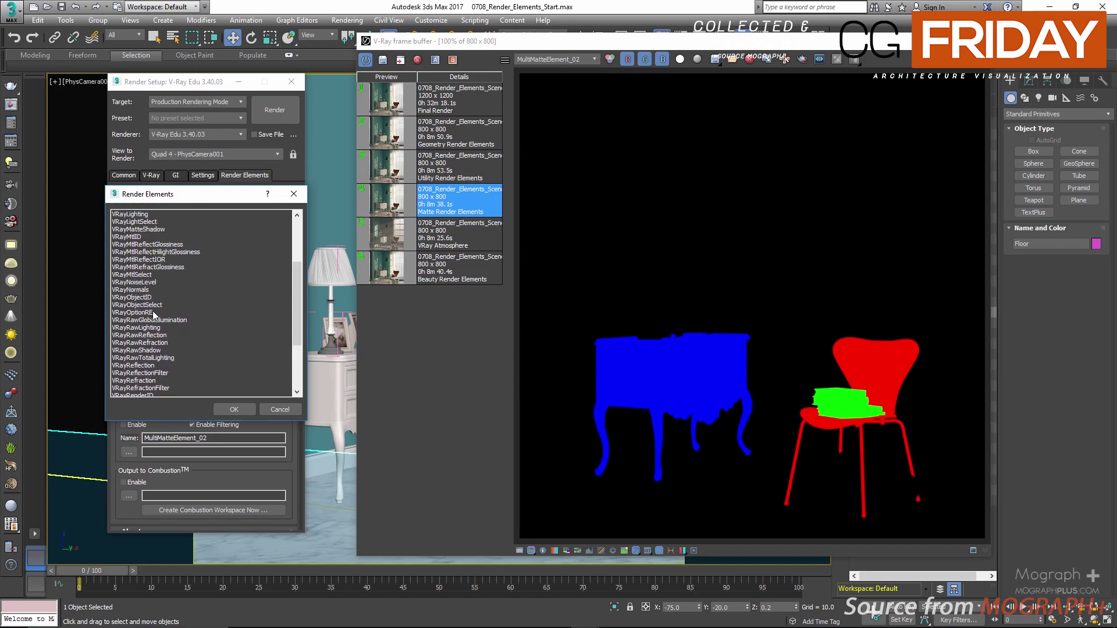
click(156, 313)
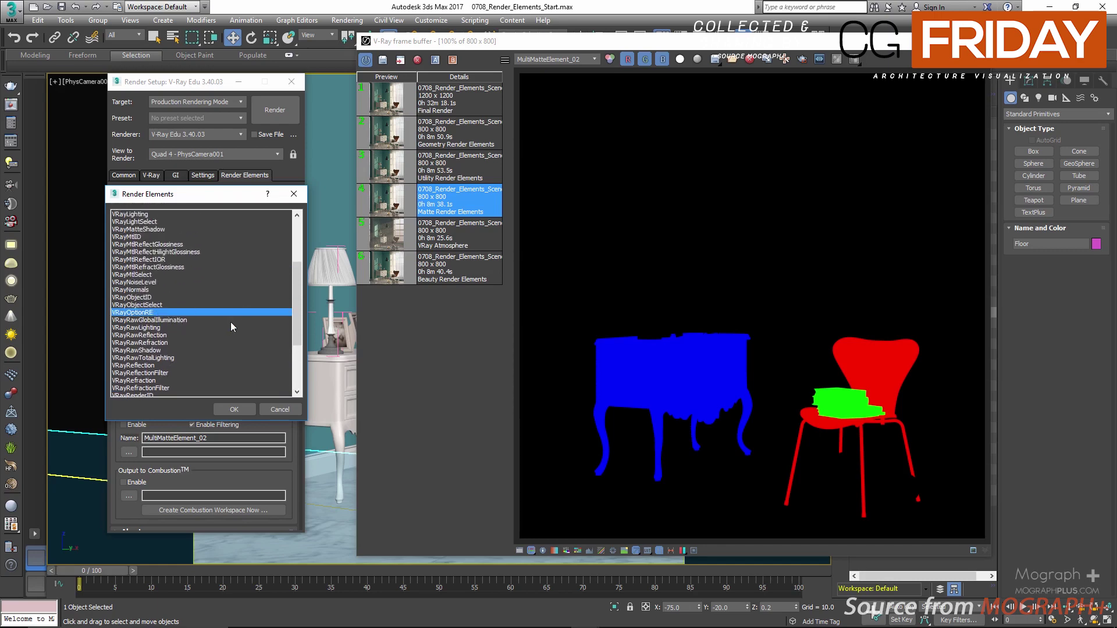
click(234, 408)
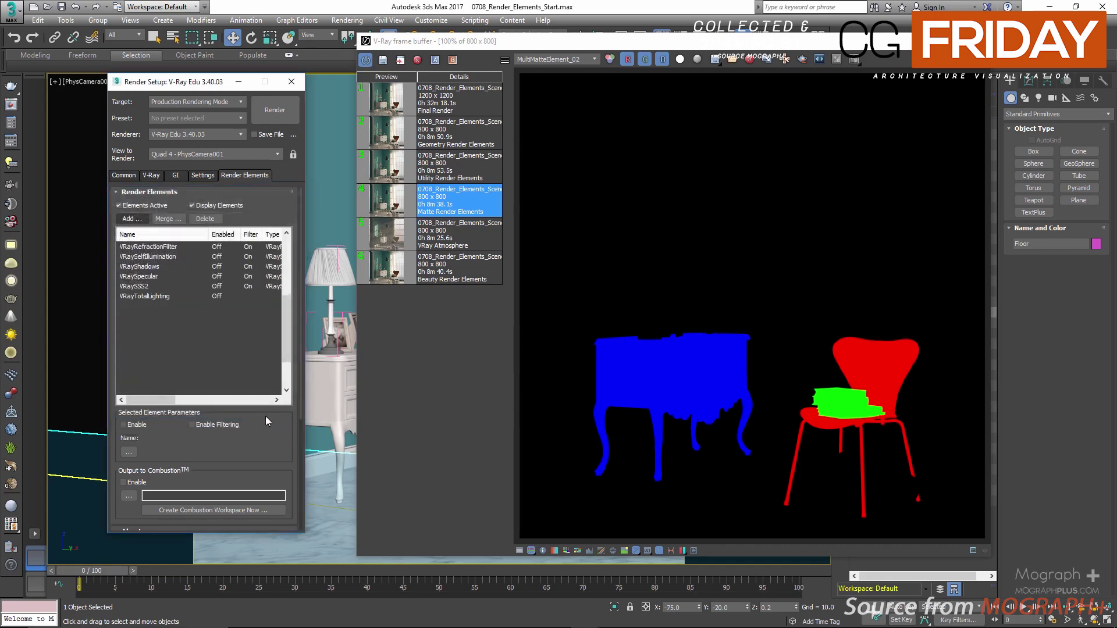
- Assign a VRayDirt map as the texture of the VRayExtraTex render element
scroll(277, 427, down, 2)
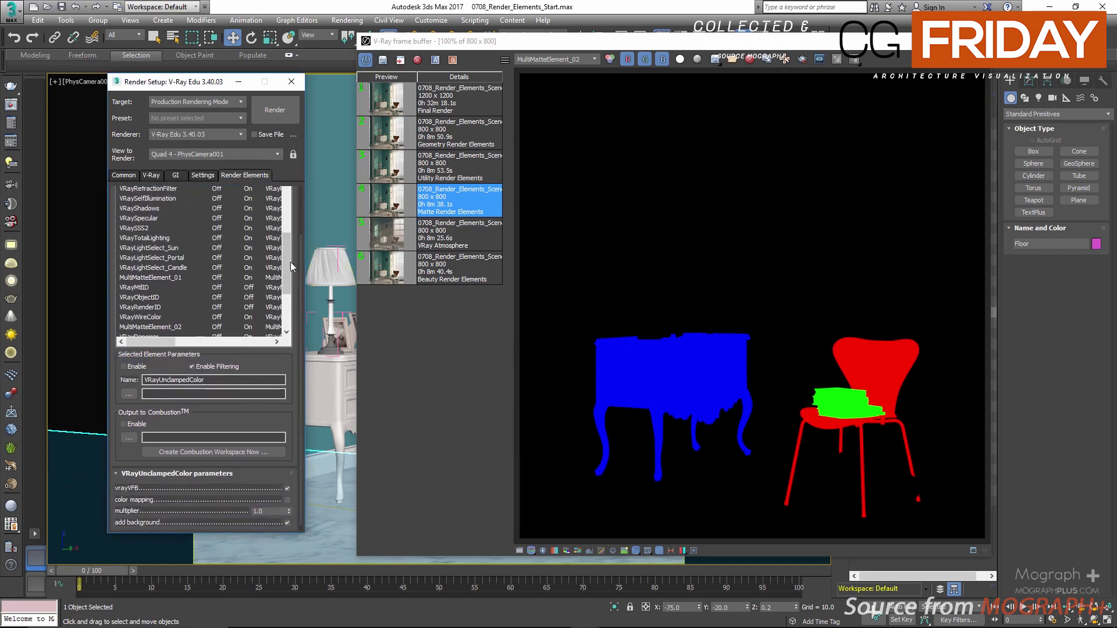
drag(287, 264, 287, 313)
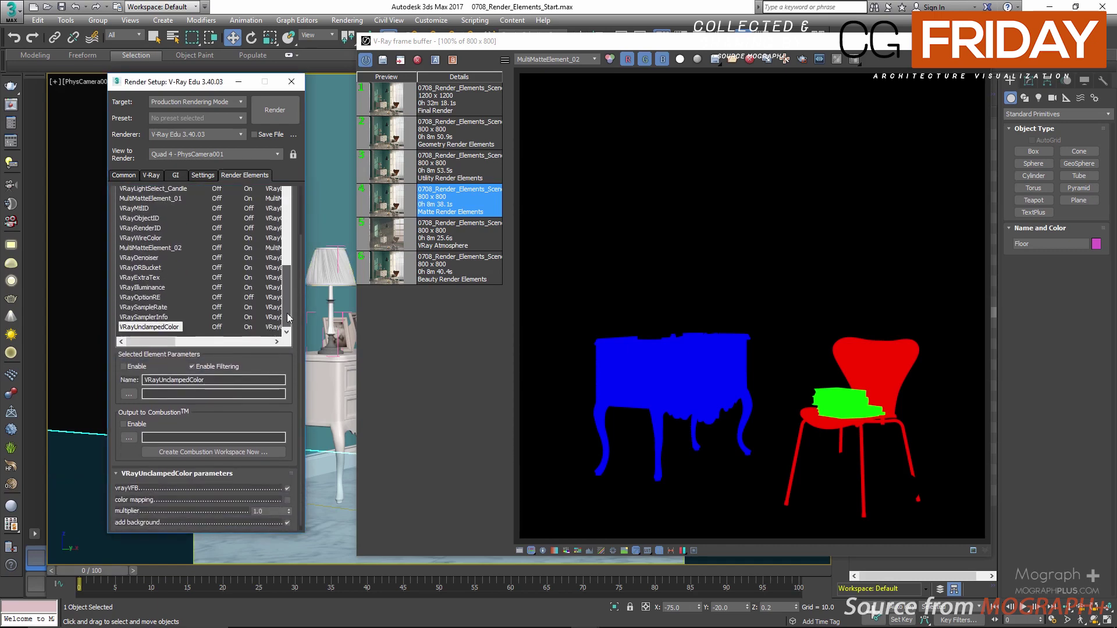
click(153, 277)
scroll(244, 319, down, 1)
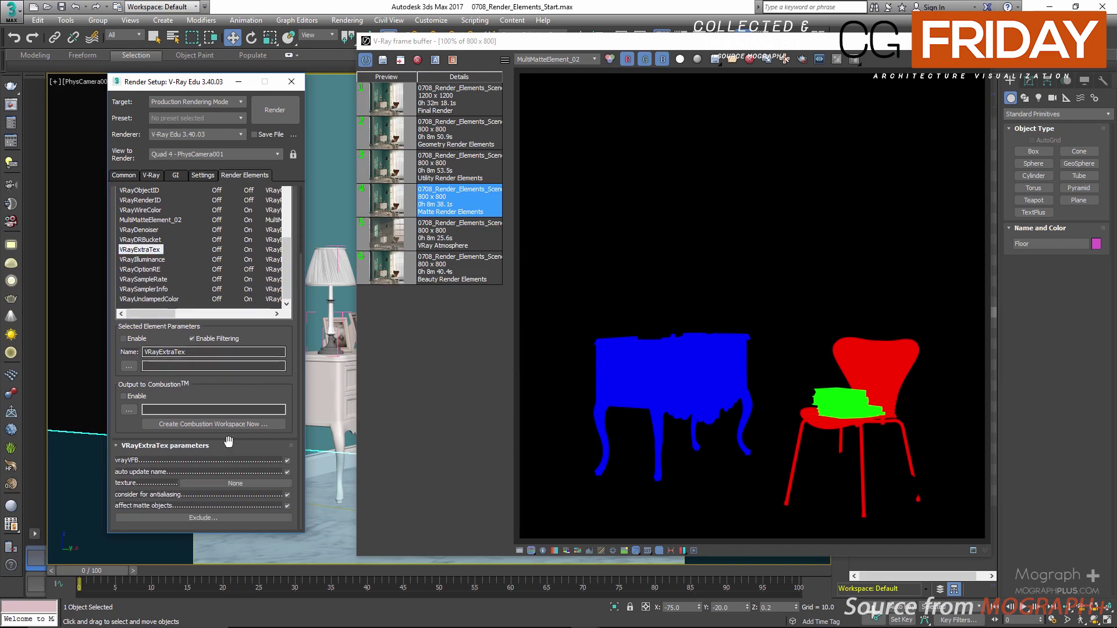
click(235, 483)
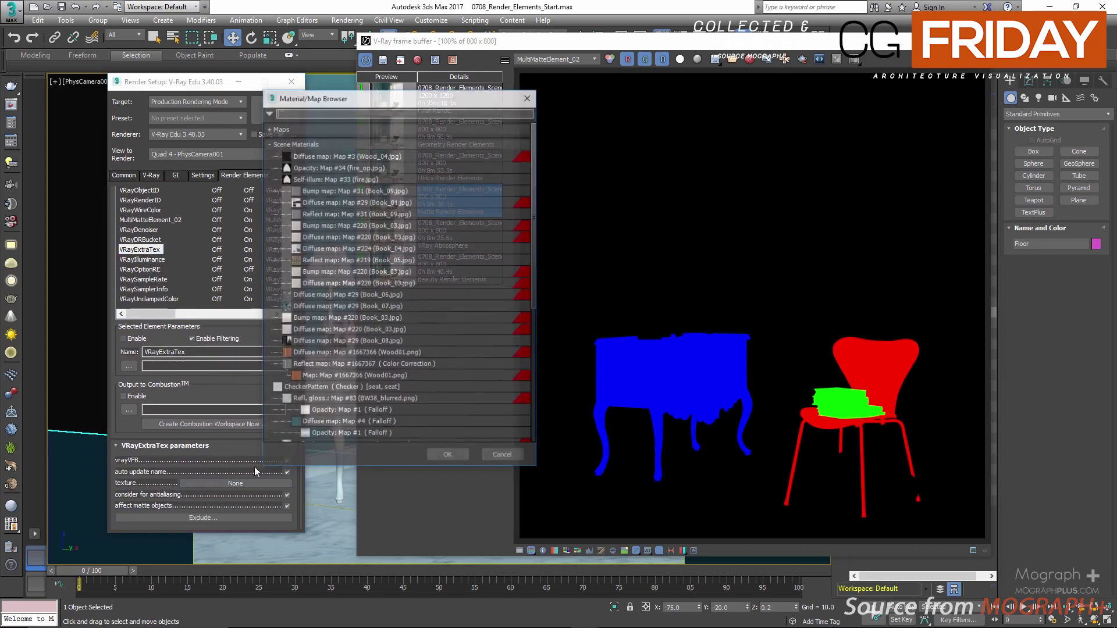
click(296, 143)
click(297, 130)
click(297, 186)
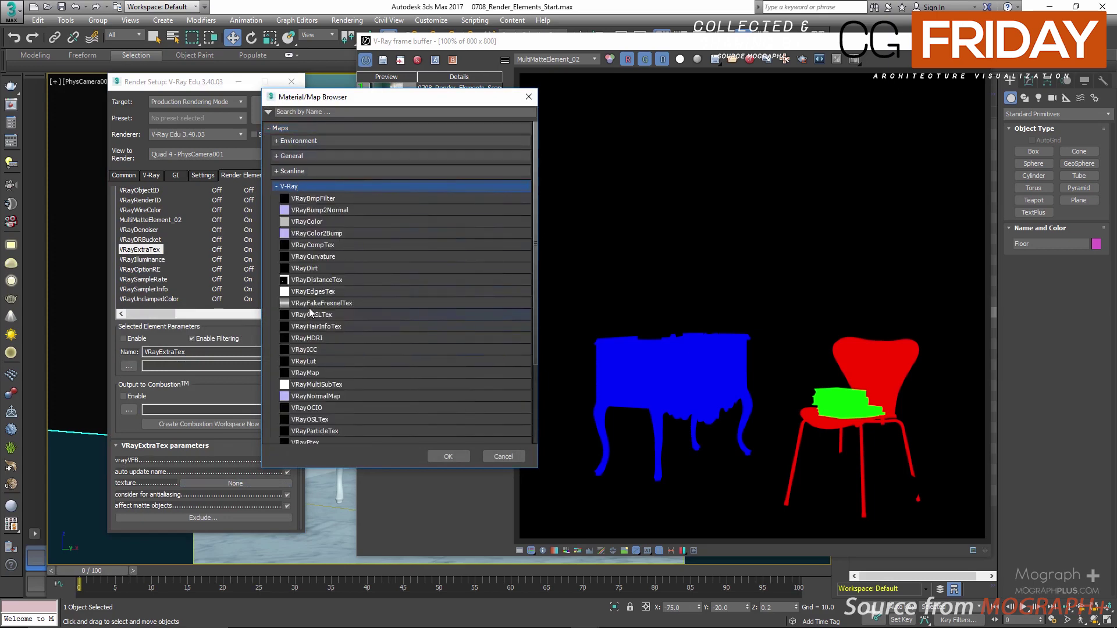
double_click(305, 267)
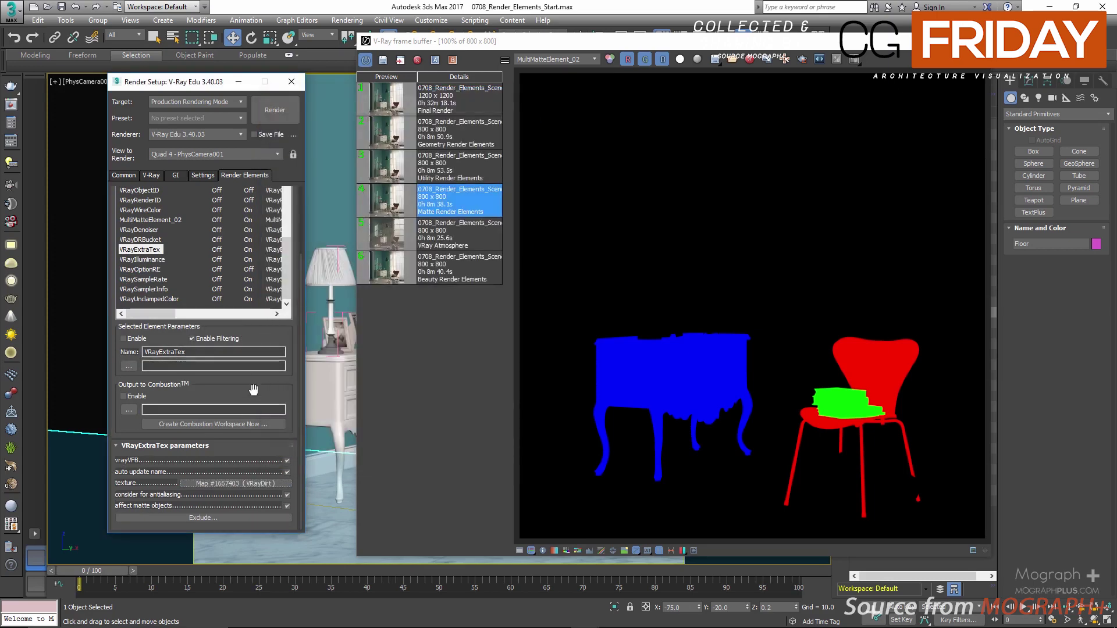
- Set the VRaySamplerInfo render element's type to UVW coordinates and review its remaining parameters
click(165, 289)
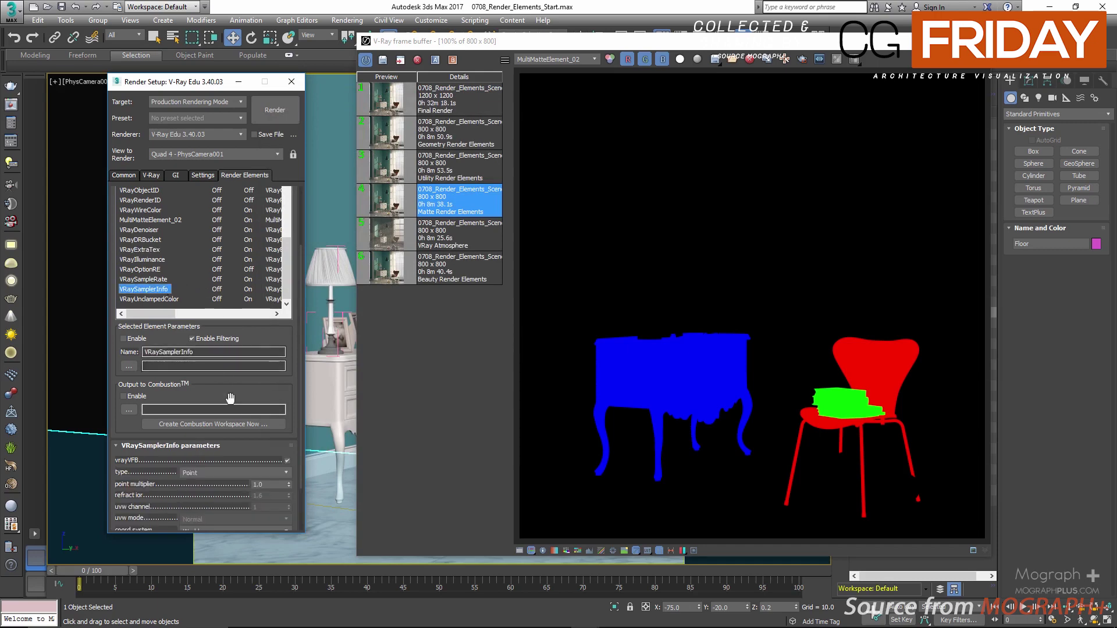
click(226, 473)
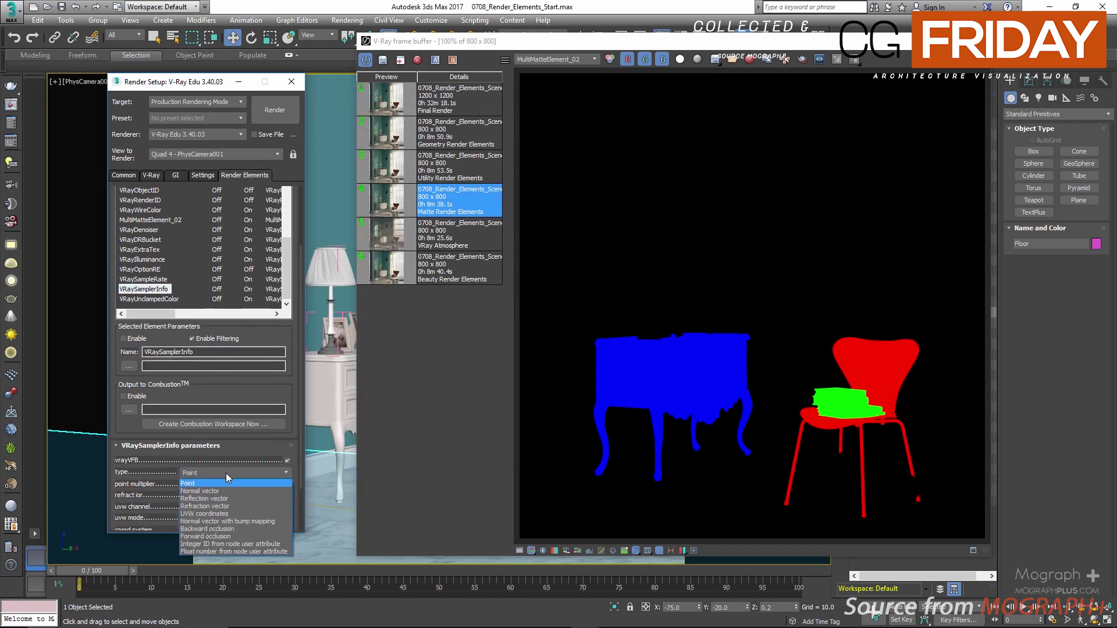
click(224, 514)
scroll(220, 361, down, 3)
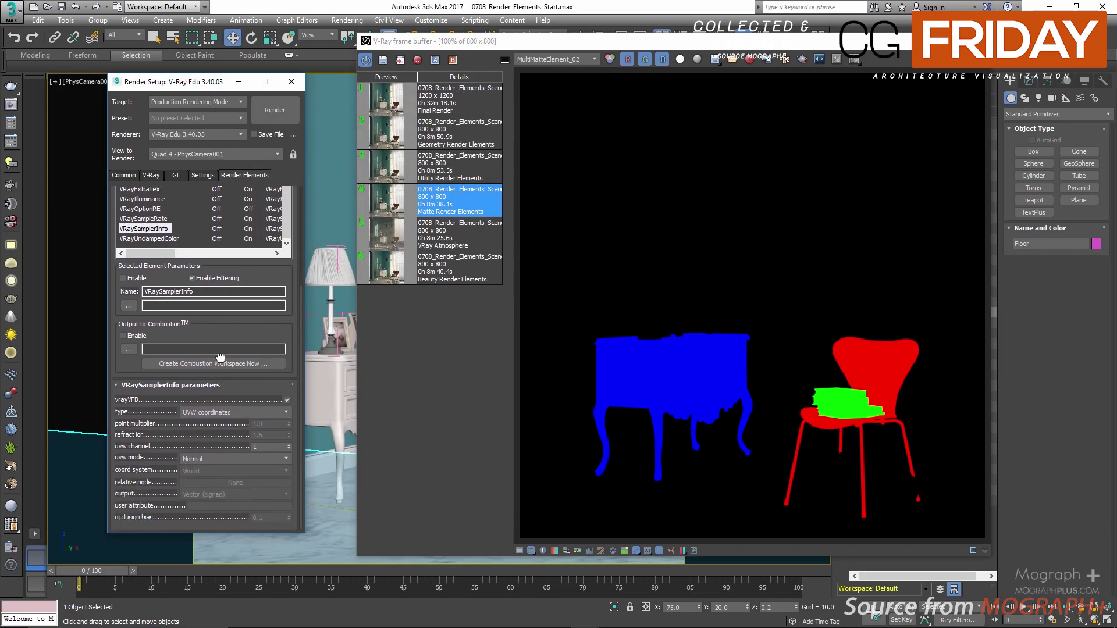
scroll(220, 357, up, 7)
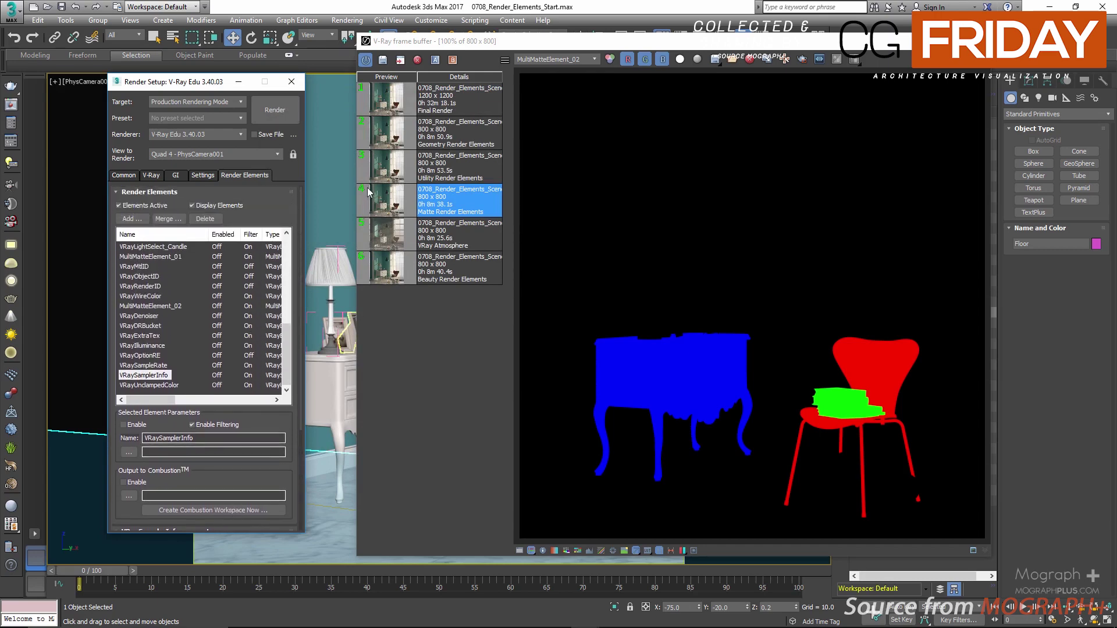
- Load the Utility Render Elements image from the render history and display its RGB color channel
click(381, 169)
click(565, 59)
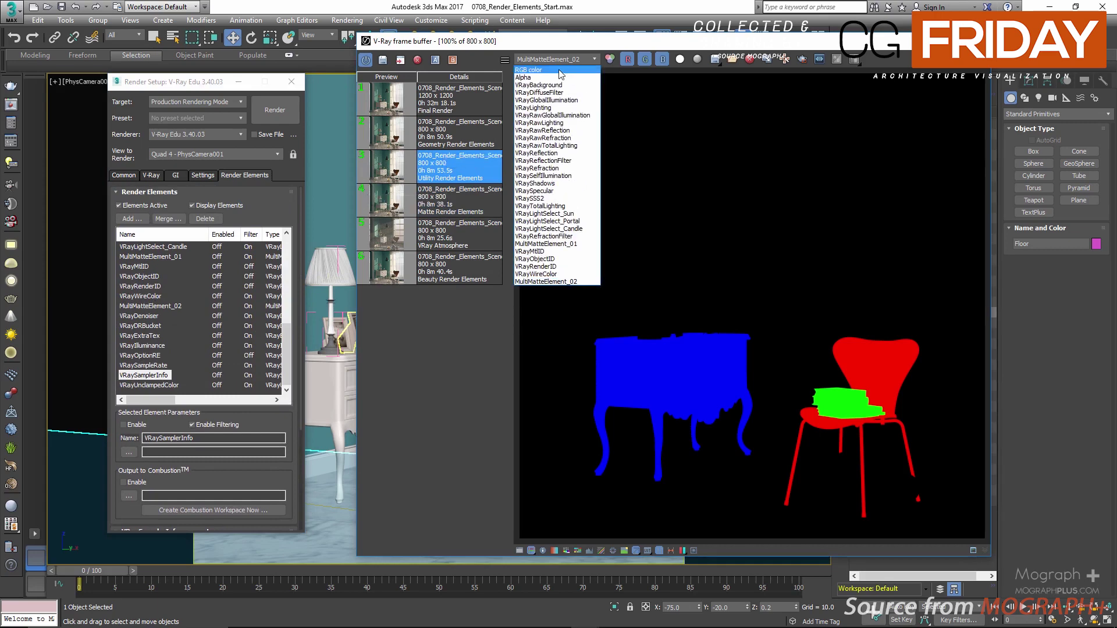
click(560, 70)
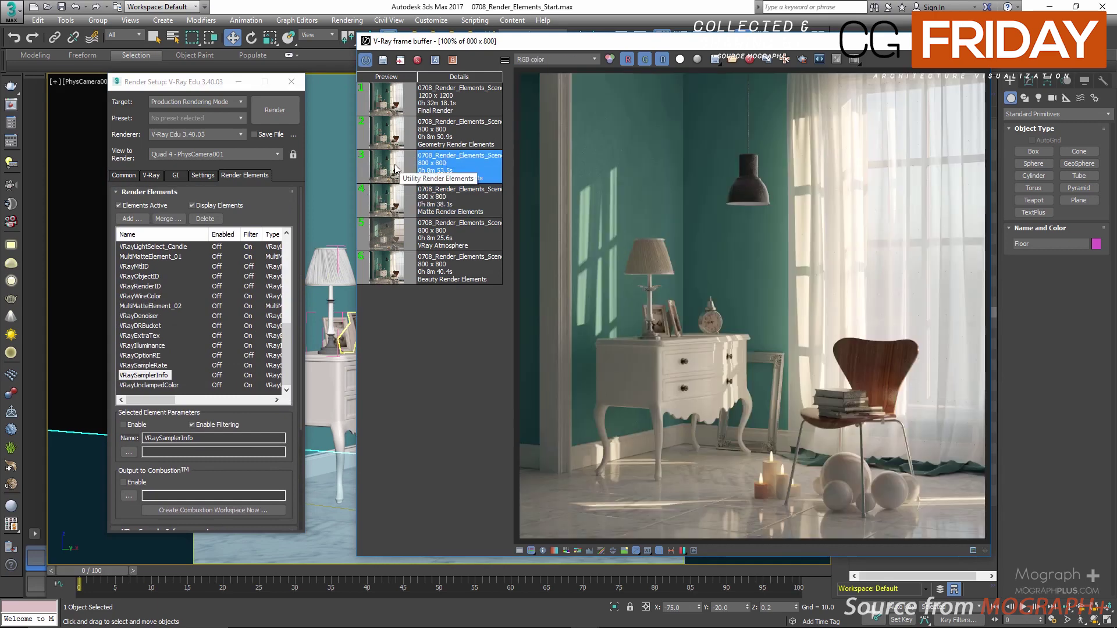
- Display the VRayDenoiser channel in the frame buffer and inspect the lamp and dresser at 200%
click(564, 59)
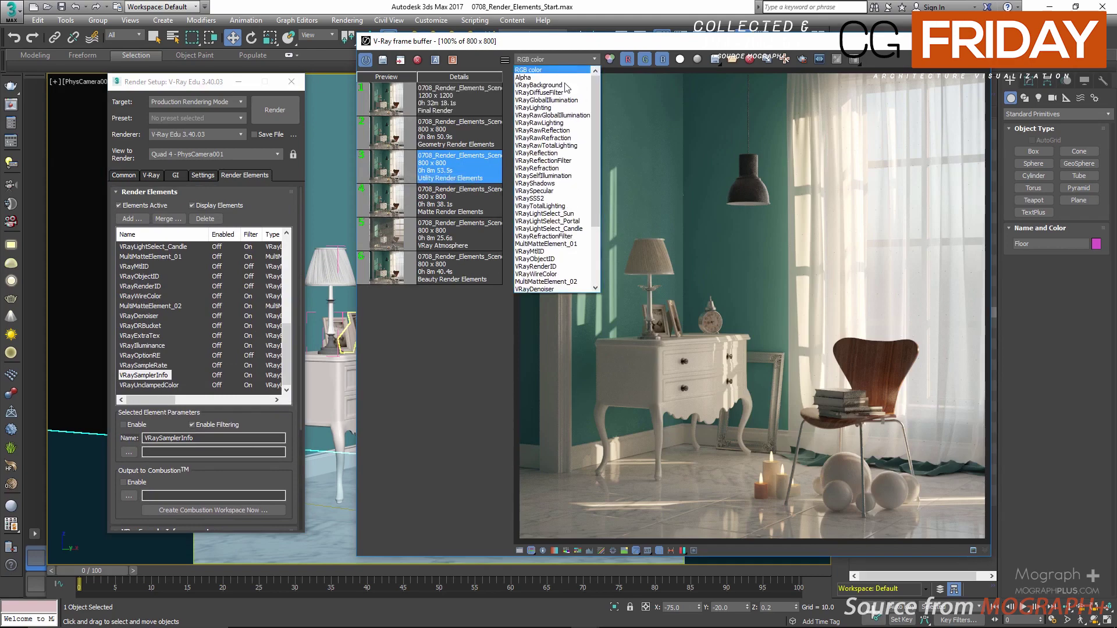
scroll(579, 223, down, 3)
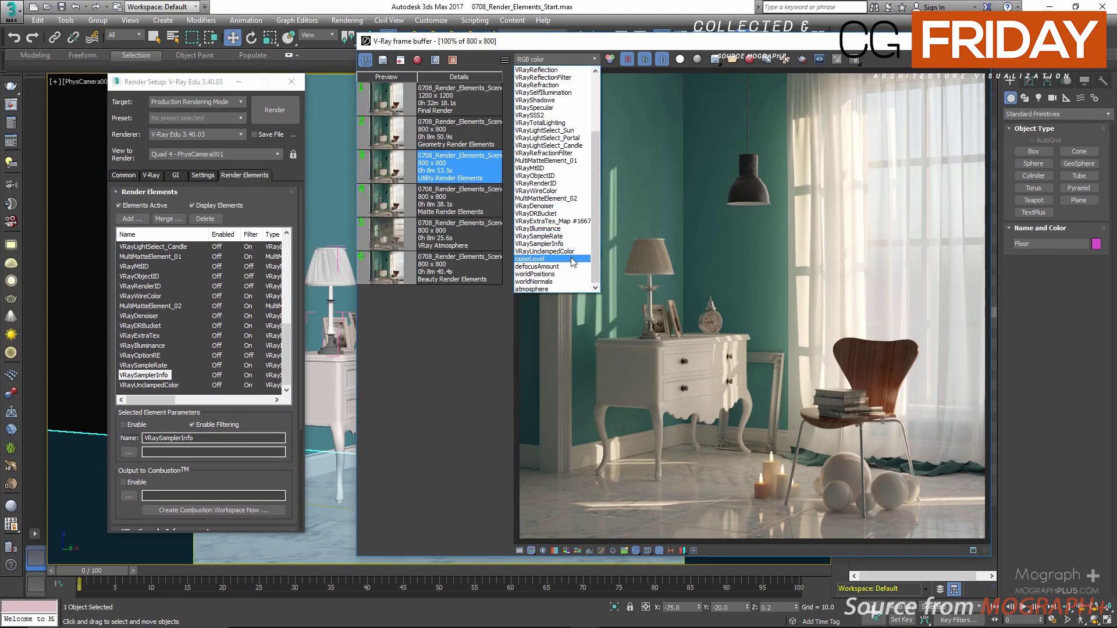
click(569, 206)
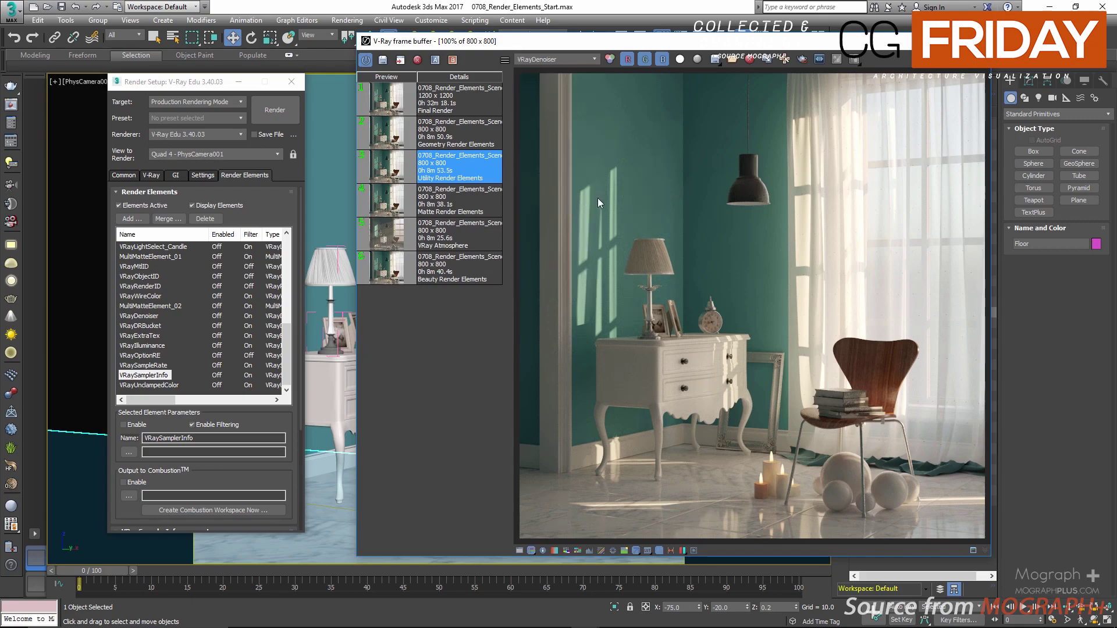
scroll(599, 196, up, 1)
middle_drag(754, 250, 748, 200)
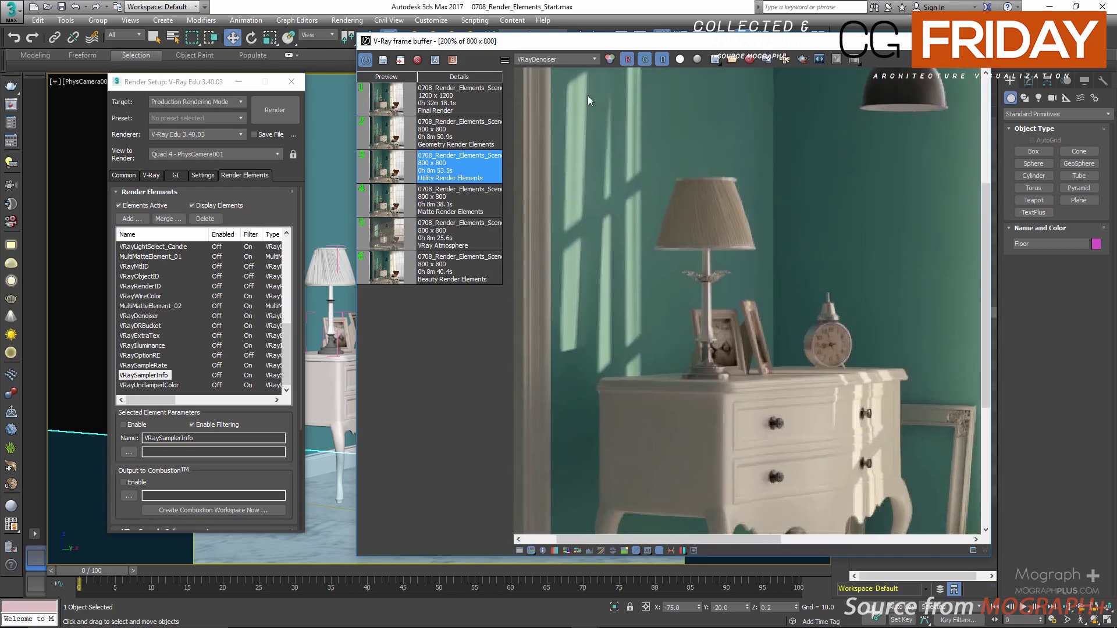
- Compare the RGB color channel with VRayDenoiser on the lamp and dresser area
click(550, 58)
scroll(552, 175, up, 5)
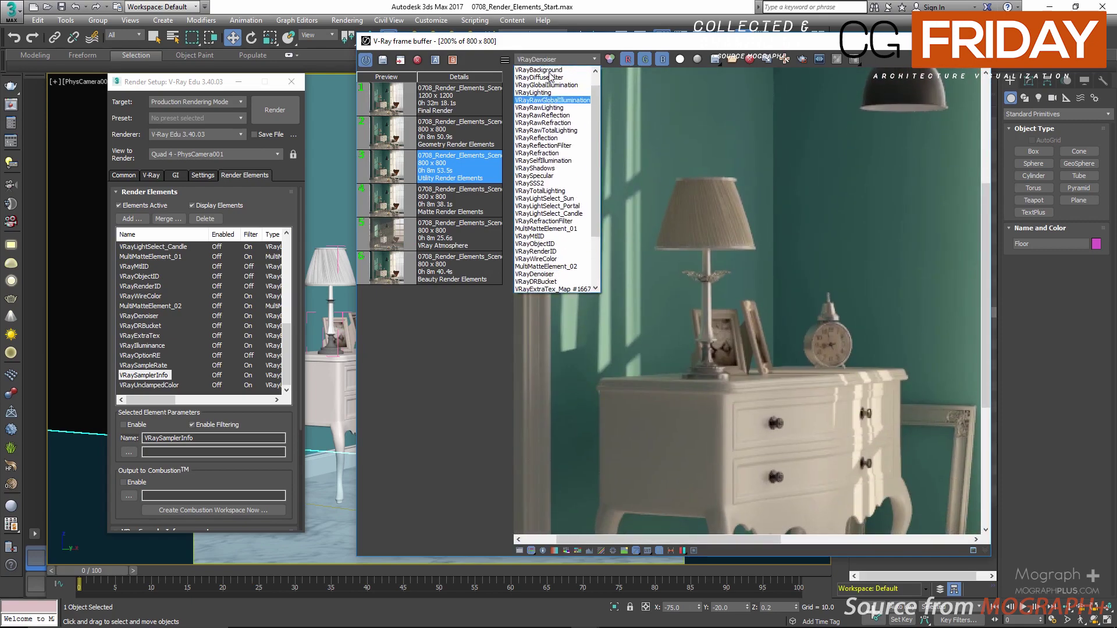
click(552, 70)
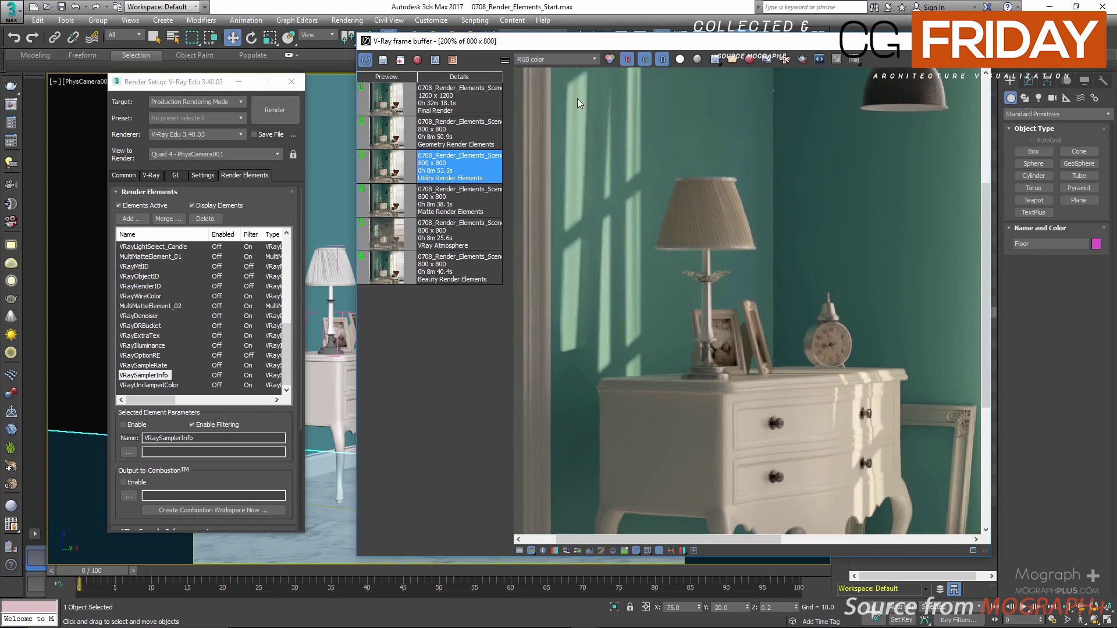
click(553, 58)
scroll(556, 192, down, 6)
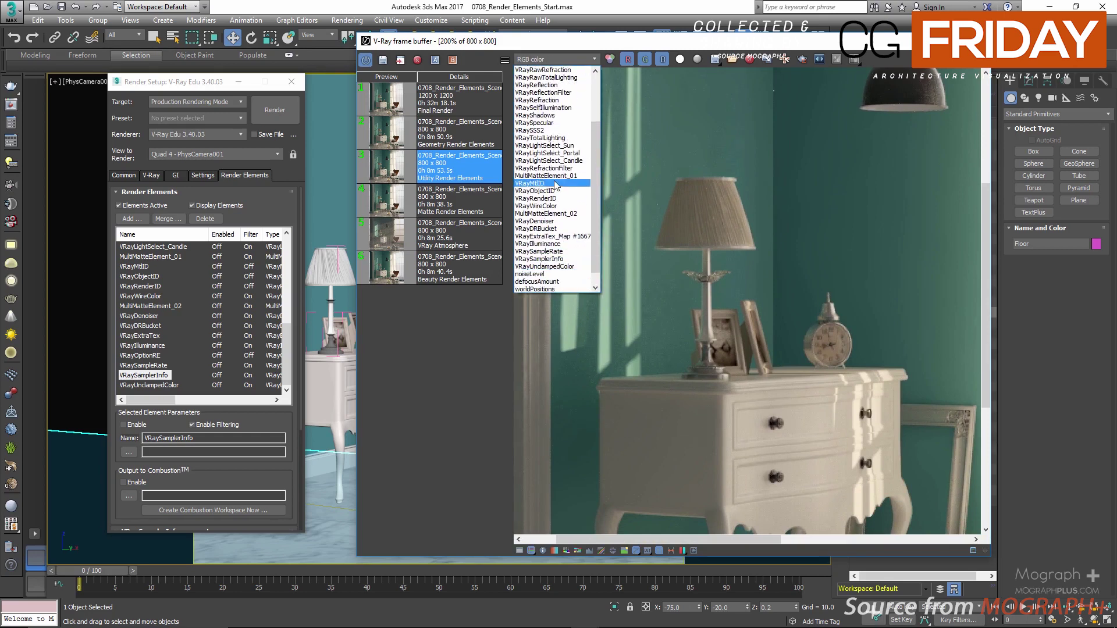
click(569, 221)
- Inspect the candles on the floor at 400% and compare the VRayDenoiser and RGB color channels there
middle_drag(680, 410, 504, 168)
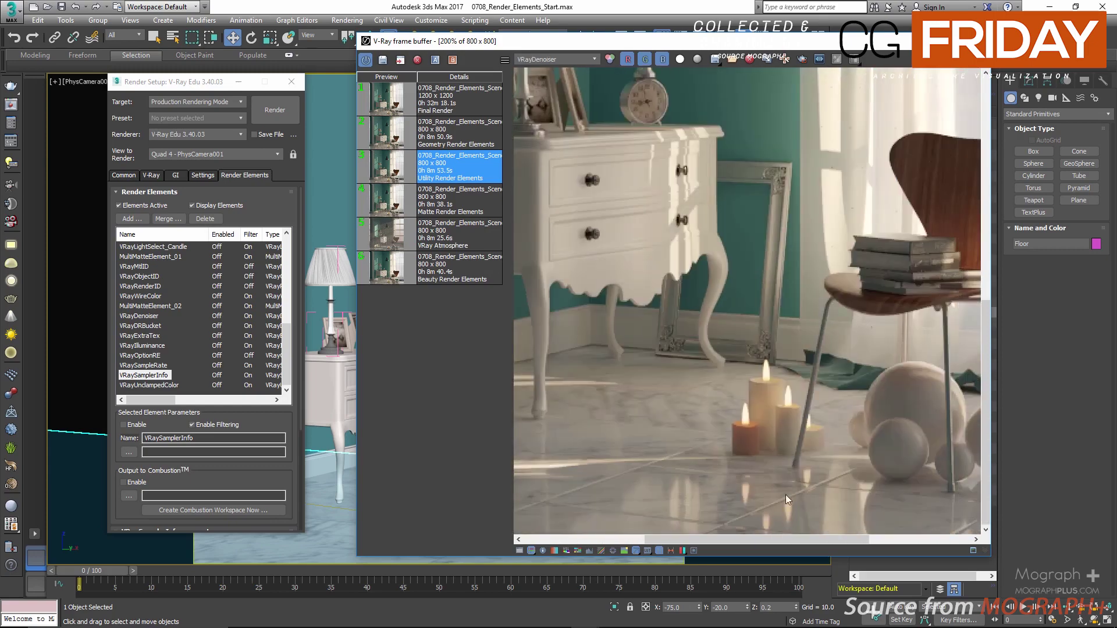
middle_drag(926, 505, 947, 479)
scroll(777, 494, up, 1)
middle_drag(602, 354, 736, 356)
click(544, 61)
scroll(560, 146, up, 5)
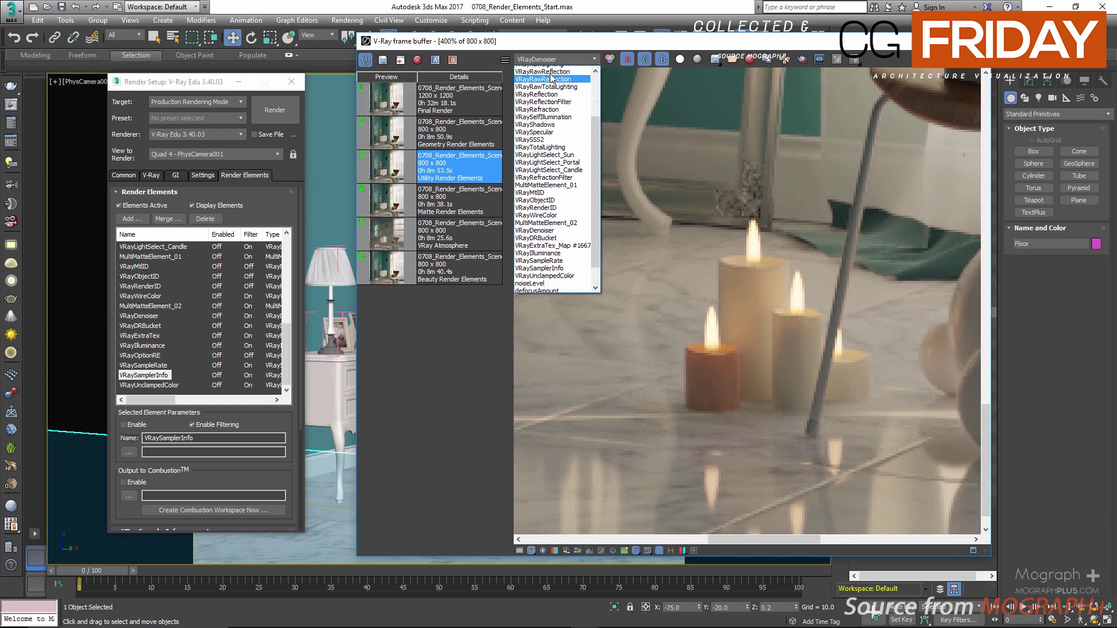
click(560, 69)
click(561, 59)
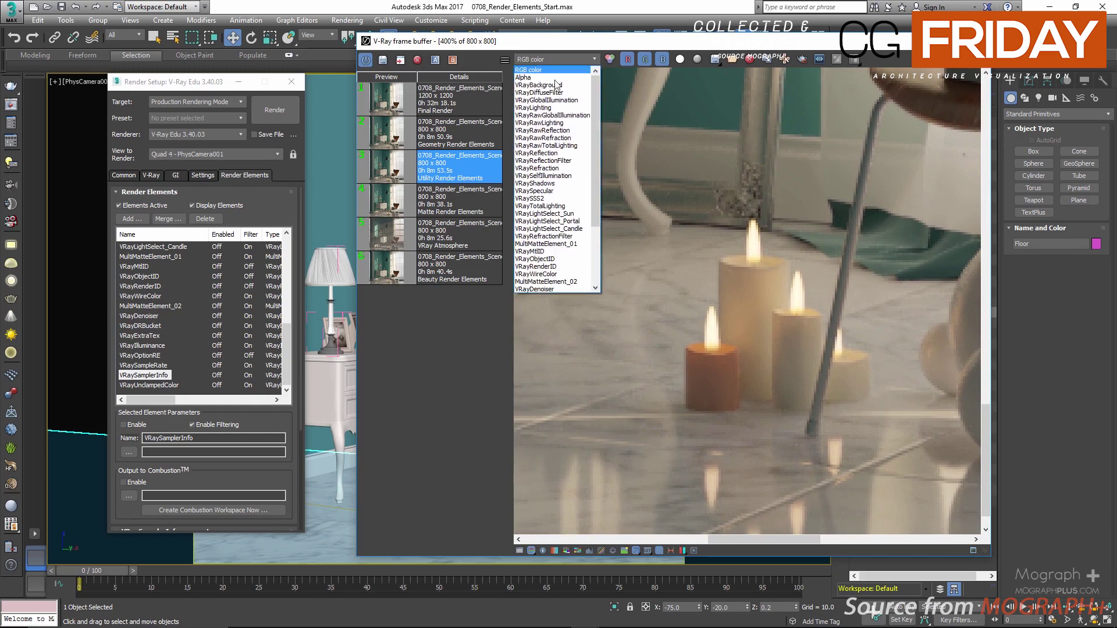
scroll(567, 245, down, 5)
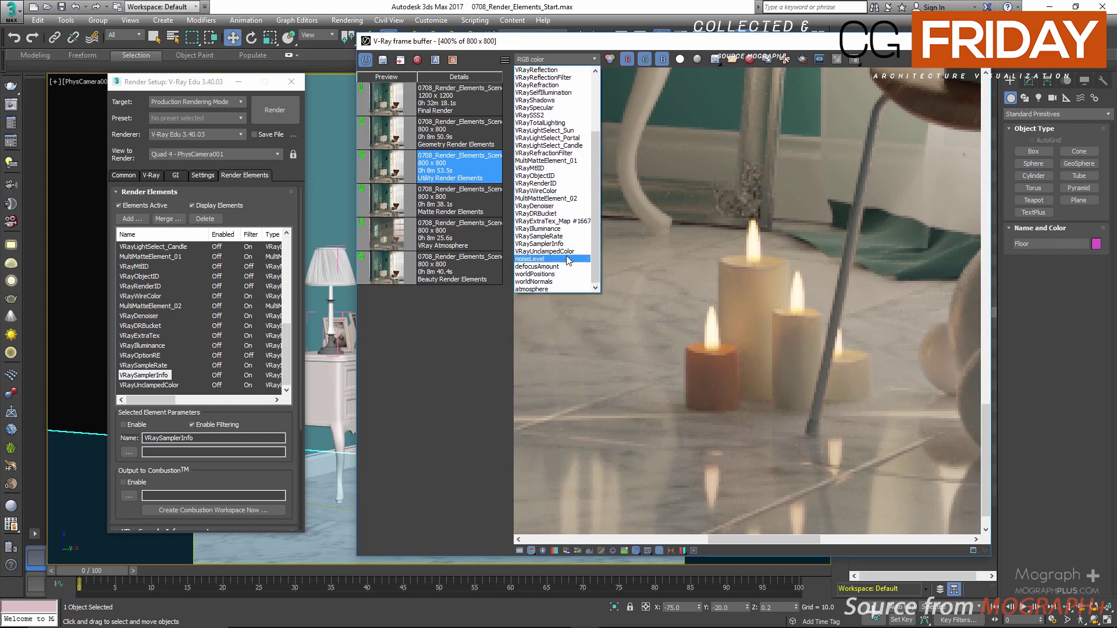
click(562, 206)
- Inspect the spheres under the chair at 800%, comparing VRayDenoiser with RGB color, and return to the 200% view with VRayDenoiser shown
scroll(723, 321, down, 1)
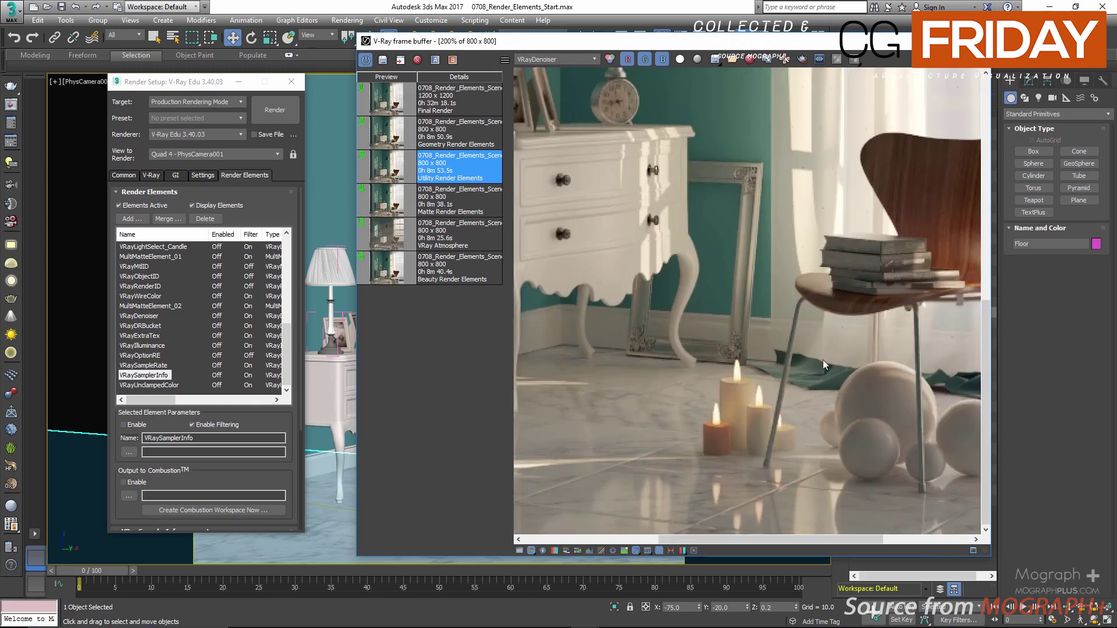
middle_drag(906, 428, 822, 436)
scroll(834, 456, up, 1)
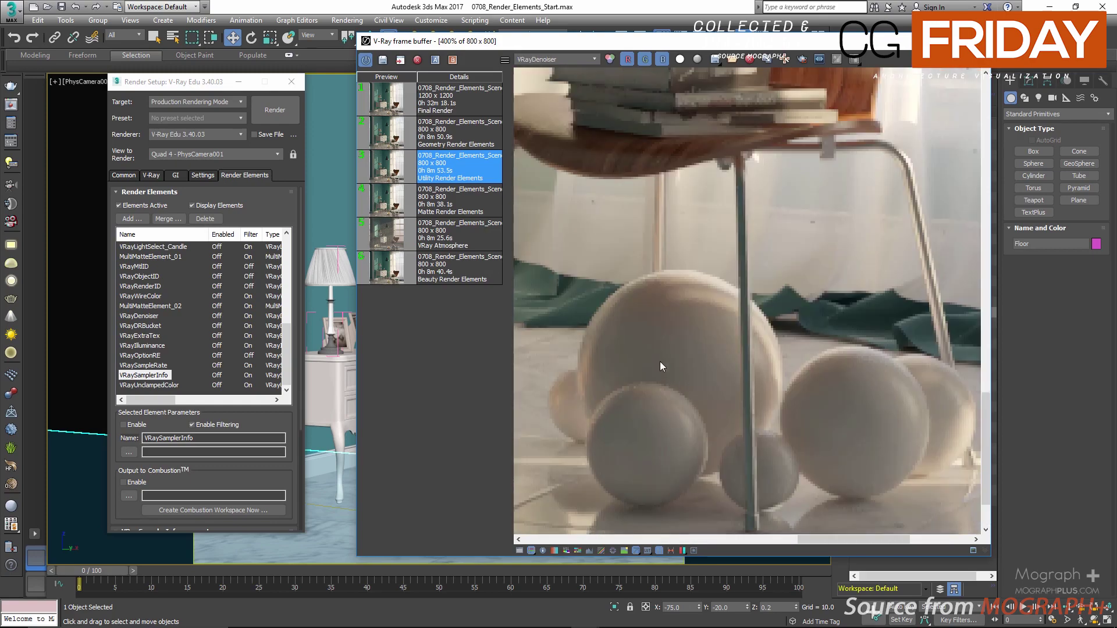
scroll(659, 349, up, 1)
middle_drag(660, 345, 738, 260)
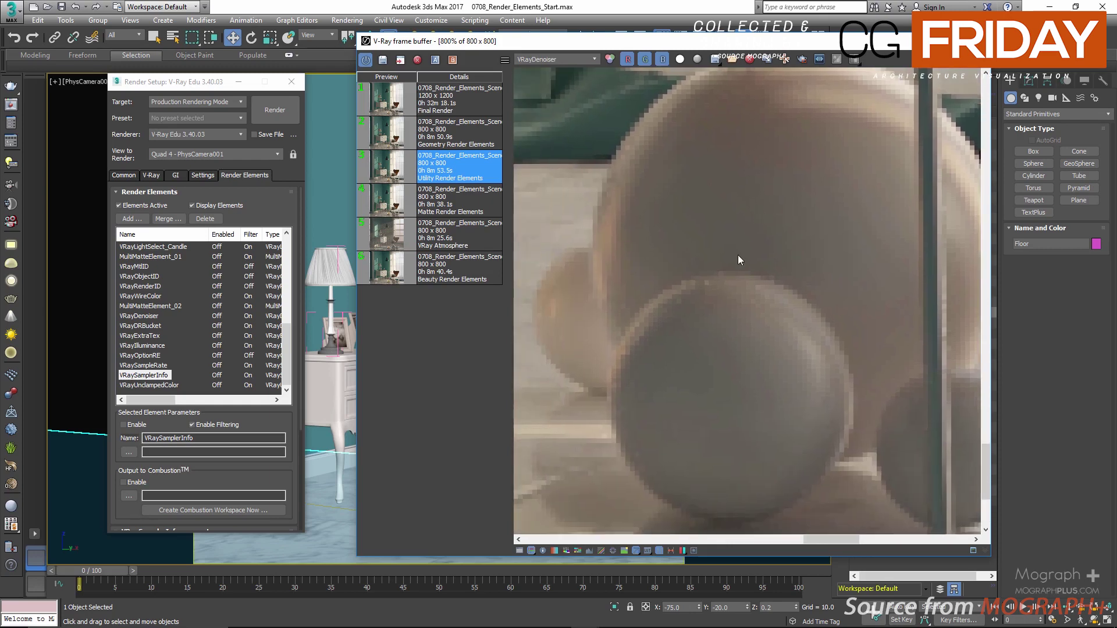
click(543, 61)
scroll(547, 75, up, 5)
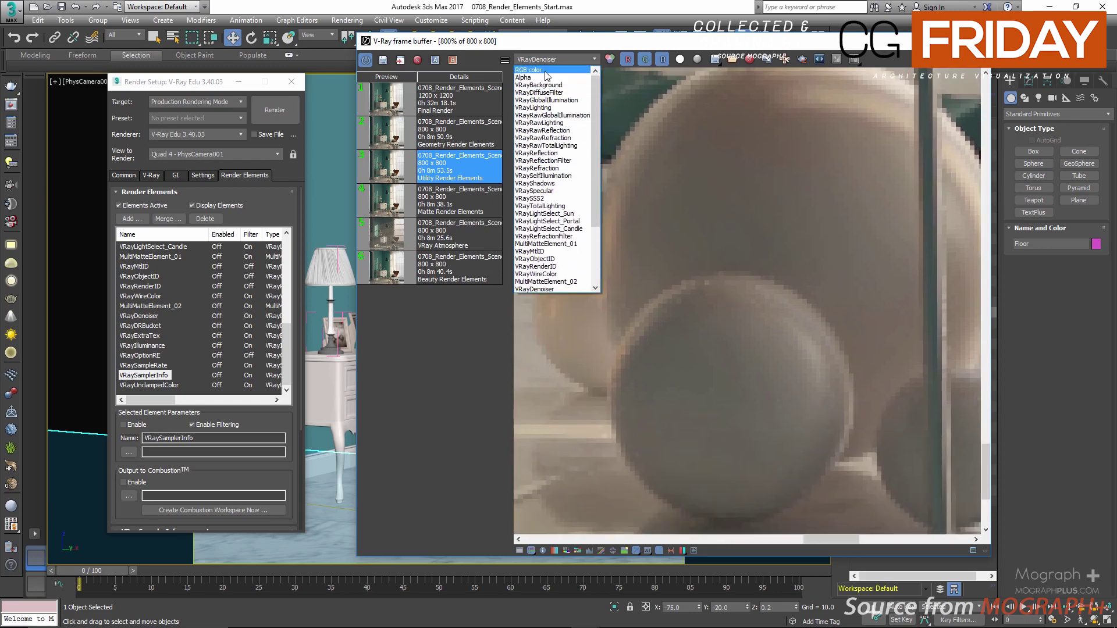
click(545, 70)
click(549, 59)
scroll(557, 256, down, 4)
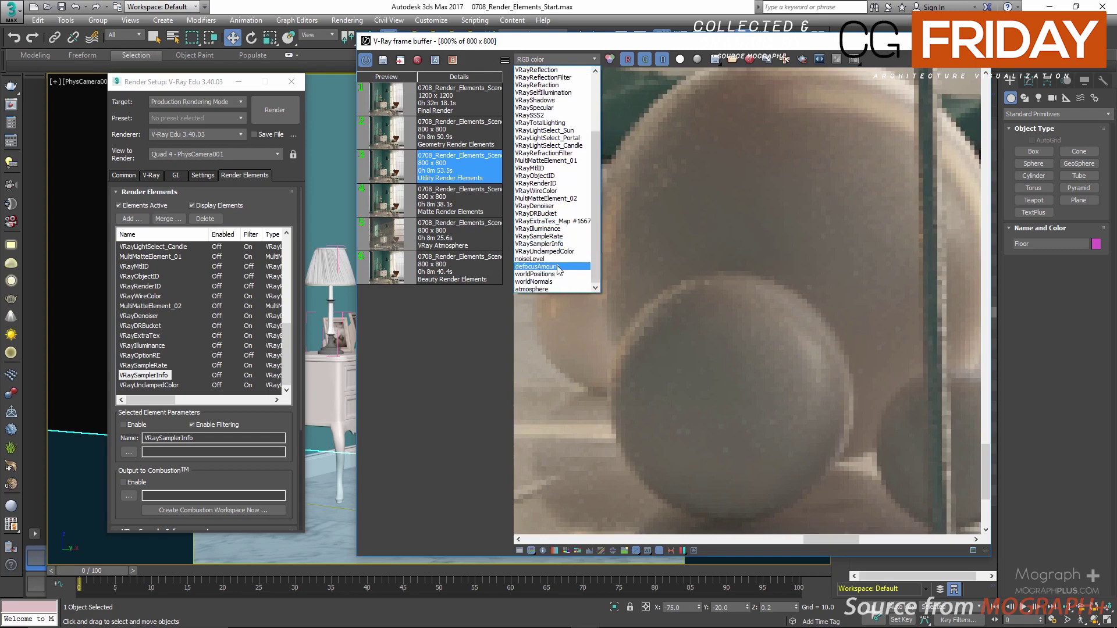
click(547, 206)
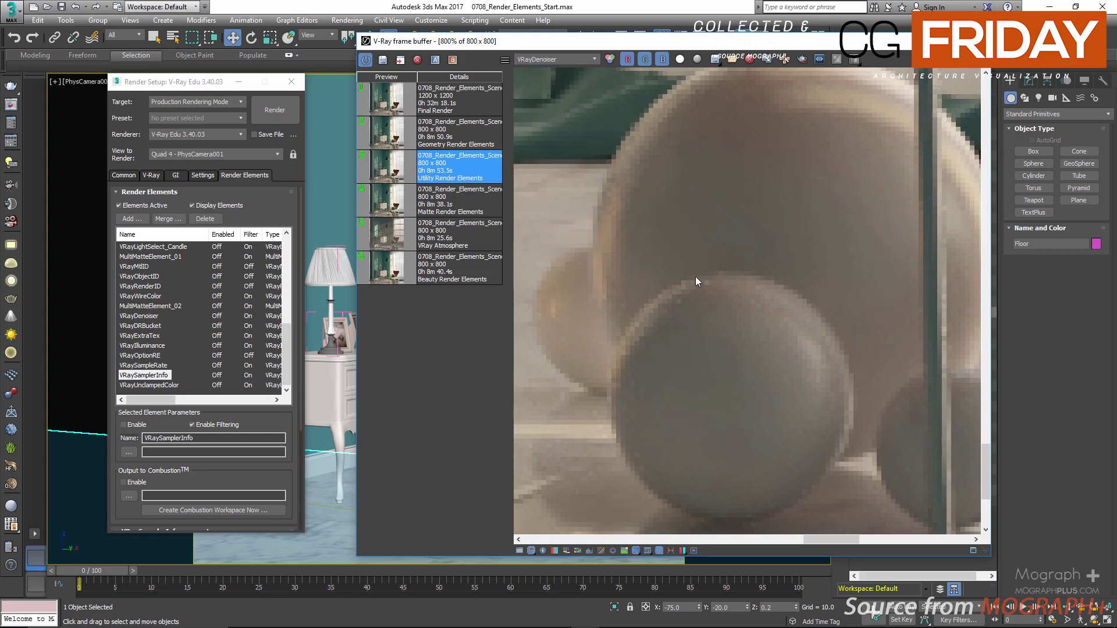
scroll(695, 277, down, 3)
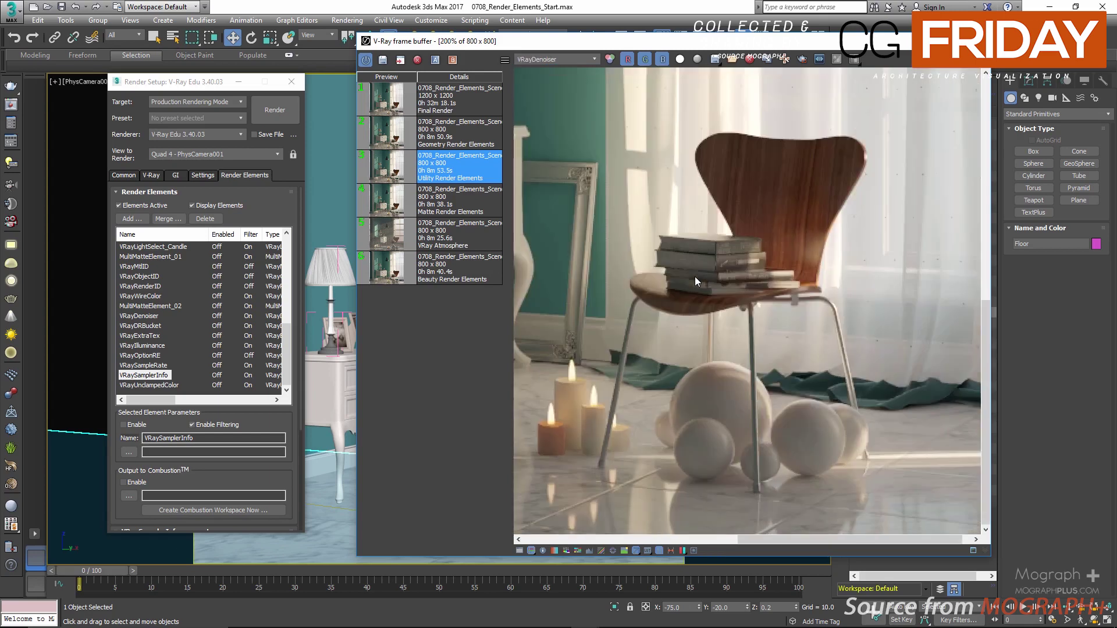
- Review the noise threshold in the Progressive image sampler settings and return to the render elements list
click(152, 176)
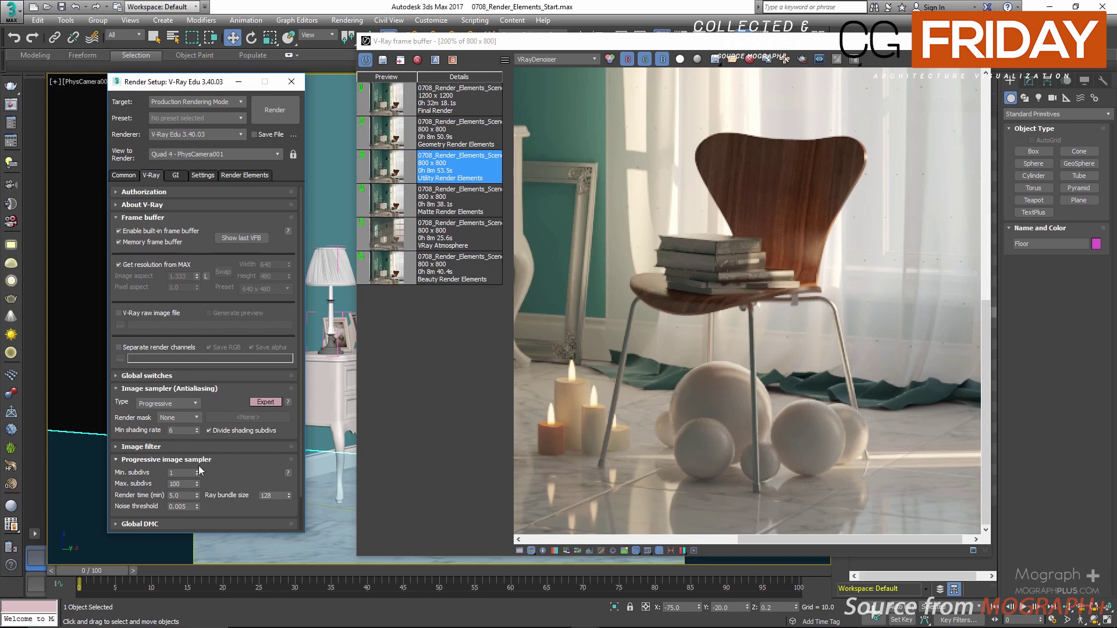
double_click(167, 508)
mouse_move(238, 475)
mouse_down()
mouse_move(235, 449)
mouse_move(229, 489)
mouse_up()
click(236, 174)
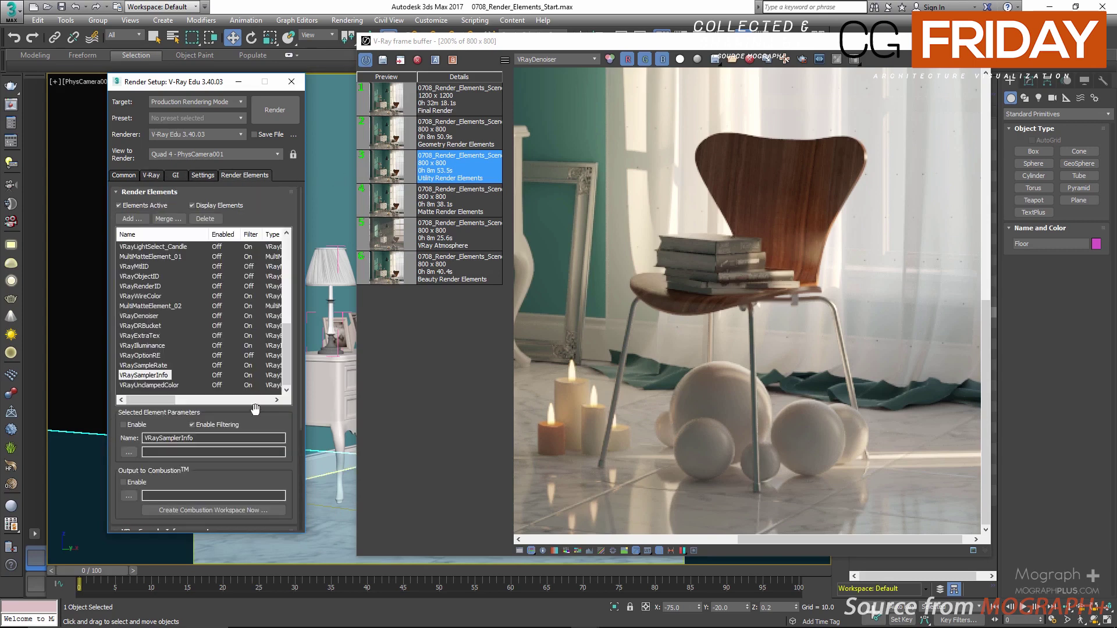
- Select the VRayDenoiser render element and set its preset to Mild
drag(277, 433, 278, 303)
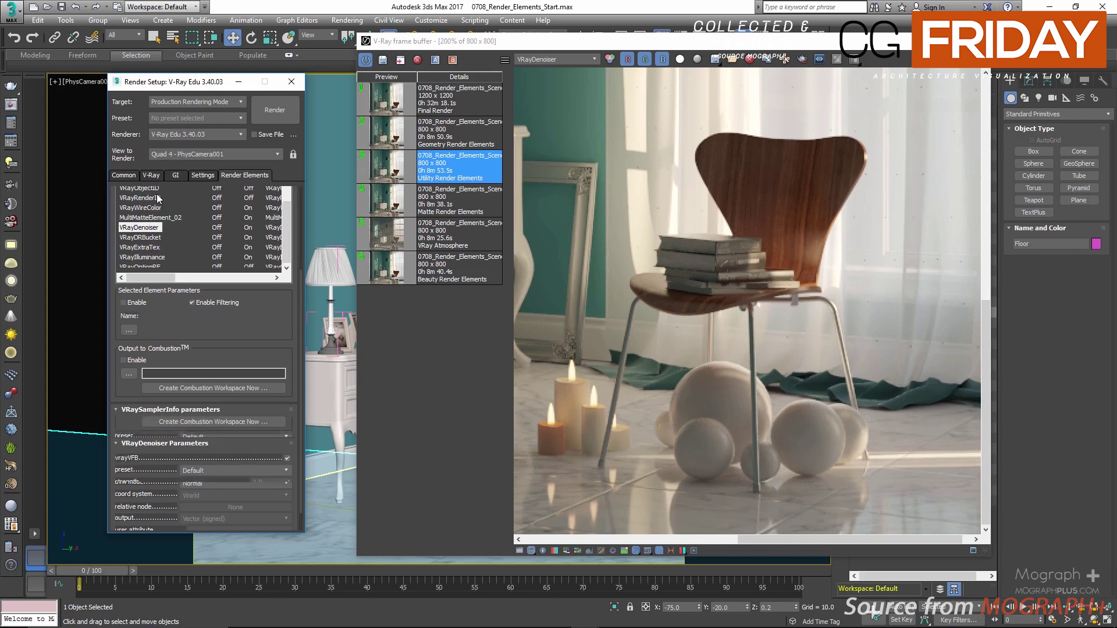
click(156, 194)
click(242, 470)
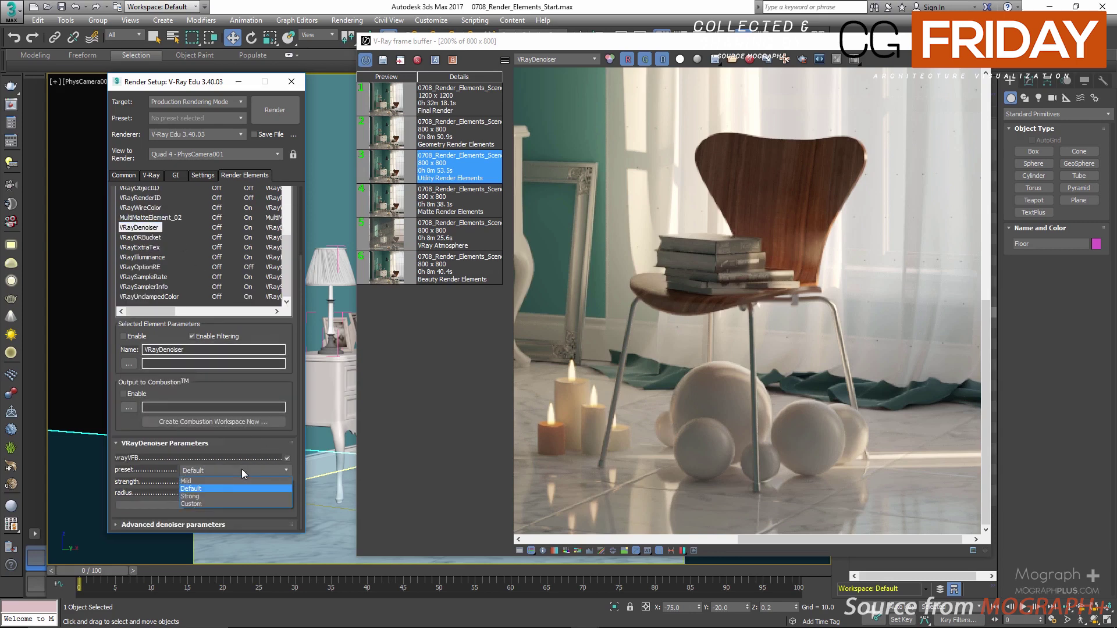
click(208, 481)
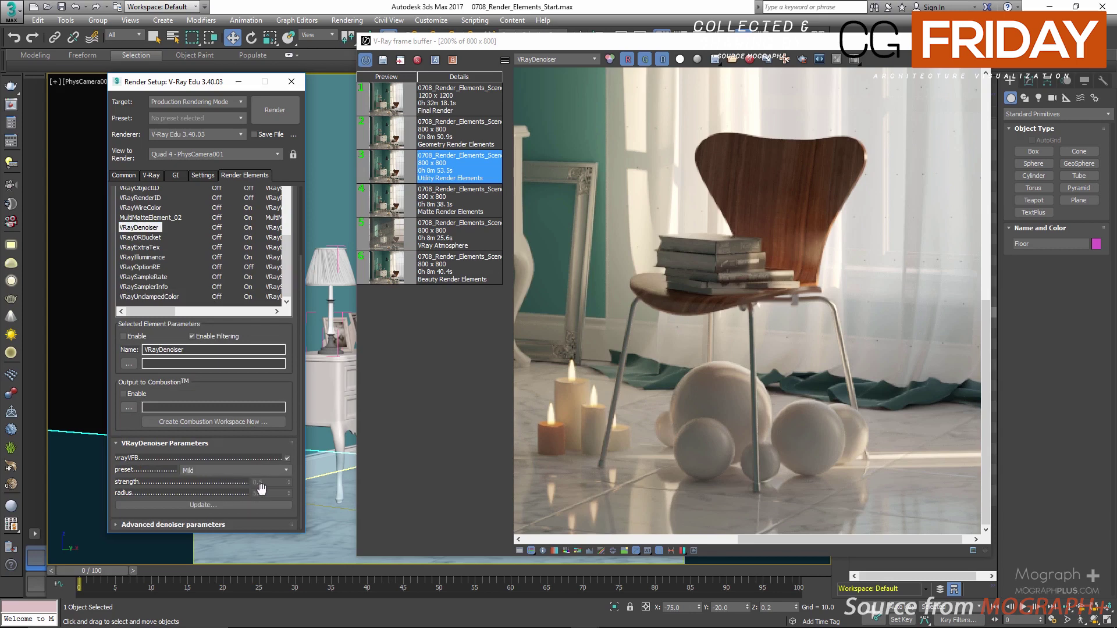
- Try the Strong and Custom presets for VRayDenoiser and view the whole denoised render at 100%
click(233, 473)
click(215, 496)
click(232, 473)
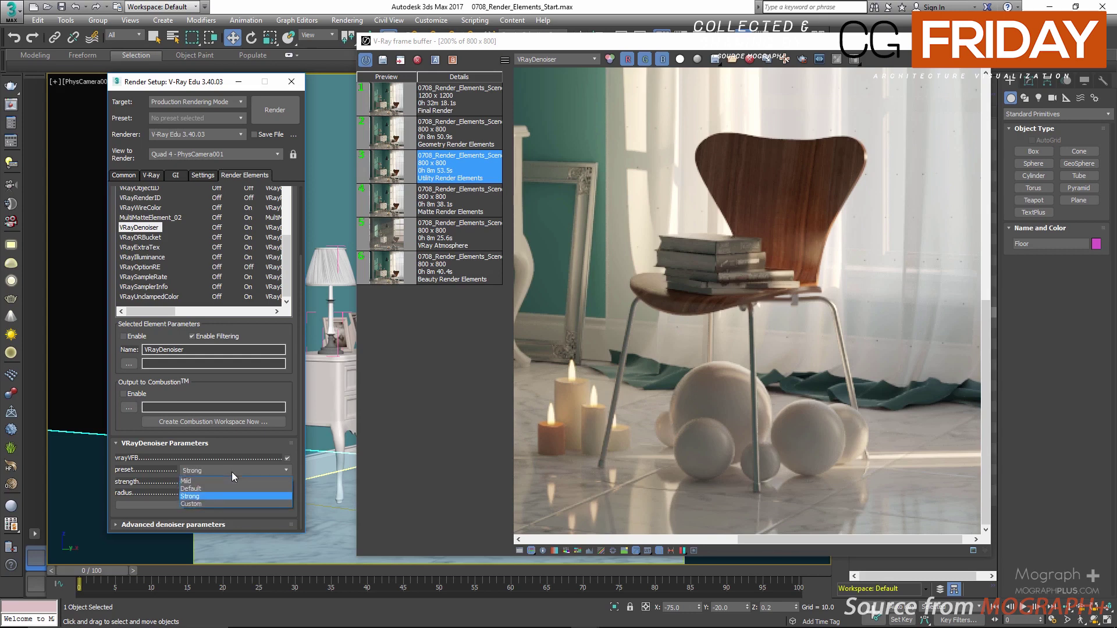
click(220, 503)
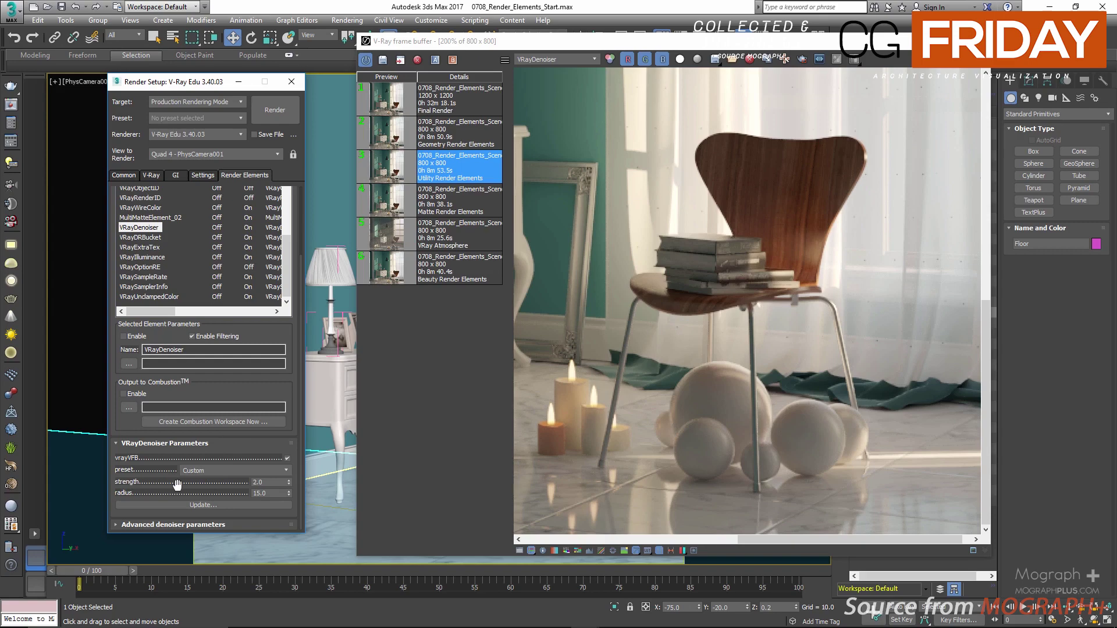
double_click(604, 355)
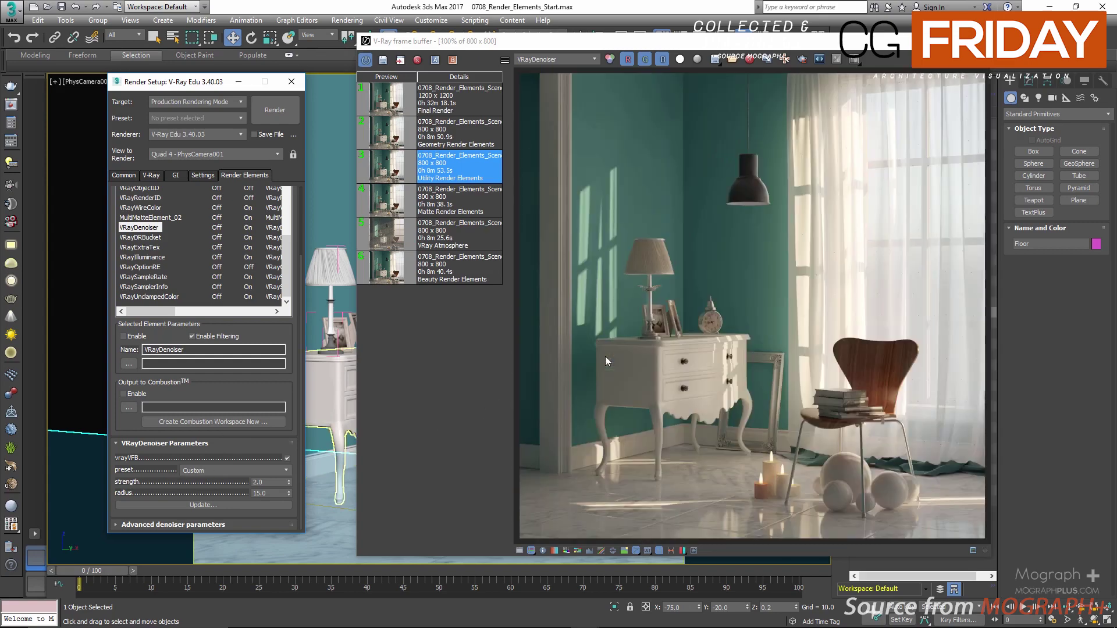
- Set the VRayDenoiser preset back to Mild
click(221, 472)
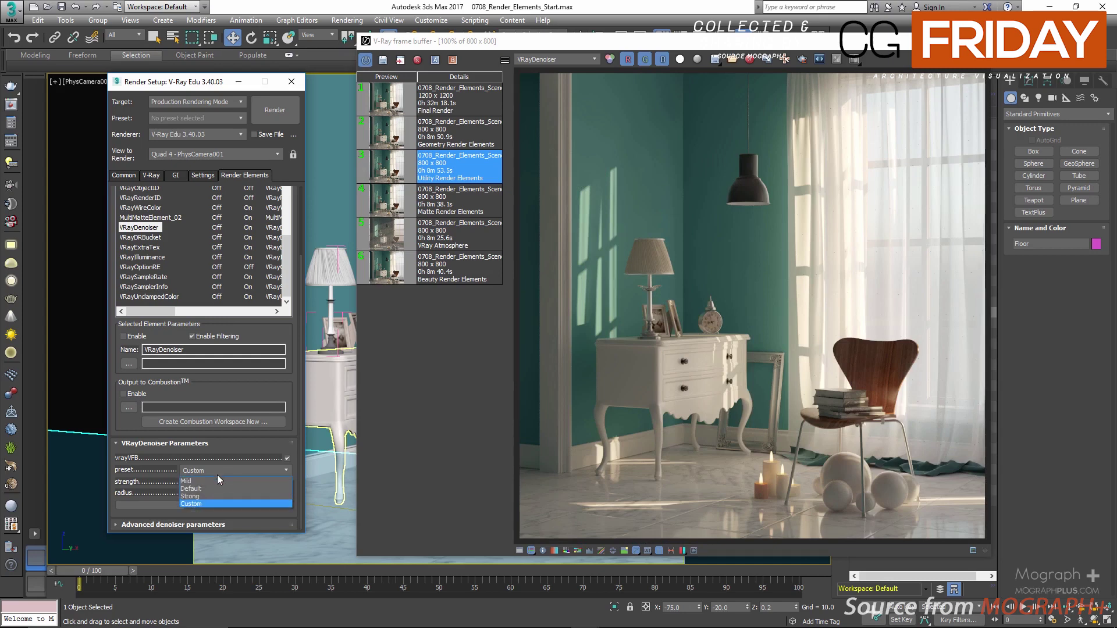
click(218, 474)
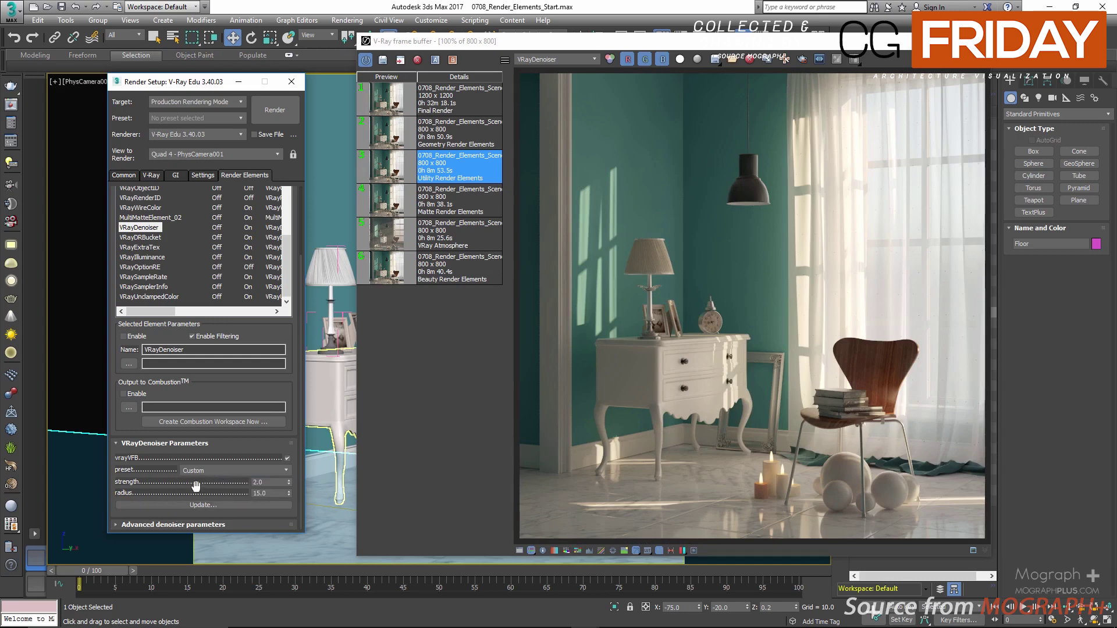
click(212, 471)
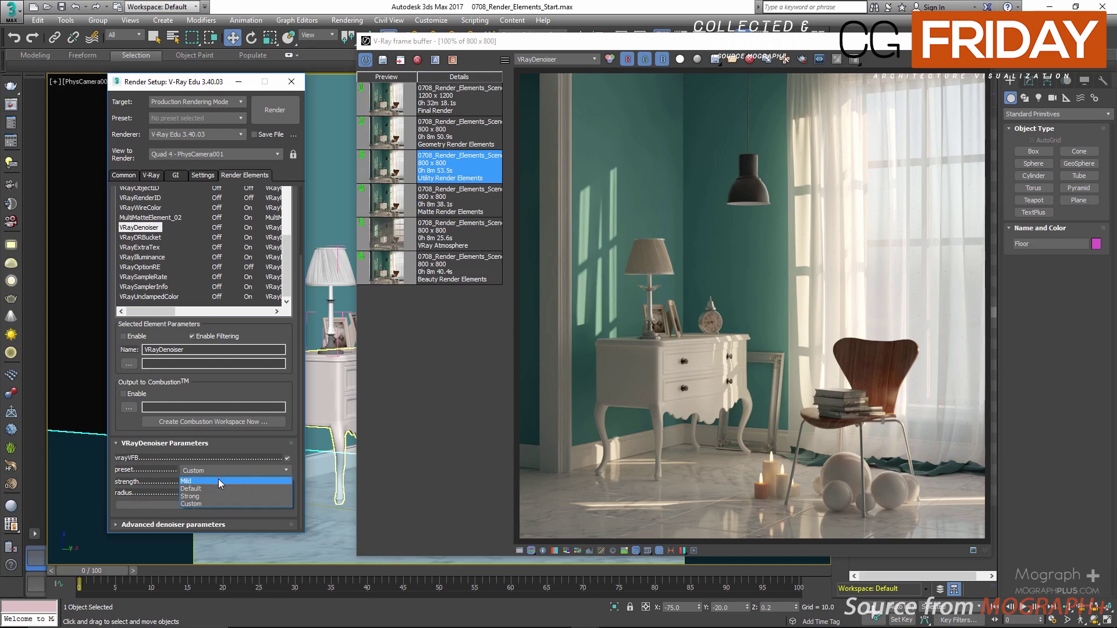
click(218, 479)
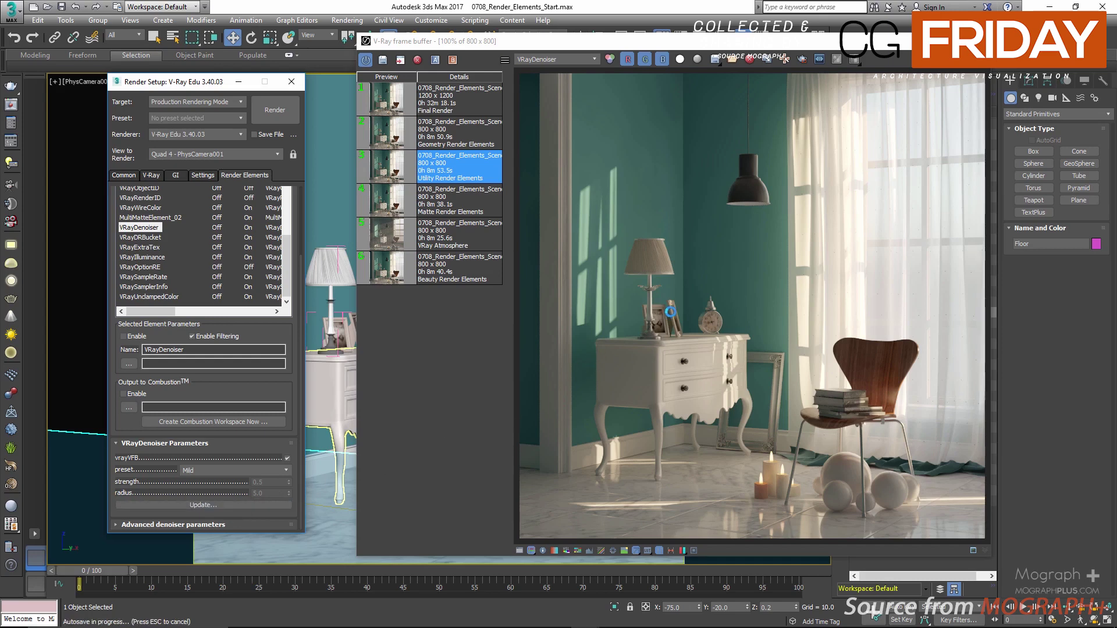
- Examine the sunlit wall beside the table lamp at 400%, comparing the VRayDenoiser and RGB color channels
scroll(671, 311, up, 1)
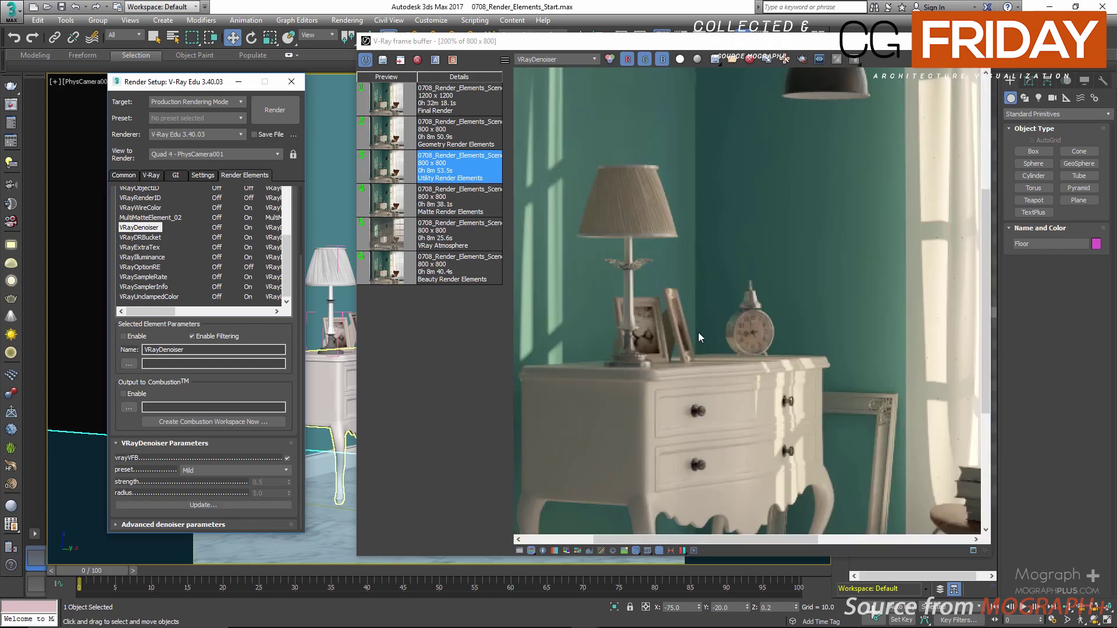
middle_drag(548, 241, 631, 343)
scroll(601, 313, up, 1)
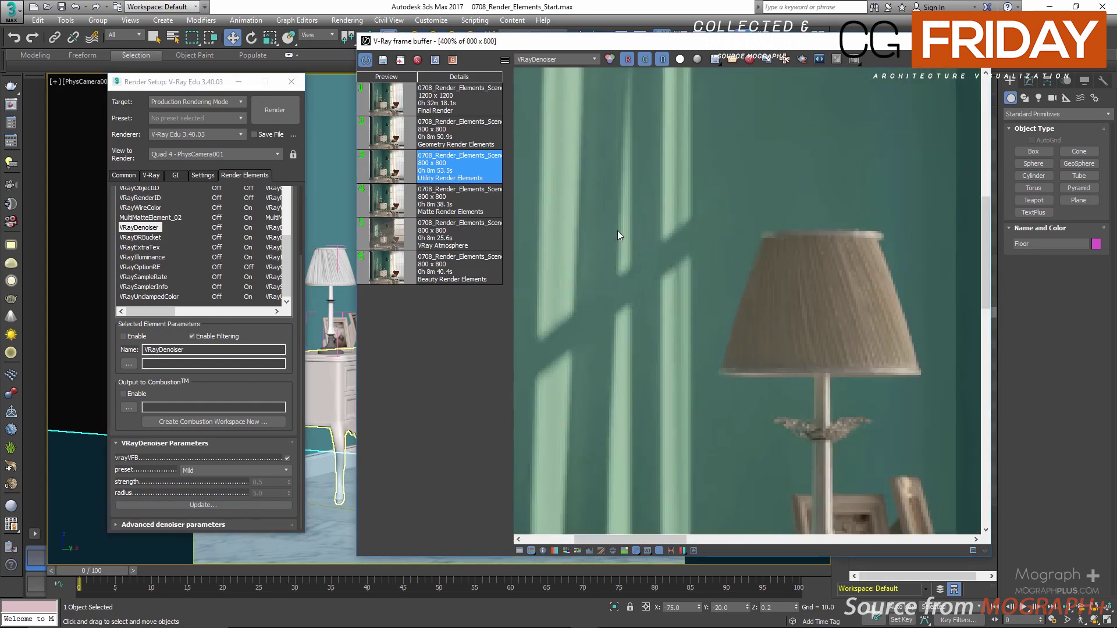
middle_drag(617, 231, 611, 312)
click(539, 58)
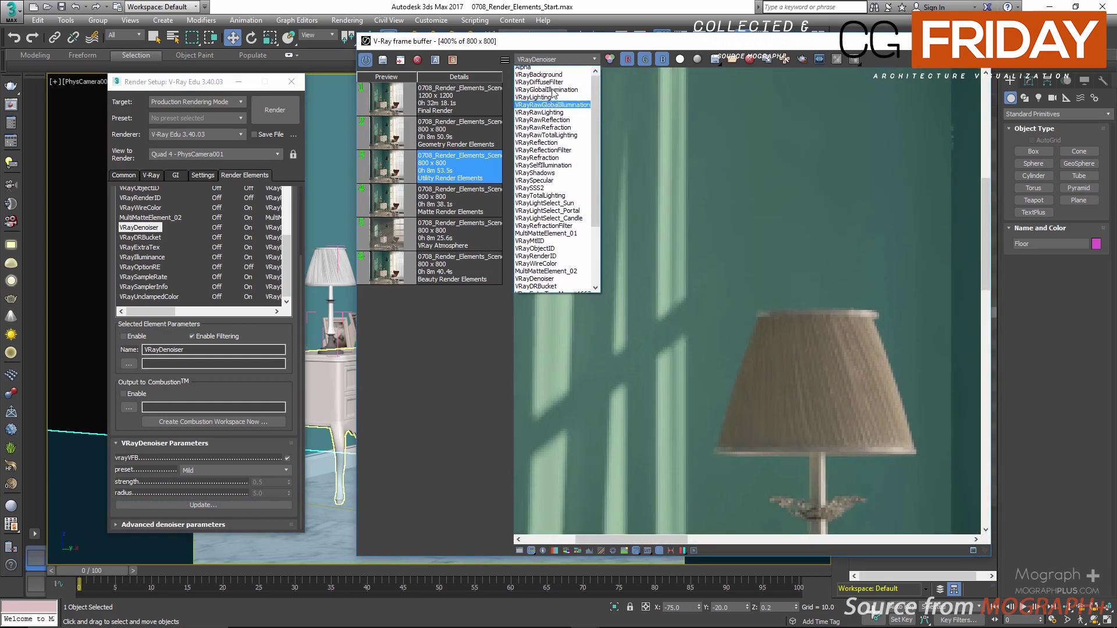
click(550, 69)
click(550, 62)
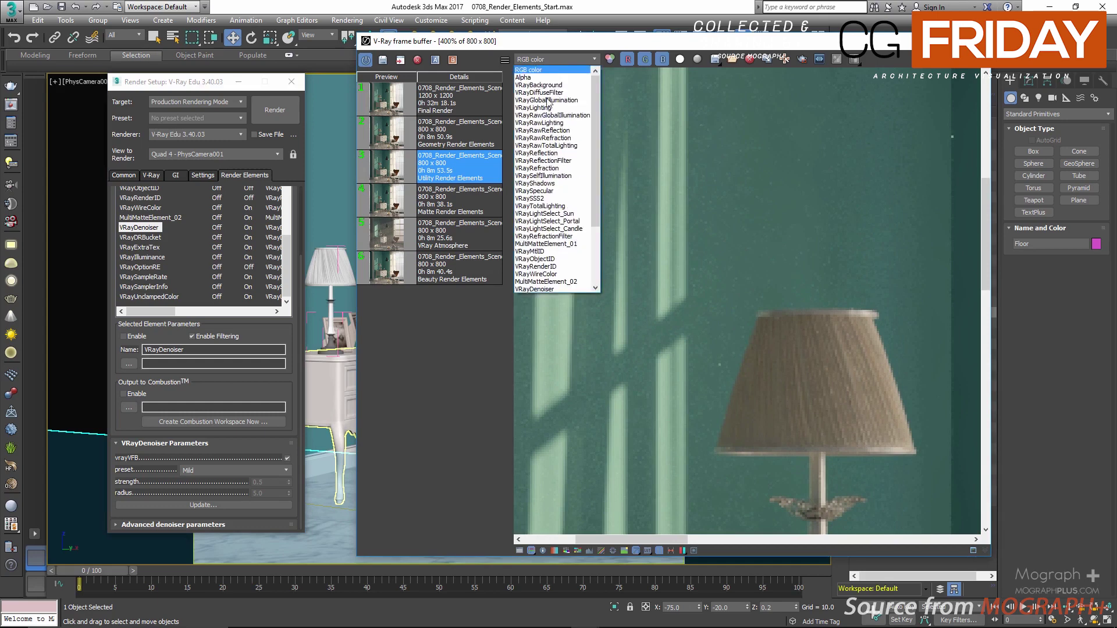
scroll(566, 252, down, 2)
scroll(567, 256, down, 2)
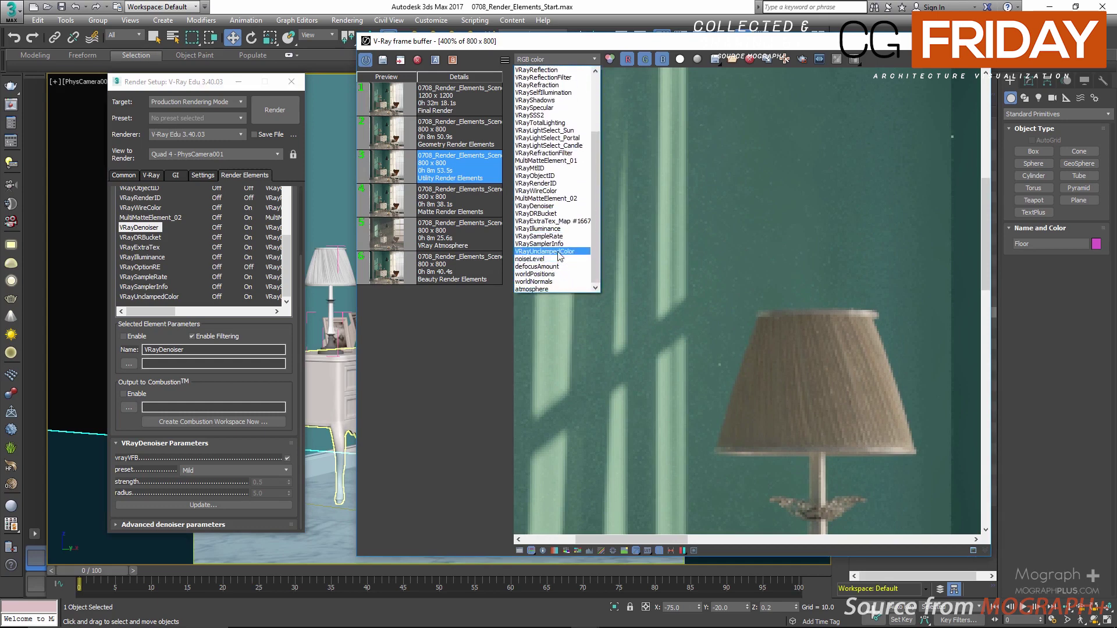
click(558, 206)
click(561, 58)
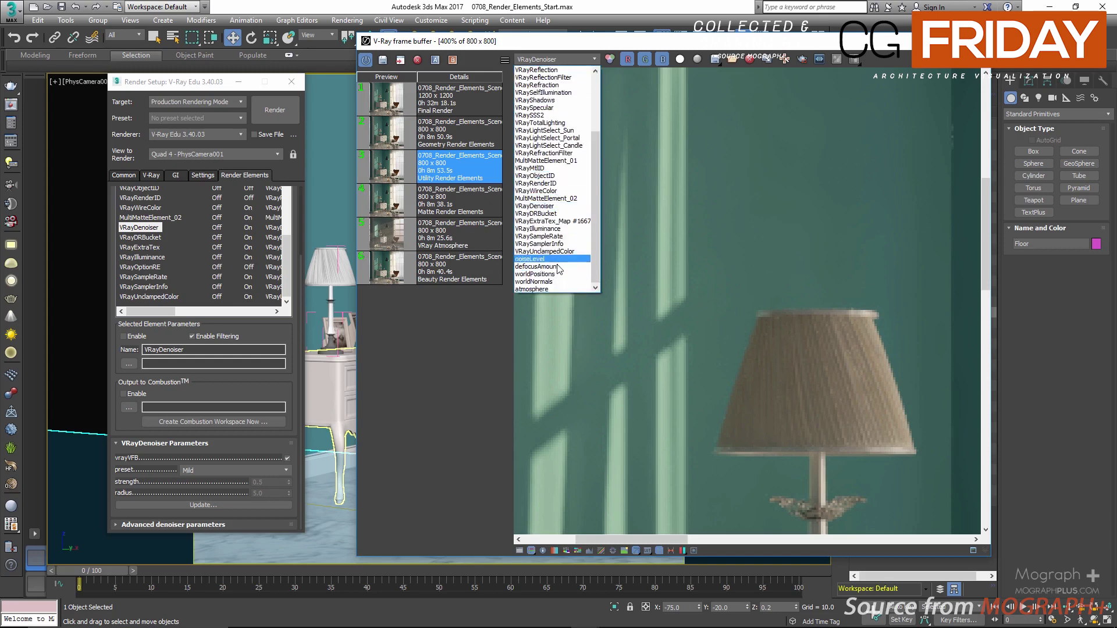
click(703, 208)
- Display the VRayDRBucket channel in the frame buffer and fit the whole image at 100%
click(556, 60)
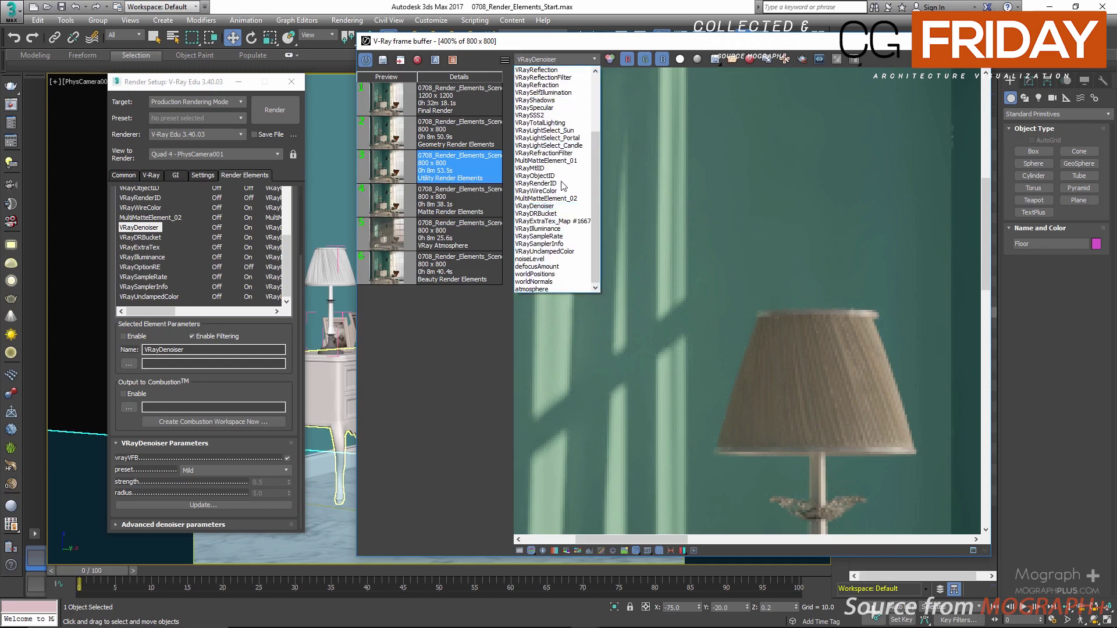
click(564, 218)
scroll(663, 246, down, 3)
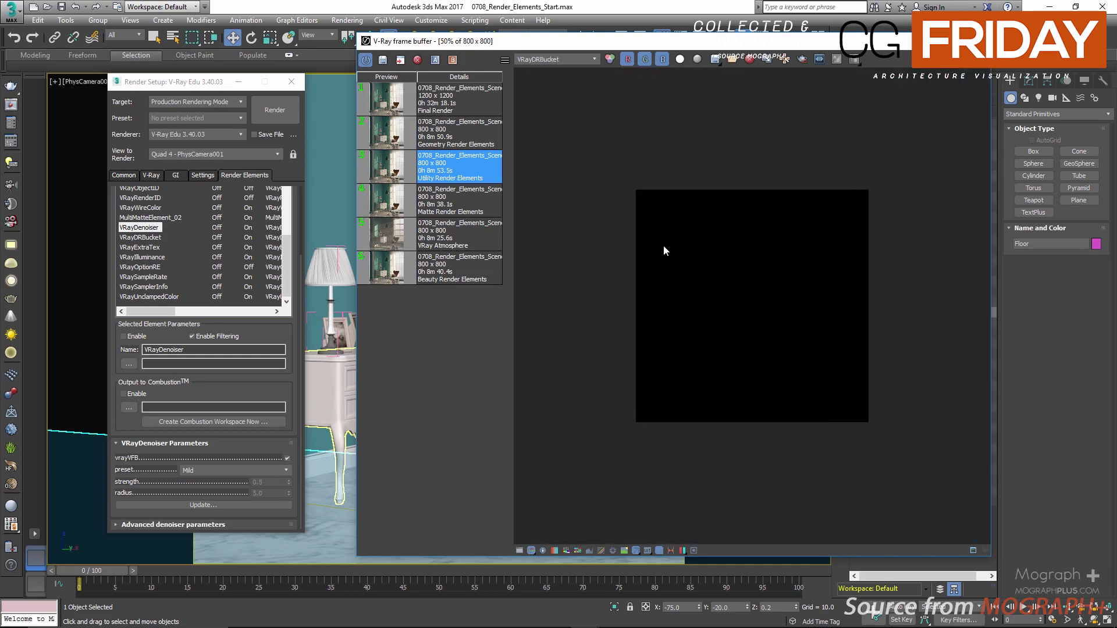
scroll(663, 245, up, 1)
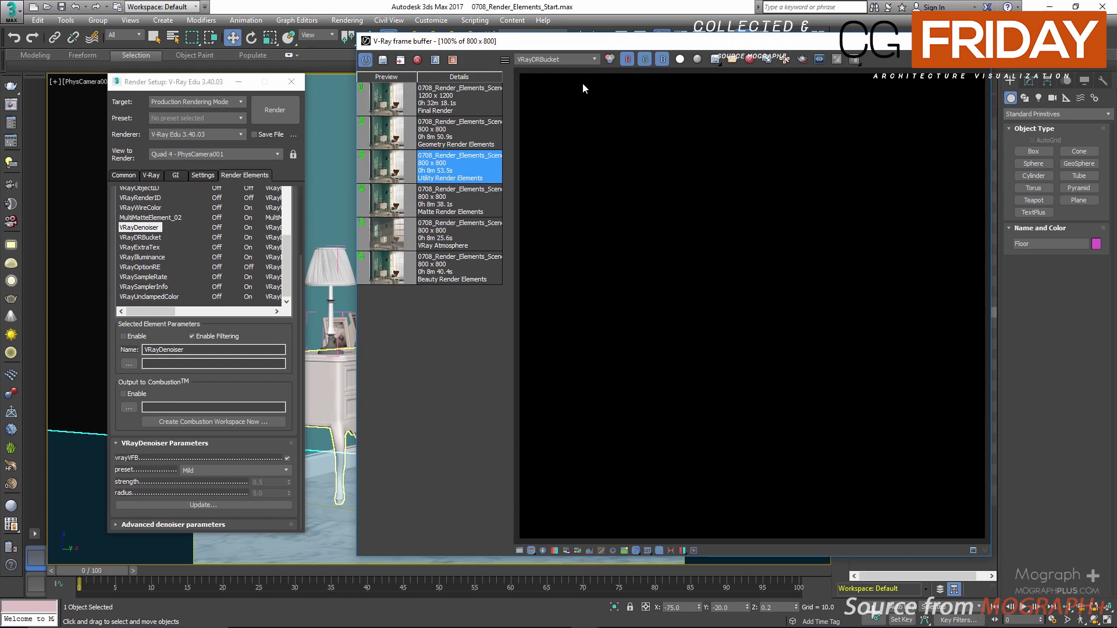
- Display the VRayExtraTex channel and select the VRayExtraTex render element to show its parameters
click(579, 62)
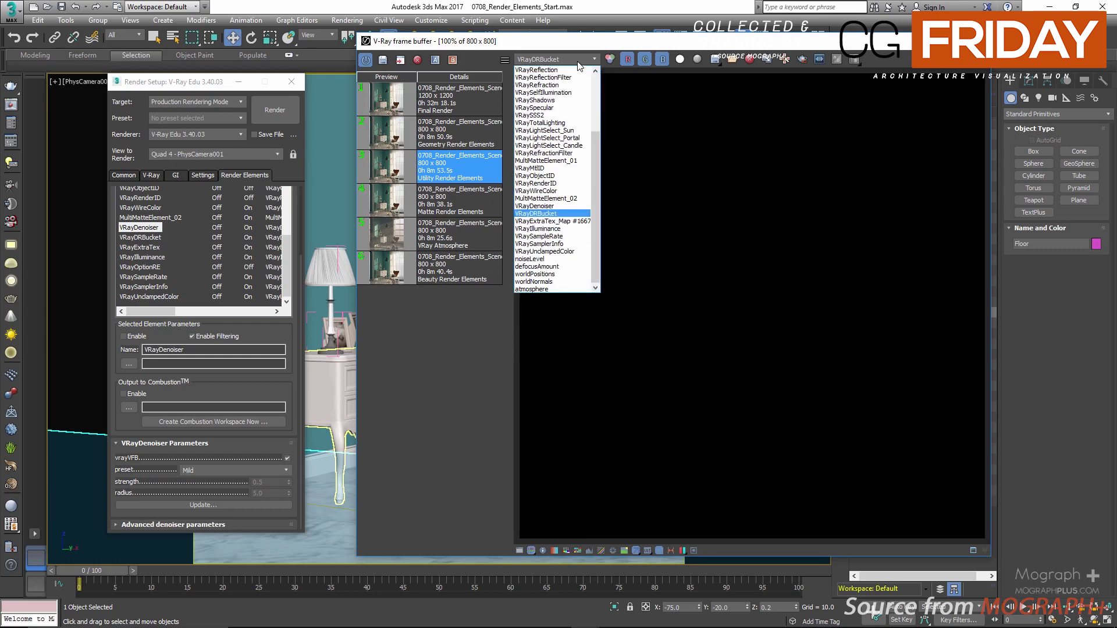
click(576, 222)
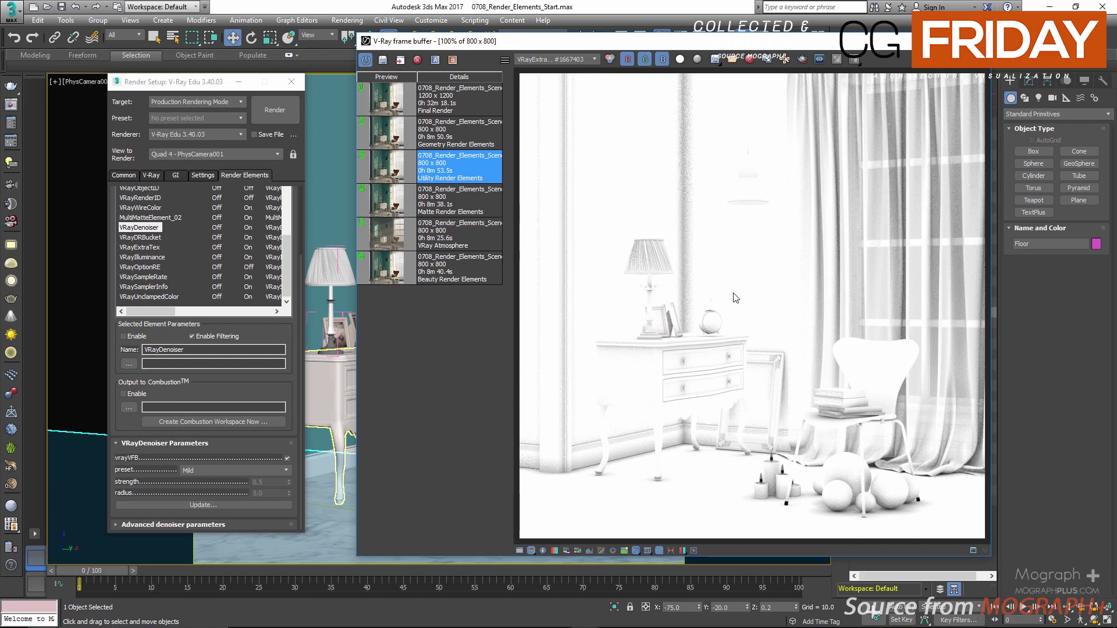
click(154, 249)
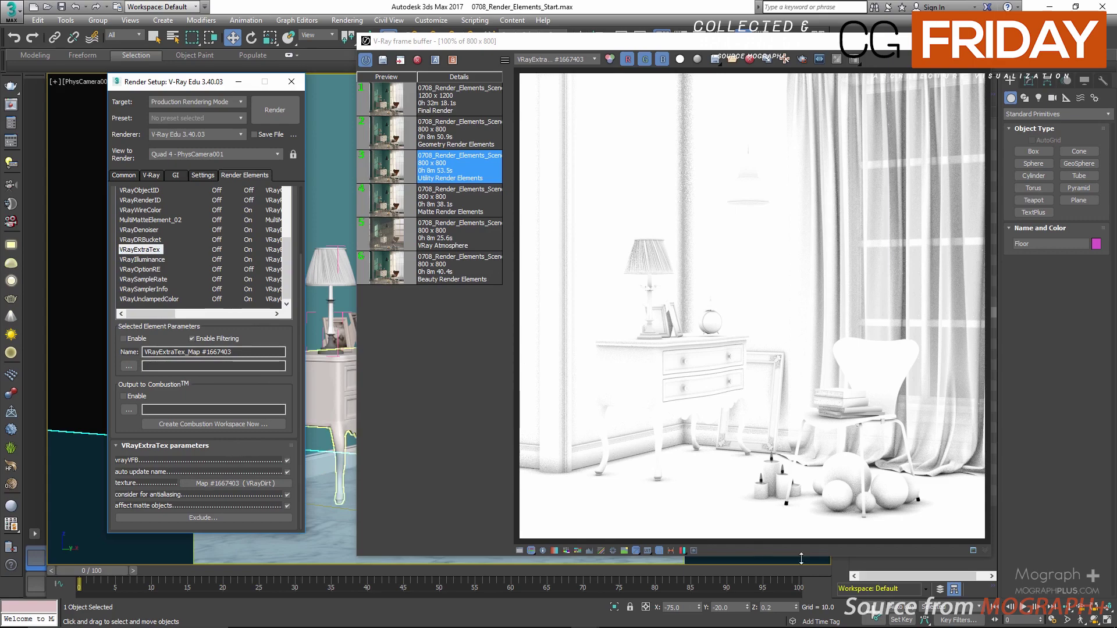
- Inspect the occlusion shading around the dresser, picture frame, chair and spheres in the VRayExtraTex channel up close, returning to 100%
scroll(814, 405, up, 4)
middle_drag(849, 285, 668, 358)
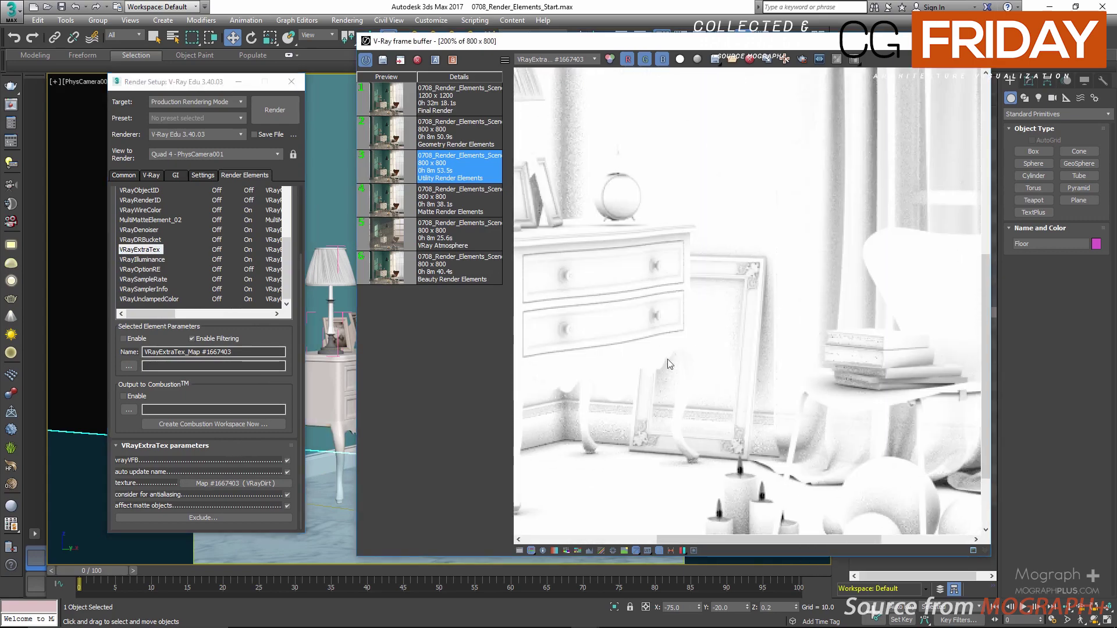
middle_drag(715, 244, 675, 386)
middle_drag(587, 285, 721, 382)
middle_drag(607, 334, 763, 363)
scroll(765, 367, down, 4)
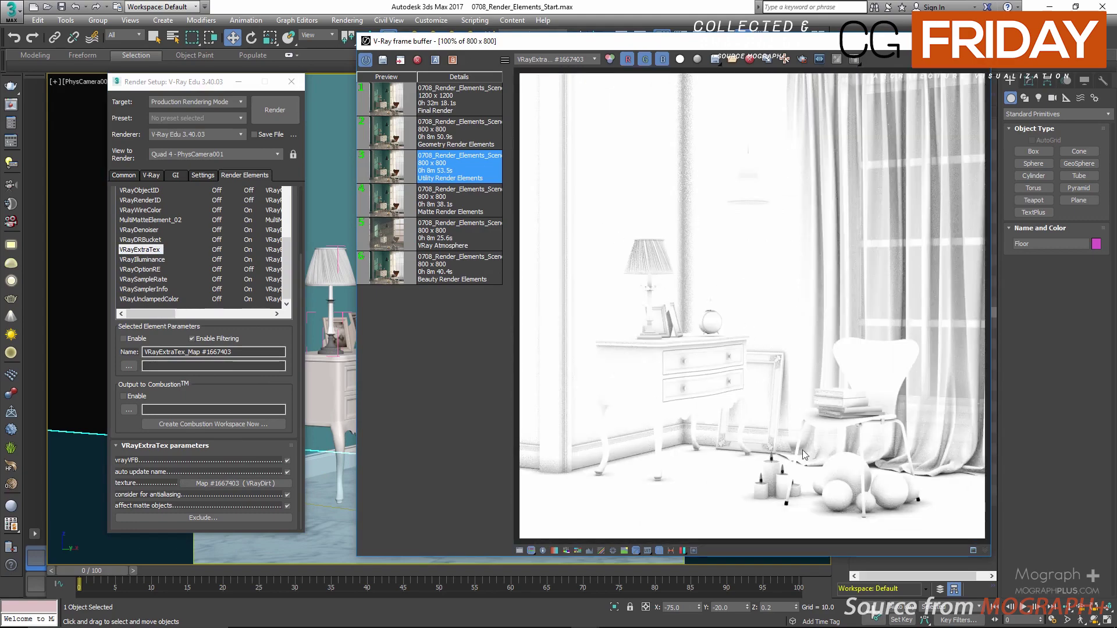
scroll(815, 442, up, 5)
scroll(766, 327, down, 5)
scroll(769, 402, down, 1)
scroll(769, 402, up, 1)
- Open the Slate Material Editor and place the VRayExtraTex element's VRayDirt texture in its view as an instance
key(m)
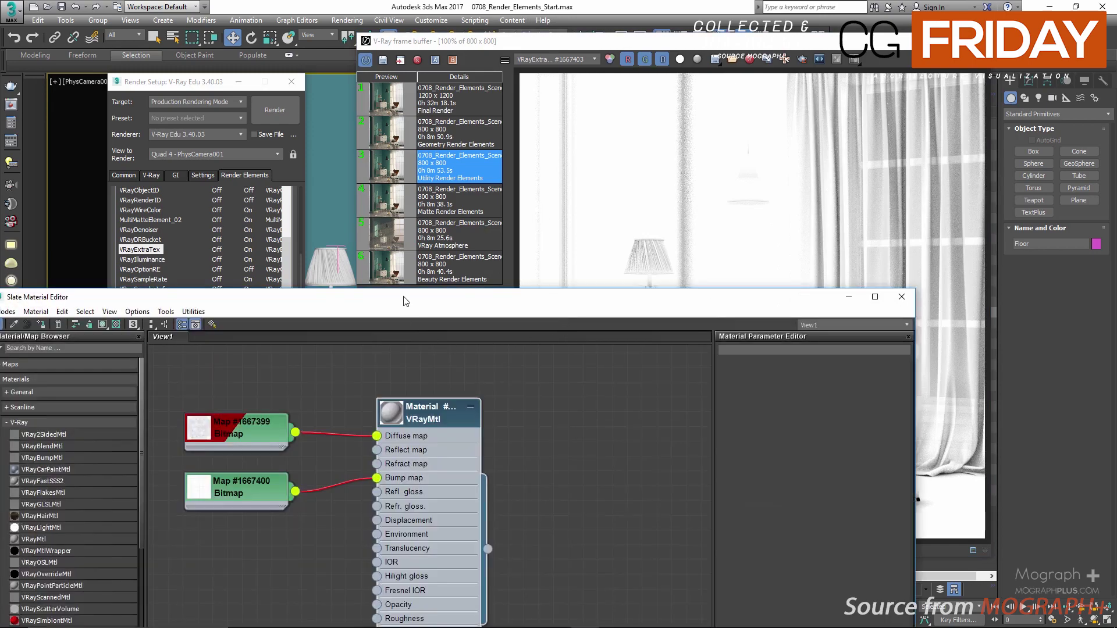
drag(405, 291, 890, 177)
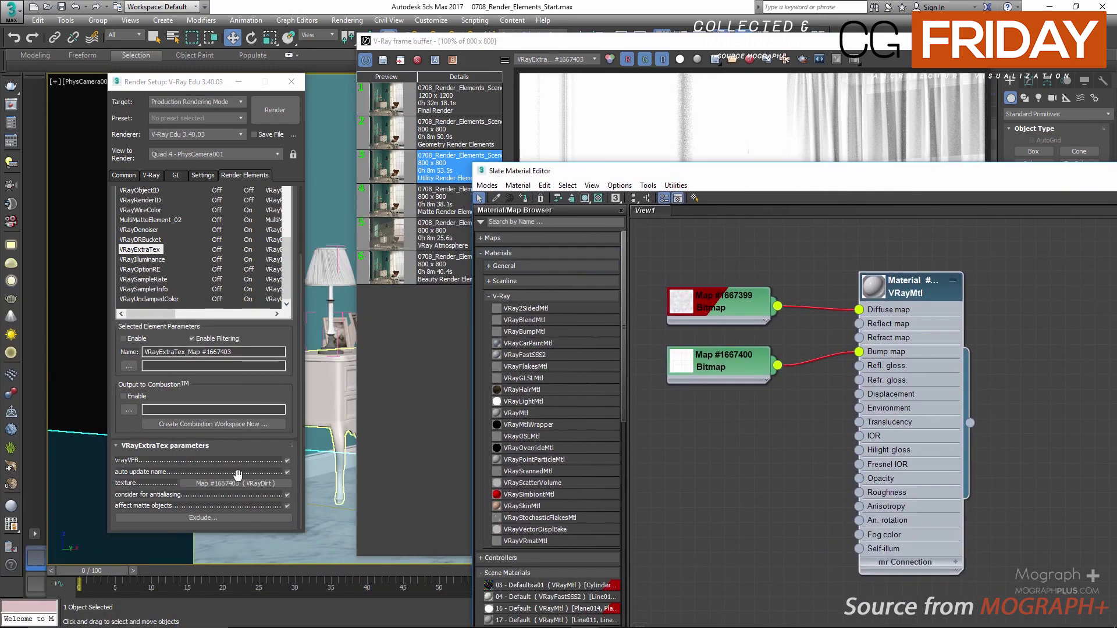
drag(252, 487, 711, 445)
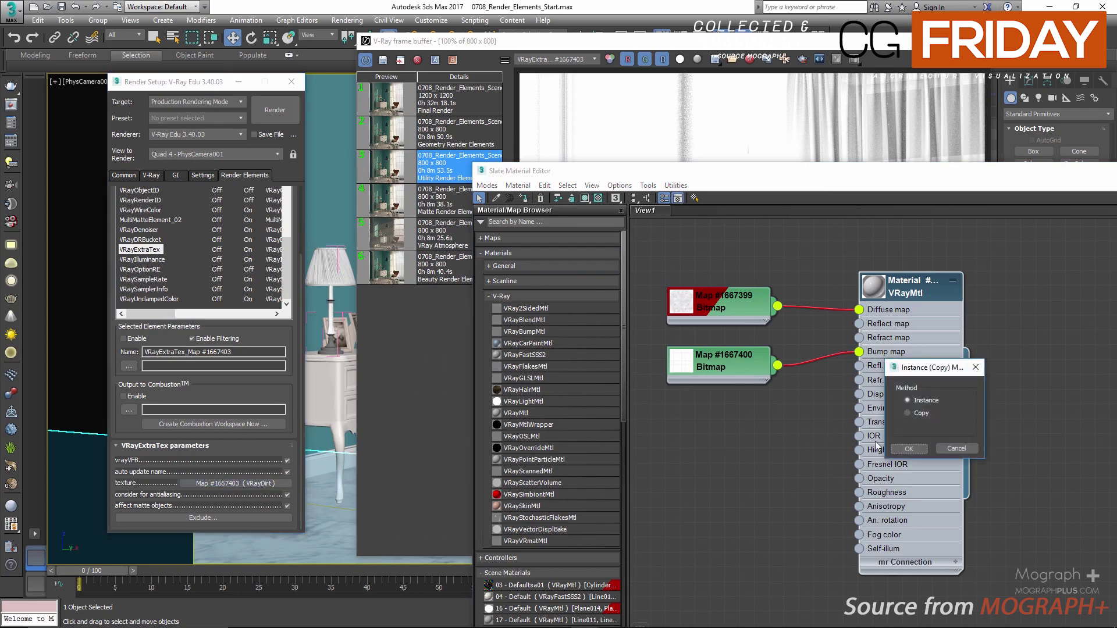
click(909, 448)
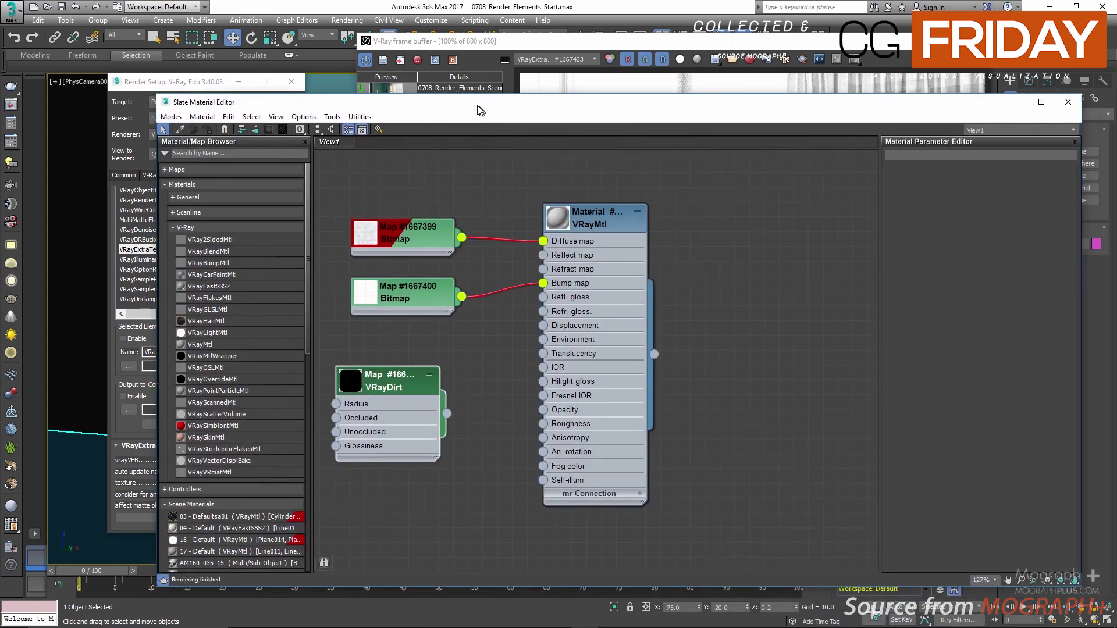
- Try a radius of 50 on the VRayDirt map, restore it to 10, and close the material editor
double_click(383, 380)
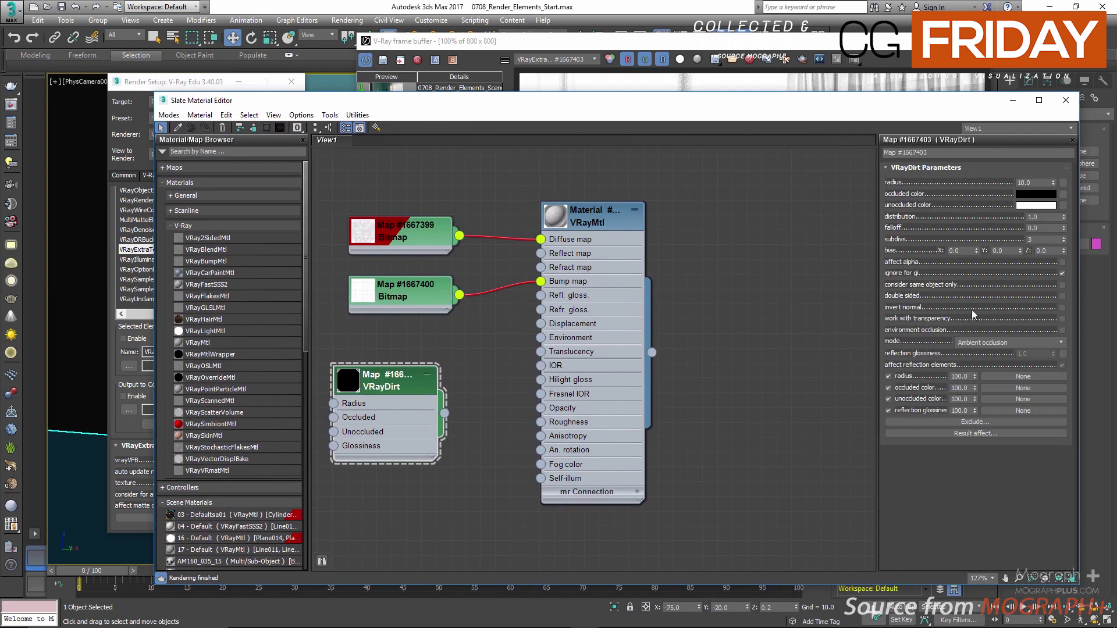
double_click(1030, 182)
text(50)
key(Return)
text(10)
key(Return)
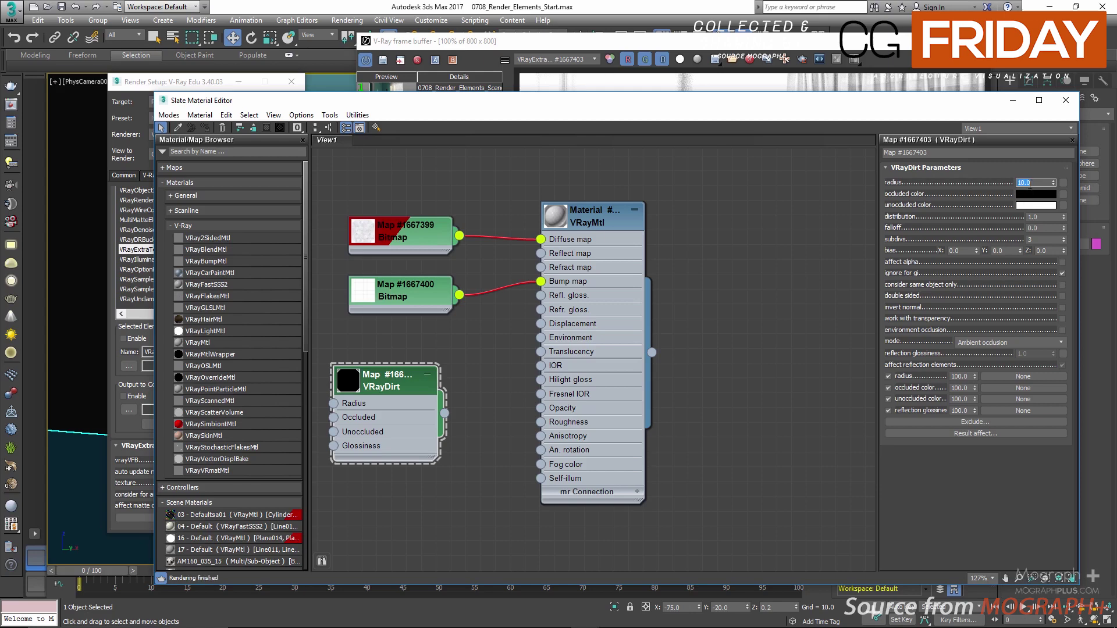
click(1064, 101)
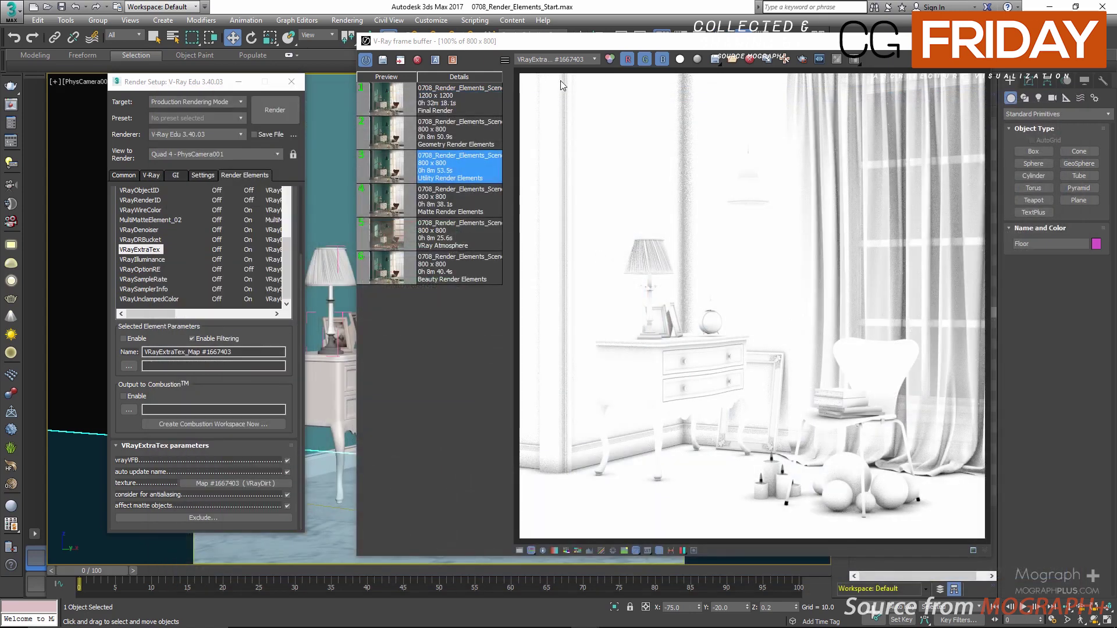
- View the VRayIlluminance channel, followed by the VRaySampleRate channel, in the frame buffer
click(567, 60)
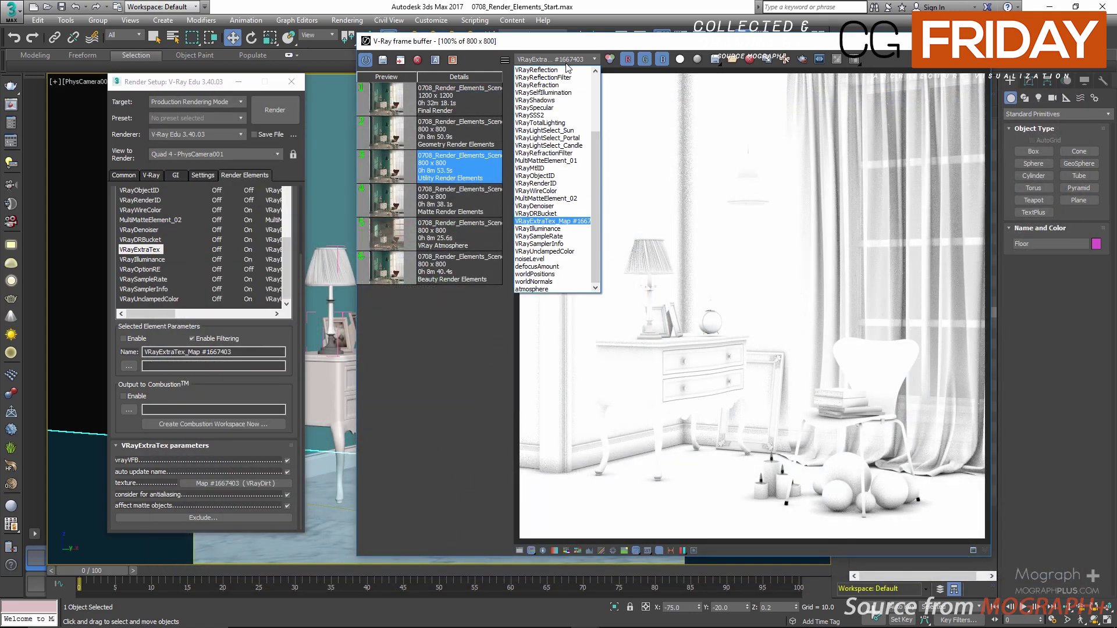
click(539, 229)
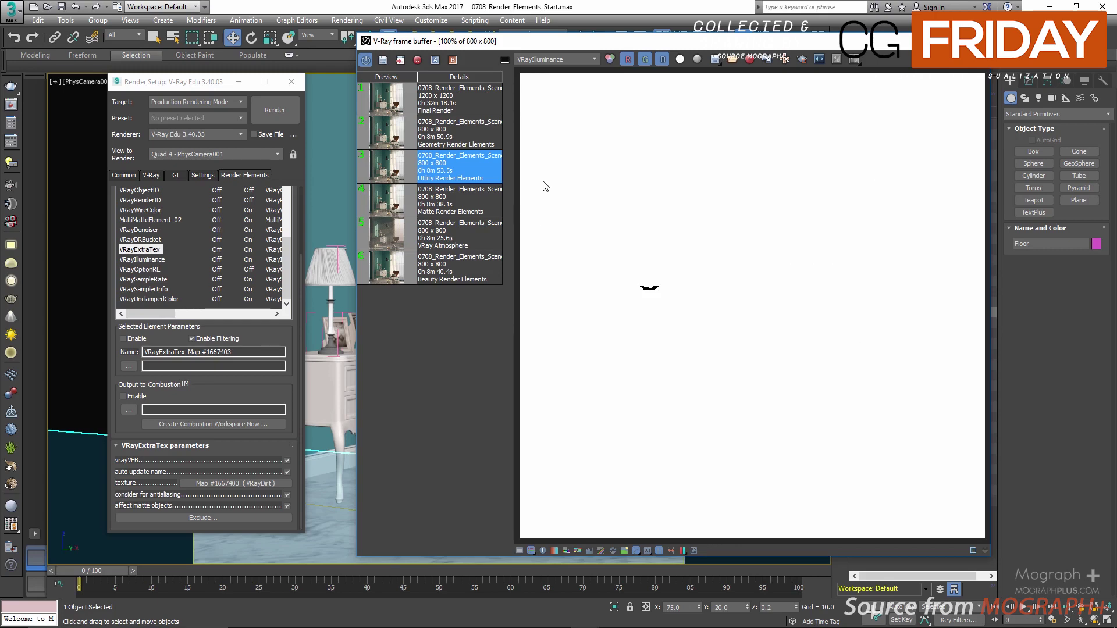
click(558, 62)
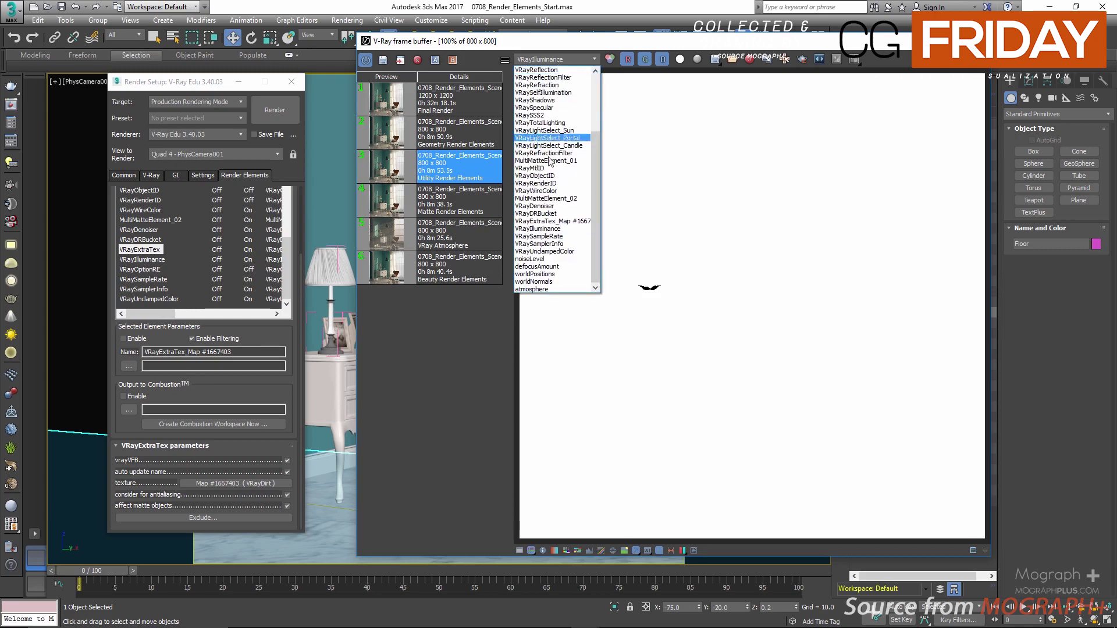
click(566, 237)
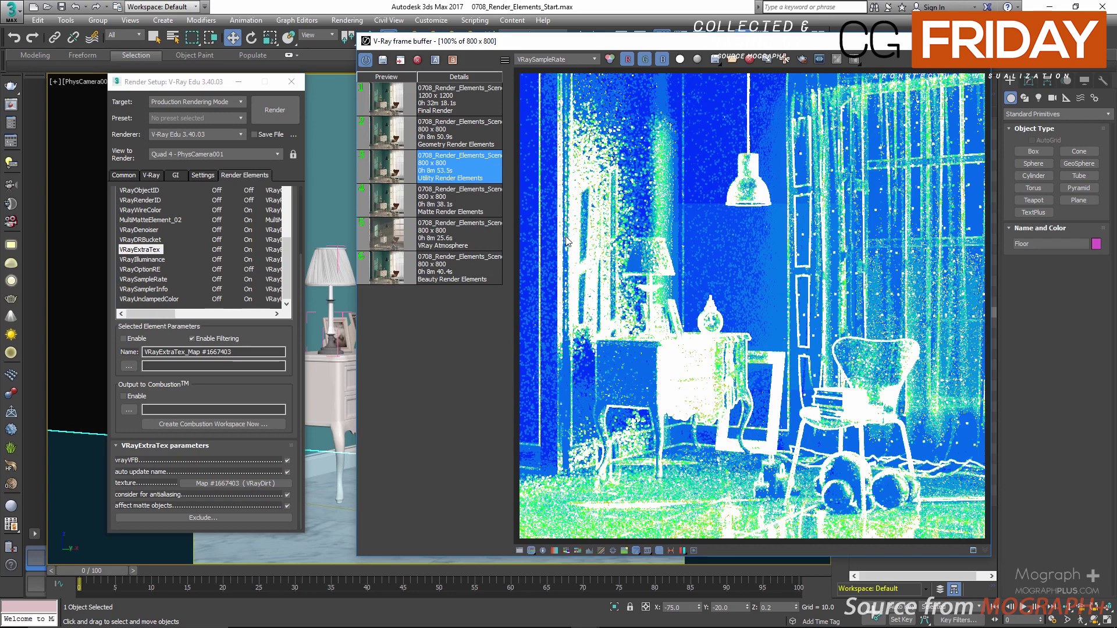
- View the VRaySamplerInfo channel in the frame buffer and review the type options in that element's parameters, keeping UVW coordinates
click(561, 59)
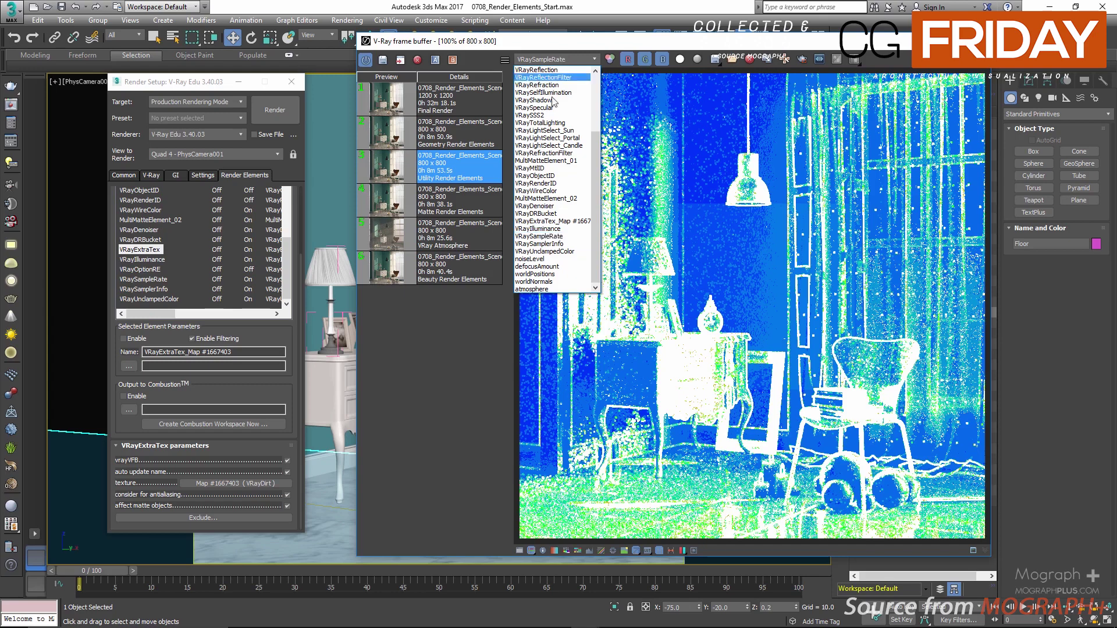
click(578, 244)
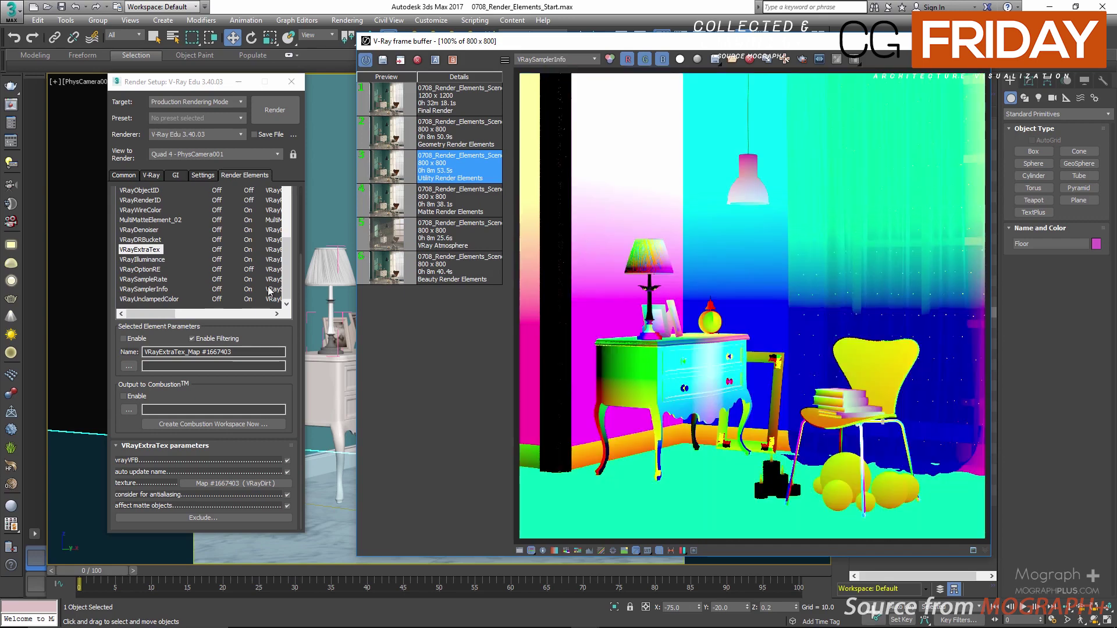
click(173, 292)
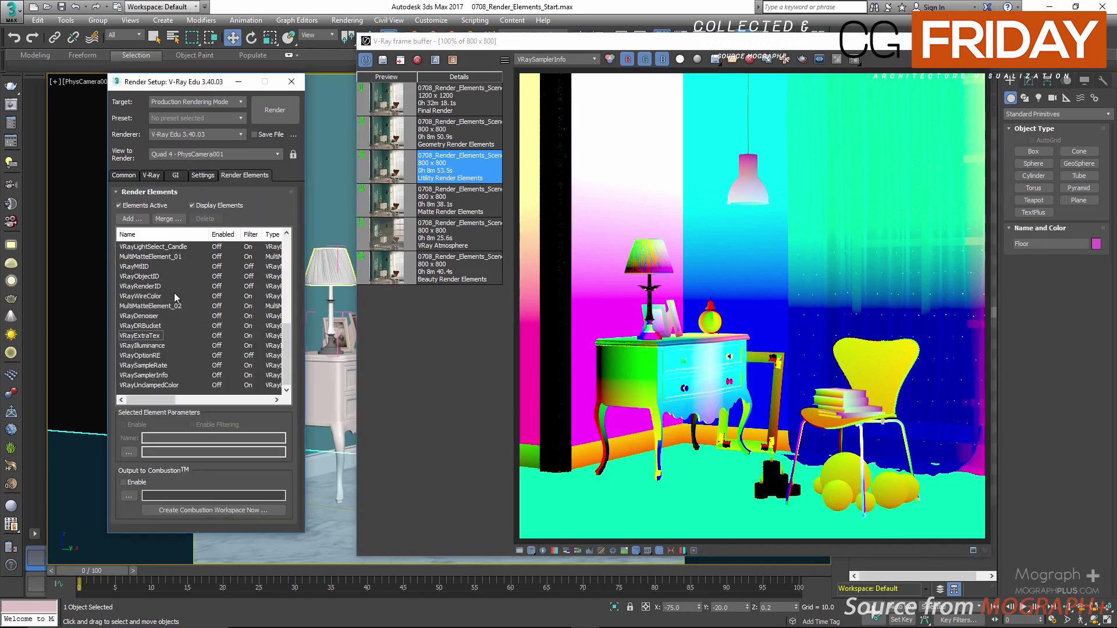
click(155, 375)
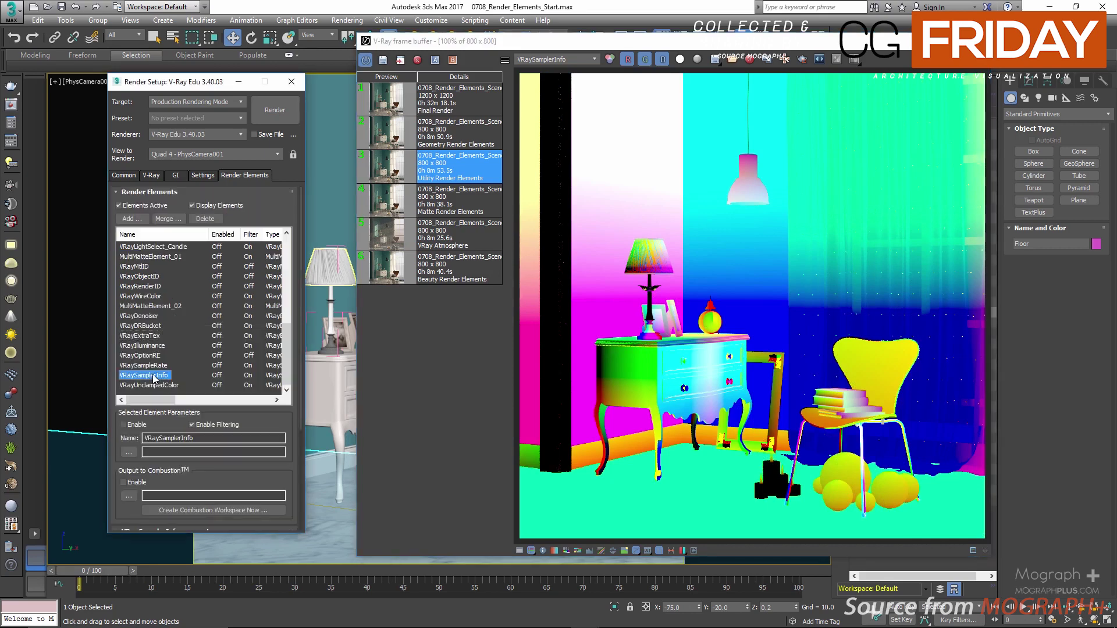
drag(255, 411, 239, 256)
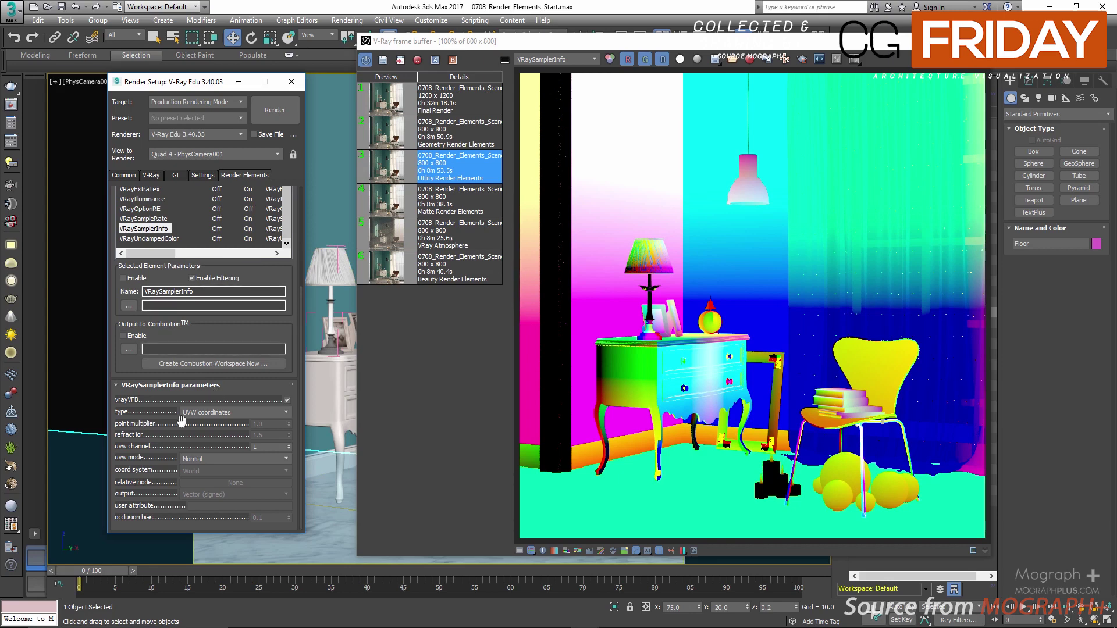
click(243, 413)
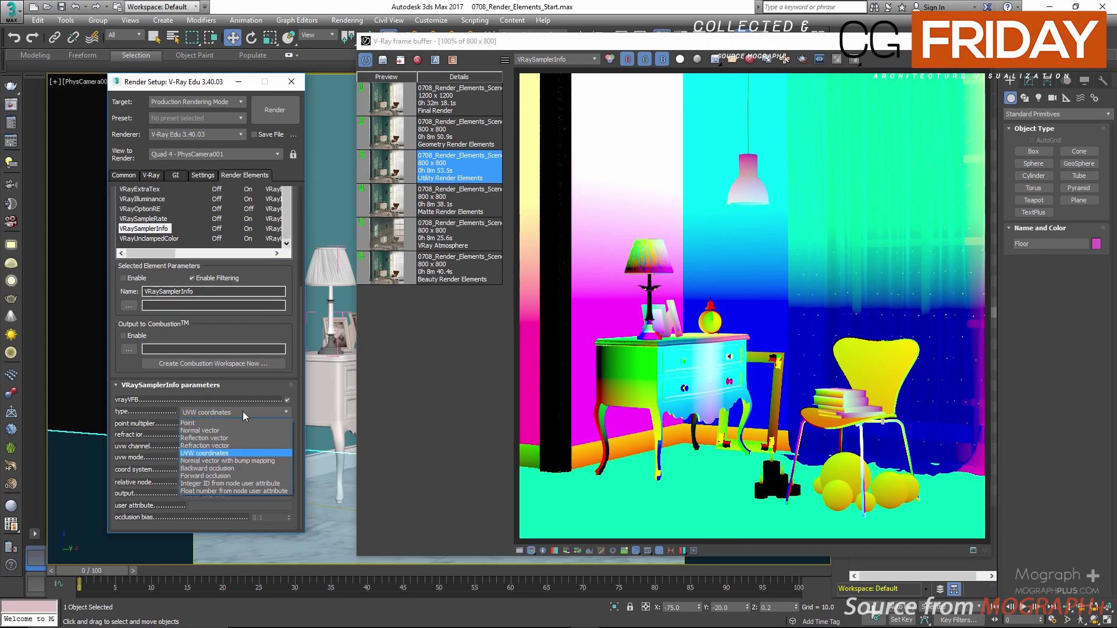
click(242, 411)
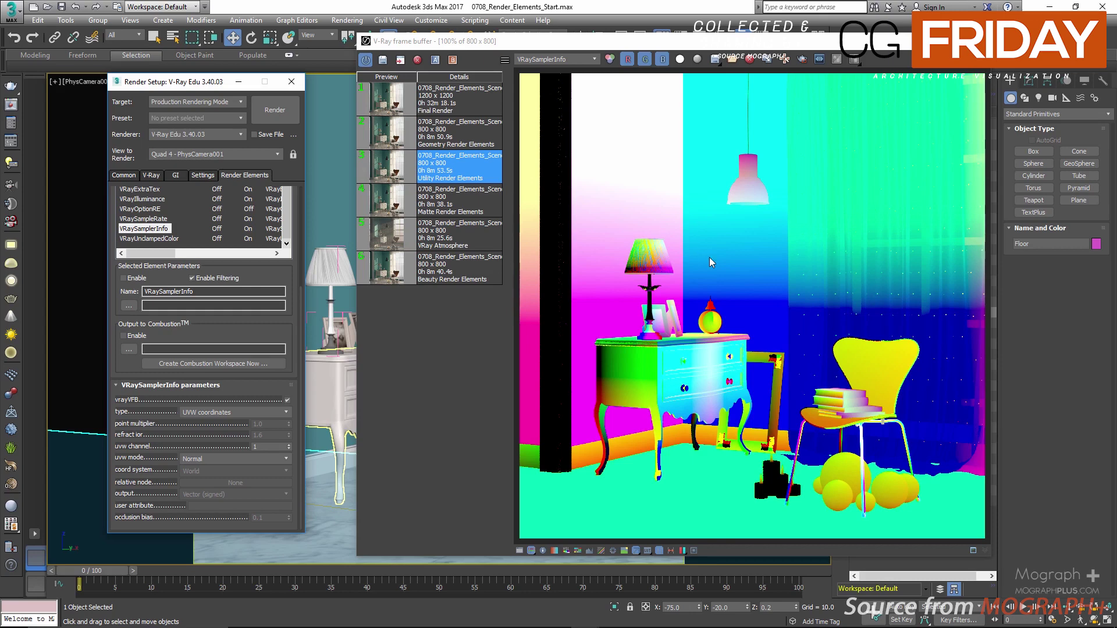
- View the VRayUnclampedColor channel, and in the V-Ray color mapping settings turn Clamp output on and back off
click(580, 60)
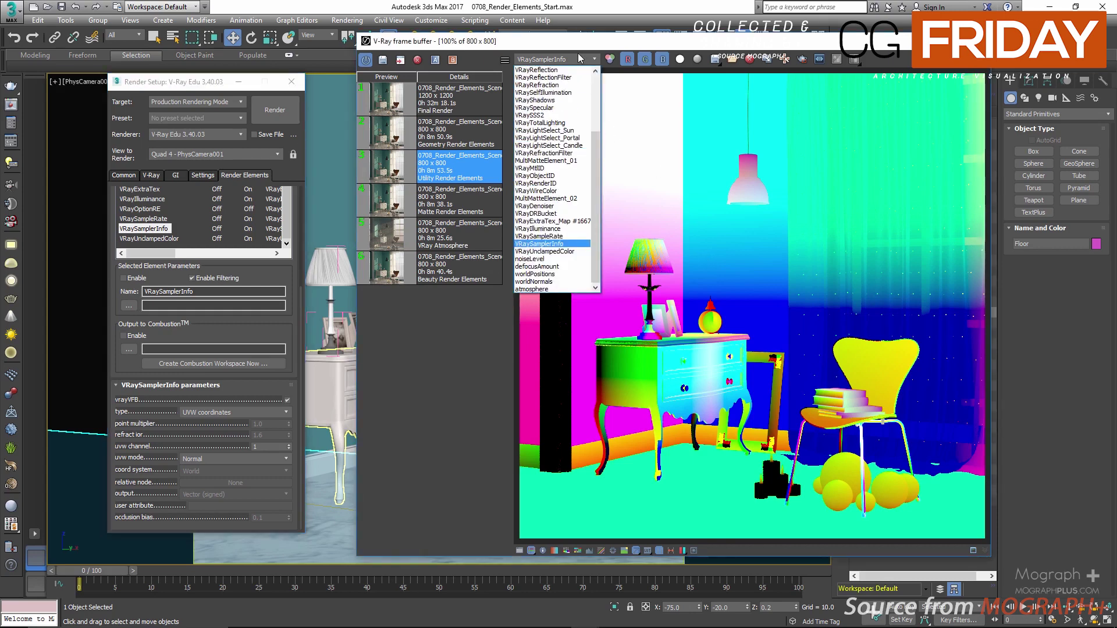
click(547, 251)
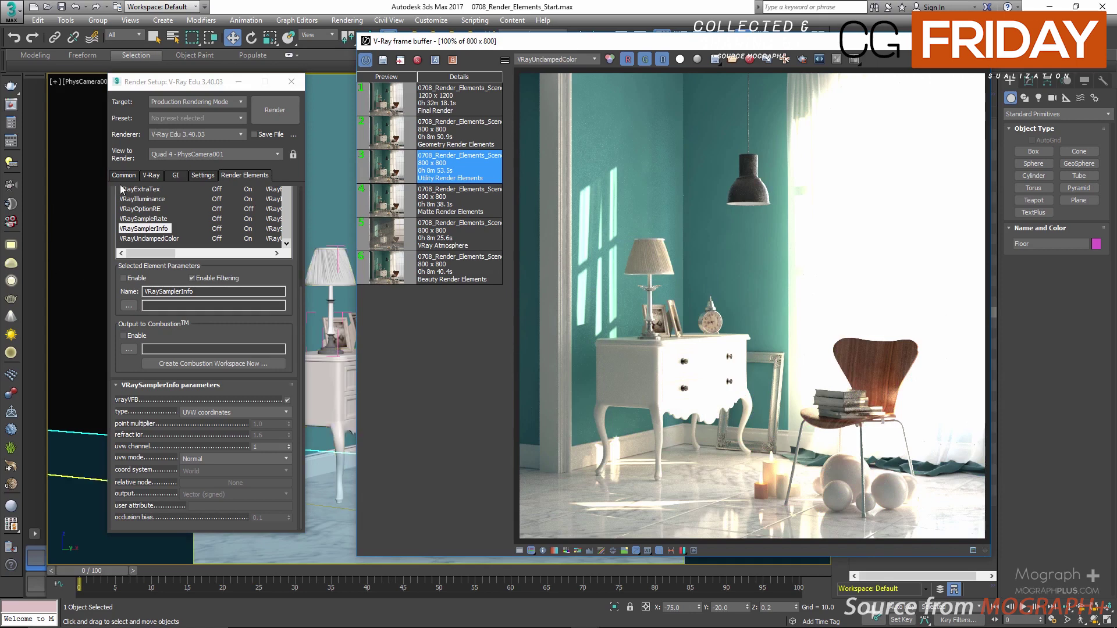
click(151, 175)
scroll(192, 465, down, 2)
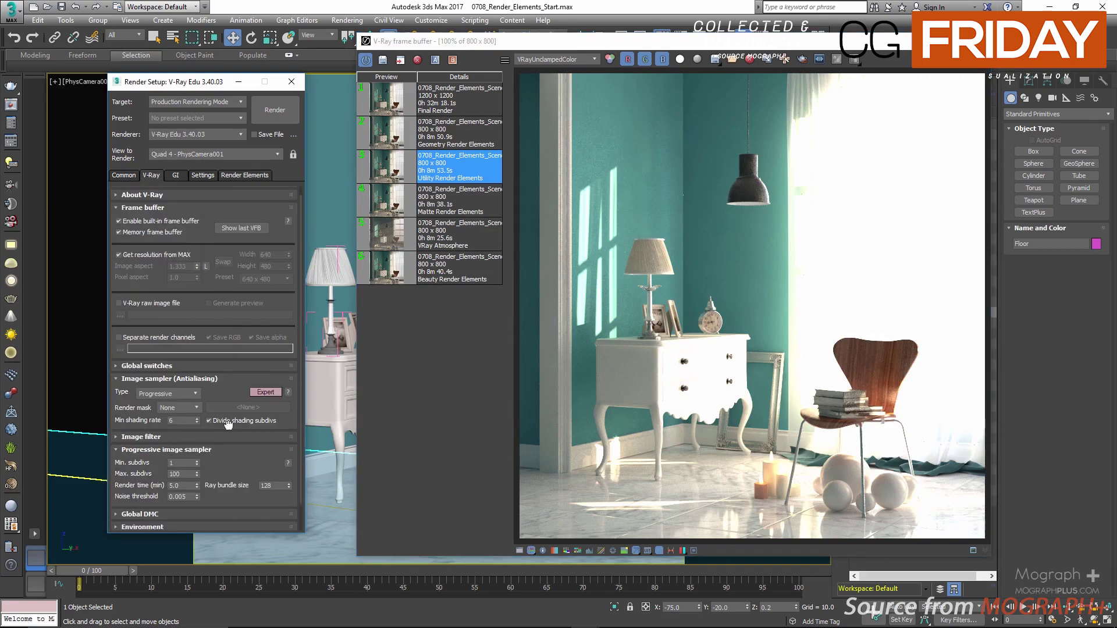
click(166, 512)
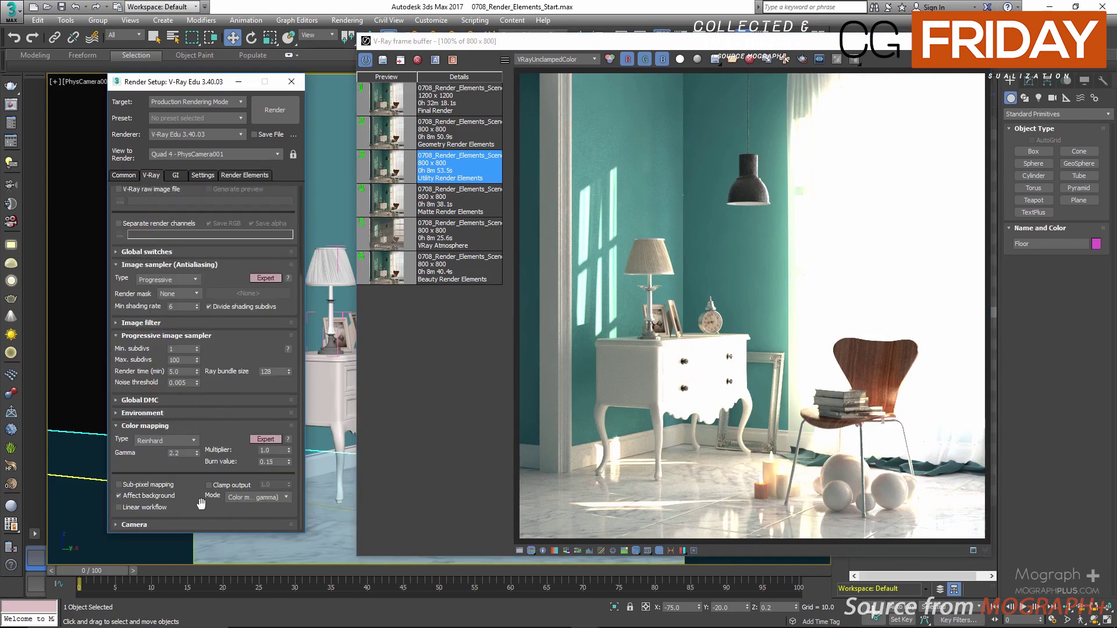
click(230, 485)
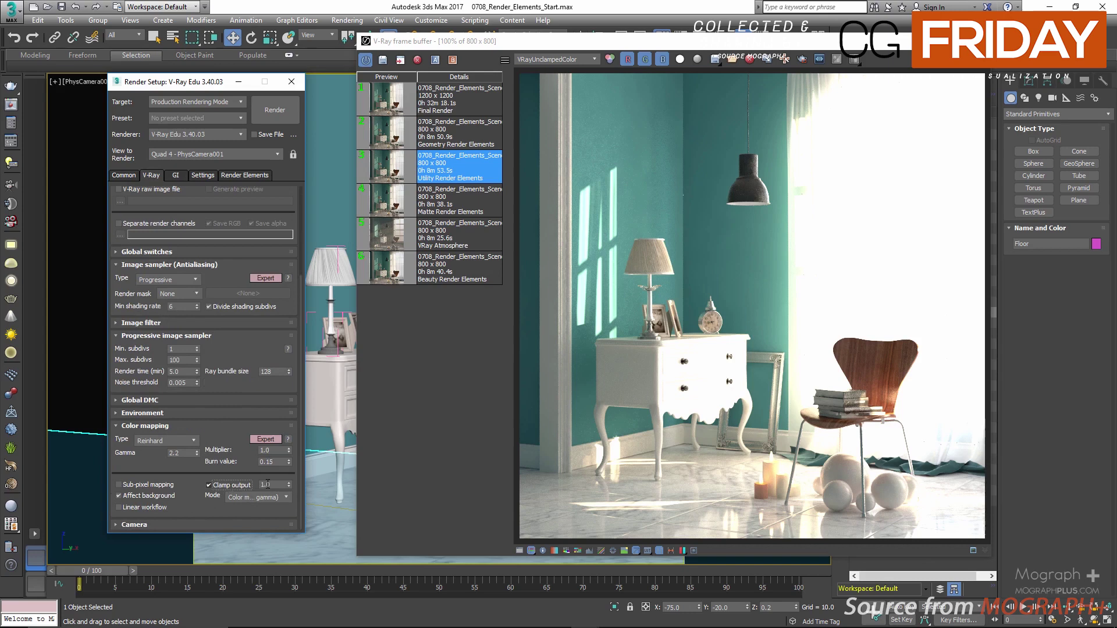
click(239, 490)
- Open the VRayOptionRE element's parameters and review the available exr compression types, keeping ZIPS
click(228, 175)
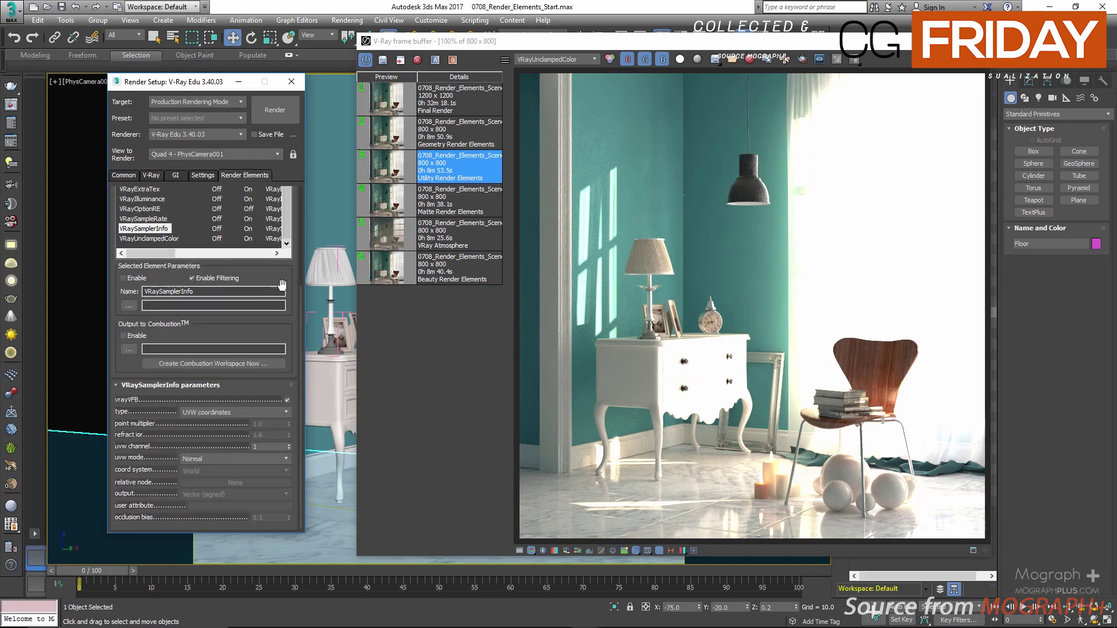
drag(277, 275, 292, 433)
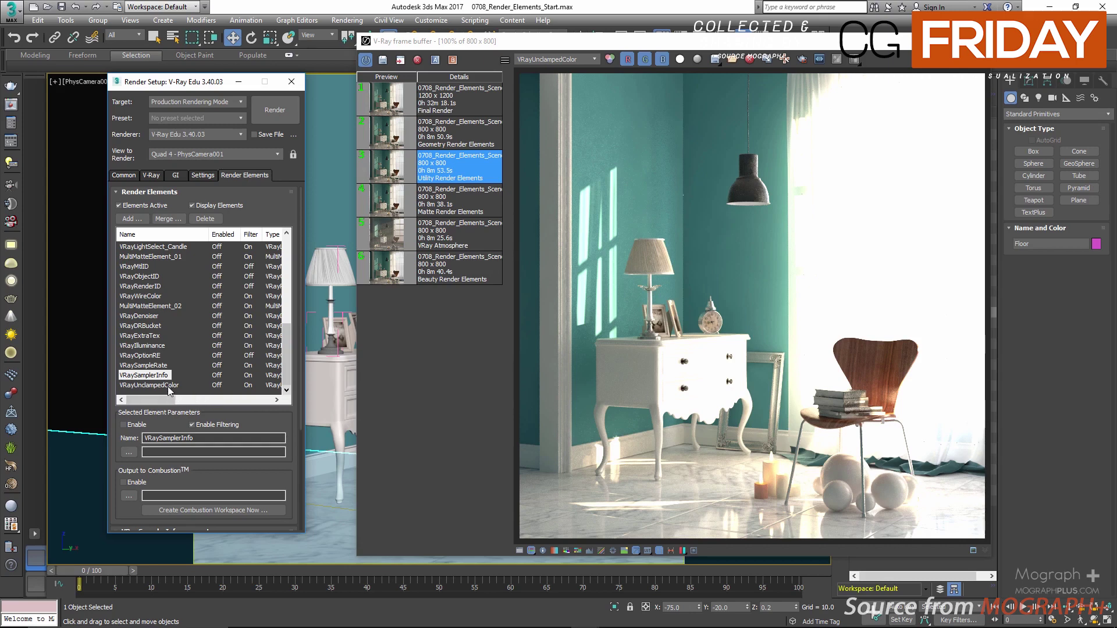
click(167, 358)
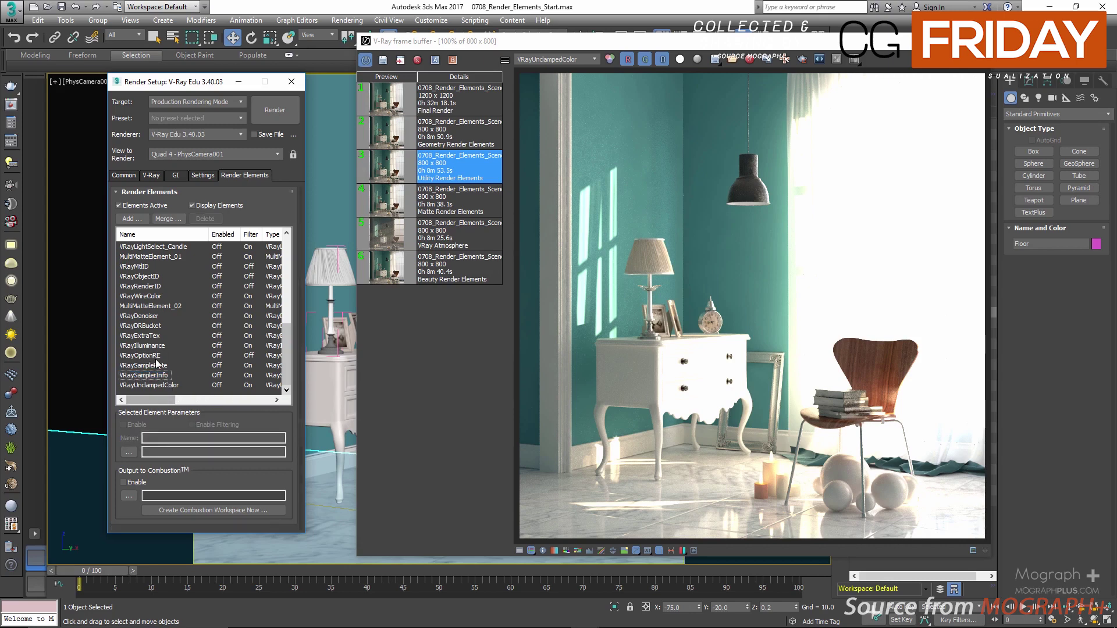
click(148, 355)
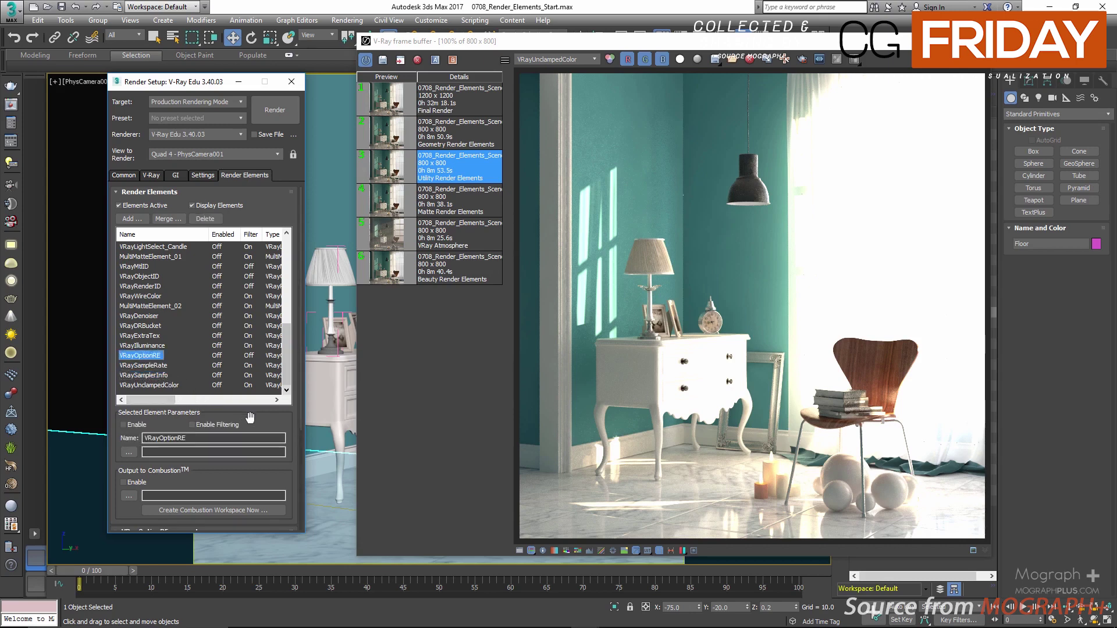
drag(251, 419, 260, 268)
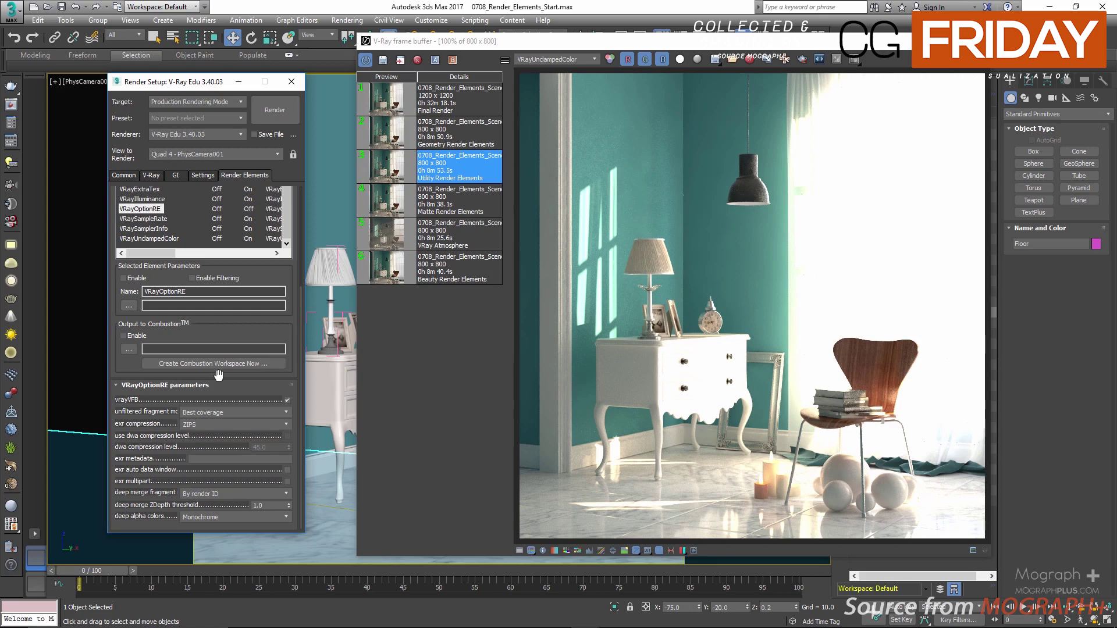
click(225, 423)
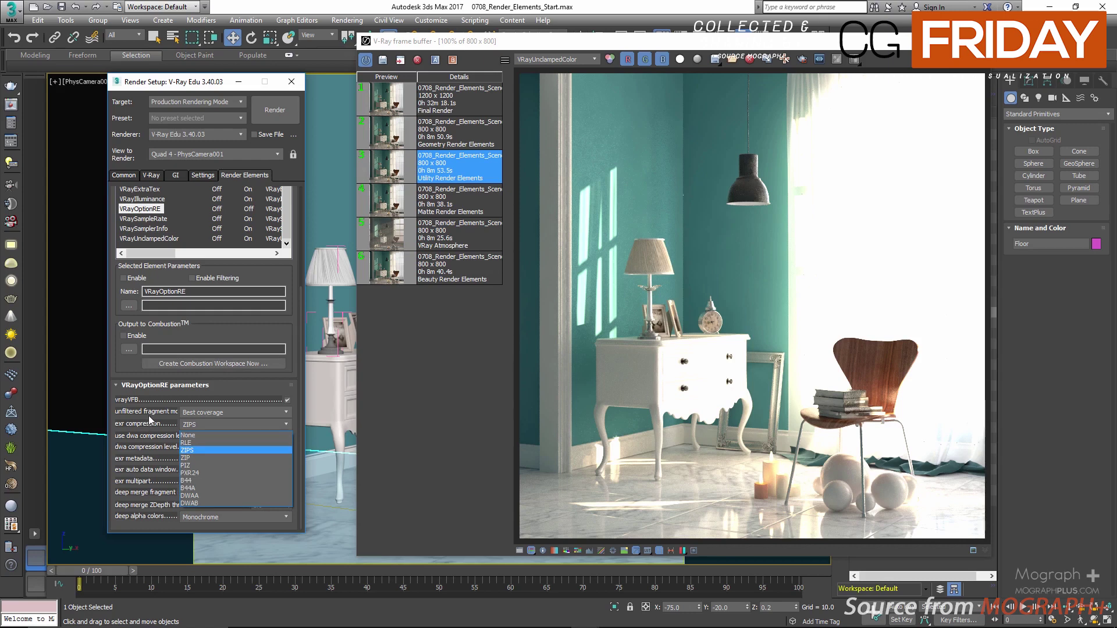
click(152, 437)
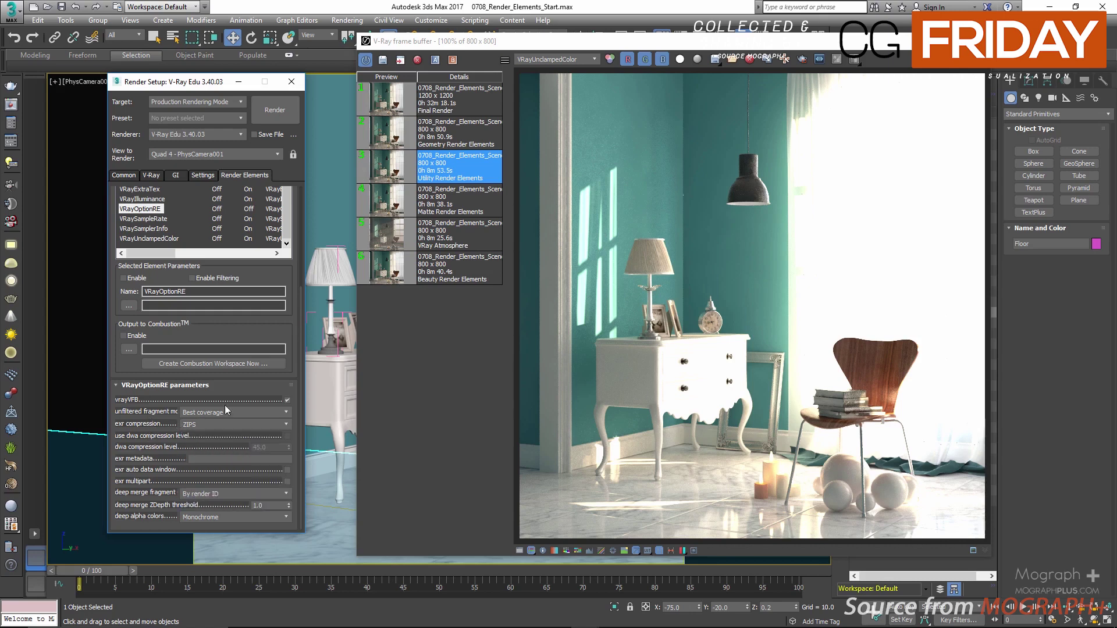
- Load the Geometry Render Elements render from the frame buffer history and show its RGB color channel
click(409, 141)
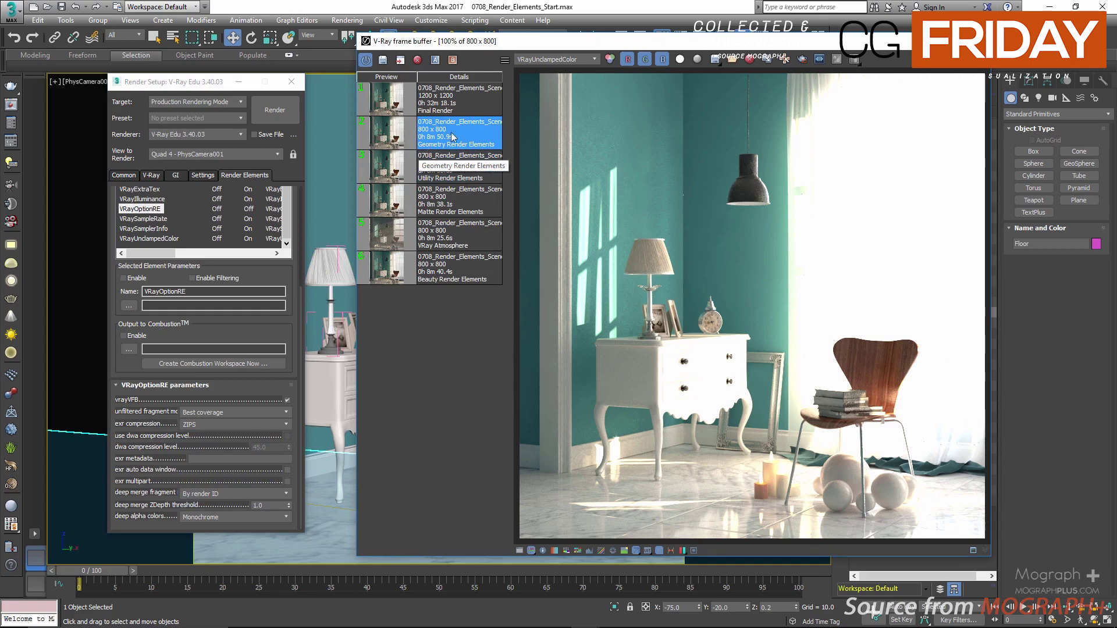
click(563, 58)
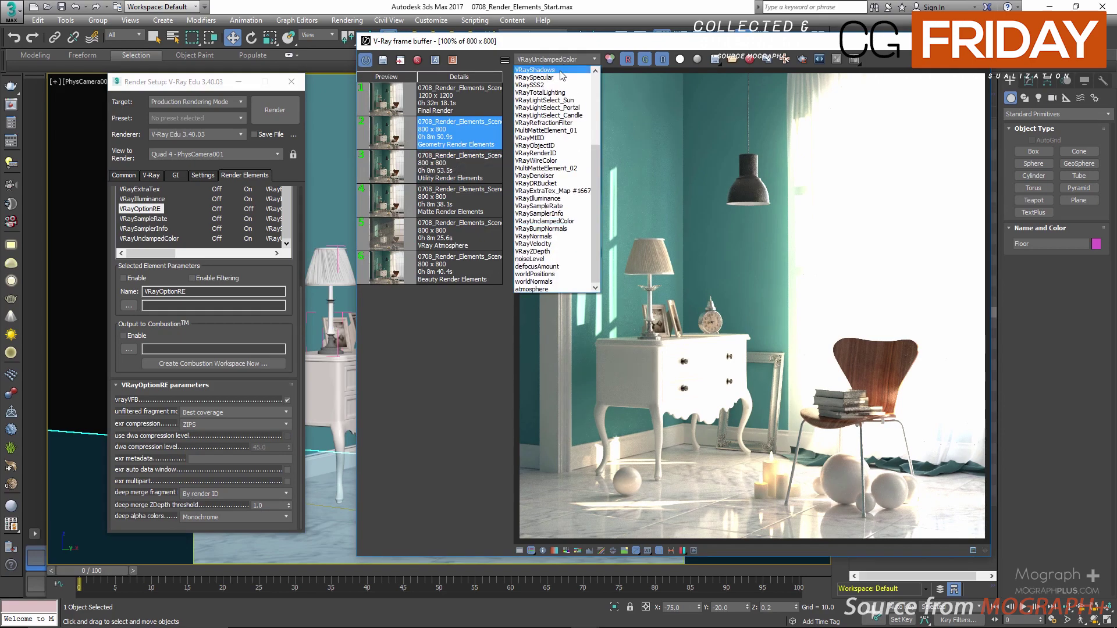
scroll(573, 104, down, 3)
scroll(573, 103, up, 5)
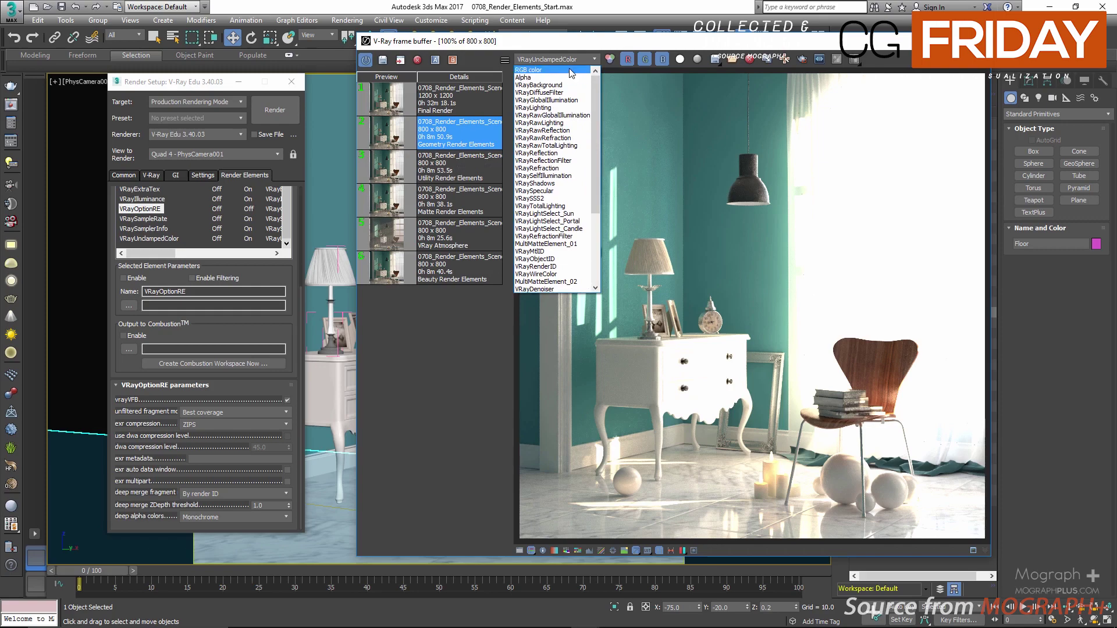
click(574, 72)
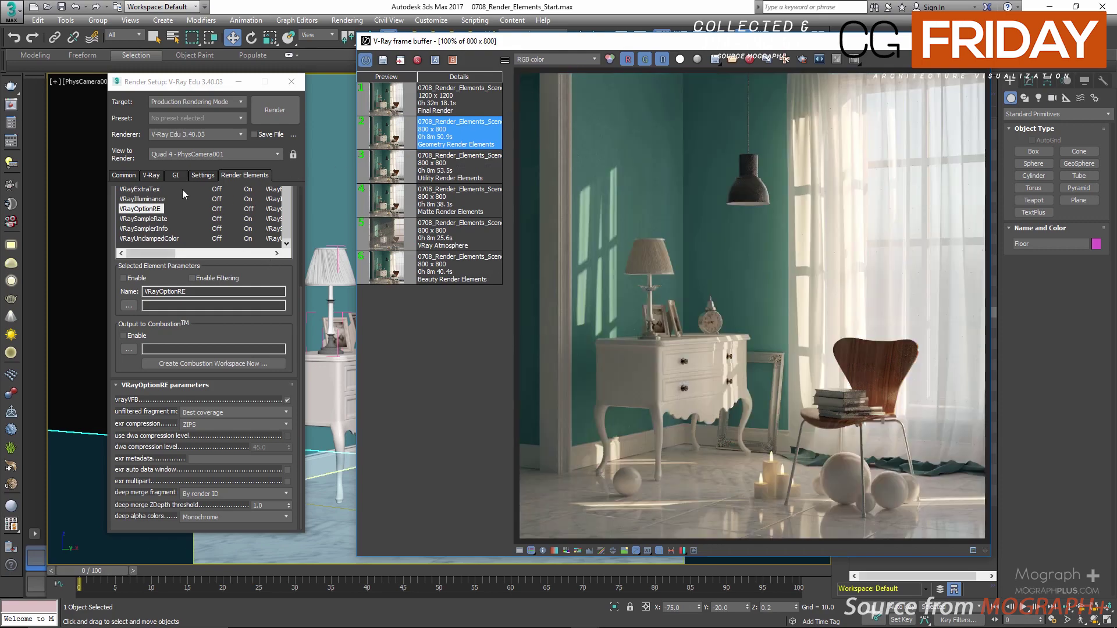
- Open the list of render elements to add and select VRayBumpNormals, VRayNormals, VRayZDepth and VRayVelocity
scroll(283, 239, up, 5)
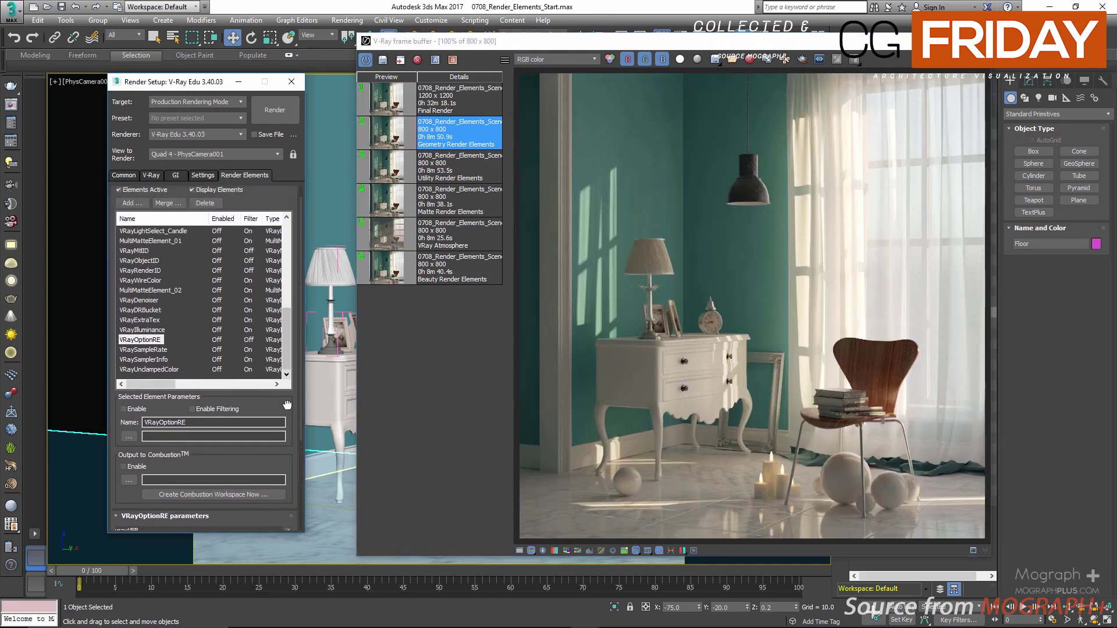
click(140, 213)
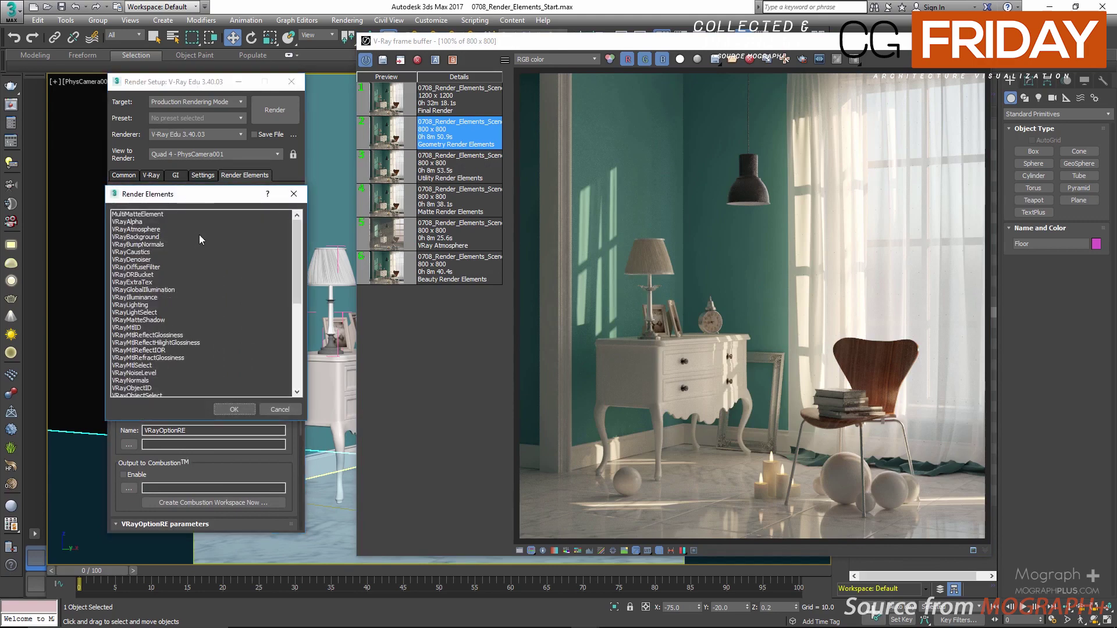
click(166, 245)
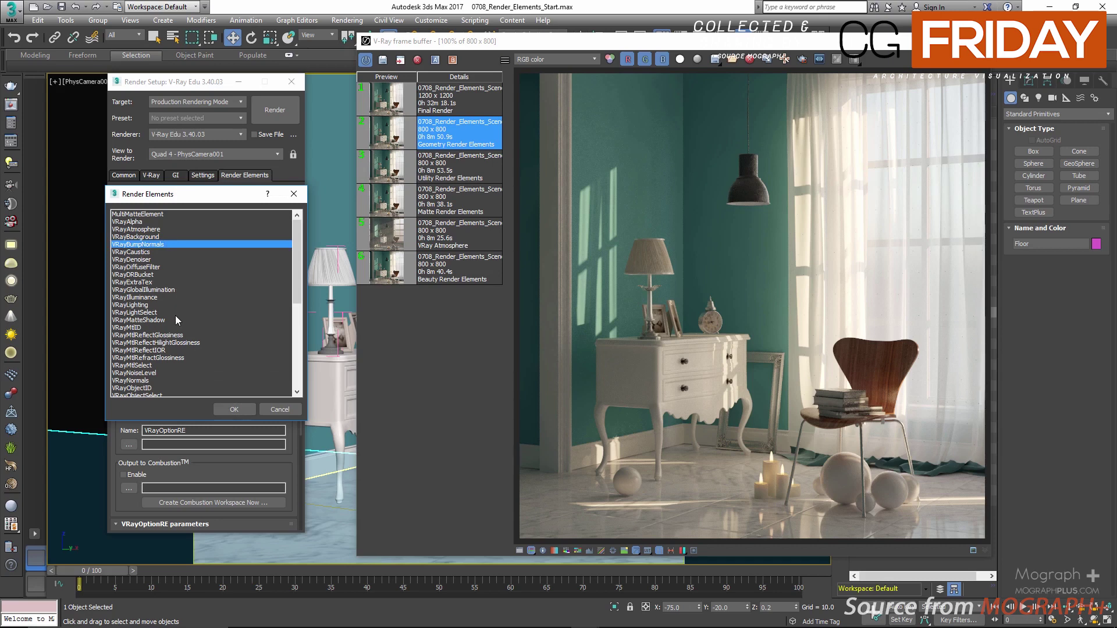
scroll(173, 319, down, 1)
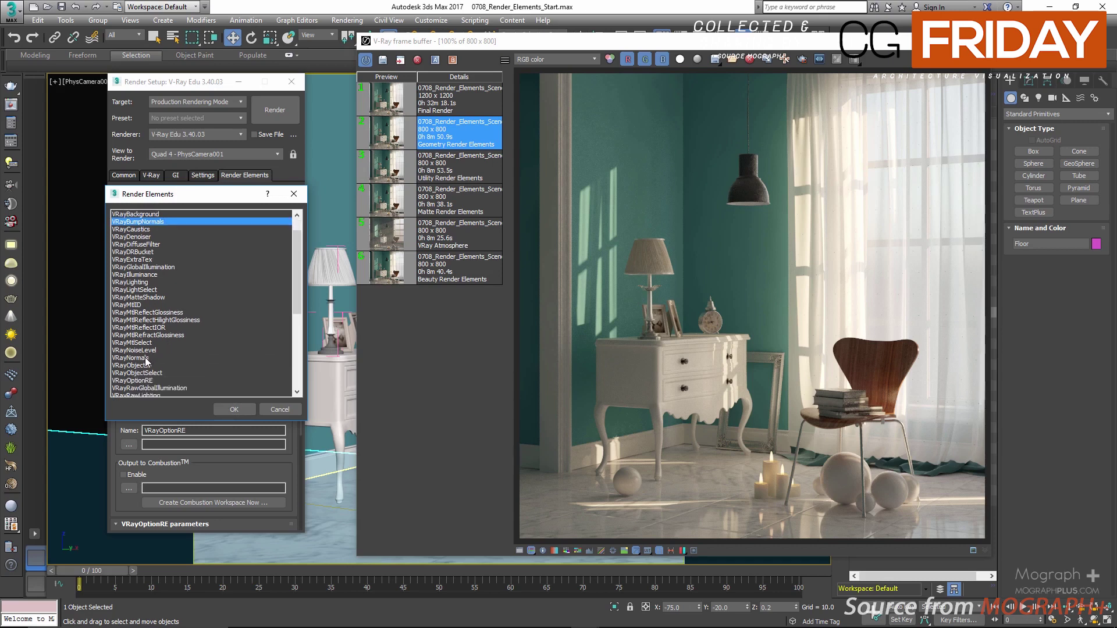
ctrl+click(146, 358)
scroll(169, 331, down, 7)
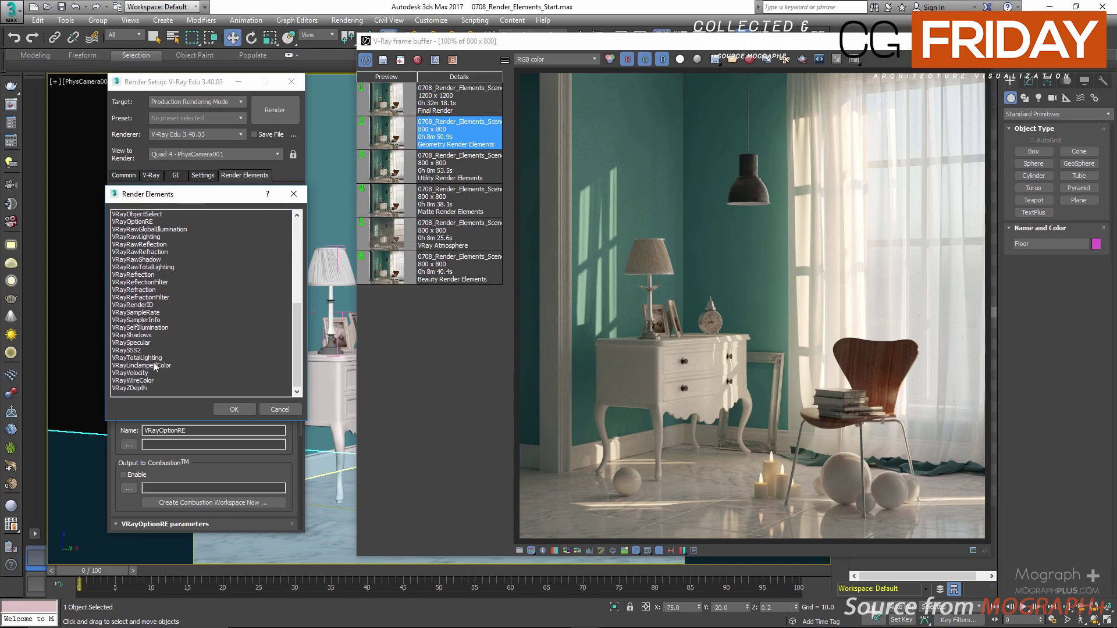
click(133, 388)
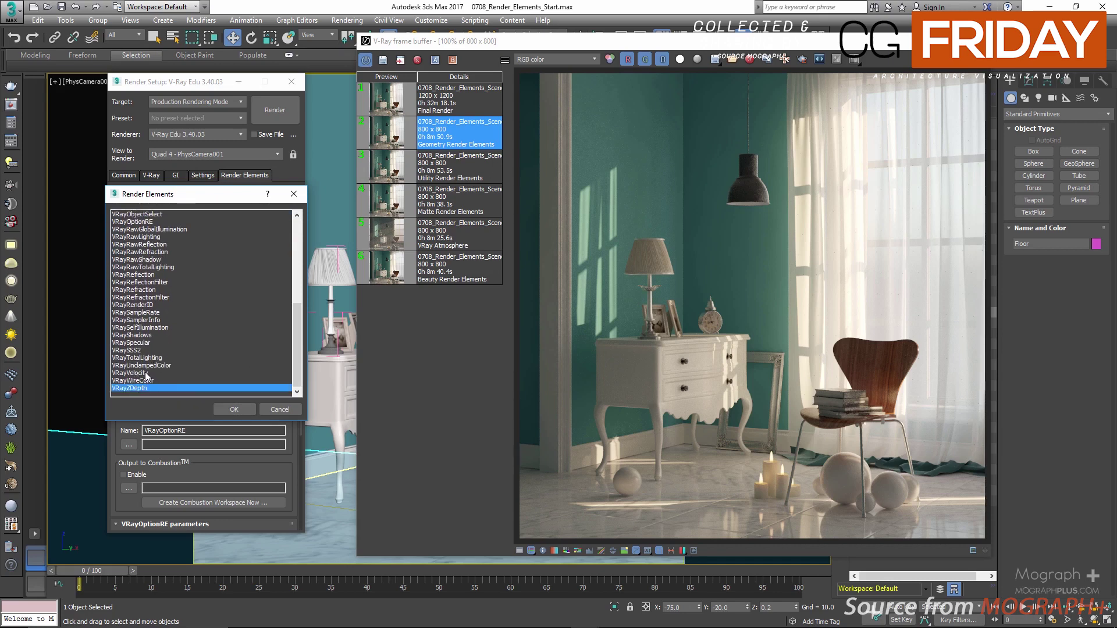
ctrl+click(145, 373)
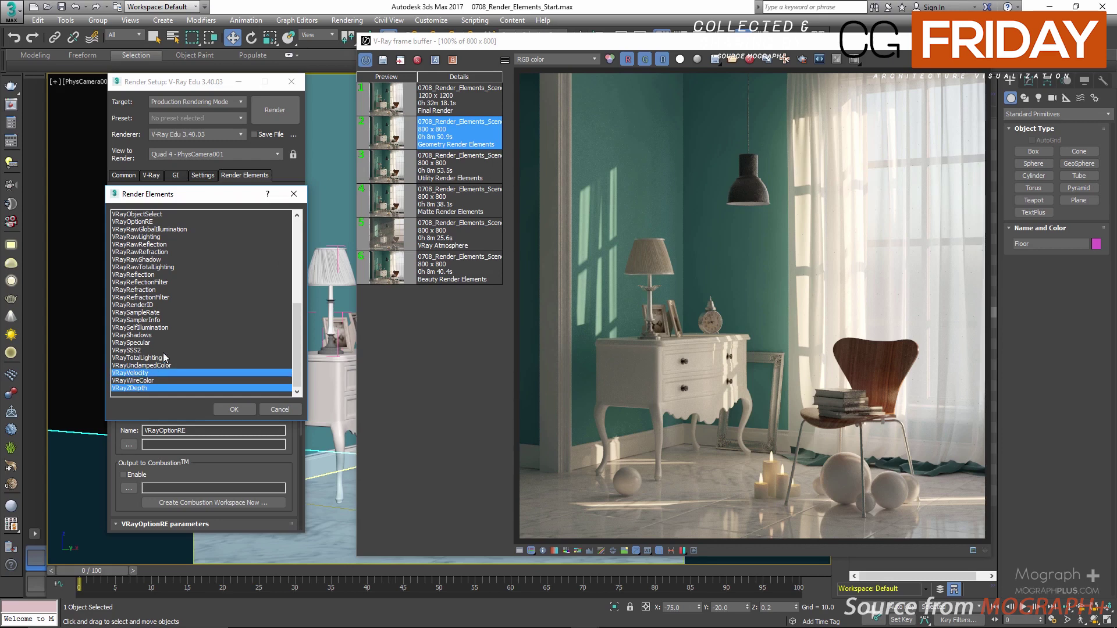
scroll(182, 313, up, 2)
scroll(183, 314, up, 7)
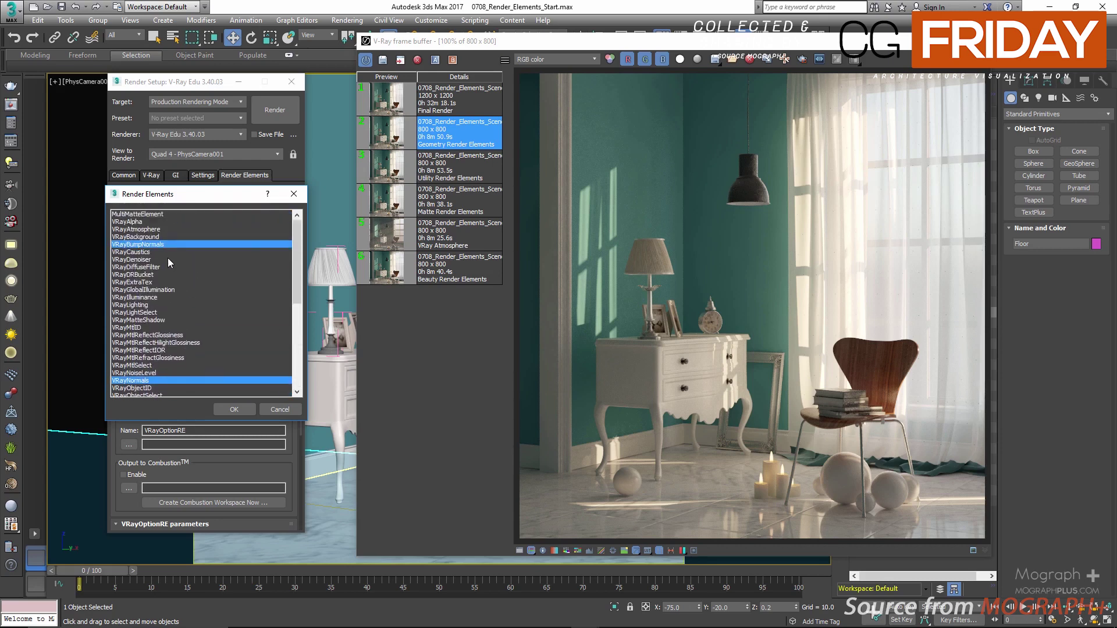
- Add the VRayBumpNormals, VRayNormals, VRayVelocity and VRayZDepth render elements to the scene's element list
click(178, 247)
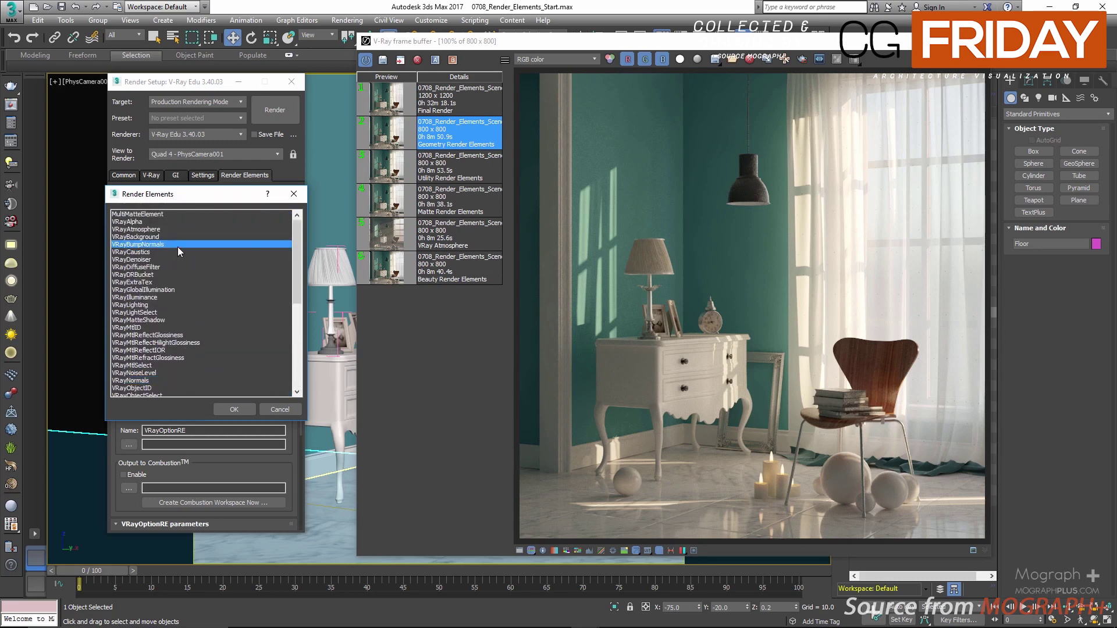
ctrl+click(148, 381)
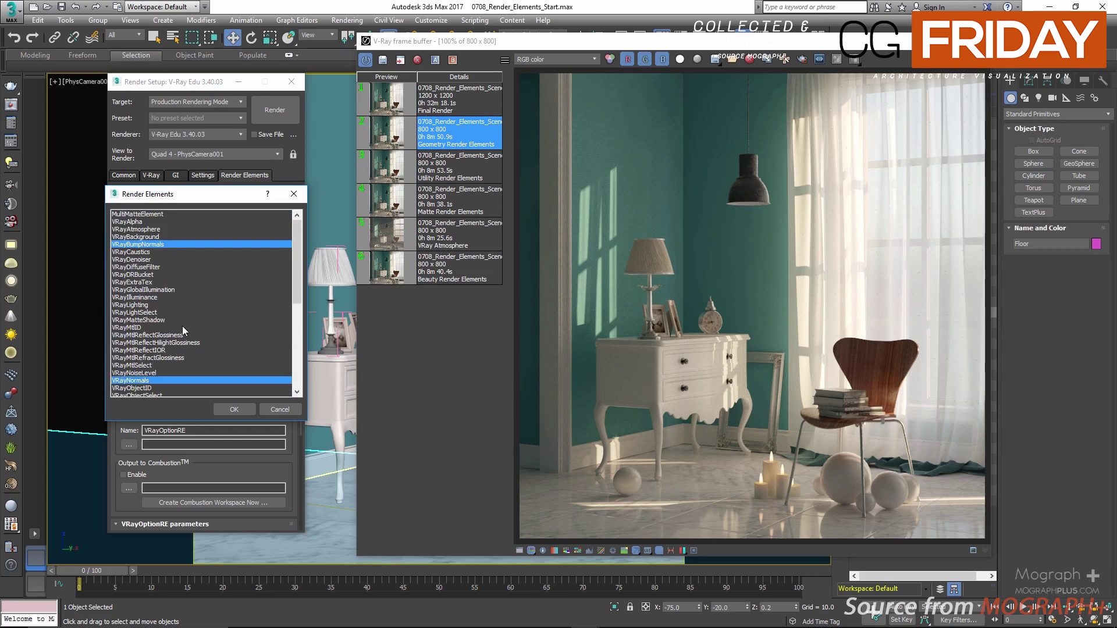
scroll(191, 320, down, 5)
scroll(190, 320, down, 3)
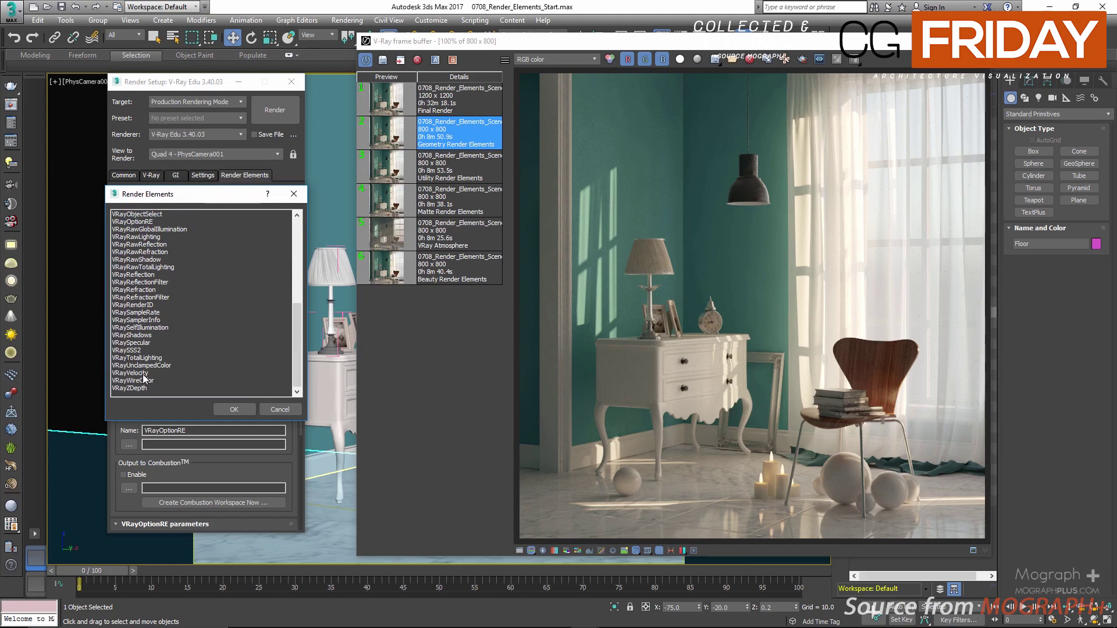
ctrl+drag(143, 374, 143, 381)
ctrl+click(140, 388)
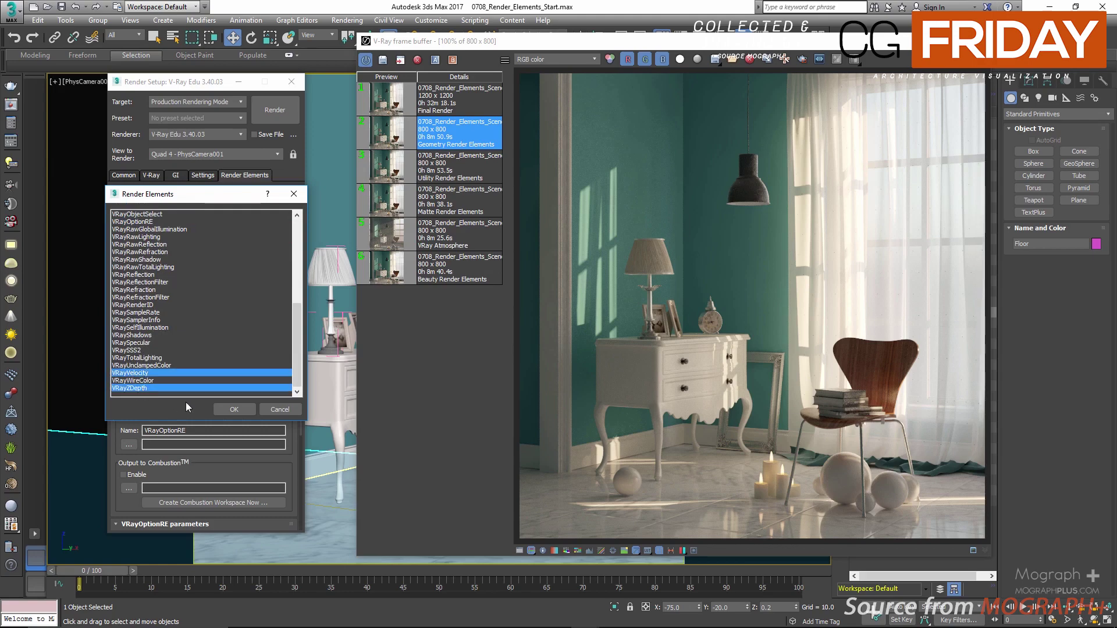
click(232, 409)
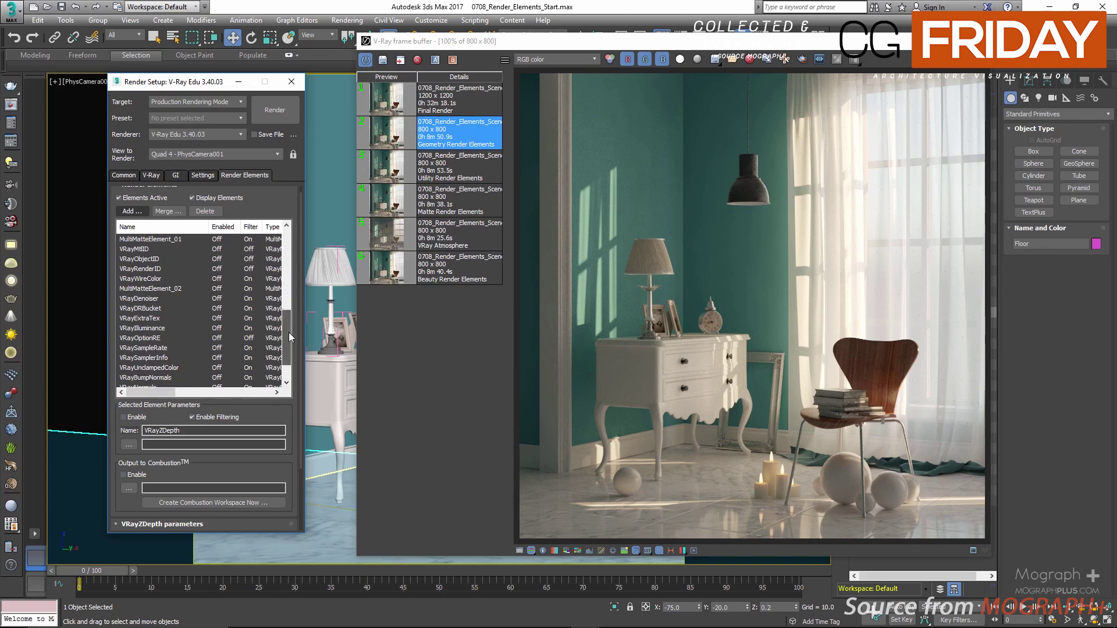
scroll(289, 333, down, 1)
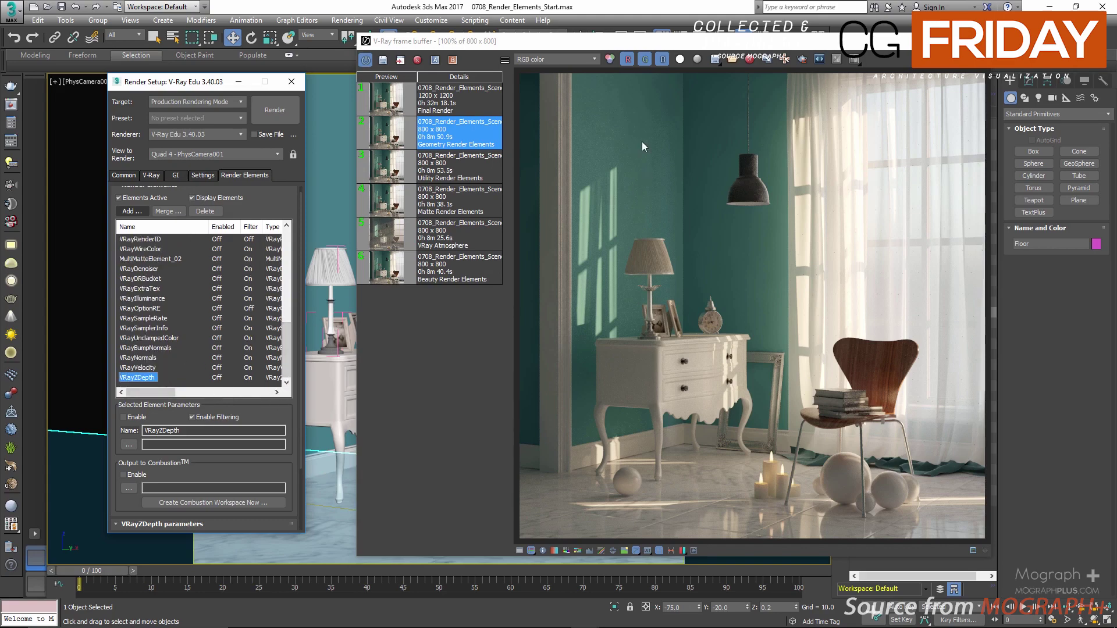
- In the VRayZDepth parameters, set zdepth min to 400 and zdepth max to 770
click(574, 59)
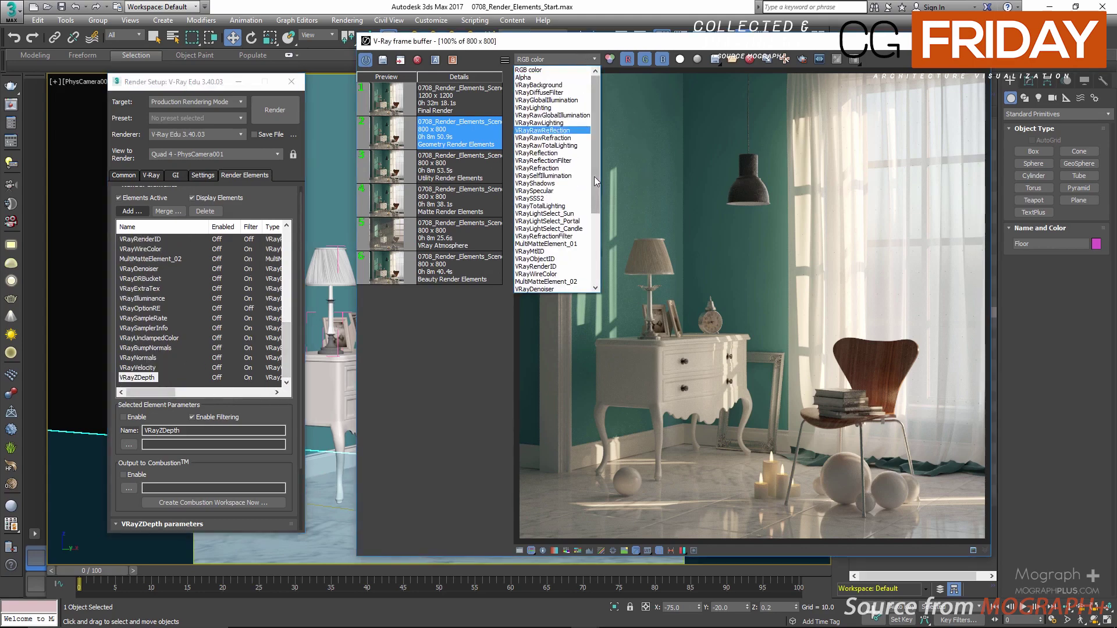
click(275, 410)
drag(274, 410, 306, 204)
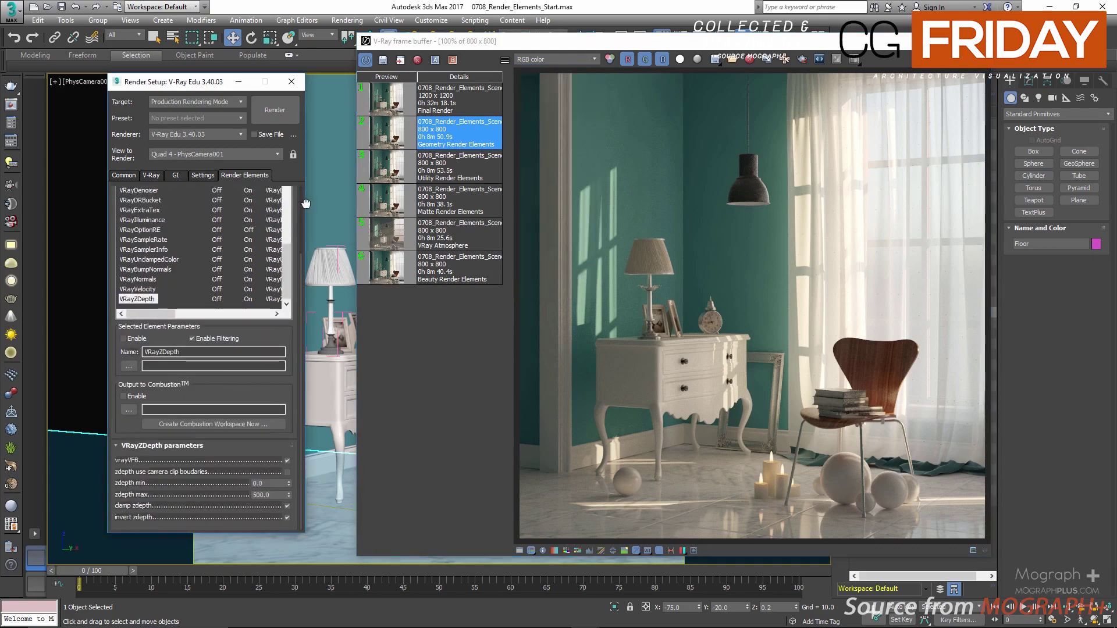
double_click(271, 484)
text(400)
double_click(267, 495)
text(770)
key(Return)
drag(272, 343, 287, 304)
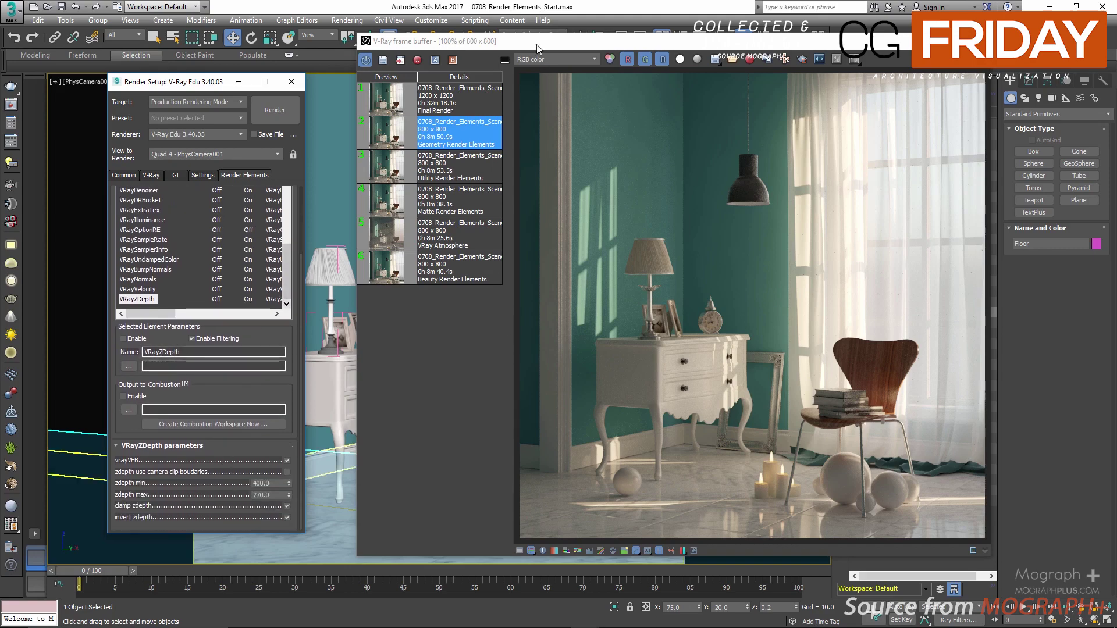
- Uncover the camera viewport, select Wall 03 and move the animation to frame 32
drag(538, 49, 797, 78)
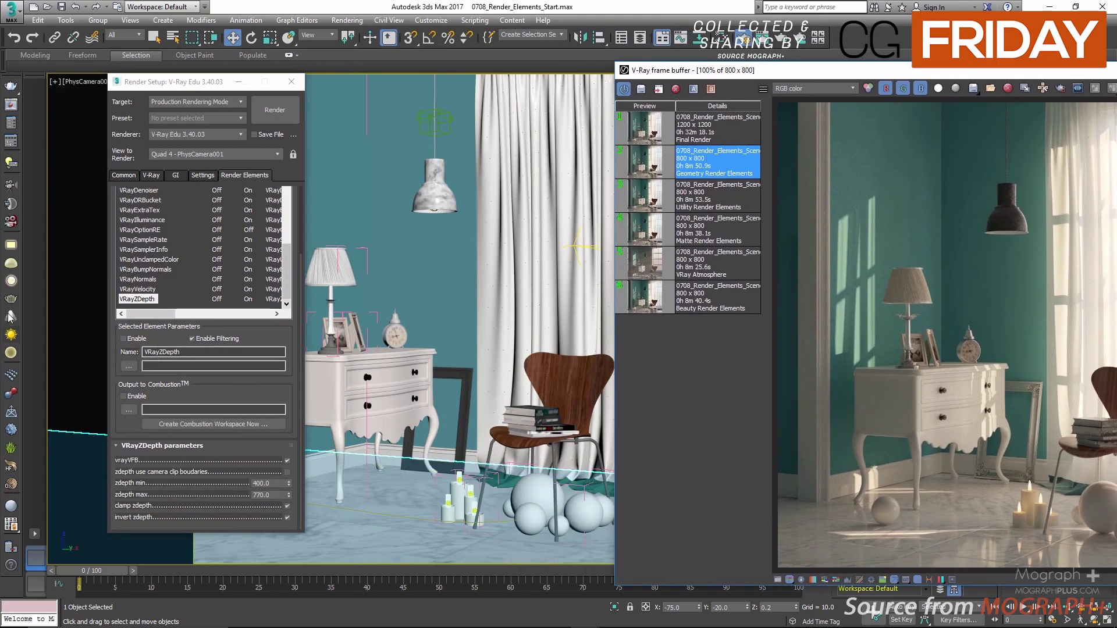
click(77, 280)
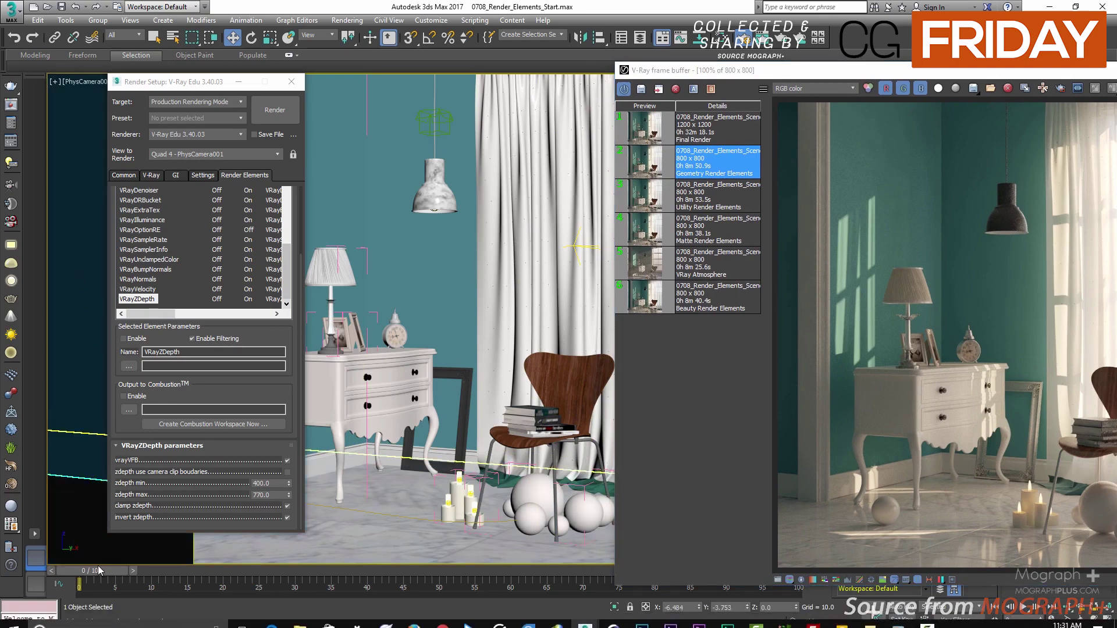
drag(99, 570, 319, 592)
key(w)
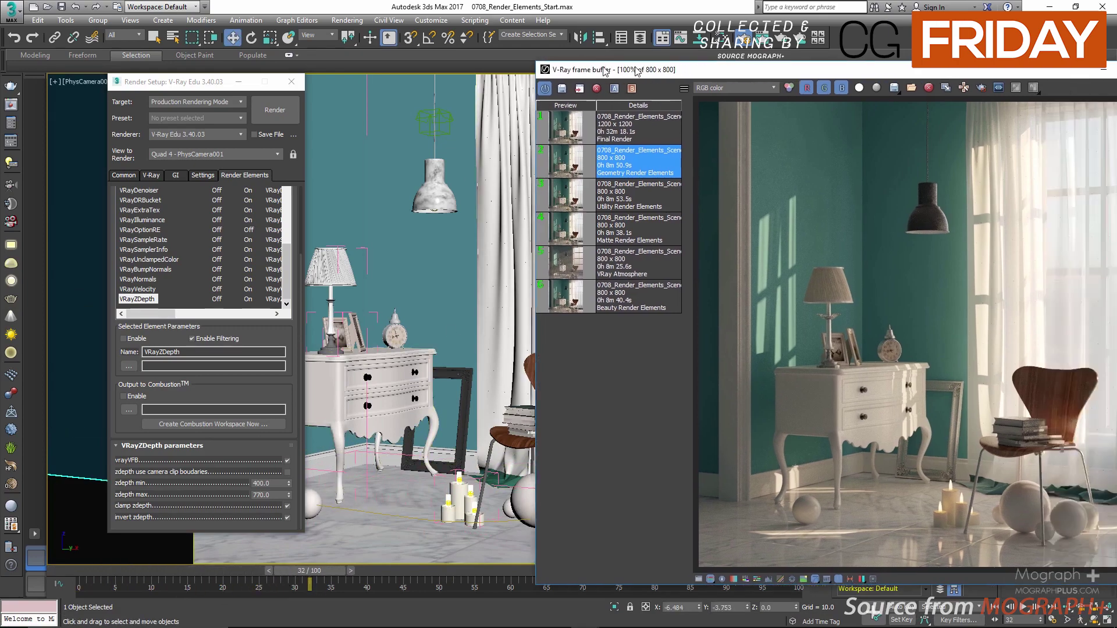
- Bring the frame buffer back over the viewport and show the VRayBumpNormals channel of the render
drag(714, 70, 297, 32)
click(423, 51)
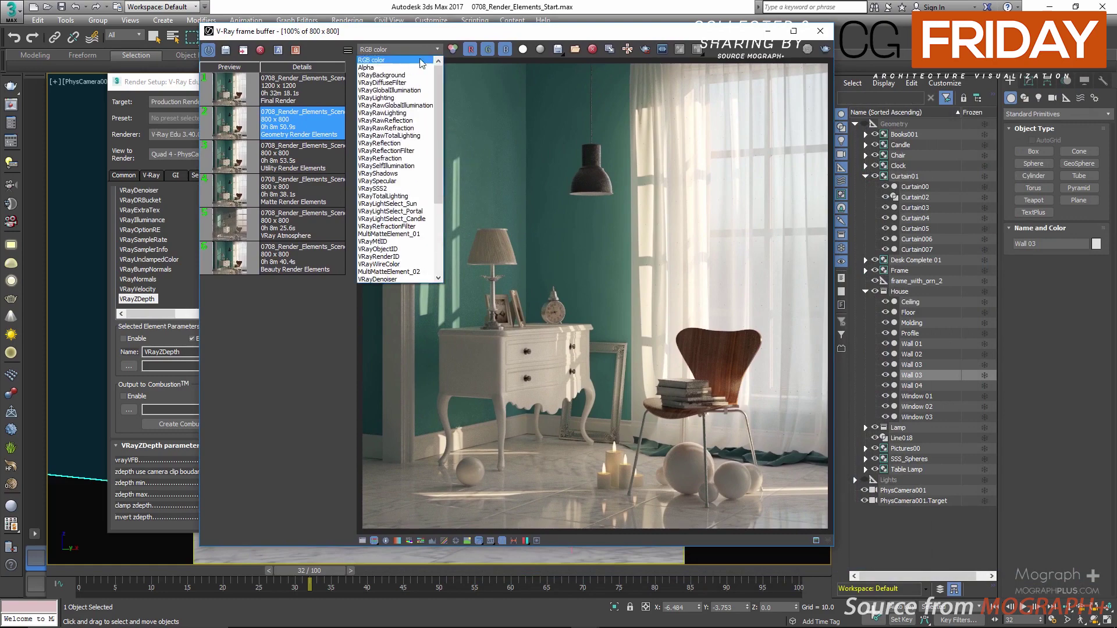
drag(440, 138, 446, 216)
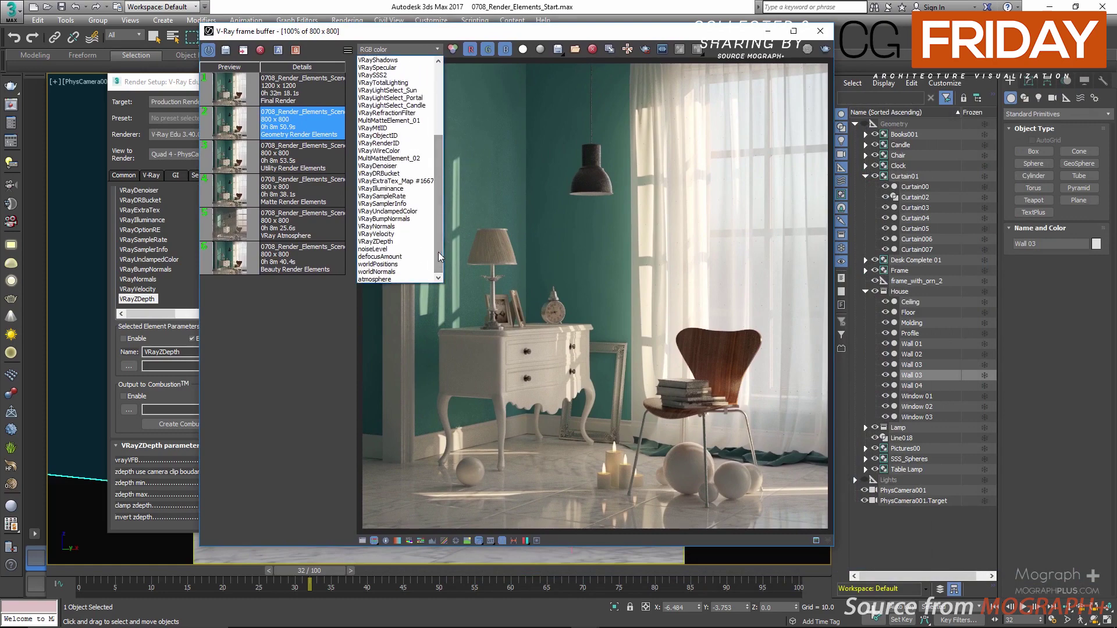
click(410, 223)
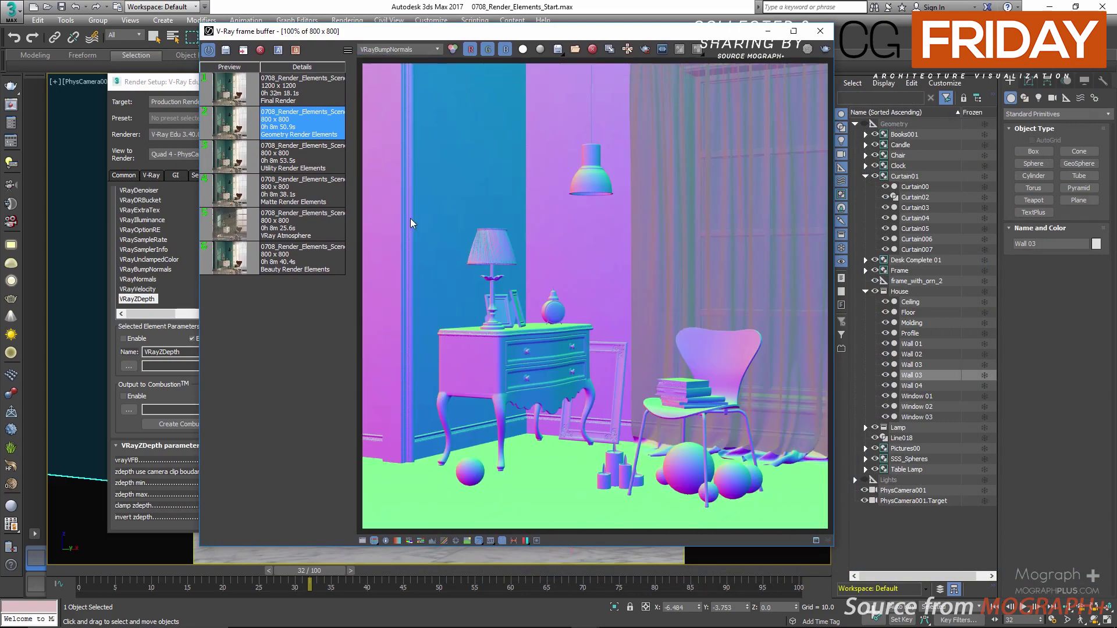
- Open the VRayBumpNormals element's parameters and arrange Render Setup beside the frame buffer
drag(471, 34, 621, 36)
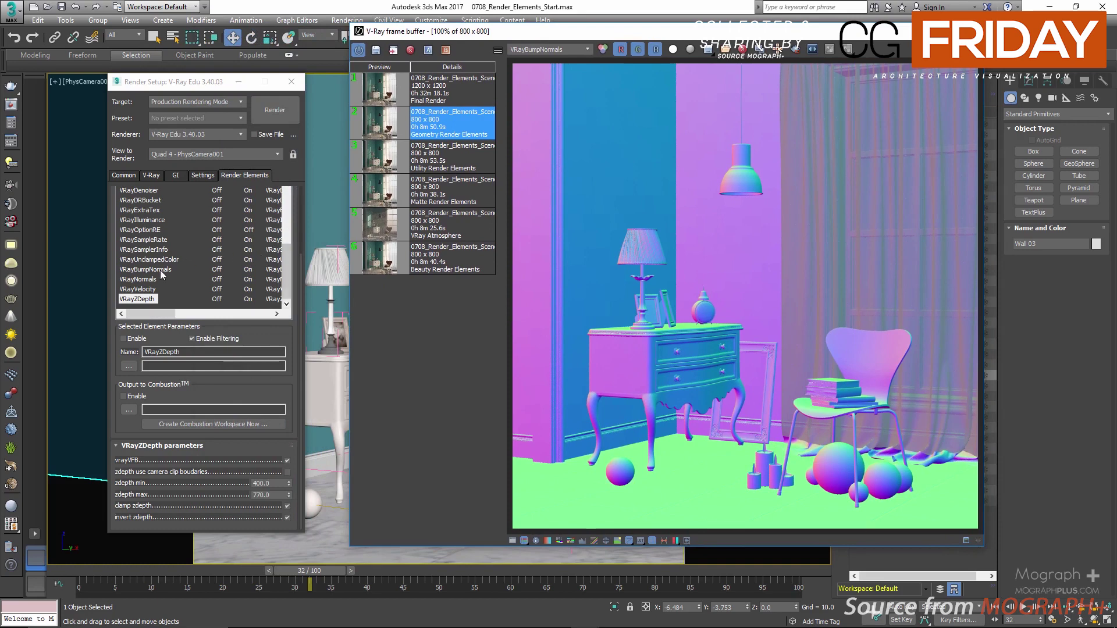
scroll(217, 326, up, 2)
click(216, 327)
drag(269, 399, 270, 357)
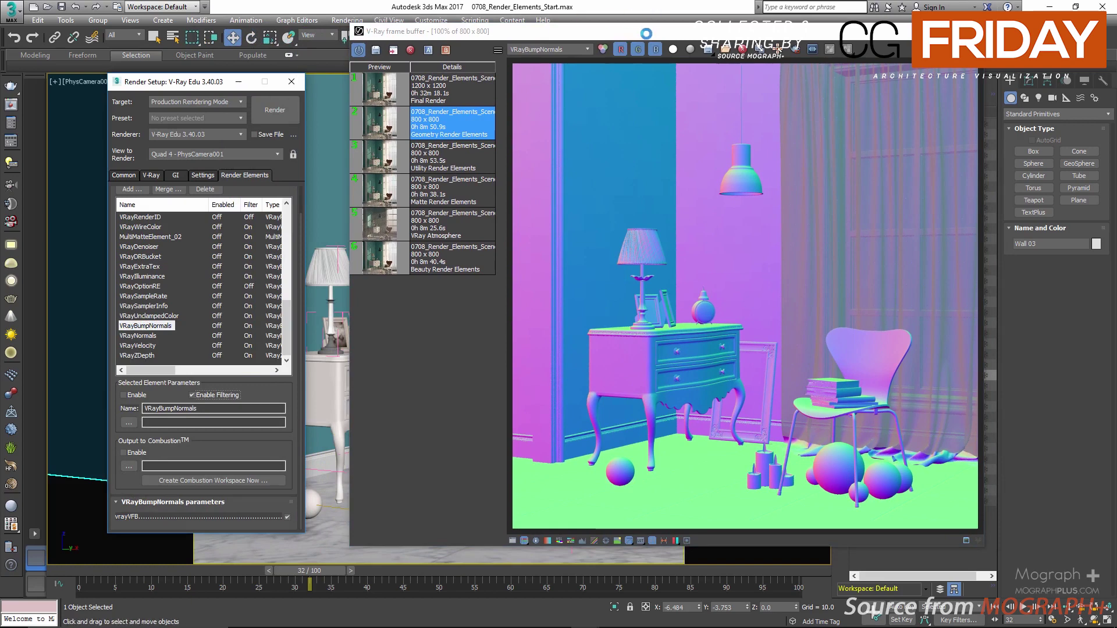
drag(646, 33, 647, 52)
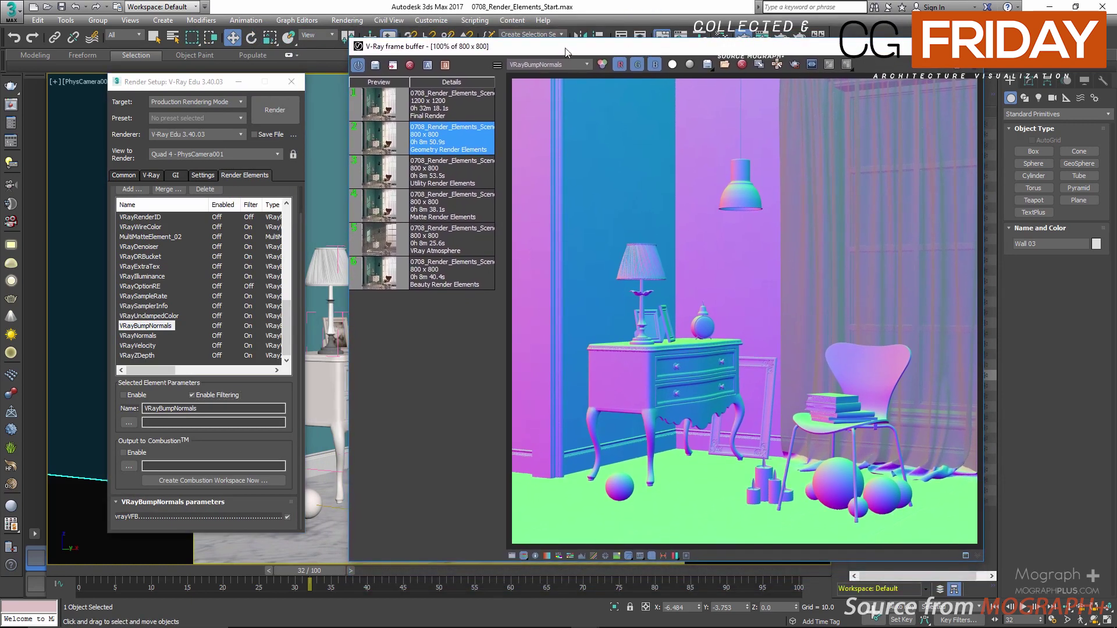
drag(201, 83, 238, 96)
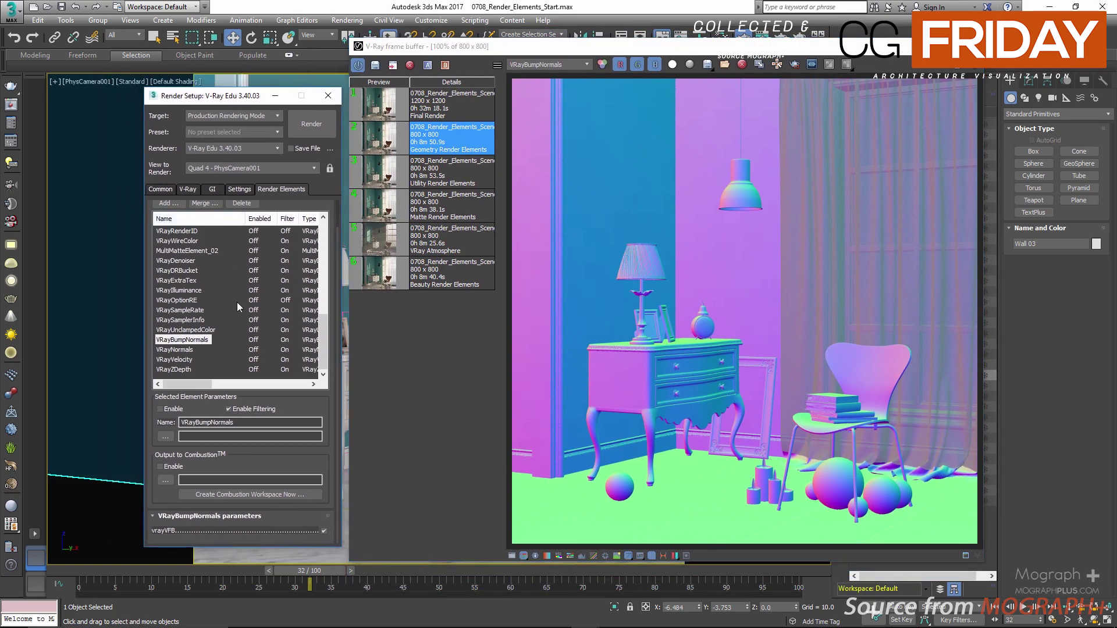
- Show the VRayNormals channel in the frame buffer and open the VRayNormals element's parameters
click(546, 65)
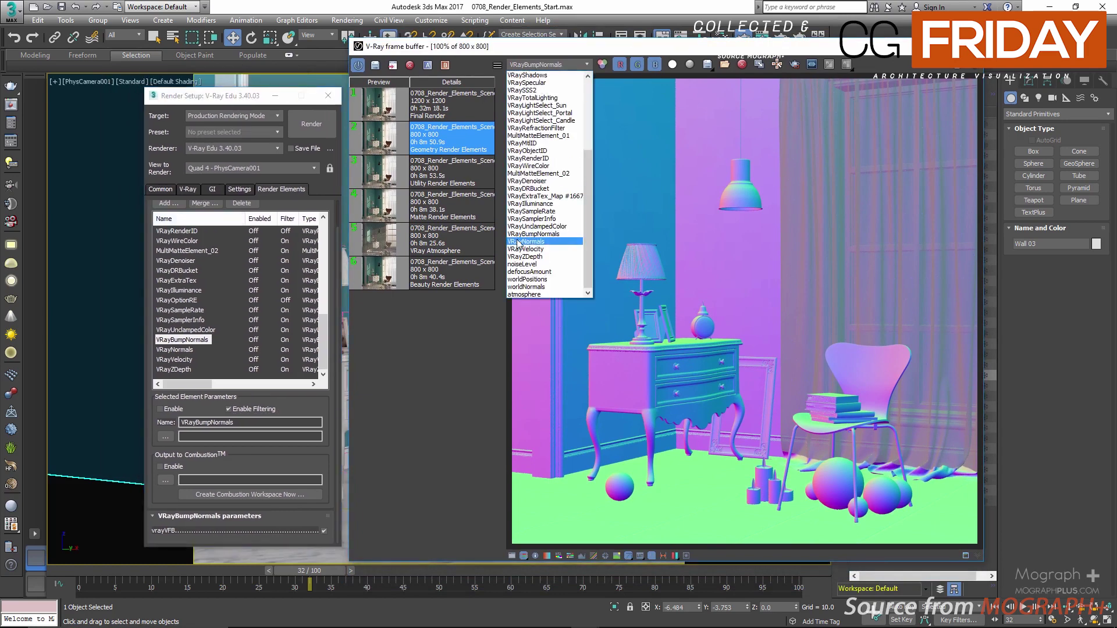
click(509, 245)
click(175, 350)
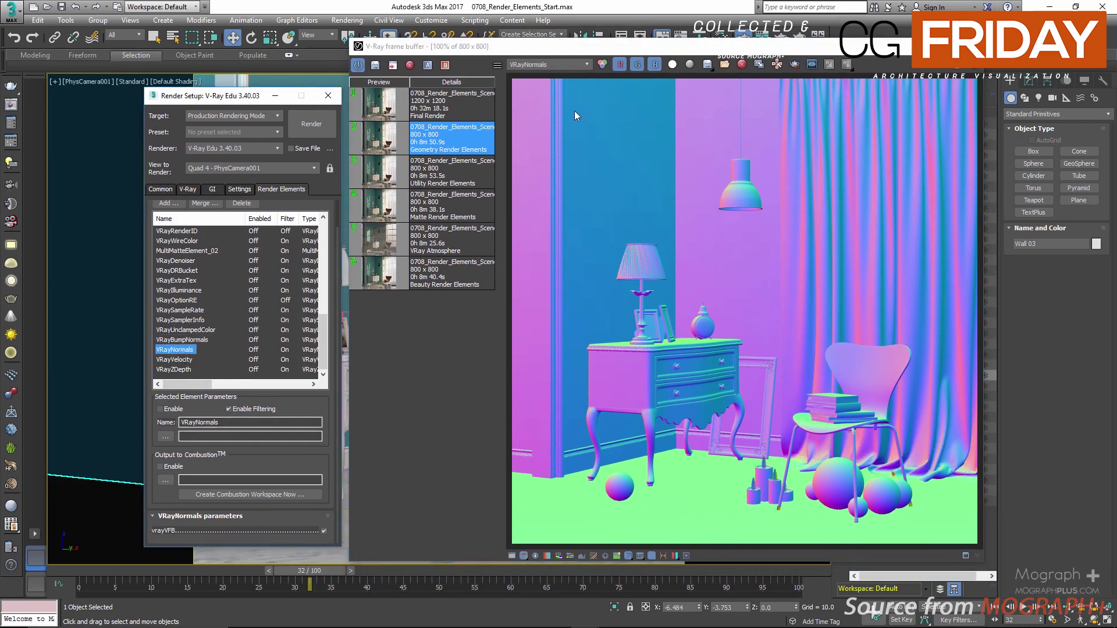
- Show the VRayVelocity channel in the frame buffer and review the VRayVelocity element's parameters
click(566, 64)
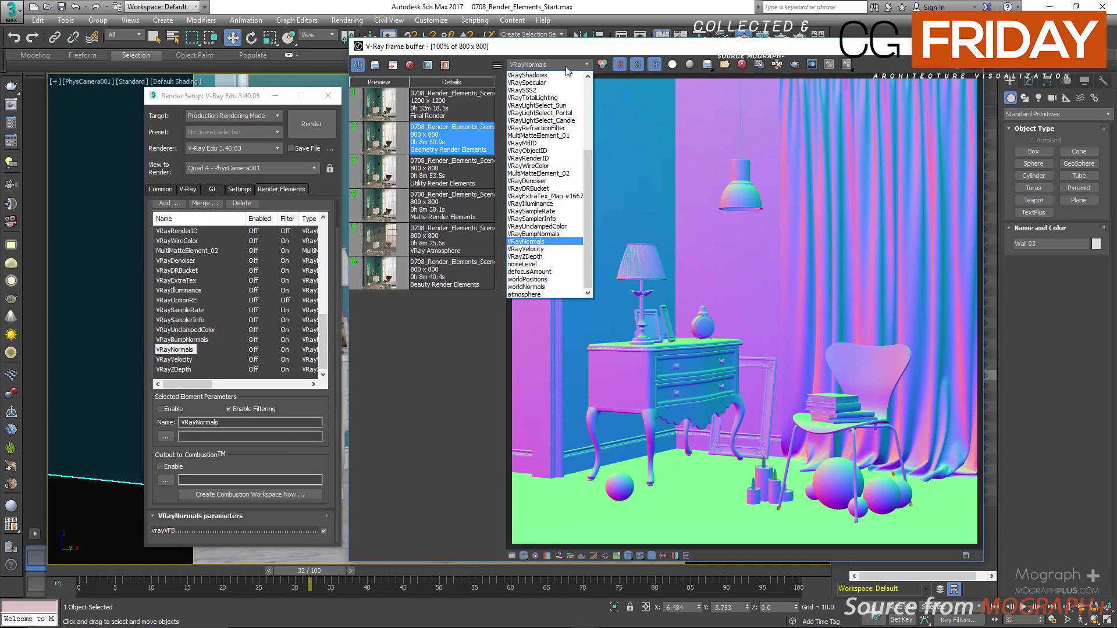
click(565, 67)
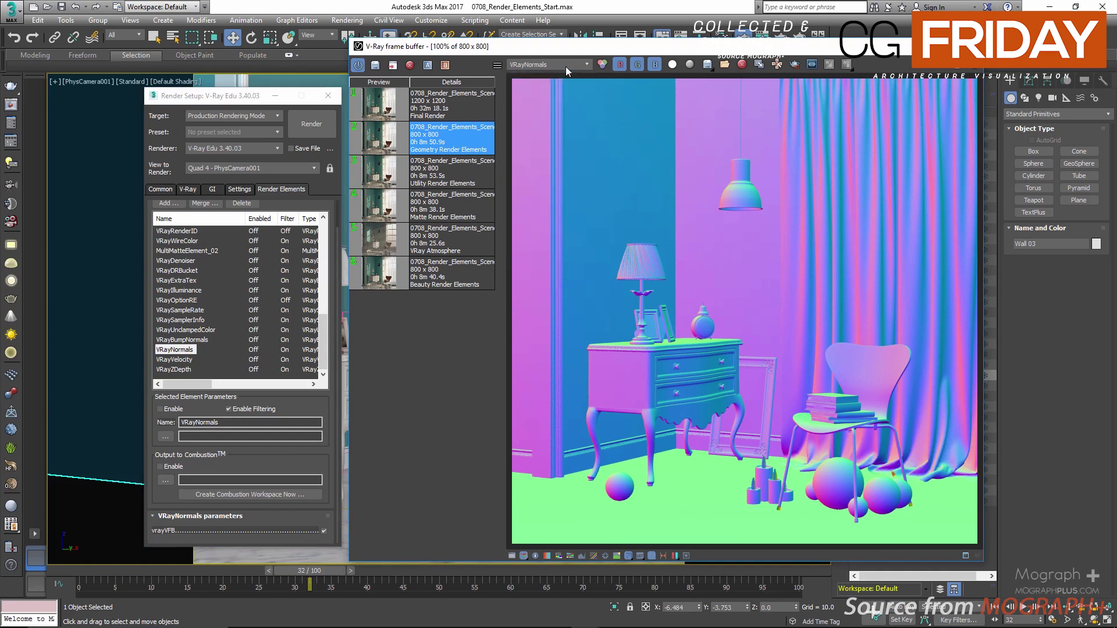
click(566, 66)
click(562, 249)
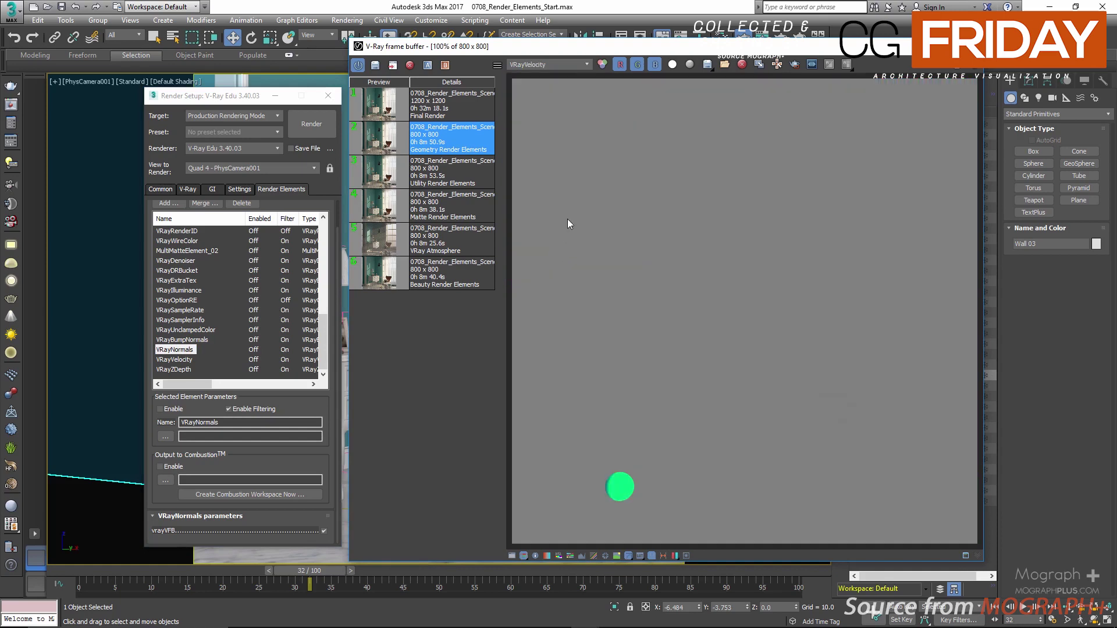
click(174, 360)
scroll(256, 482, down, 3)
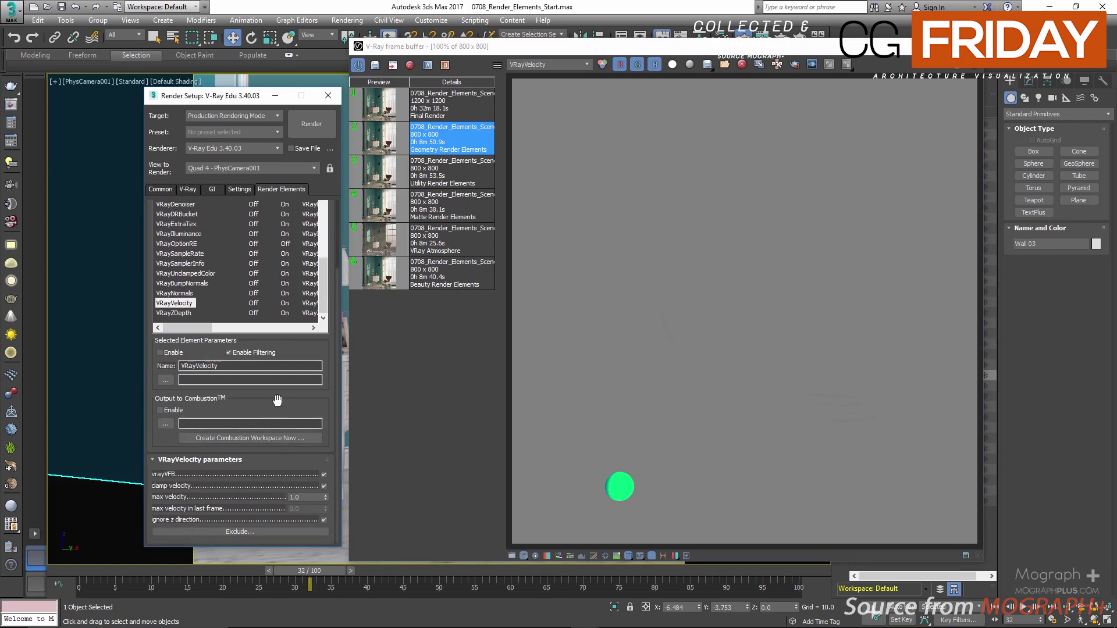
scroll(280, 422, up, 1)
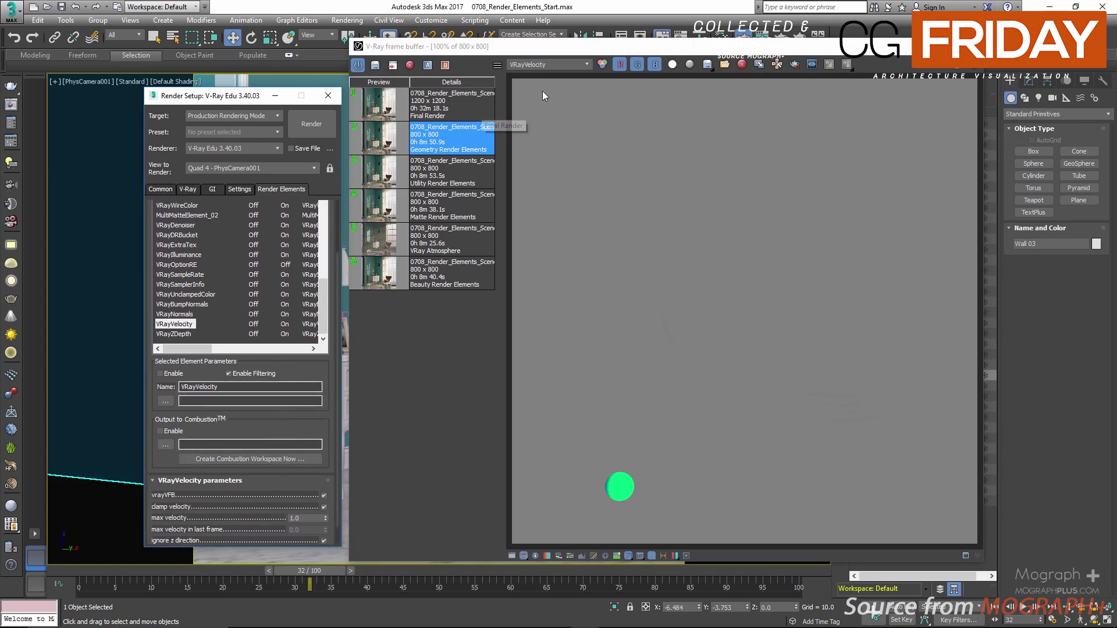
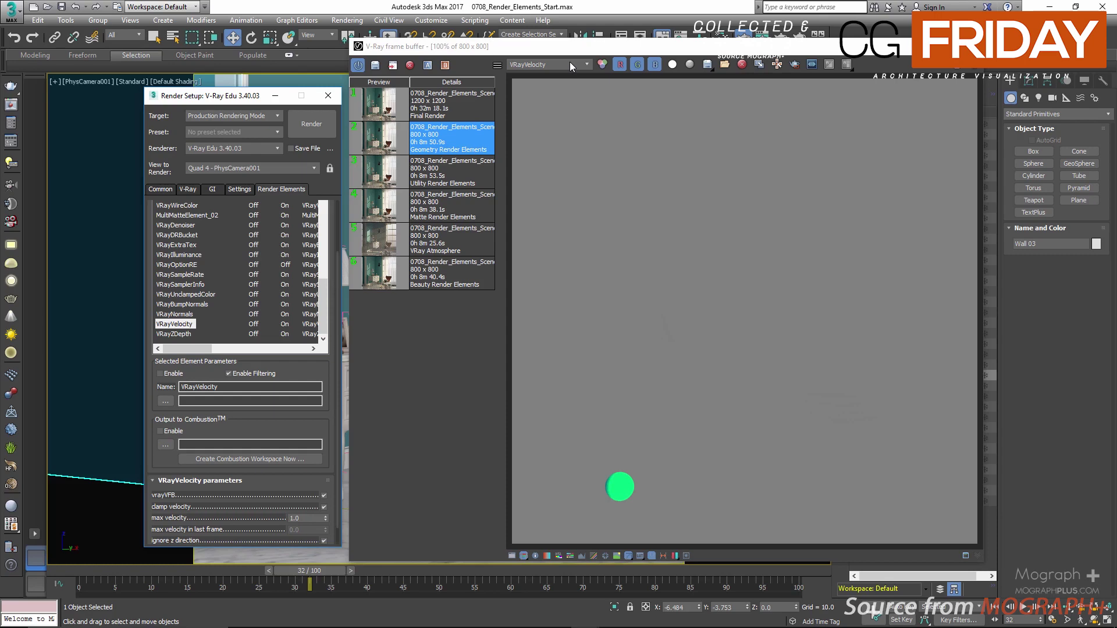
- Show the VRayZDepth channel in the frame buffer and select the VRayZDepth element in Render Setup
click(570, 64)
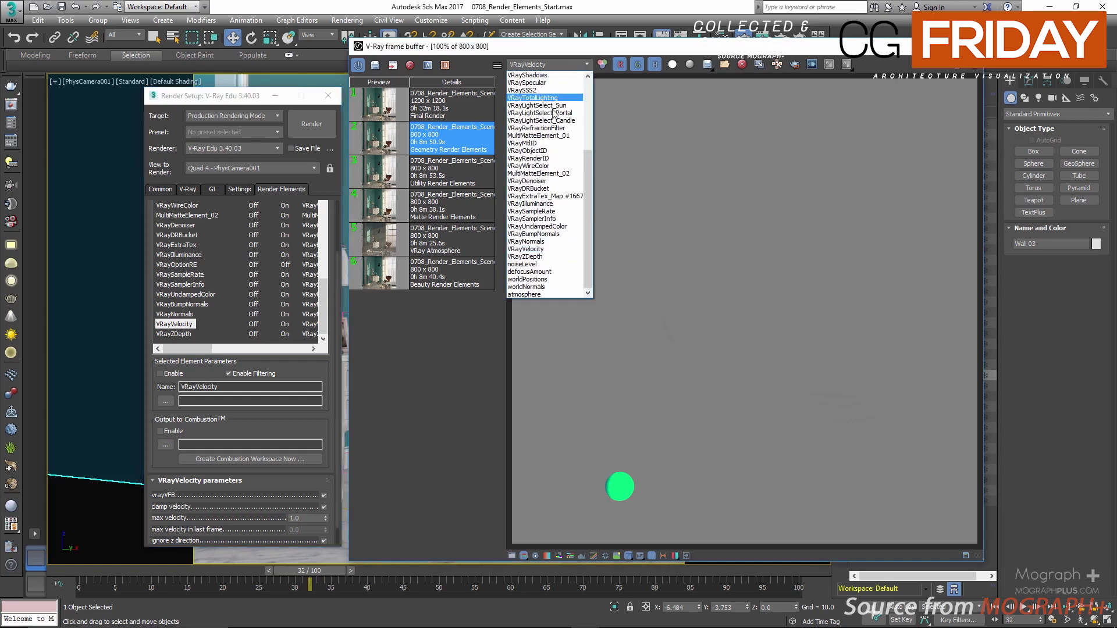
click(534, 256)
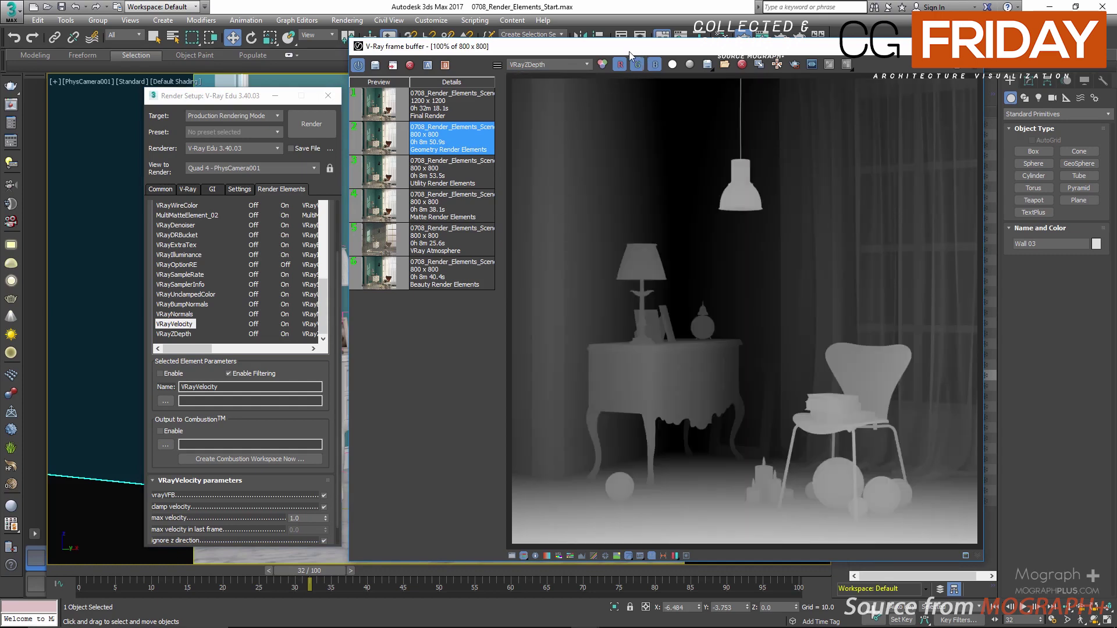
click(186, 334)
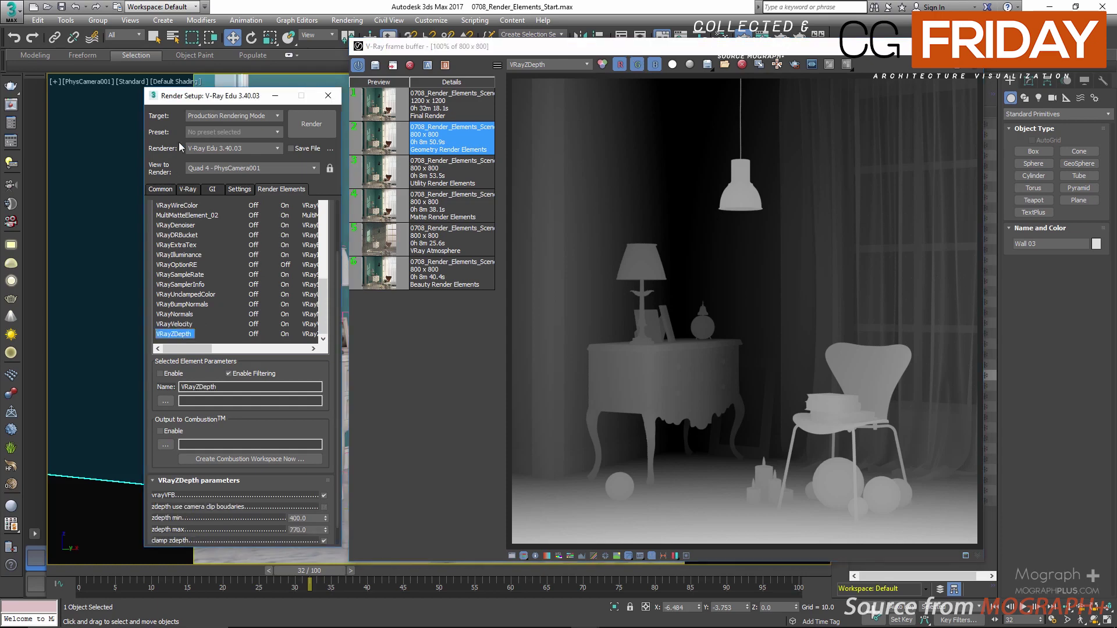
- Place Render Setup and the frame buffer on either side of the viewport and review the VRayZDepth element's zdepth min and zdepth max
drag(225, 101, 92, 146)
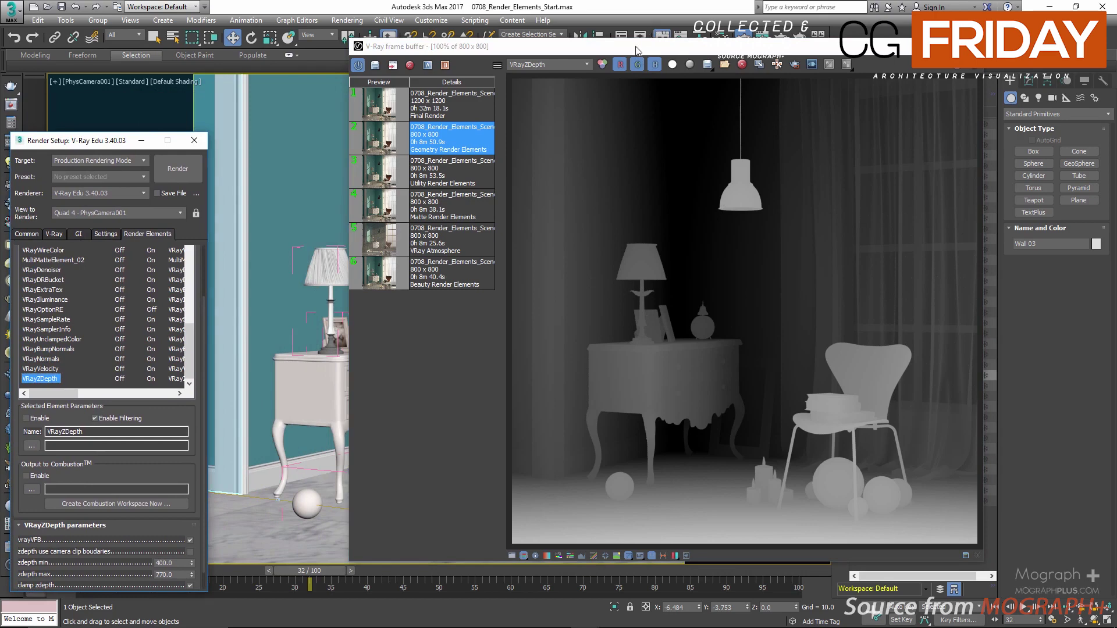
drag(638, 49, 803, 75)
click(770, 563)
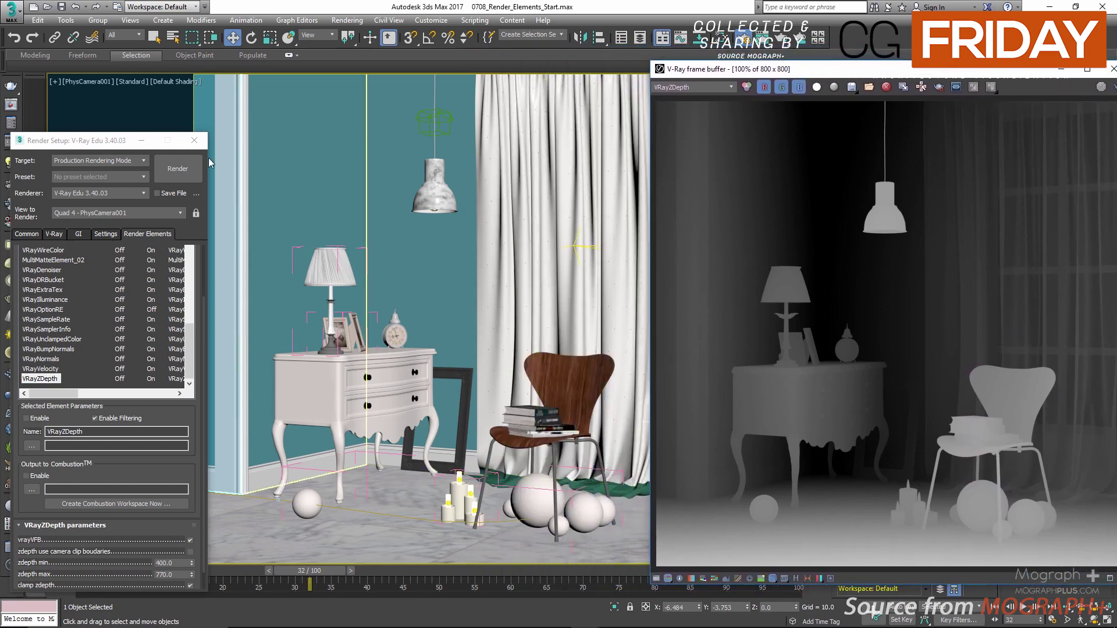
scroll(168, 461, down, 1)
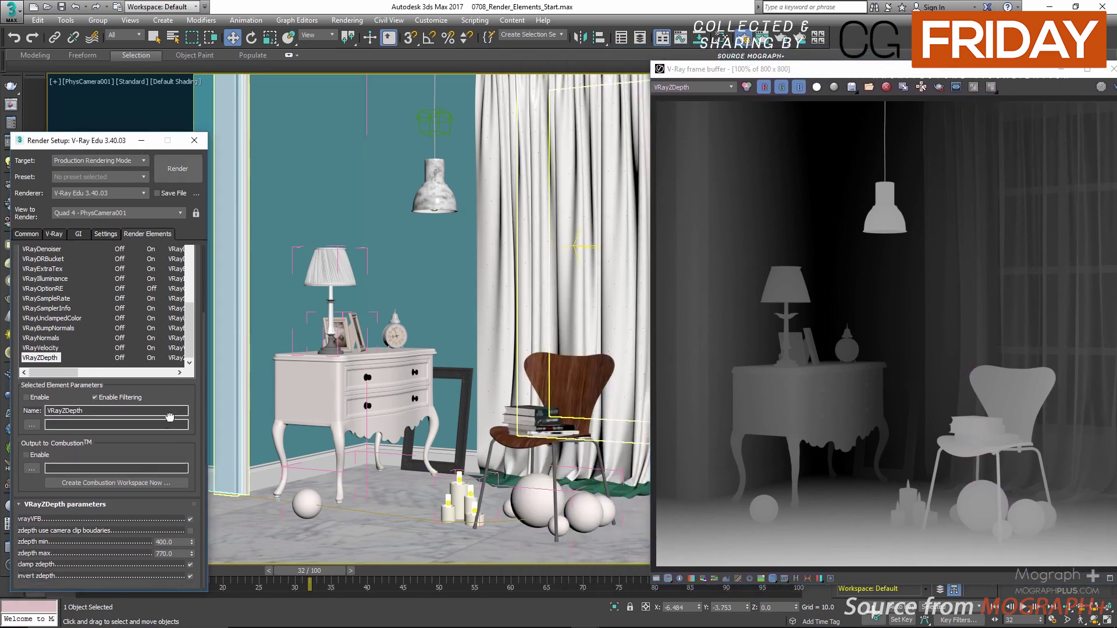
double_click(164, 542)
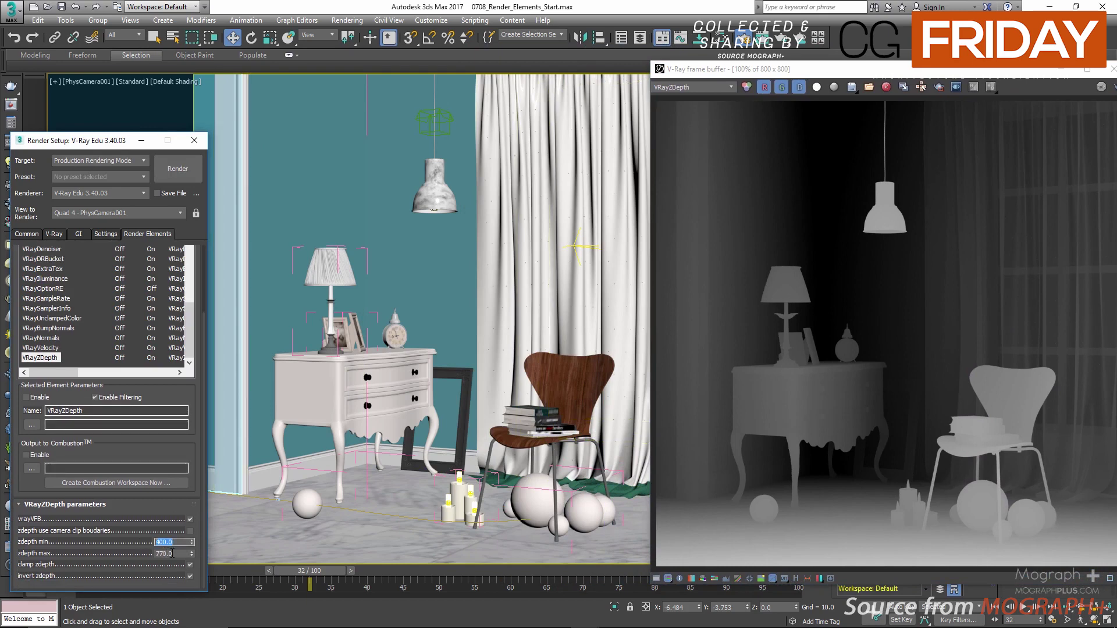
double_click(167, 553)
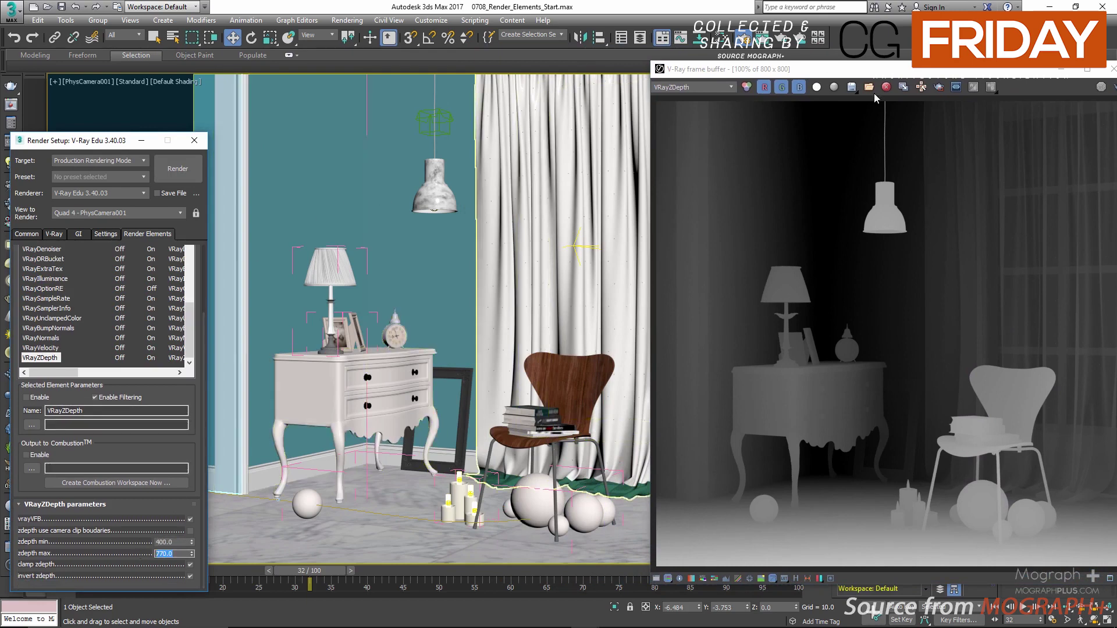
- Move the frame buffer closer to Render Setup and review the VRayZDepth element's zdepth min and zdepth max against the render
drag(856, 70, 776, 65)
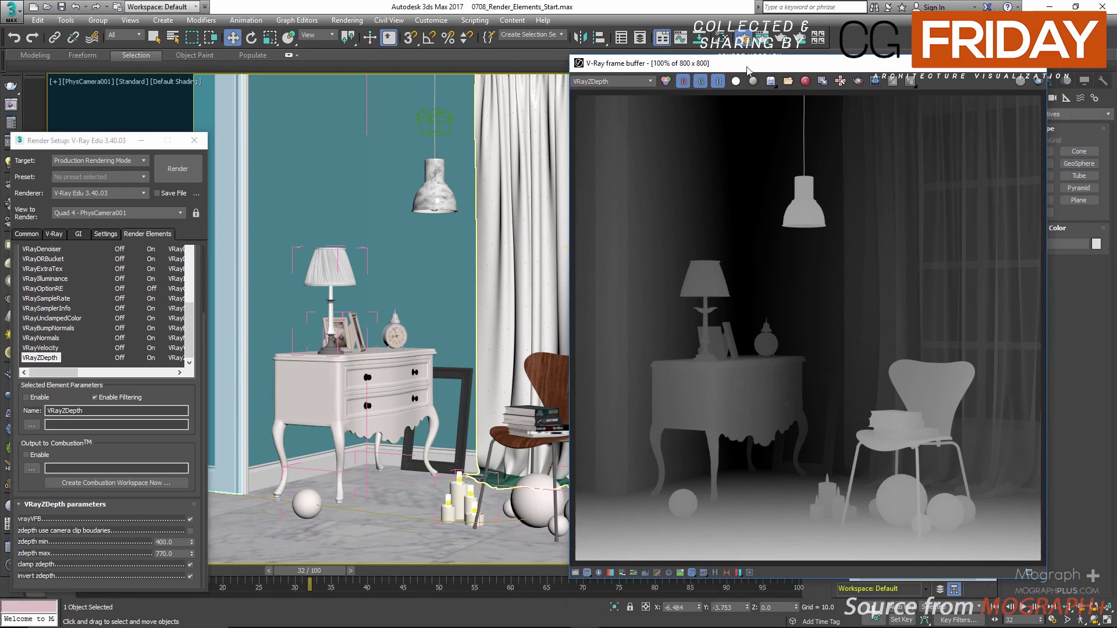
drag(747, 70, 702, 108)
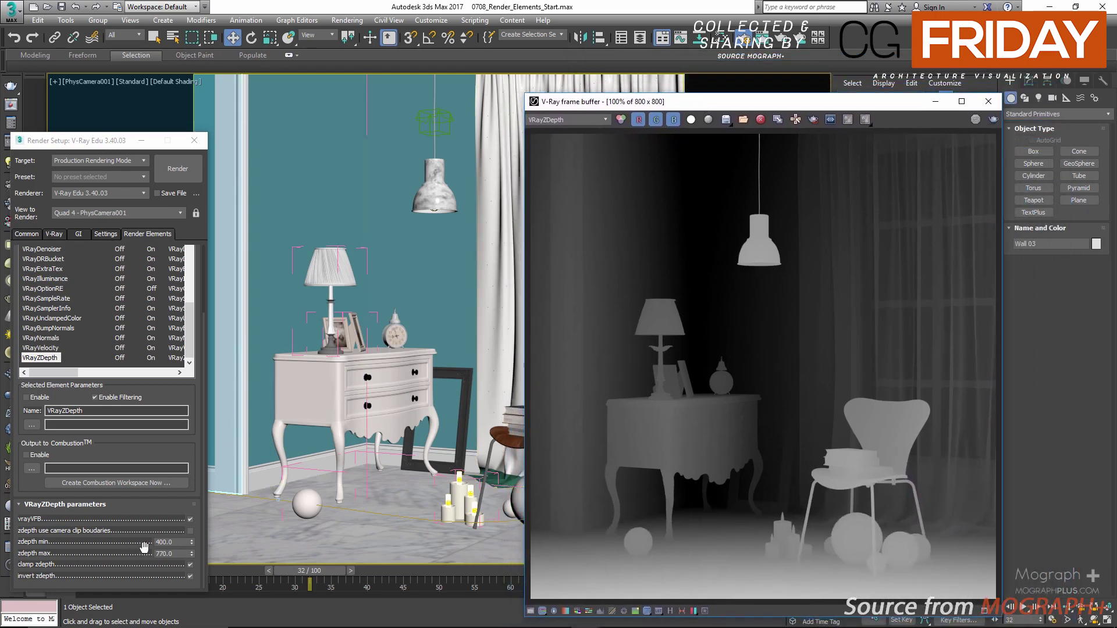
drag(185, 542, 104, 547)
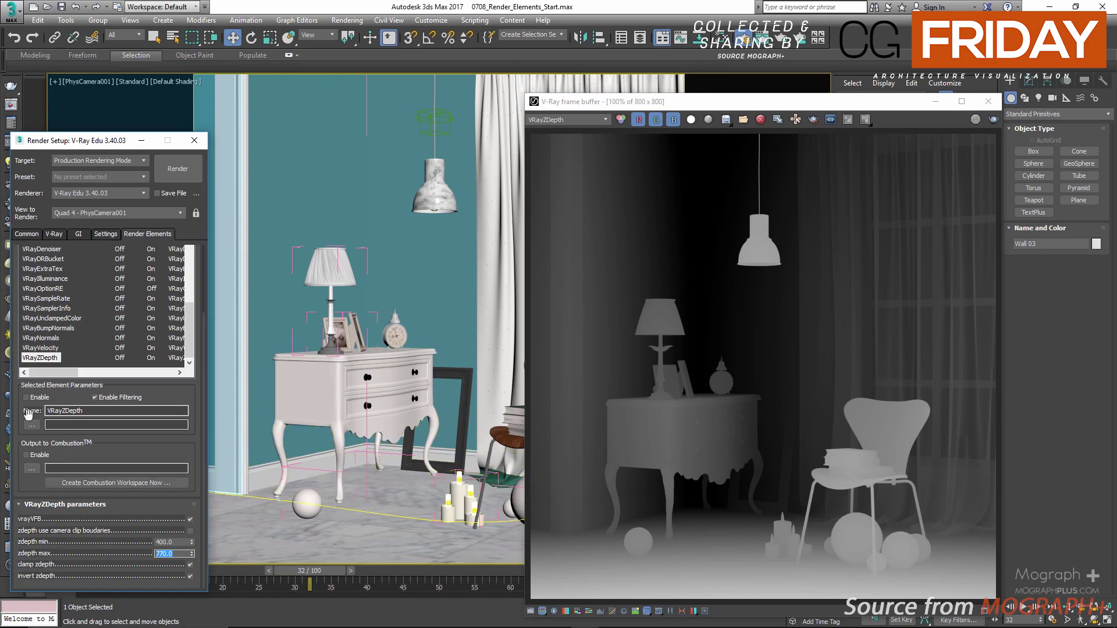
- Switch from the camera view to a maximized Top viewport framing the room's furniture and the camera's line of sight
right_click(282, 305)
click(286, 187)
key(alt+w)
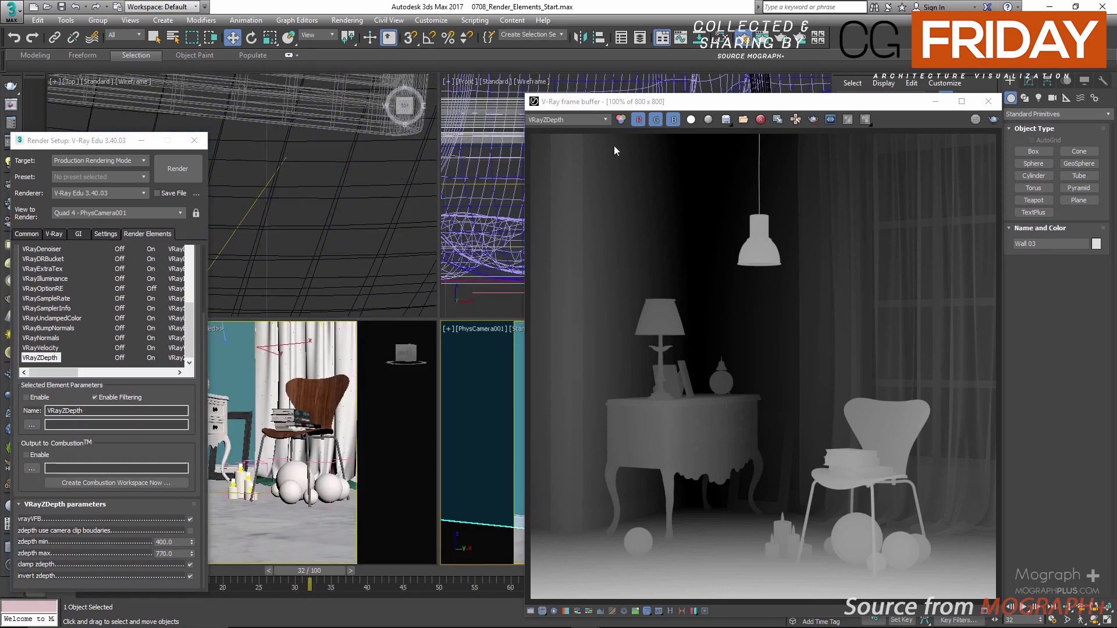
drag(641, 102, 539, 396)
scroll(303, 296, down, 8)
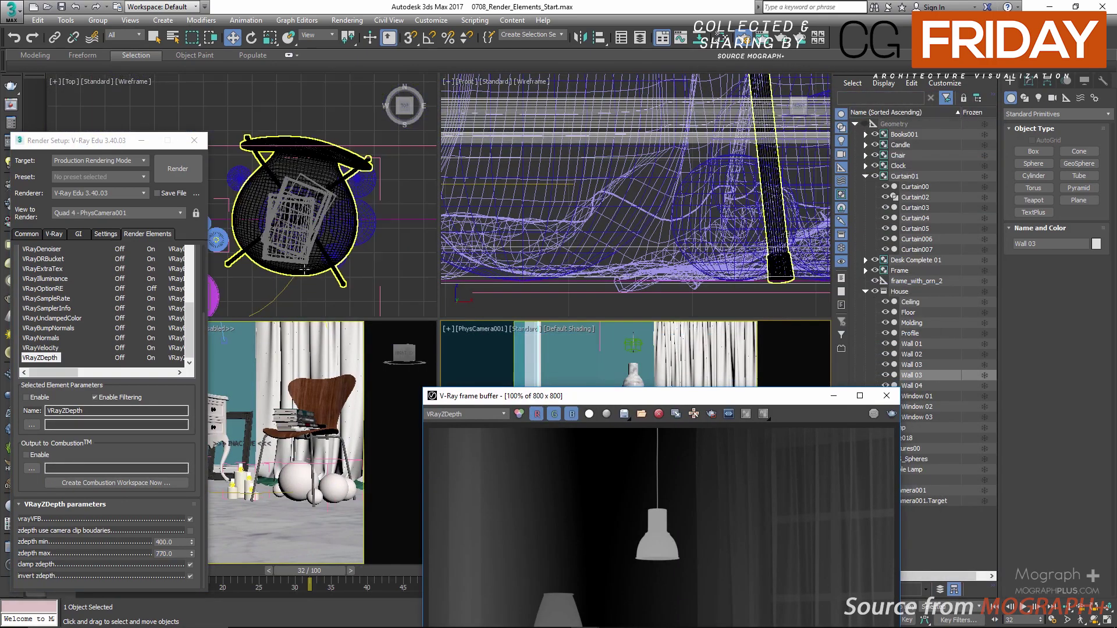
scroll(303, 269, down, 10)
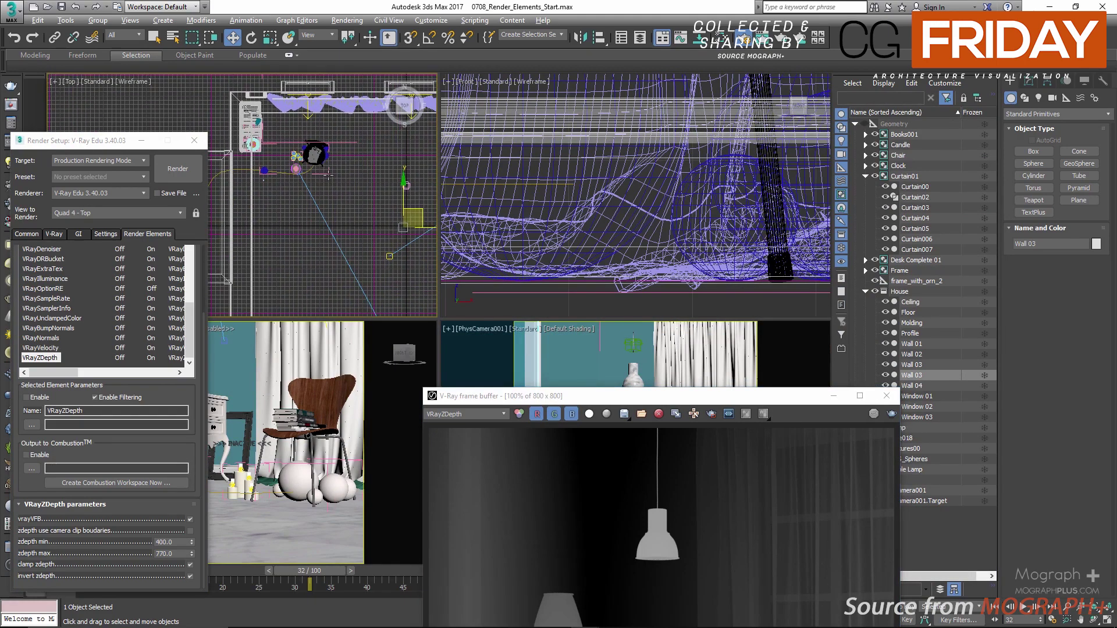
key(alt+w)
scroll(655, 401, up, 4)
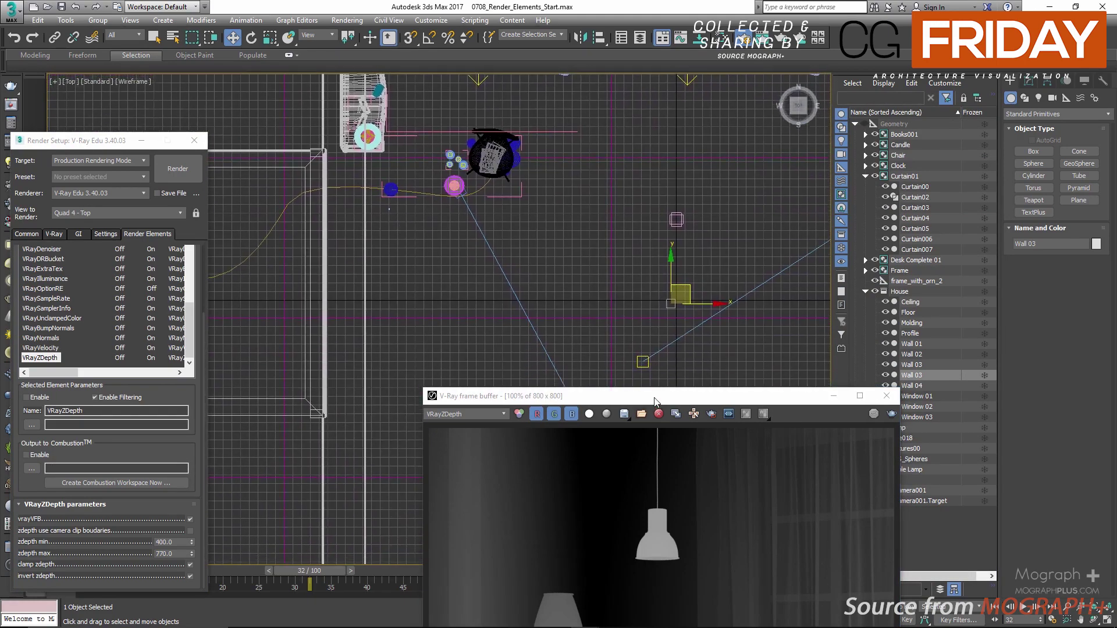
- Select PhysCamera001 and open its modifier parameters, moving the frame buffer clear of the Top viewport
drag(654, 402, 640, 544)
click(854, 124)
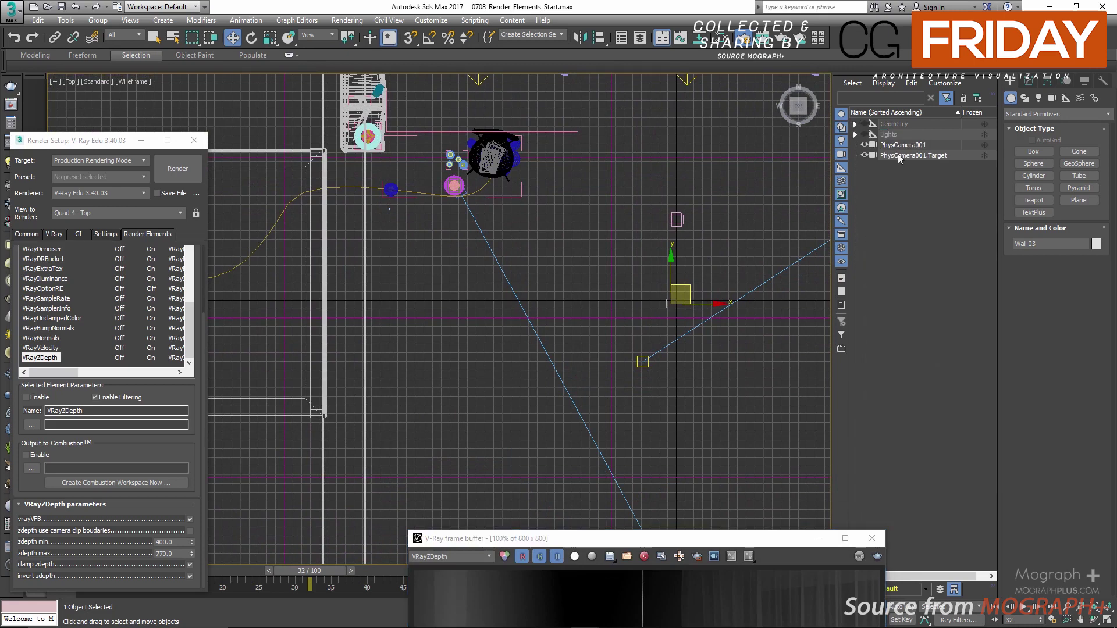
click(901, 145)
click(1027, 82)
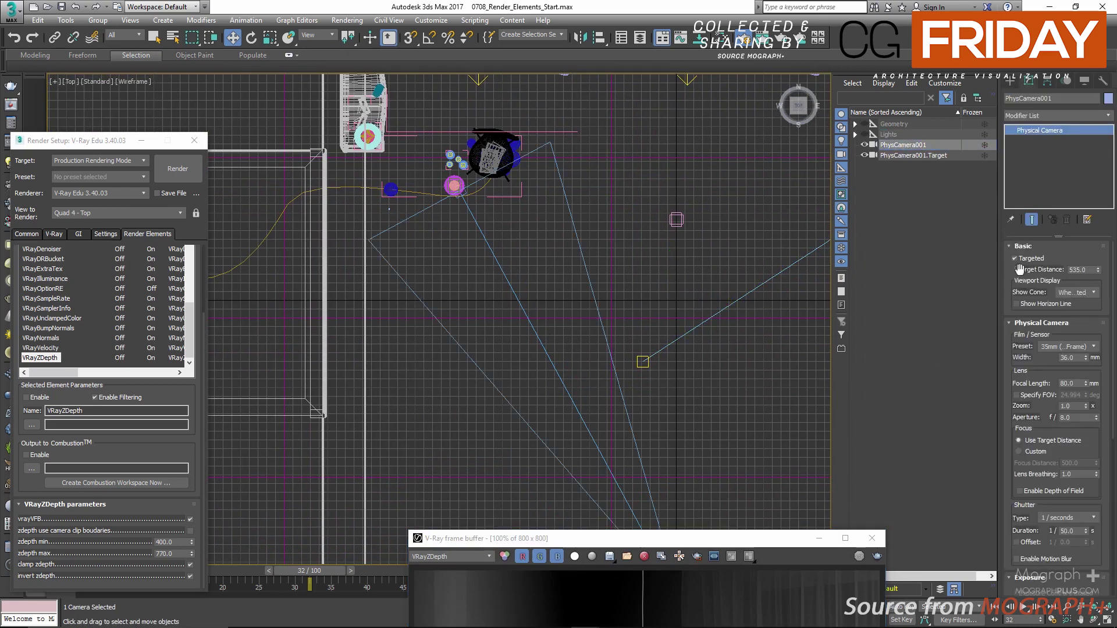
- Set PhysCamera001's target distance to 400 to see where the zdepth min falls in the room
middle_drag(567, 227, 617, 318)
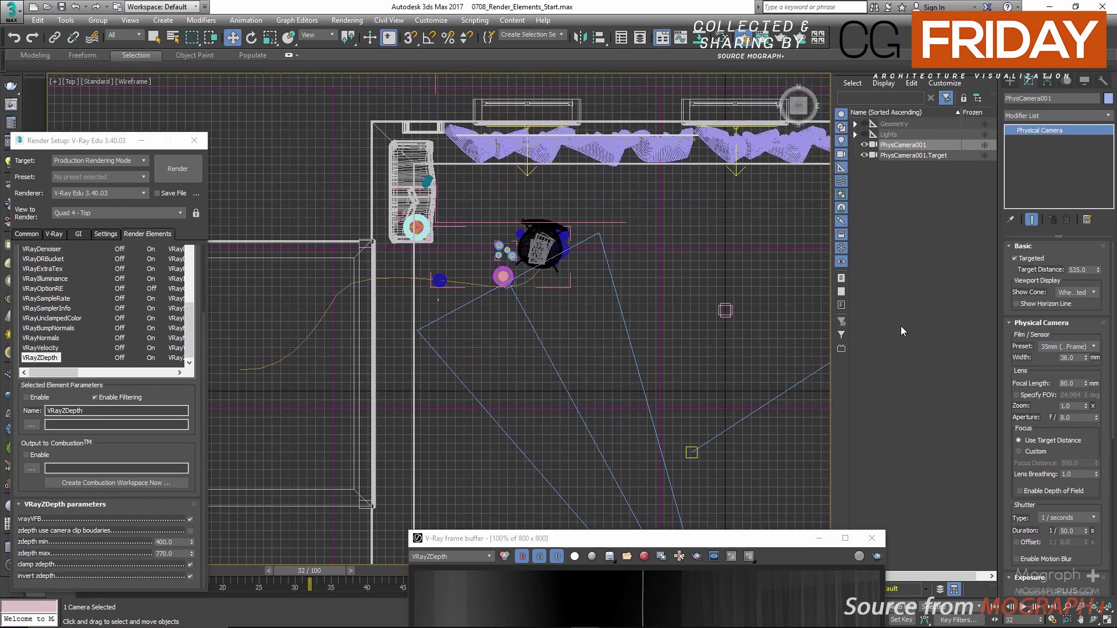
double_click(1083, 269)
text(400)
key(Return)
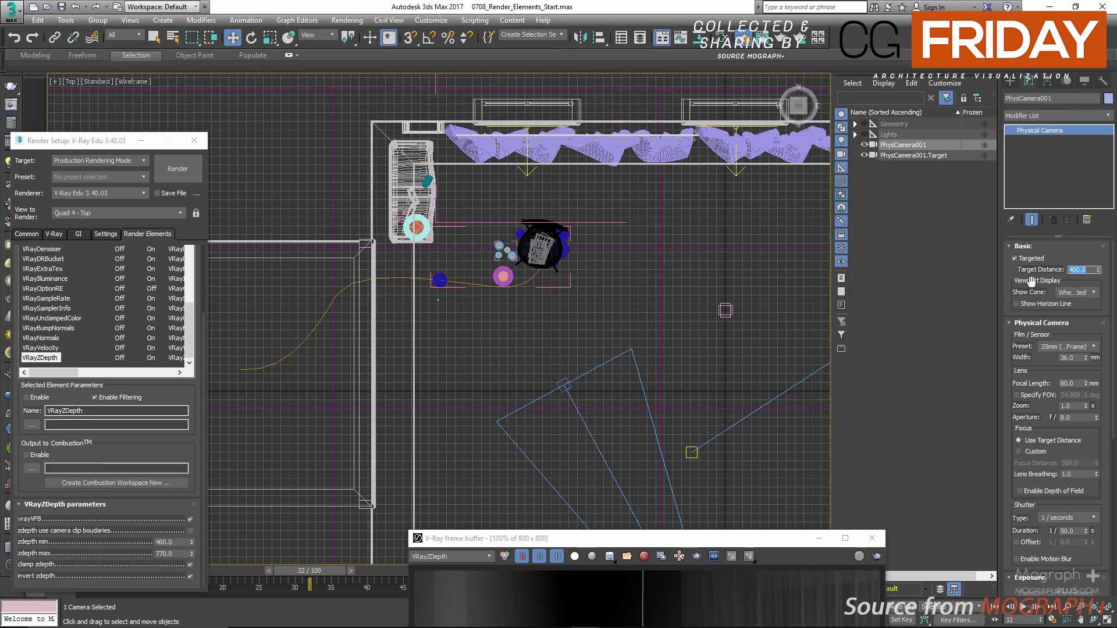
- Set PhysCamera001's target distance to 770 and compare the camera cone's far end with the VRayZDepth render
text(77)
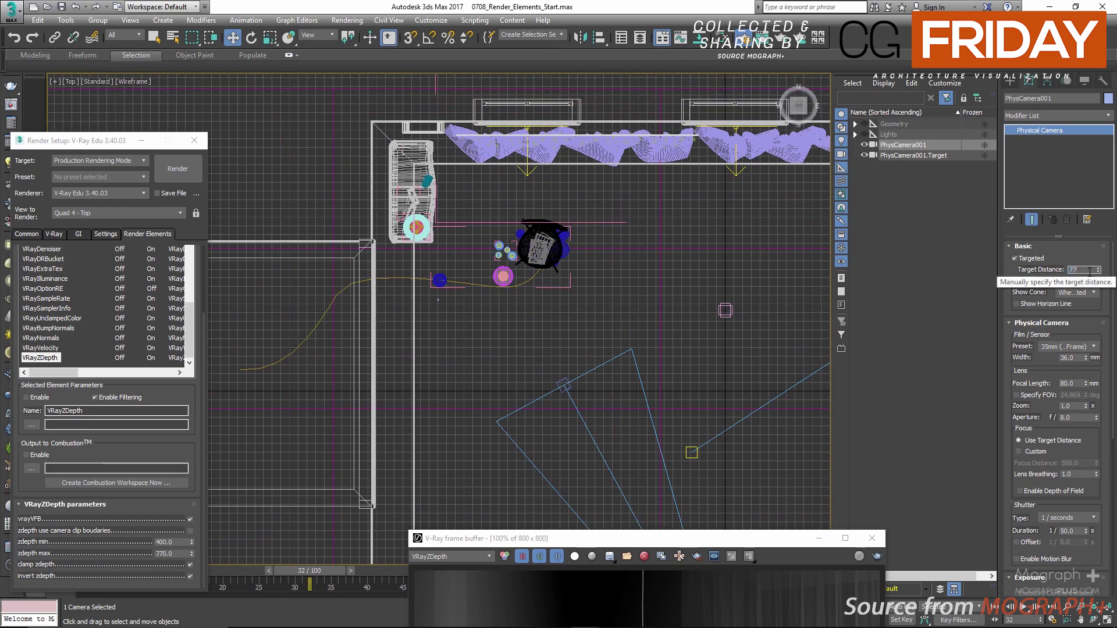
text(0)
key(Return)
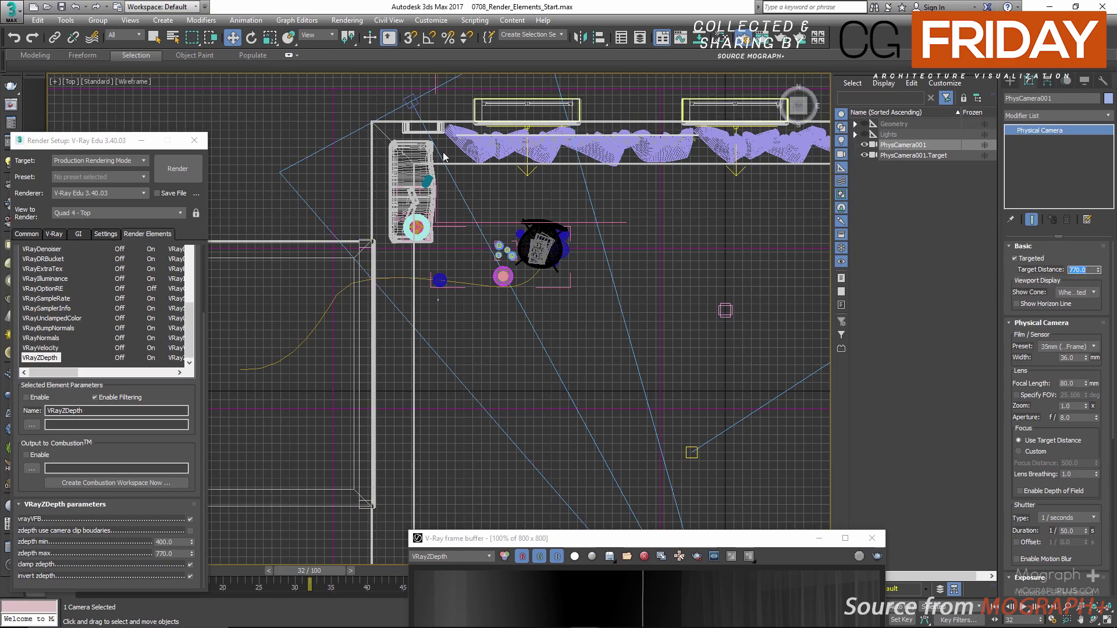
scroll(492, 271, down, 3)
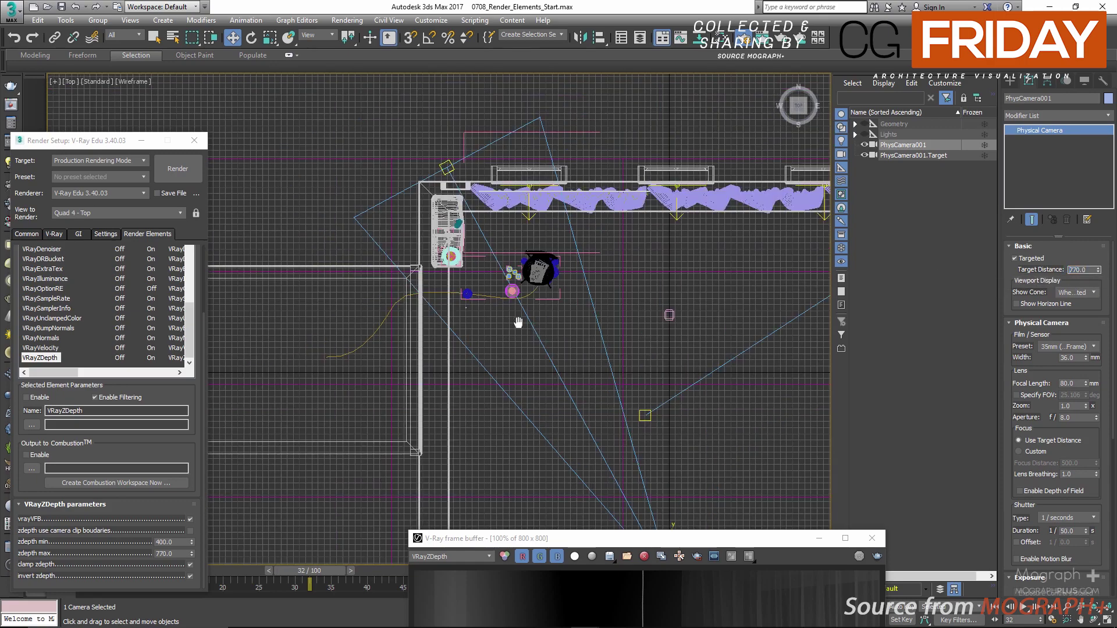
scroll(517, 323, down, 3)
middle_drag(419, 303, 445, 324)
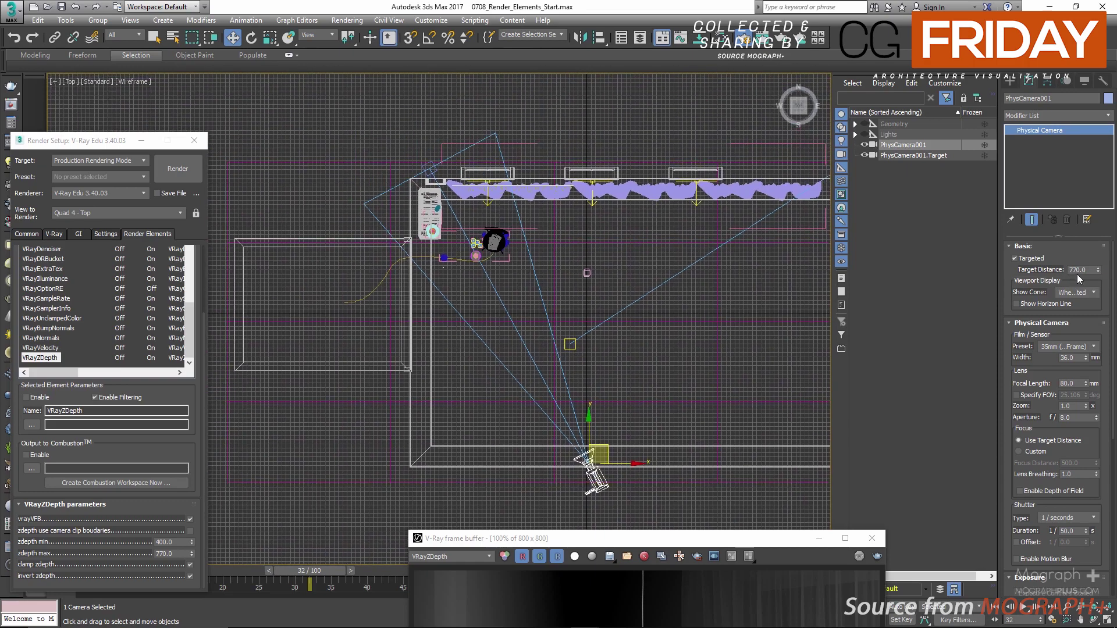
drag(637, 544, 814, 95)
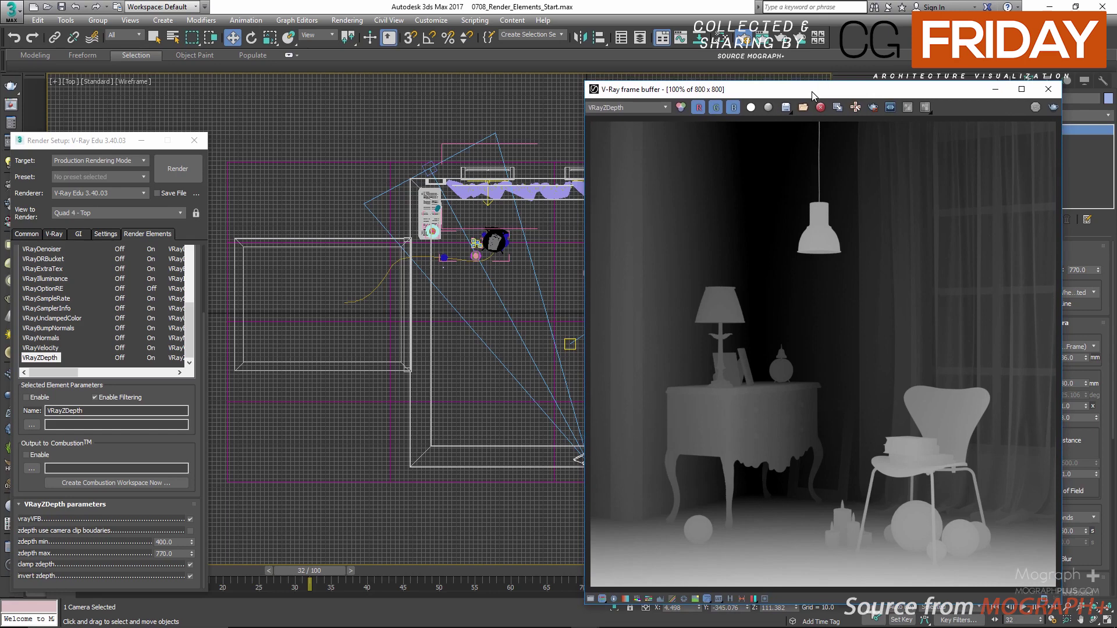
drag(812, 92, 642, 411)
- Restore PhysCamera001's target distance to 535
double_click(1074, 269)
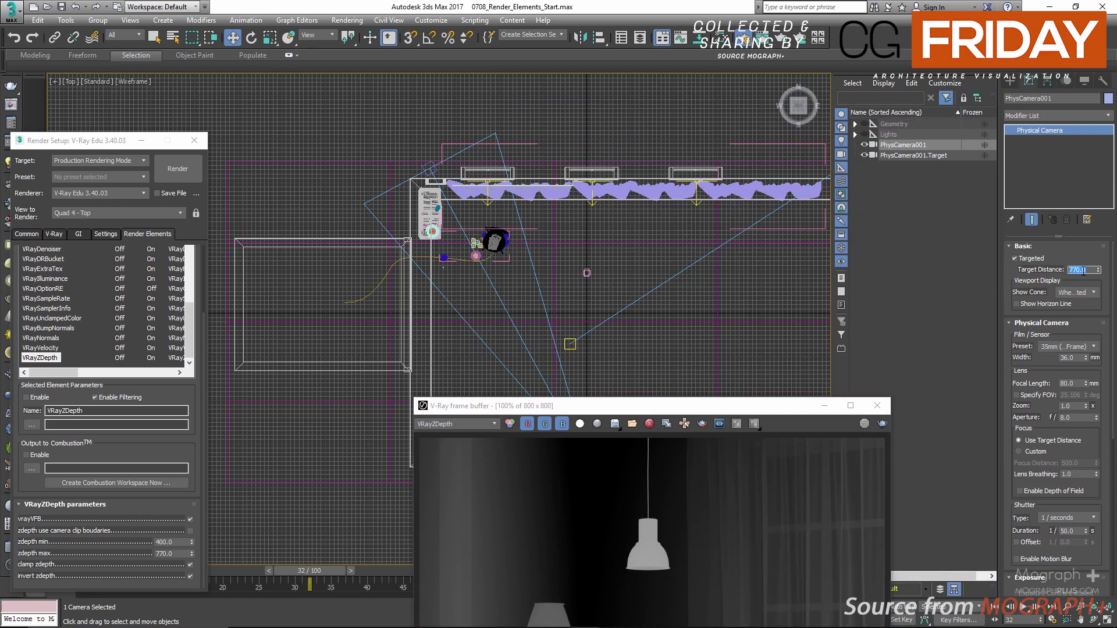
text(535)
key(Return)
drag(885, 404, 815, 406)
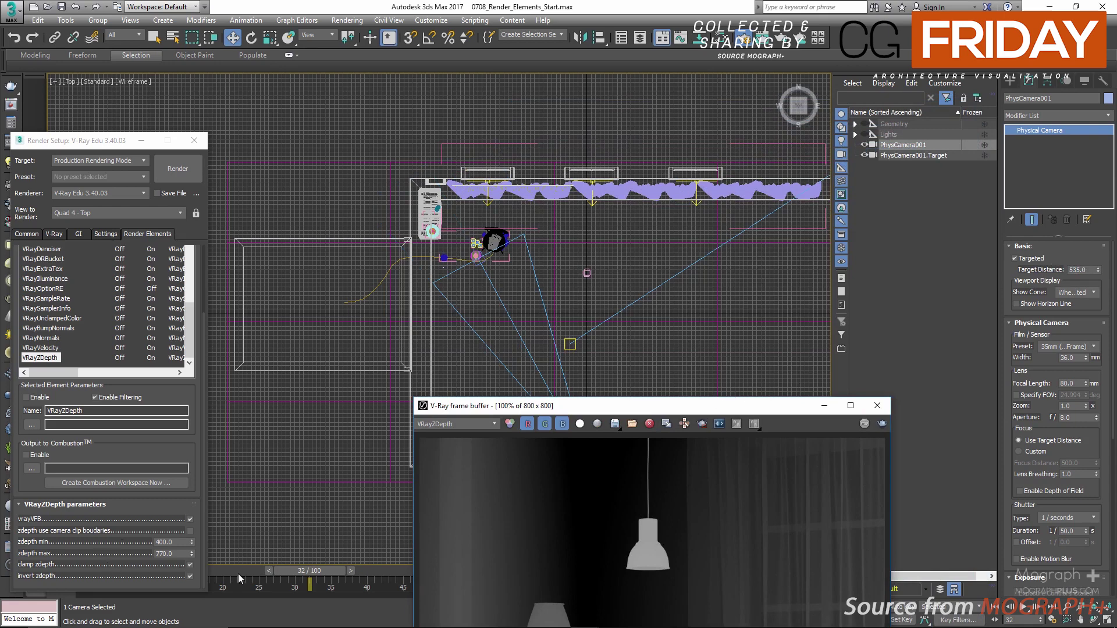
- Return the timeline to frame 0 and maximize the PhysCamera001 viewport
drag(281, 570, 24, 576)
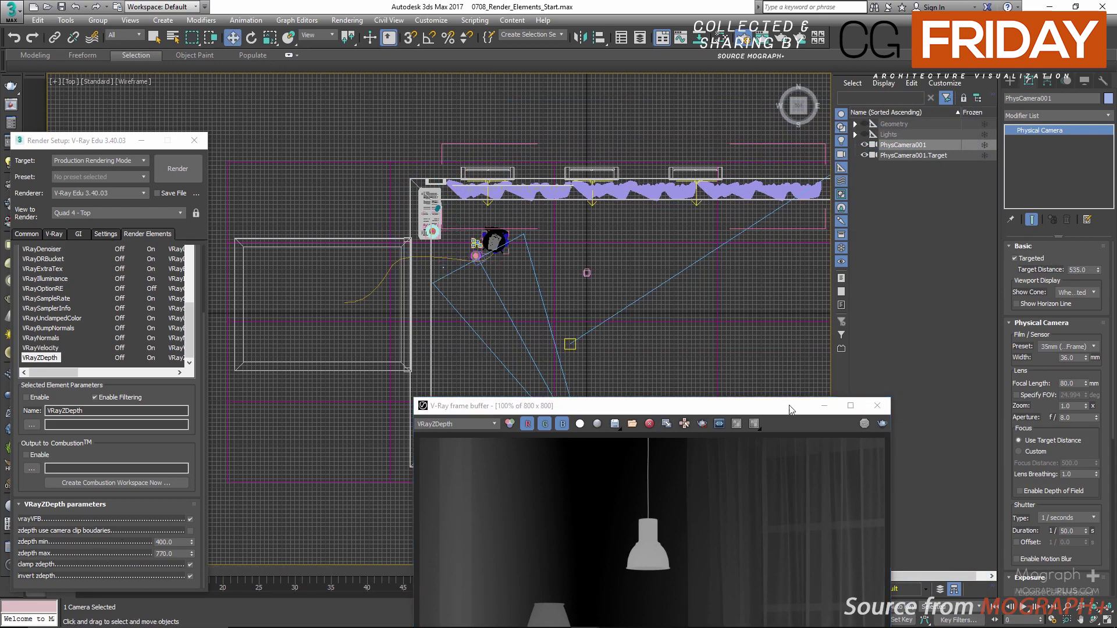
drag(790, 409, 905, 350)
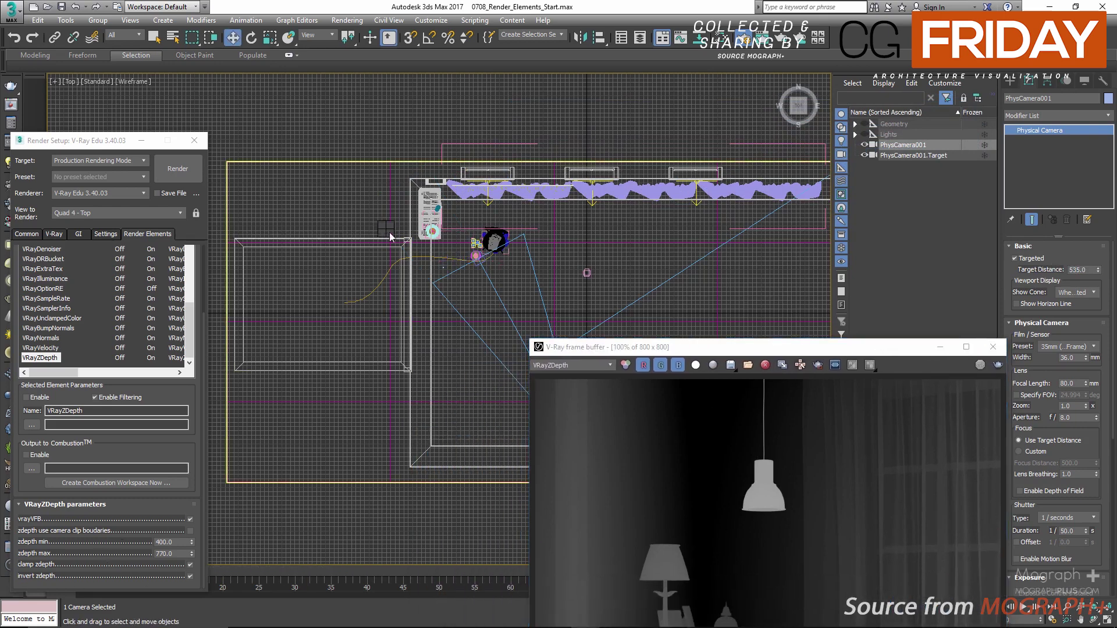
key(alt+w)
right_click(507, 352)
key(alt+w)
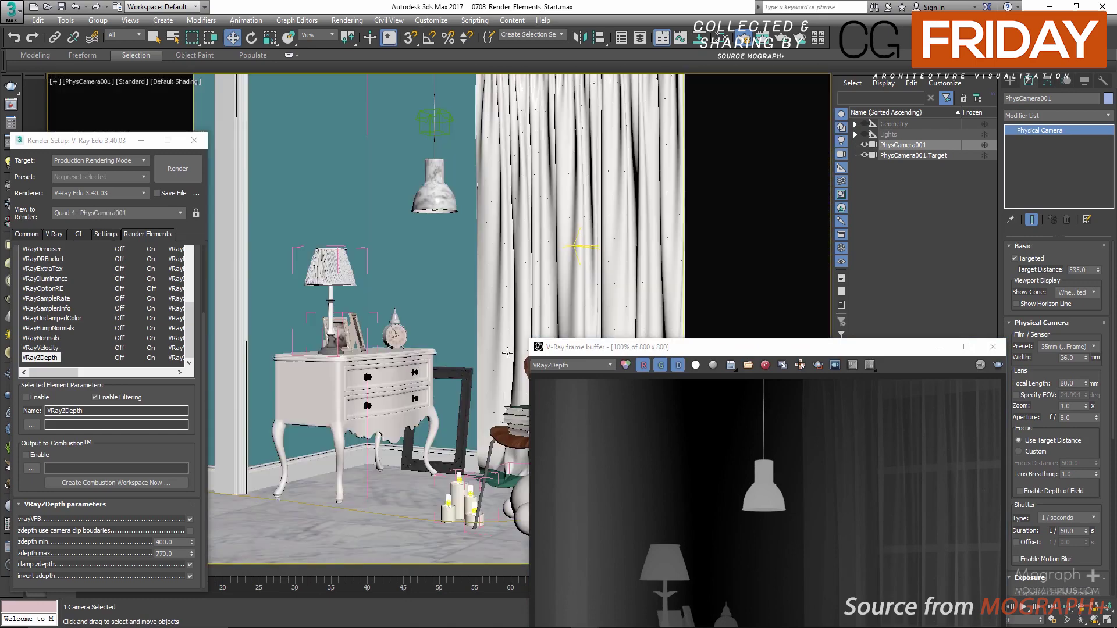
- Arrange Render Setup and the frame buffer side by side and show the RGB color channel
drag(101, 147, 160, 101)
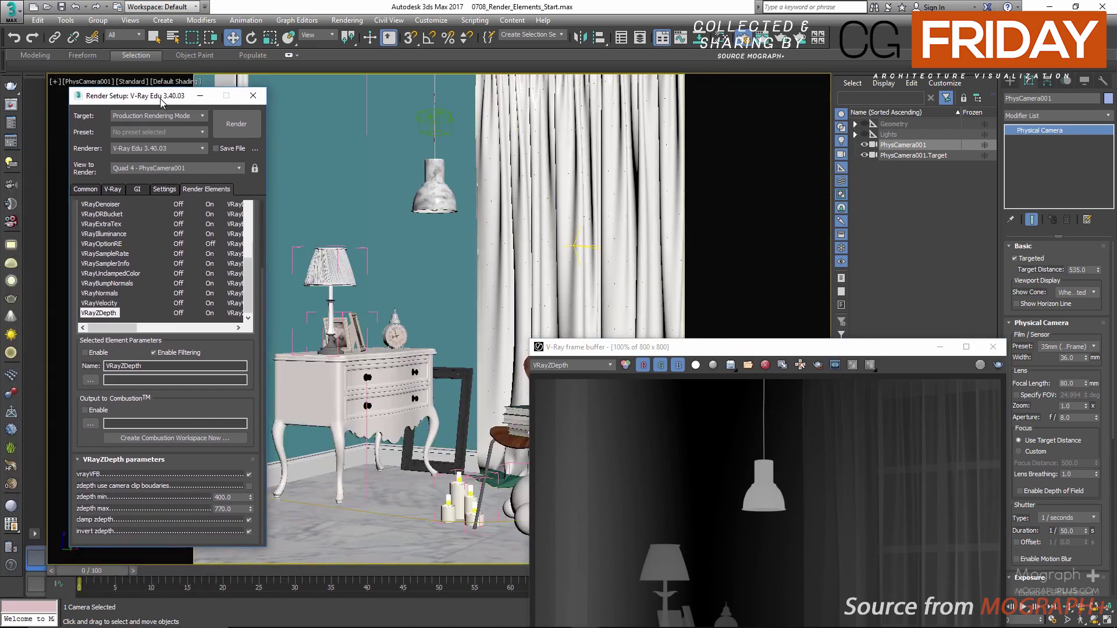
drag(746, 351, 696, 81)
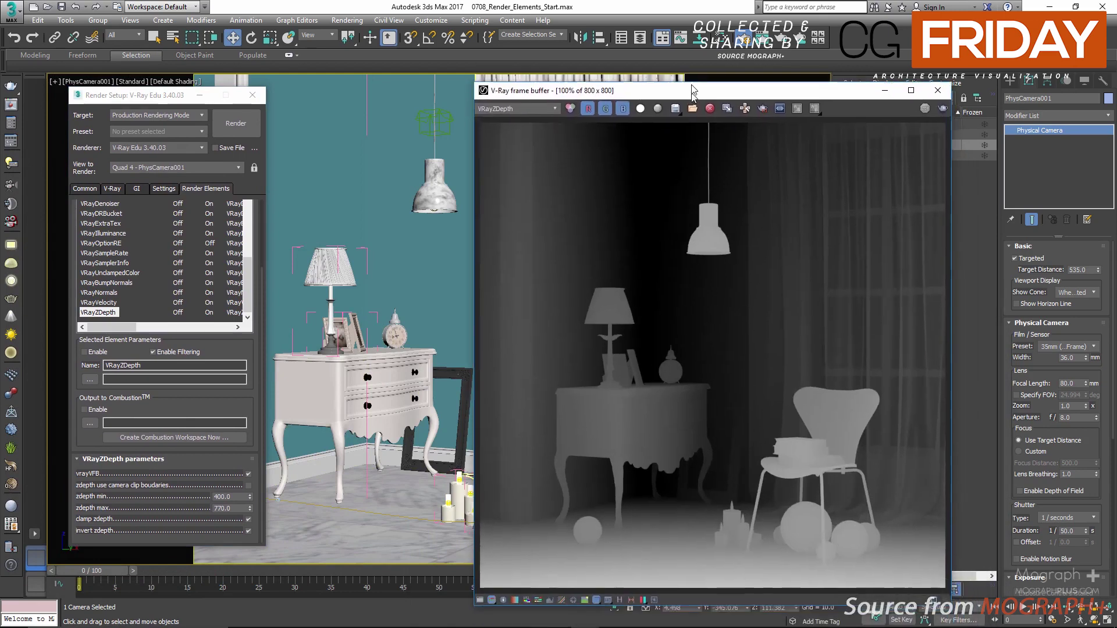
click(514, 94)
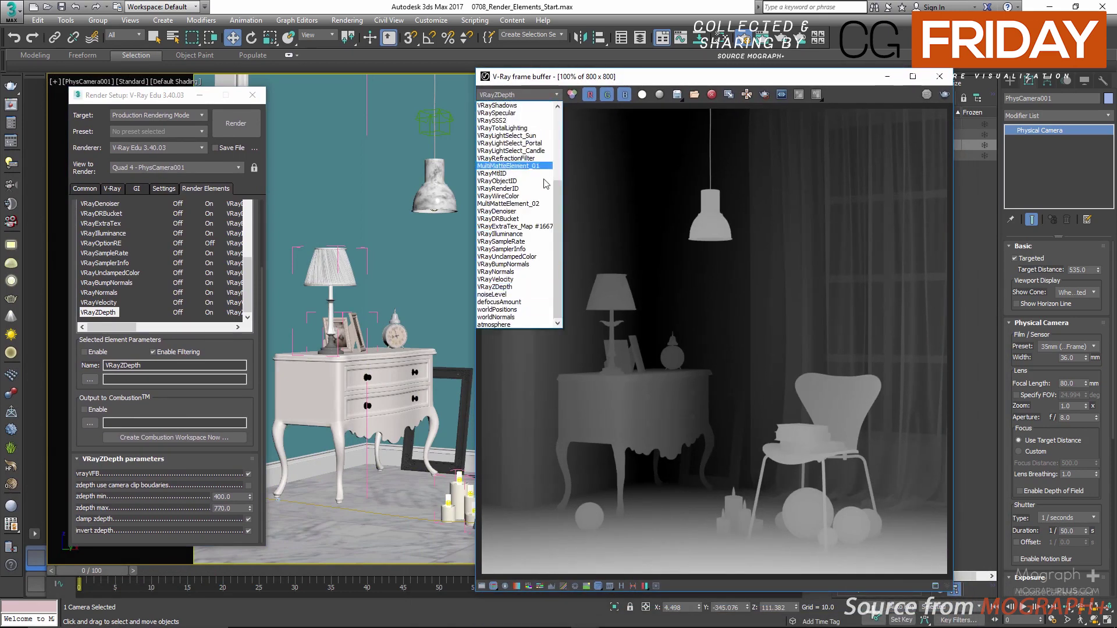
scroll(525, 110, up, 5)
click(512, 106)
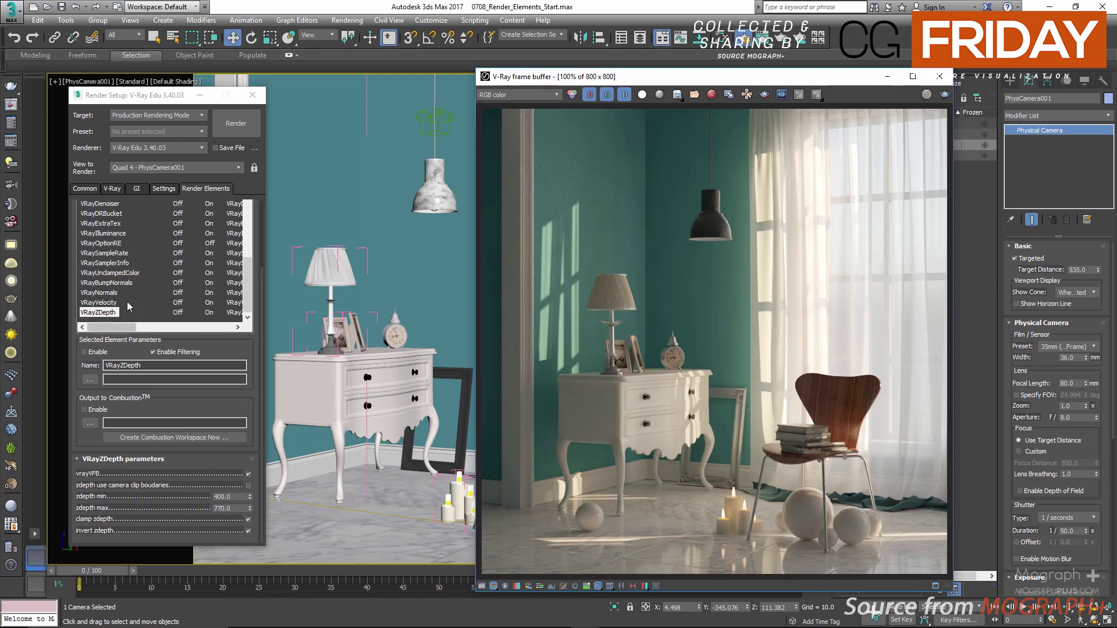
- Delete the render elements VRayRenderID, VRayWireColor, VRayDenoiser, VRayDRBucket and all those from VRayIlluminance through VRayVelocity
click(105, 303)
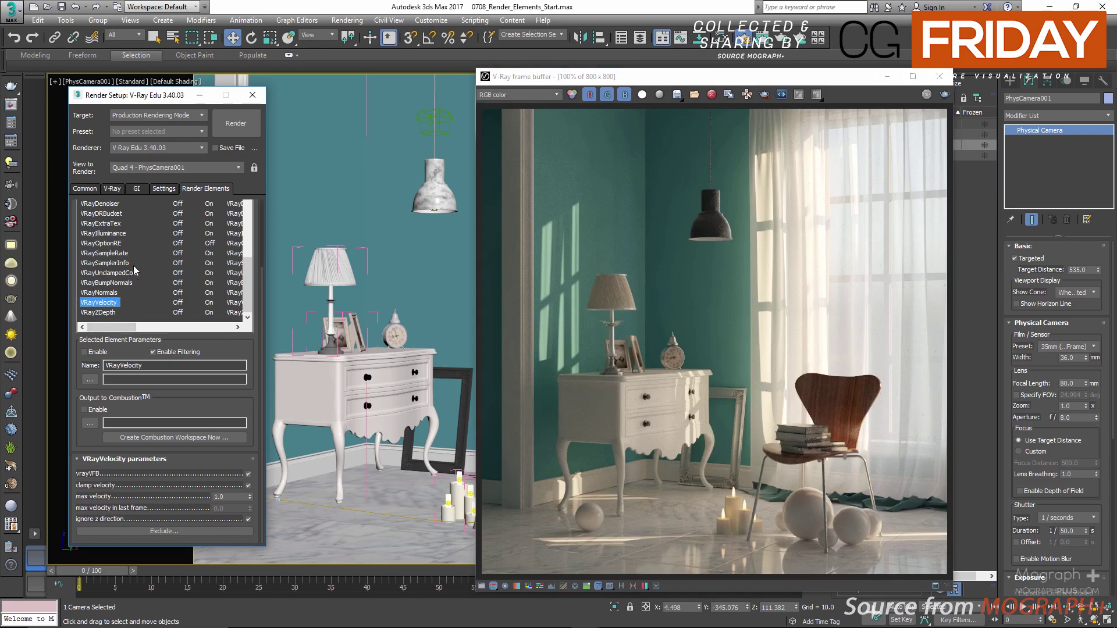
shift+click(113, 234)
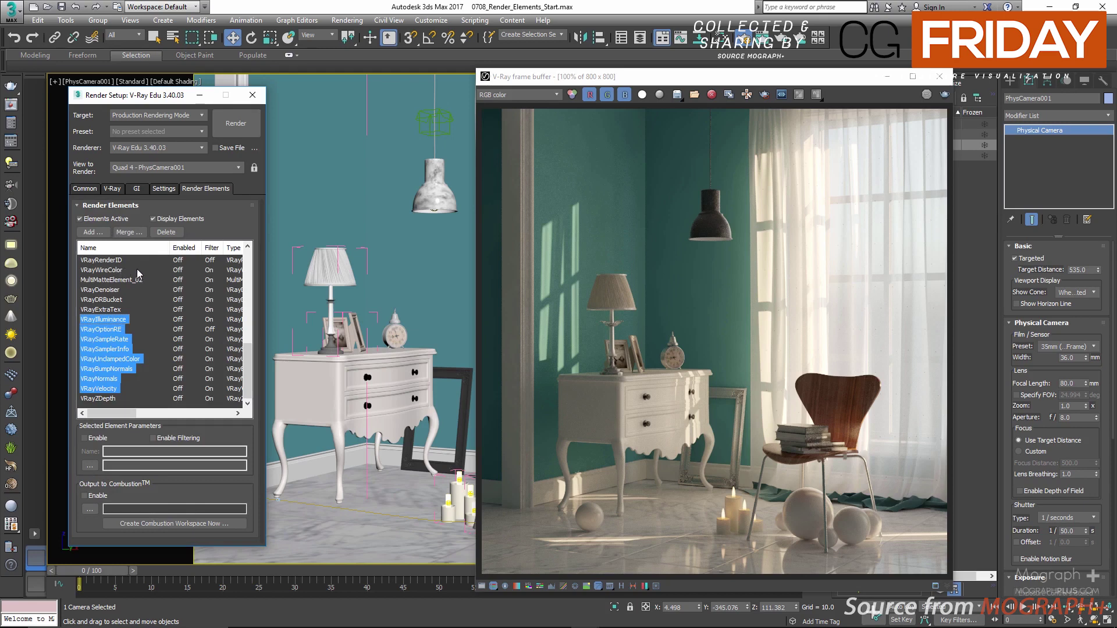
ctrl+click(117, 292)
ctrl+click(152, 300)
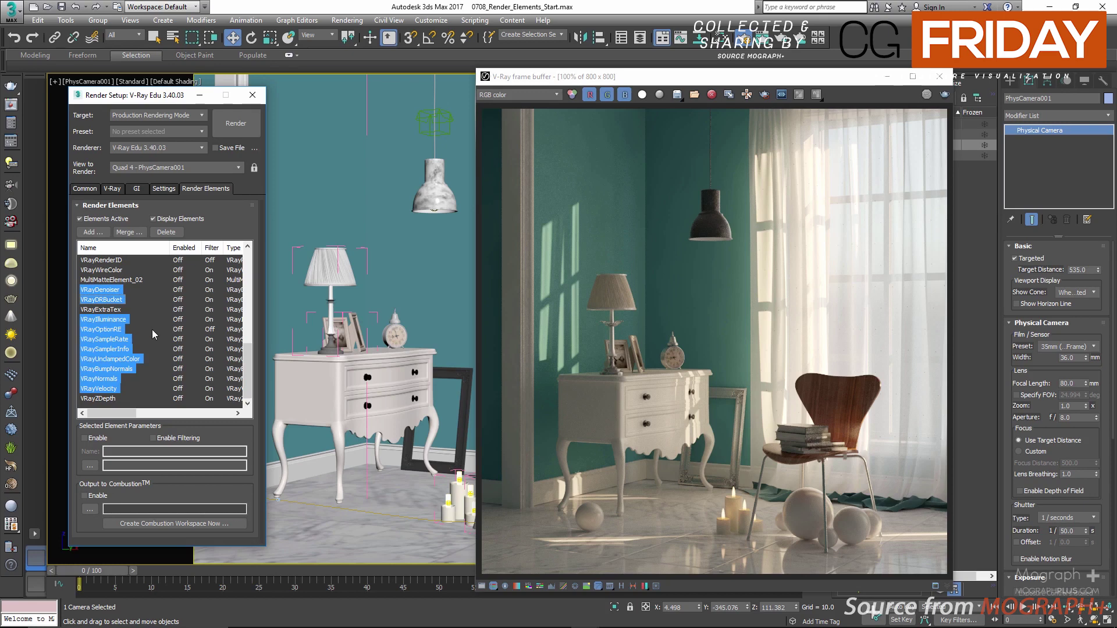
scroll(152, 329, up, 1)
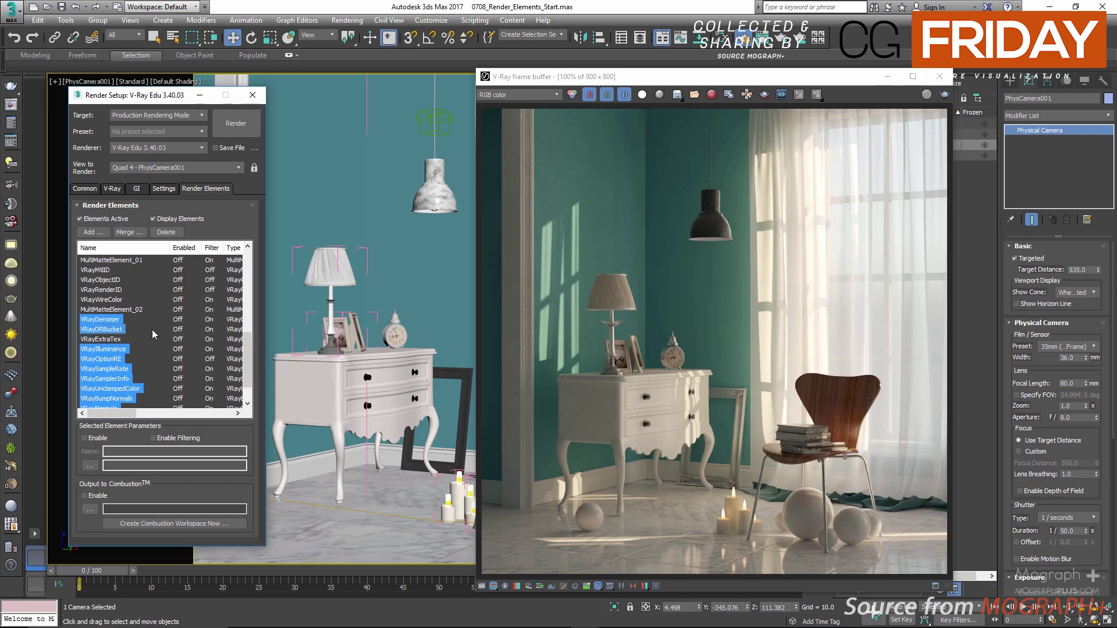
ctrl+click(108, 291)
ctrl+click(115, 300)
scroll(132, 330, down, 1)
scroll(132, 330, up, 5)
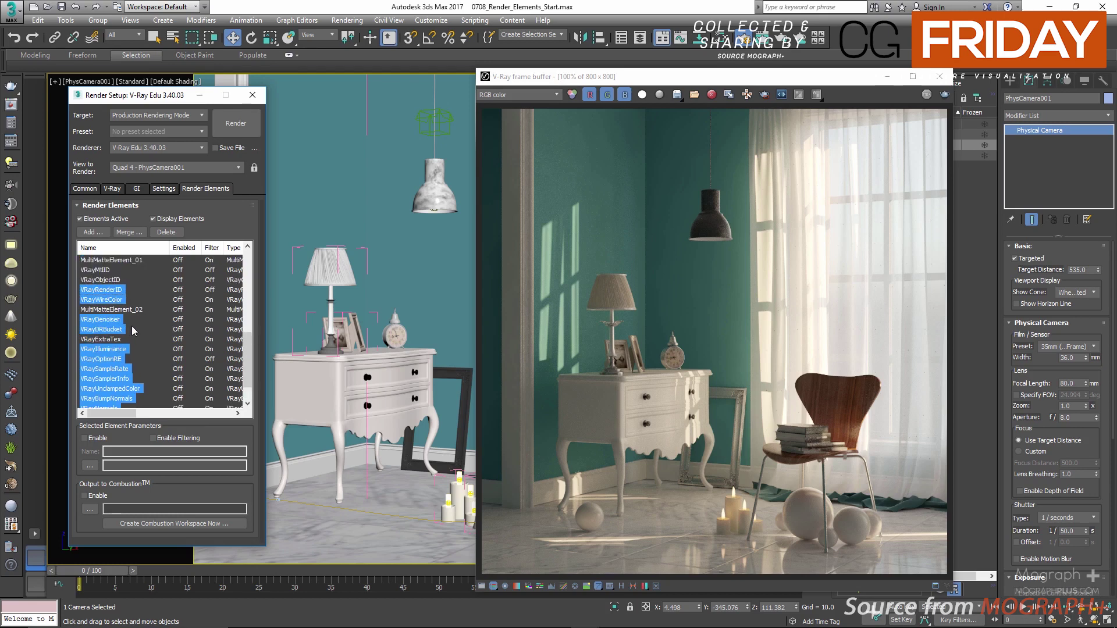
scroll(133, 330, up, 2)
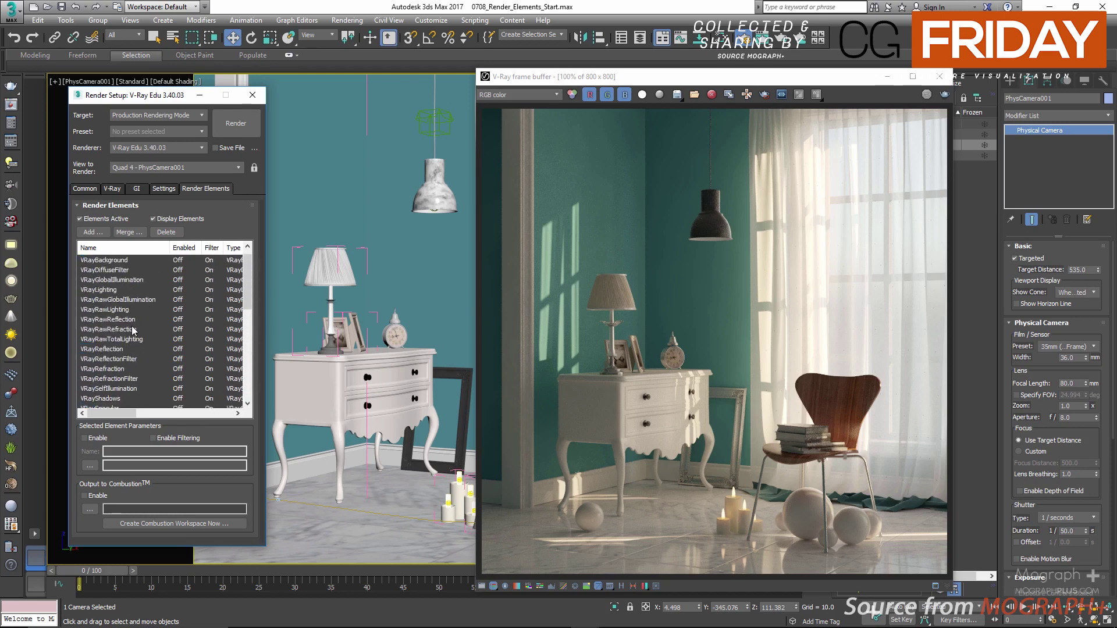
scroll(133, 331, down, 5)
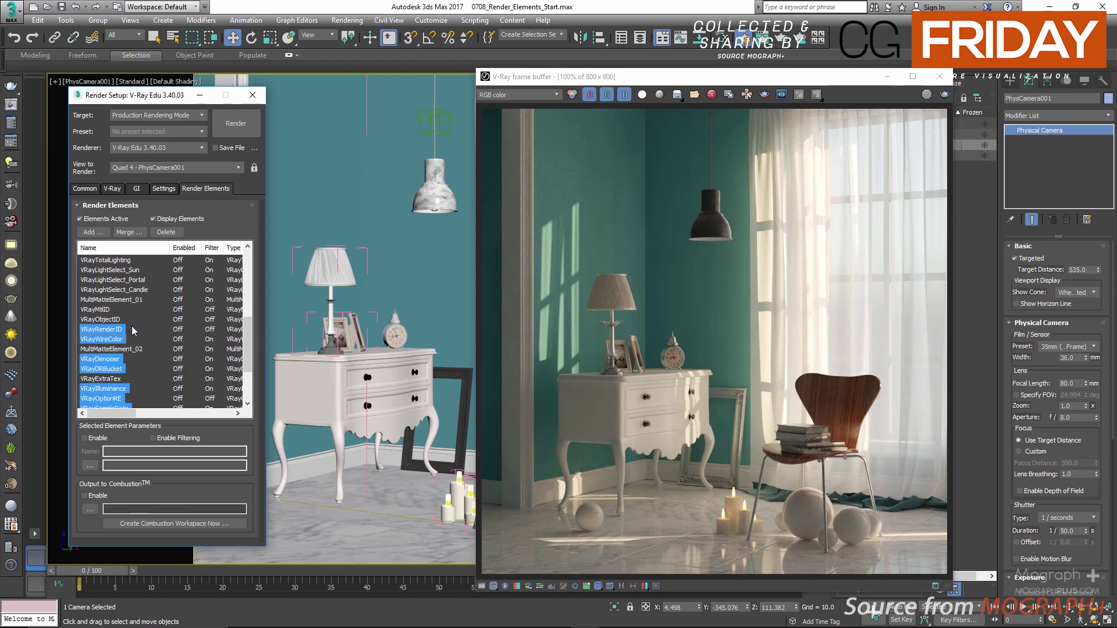
click(165, 231)
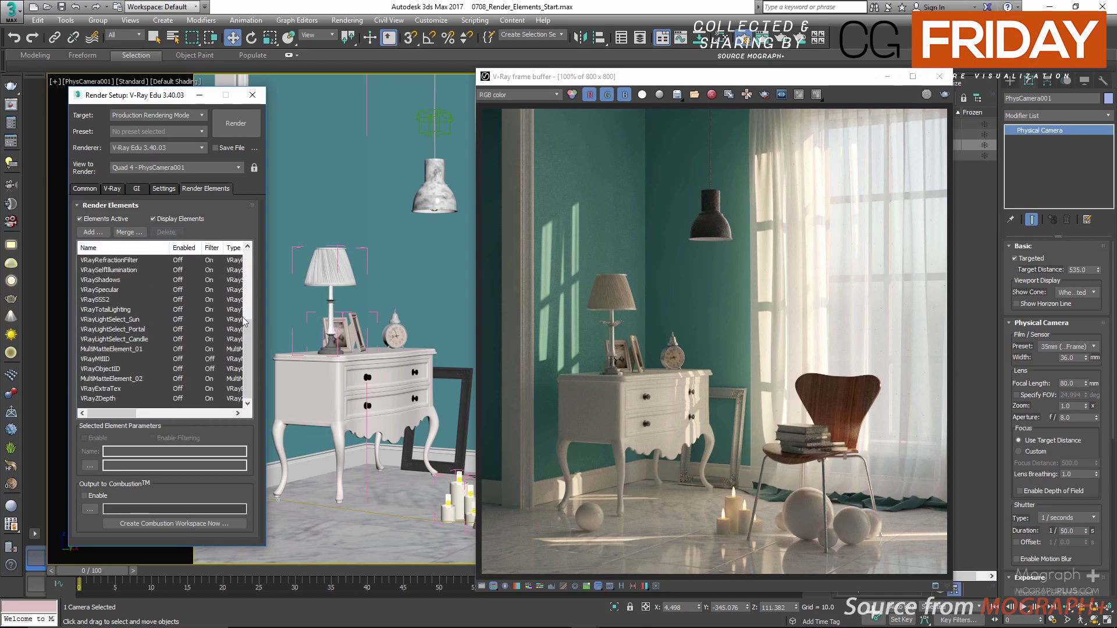
drag(248, 328, 250, 375)
- Set the render output width to 1200 in the common parameters
click(82, 189)
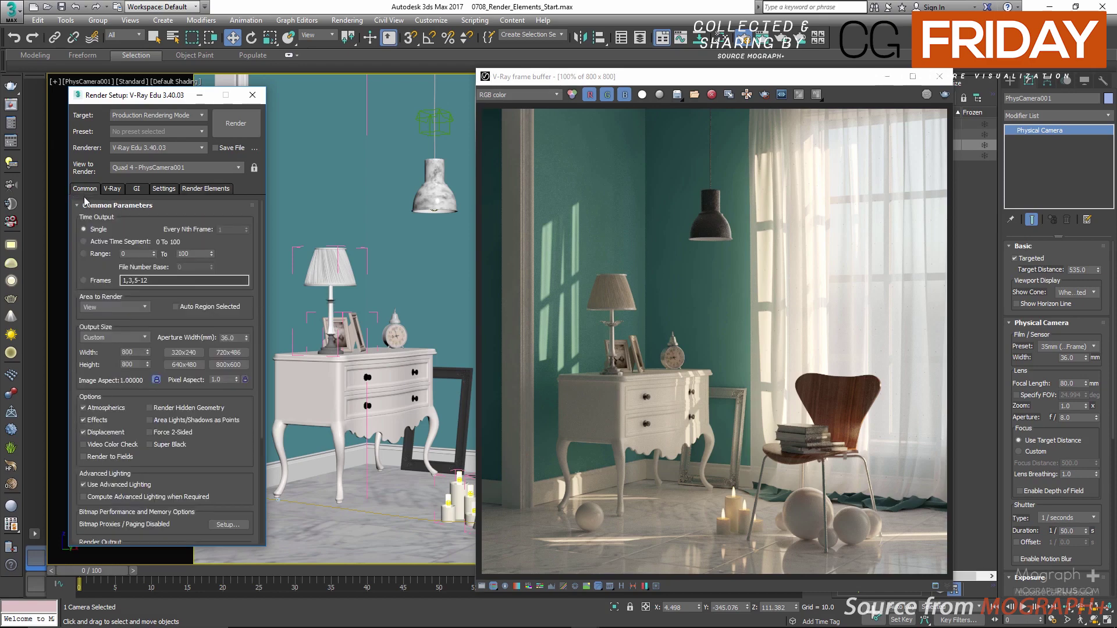
double_click(128, 352)
text(1200)
key(Return)
- Switch the V-Ray image sampler type to Bucket, with 32 max subdivs and a noise threshold of 0.007
click(112, 188)
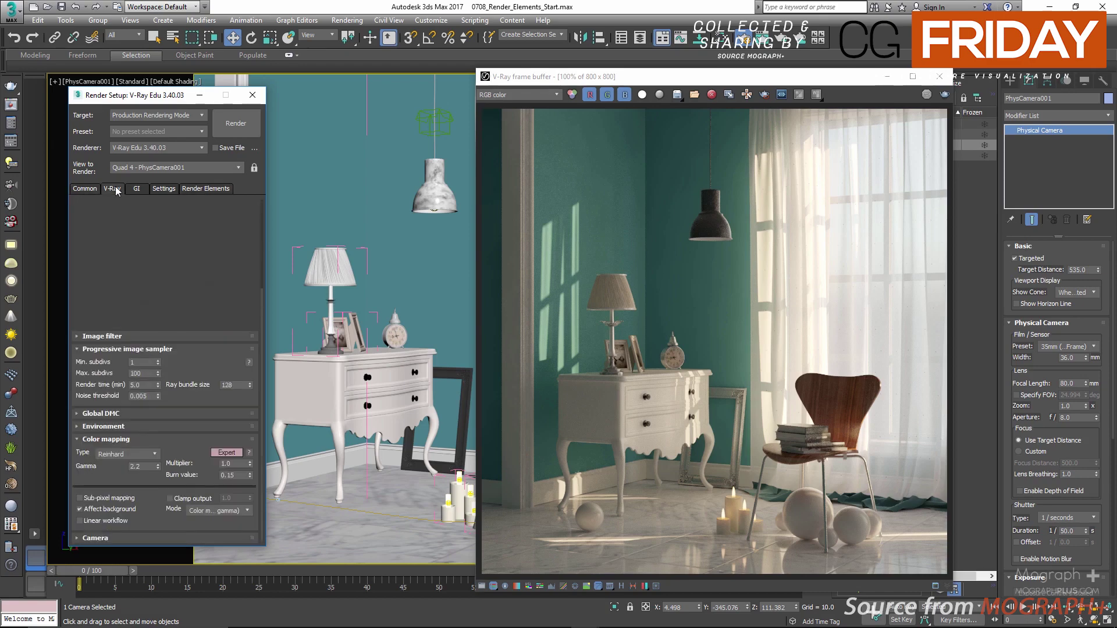
click(143, 293)
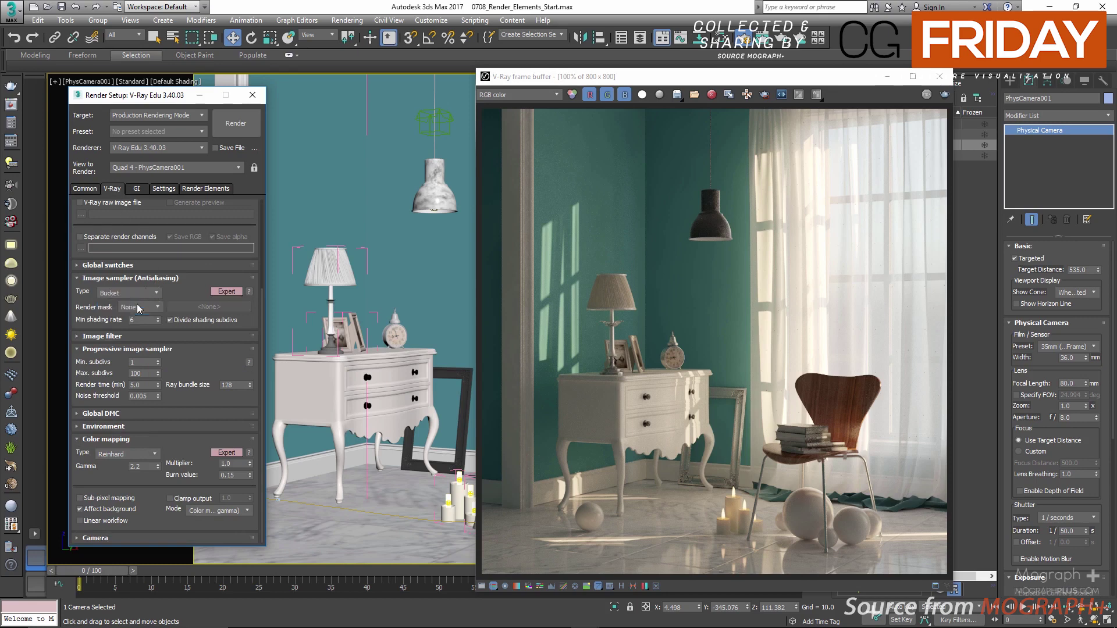
click(125, 304)
double_click(140, 384)
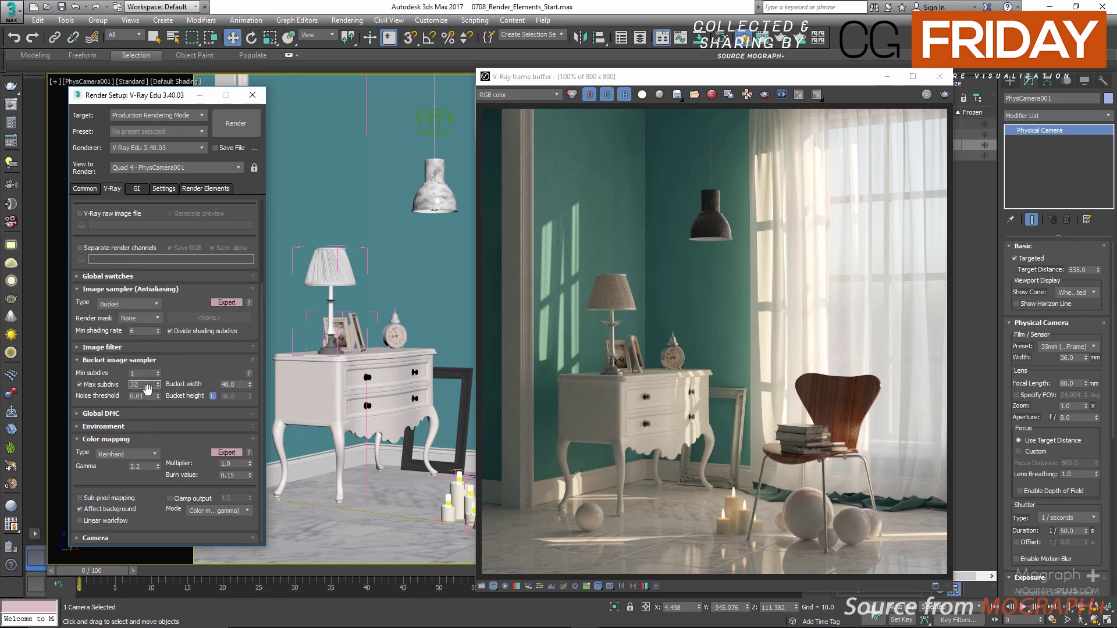
text(32)
click(149, 396)
key(BackSpace)
text(07)
key(Return)
- Collapse the image sampler, bucket image sampler and color mapping settings
drag(193, 346, 190, 431)
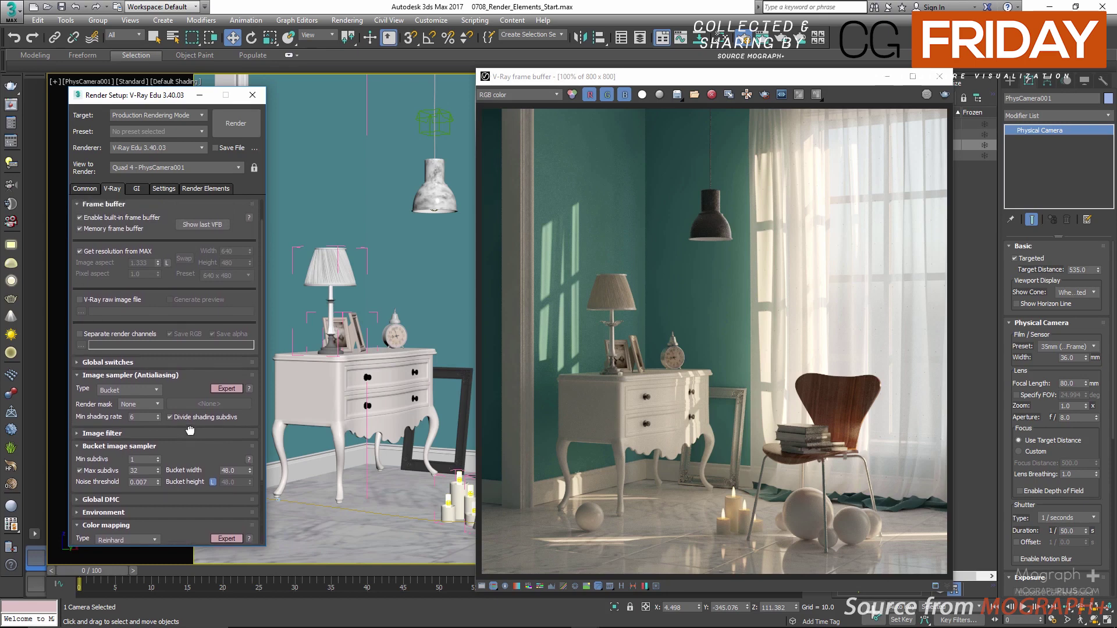
click(124, 378)
click(108, 401)
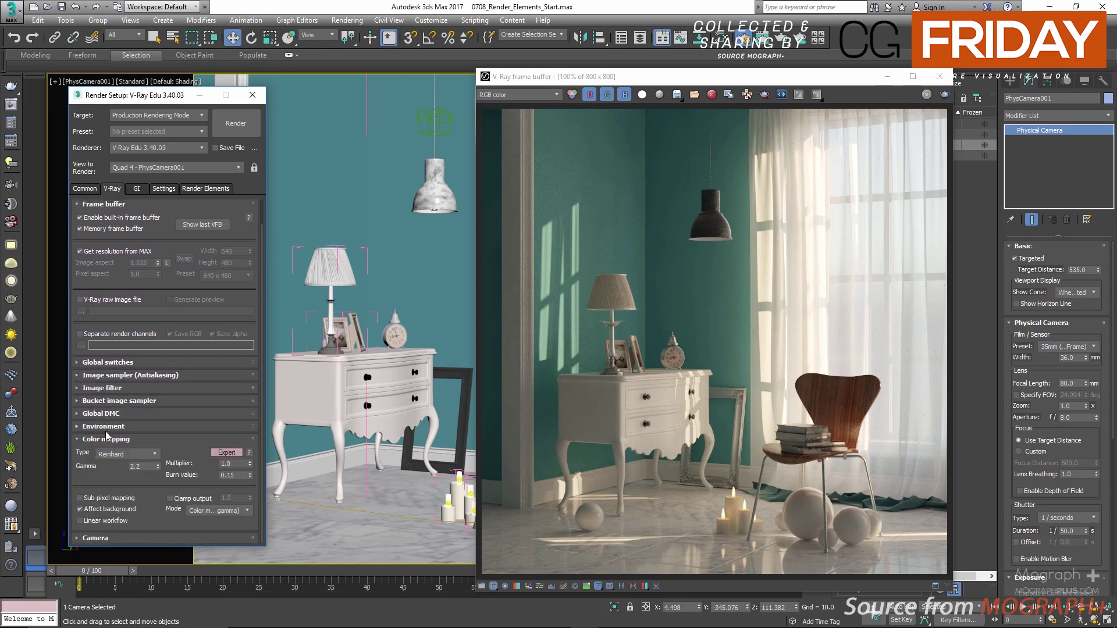
click(102, 440)
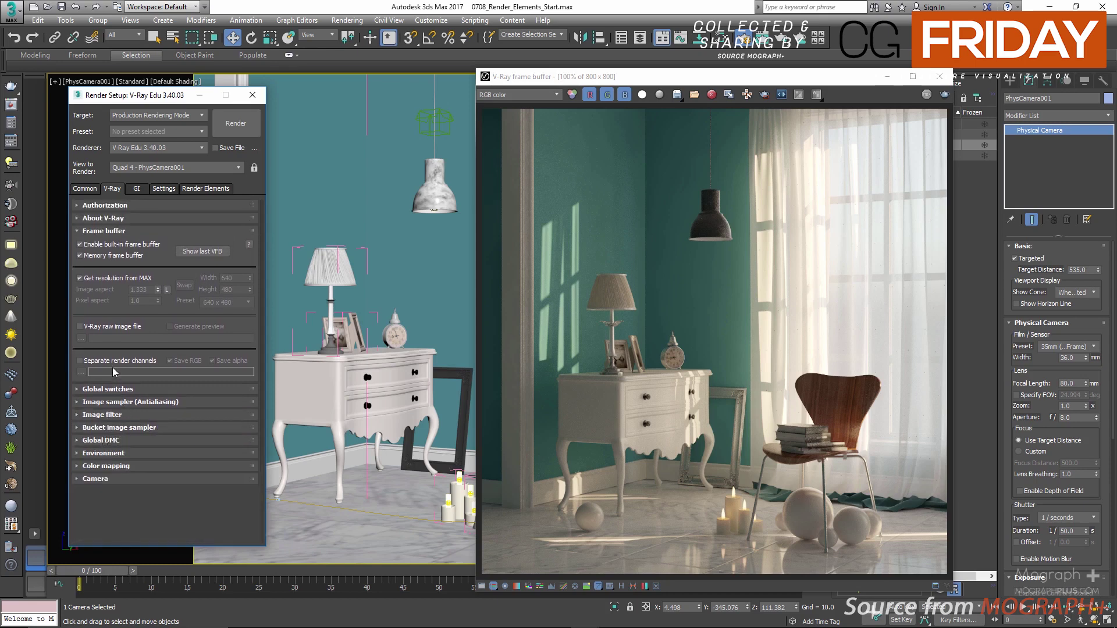
- Enable V-Ray raw image file output and browse to renderoutput > Section 07 Render Settings > 0708_Render_Elements > Final Render as its save location
click(79, 326)
click(82, 339)
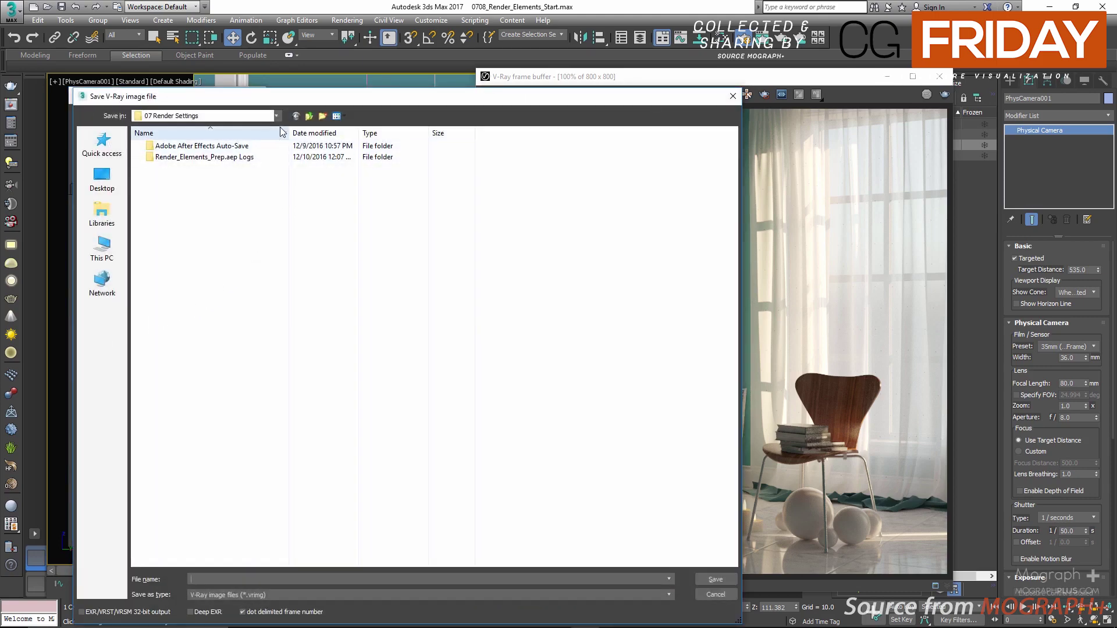
click(310, 117)
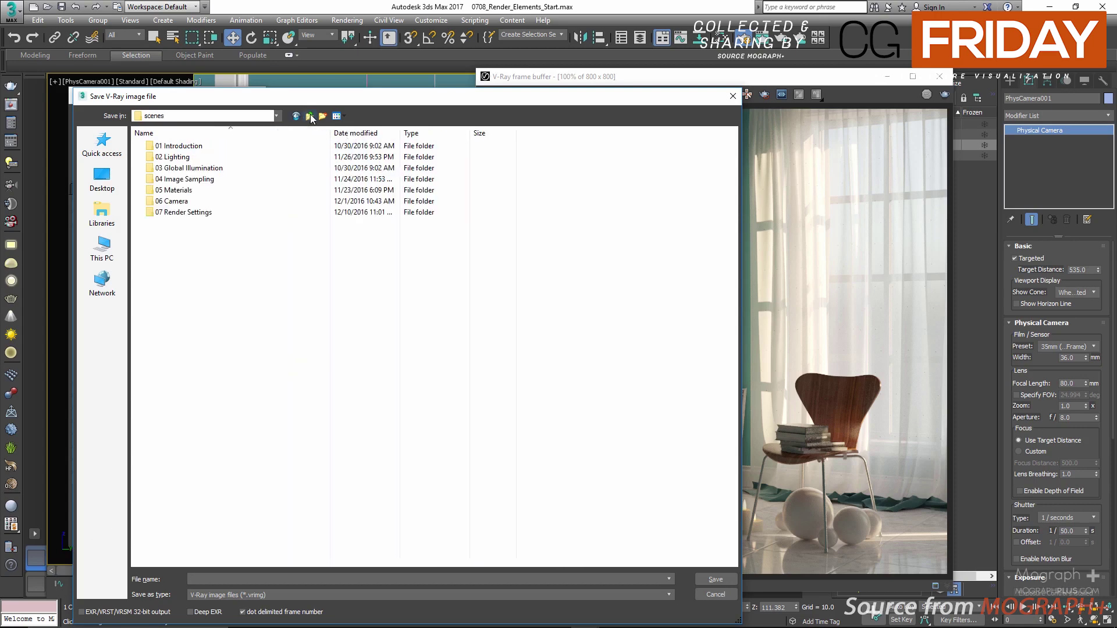
double_click(213, 213)
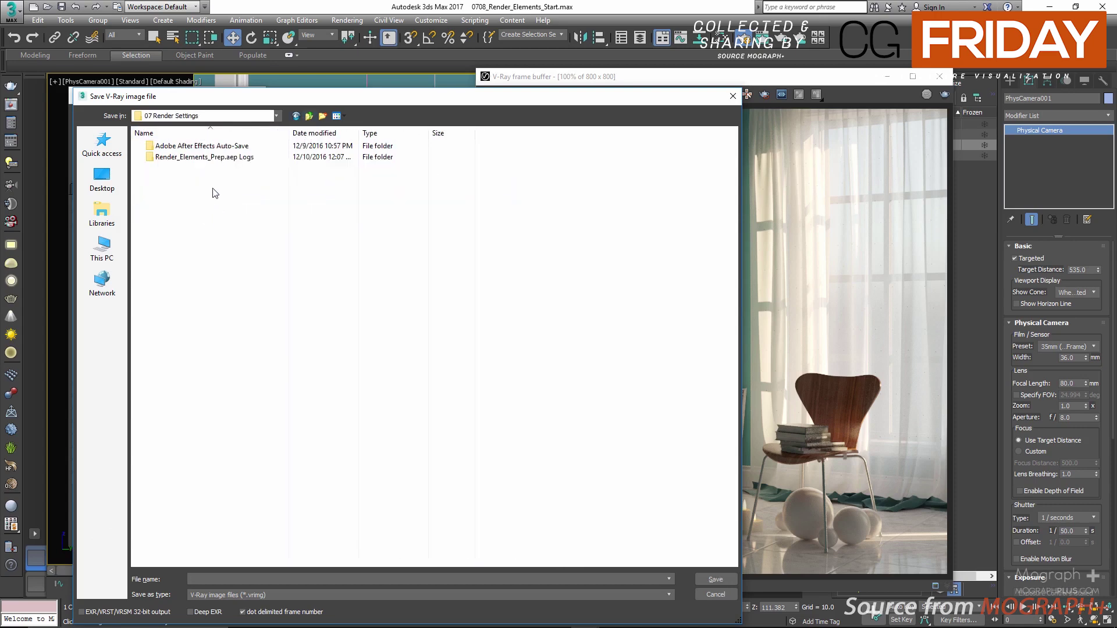
click(275, 116)
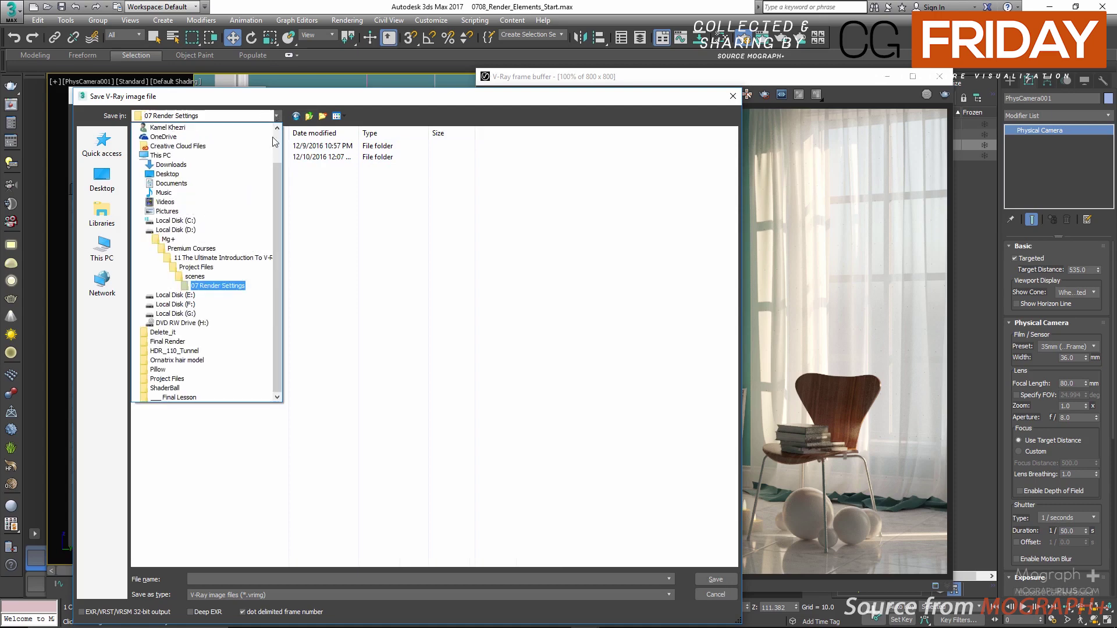
click(241, 266)
double_click(204, 227)
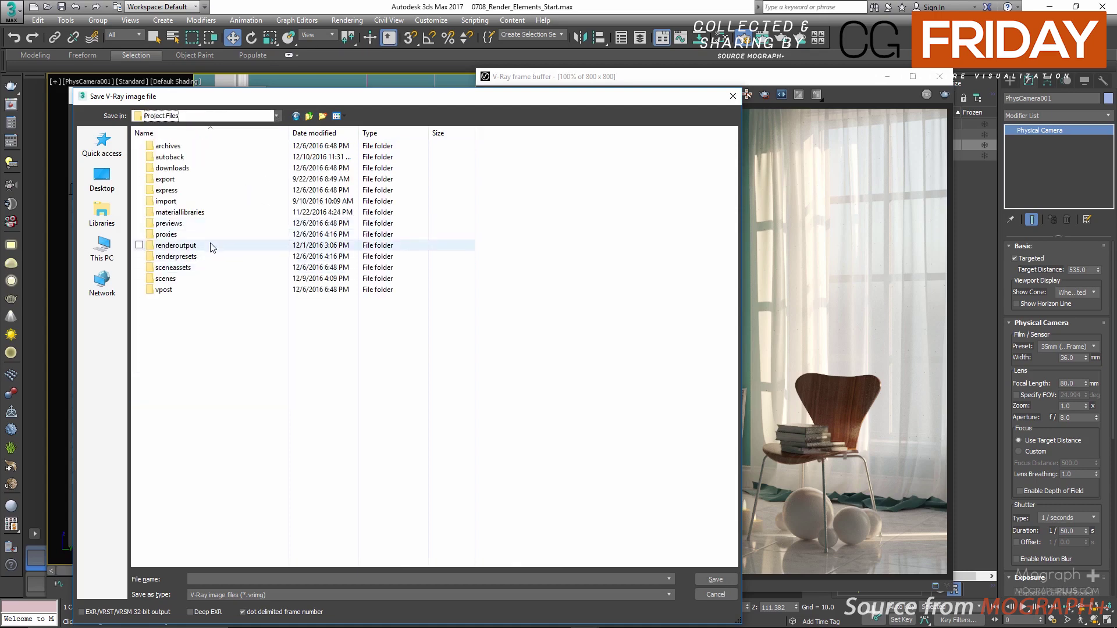
double_click(210, 244)
double_click(195, 201)
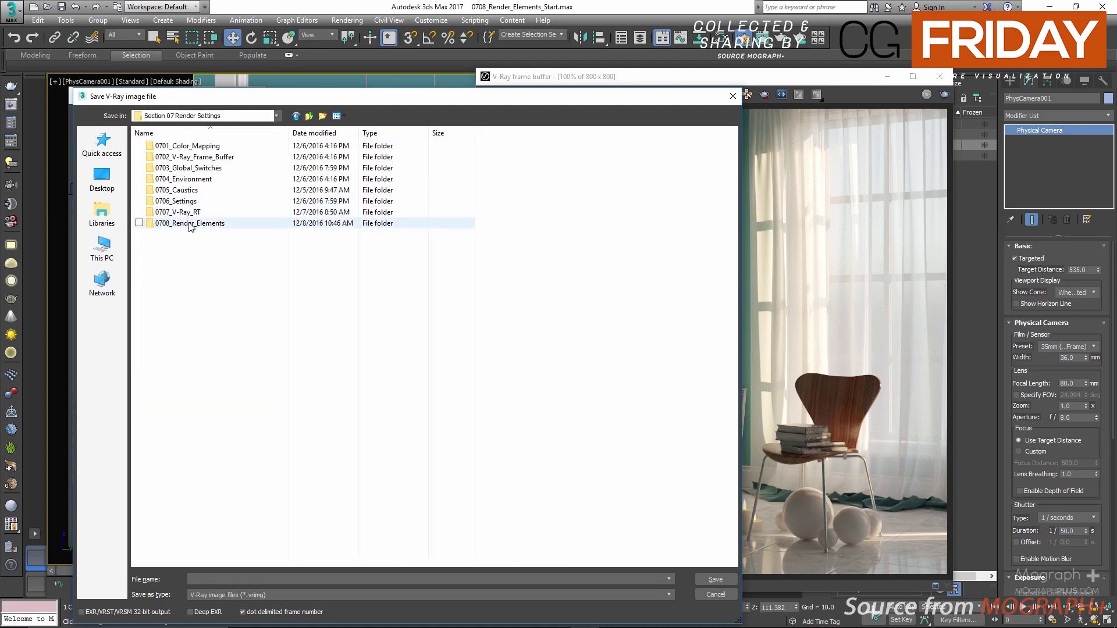
double_click(192, 223)
double_click(189, 145)
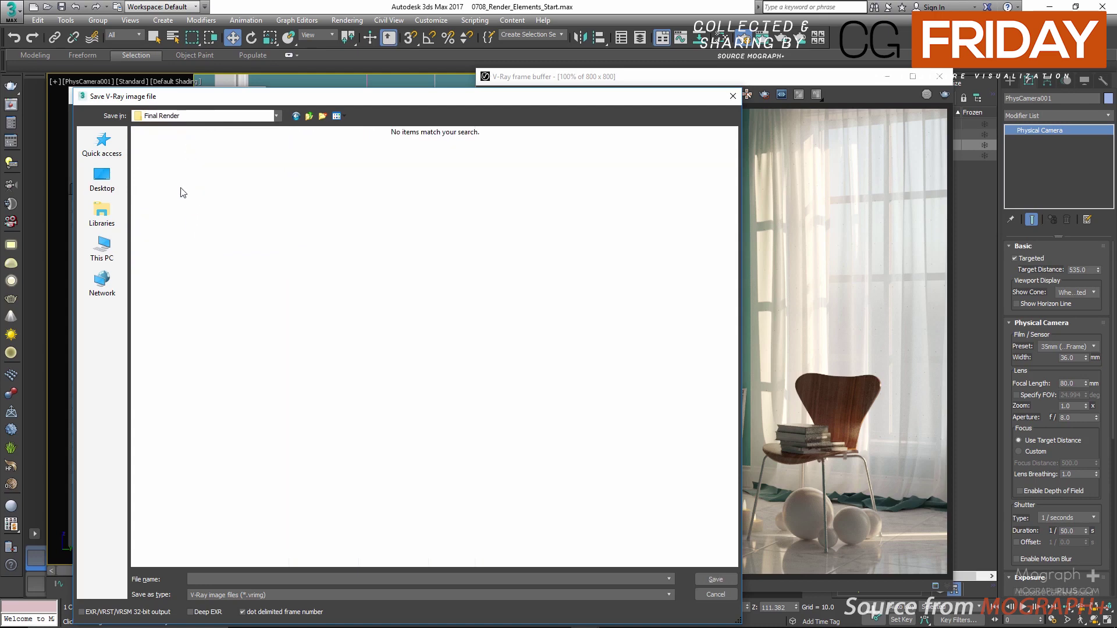
- Save the raw image output as the OpenEXR file BlueRoom with the 32-bit output option
click(221, 576)
text(BlueRoom)
click(227, 591)
click(228, 569)
click(238, 593)
click(243, 563)
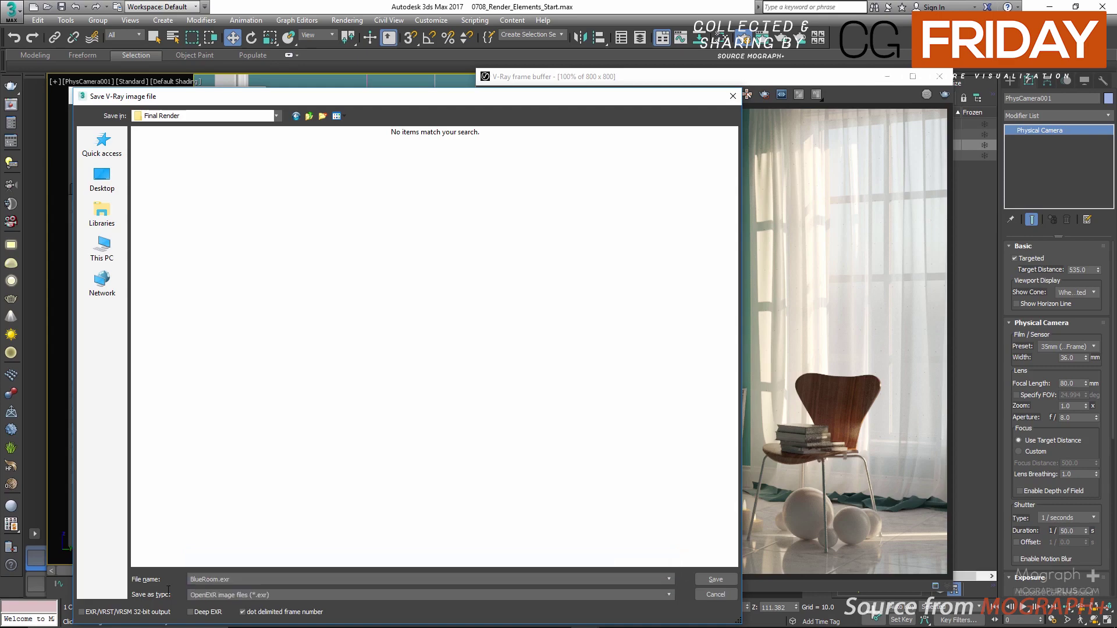
click(141, 614)
click(715, 580)
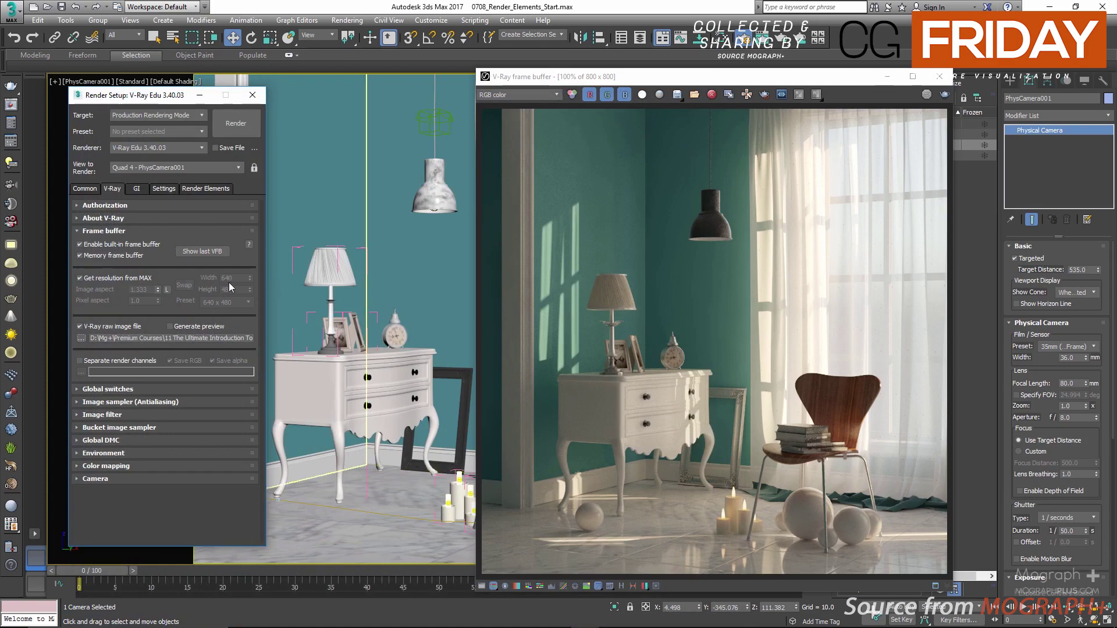
- Enable separate render channels and browse to the Final Render folder under 0708_Render_Elements for their output
click(120, 362)
click(81, 372)
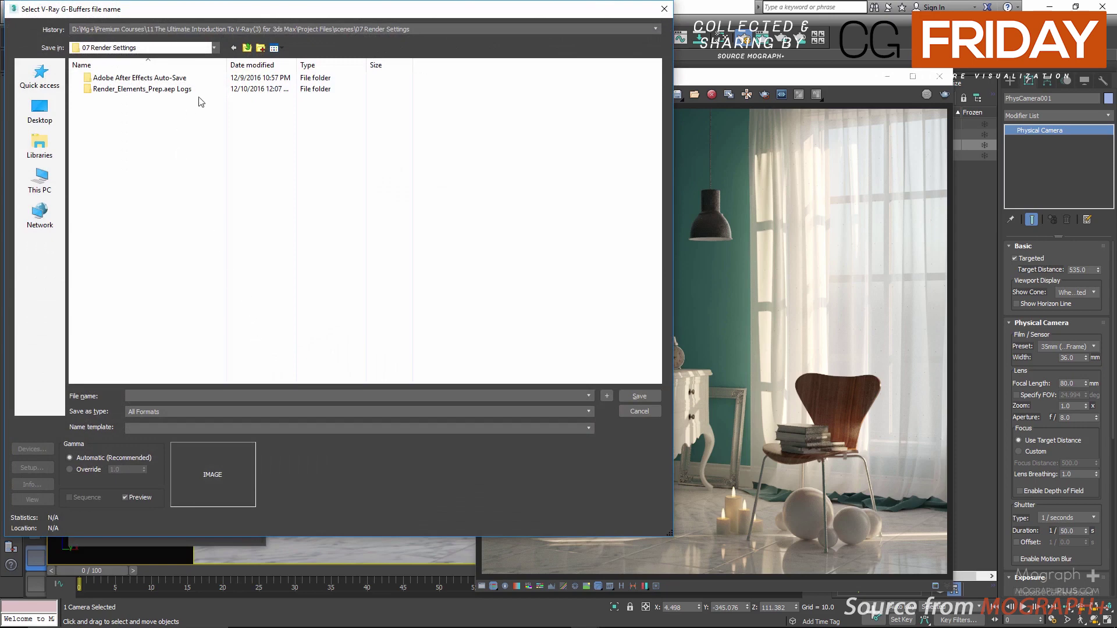
click(247, 49)
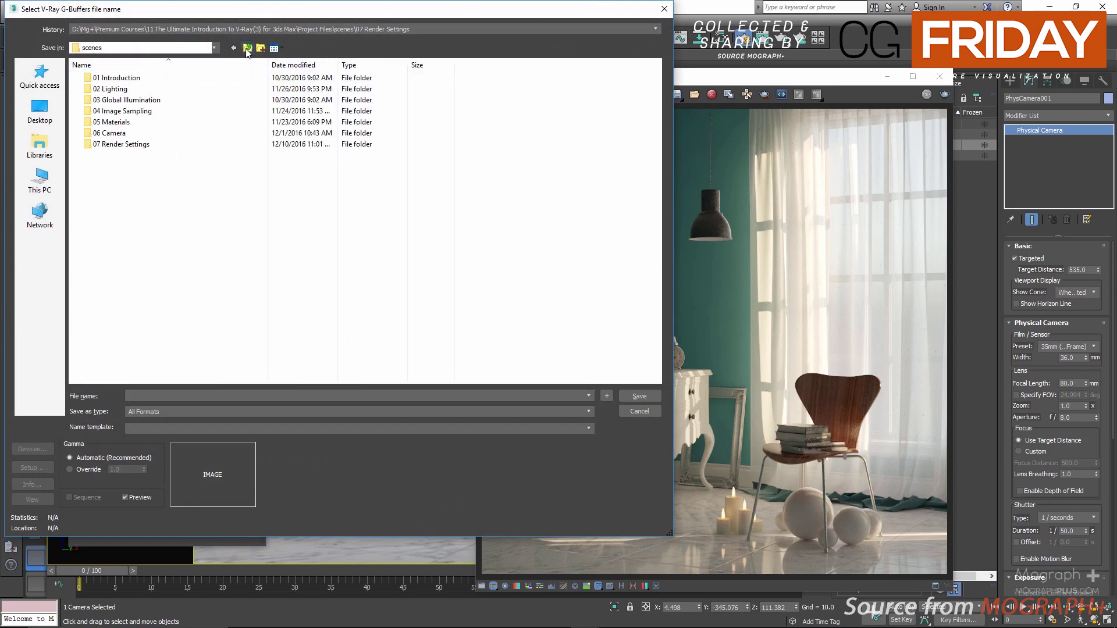
click(248, 49)
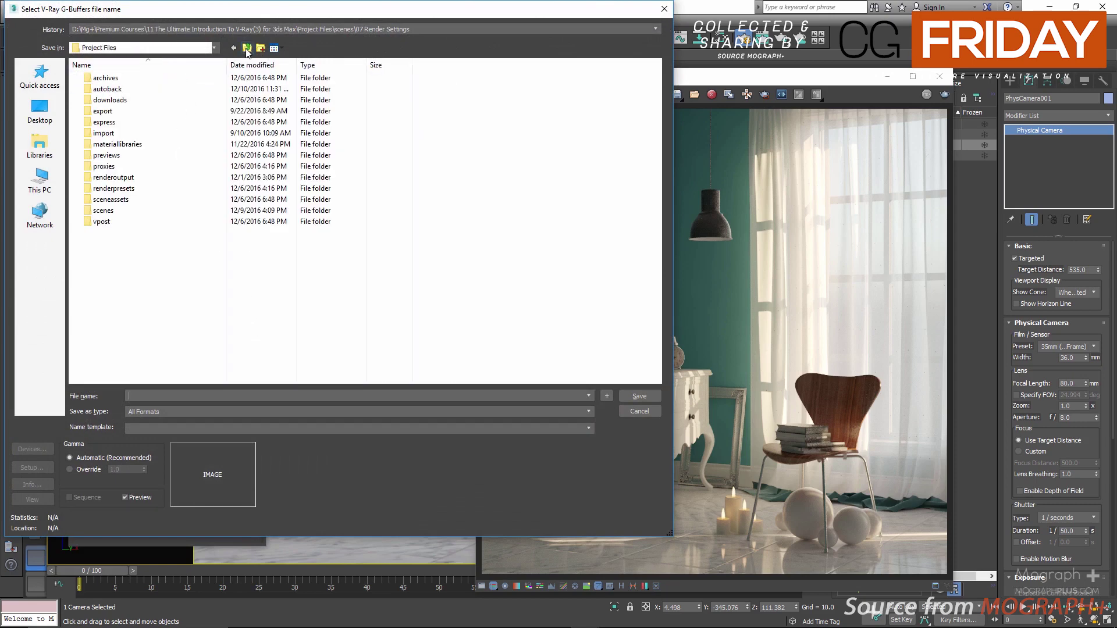
double_click(137, 176)
click(141, 123)
double_click(142, 133)
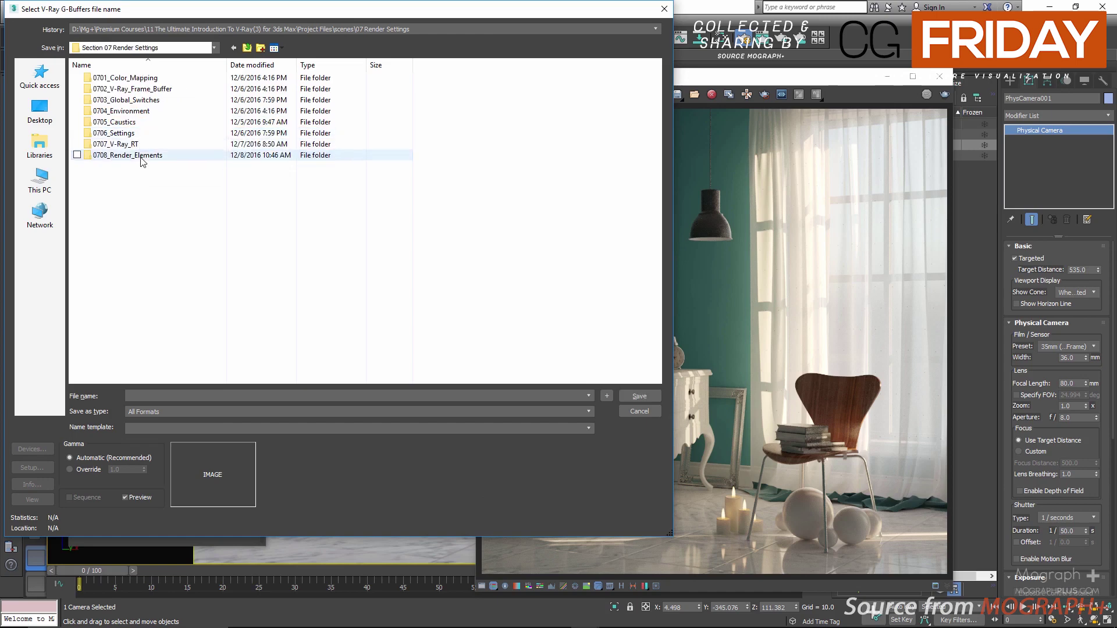
double_click(142, 154)
double_click(139, 80)
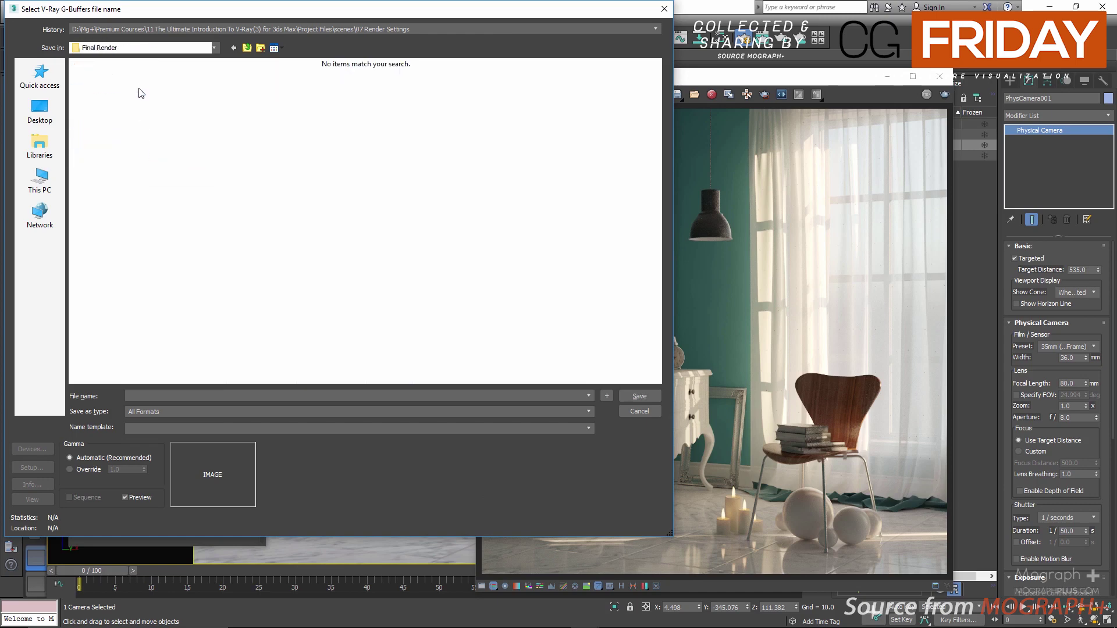
- Create a new folder named Separate inside Final Render
click(260, 48)
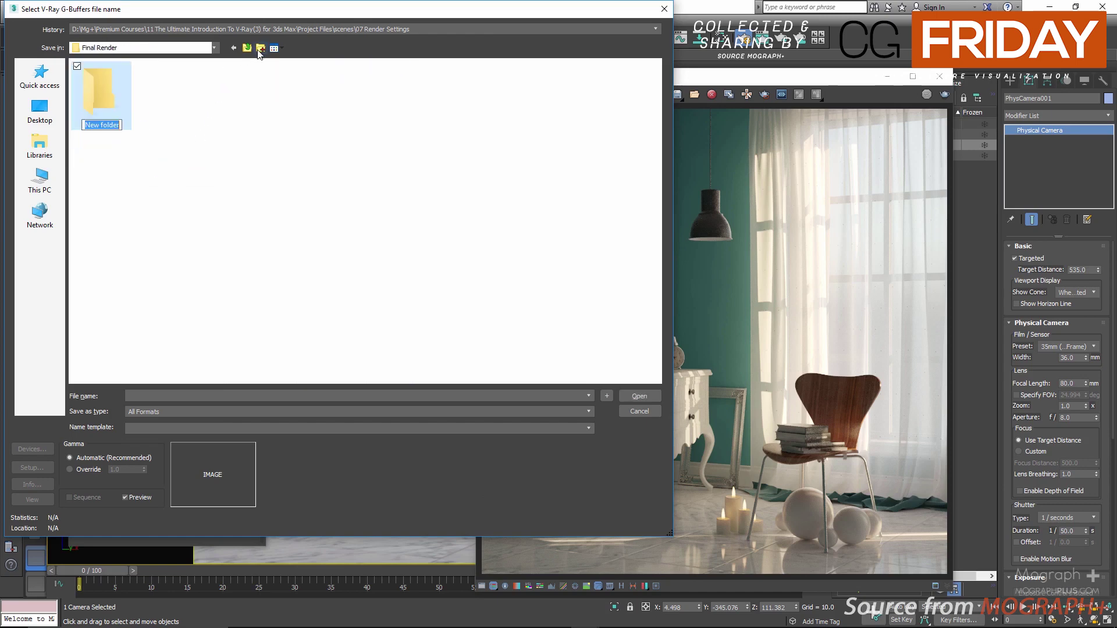
text(Separate)
click(200, 122)
- Save the separate channels in the Separate folder as the OpenEXR file SeparateBlueRoom and accept the OpenEXR configuration
double_click(100, 100)
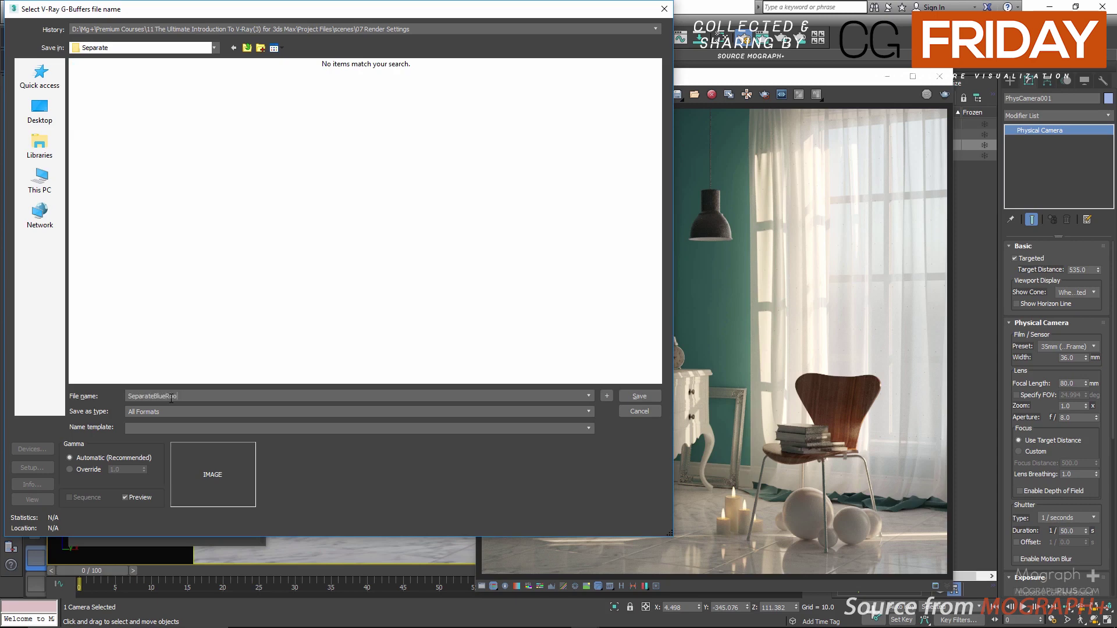
click(183, 410)
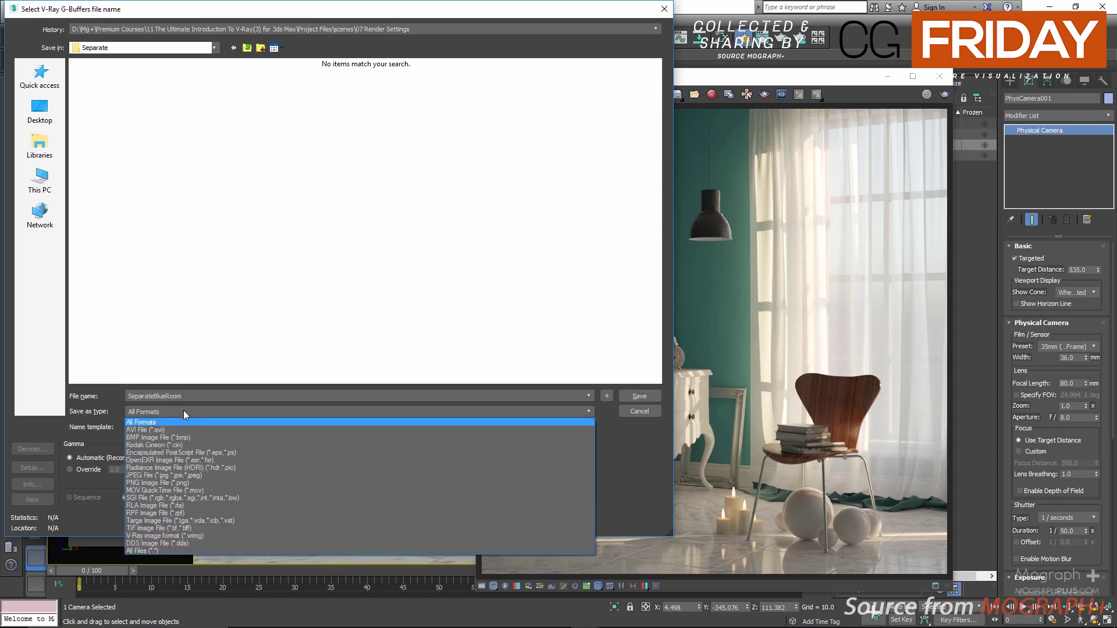
click(175, 460)
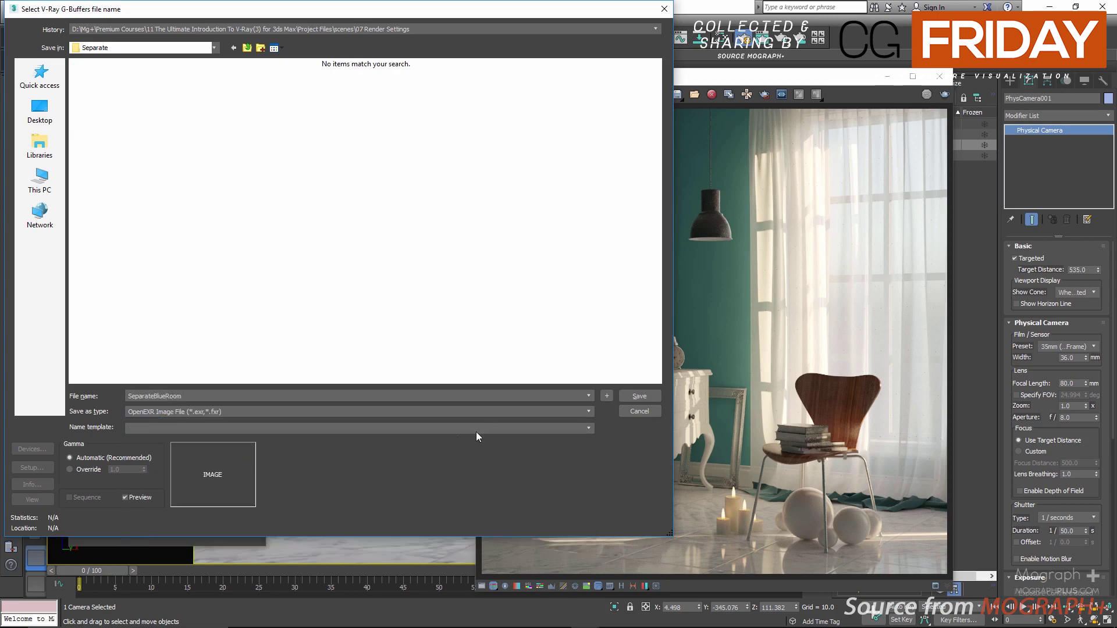
click(631, 396)
click(449, 125)
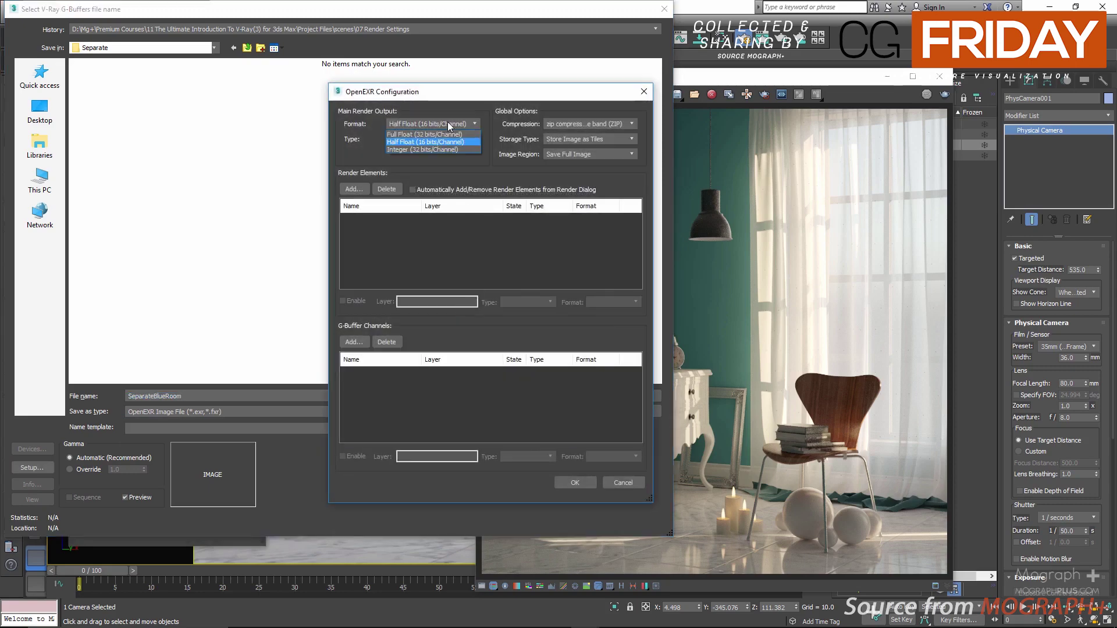
click(461, 124)
click(575, 482)
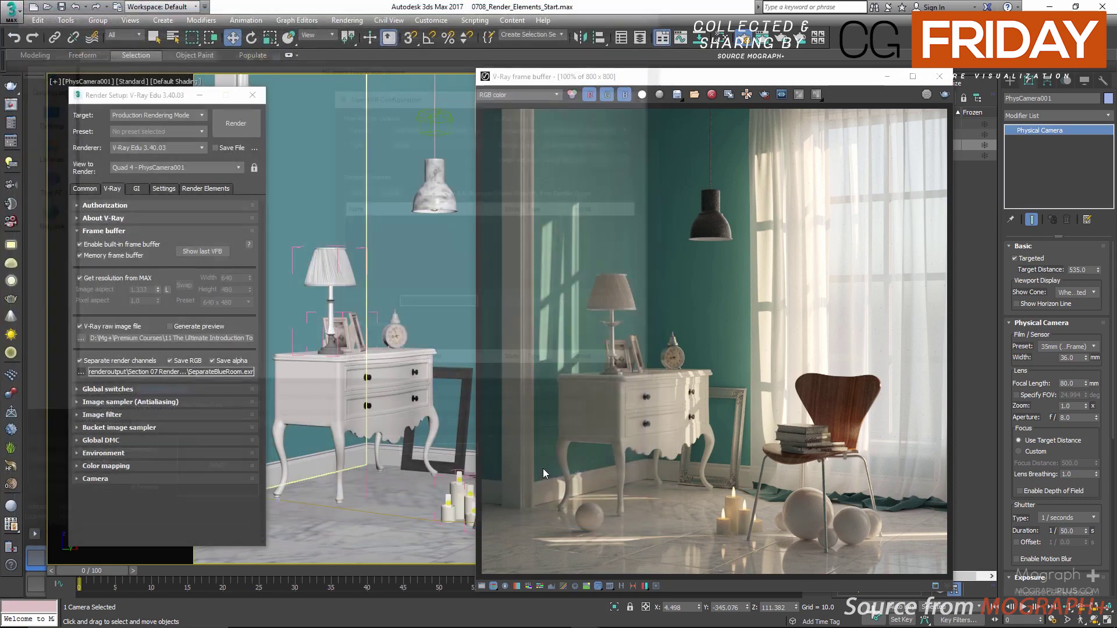
- Set the irradiance map to 85 subdivs and 25 interpolation samples in the GI settings
click(138, 188)
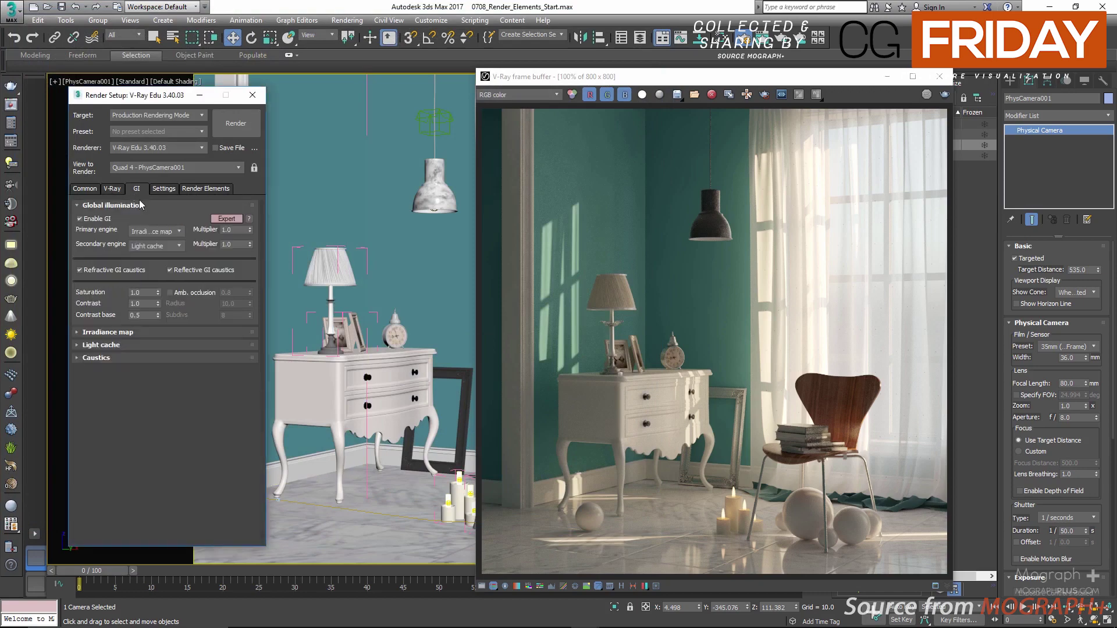
scroll(148, 323, down, 5)
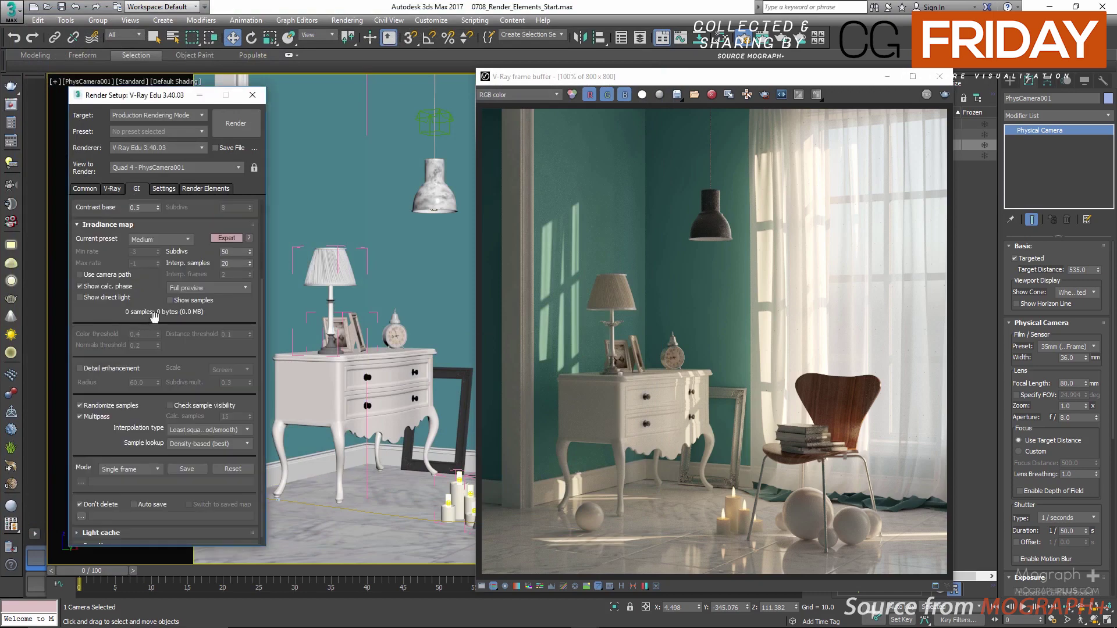
double_click(229, 252)
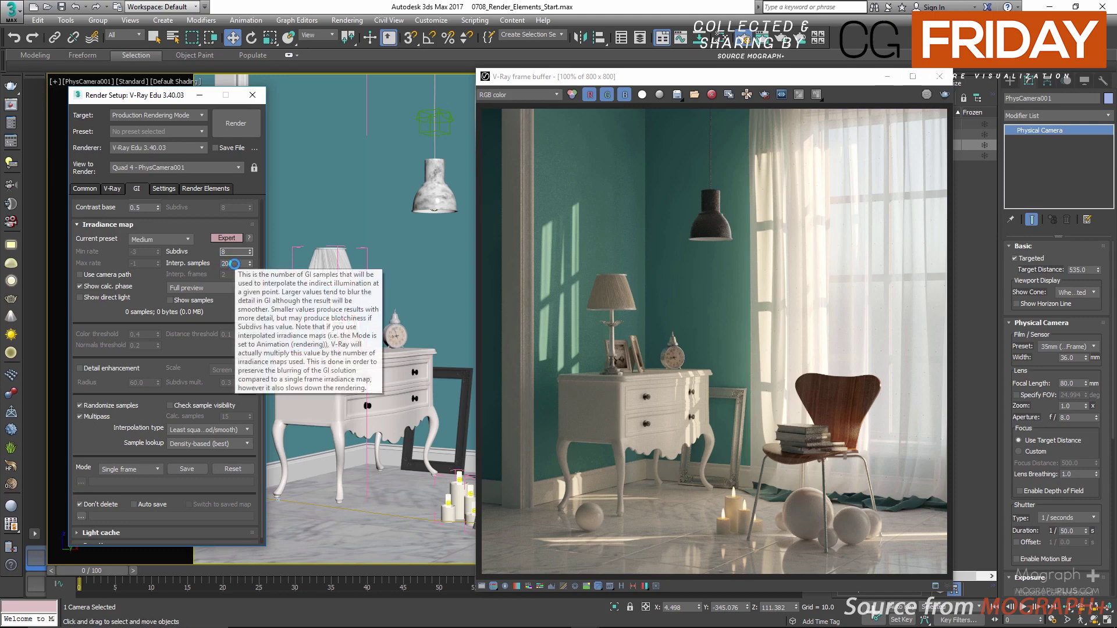
text(85)
key(Tab)
text(25)
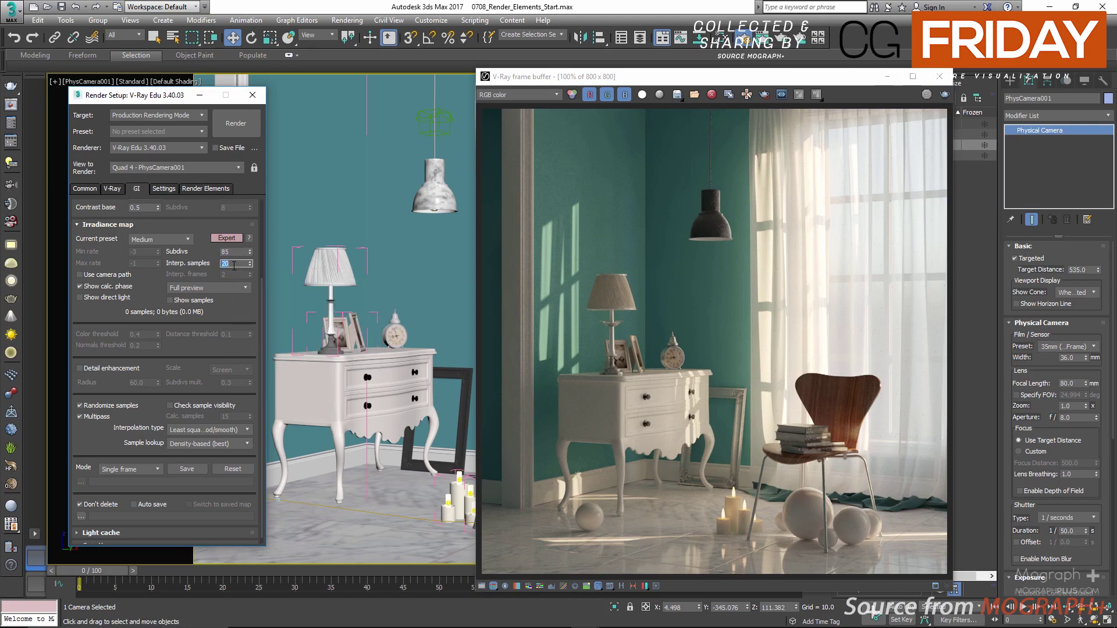
- Collapse the irradiance map settings and set the light cache subdivs to 1500
click(139, 228)
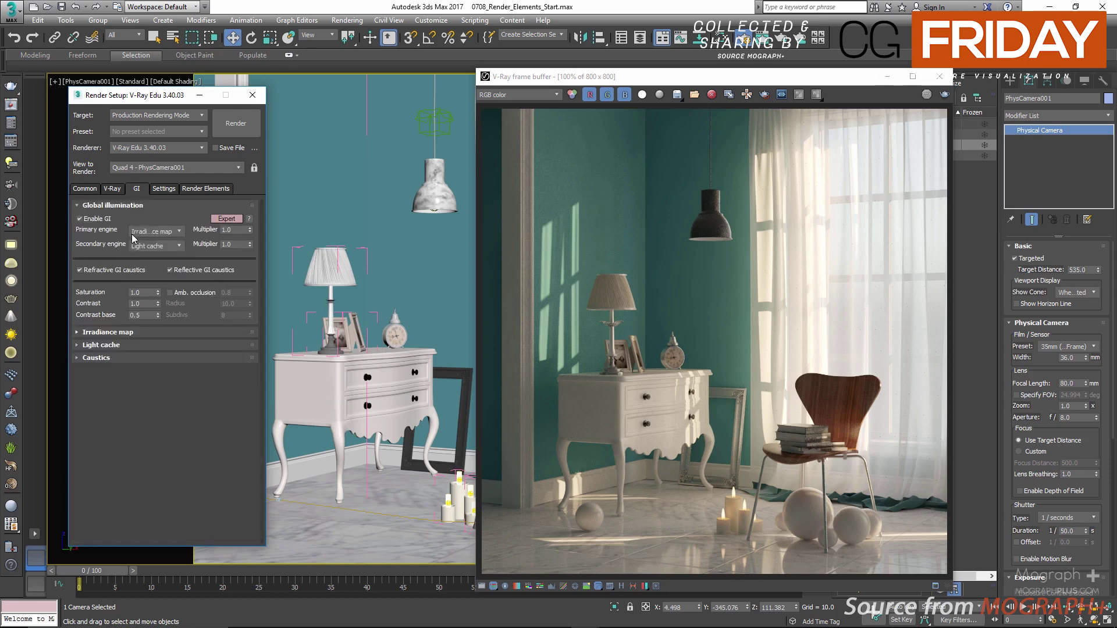
click(121, 343)
double_click(146, 343)
text(1500)
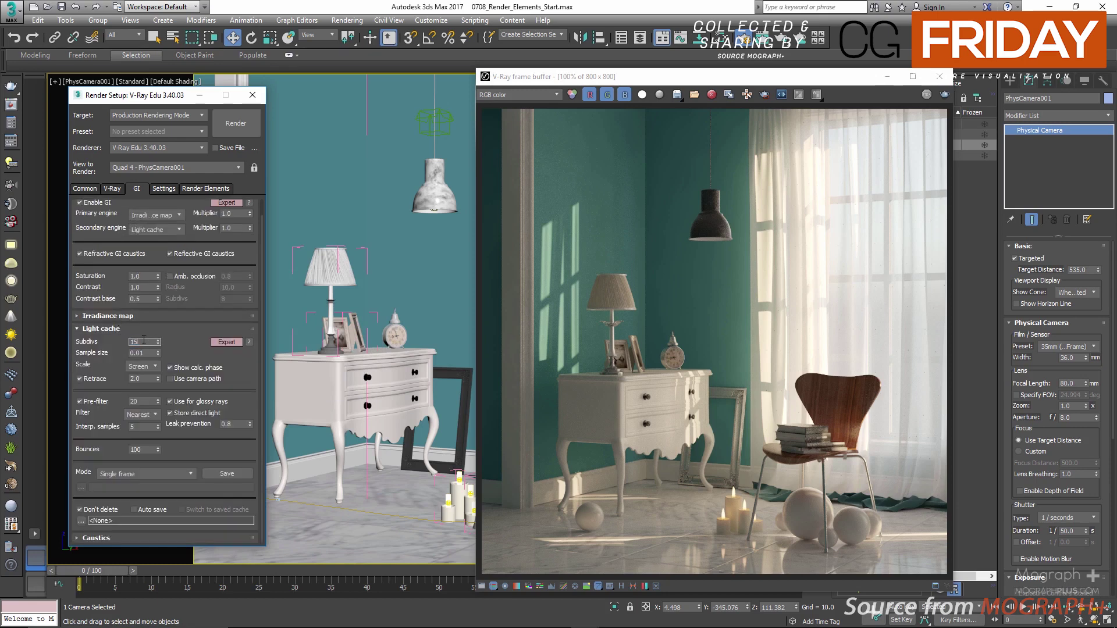
key(Return)
drag(178, 336, 178, 371)
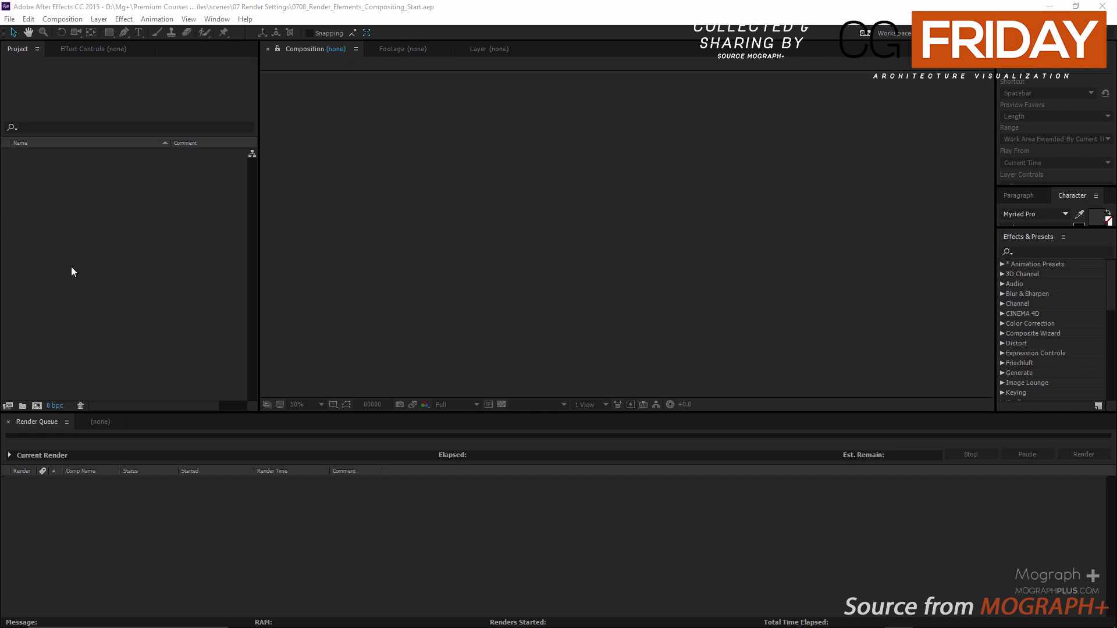
- In After Effects, import BlueRoom.0000.exr from the Final Render folder as footage
click(121, 228)
double_click(121, 228)
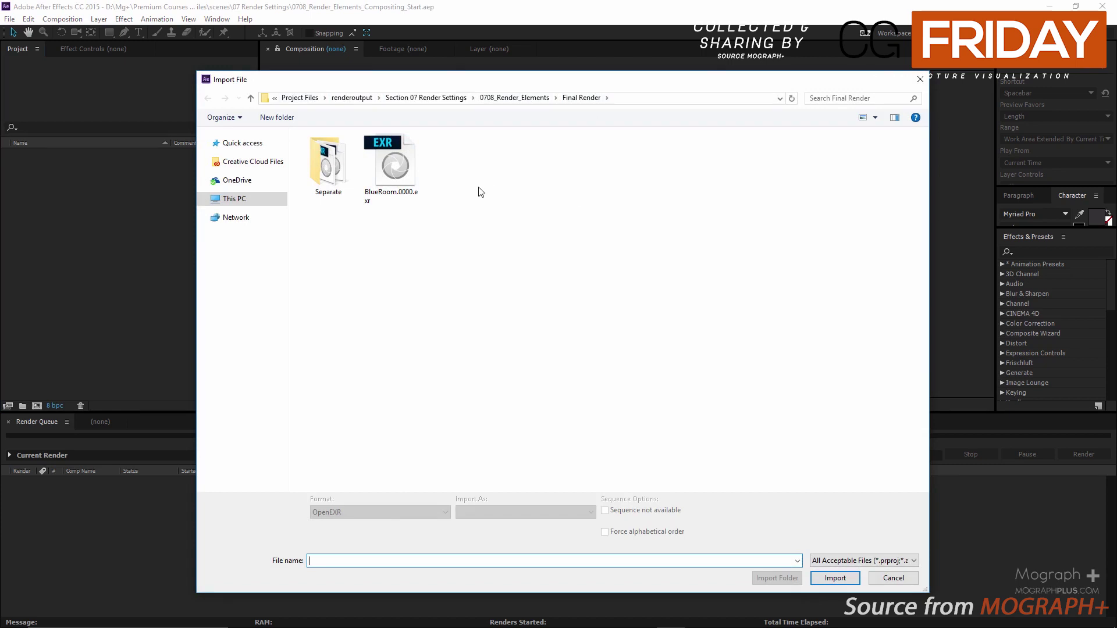
click(405, 159)
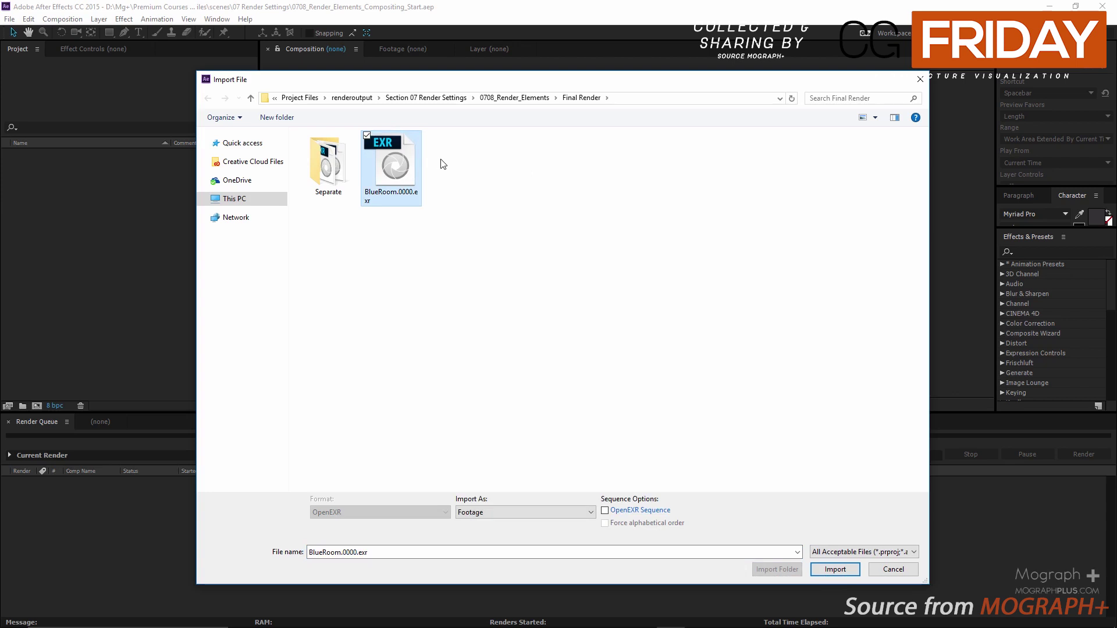
double_click(404, 166)
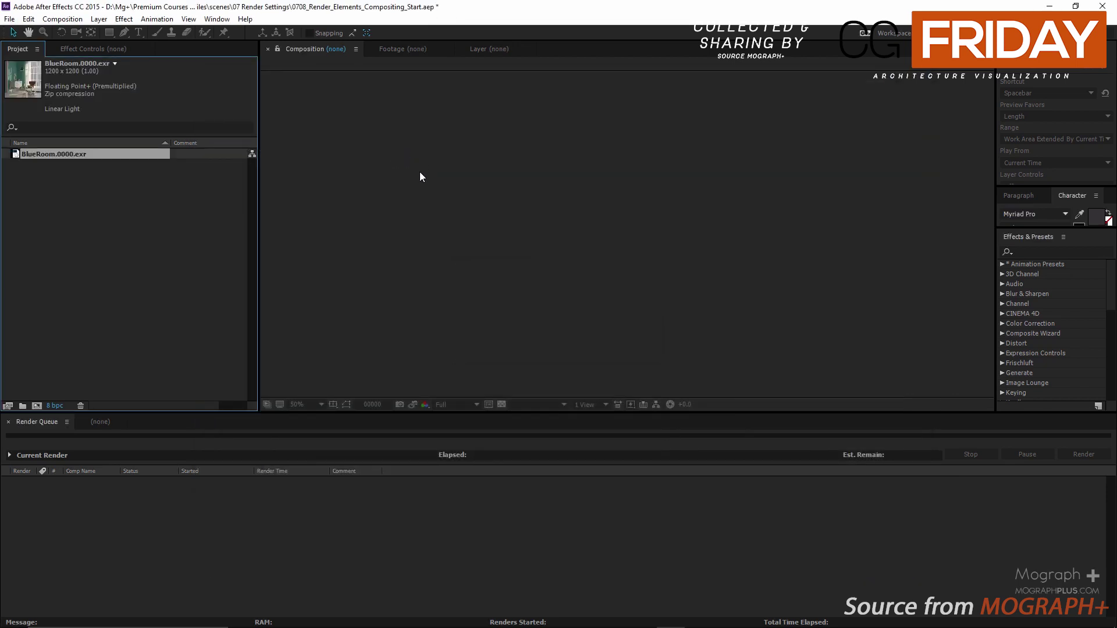
- Import all the individual render element EXR files from the Separate folder, from SeparateBlueRoom.Alpha through SeparateBlueRoom.VRayZDepth
double_click(151, 184)
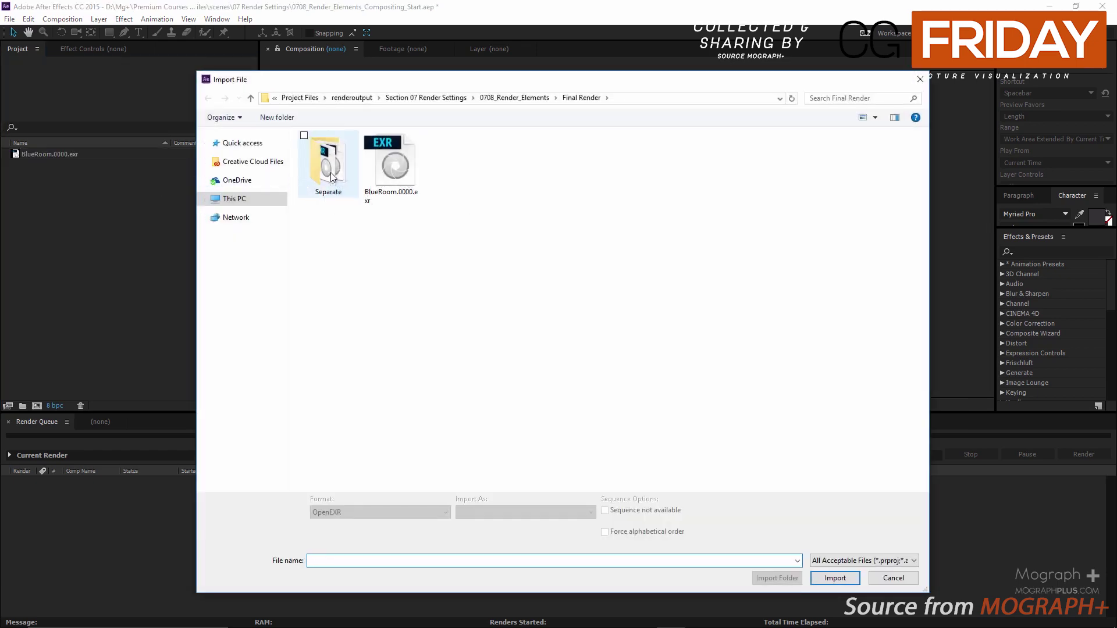
double_click(332, 177)
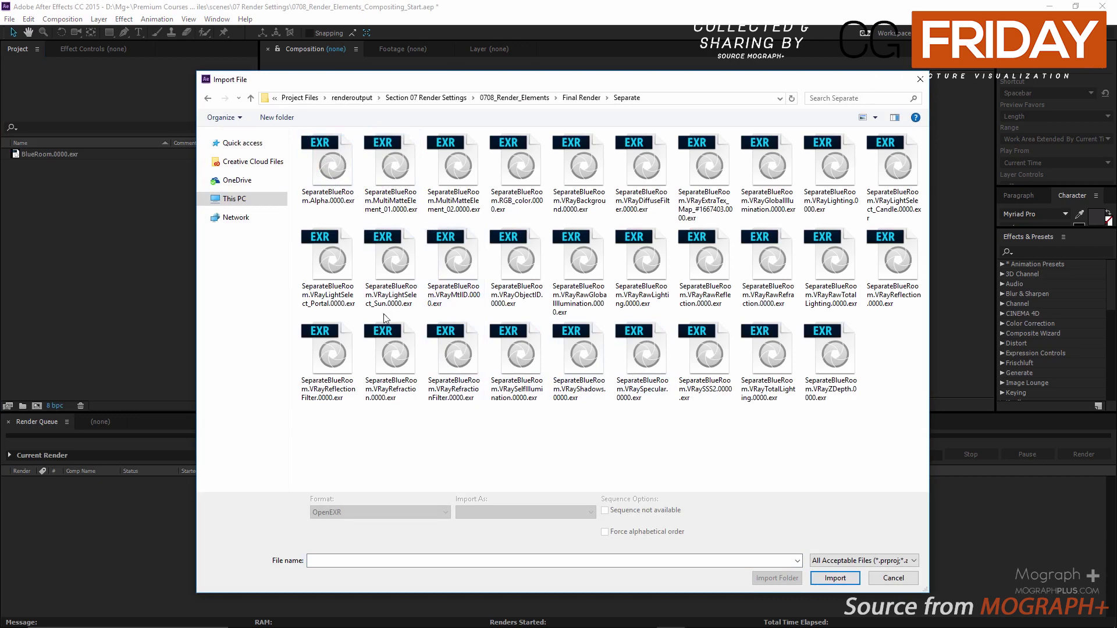
click(330, 170)
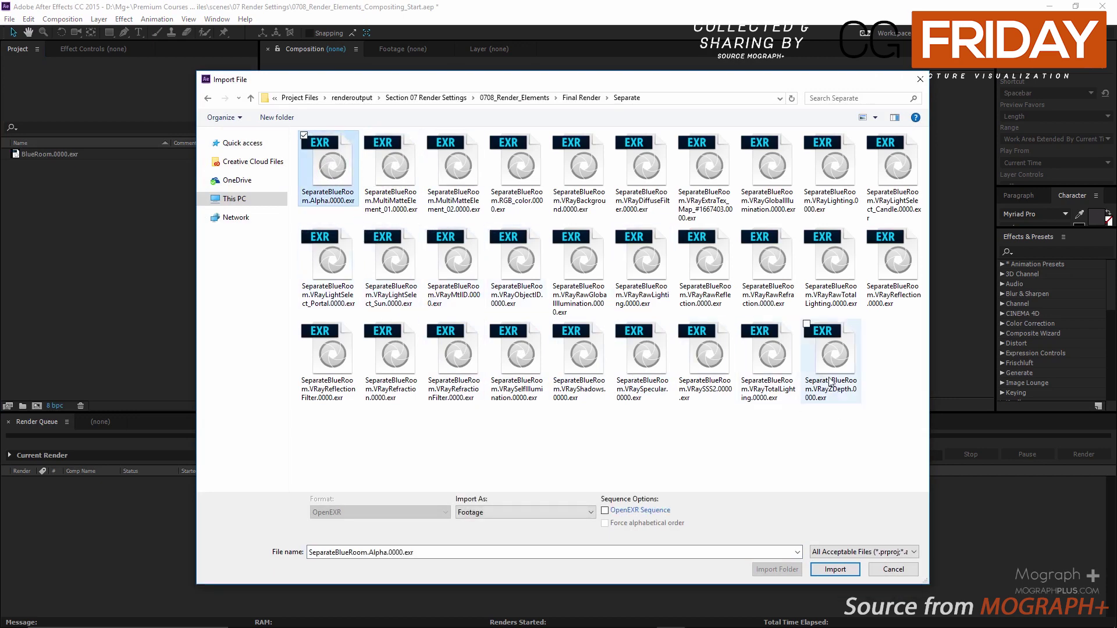
shift+click(829, 356)
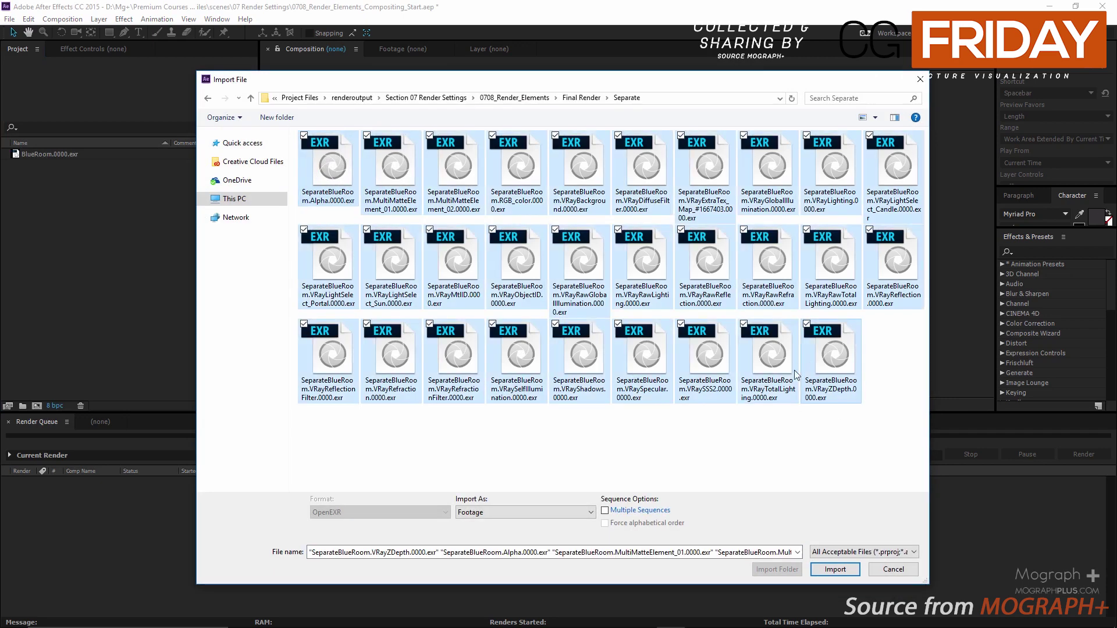
click(835, 569)
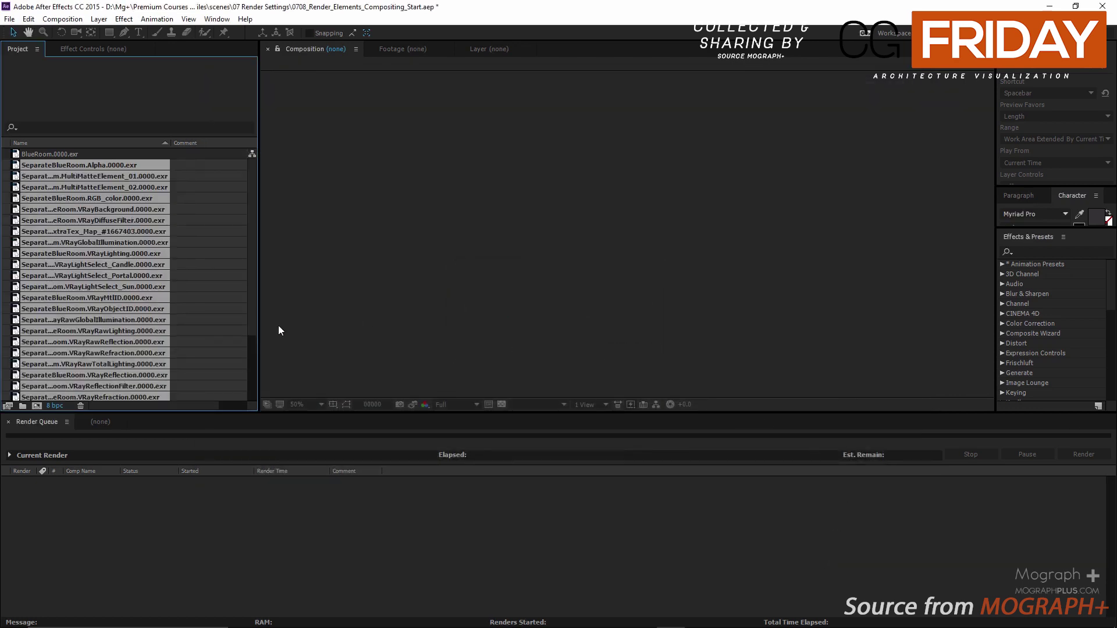
- Group the imported render element files in a new project folder named Separate Elements
drag(72, 328, 23, 406)
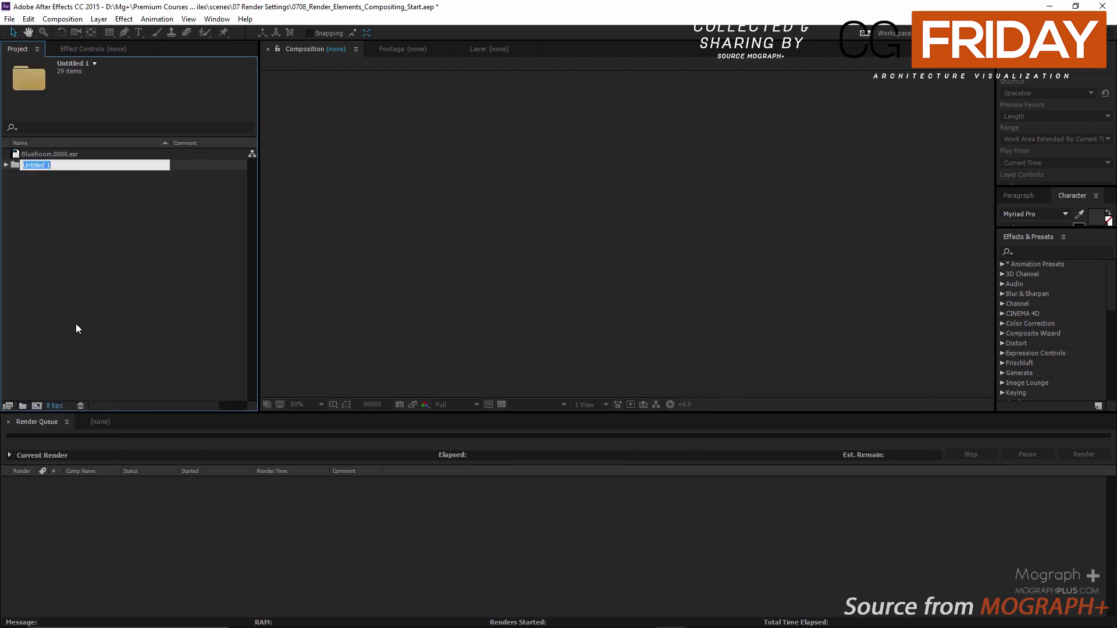
text(Separate)
text(Elements)
key(Return)
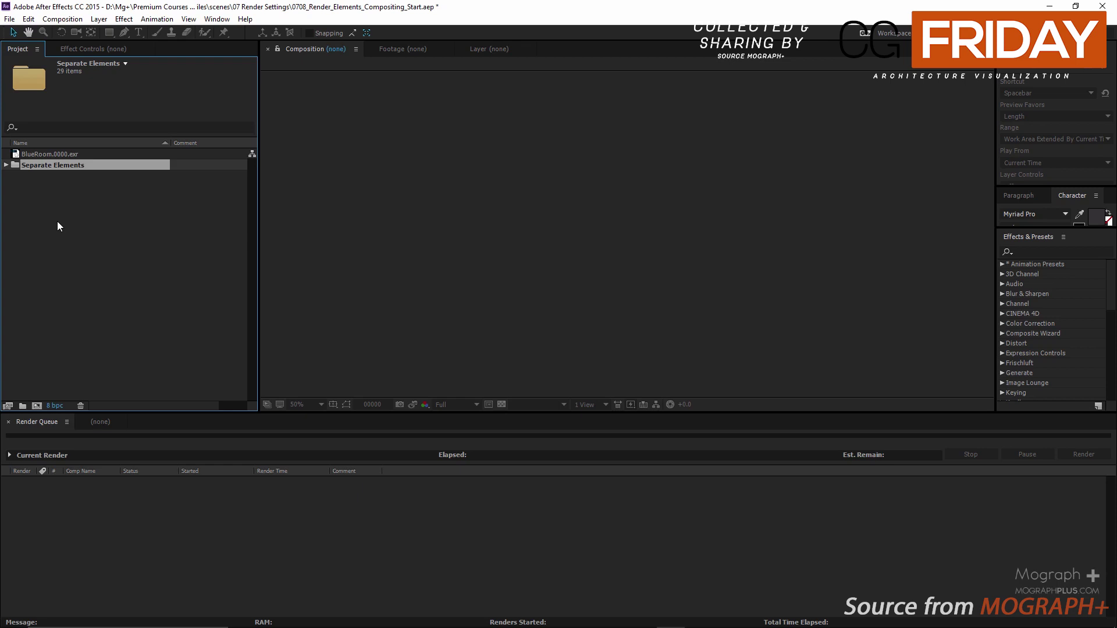
- Create a composition from the BlueRoom.0000.exr footage and rename it Basic Composition
drag(62, 156, 588, 192)
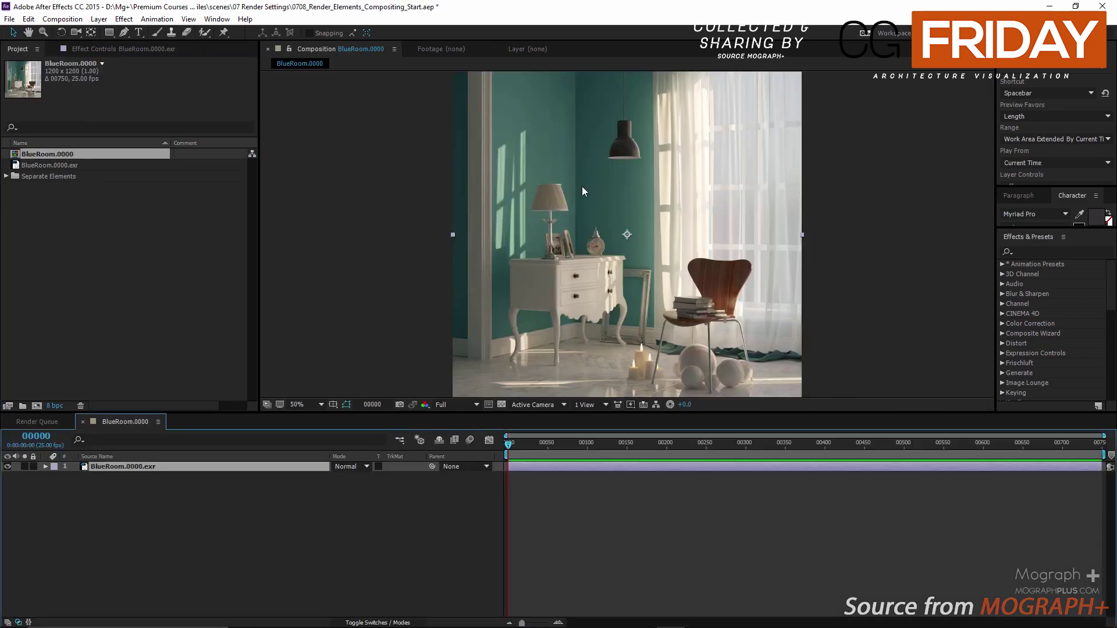
key(grave)
scroll(574, 250, up, 1)
key(grave)
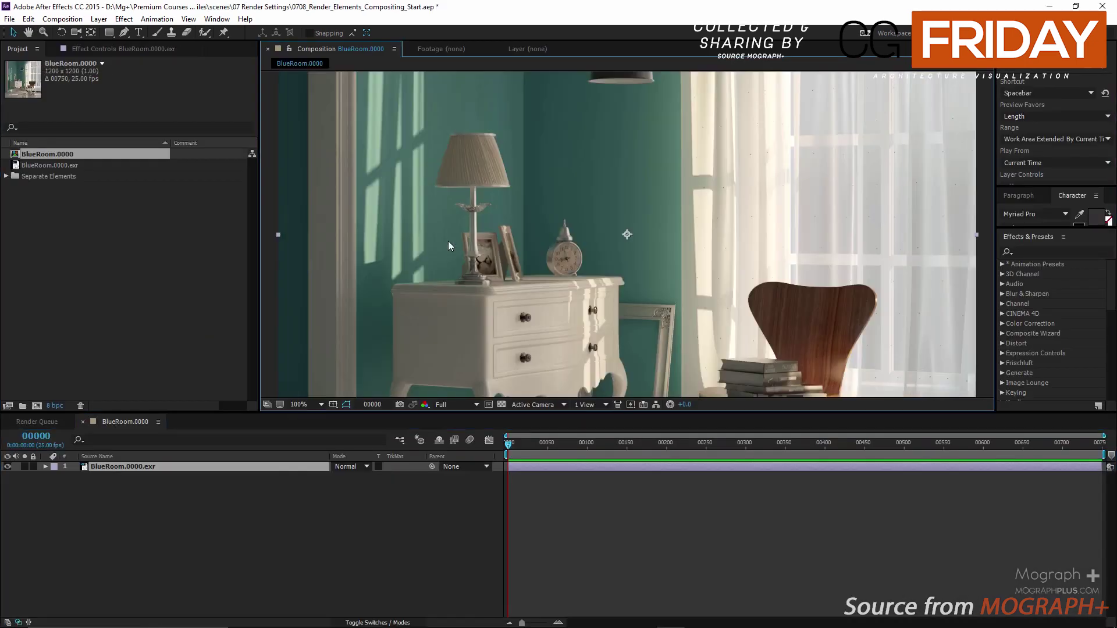
click(99, 157)
key(Return)
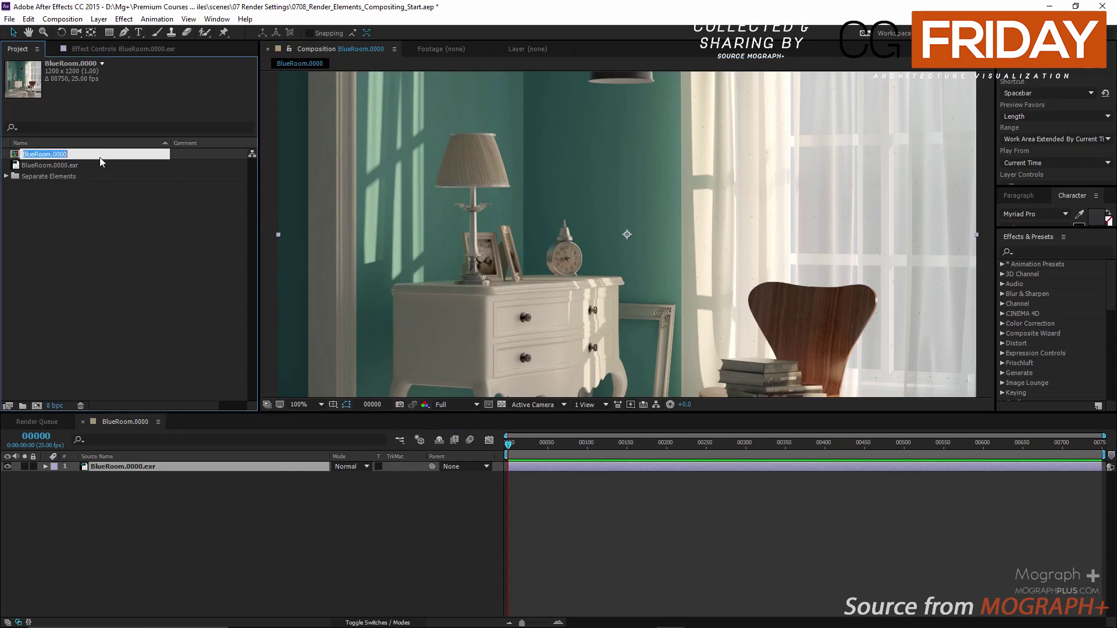
text(Basic Composition)
key(Return)
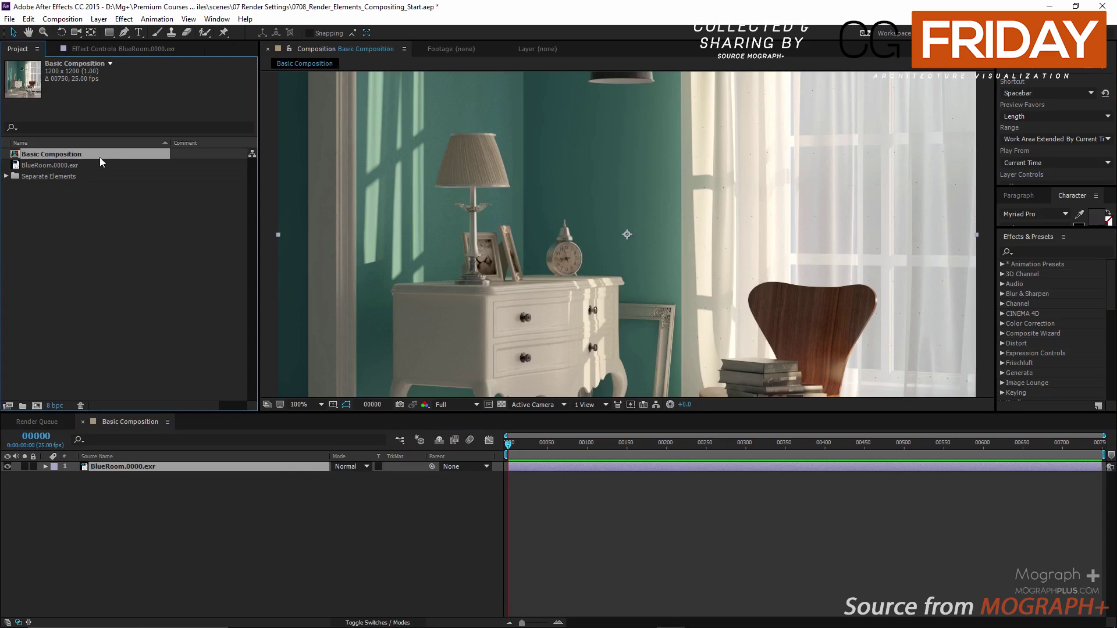
scroll(525, 204, down, 2)
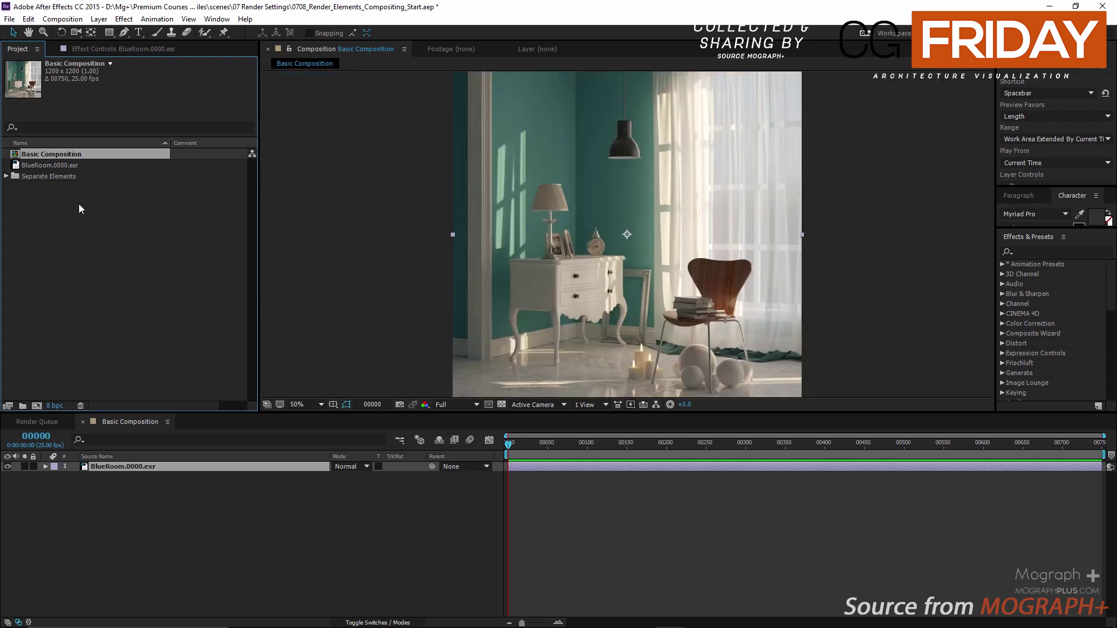
- Set the project color depth to 16 bits per channel and the working space to sRGB IEC61966-2.1 with Linearize Working Space enabled
click(9, 19)
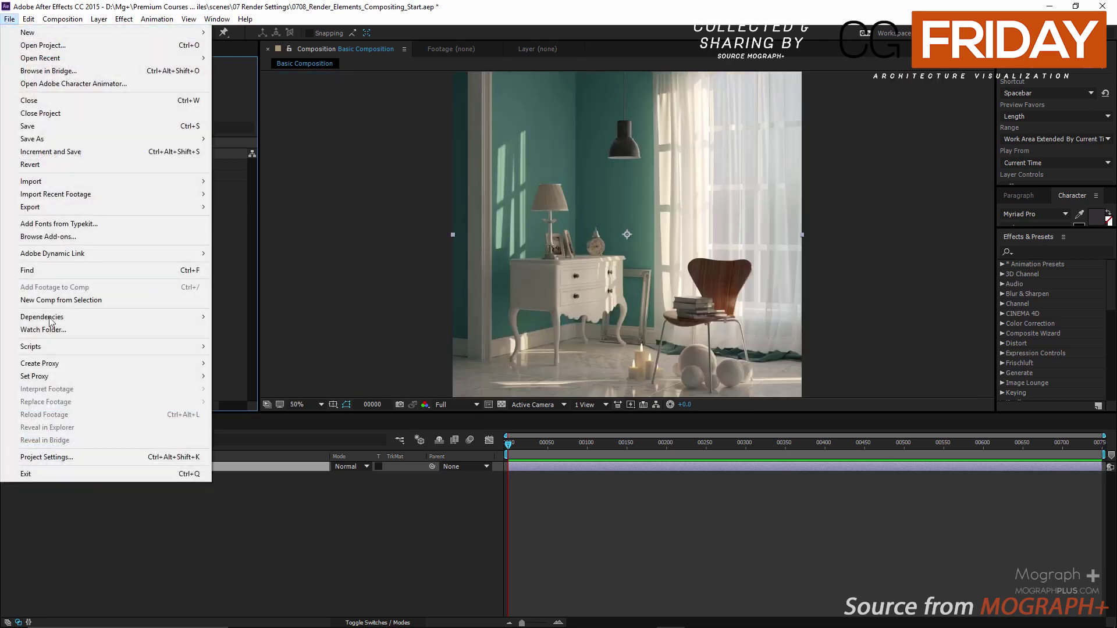
click(47, 456)
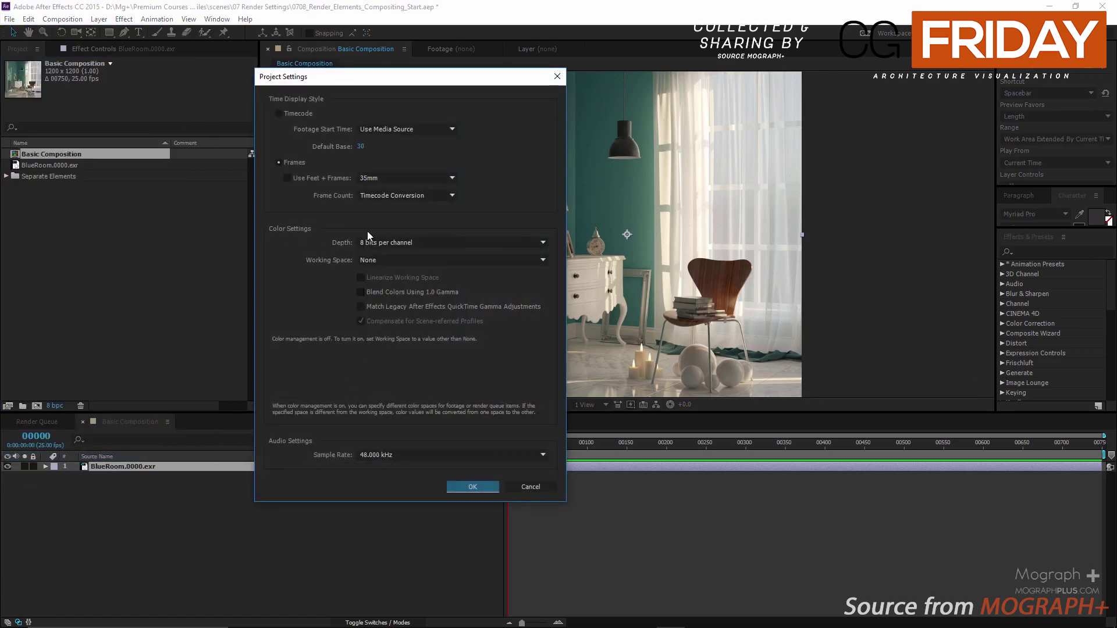
click(407, 242)
click(440, 267)
click(368, 259)
click(442, 341)
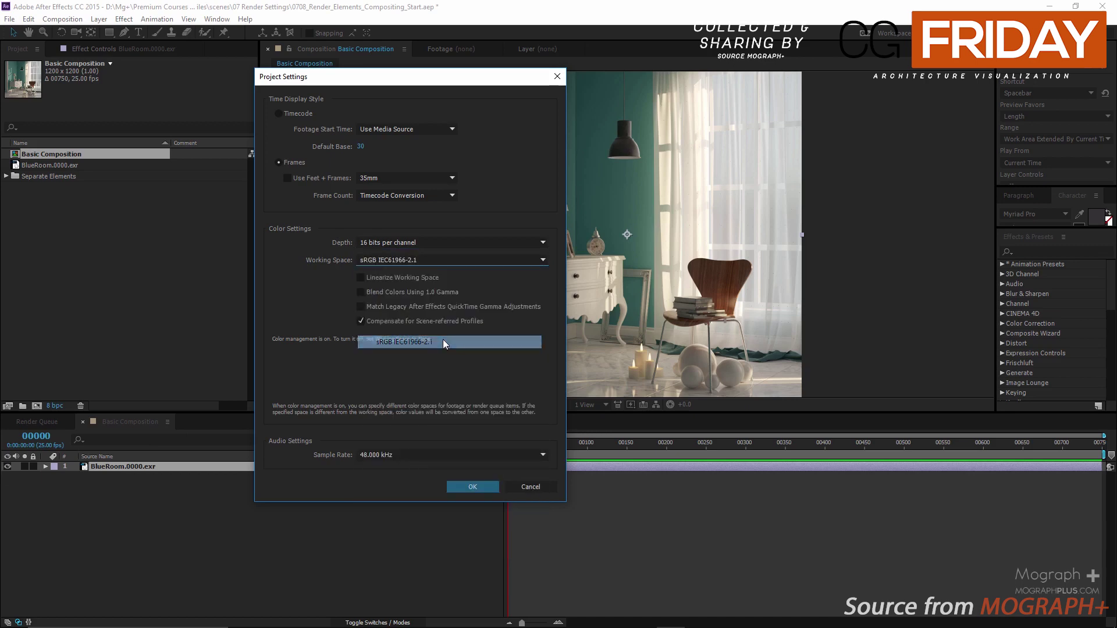
click(398, 279)
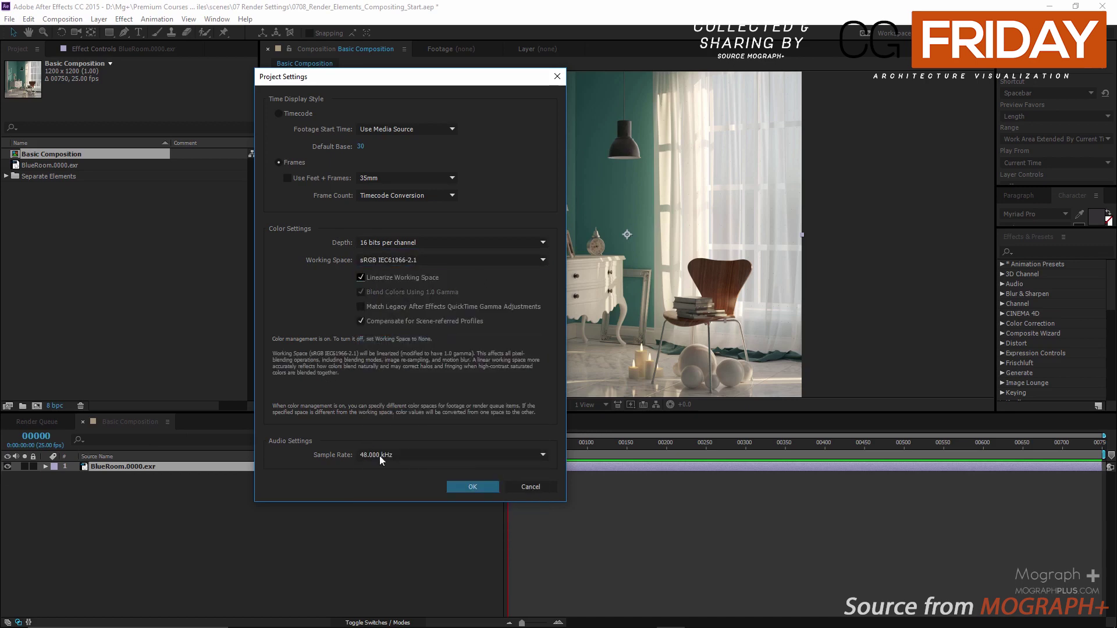
click(449, 485)
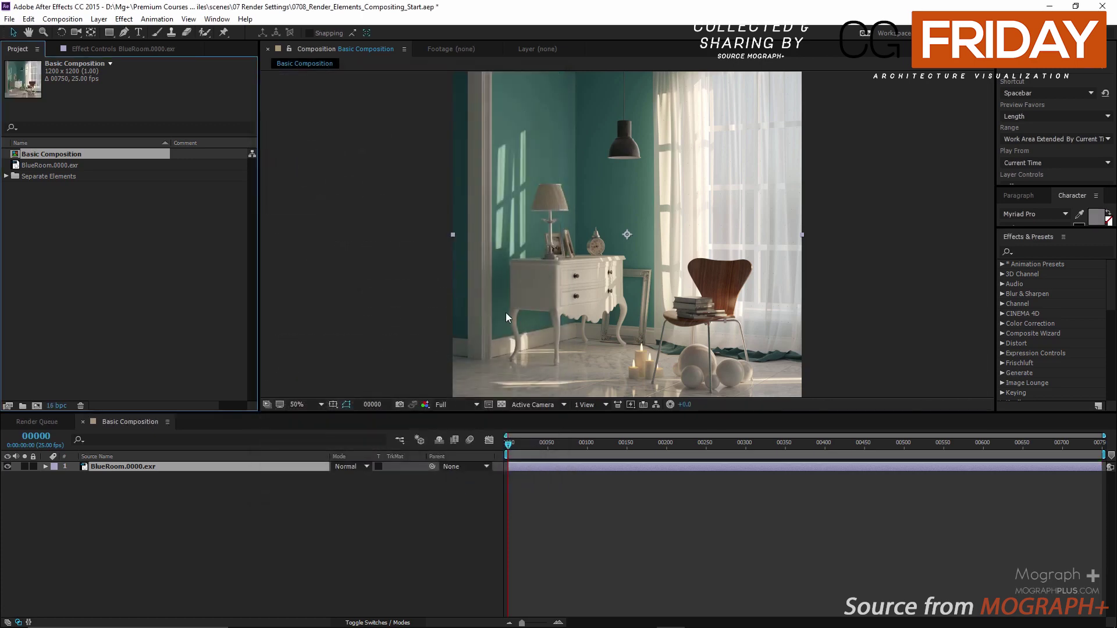
- Enlarge the composition view slightly and apply the EXtractoR effect to the BlueRoom.0000.exr layer
drag(630, 412, 629, 424)
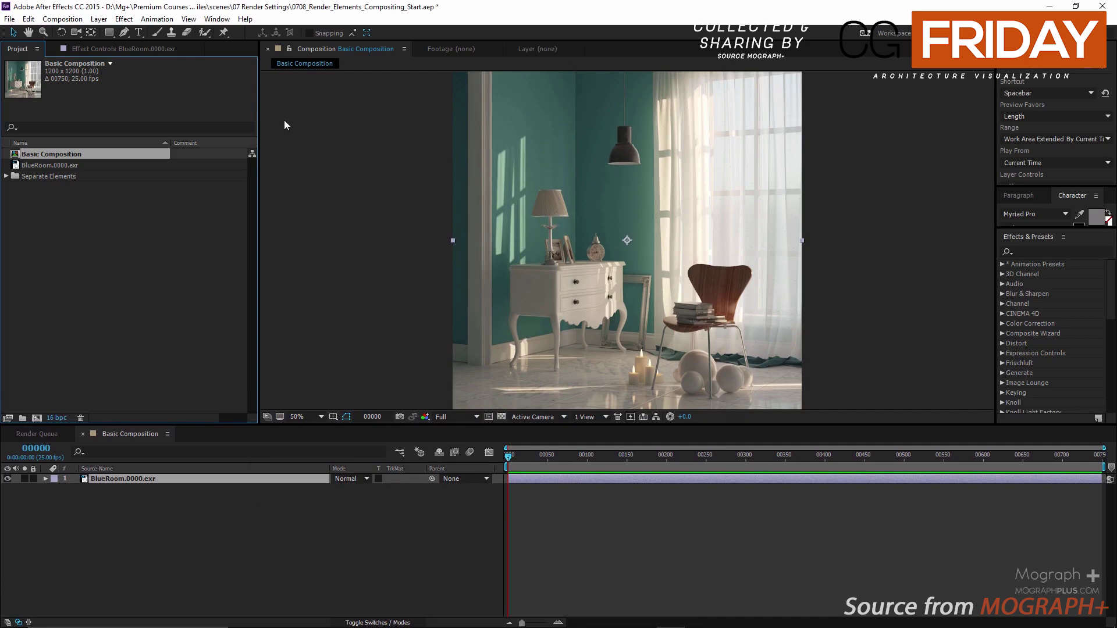
click(1049, 252)
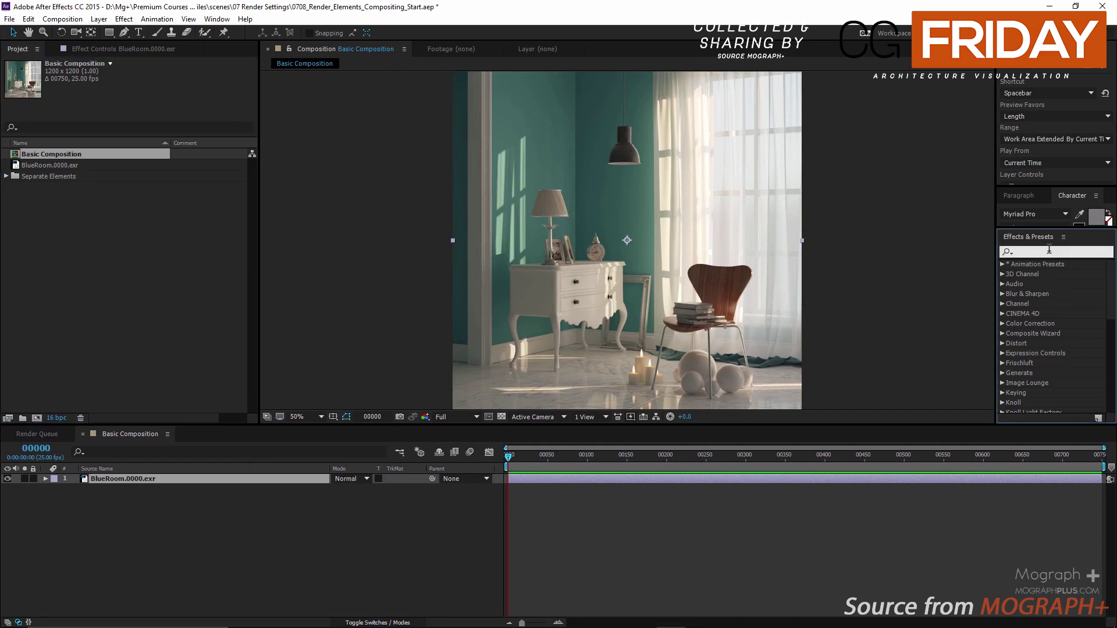
text(extrac)
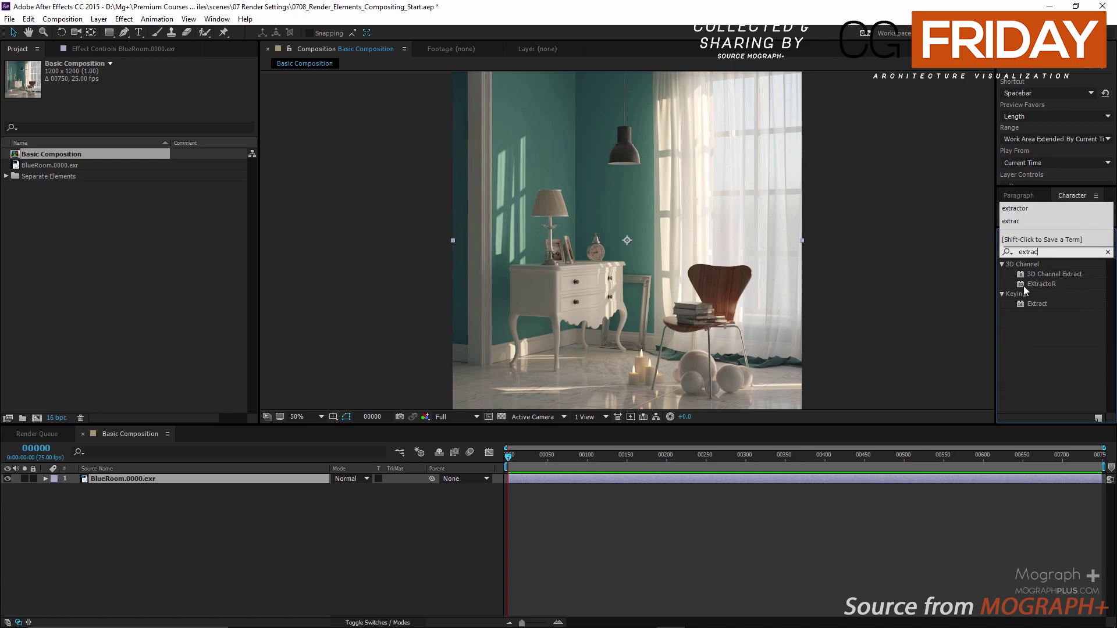
drag(1023, 286, 180, 487)
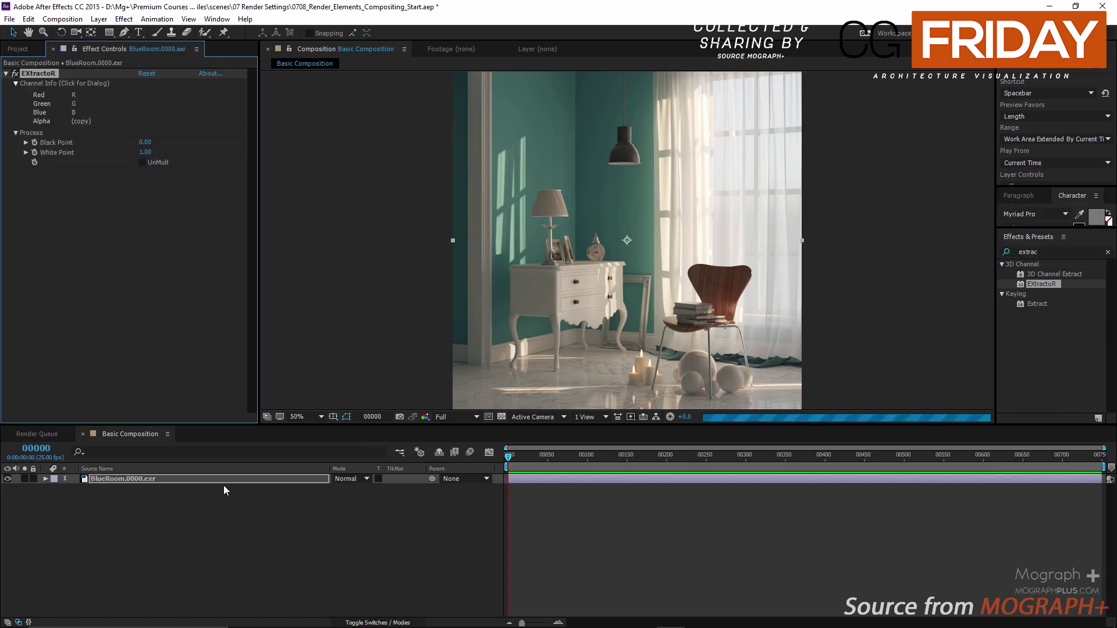
- Set EXtractoR to extract the VRayLighting layer and inspect the resulting image enlarged
click(175, 95)
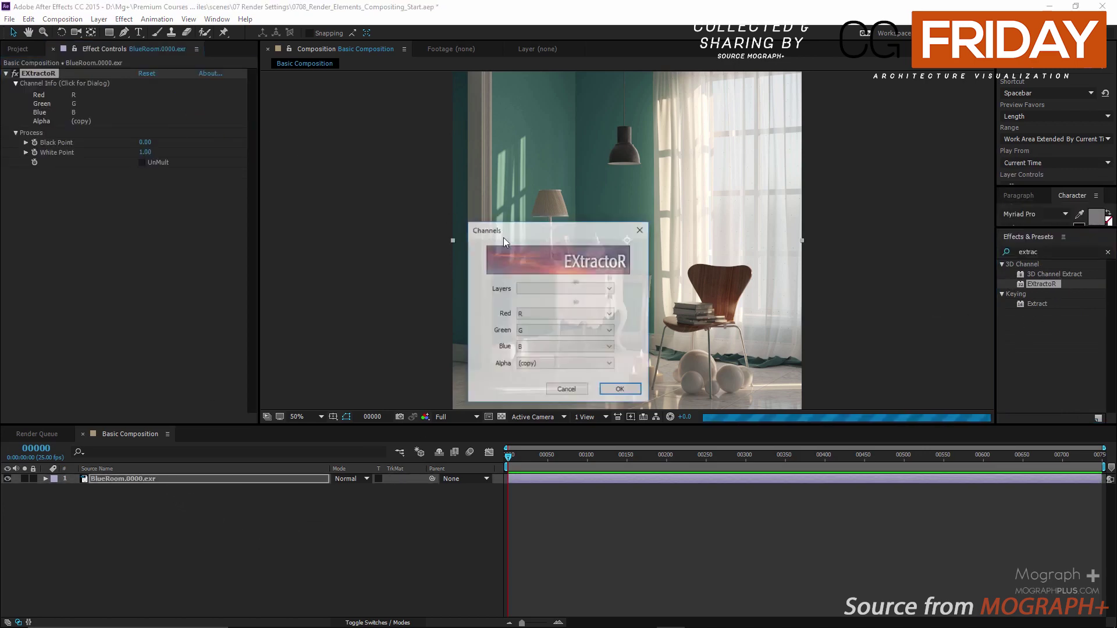
click(567, 288)
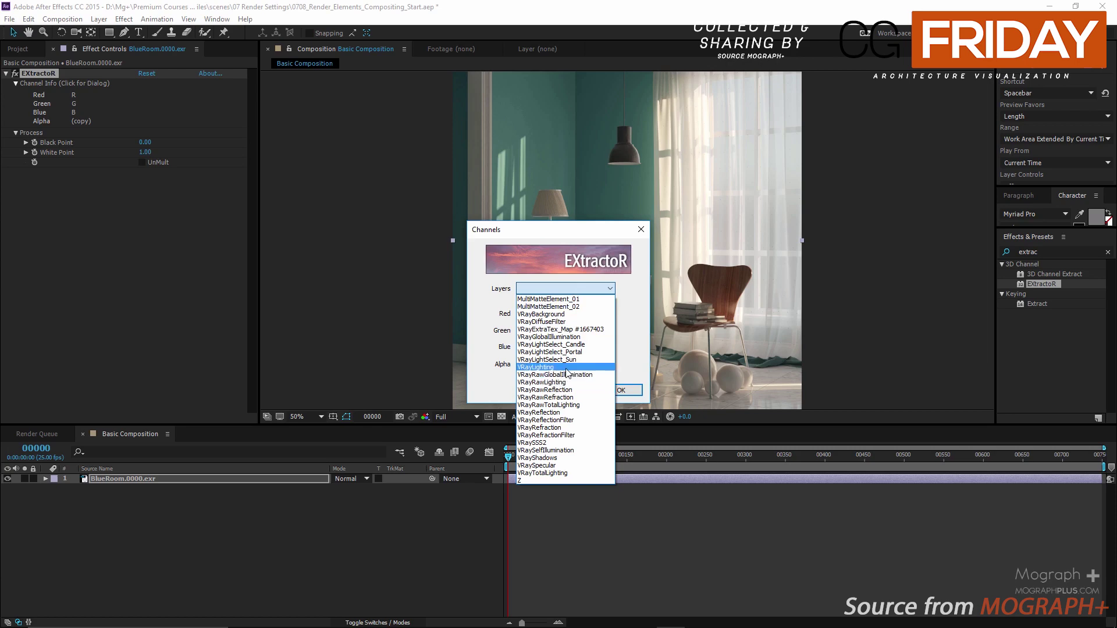
click(566, 369)
click(622, 390)
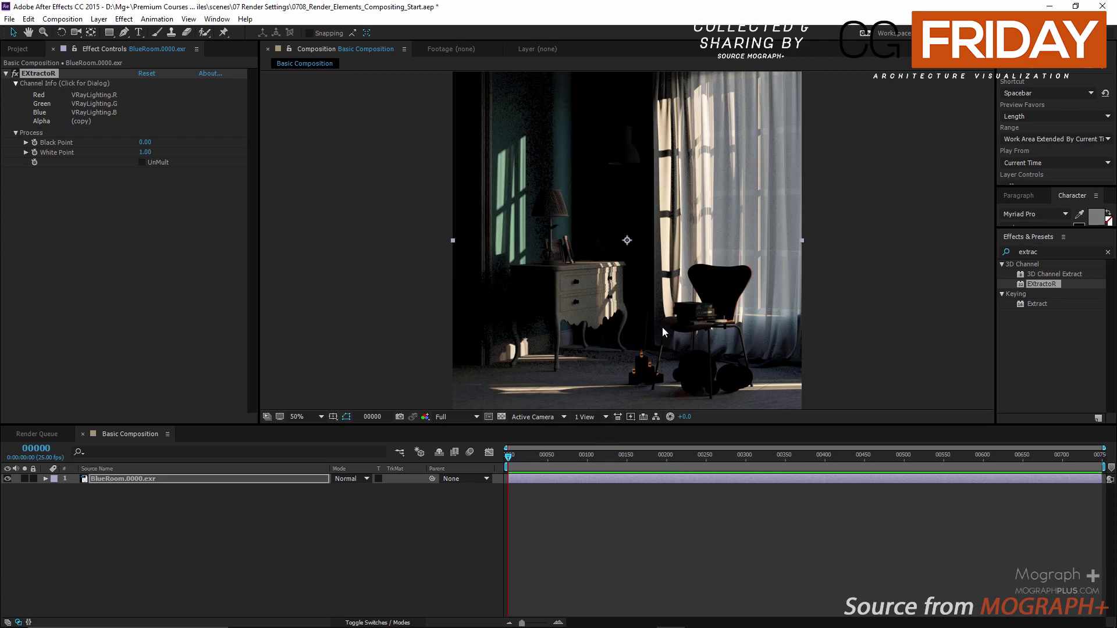
key(grave)
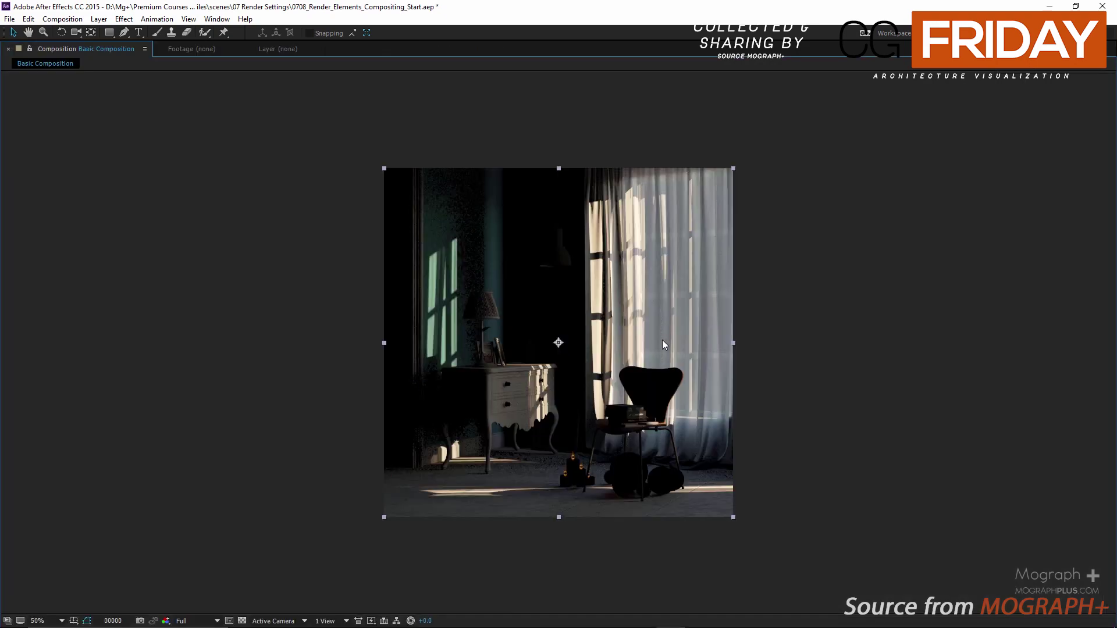
key(grave)
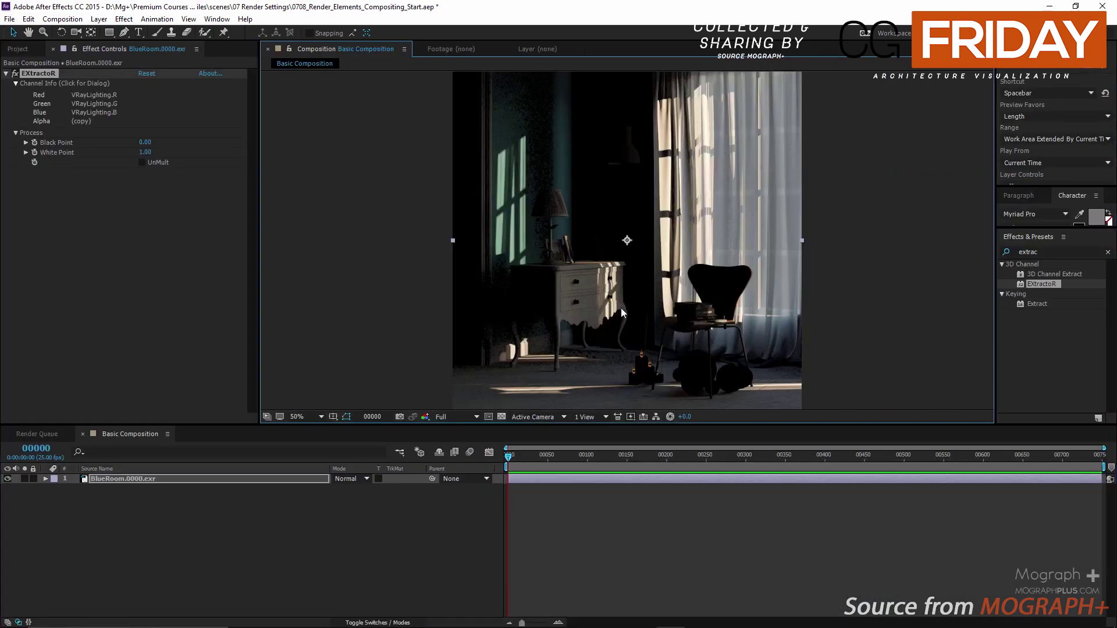
- Rename the BlueRoom.0000.exr layer in Basic Composition as Lighting
click(193, 478)
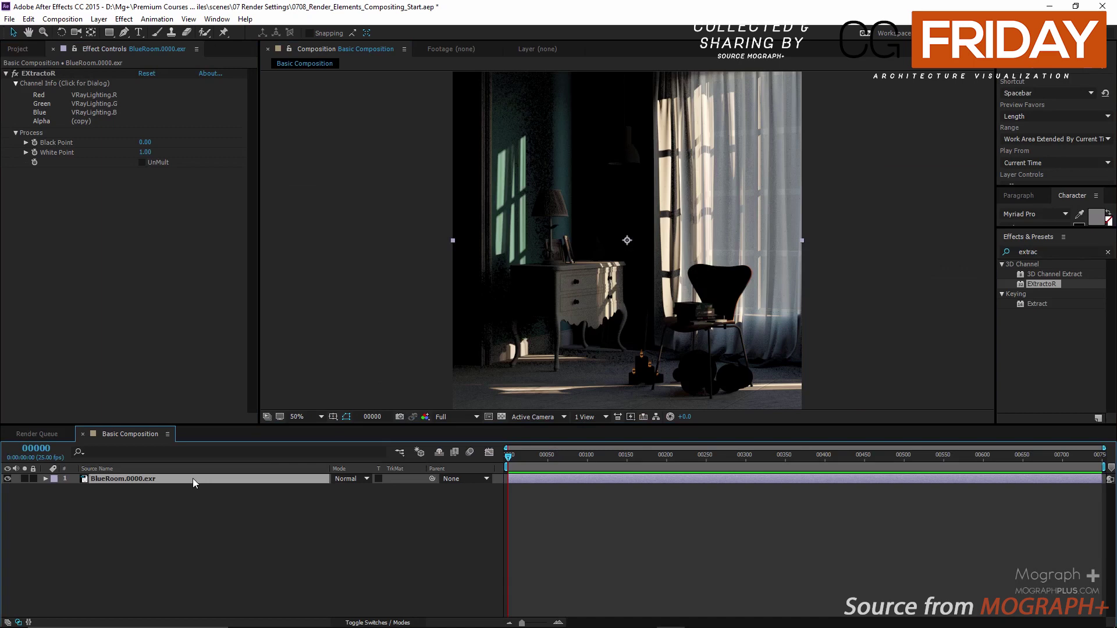
key(Return)
text(Lighting)
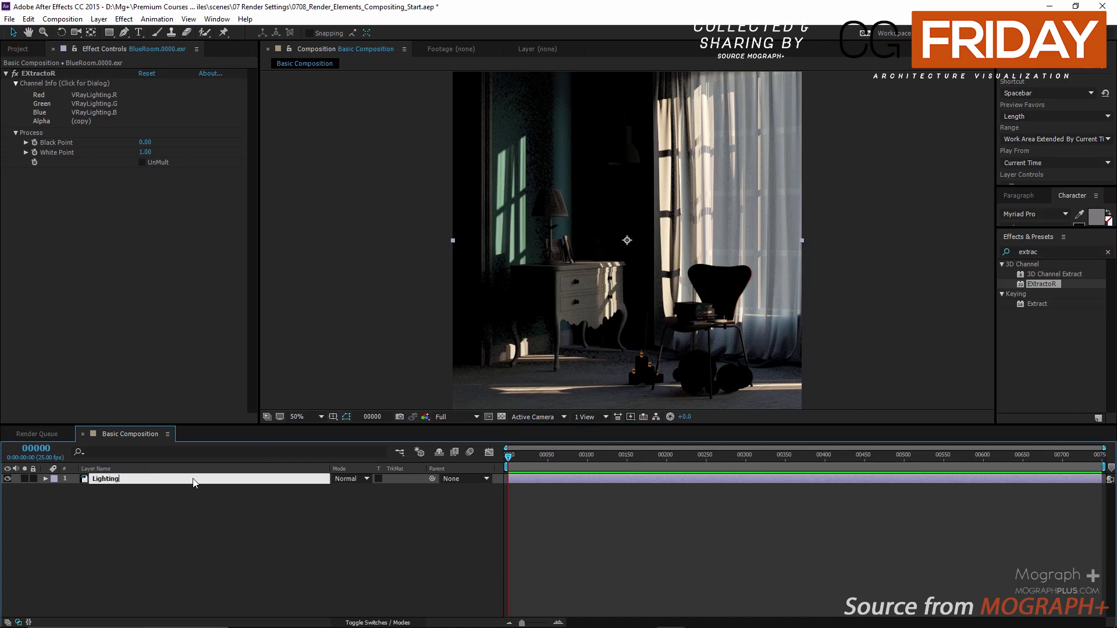
key(Return)
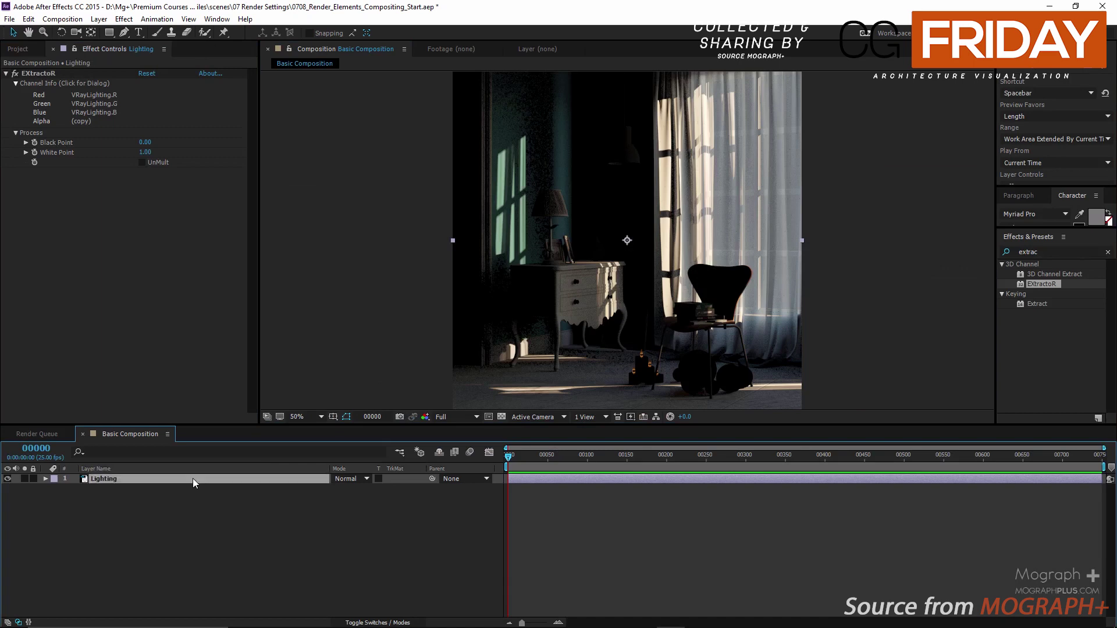
click(172, 495)
click(163, 477)
key(Return)
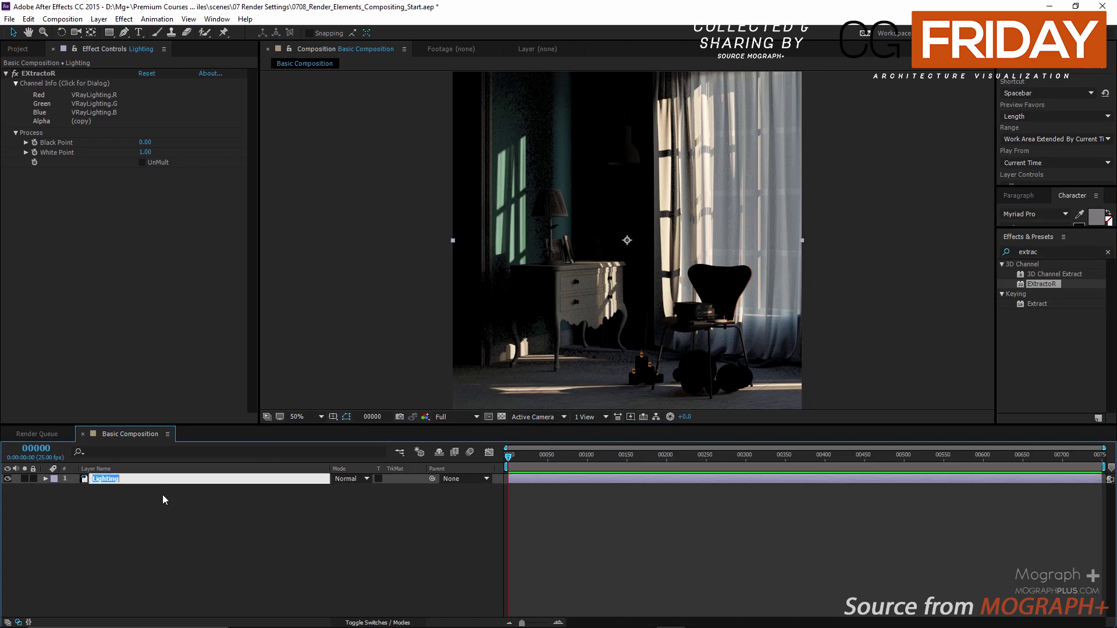
key(Return)
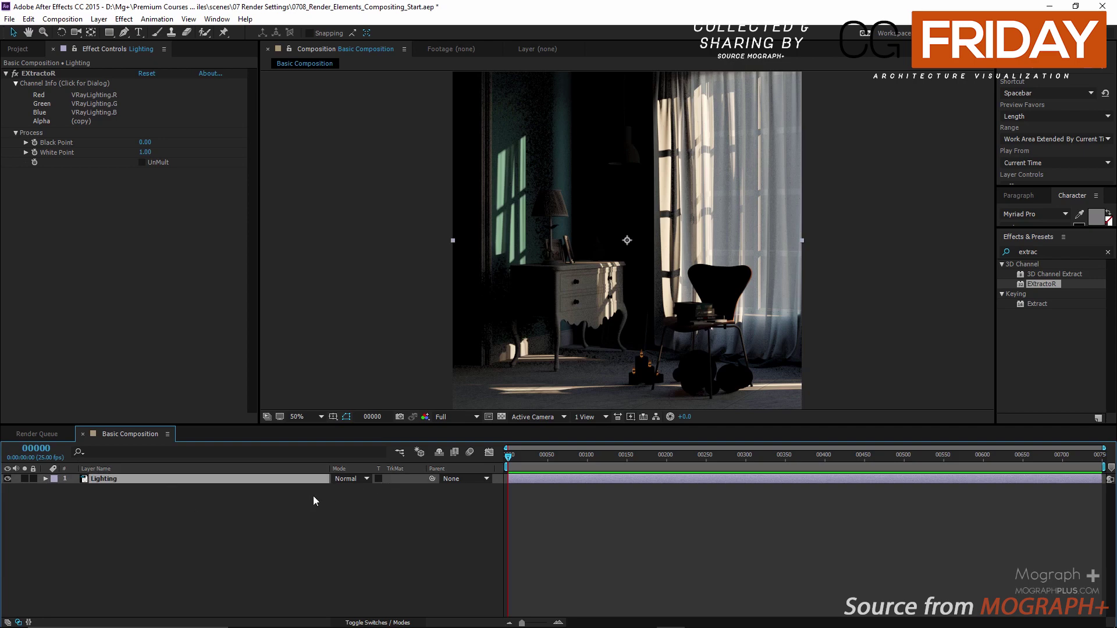
- Duplicate the Lighting layer in Basic Composition
click(291, 496)
click(152, 475)
key(ctrl+d)
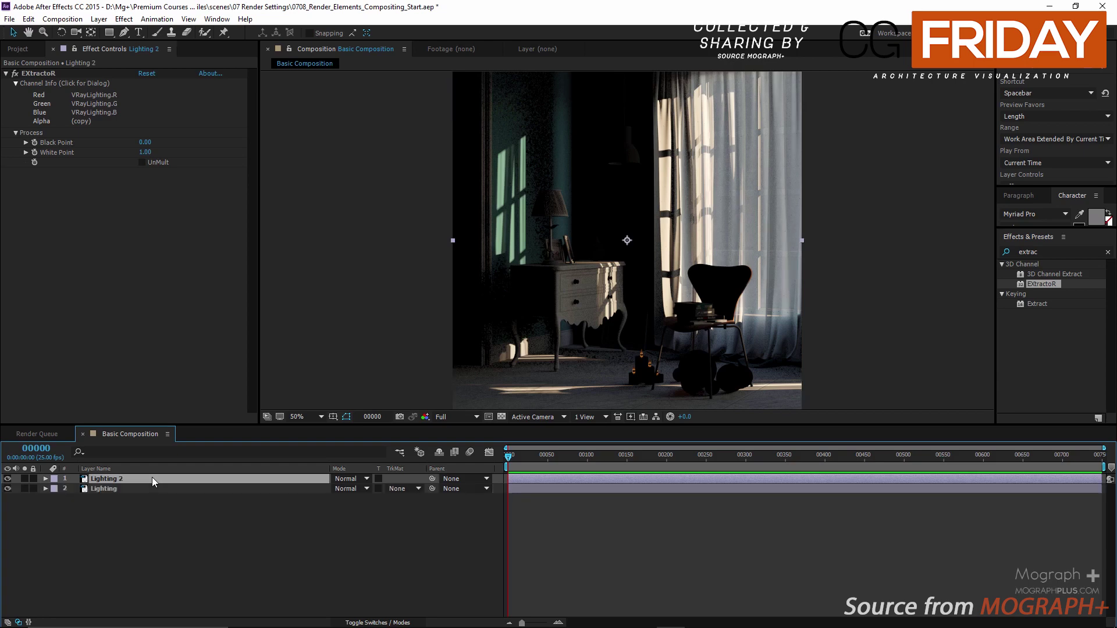
- Rename the duplicated Lighting 2 layer in Basic Composition as GI
key(Return)
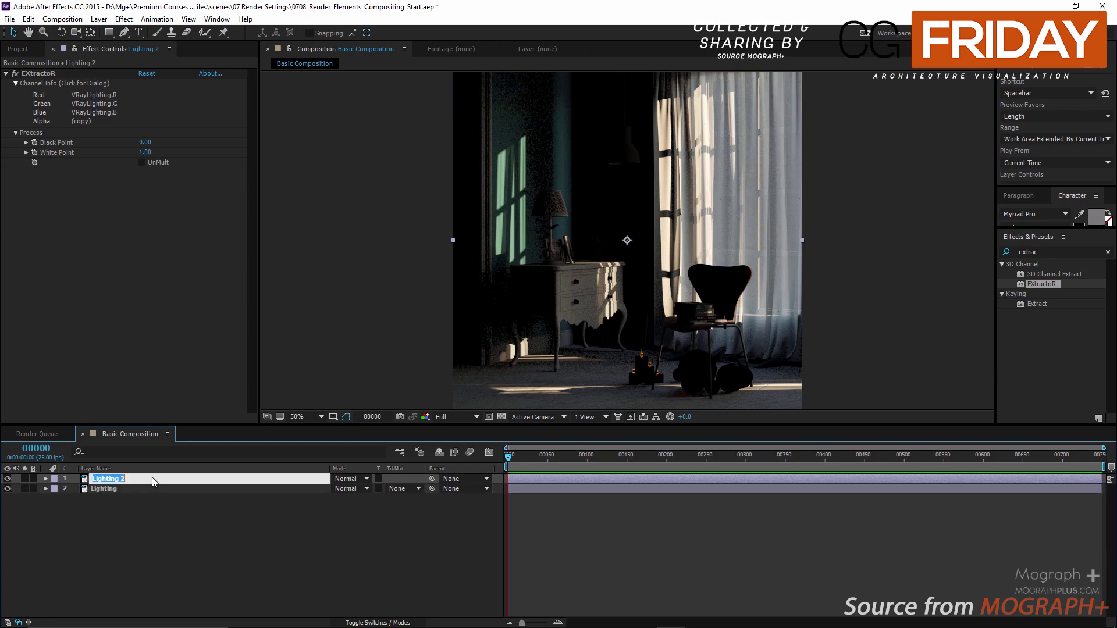
text(GI)
key(Return)
- Set the GI layer's EXtractoR effect to extract VRayGlobalIllumination and re-enable refreshing of the composition view
click(175, 112)
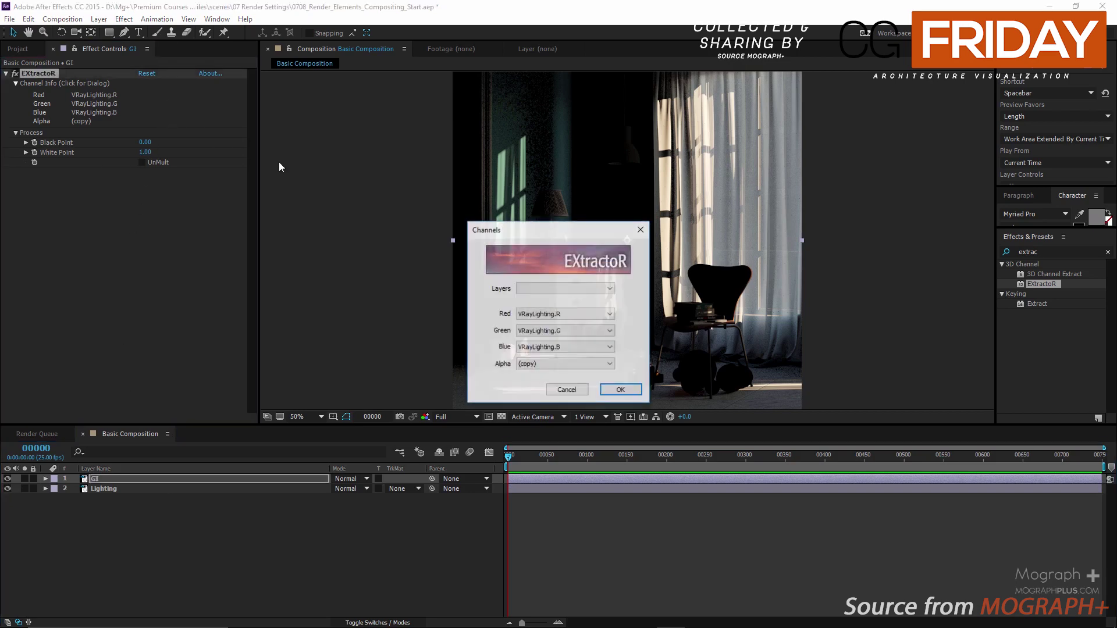
click(542, 289)
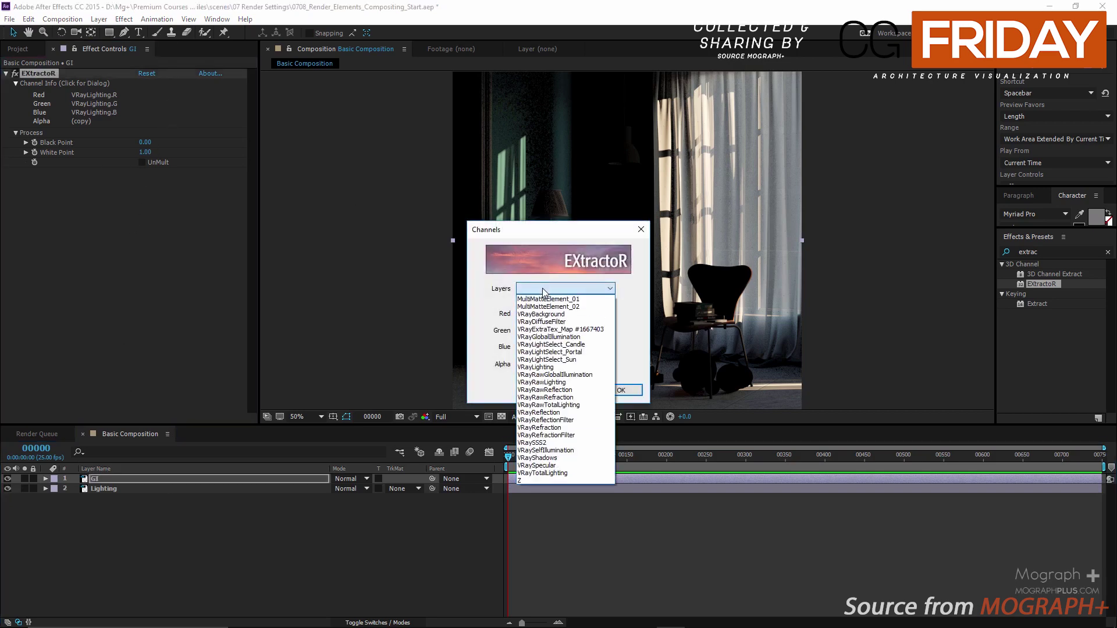
click(567, 337)
click(618, 388)
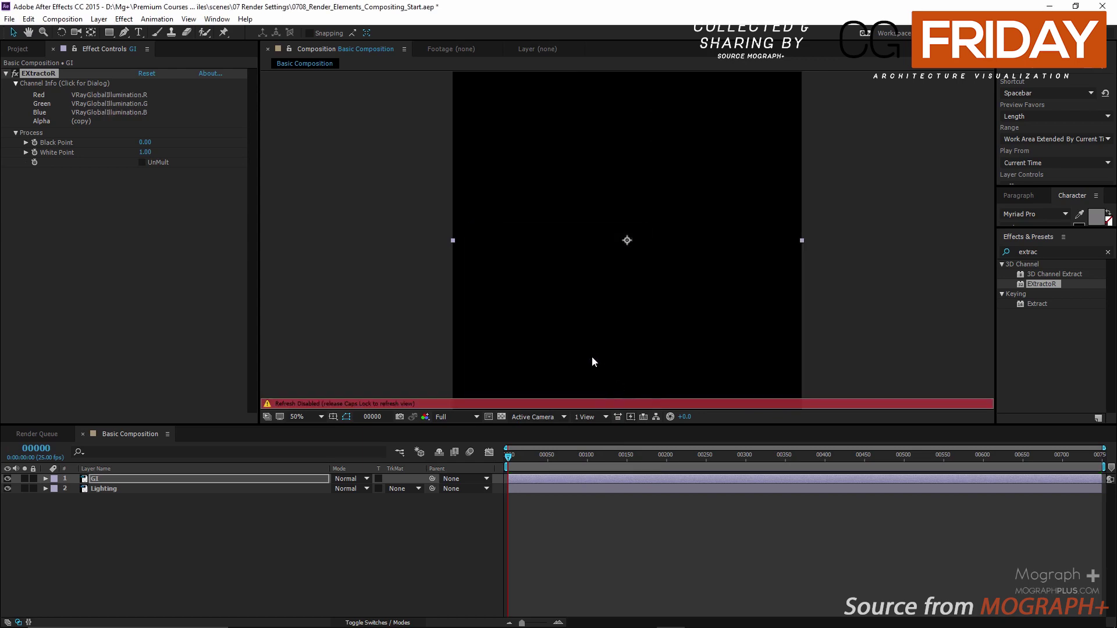
key(Caps_Lock)
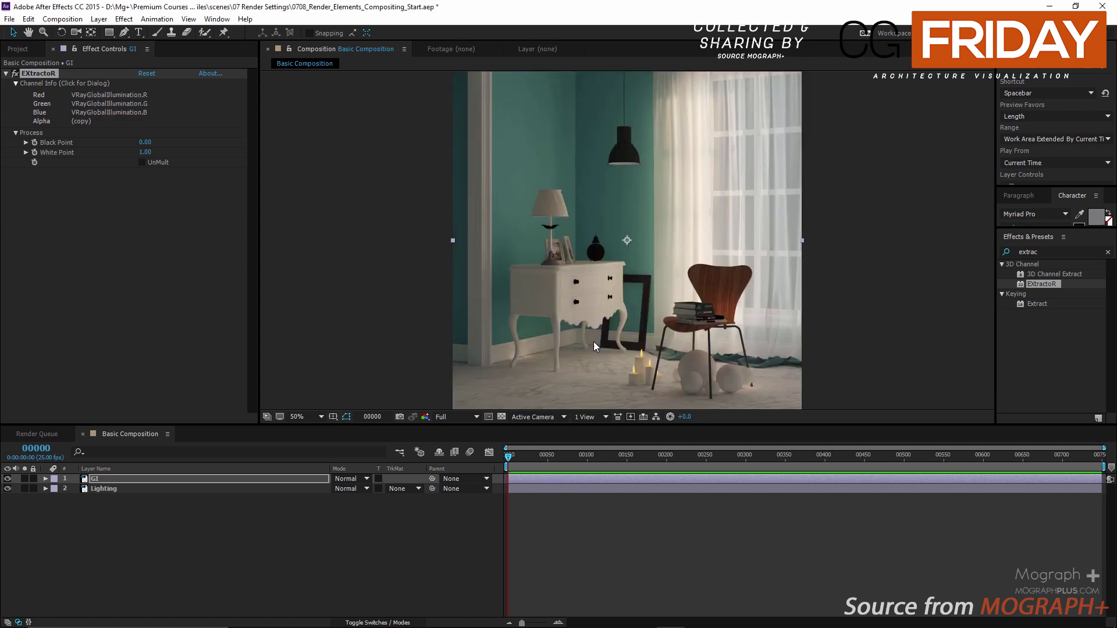
- Set the blending mode of the GI and Lighting layers to Screen, comparing the image with GI hidden and shown
click(355, 480)
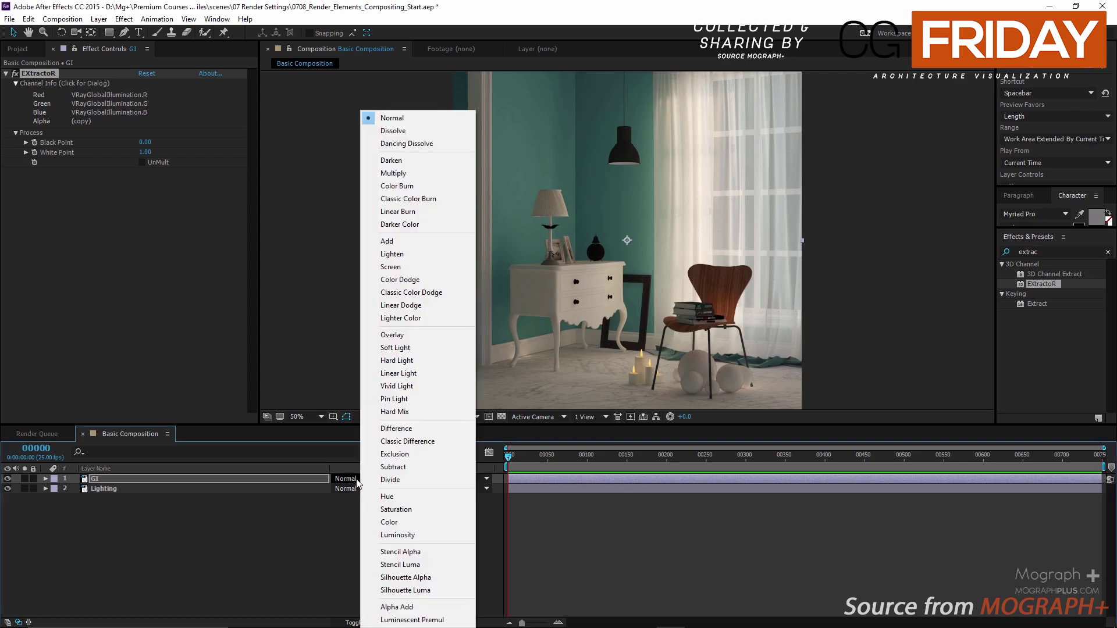
click(418, 267)
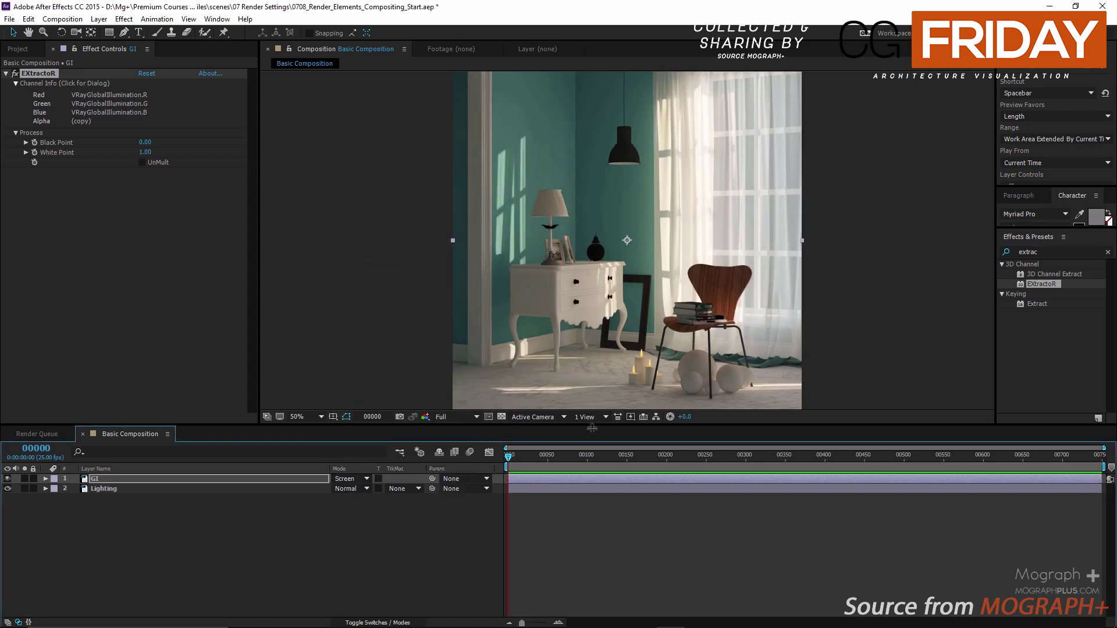
drag(593, 426, 593, 448)
click(7, 501)
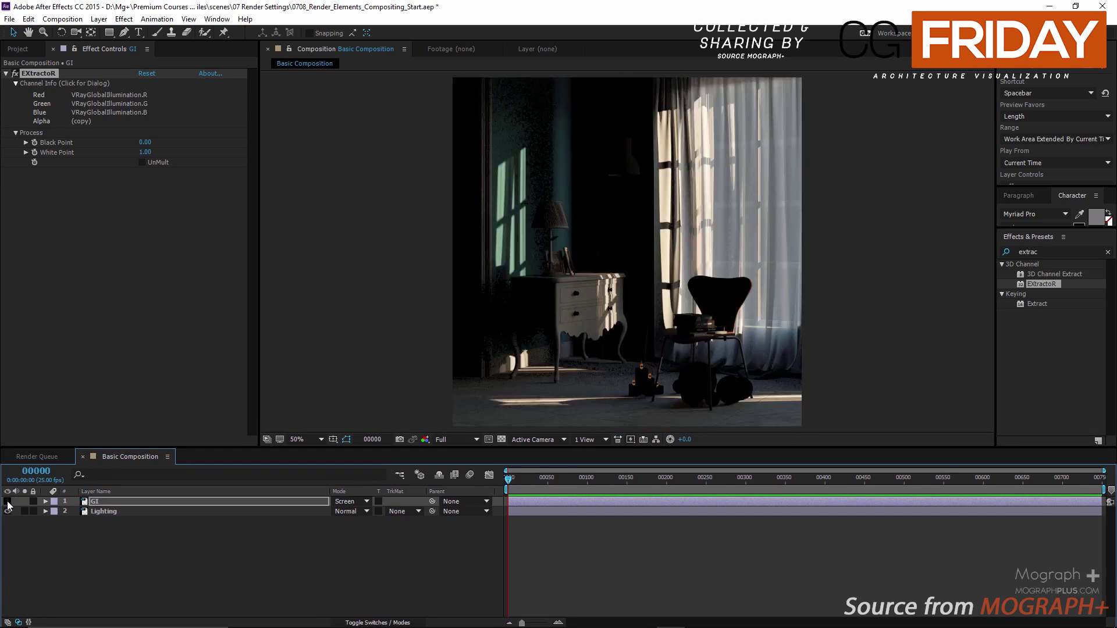
click(7, 502)
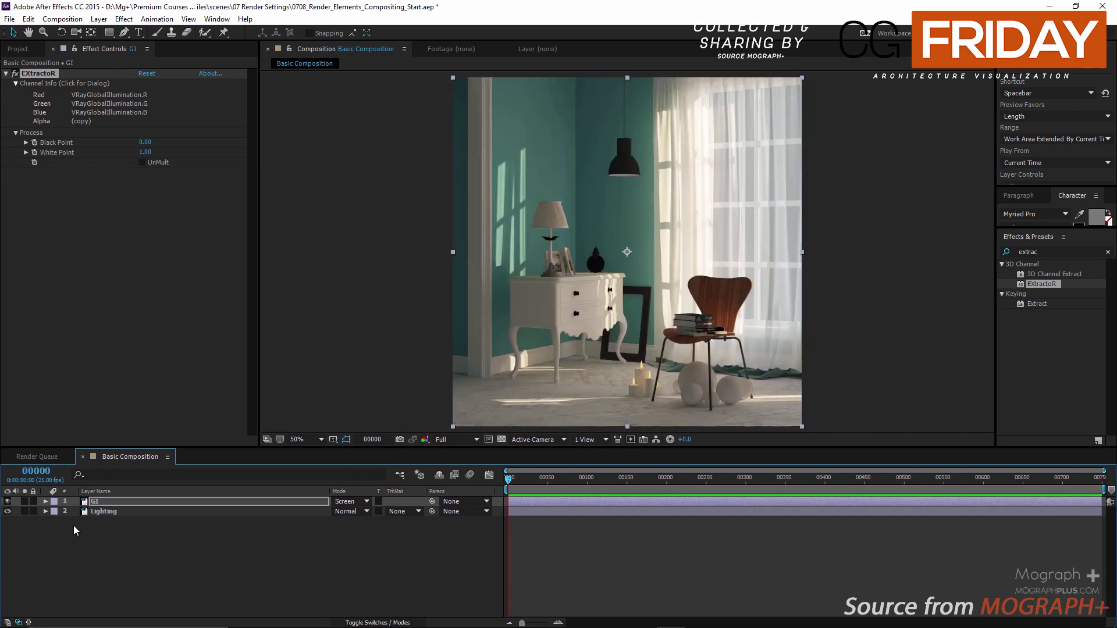
click(347, 511)
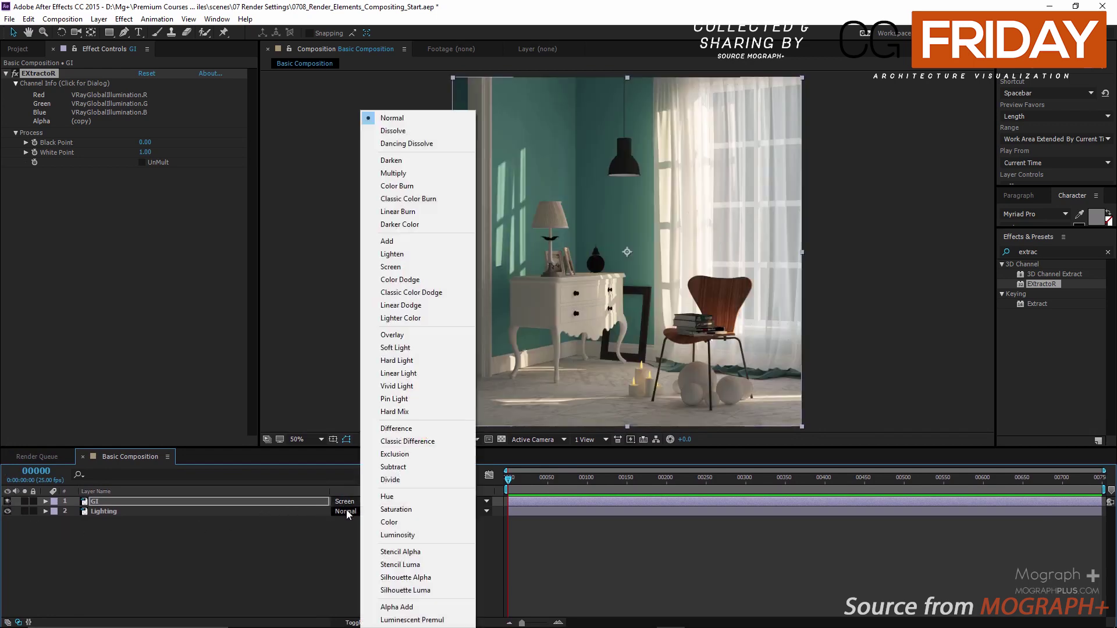
click(414, 267)
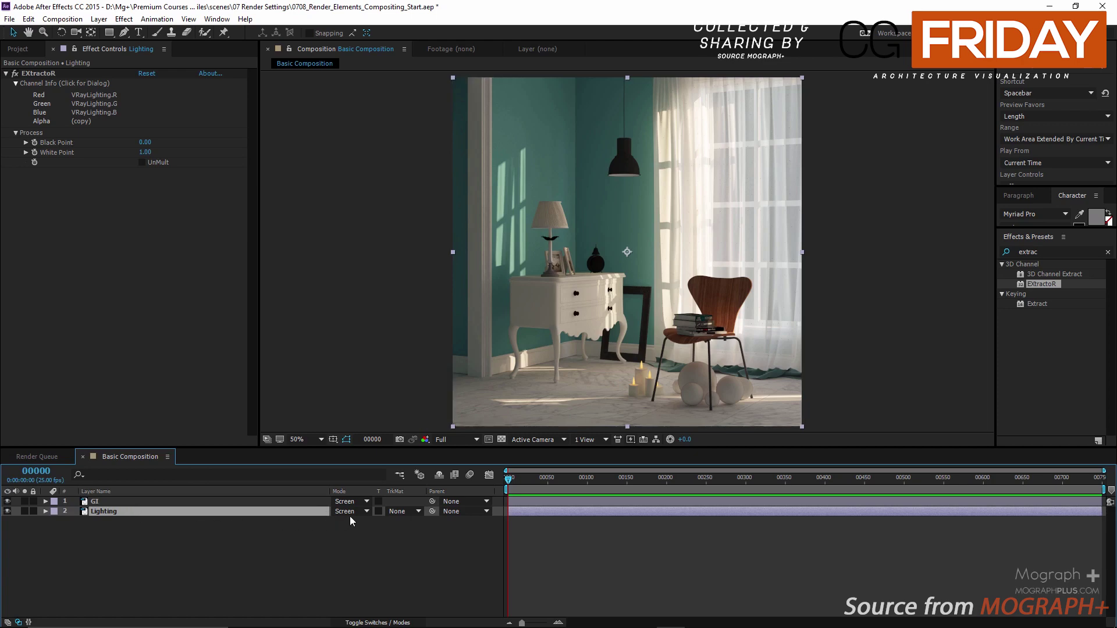
- Duplicate the GI layer in Basic Composition and rename the copy as Reflection
click(97, 503)
key(ctrl+d)
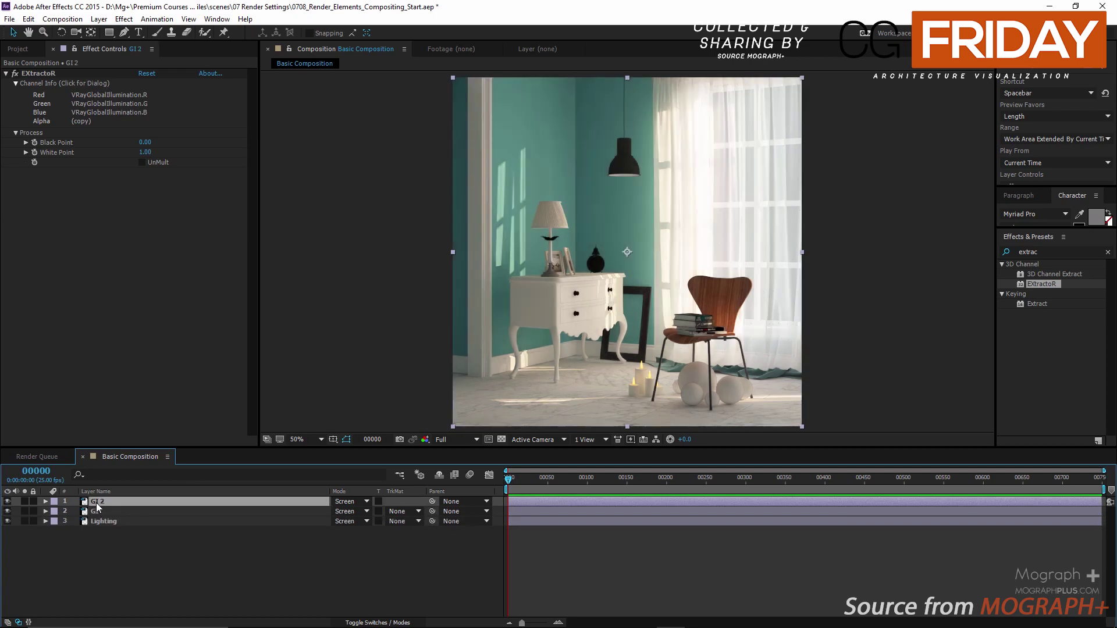
key(Return)
text(R)
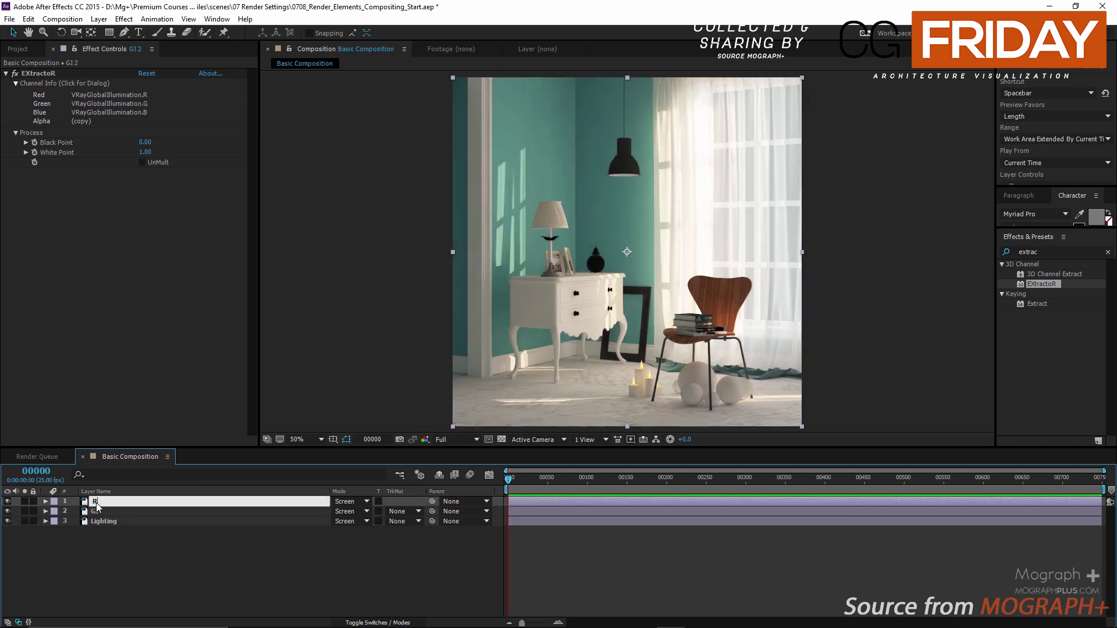
text(eflection)
key(Return)
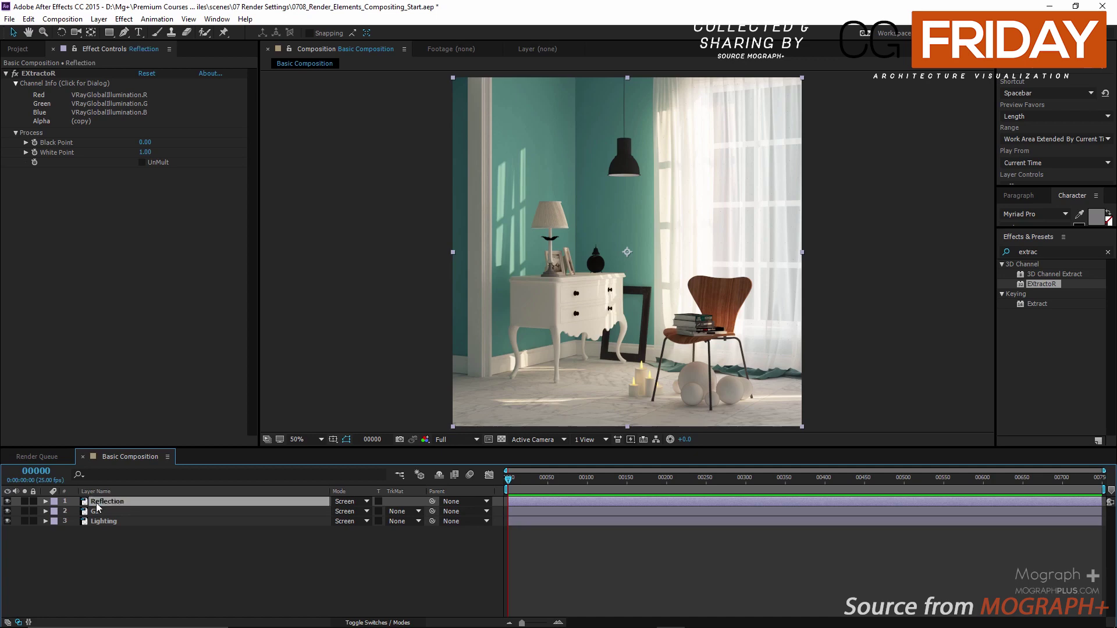
- Set the Reflection layer's EXtractoR effect to extract VRayReflection and inspect the composited image up close
click(208, 98)
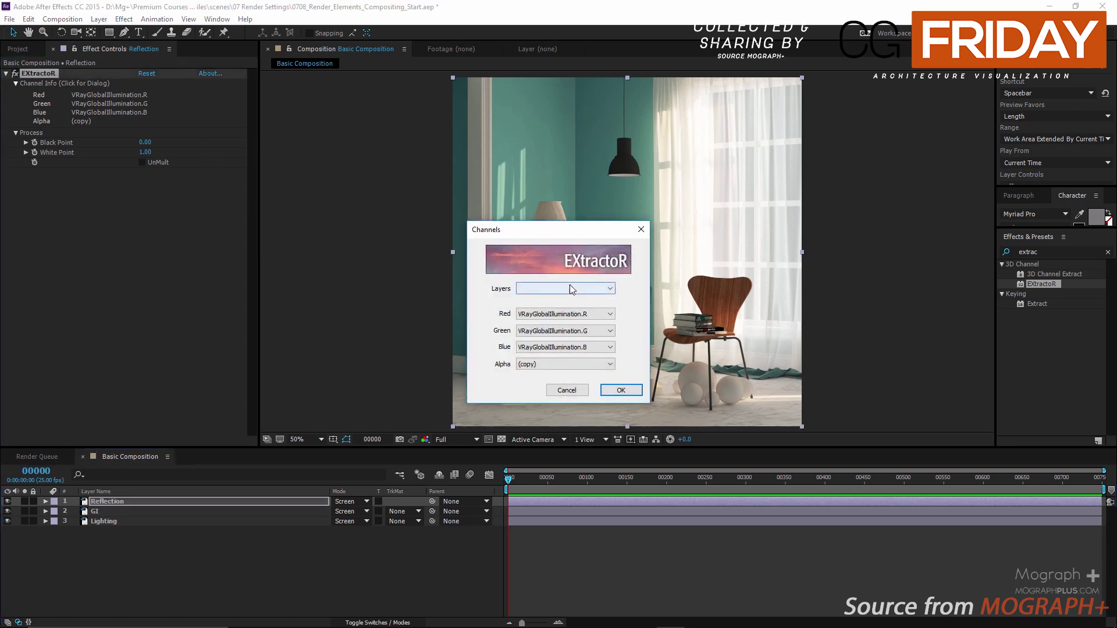
click(570, 289)
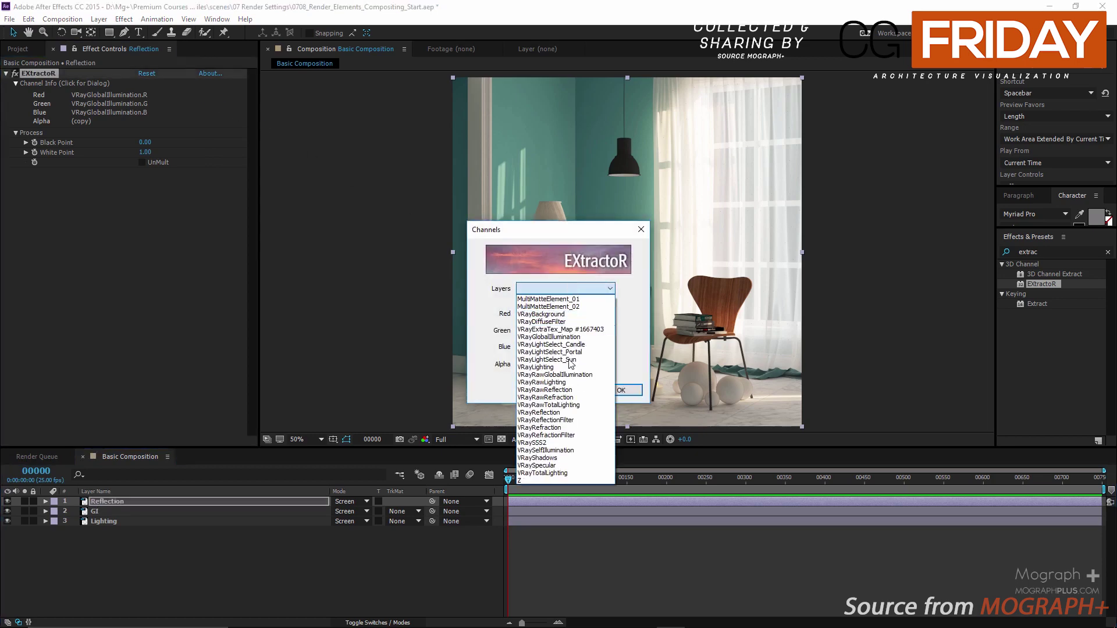
click(574, 413)
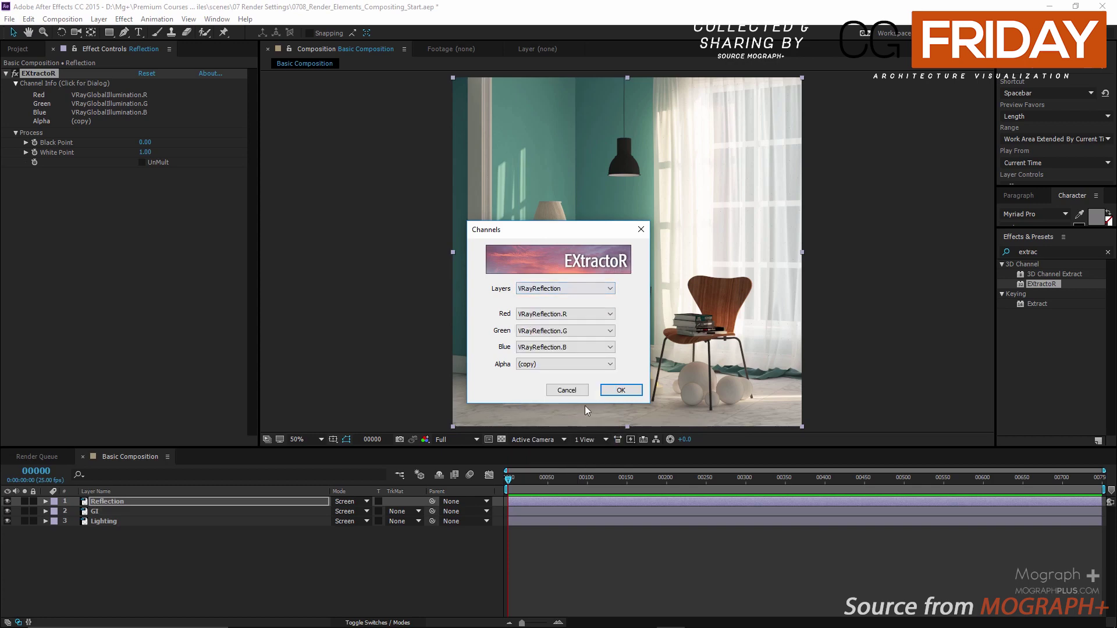
click(617, 391)
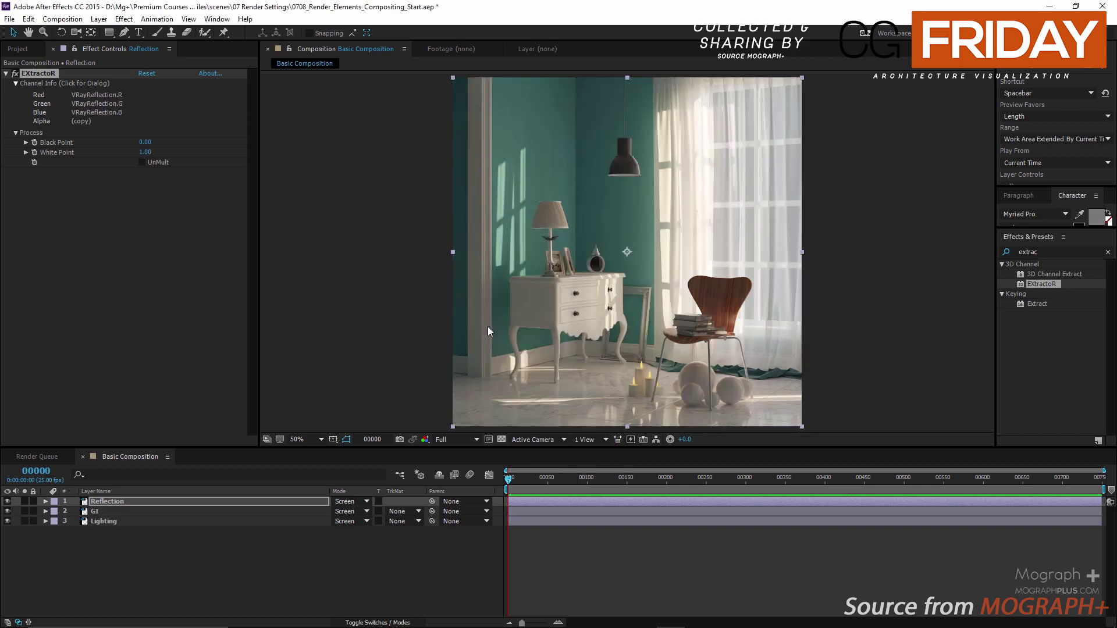
scroll(570, 384, up, 4)
scroll(563, 375, down, 4)
- Select the Reflection layer in Basic Composition
click(237, 550)
click(171, 500)
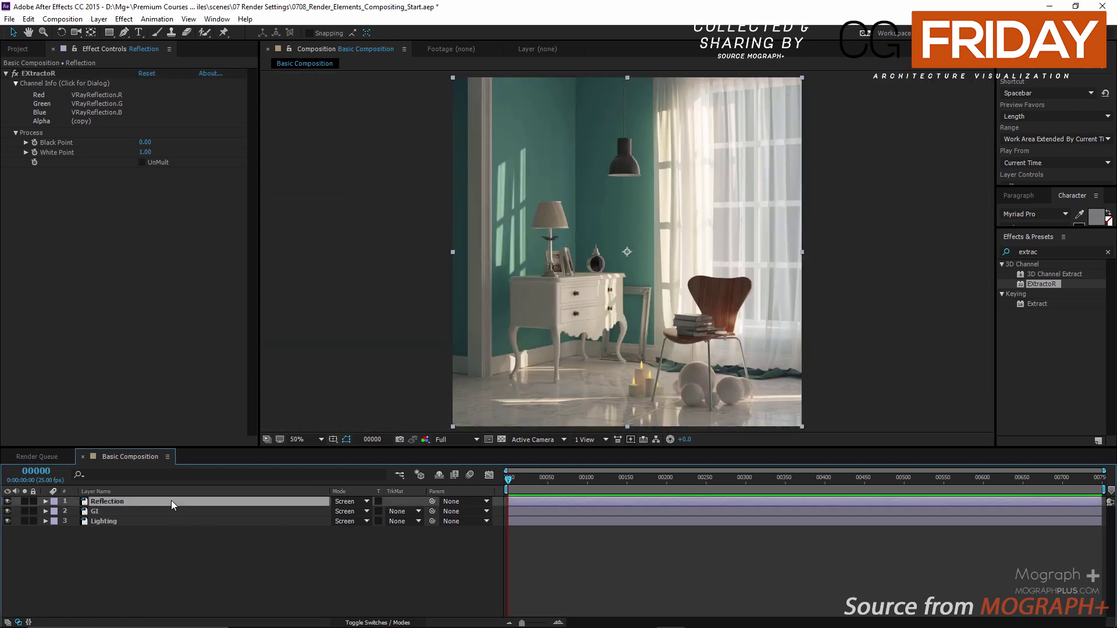
- Duplicate the Reflection layer and rename the copy "Refraction"
key(ctrl+d)
key(Return)
text(R)
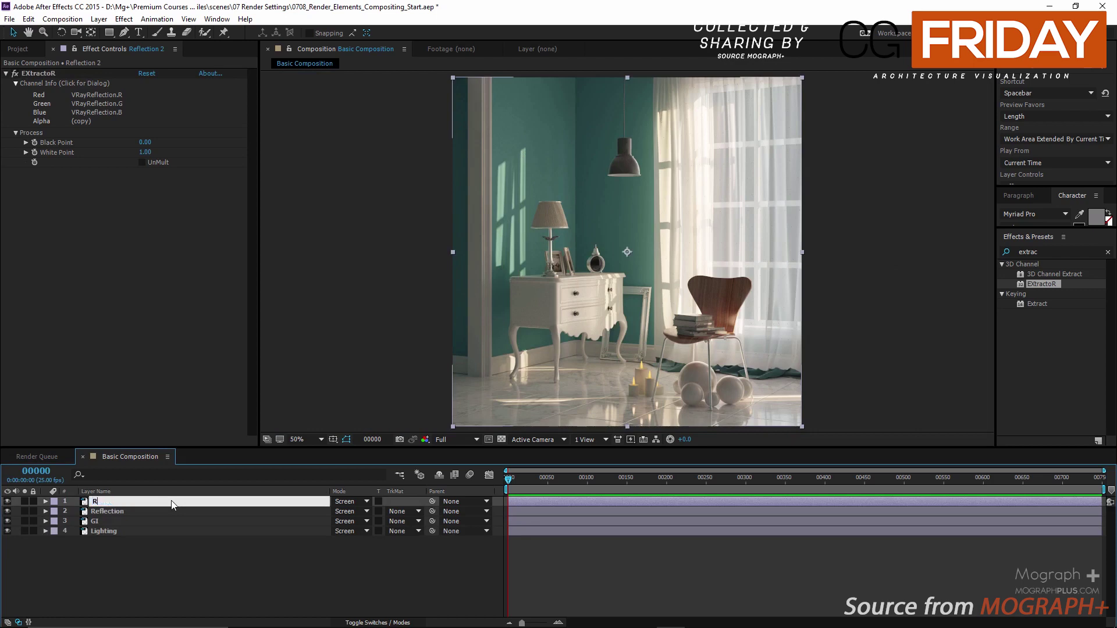
text(efraction)
key(Return)
- Set the Refraction layer's EXtractoR channels to the VRayRefraction render element
click(168, 108)
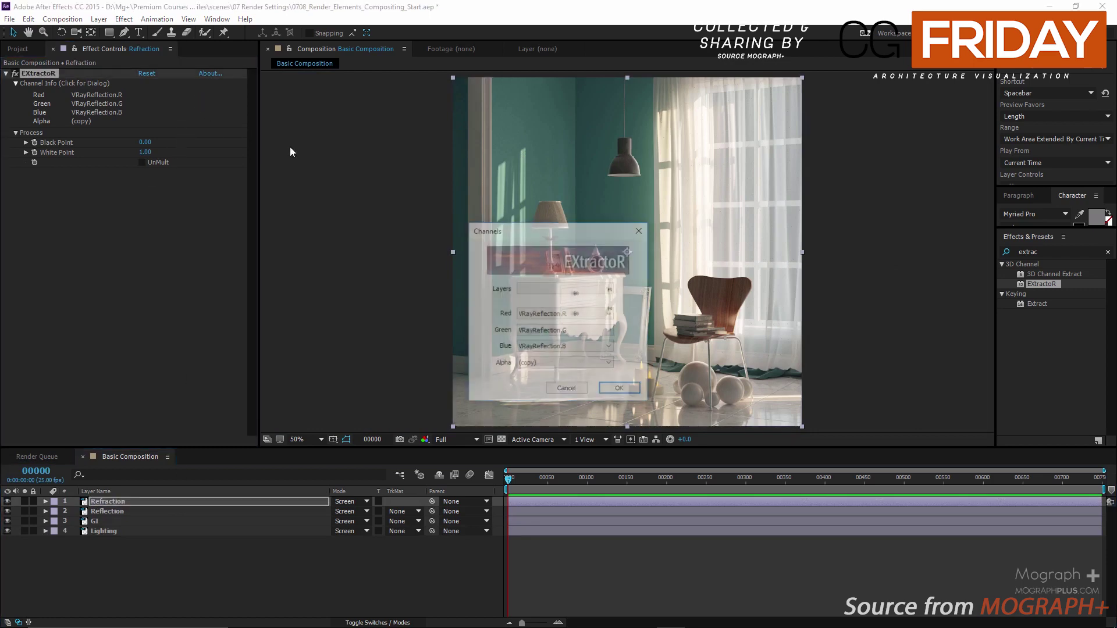
click(576, 288)
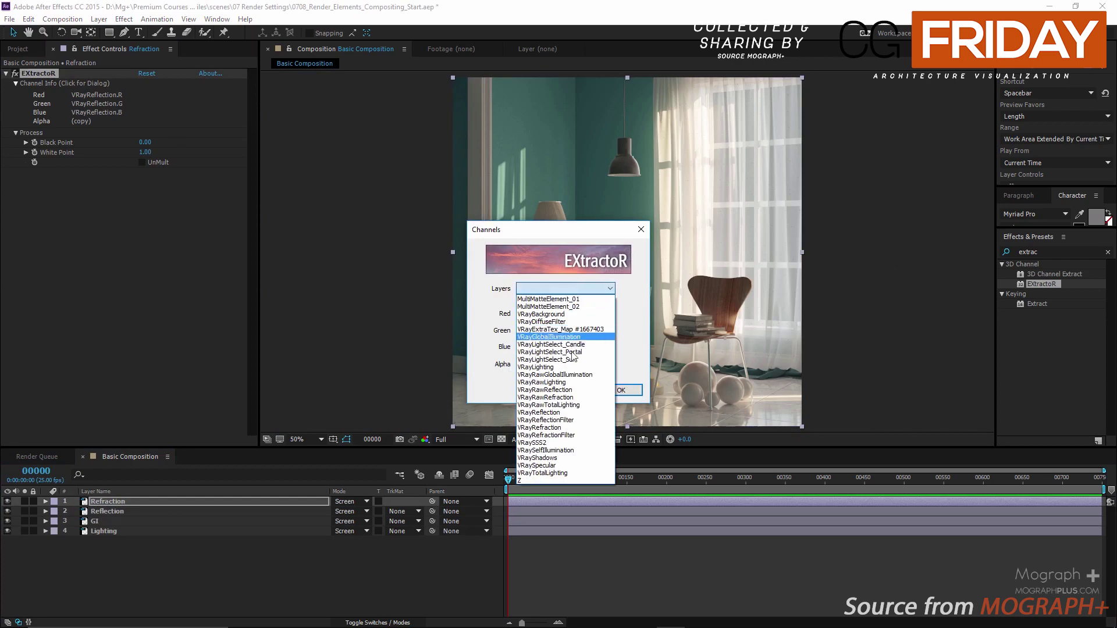
click(575, 427)
click(620, 390)
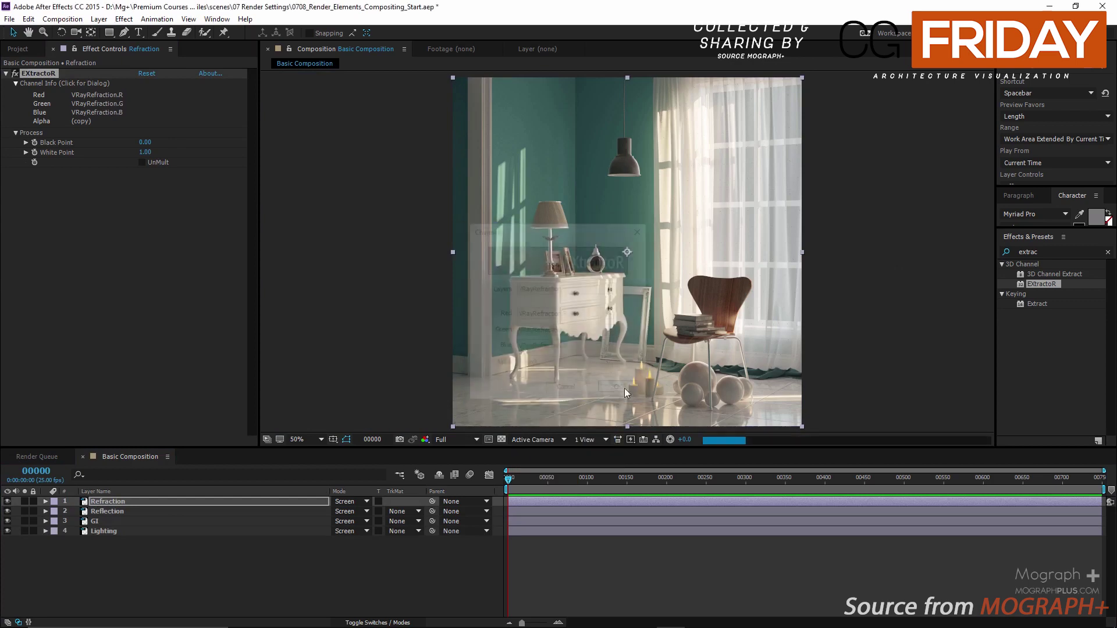
- Toggle the Refraction layer's visibility to compare its effect on the alarm clock and lamp up close
scroll(607, 274, up, 4)
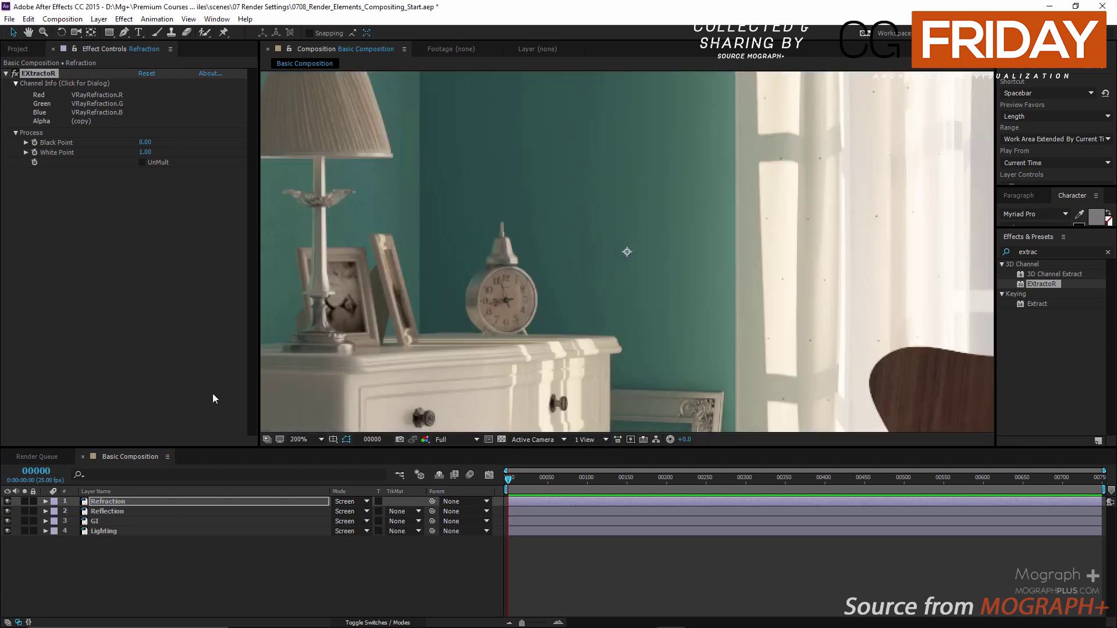
click(7, 502)
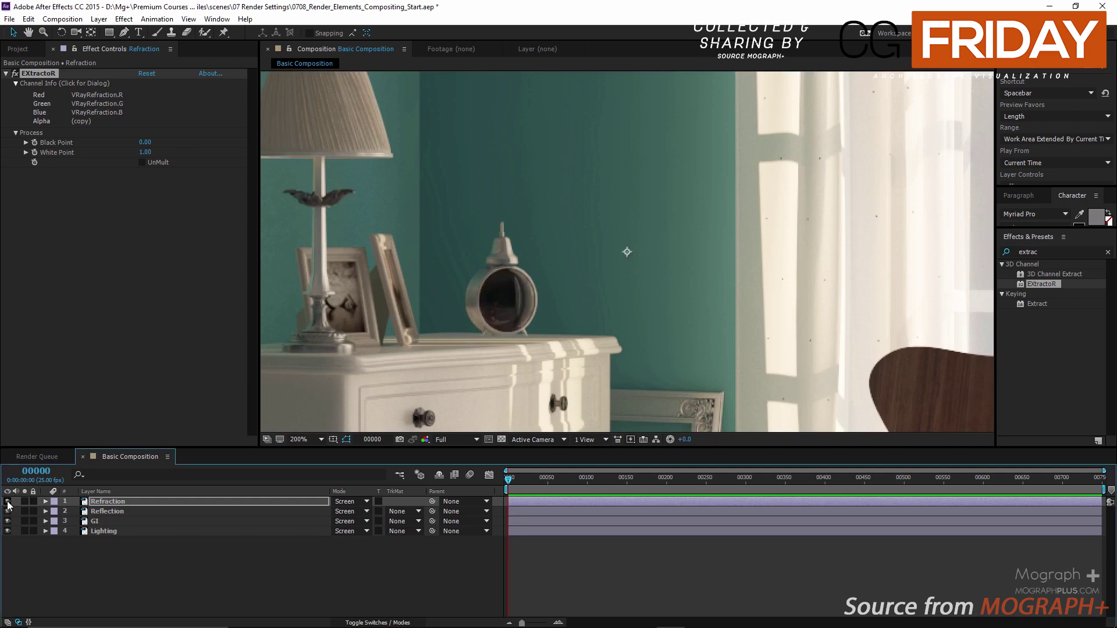
click(7, 501)
click(7, 502)
click(7, 501)
scroll(535, 325, down, 2)
scroll(536, 320, down, 2)
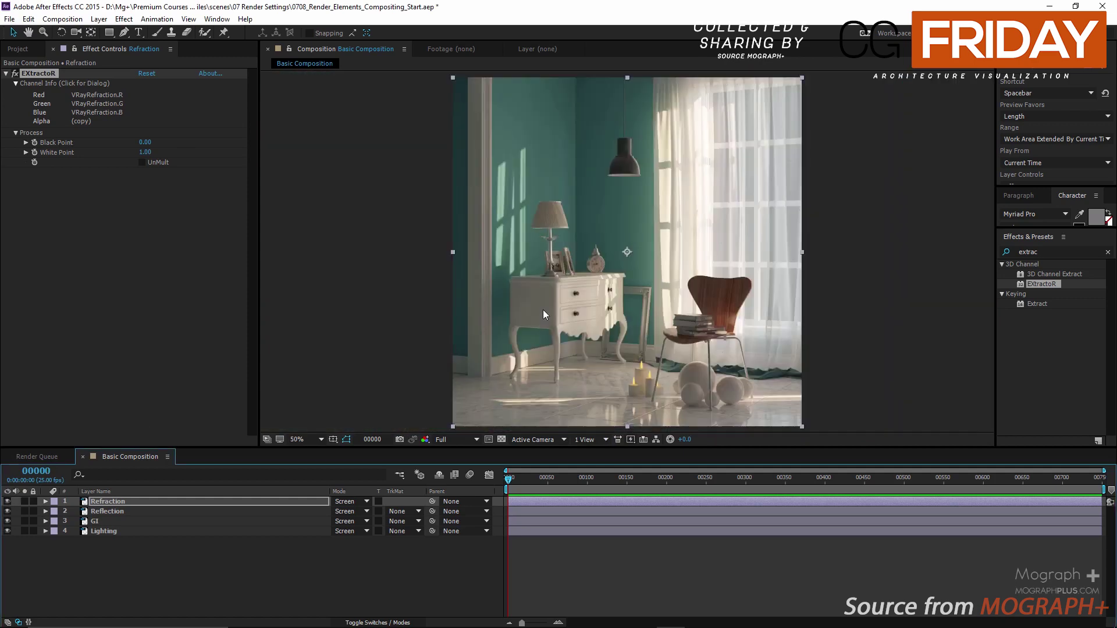
- Duplicate the Refraction layer and rename the copy "Specular"
click(140, 503)
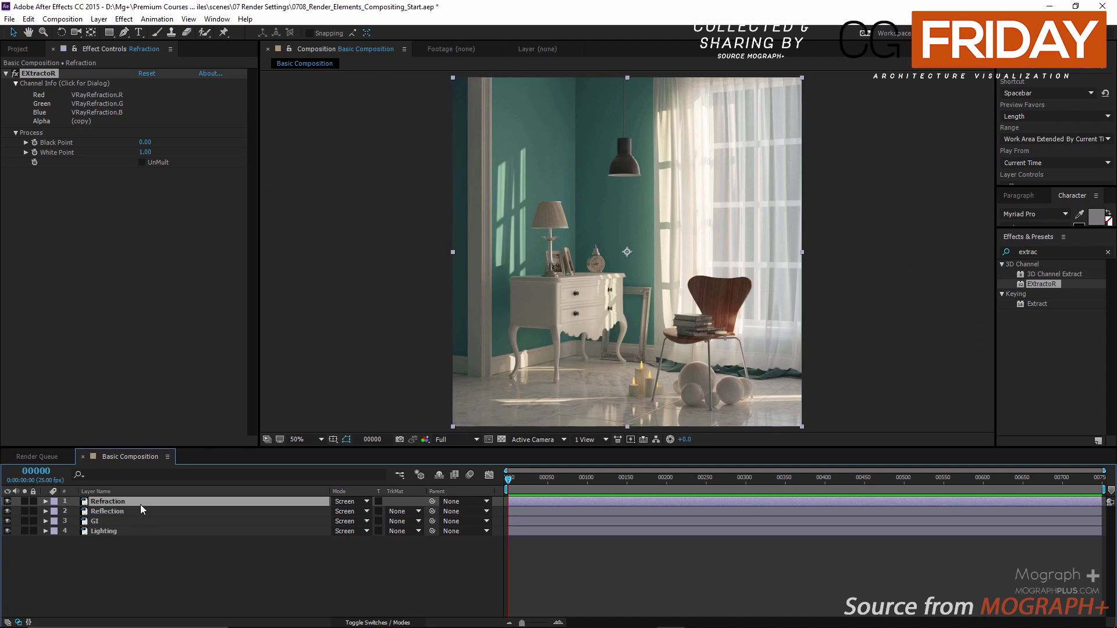
key(ctrl+d)
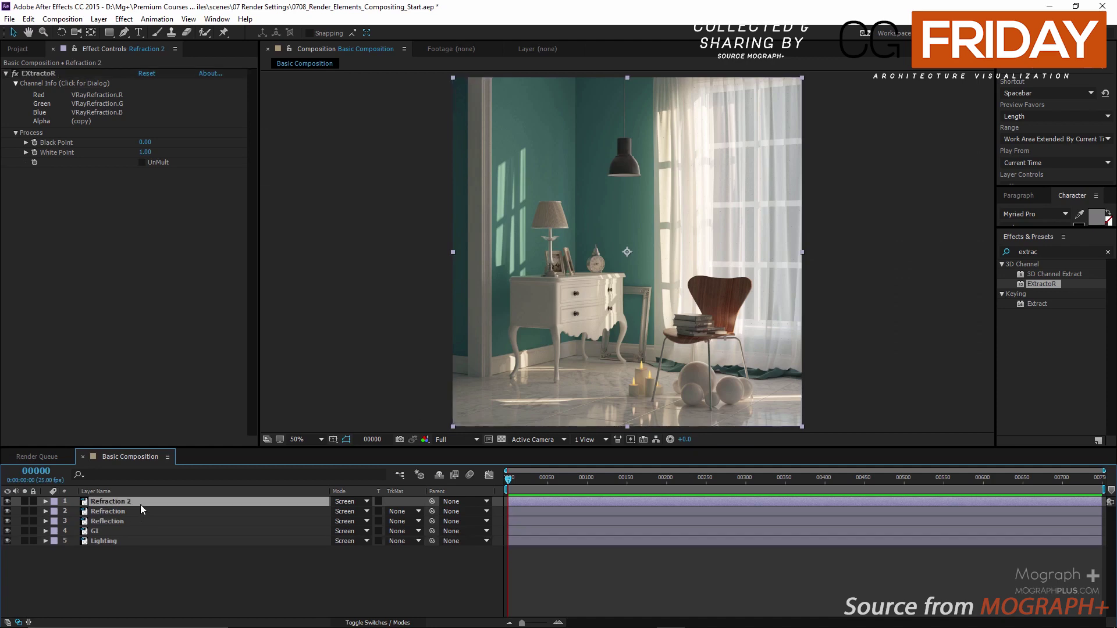
key(Return)
text(S)
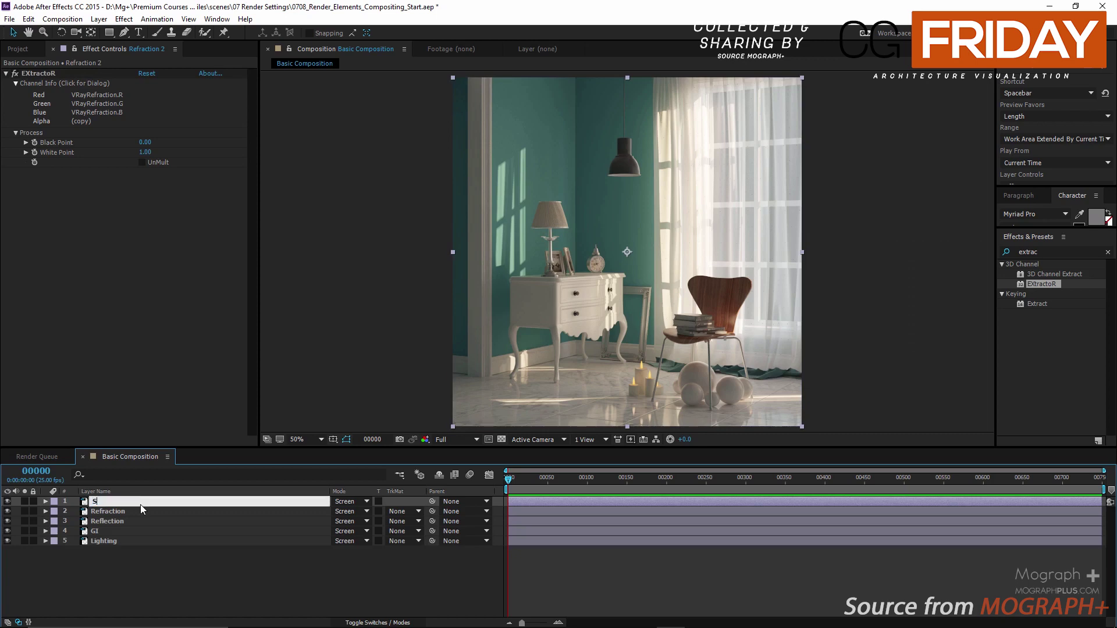
text(pecular)
key(Return)
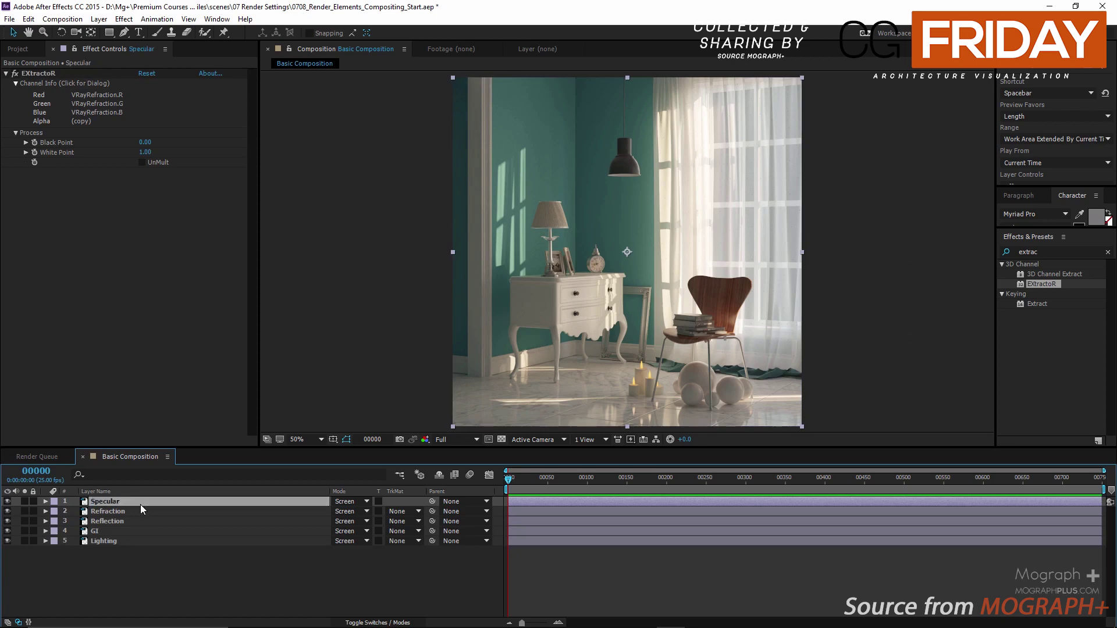
- Hide all layers and re-enable them one by one from Lighting up to Specular to review each element's contribution
click(6, 502)
drag(7, 541, 7, 511)
click(11, 541)
click(7, 531)
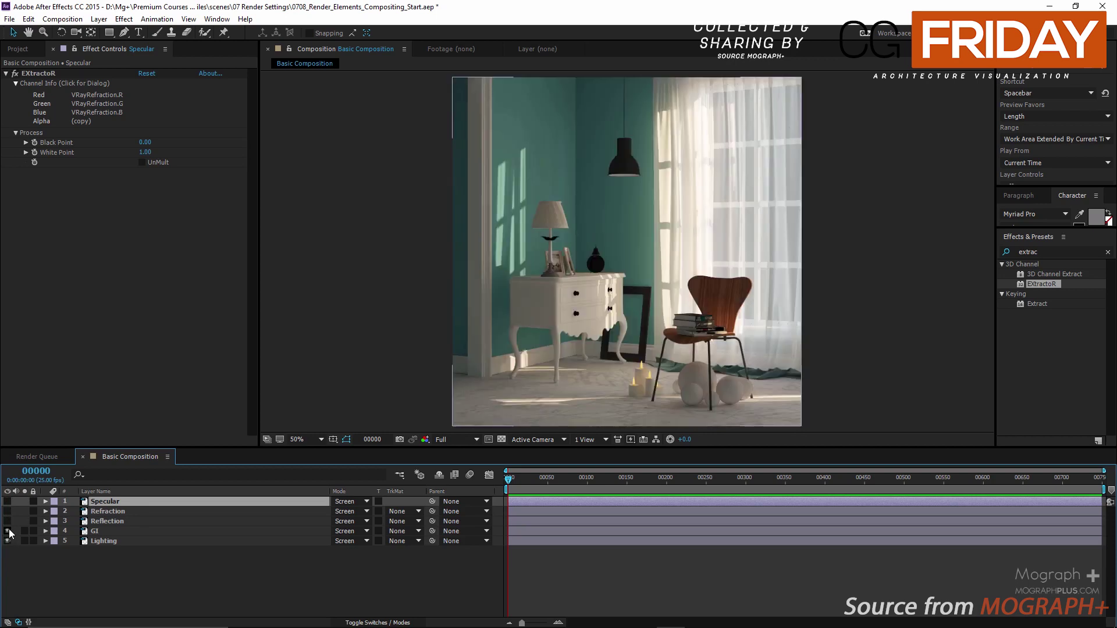
click(7, 521)
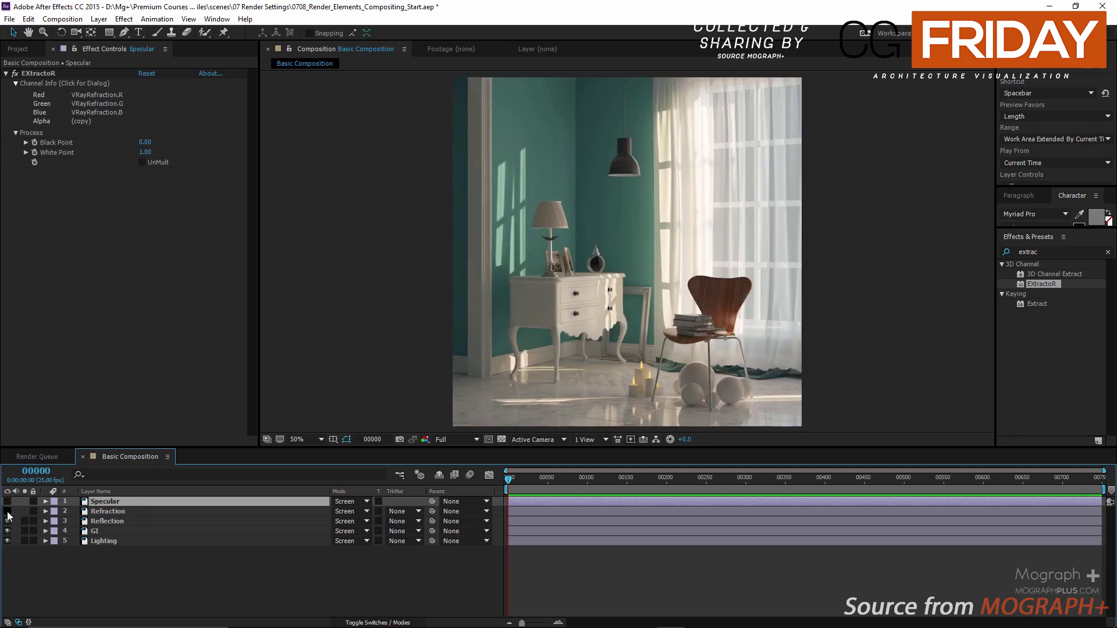
click(7, 511)
click(7, 502)
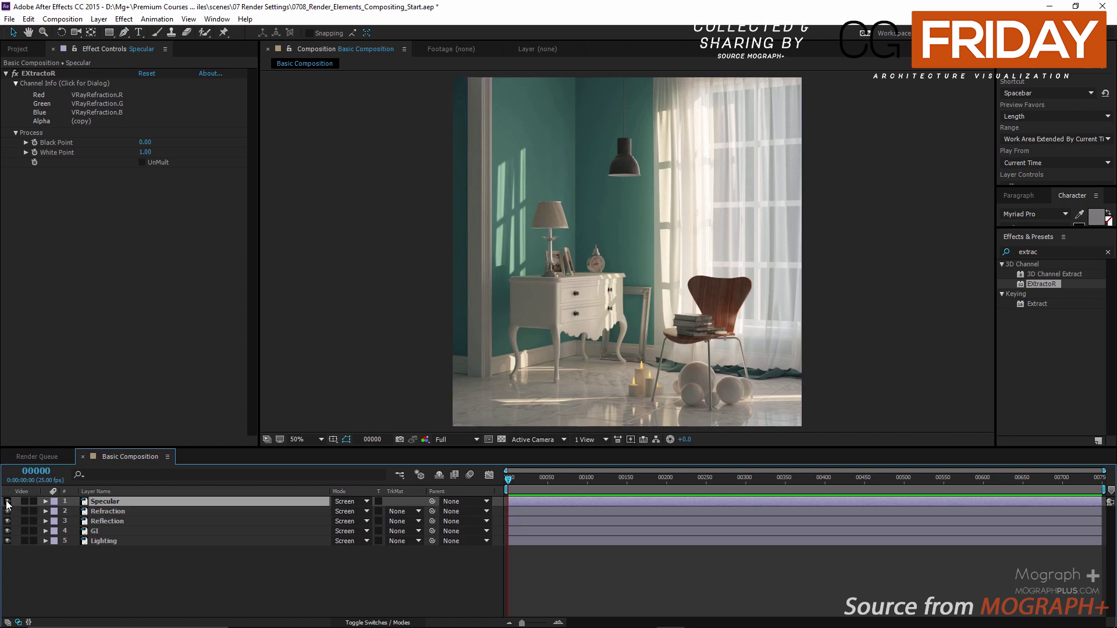
- Set the Specular layer's EXtractoR channels to the VRaySpecular render element
click(88, 83)
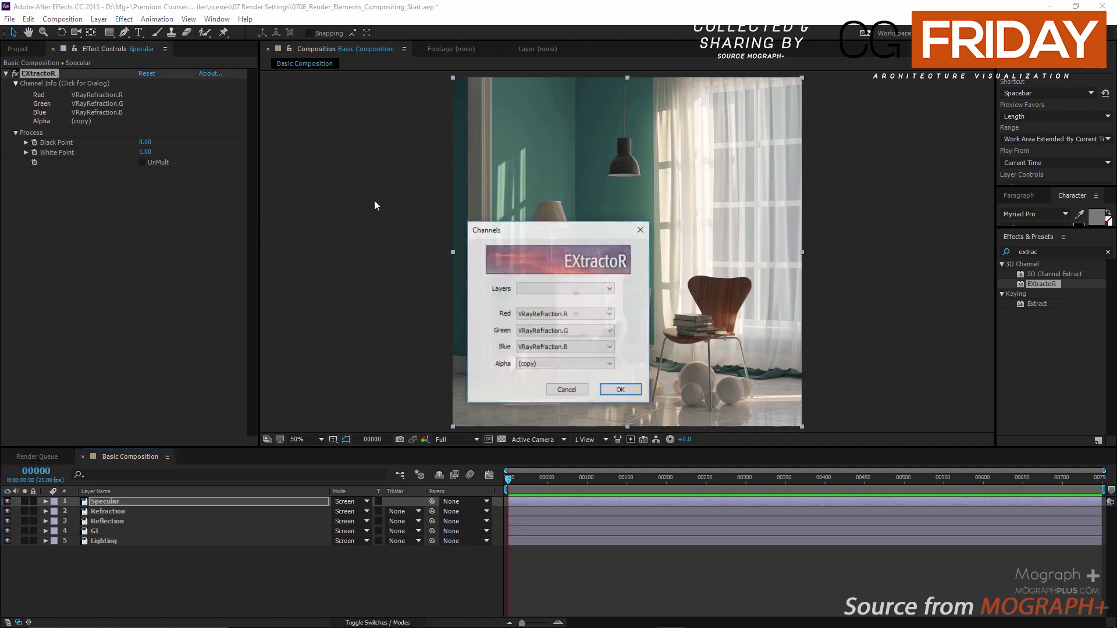
click(545, 288)
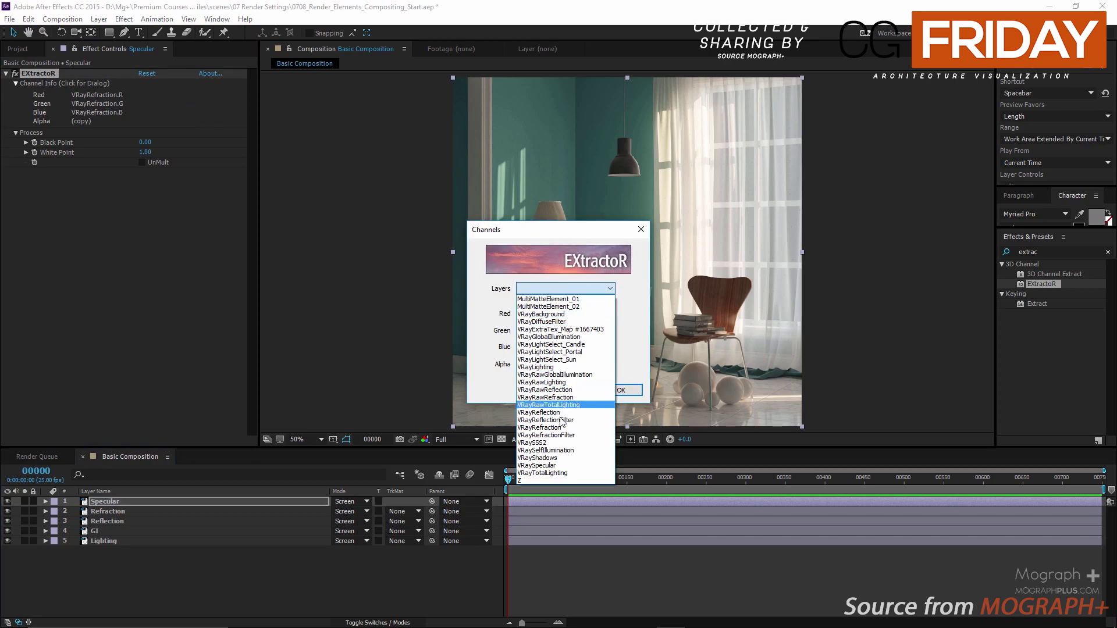
click(562, 465)
click(620, 390)
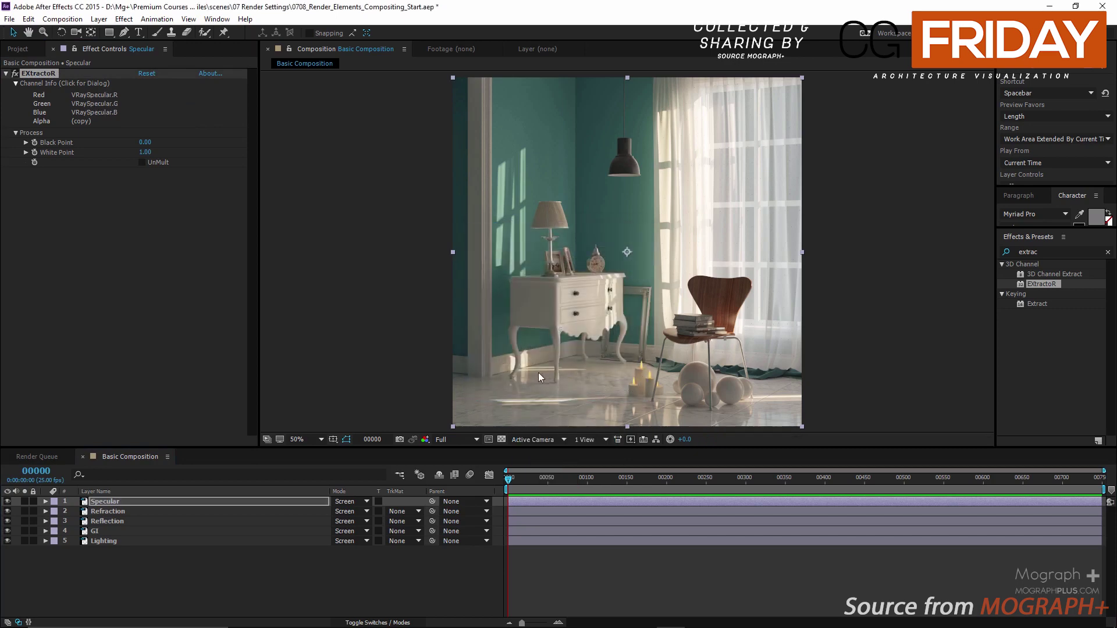
- Check the Specular layer's blending mode, keeping Screen, and review the visibility of the layer stack
click(125, 503)
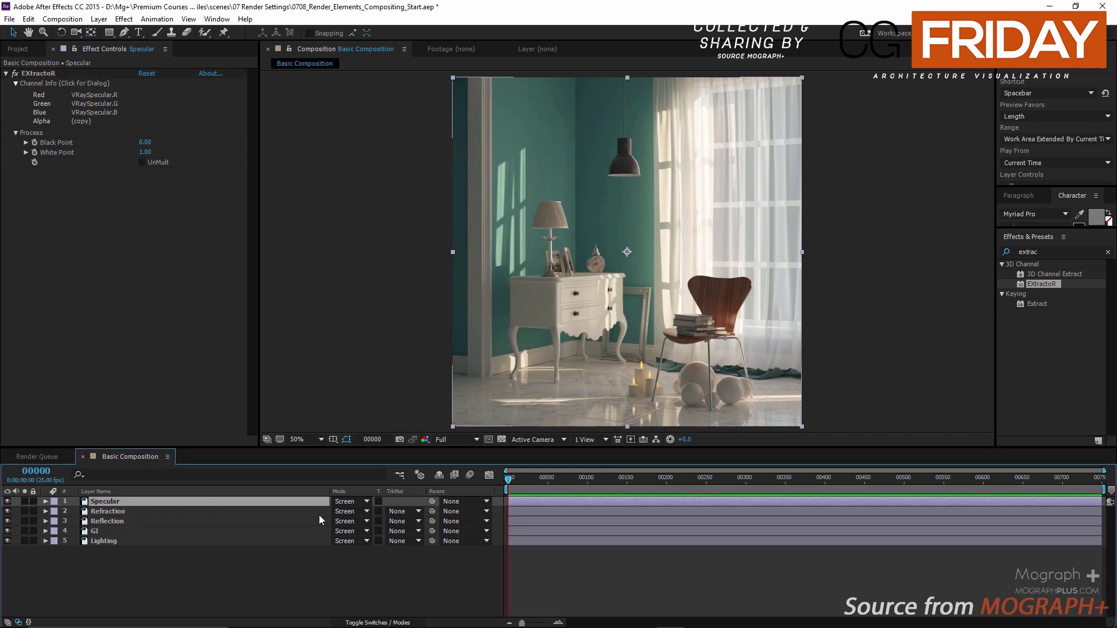
click(357, 503)
click(355, 503)
click(355, 503)
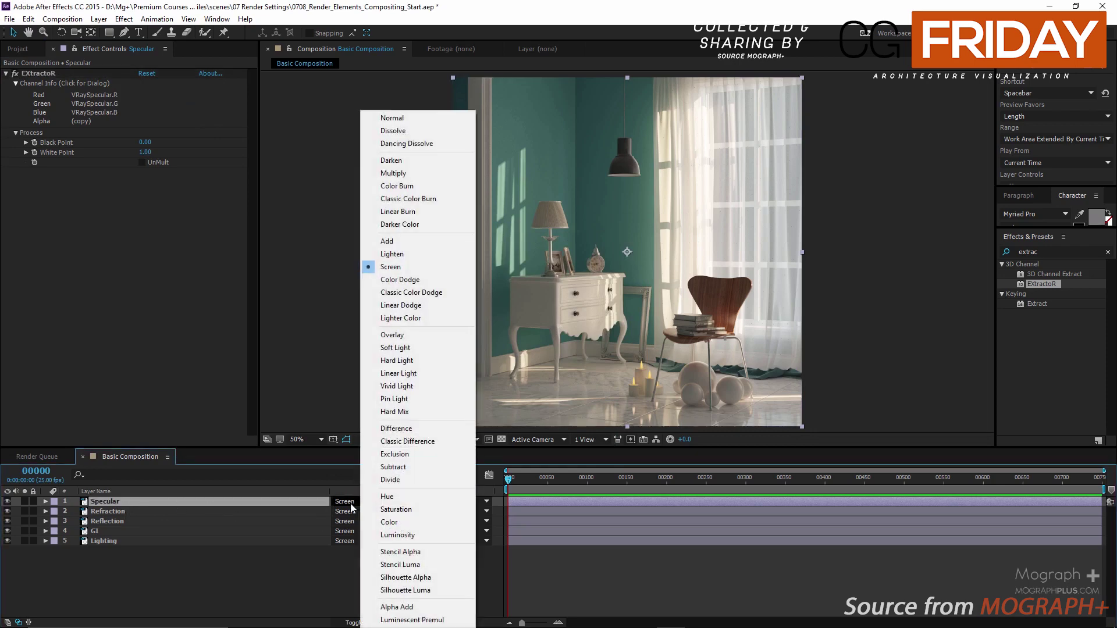
click(263, 574)
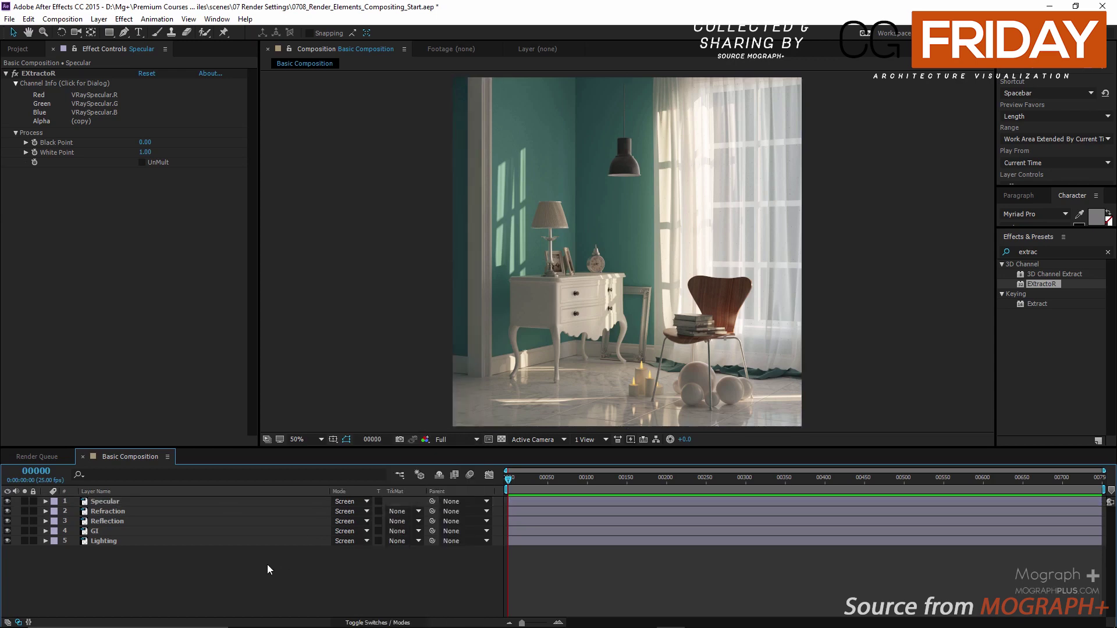
drag(8, 541, 8, 502)
- Duplicate the Specular layer and rename the copy "SSS"
click(109, 510)
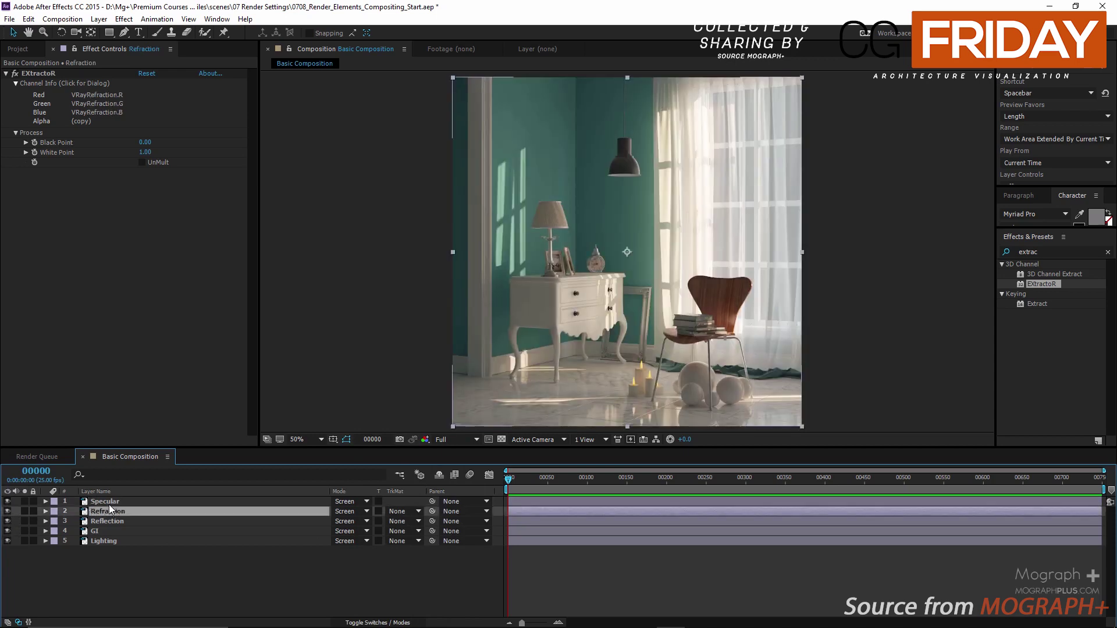
key(ctrl+Up)
key(ctrl+d)
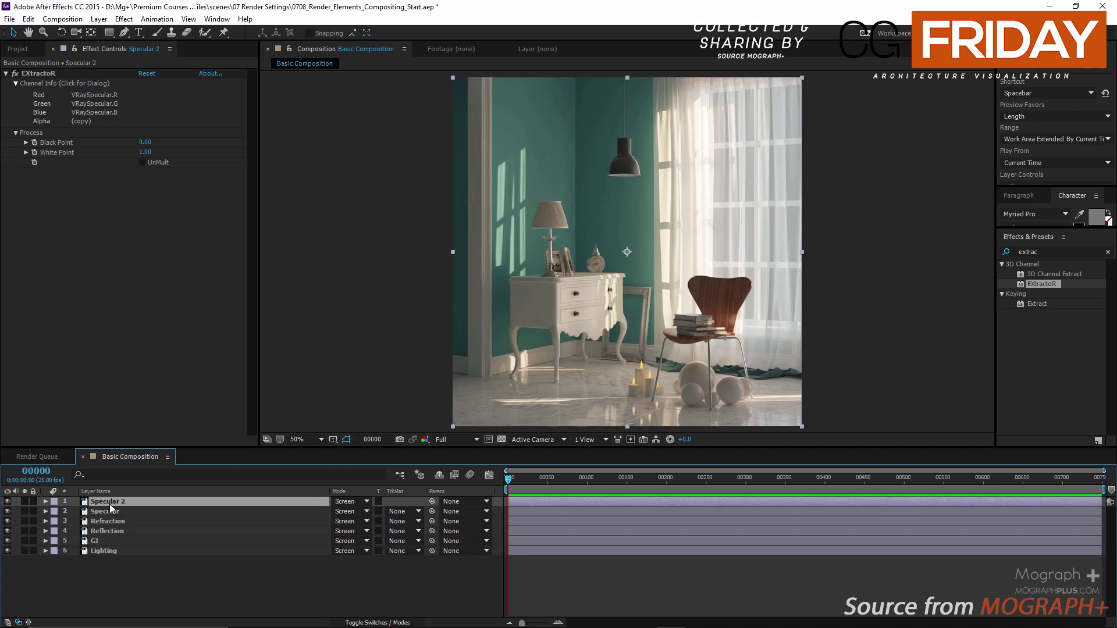
key(Return)
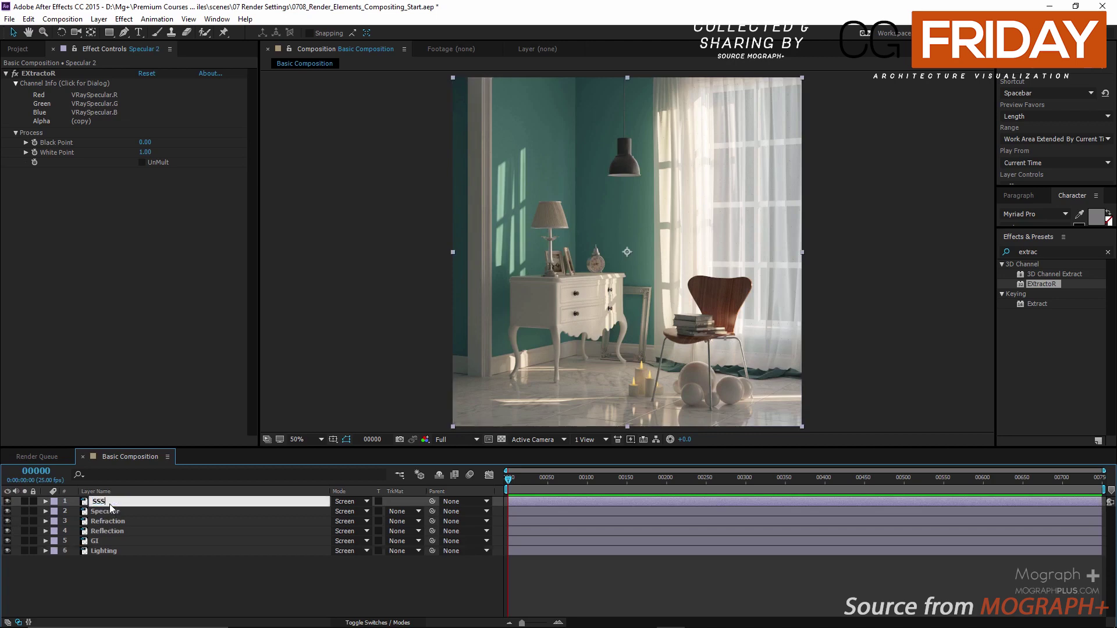
key(Return)
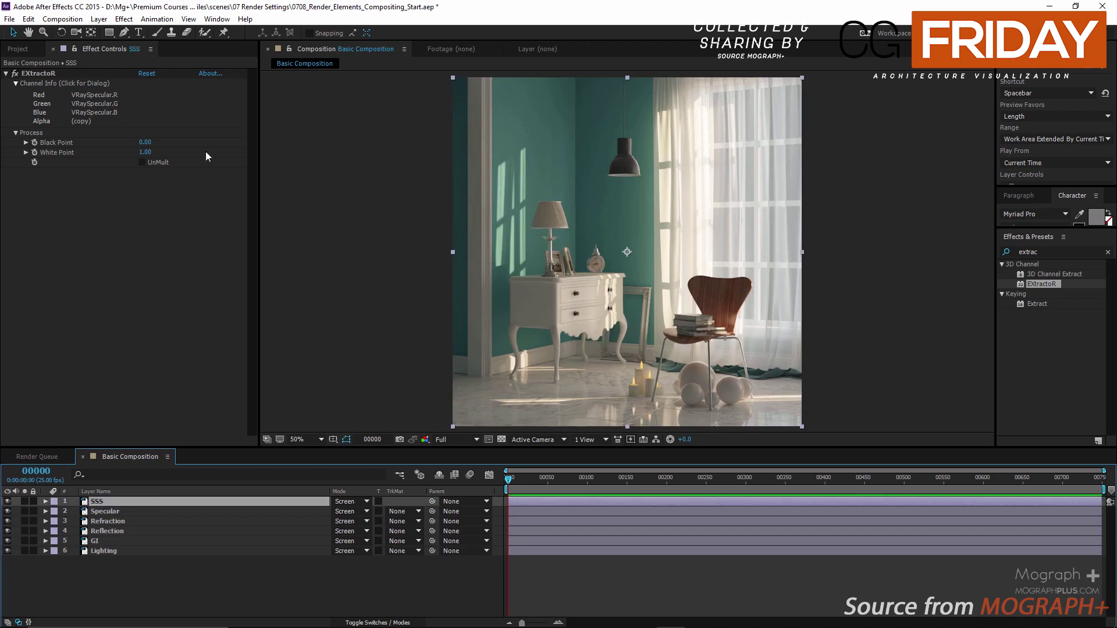
- Set the SSS layer's EXtractoR channels to the VRaySSS2 render element
click(142, 106)
click(532, 288)
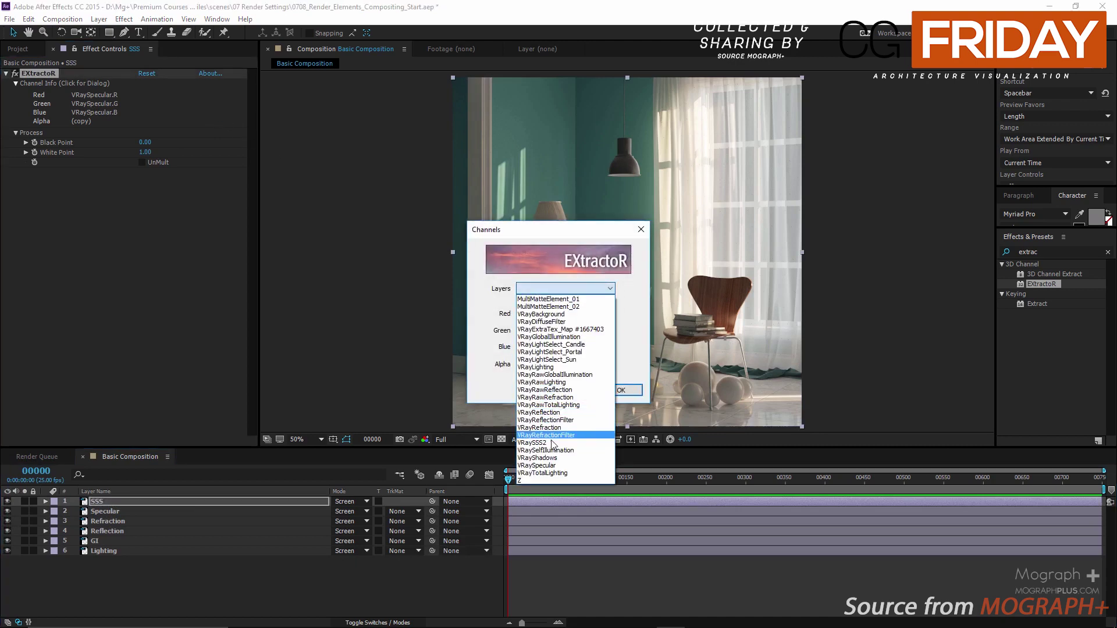
click(573, 442)
click(605, 391)
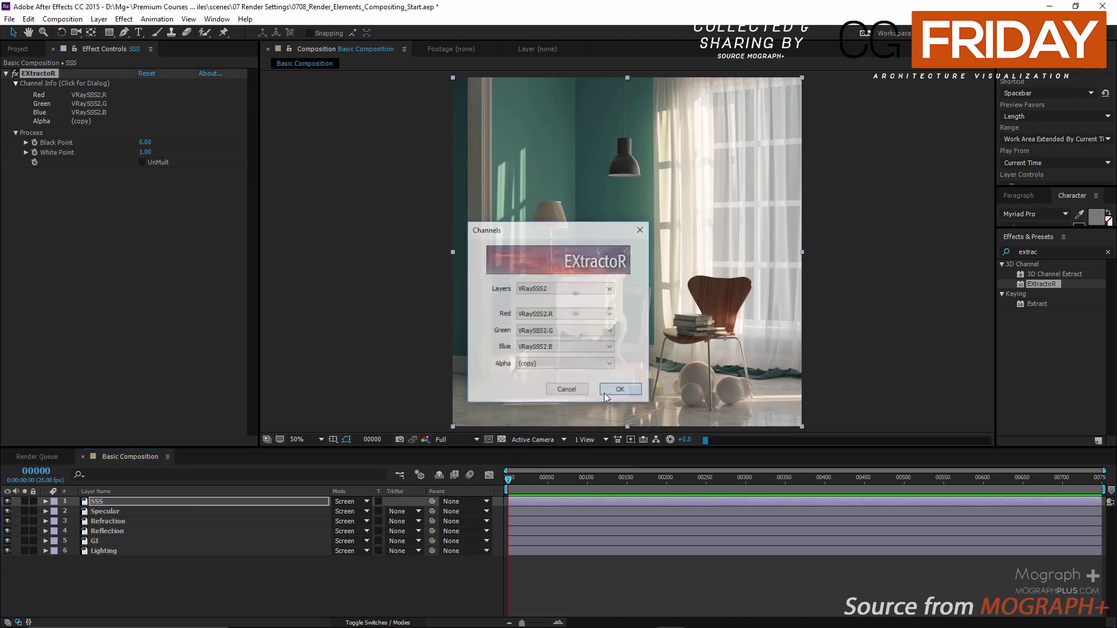
- Toggle the SSS layer's visibility to compare its effect on the candles and spheres up close
scroll(647, 413, up, 1)
middle_drag(643, 364, 610, 172)
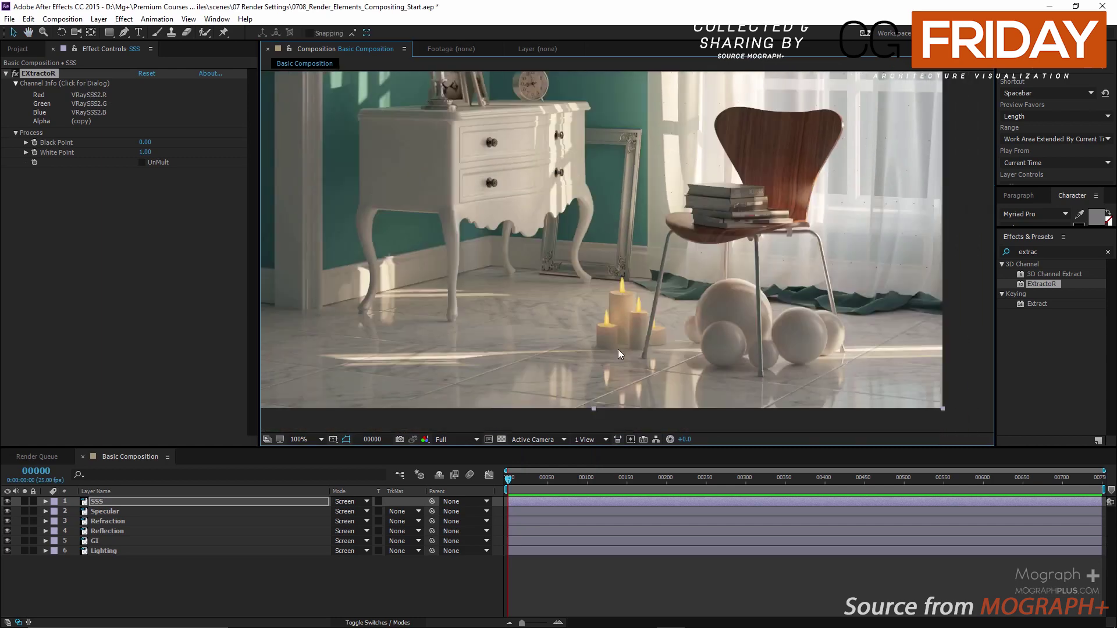
scroll(621, 372, up, 1)
middle_drag(623, 378, 506, 253)
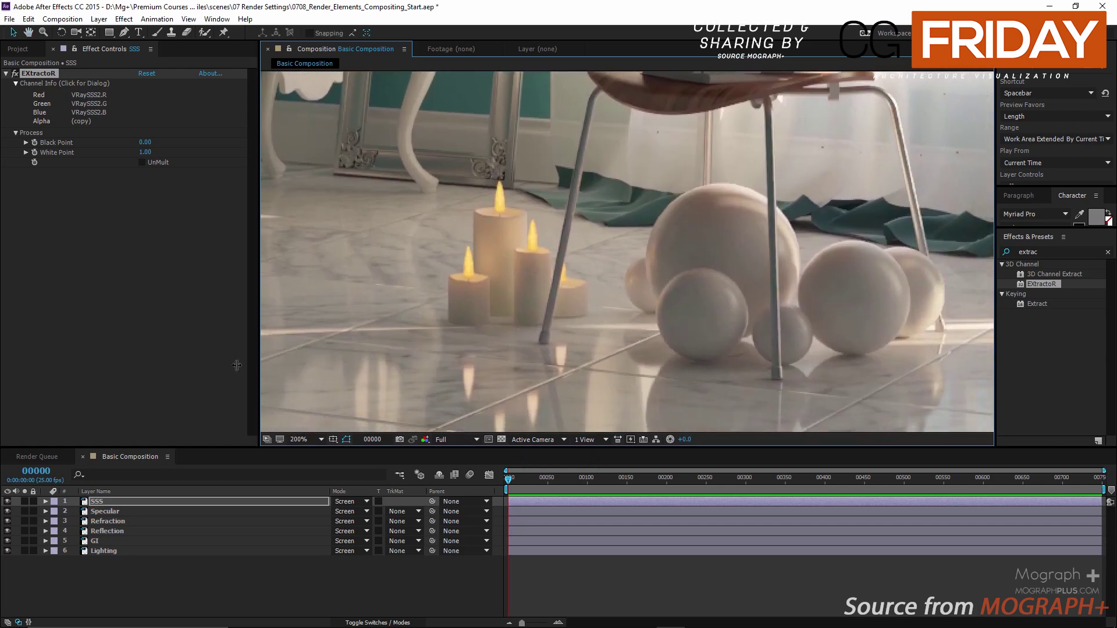
click(8, 502)
click(7, 502)
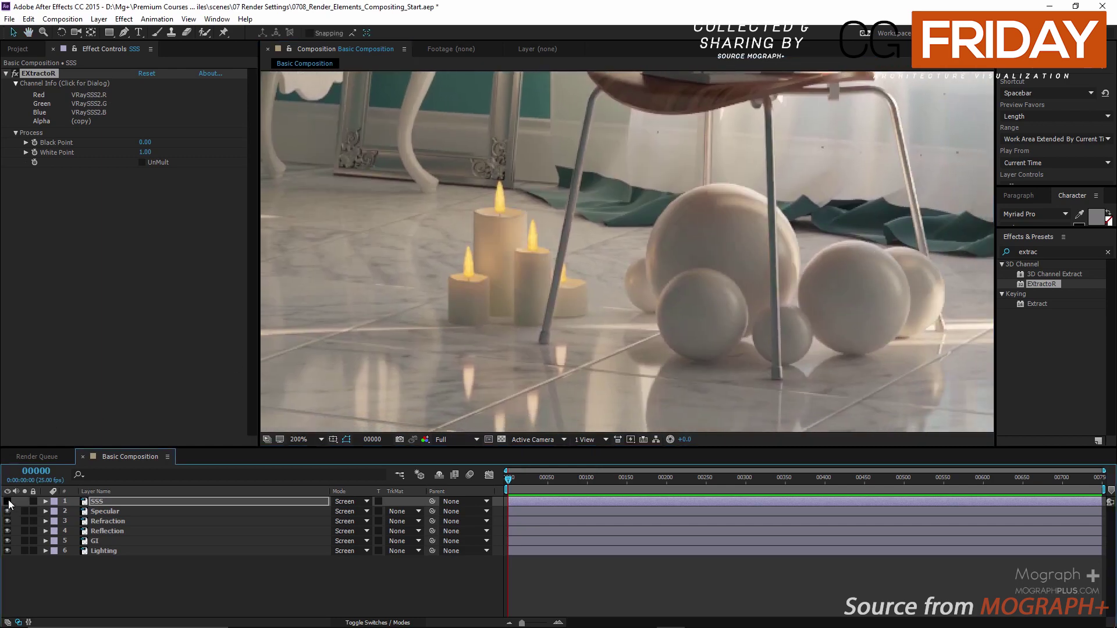
click(8, 502)
click(8, 501)
scroll(478, 330, down, 4)
middle_drag(424, 352, 424, 354)
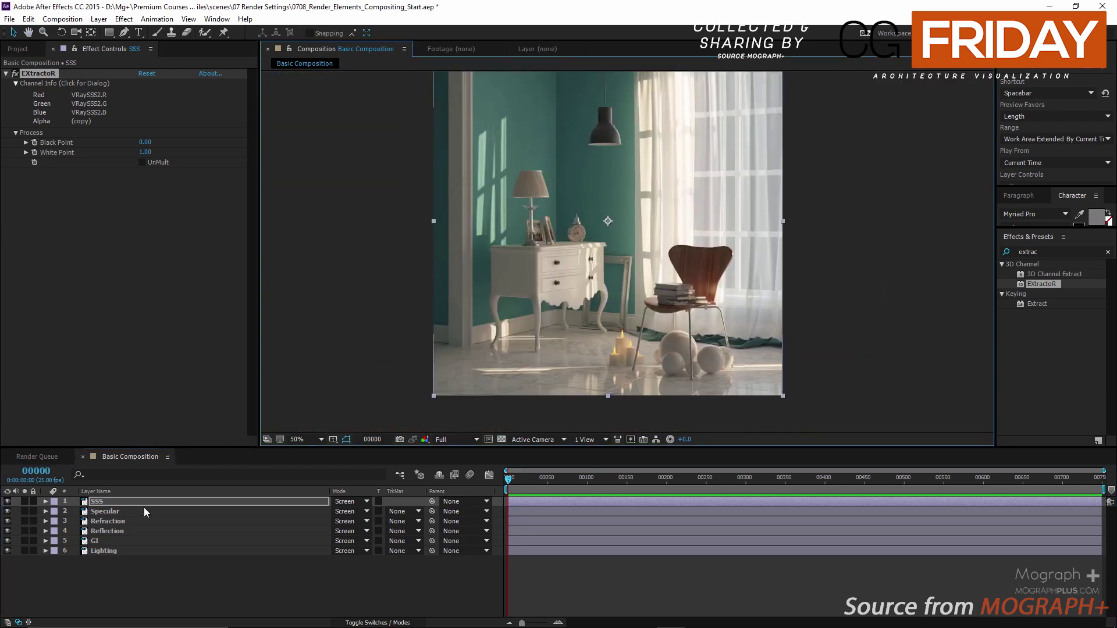
- Duplicate the SSS layer and rename the copy "Self Illumination"
click(146, 507)
click(144, 502)
key(ctrl+d)
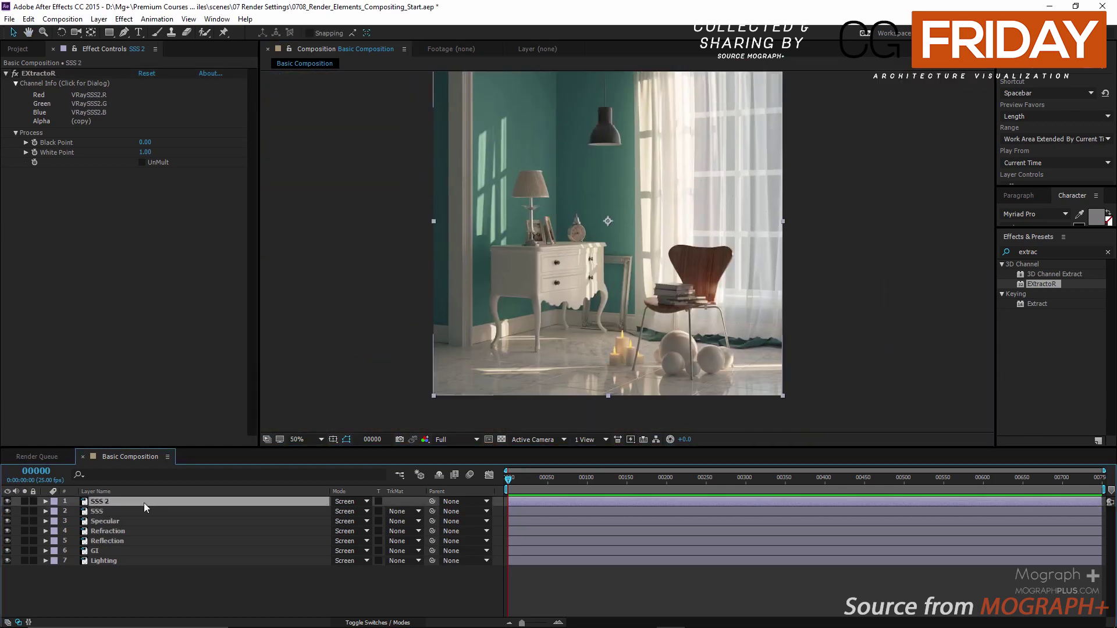
key(Return)
text(Self Illumination)
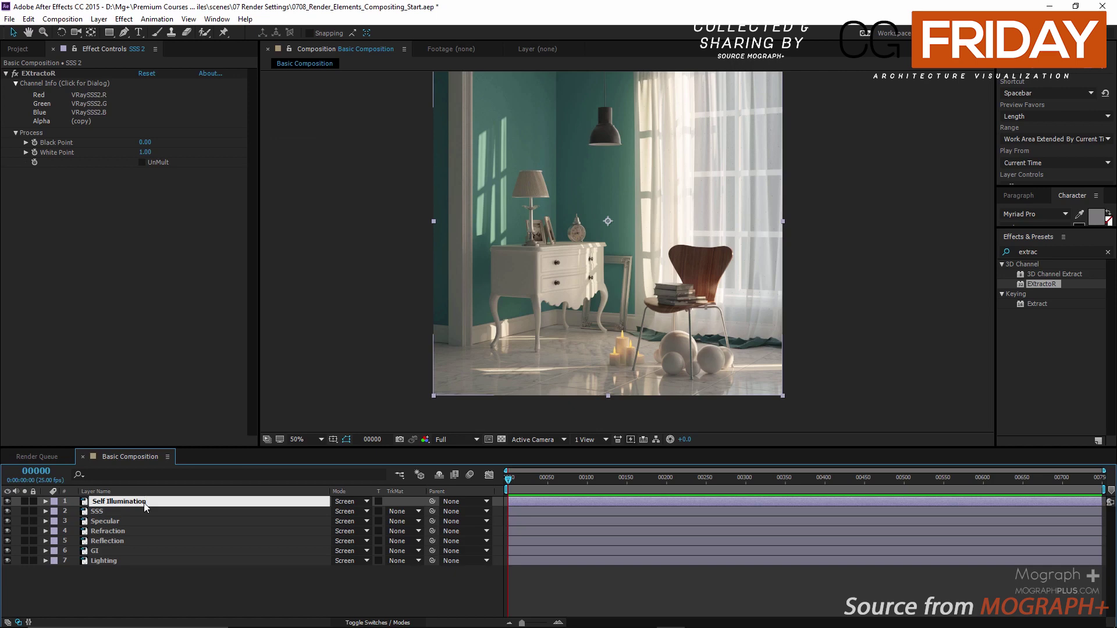
key(Return)
- Set the Self Illumination layer's EXtractoR channels to VRaySelfIllumination and maximize the composition view
click(155, 105)
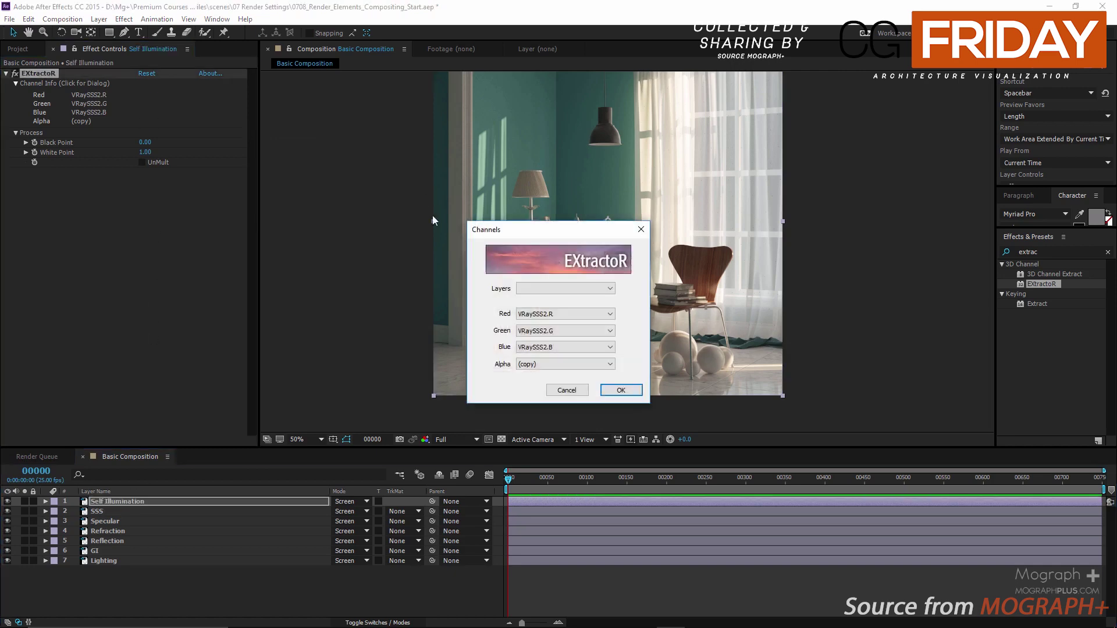
click(557, 286)
click(580, 451)
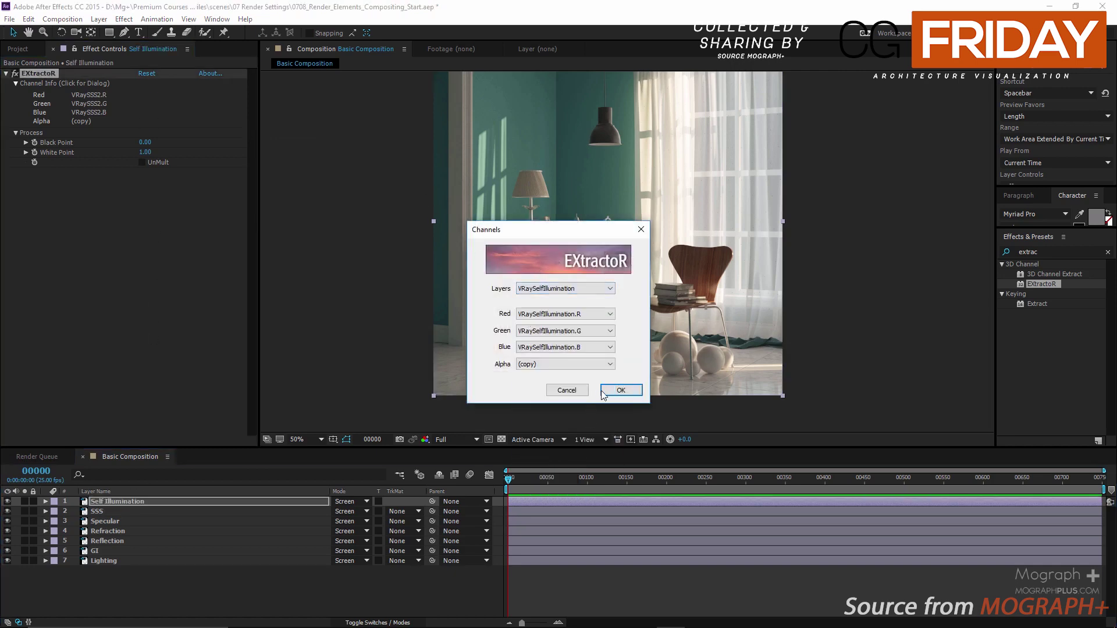
click(621, 390)
key(grave)
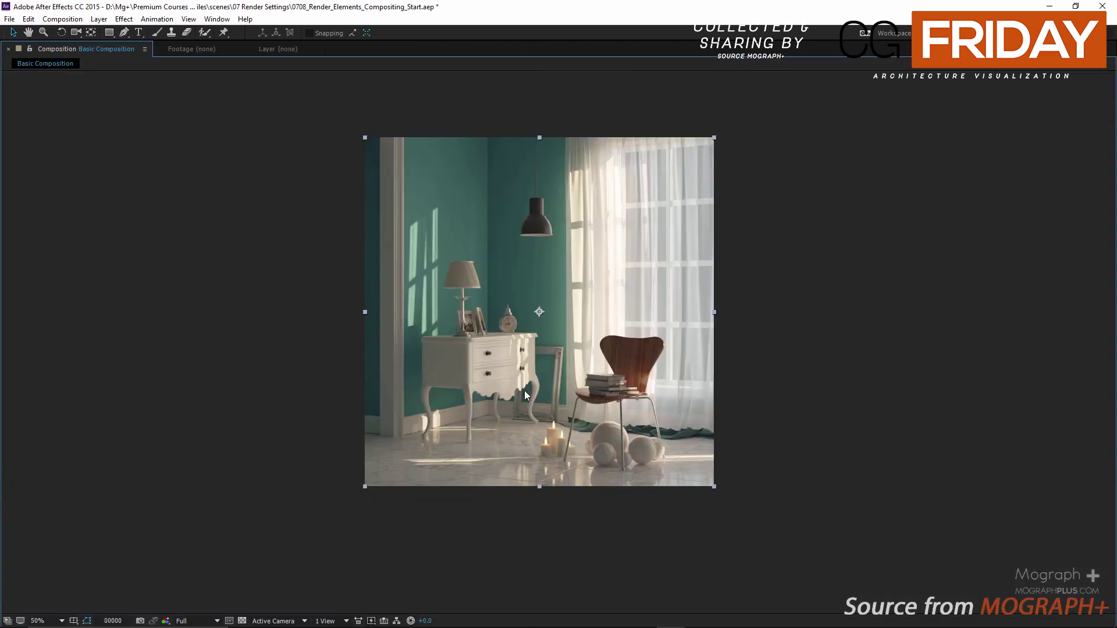
- Hide all layers, and re-enable them one at a time from Lighting up to Self Illumination to review each element's contribution
key(slash)
key(shift+slash)
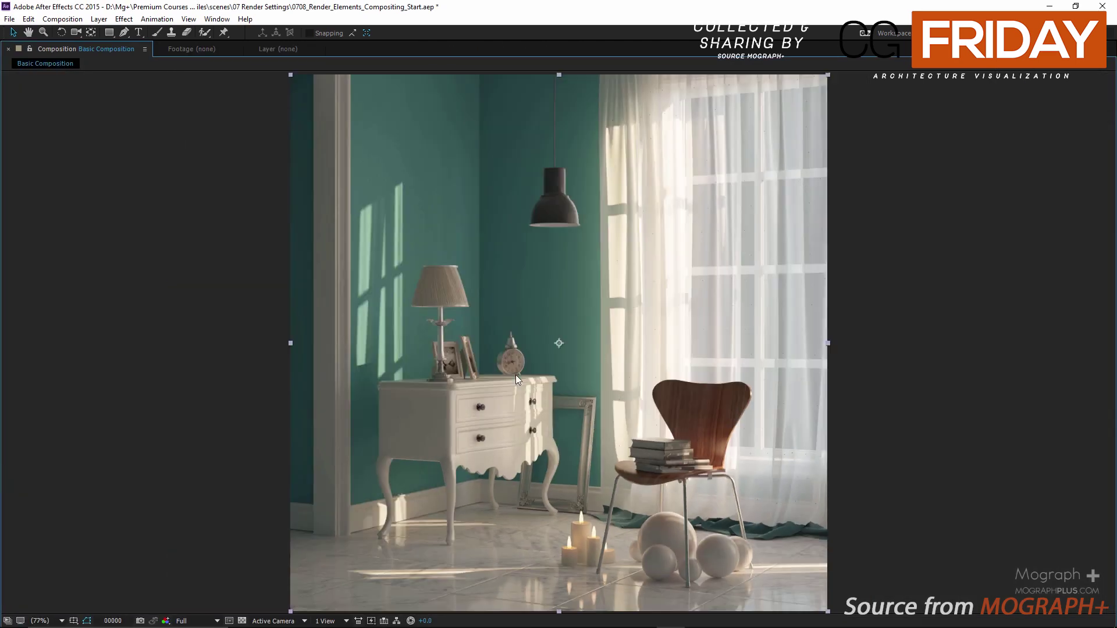
key(grave)
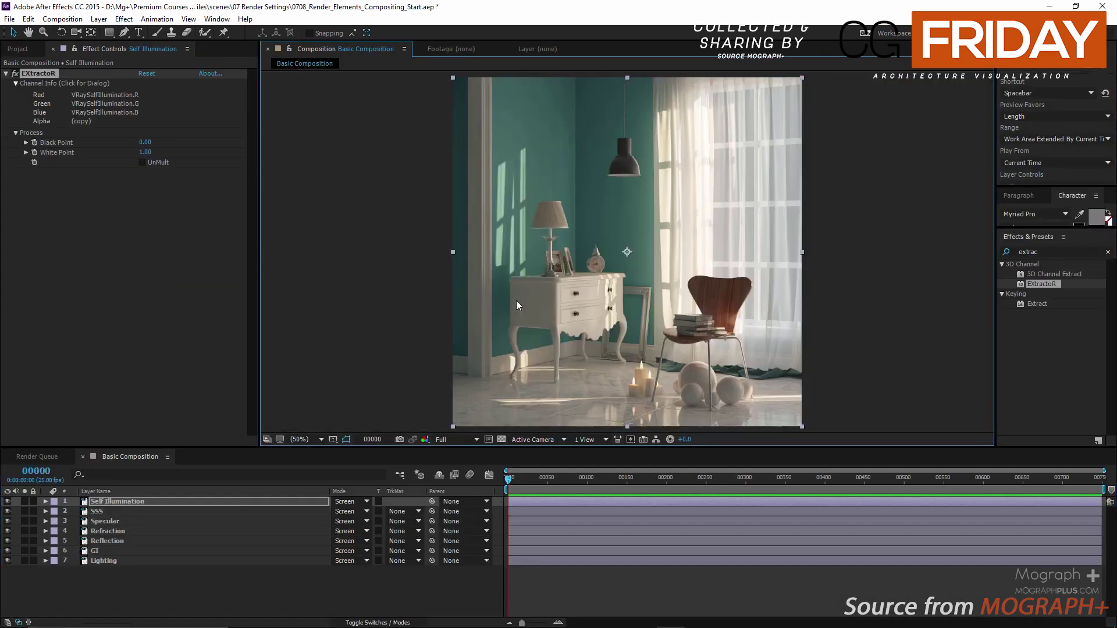
drag(7, 501, 9, 563)
click(8, 561)
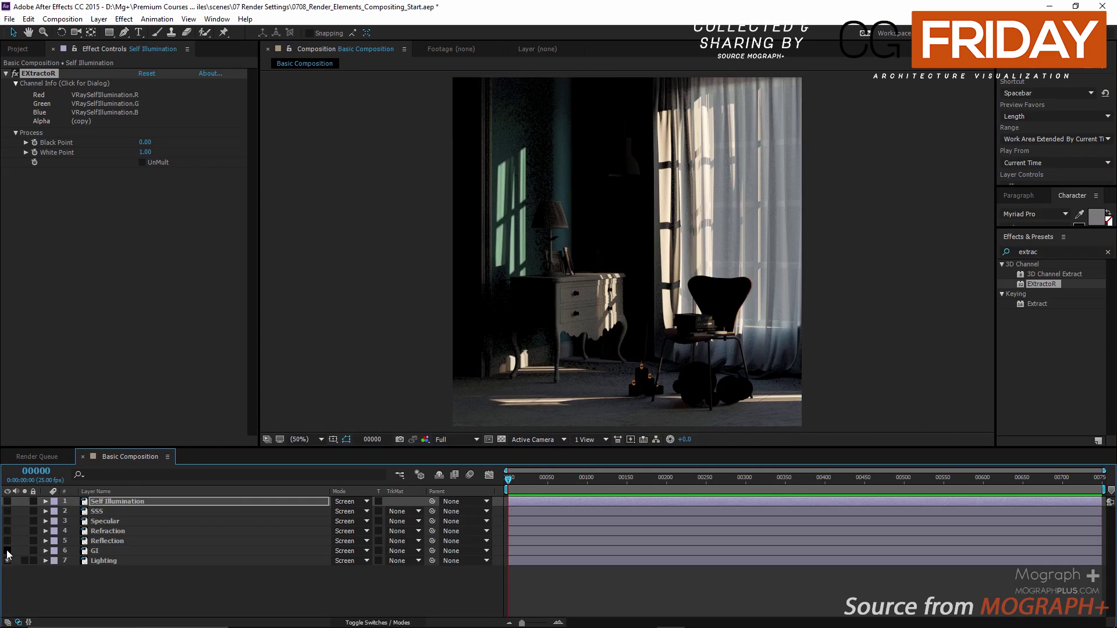
click(7, 551)
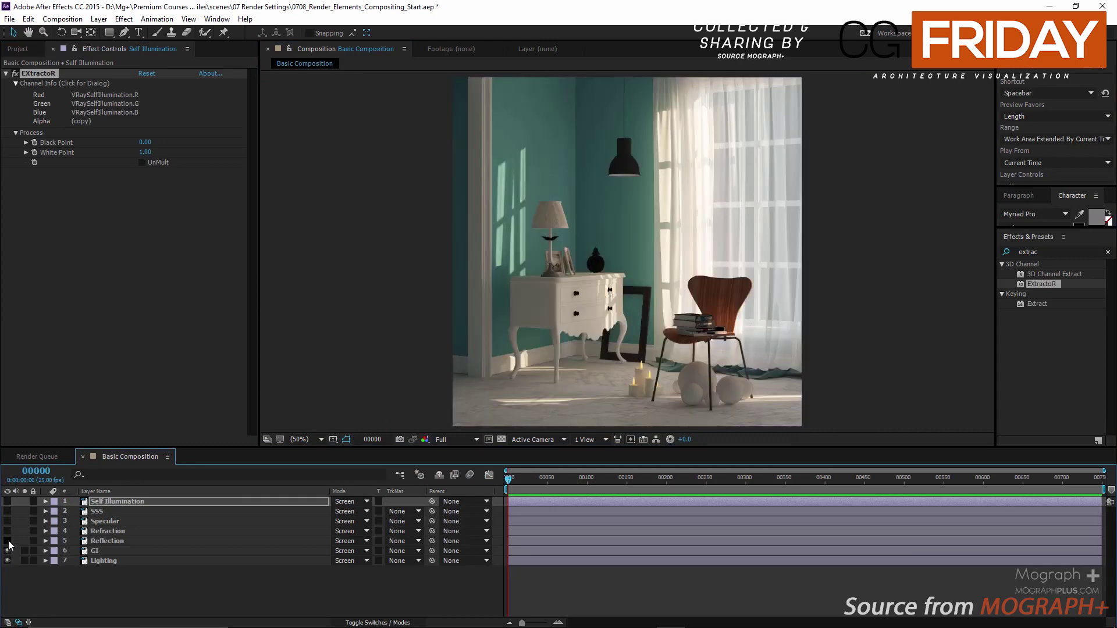
click(7, 541)
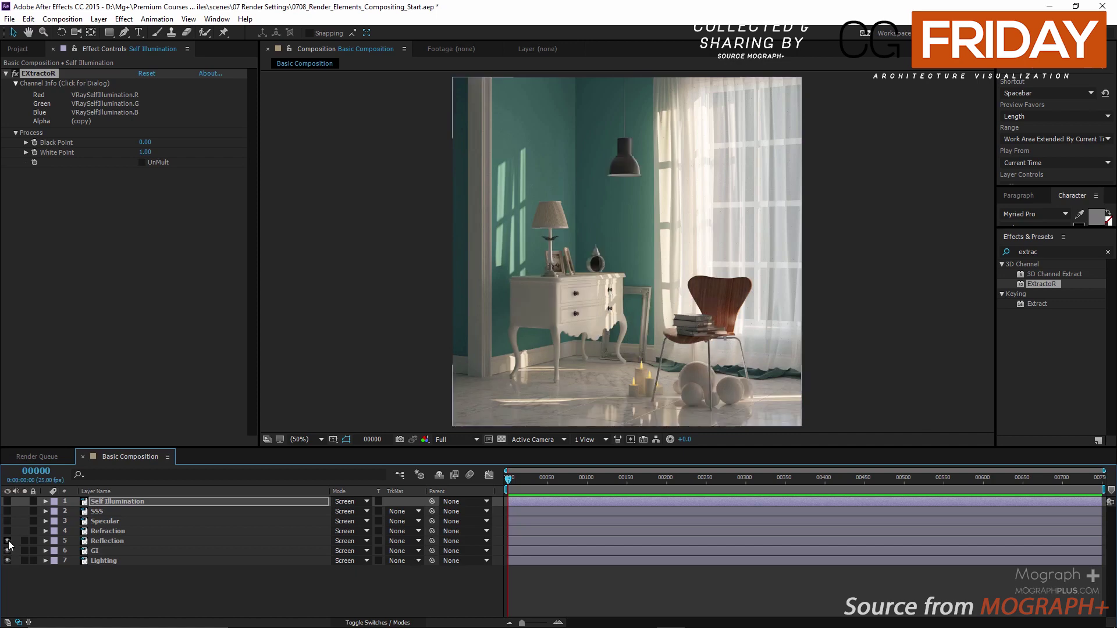
click(7, 531)
click(7, 522)
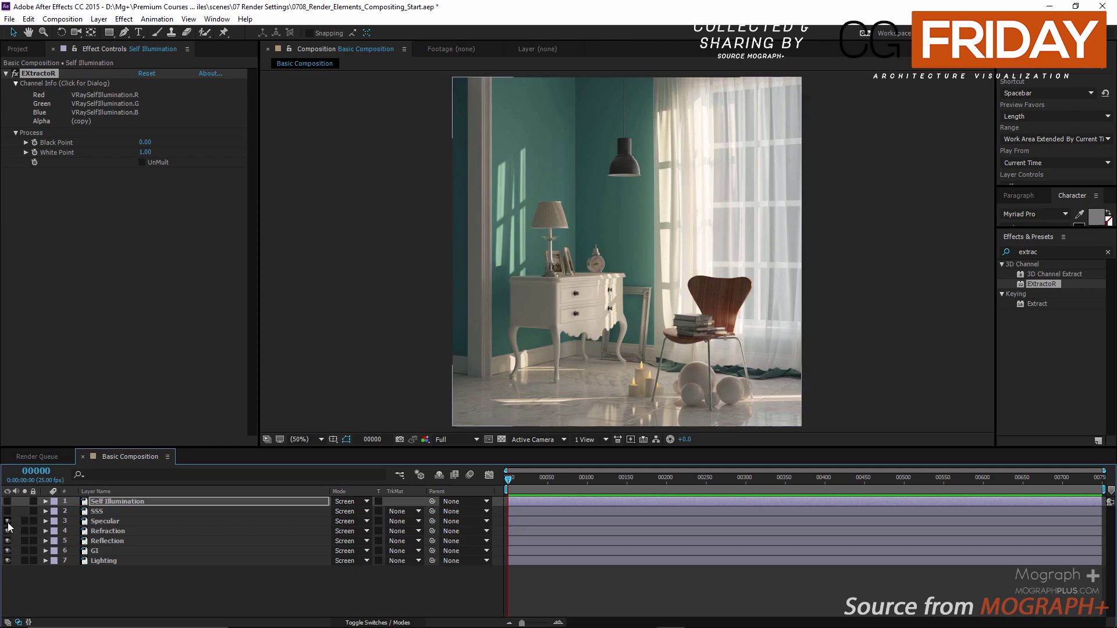
click(8, 512)
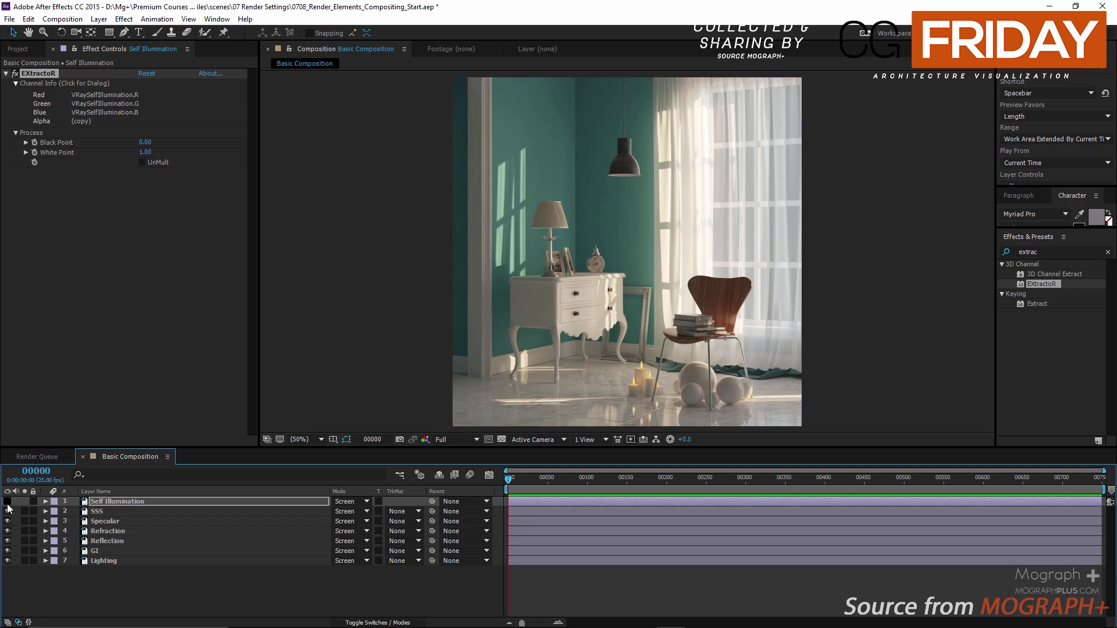
click(7, 501)
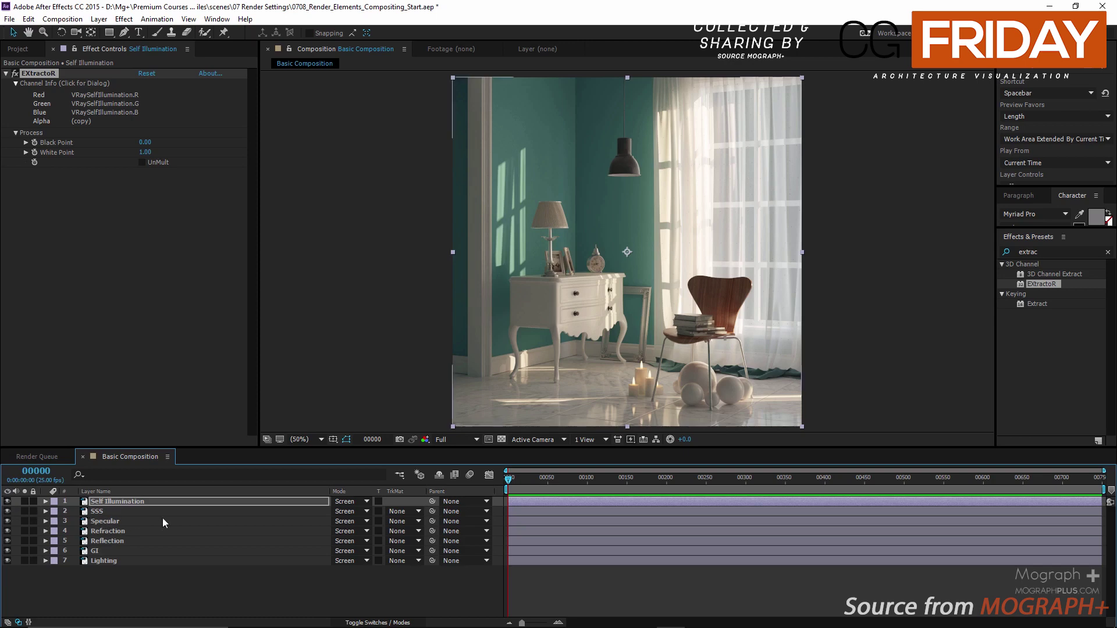
- Find the Exposure color correction effect and apply it to the SSS layer
click(127, 512)
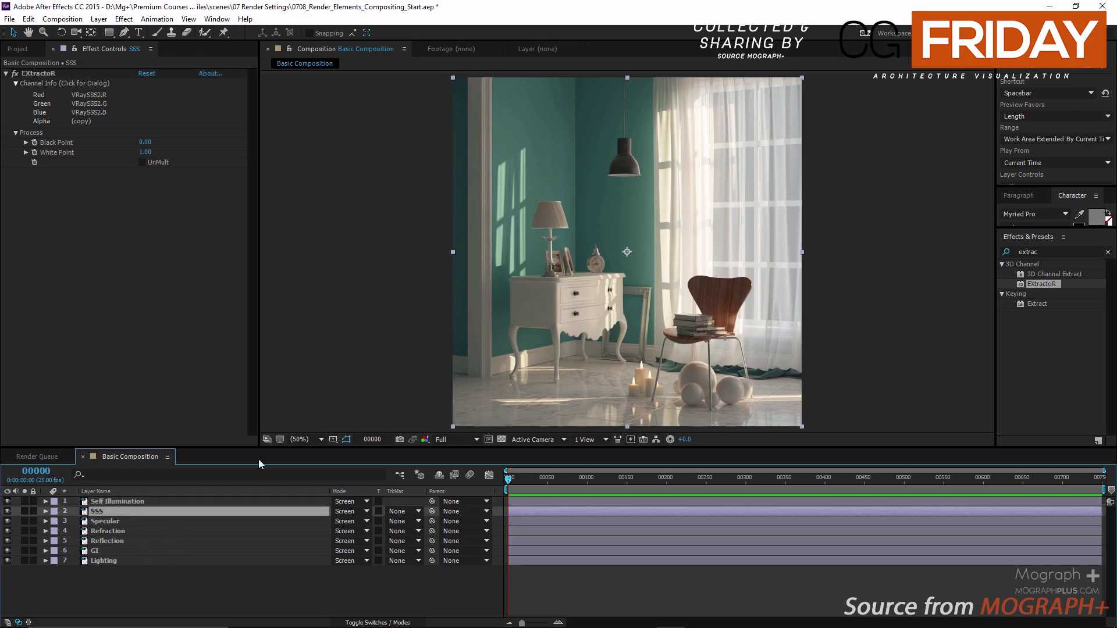
scroll(665, 383, up, 1)
middle_drag(658, 395, 597, 165)
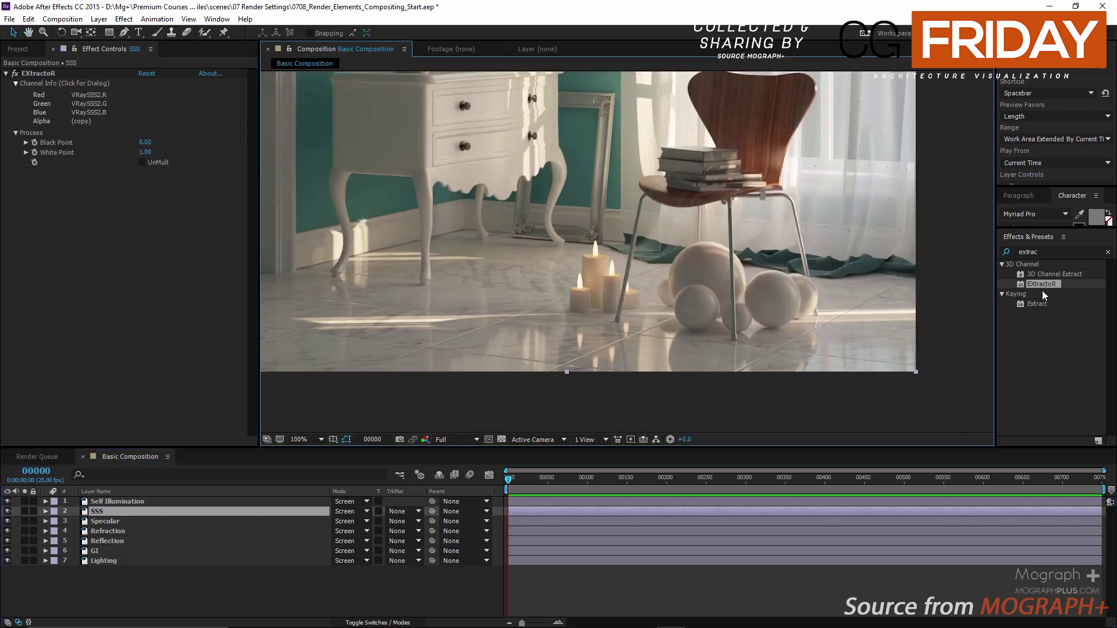
click(1046, 252)
double_click(1047, 252)
text(exposure)
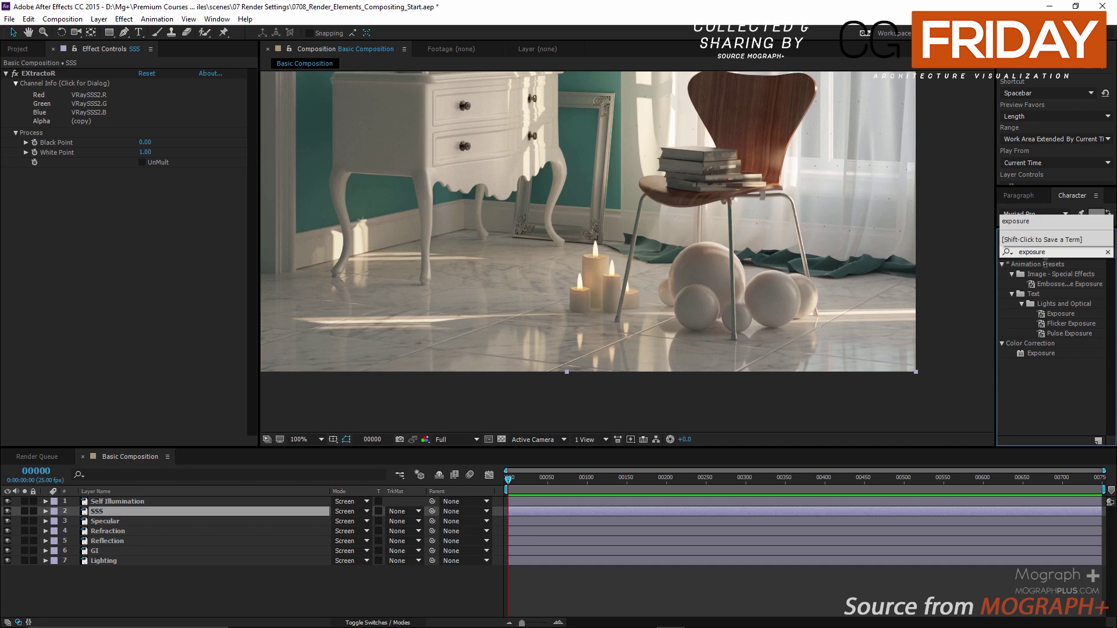
double_click(1017, 353)
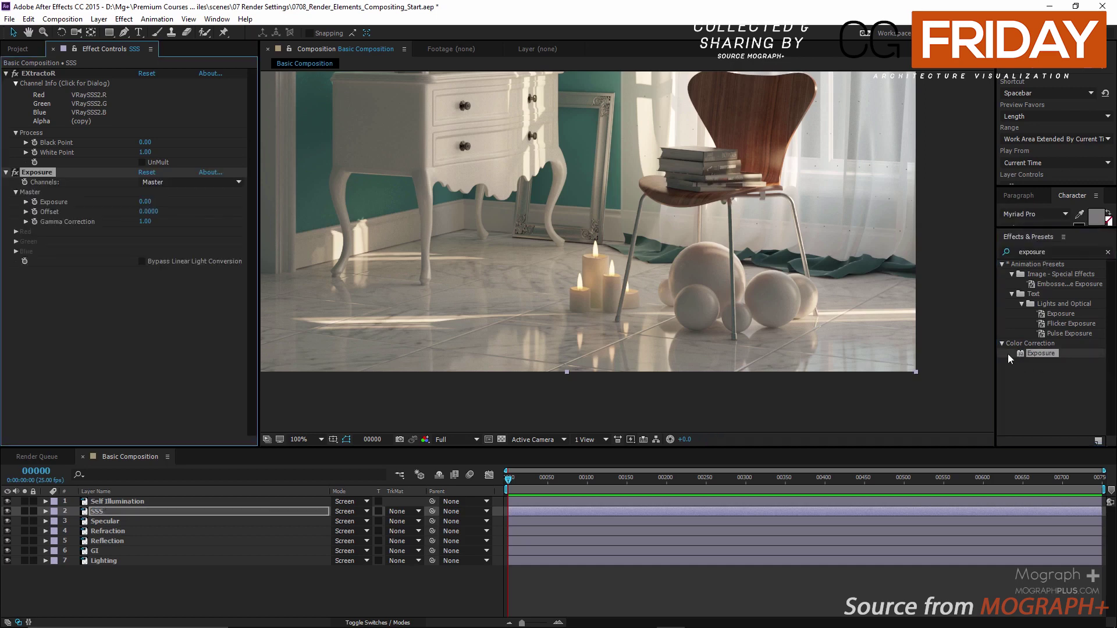
- Set the master Exposure value on the SSS layer to 1
click(145, 202)
text(1)
key(Return)
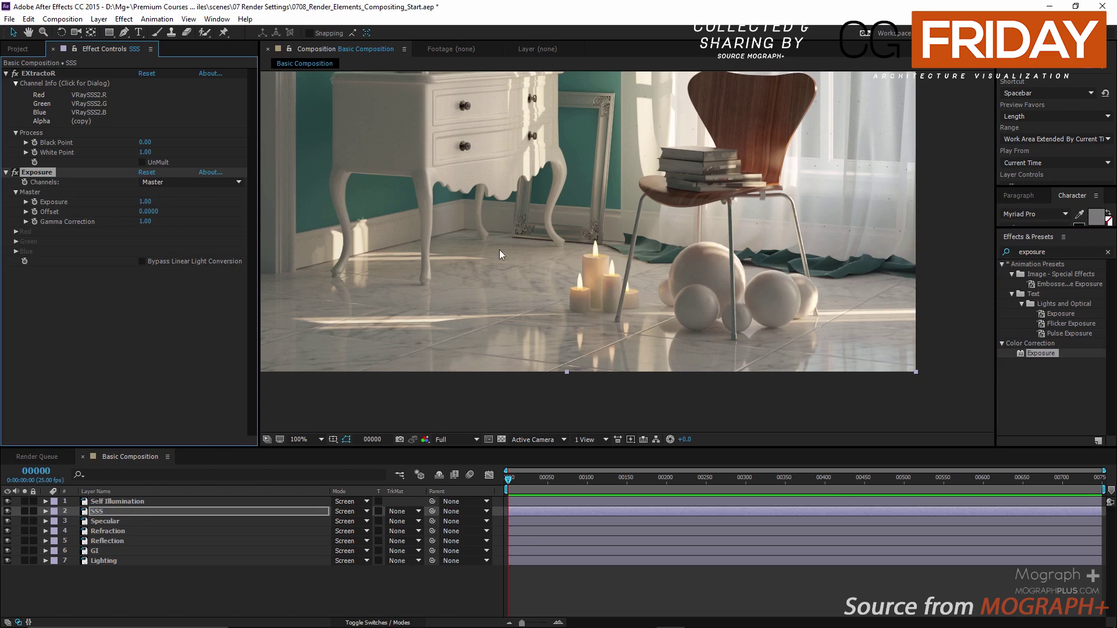
- Toggle the SSS layer's Exposure effect off and on to compare the candles and spheres up close
key(period)
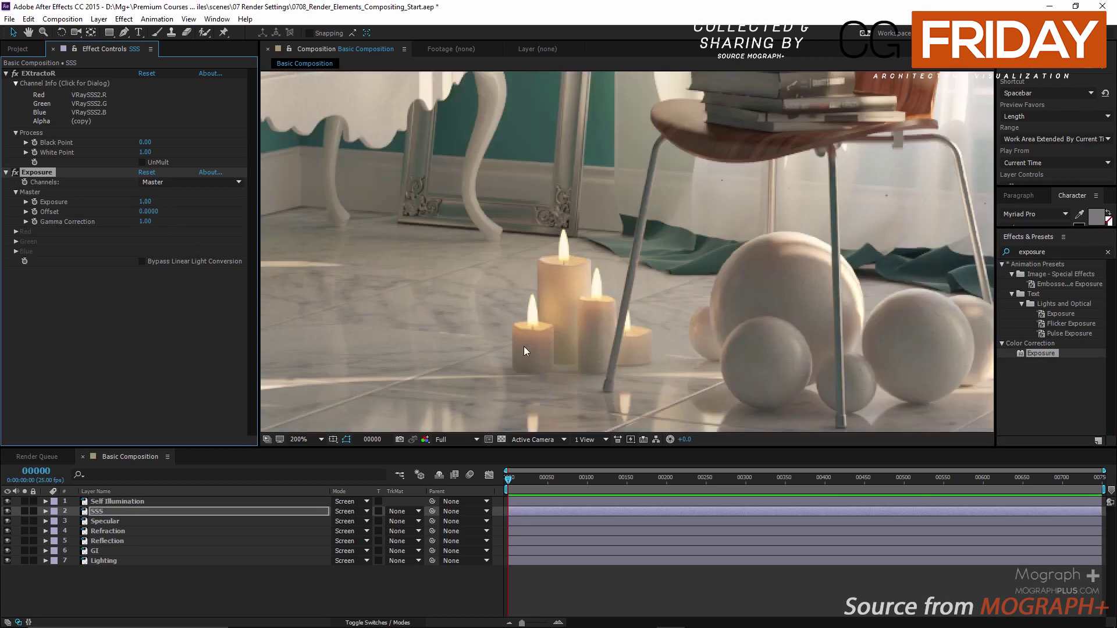
click(15, 173)
click(15, 172)
click(15, 172)
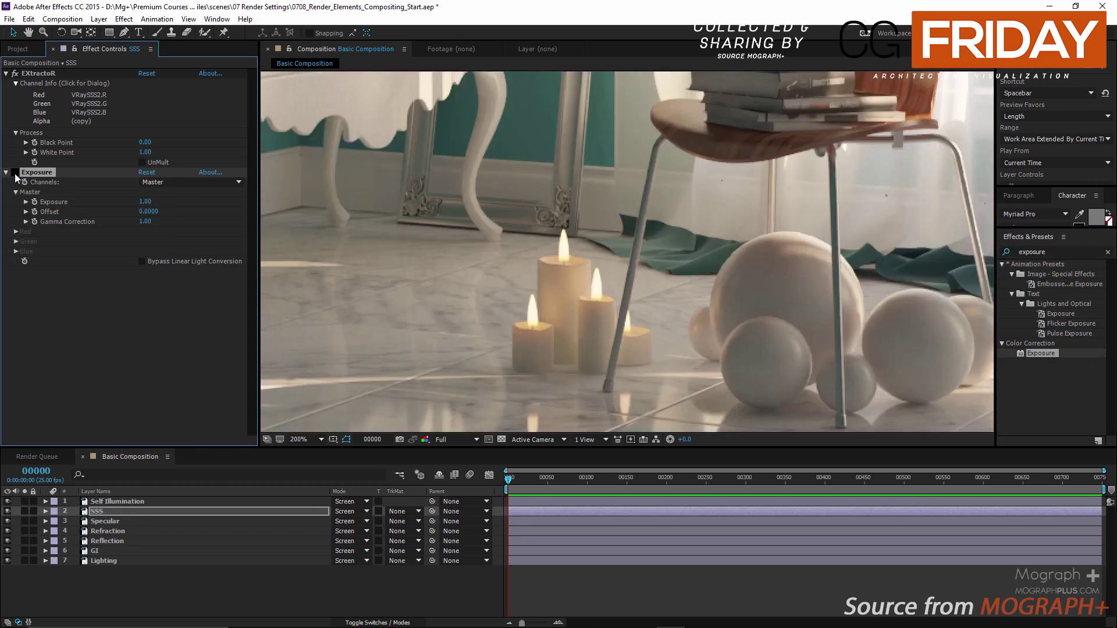
click(15, 173)
click(16, 173)
click(15, 172)
click(15, 172)
click(15, 172)
click(15, 172)
click(15, 172)
scroll(451, 279, down, 2)
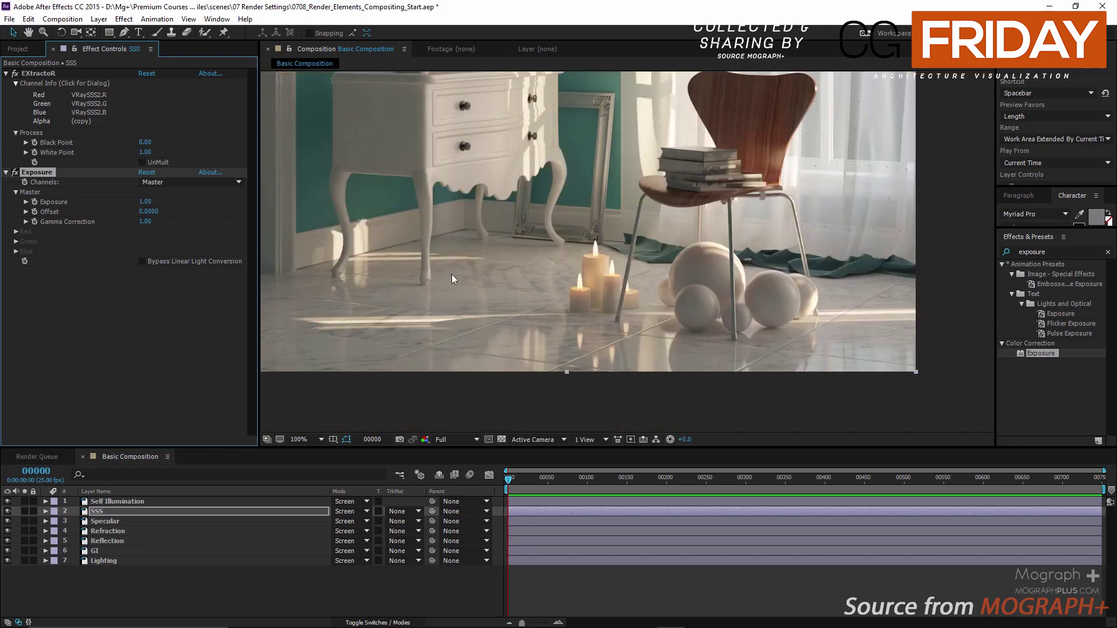
scroll(534, 285, down, 2)
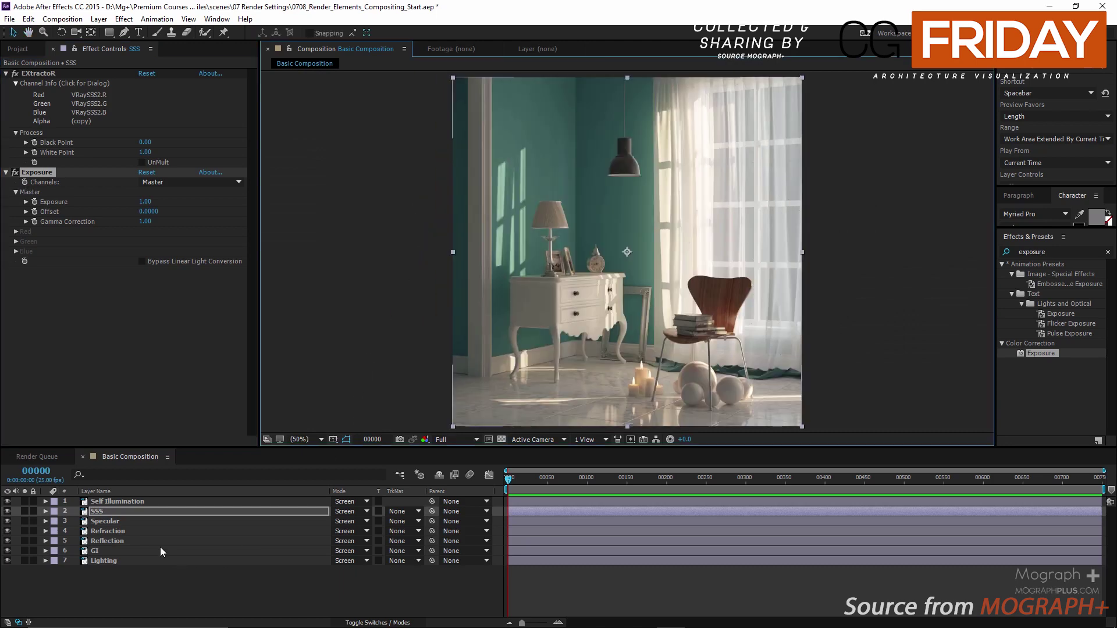
- Try the GI layer's opacity at 50%, and return it to 100%
click(160, 546)
key(t)
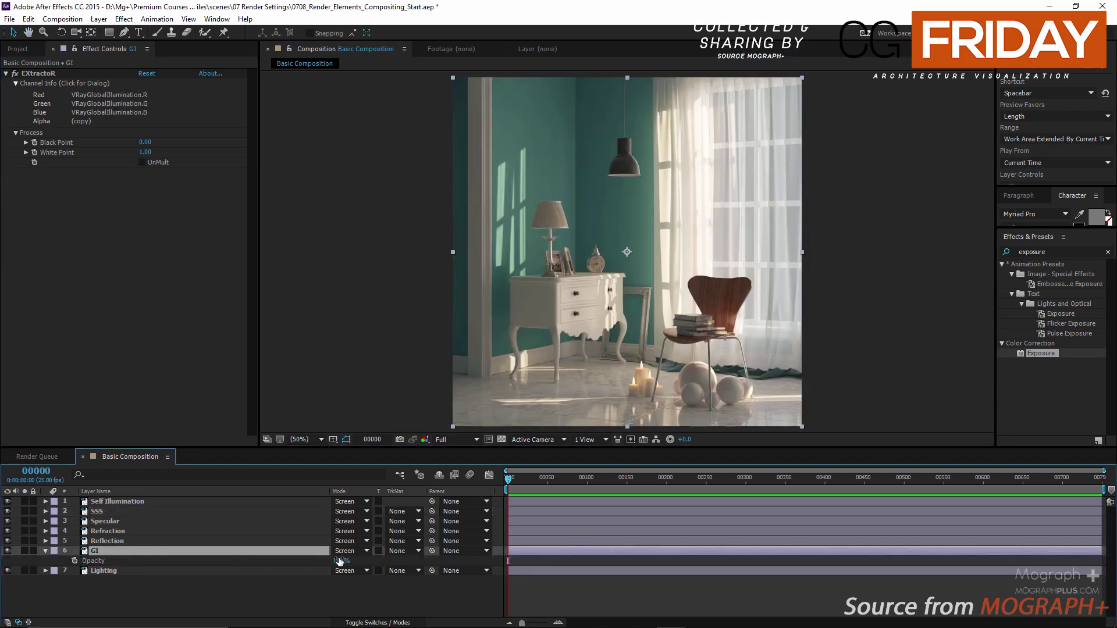
click(338, 560)
text(50)
key(Return)
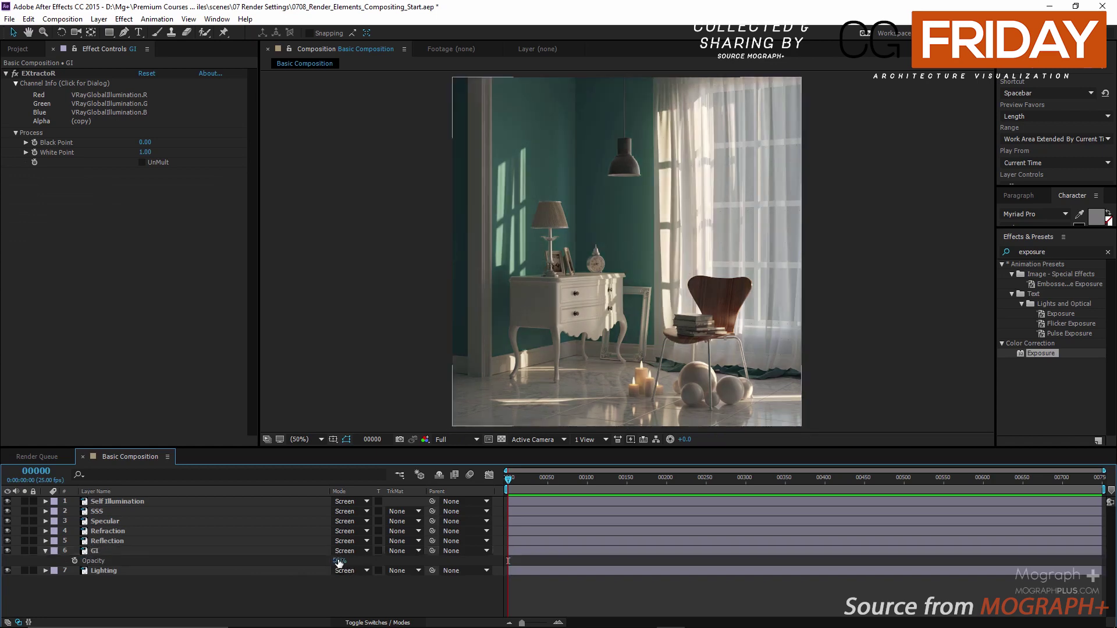
click(338, 560)
text(100)
key(Return)
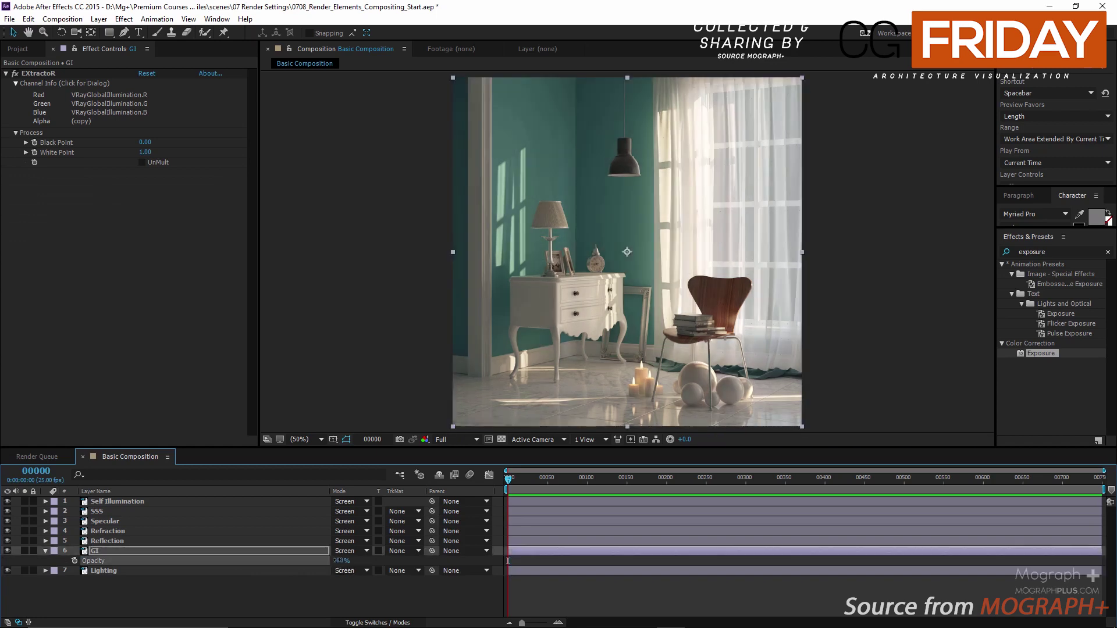
click(45, 551)
click(109, 573)
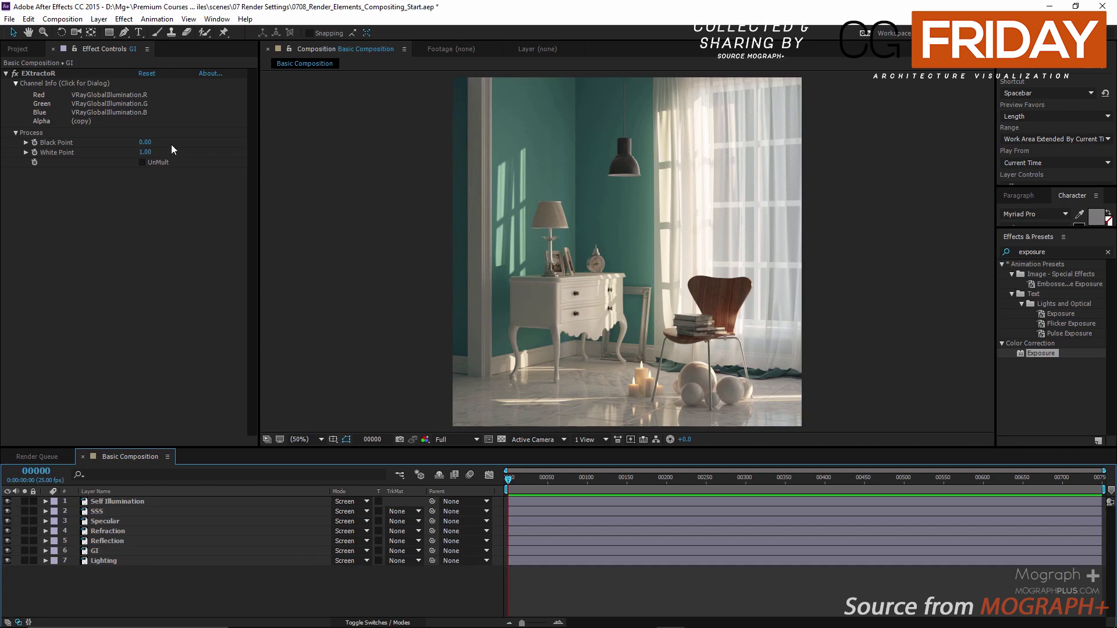
- Duplicate the Basic Composition in the project and rename the copy "Light Select"
click(17, 49)
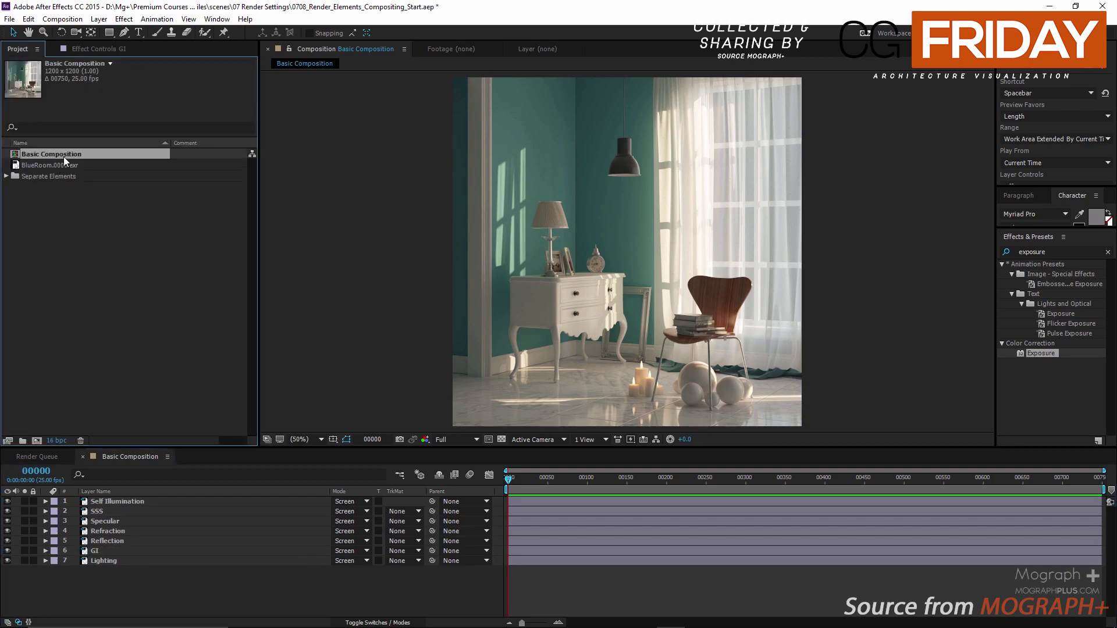
key(ctrl+d)
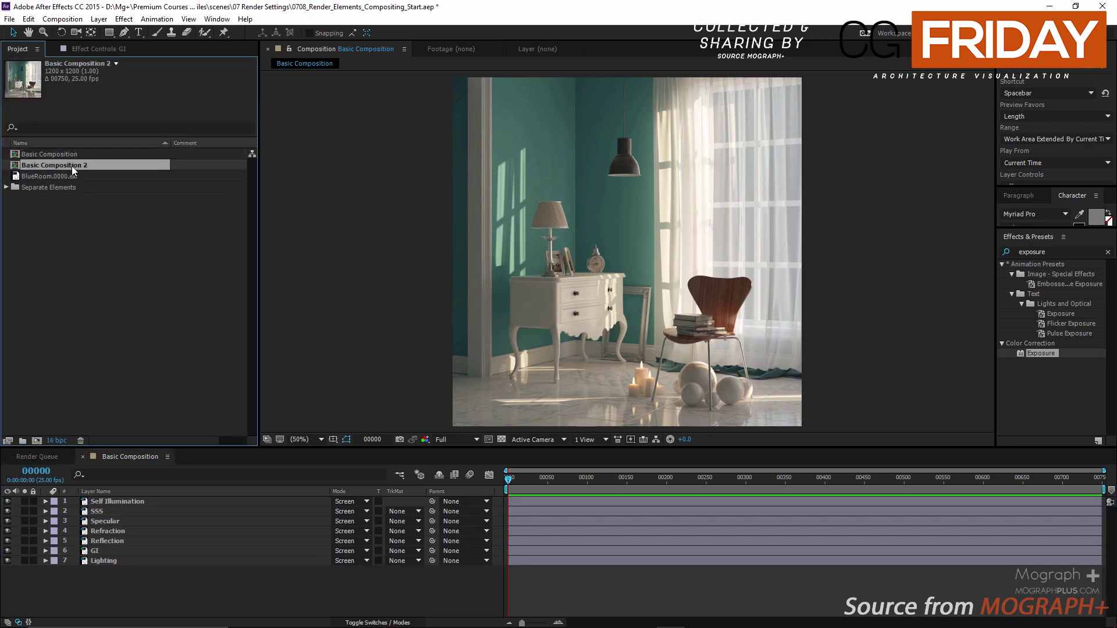
key(Return)
key(Right)
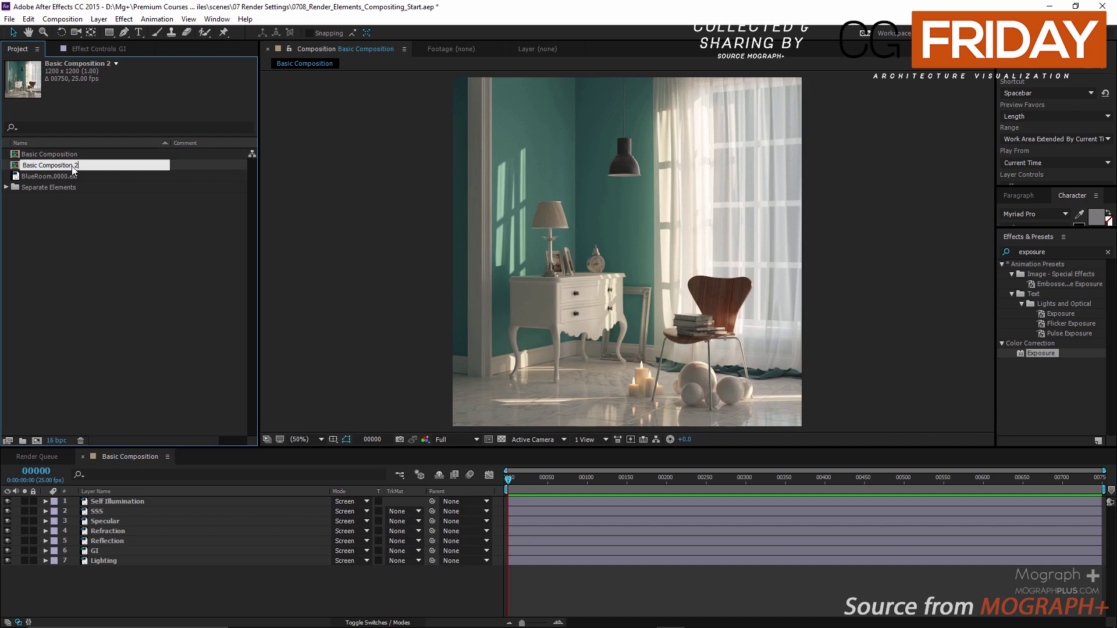
key(BackSpace)
key(BackSpace)
key(BackSpace)
key(BackSpace)
key(BackSpace)
key(BackSpace)
key(BackSpace)
key(BackSpace)
key(BackSpace)
key(BackSpace)
key(BackSpace)
key(BackSpace)
key(BackSpace)
key(BackSpace)
key(BackSpace)
key(BackSpace)
key(BackSpace)
key(BackSpace)
key(BackSpace)
text(Light Se)
key(Return)
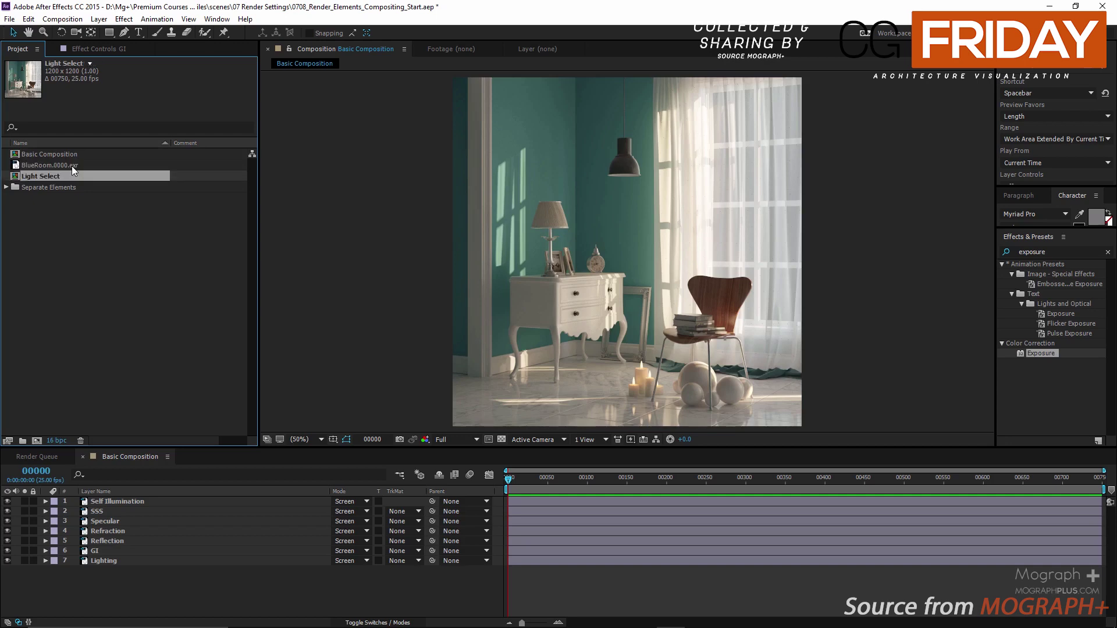
- Open the Light Select composition and hide all of its layers
double_click(79, 176)
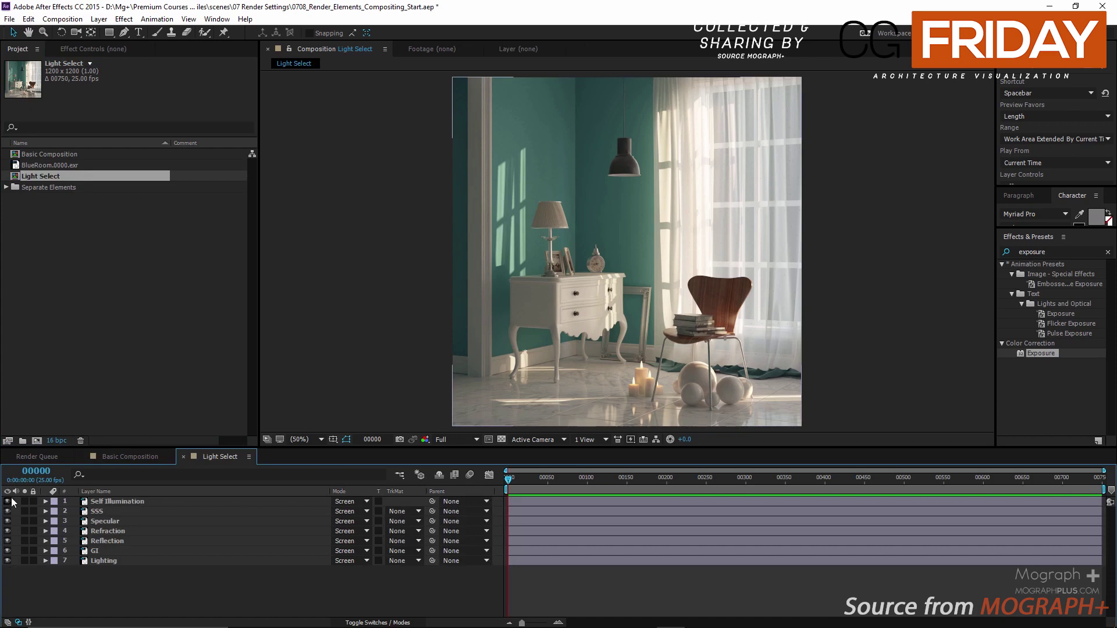
drag(8, 501, 10, 551)
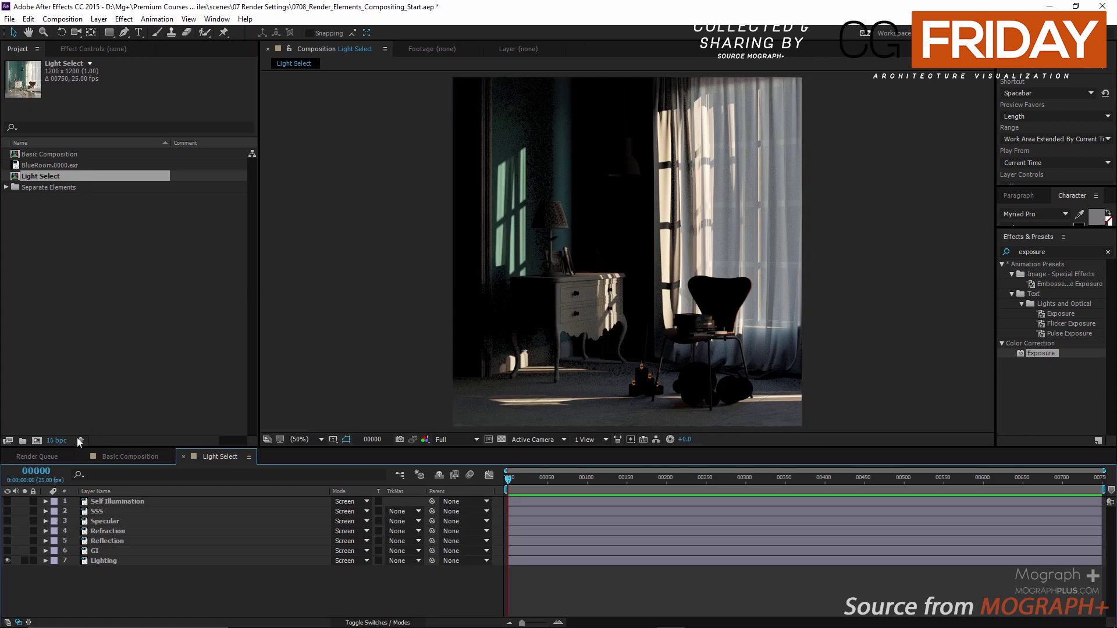
click(7, 560)
- Duplicate the Lighting layer and rename the copy "Light Select Sun"
click(90, 561)
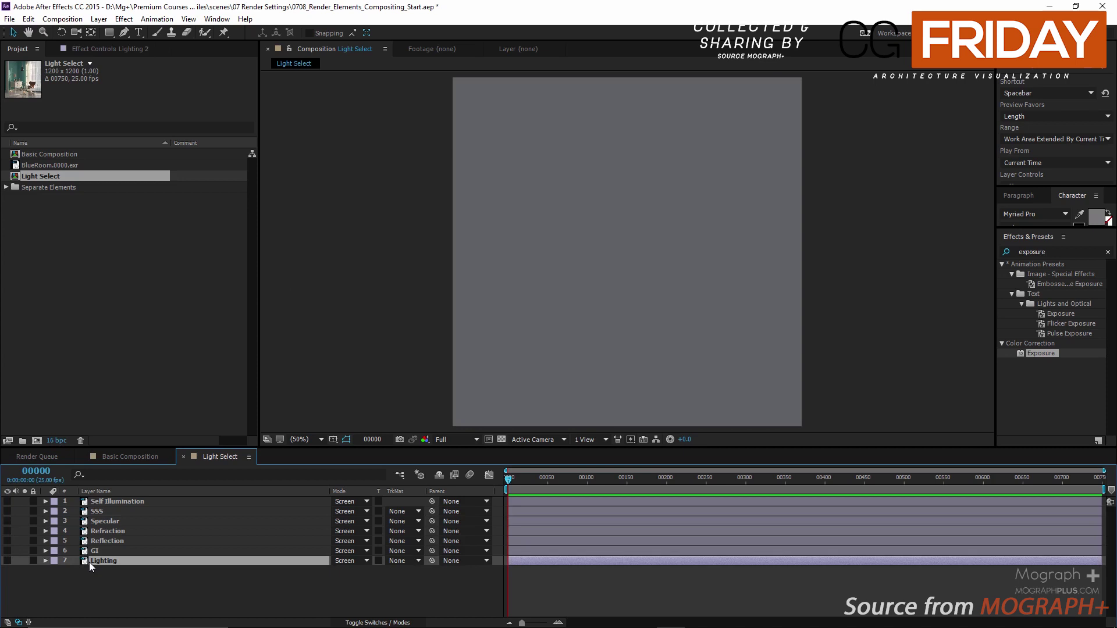
key(ctrl+d)
key(Return)
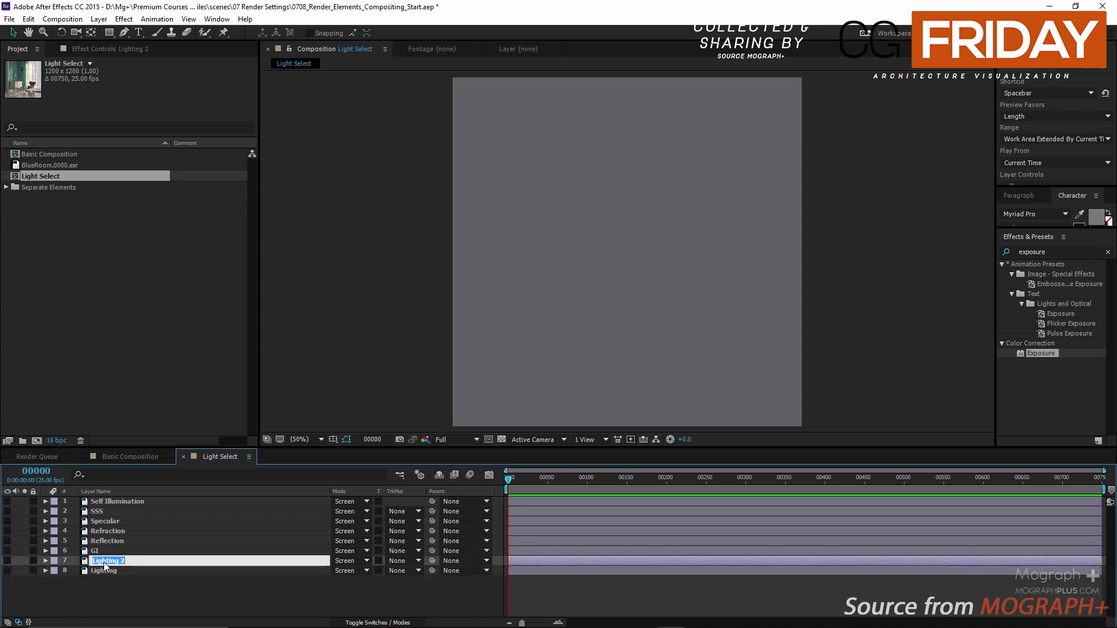
text(Light Select Sun)
key(Return)
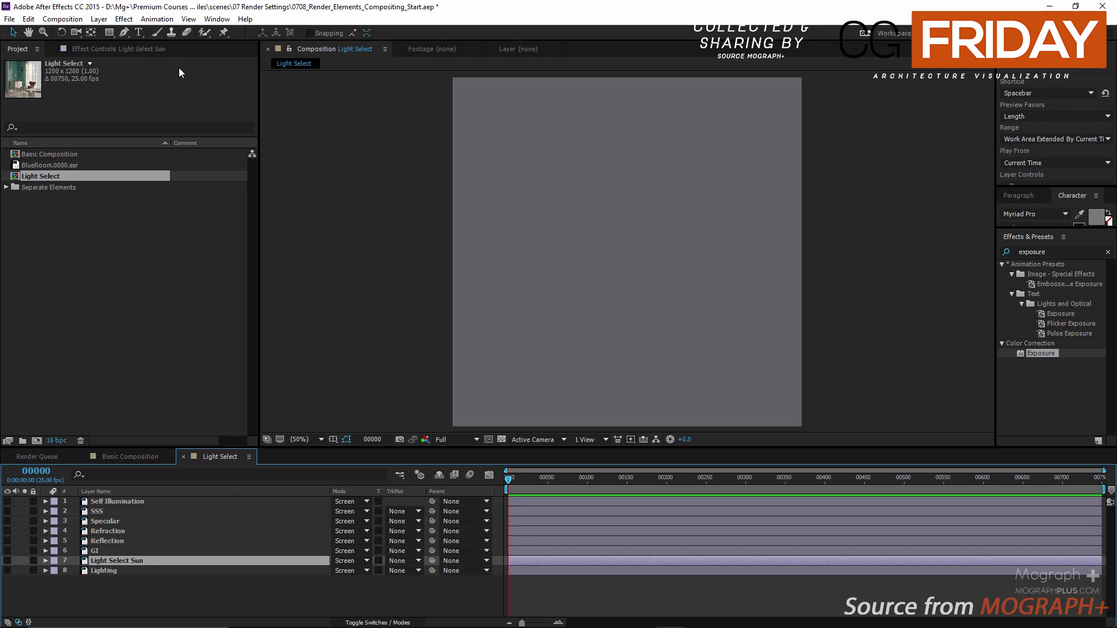
- Set the Light Select Sun layer's EXtractoR channels to VRayLightSelect_Sun and make the layer visible
click(104, 51)
click(183, 99)
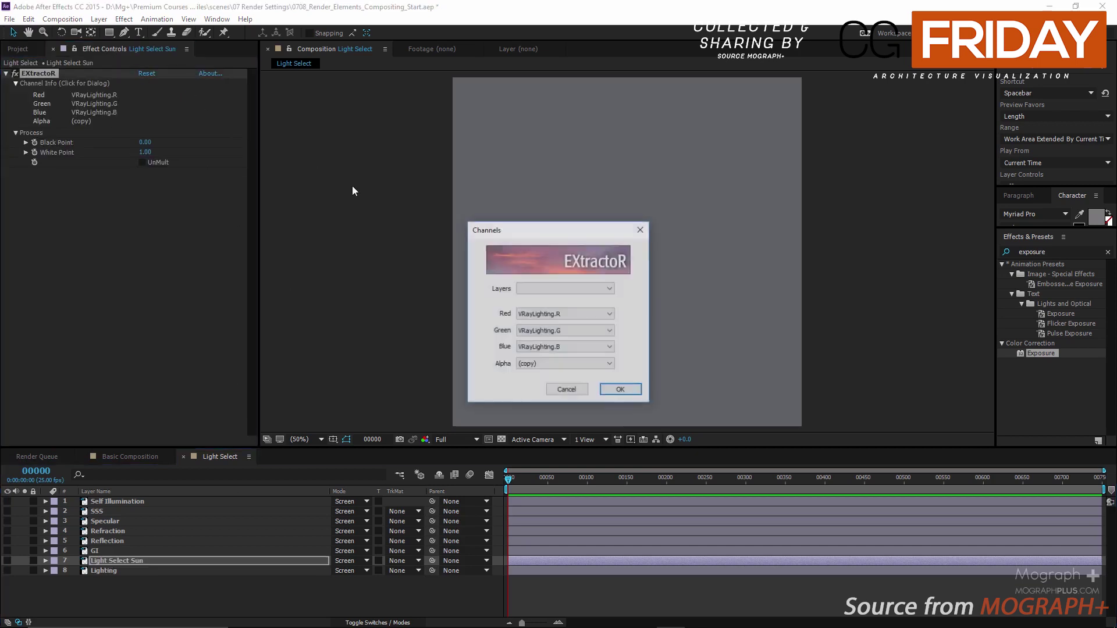
click(544, 289)
click(547, 360)
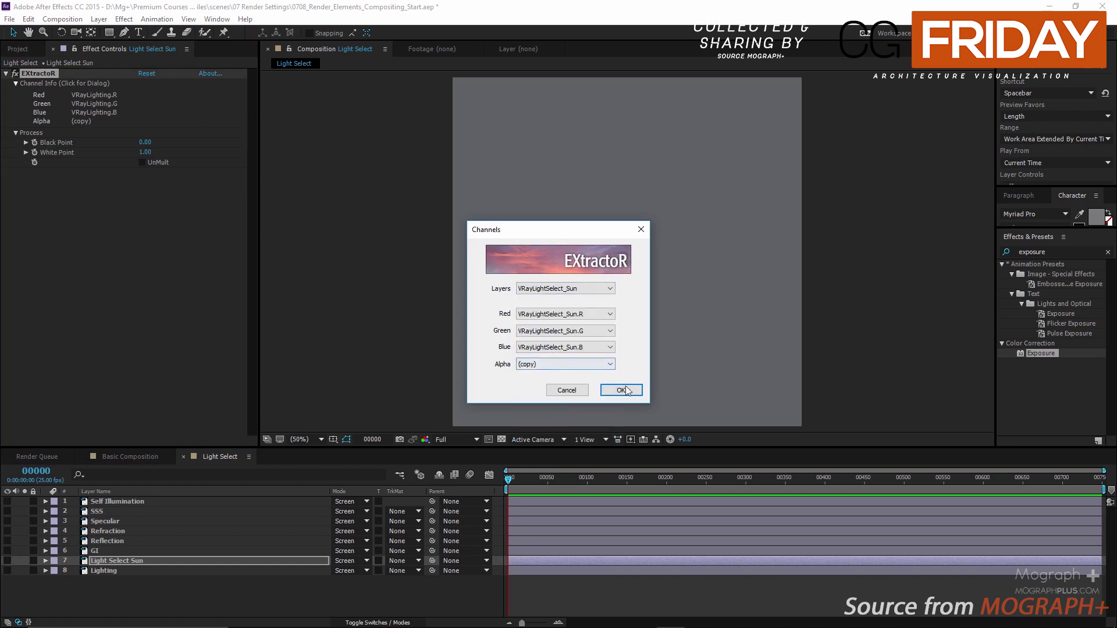
click(629, 390)
click(7, 560)
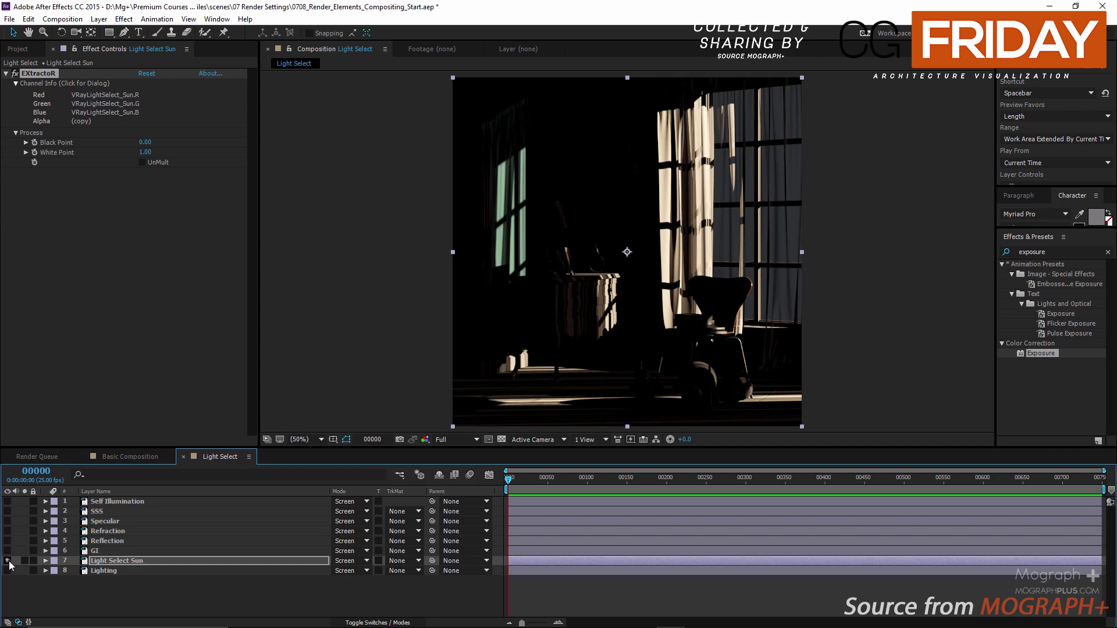
- Duplicate the Light Select Sun layer and rename the copy "Light Select Portal"
click(100, 565)
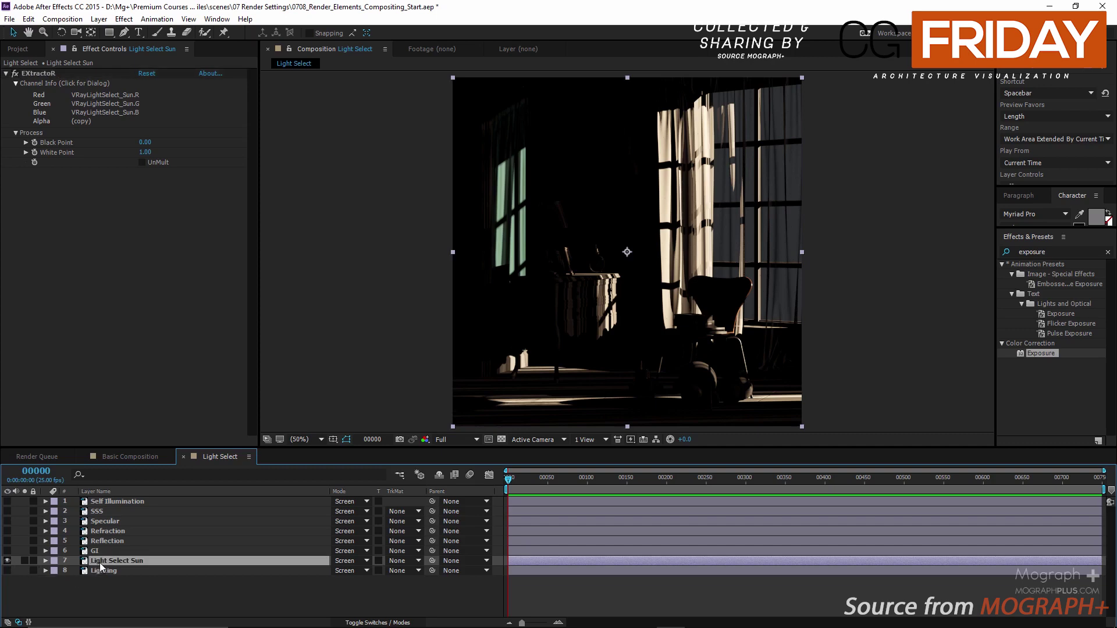
key(ctrl+d)
key(Return)
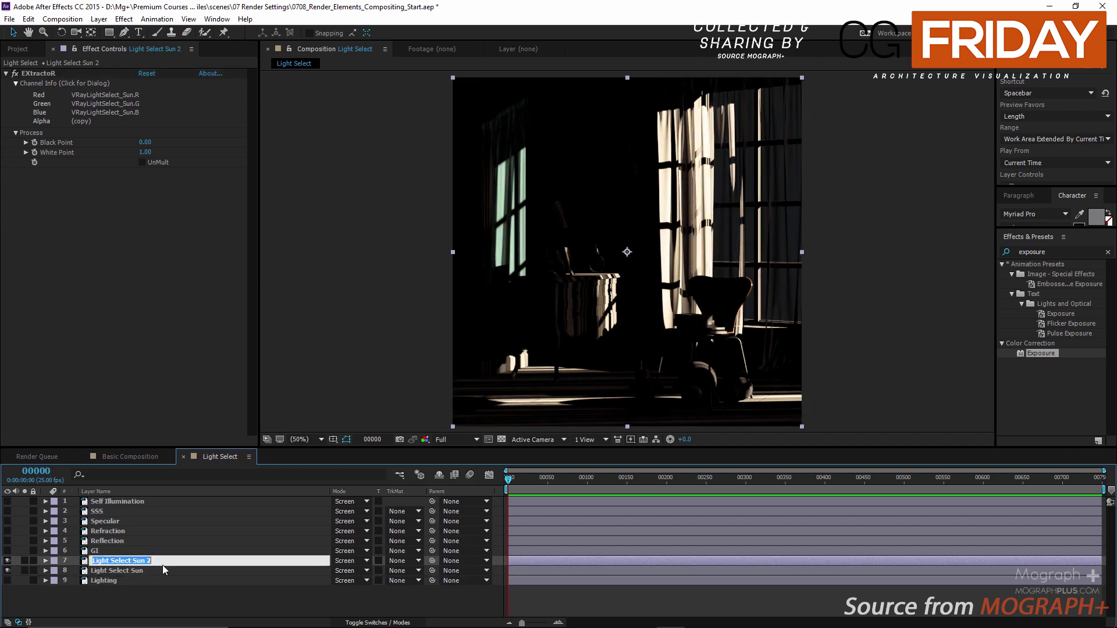
text(Light Select Portal)
key(Return)
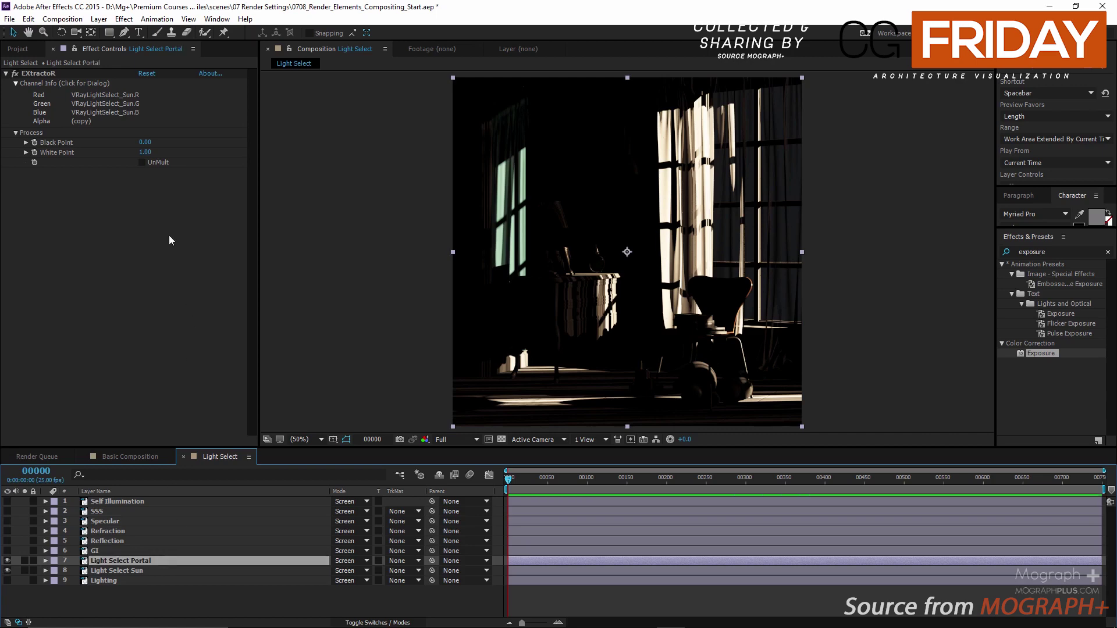
- Set the Light Select Portal layer's EXtractoR channels to VRayLightSelect_Portal
click(185, 99)
click(552, 287)
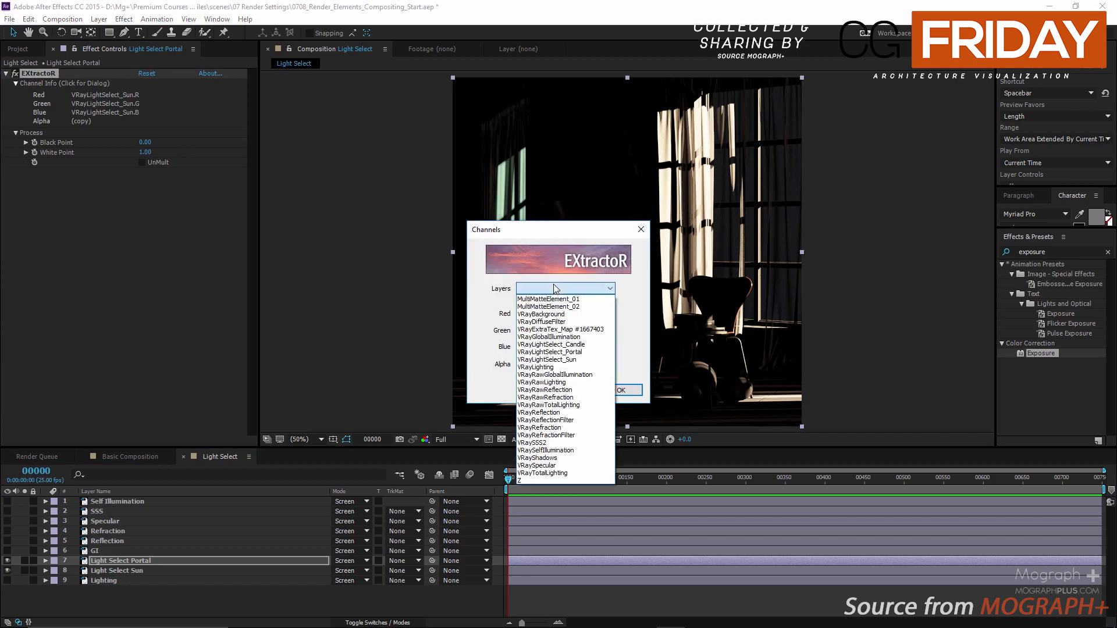
click(564, 347)
click(616, 388)
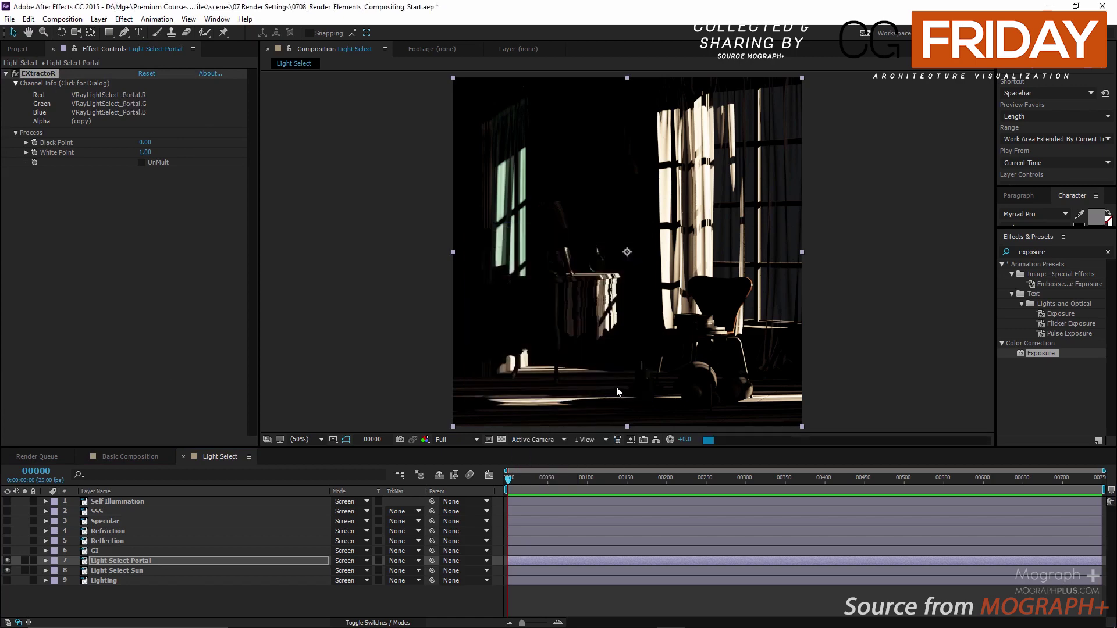
- Toggle the Light Select Portal layer's visibility to compare the image with and without the portal light
click(7, 561)
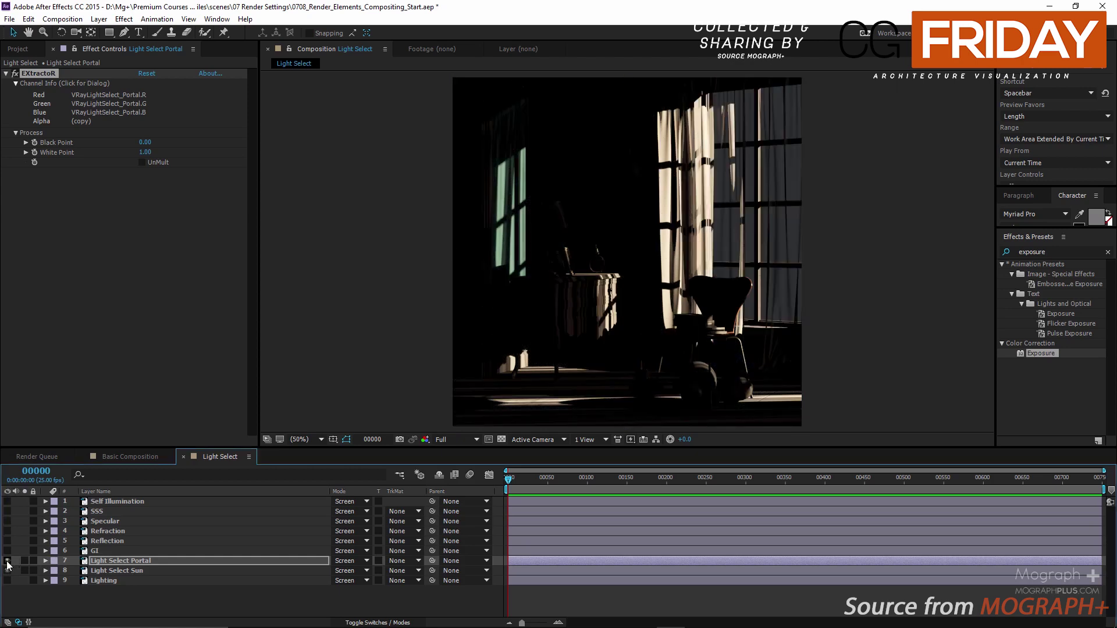
click(7, 561)
click(7, 560)
click(7, 561)
click(7, 560)
click(7, 561)
- Duplicate the Light Select Portal layer and rename the copy "Light Select Candle"
click(110, 561)
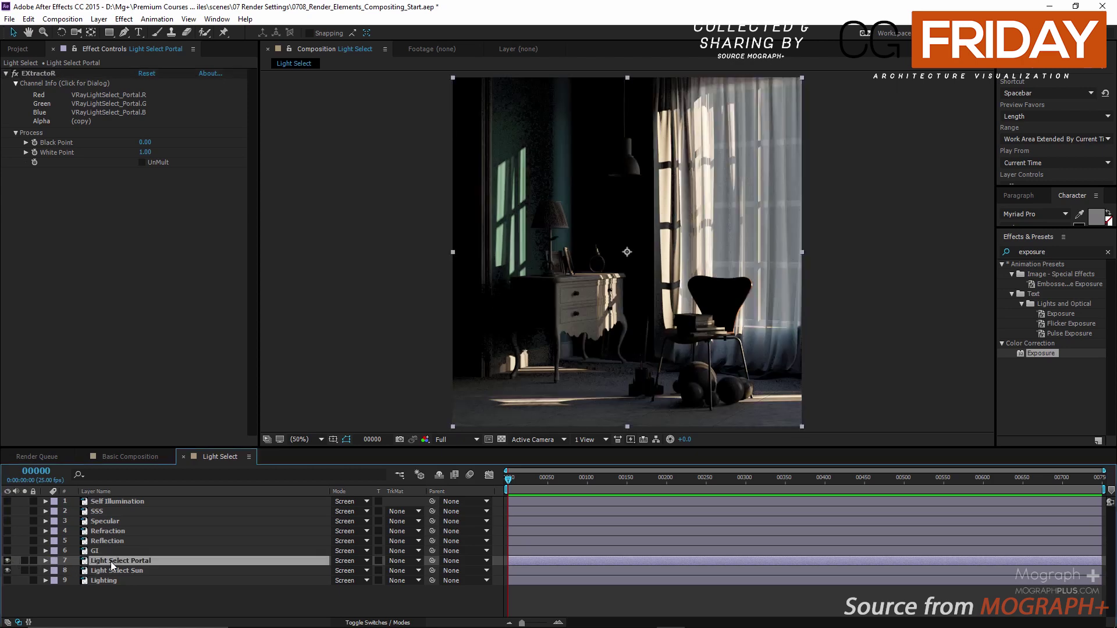
key(ctrl+d)
key(Return)
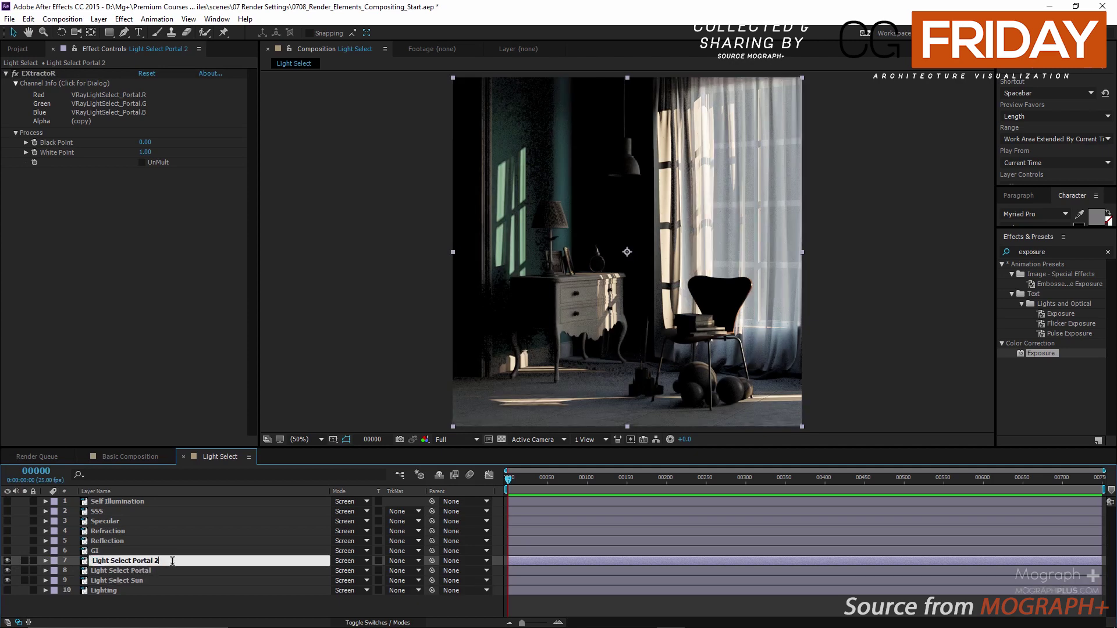
click(172, 561)
key(BackSpace)
key(BackSpace)
key(BackSpace)
key(BackSpace)
key(BackSpace)
key(BackSpace)
key(BackSpace)
text(Candle)
key(Return)
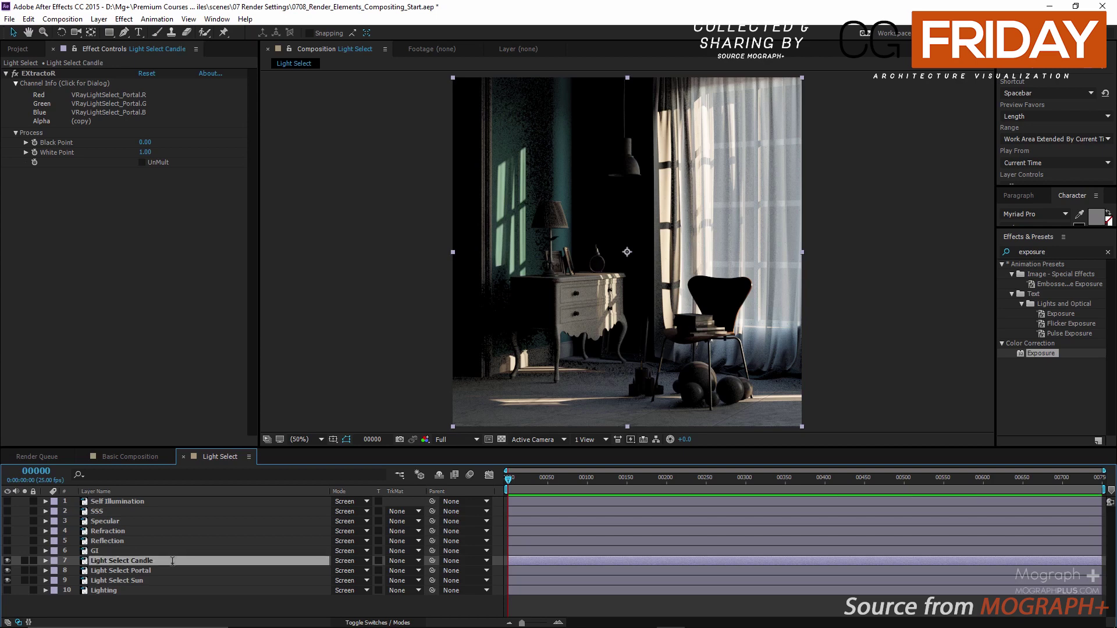
- Set the Light Select Candle layer's EXtractoR channels to VRayLightSelect_Candle
click(176, 116)
click(552, 291)
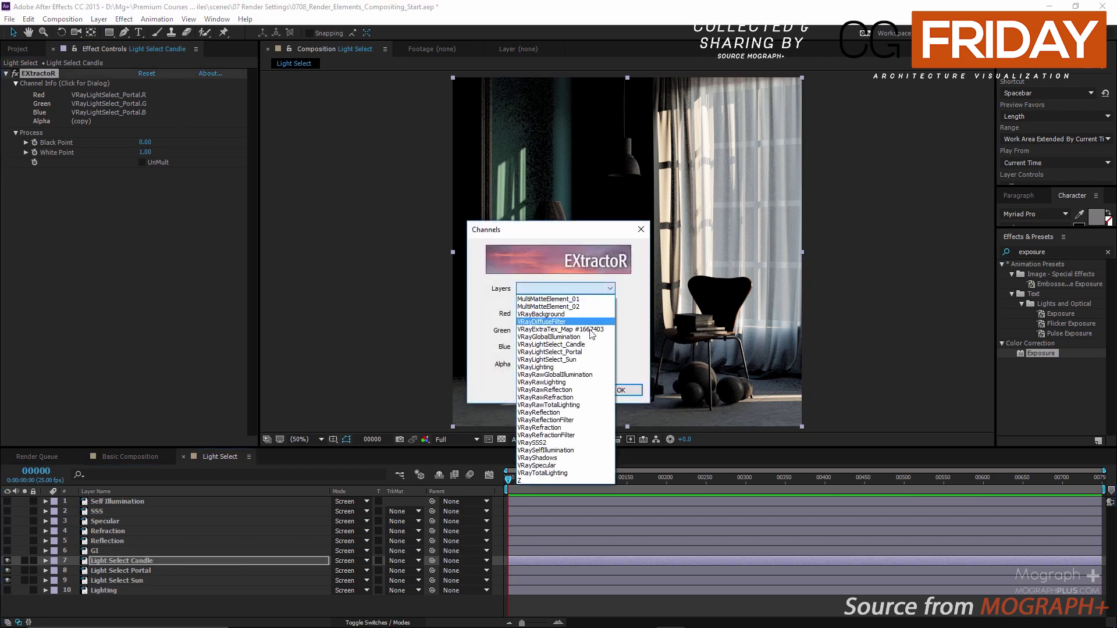
click(573, 342)
click(618, 390)
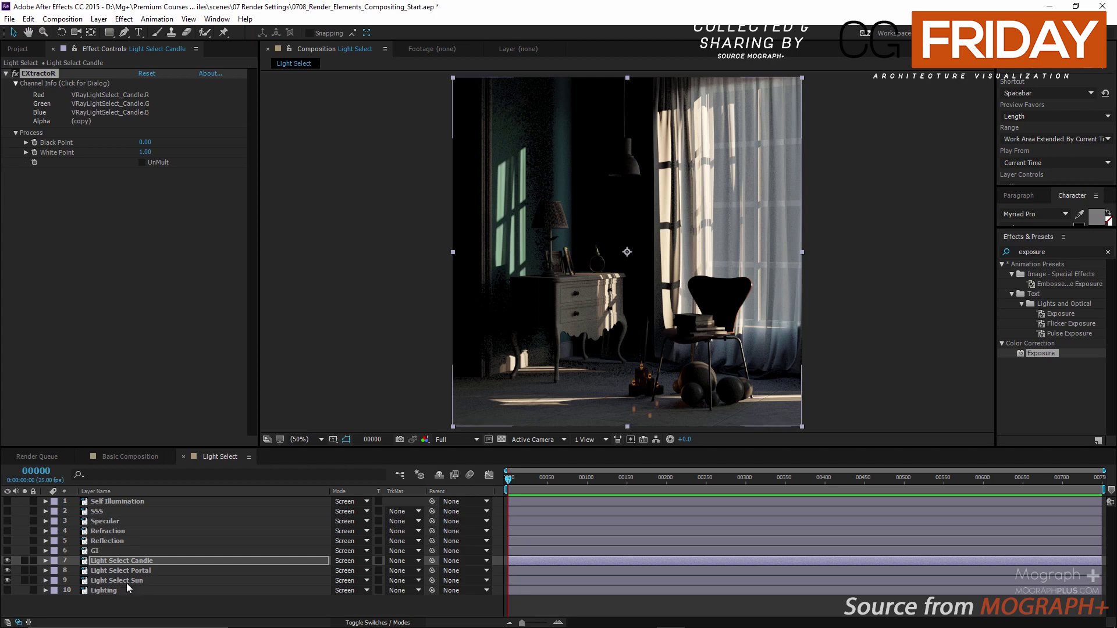
- Reveal the Light Select Portal layer's opacity and try adjusting it
click(148, 579)
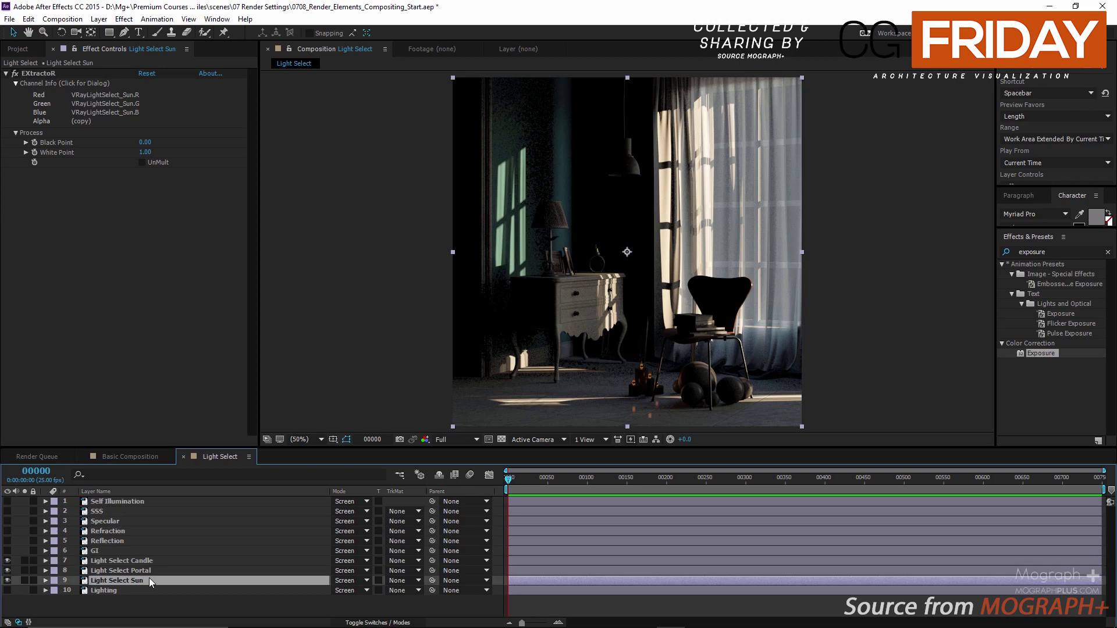
click(159, 571)
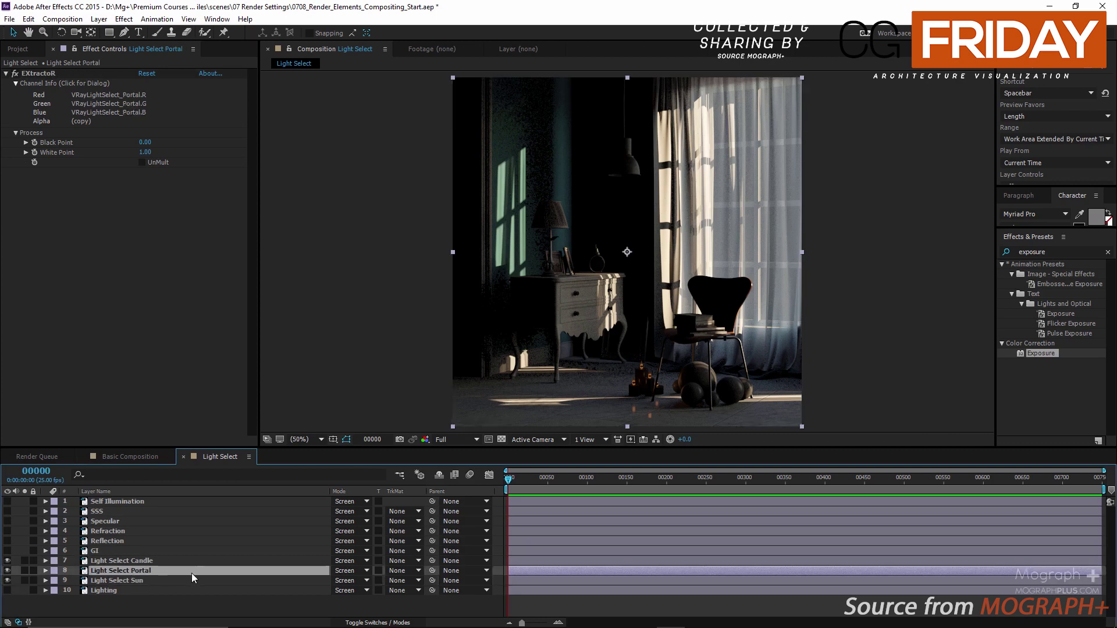
key(t)
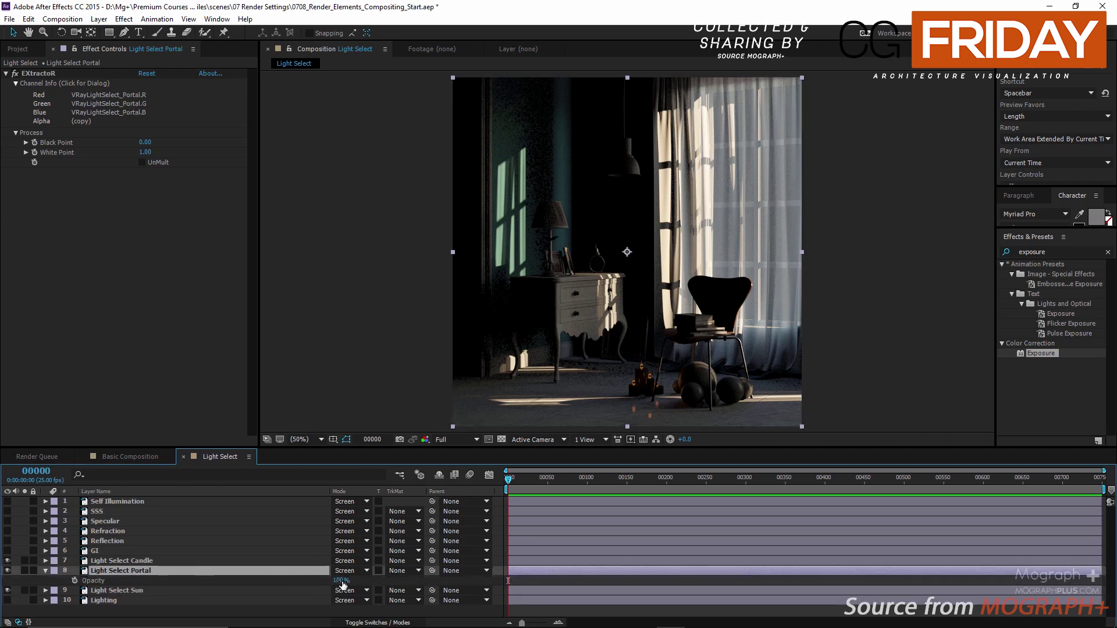
mouse_move(340, 581)
mouse_down()
mouse_move(242, 576)
mouse_move(342, 577)
mouse_up()
click(233, 579)
- Try intensifying the portal light with a duplicate of Light Select Portal, compare the effect, and delete the duplicate
click(208, 571)
key(ctrl+d)
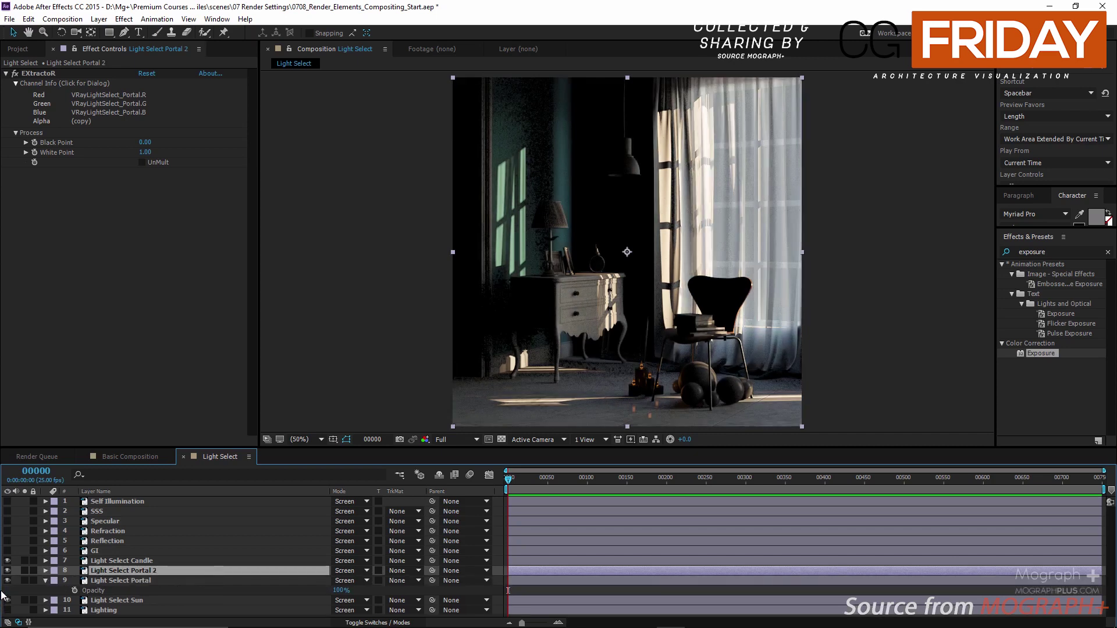
click(7, 570)
click(7, 571)
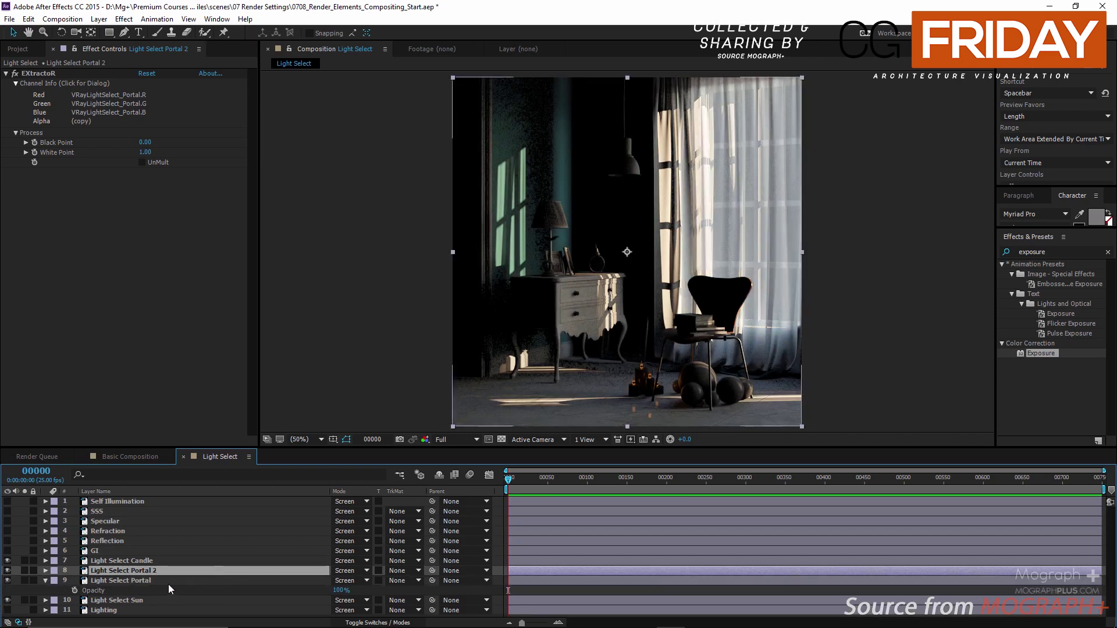
key(Delete)
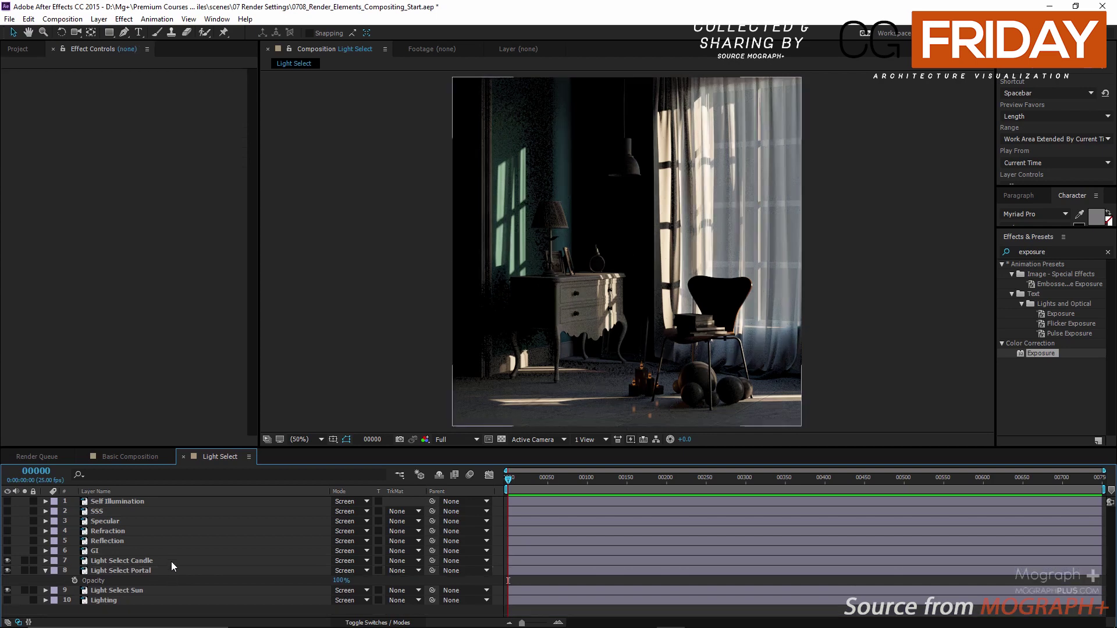
click(44, 569)
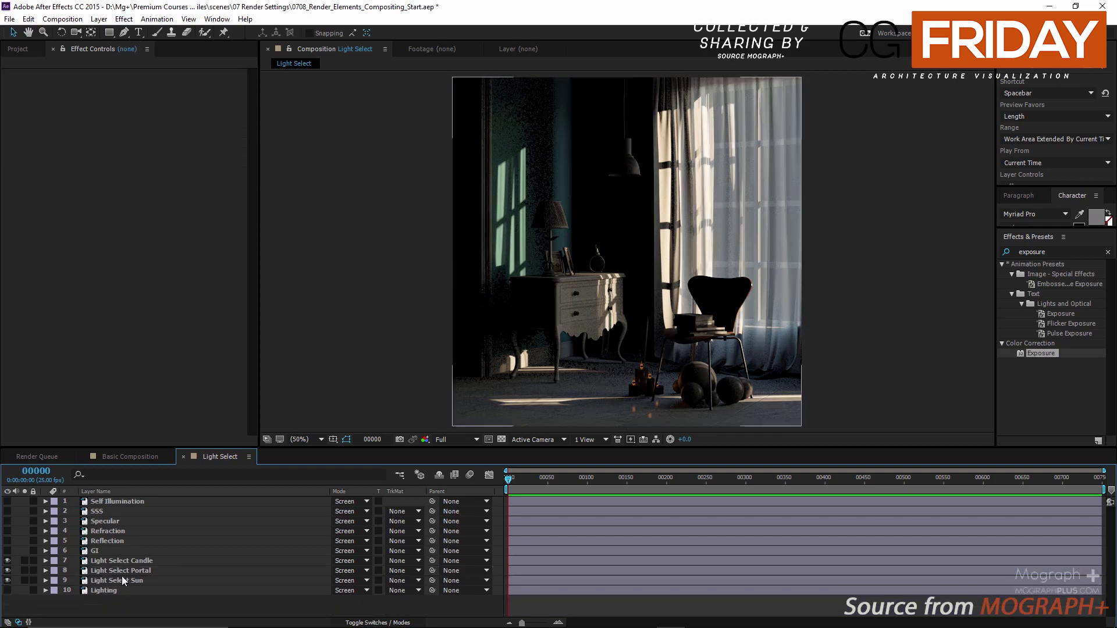
- Make the GI, Reflection, Refraction, Specular, SSS and Self Illumination layers visible and inspect the combined render
drag(7, 550, 10, 504)
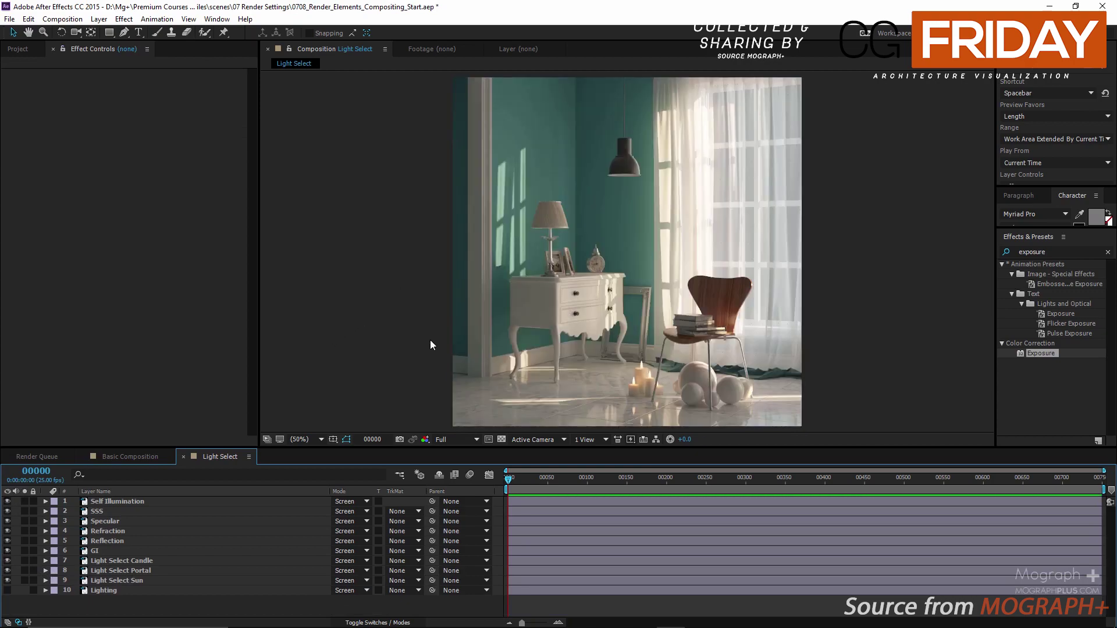
key(grave)
scroll(489, 477, up, 1)
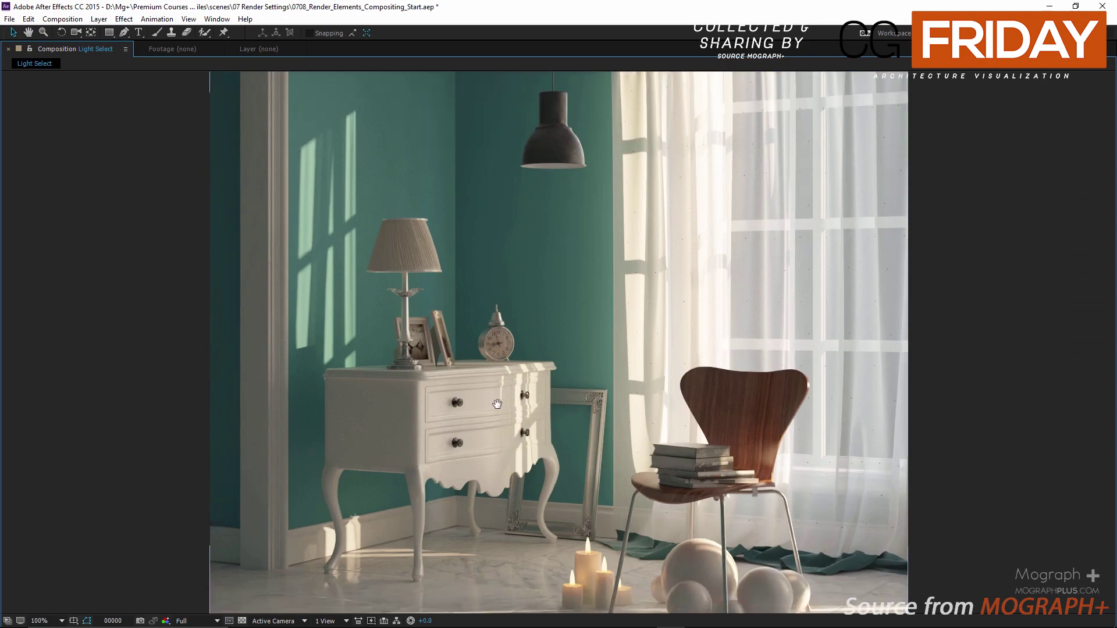
scroll(500, 349, up, 2)
scroll(496, 326, down, 4)
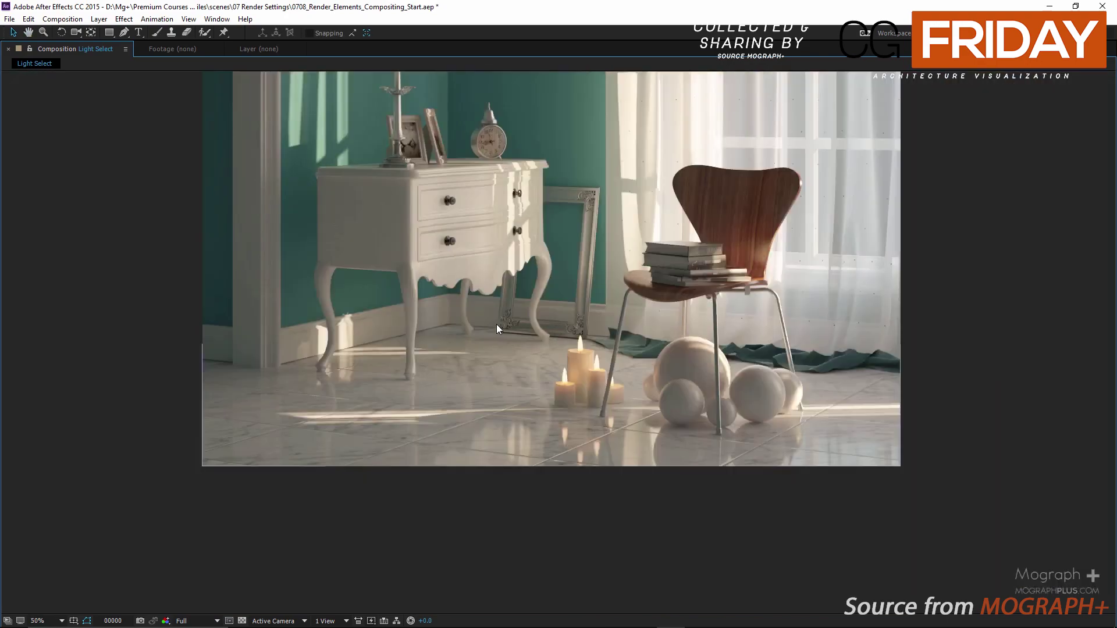
scroll(491, 233, up, 4)
scroll(406, 240, down, 3)
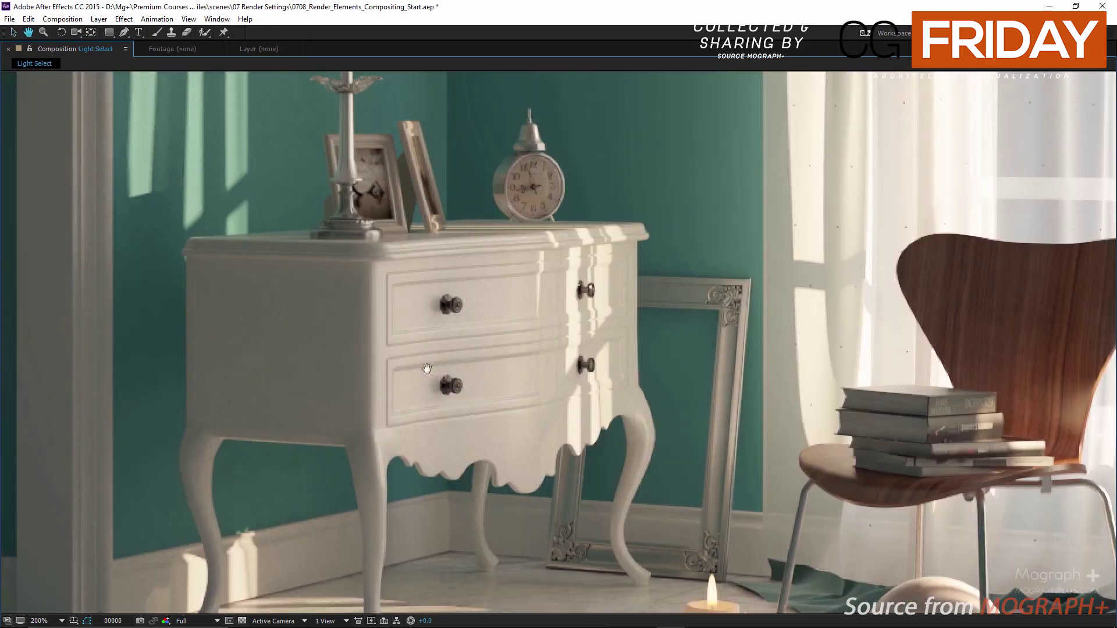
key(grave)
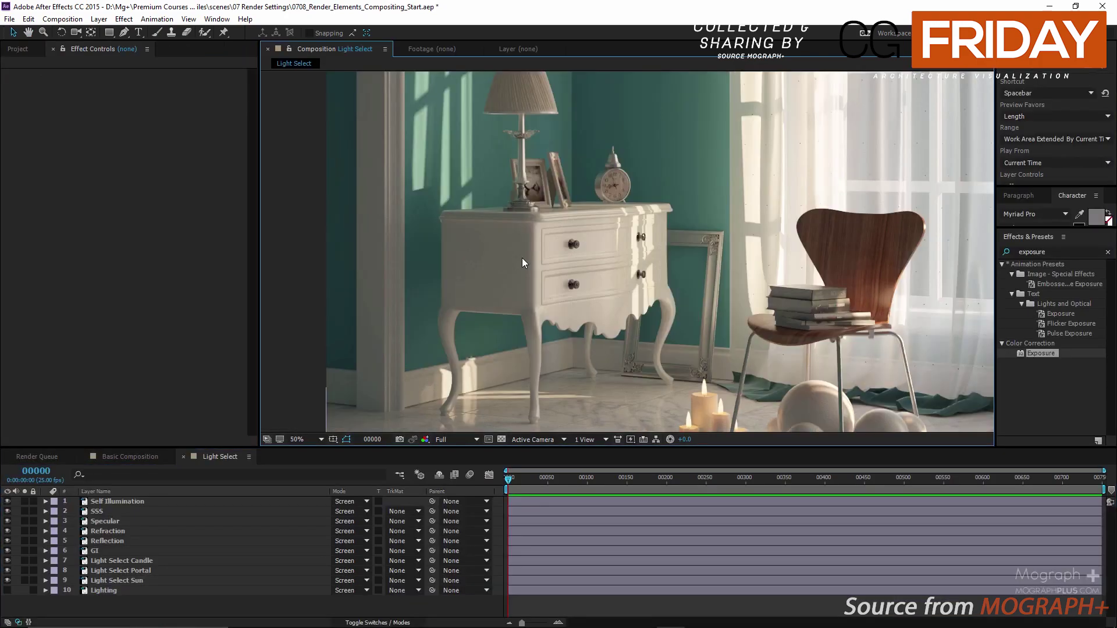
scroll(521, 263, down, 2)
key(shift+slash)
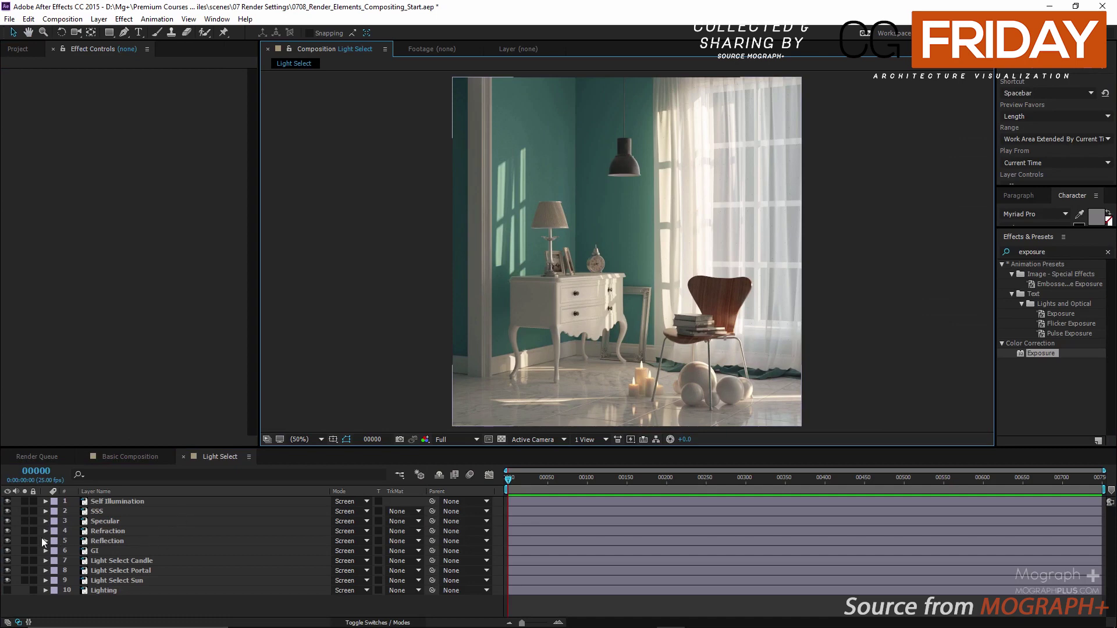
- Compare the candles, spheres and floor with the Specular layer on and off
click(8, 521)
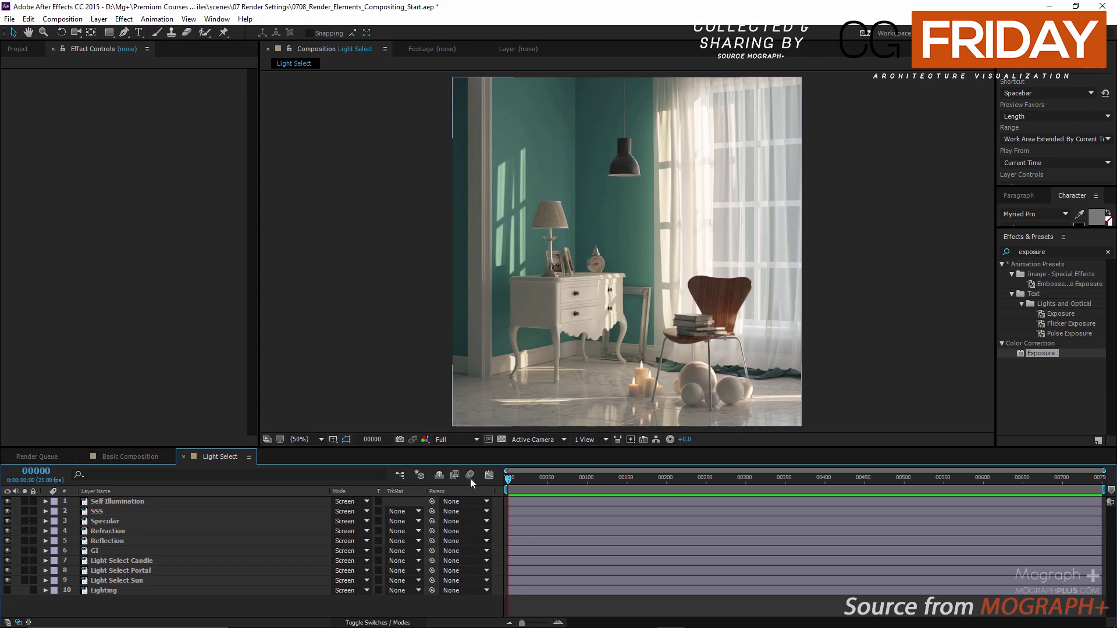
scroll(647, 394, up, 4)
middle_drag(630, 344, 589, 132)
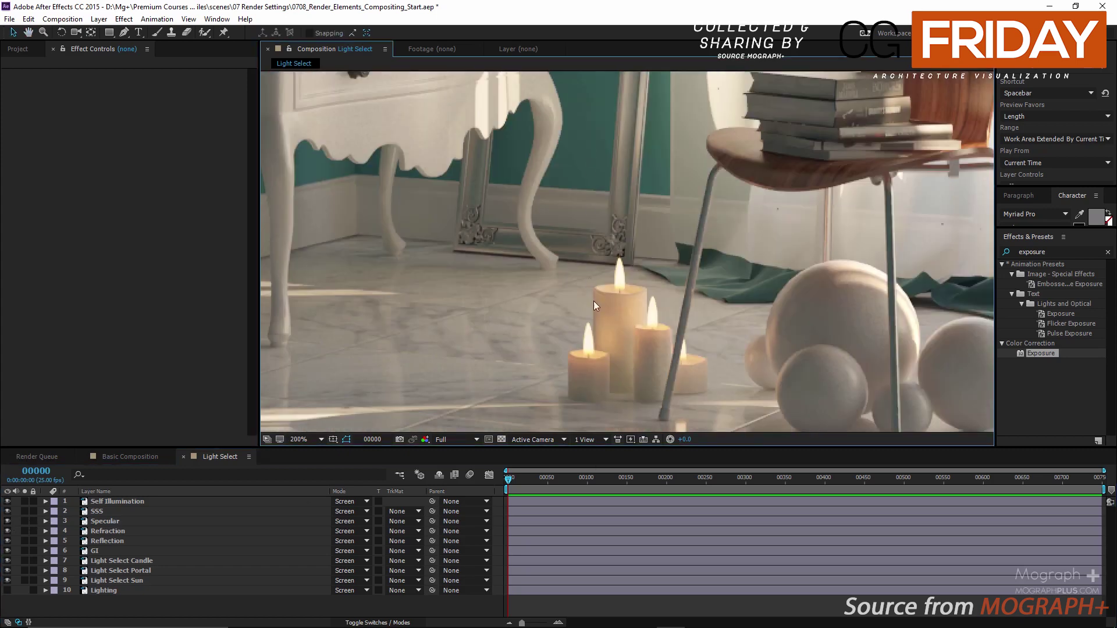
middle_drag(593, 301, 439, 214)
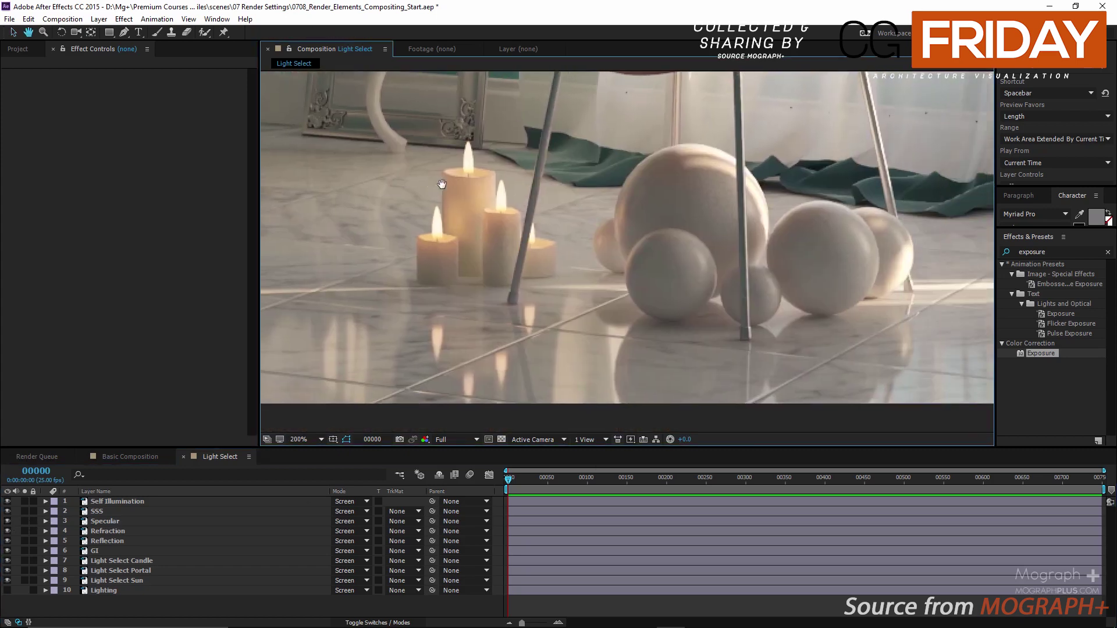
click(8, 520)
click(8, 519)
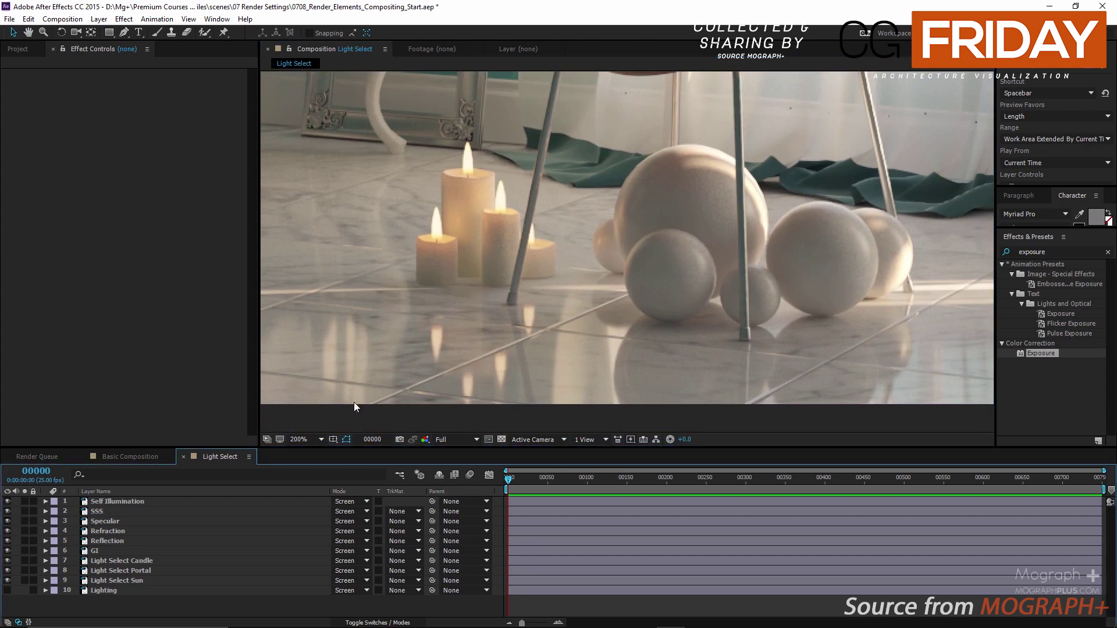
scroll(607, 277, down, 2)
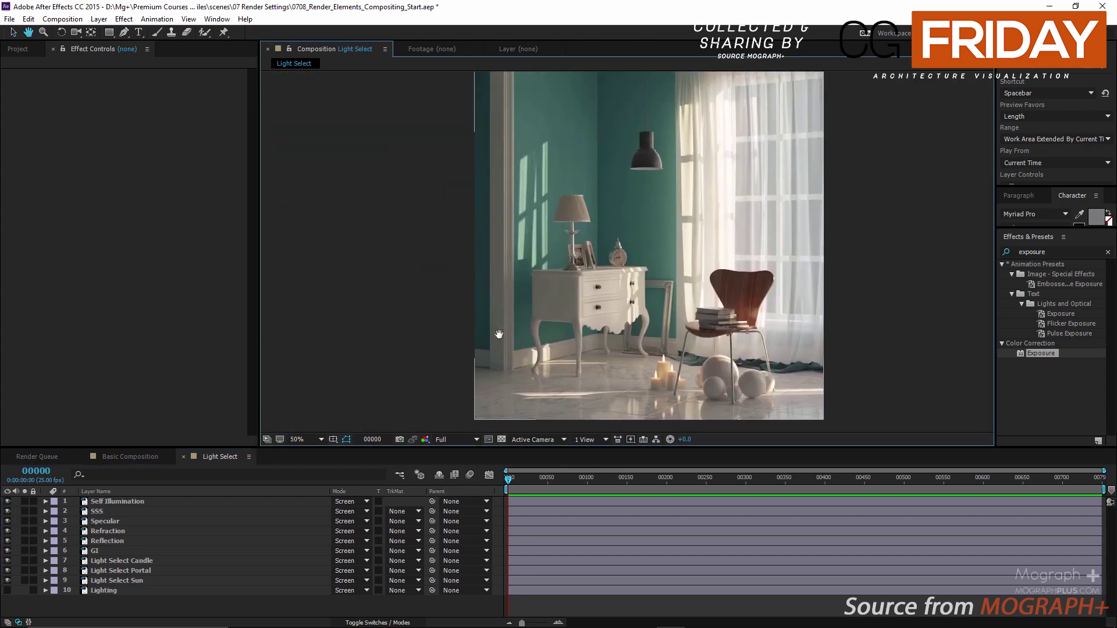
key(shift+slash)
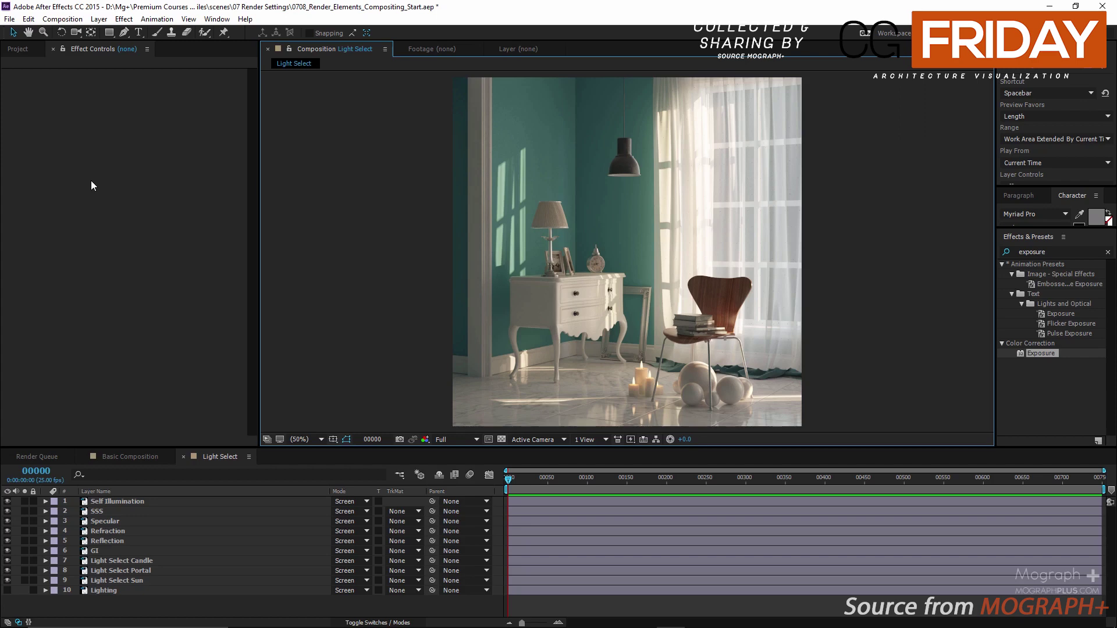
- Create a new composition from BlueRoom.0000.exr and rename it "GI Reconstruction"
click(18, 49)
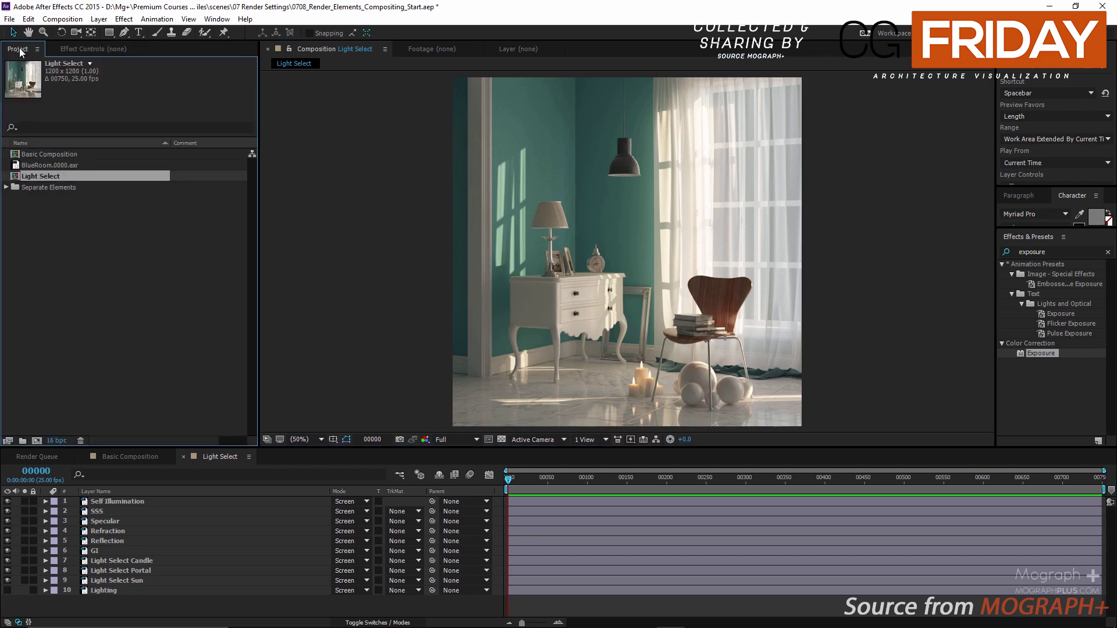
drag(65, 164, 37, 441)
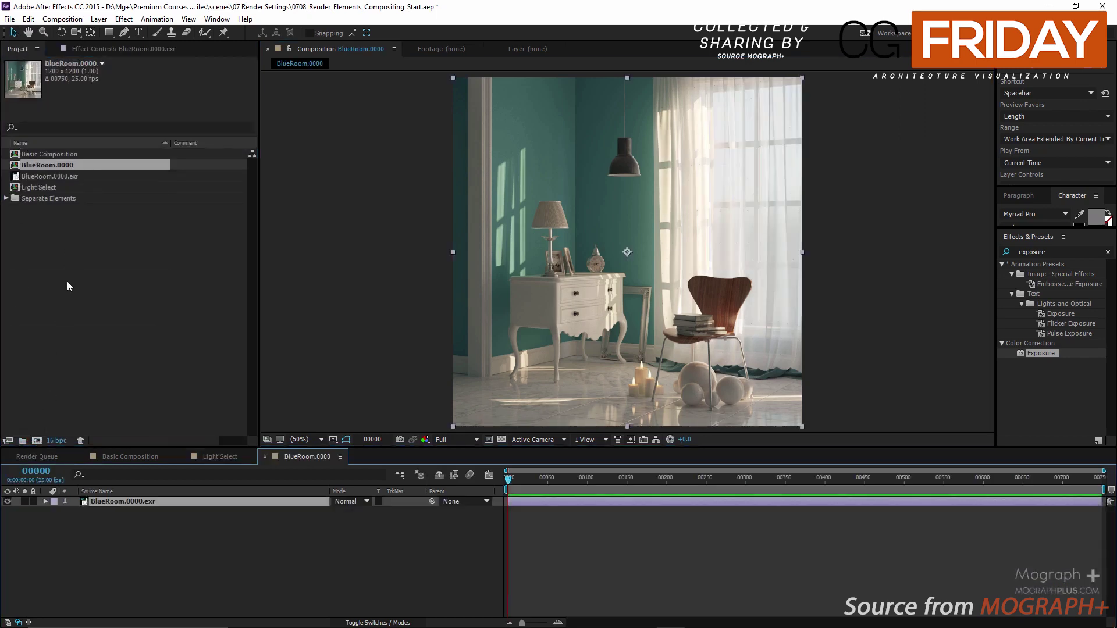
click(65, 165)
key(Return)
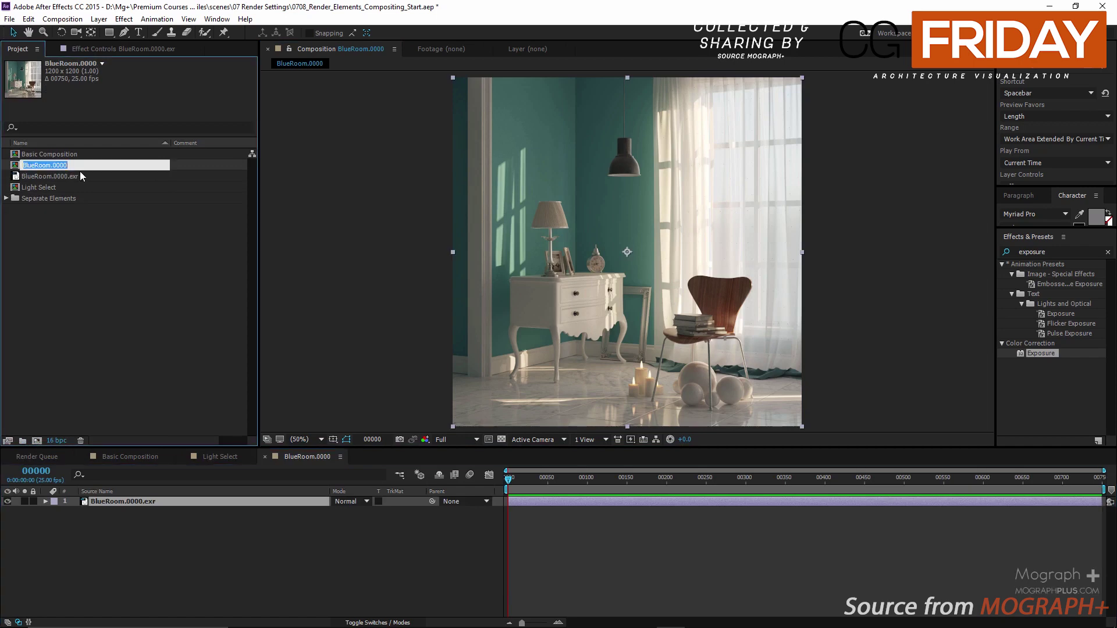
text(GI Reconstruction)
key(Return)
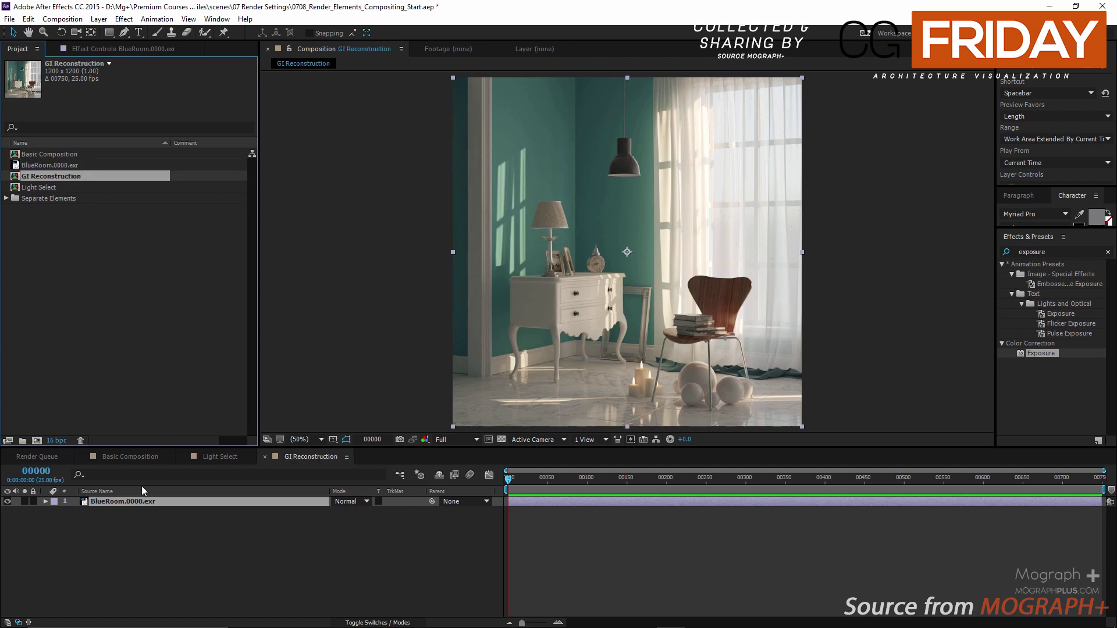
- Apply EXtractoR to the BlueRoom.0000.exr layer and assign it the VRayRawGlobalIllumination channels
click(149, 517)
click(145, 504)
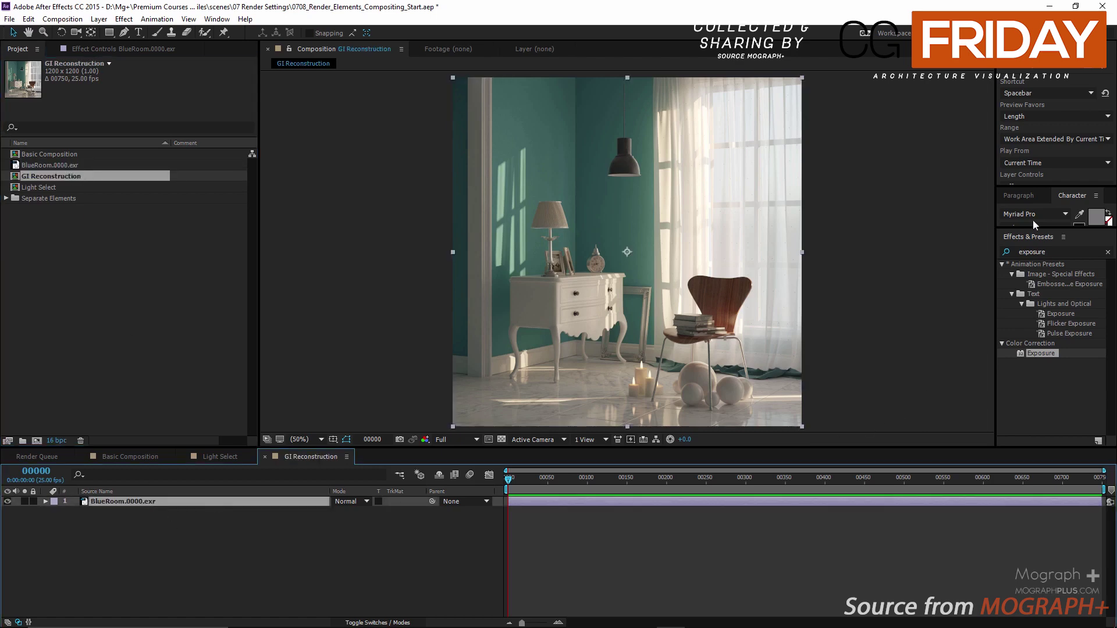
drag(1057, 252, 989, 266)
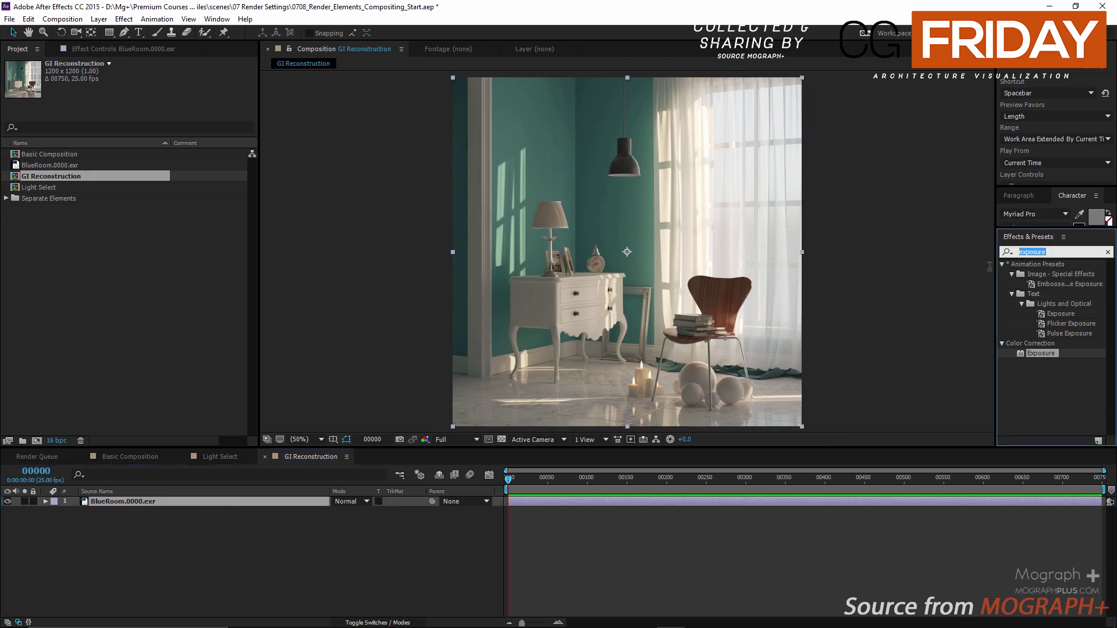
text(extra)
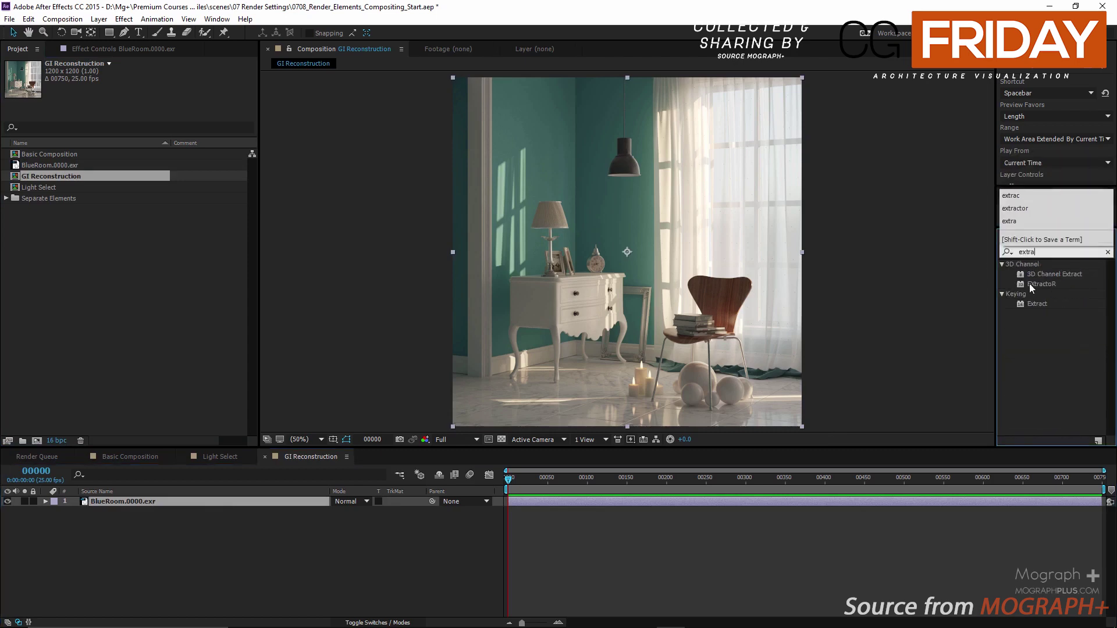
double_click(1021, 285)
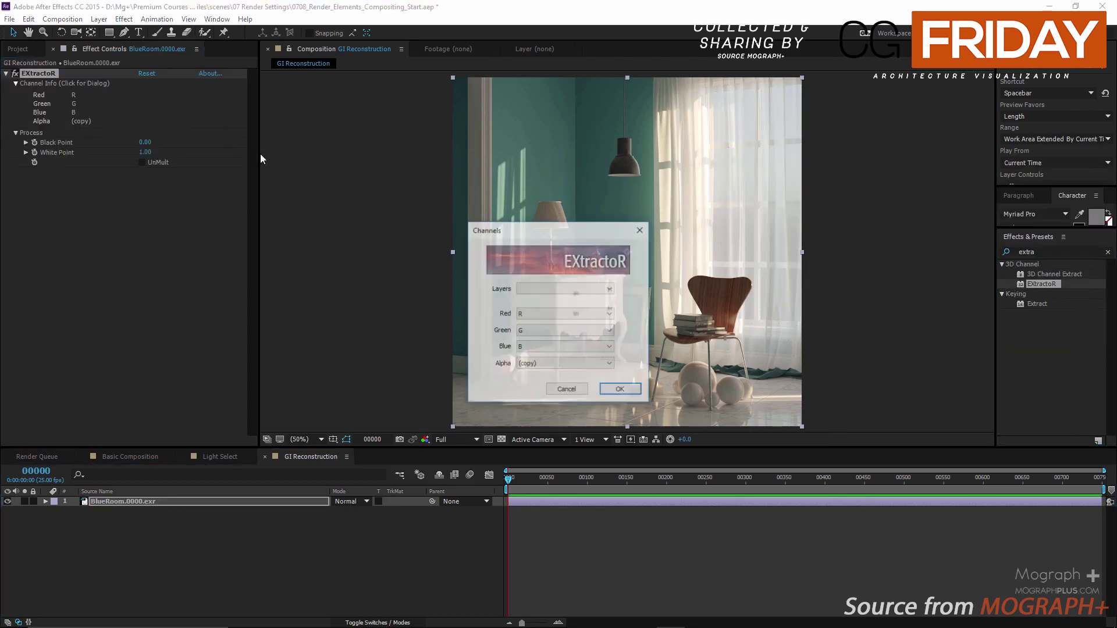
click(582, 288)
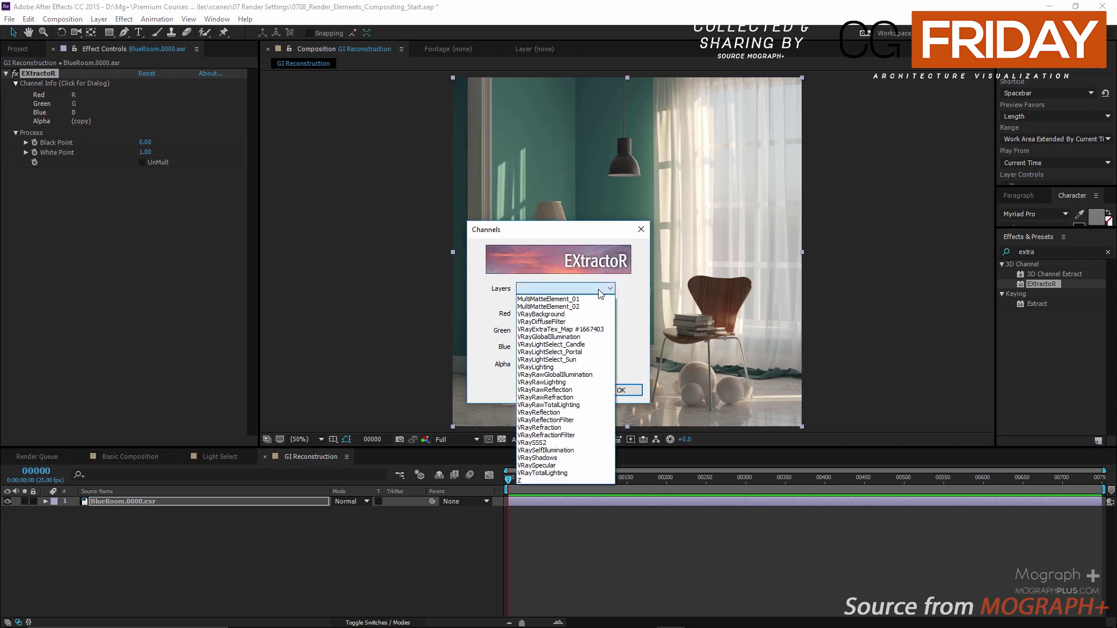
click(586, 375)
click(620, 390)
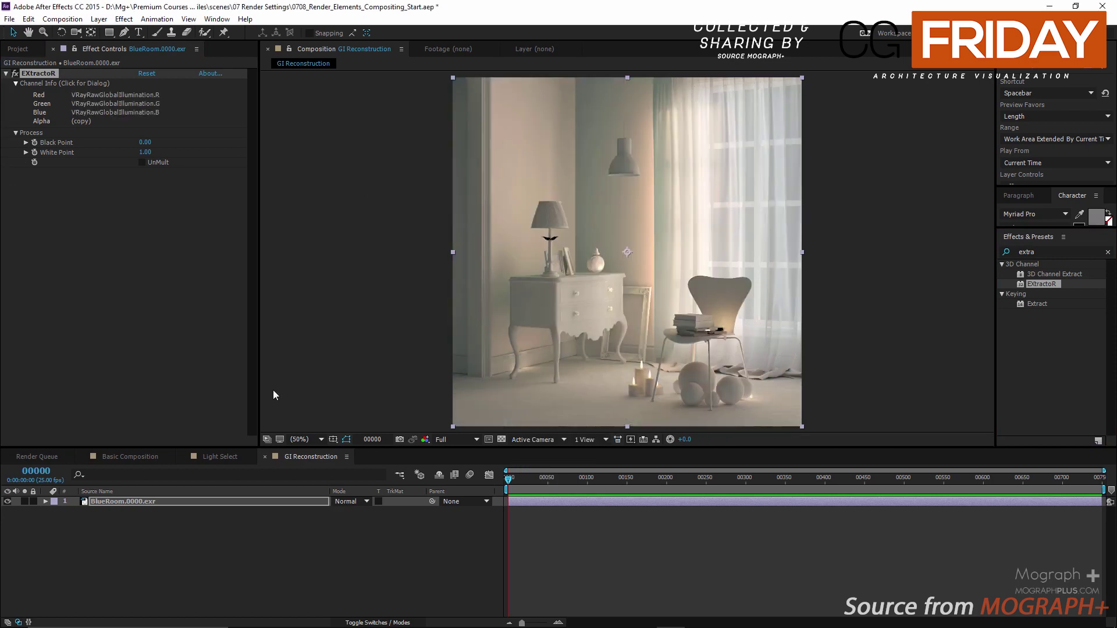
- Rename the BlueRoom.0000.exr layer in the GI Reconstruction composition as "RAW GI"
click(131, 536)
click(136, 498)
key(Return)
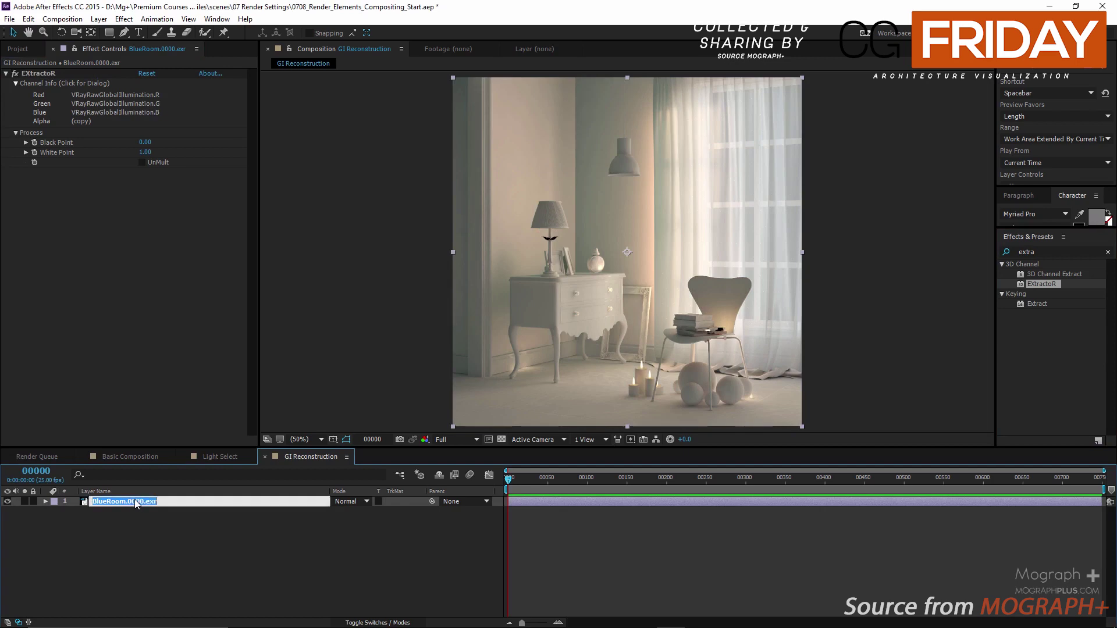
text(RAW GI)
key(Return)
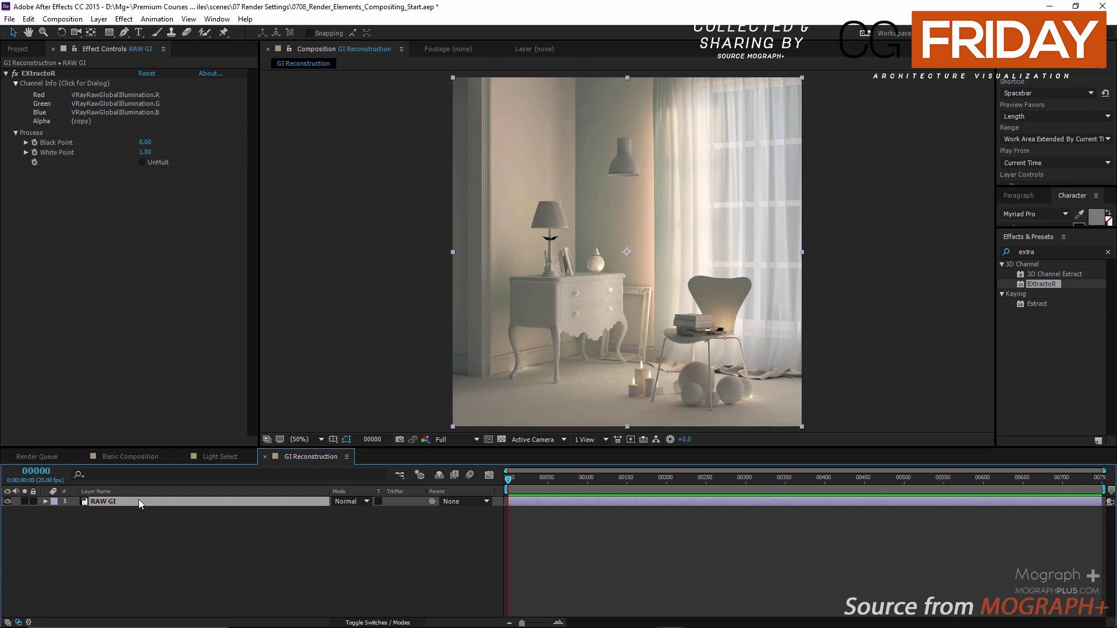
- Duplicate the RAW GI layer and rename the copy "Diffuse Filter"
click(159, 522)
click(154, 506)
key(Caps_Lock)
key(ctrl+d)
key(Return)
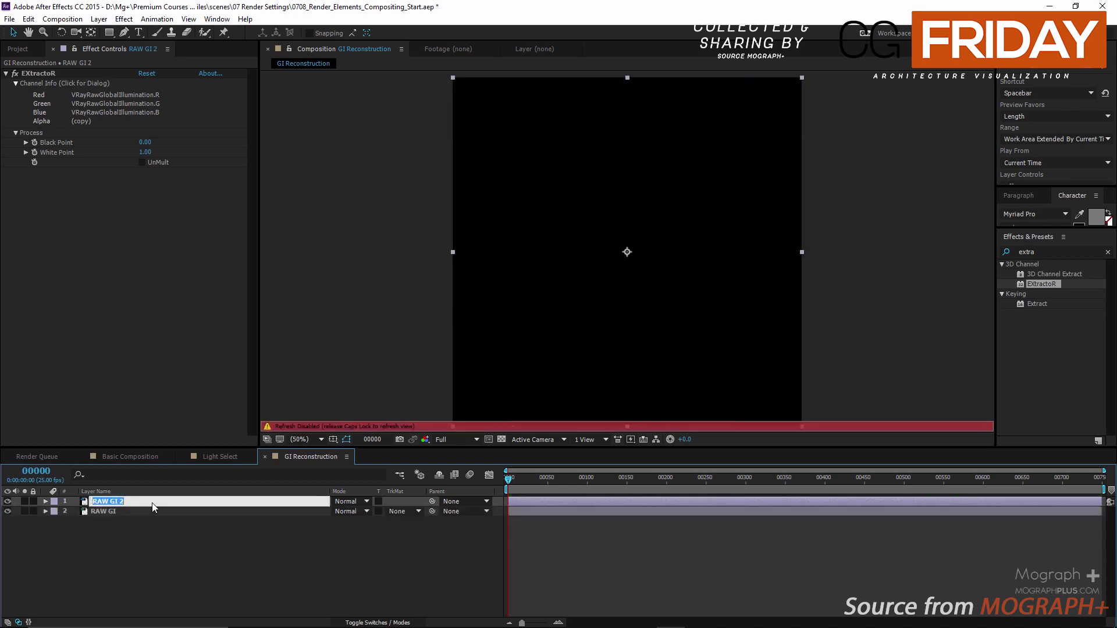
key(Caps_Lock)
text(Diffu)
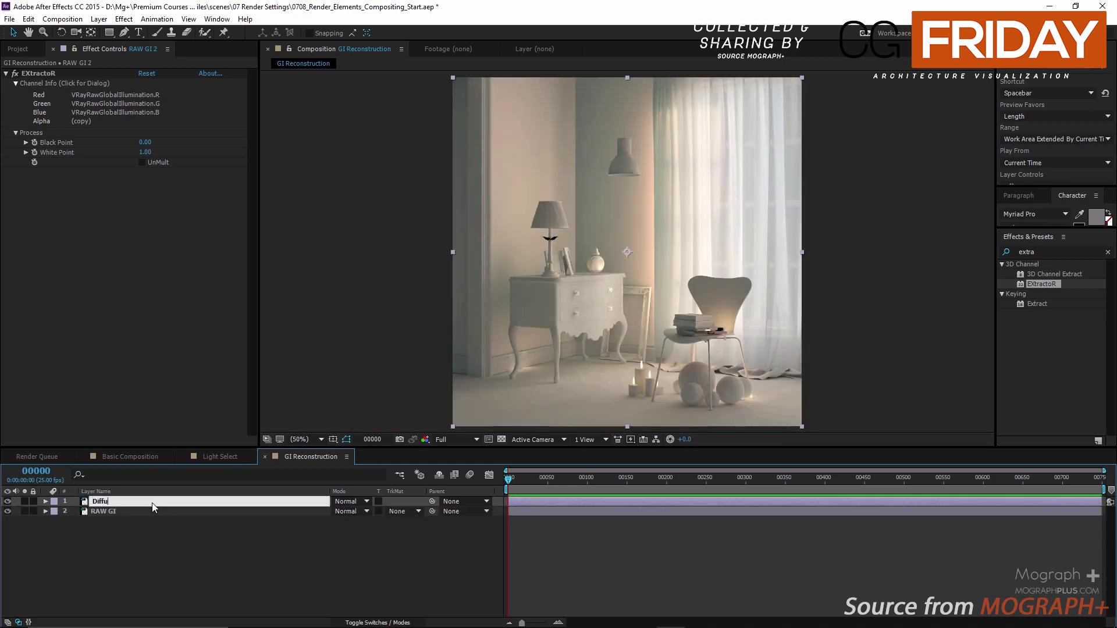
text(se Filter)
key(Return)
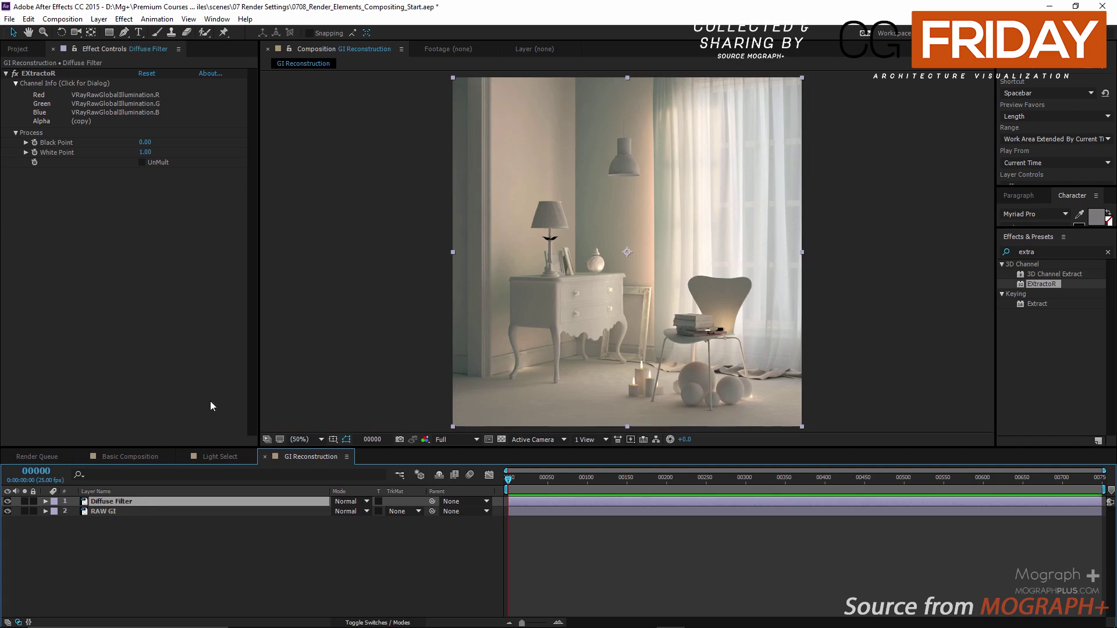
- Change the Diffuse Filter layer's EXtractoR channels to VRayDiffuseFilter
click(208, 117)
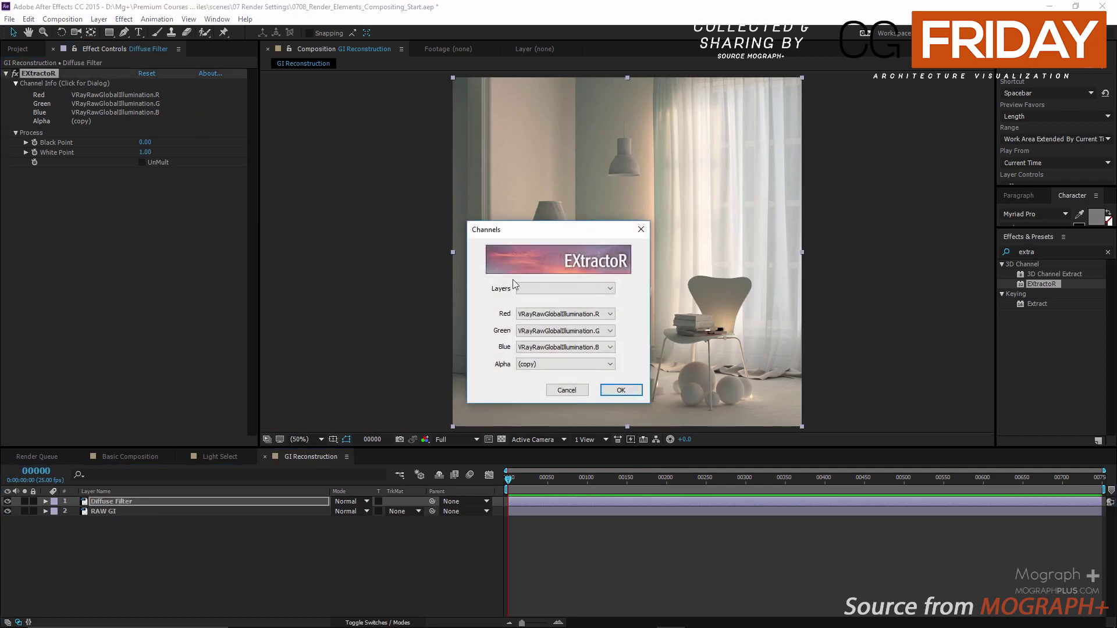
click(557, 289)
click(573, 321)
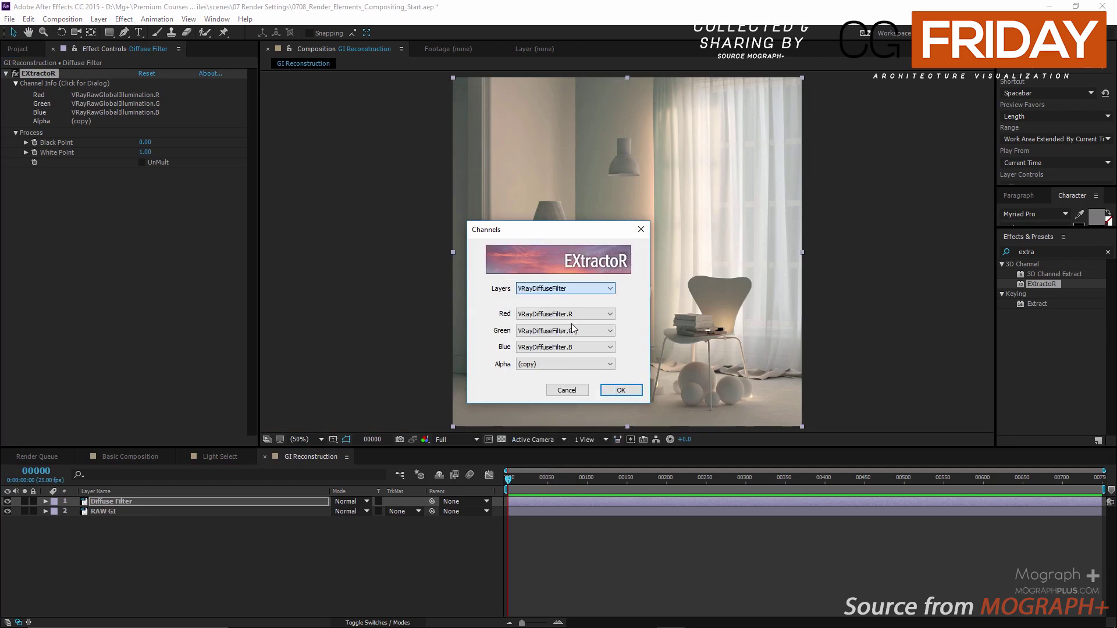
click(618, 389)
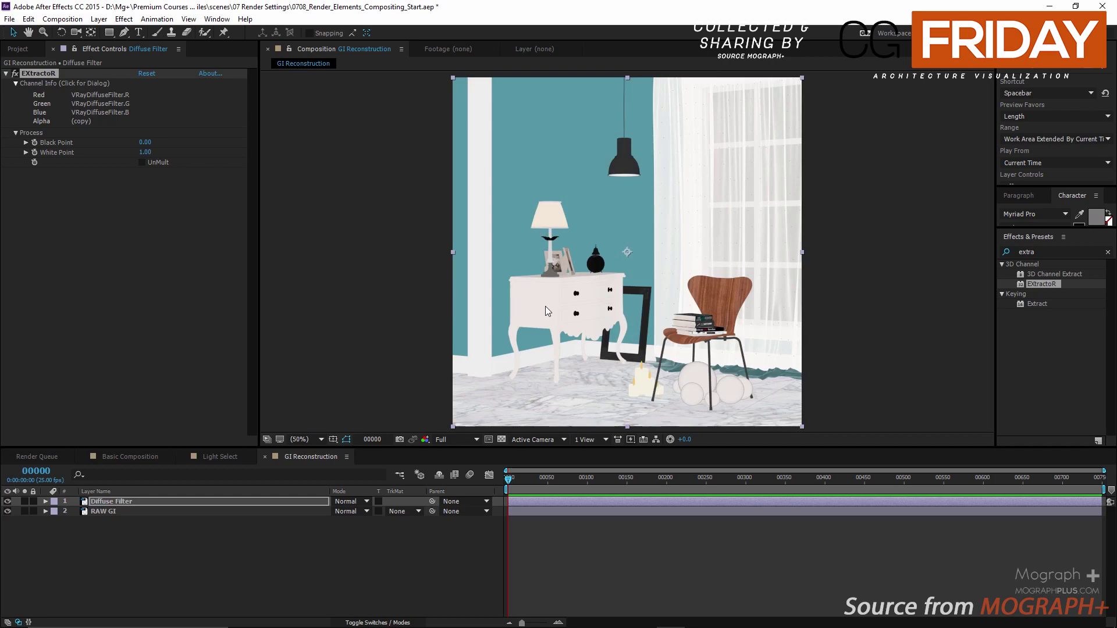
- Set the Diffuse Filter layer's blending mode to Multiply over the RAW GI layer
click(356, 502)
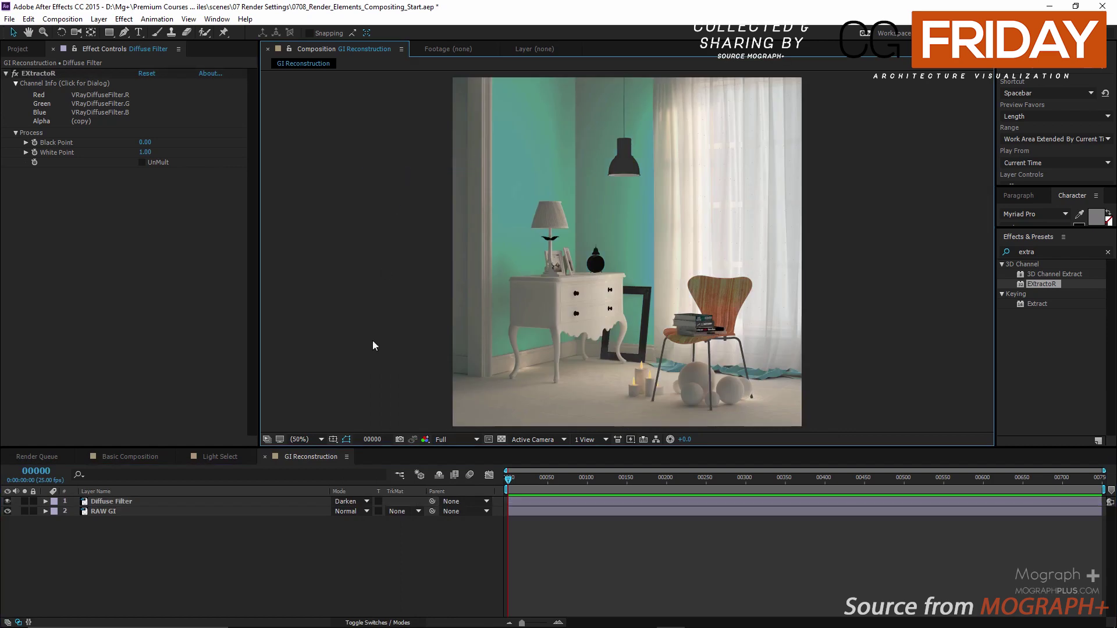
click(356, 501)
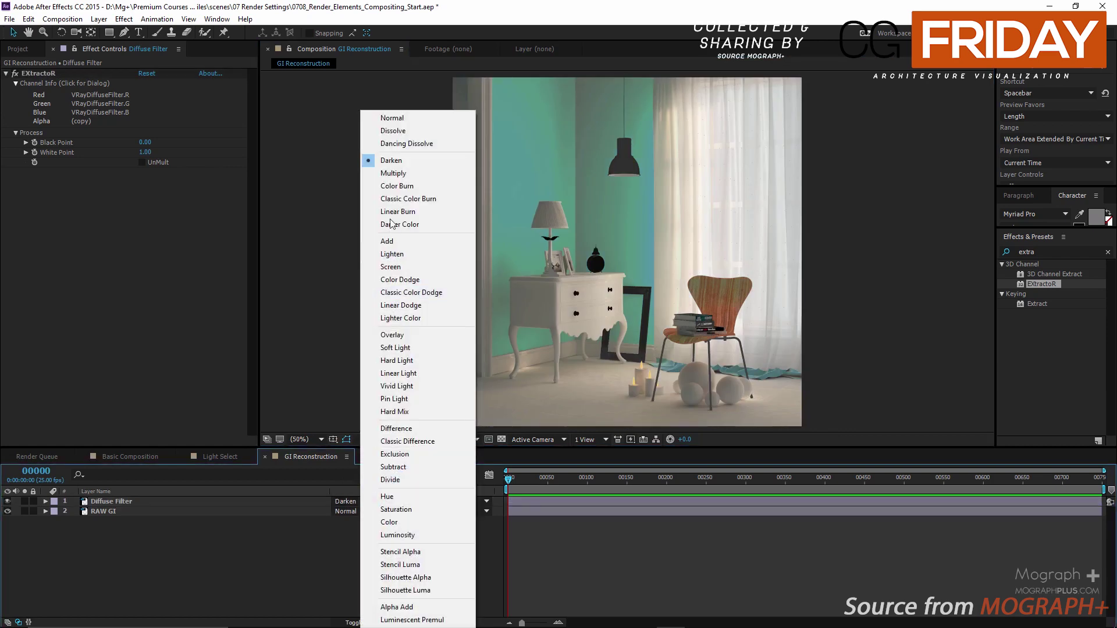
click(394, 173)
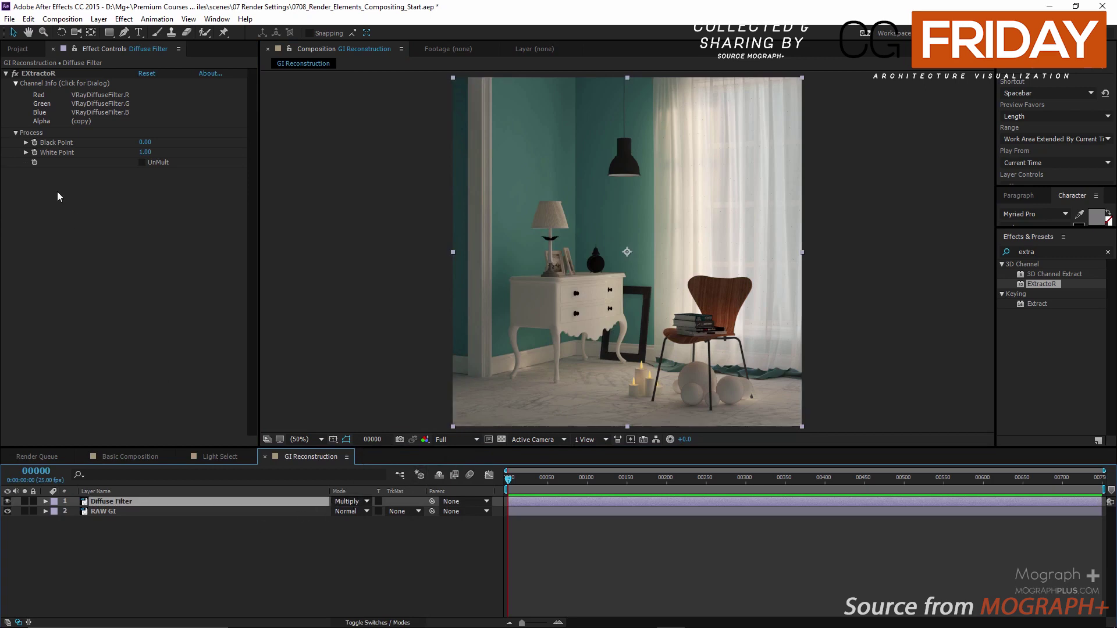
- Duplicate Basic Composition in the project and rename the copy "Complex Composition"
click(18, 49)
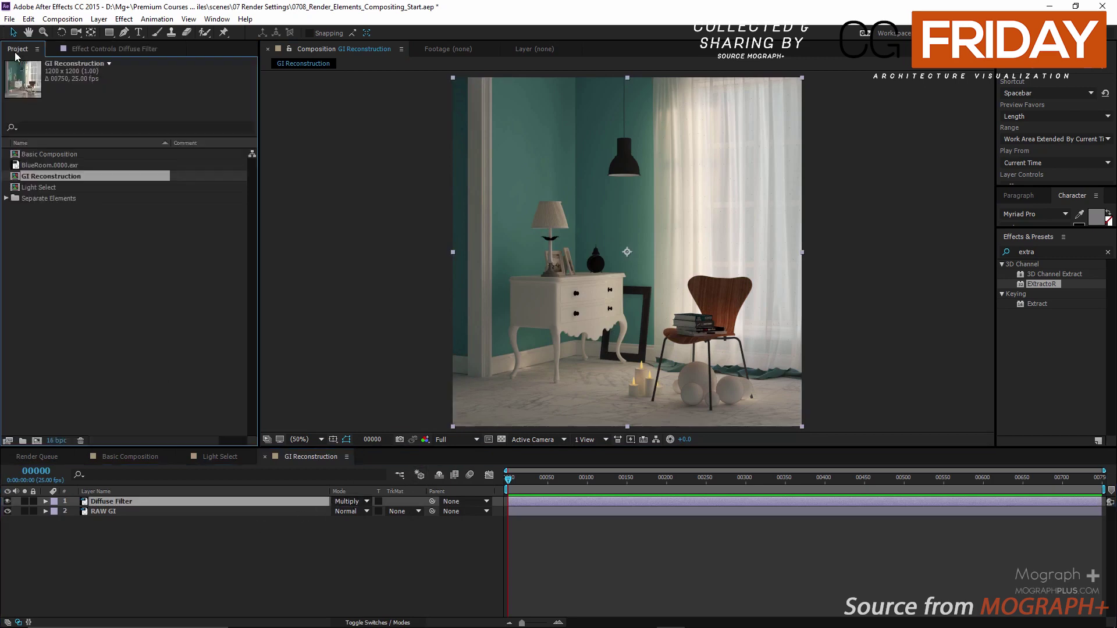
click(88, 243)
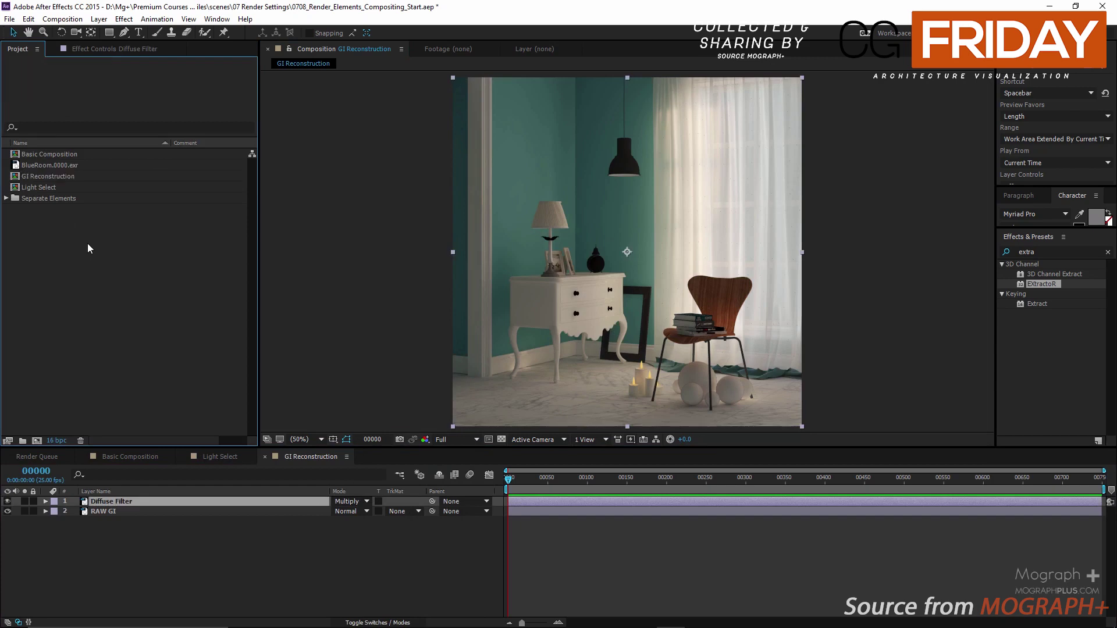
click(53, 155)
key(ctrl+d)
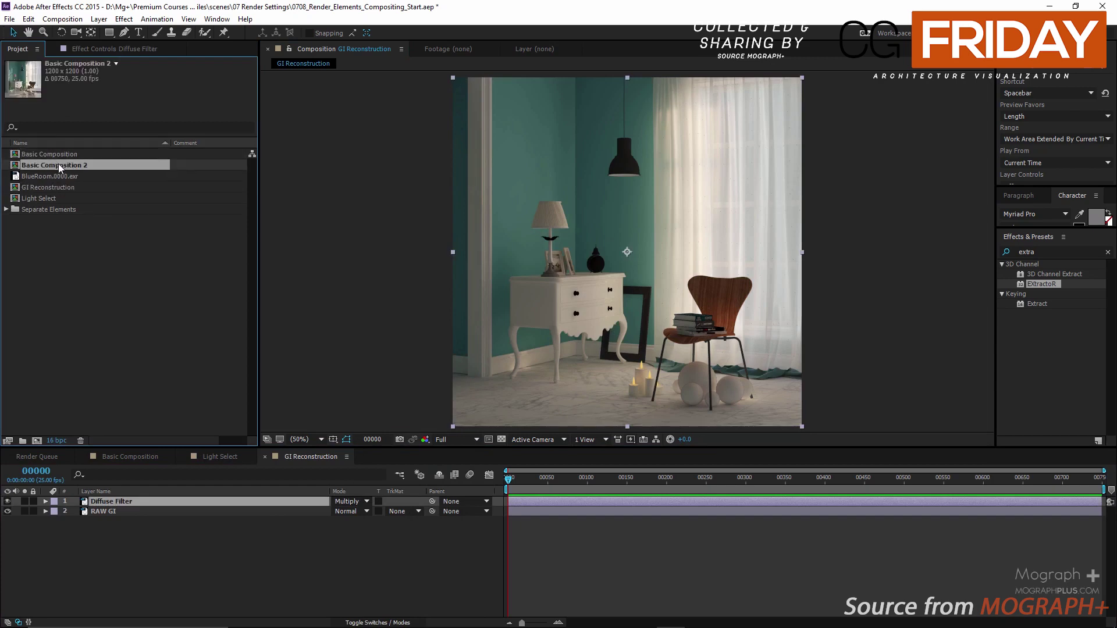
click(99, 171)
click(92, 166)
key(Return)
click(95, 166)
key(BackSpace)
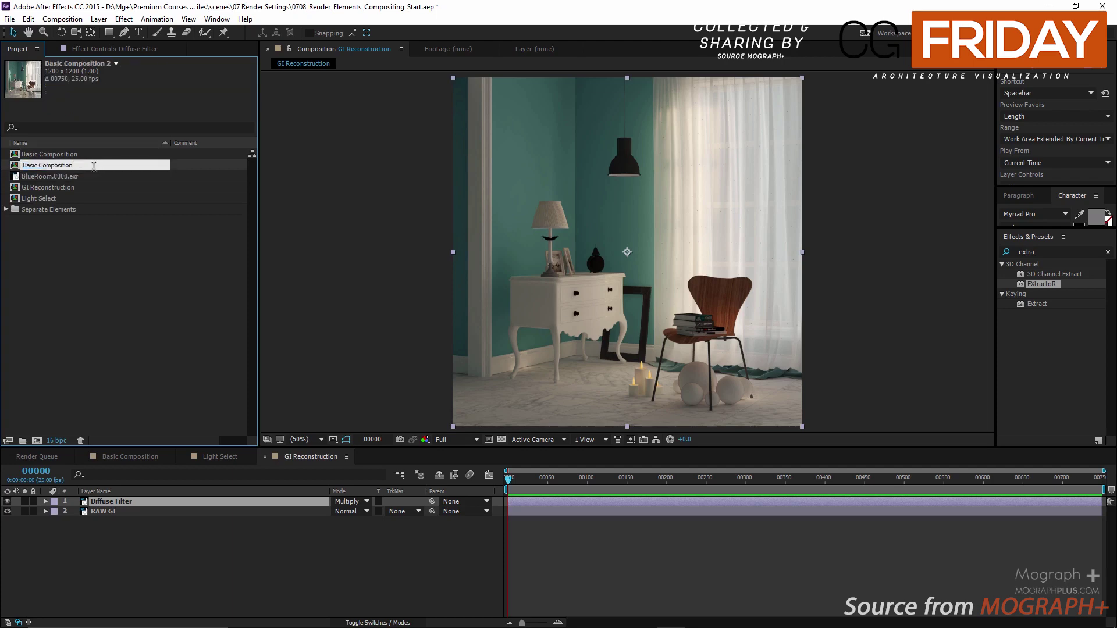
double_click(39, 165)
text(Complex)
key(Return)
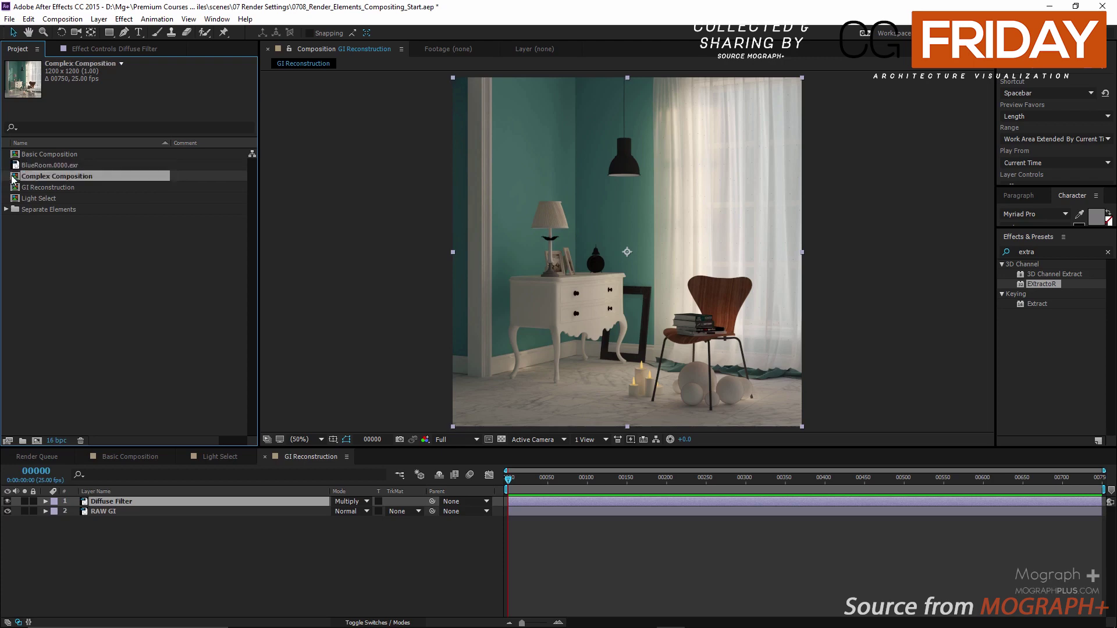
- In Complex Composition, hide the GI layer and insert the GI Reconstruction composition directly above it
double_click(27, 177)
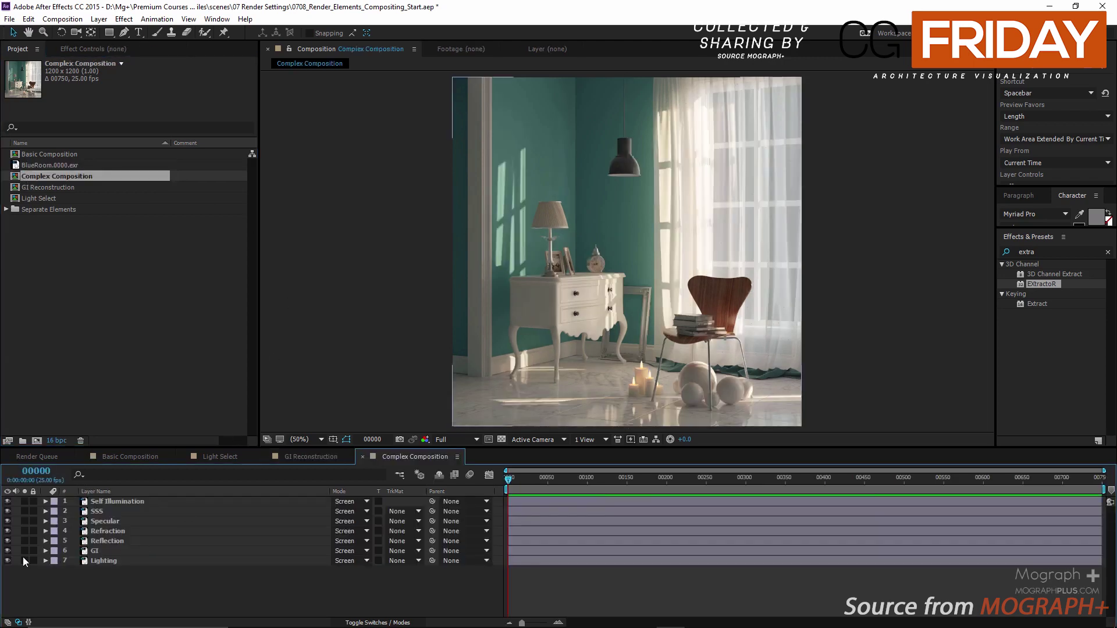
click(8, 550)
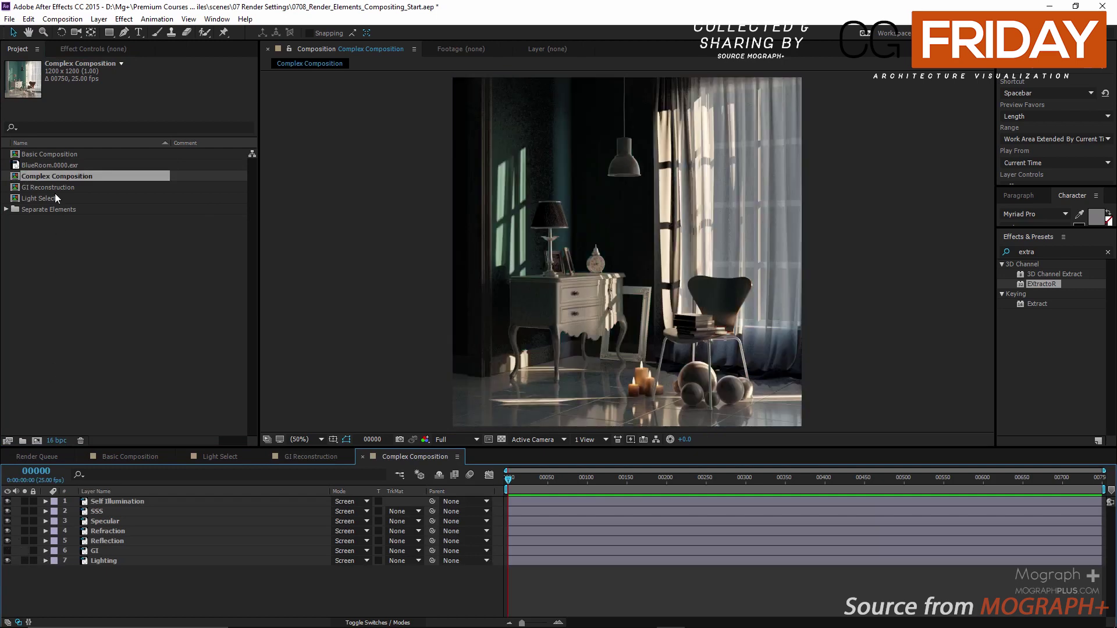
drag(55, 192, 147, 547)
- Set the GI Reconstruction layer's blending mode to Screen and turn on Preserve Underlying Transparency for it
click(364, 551)
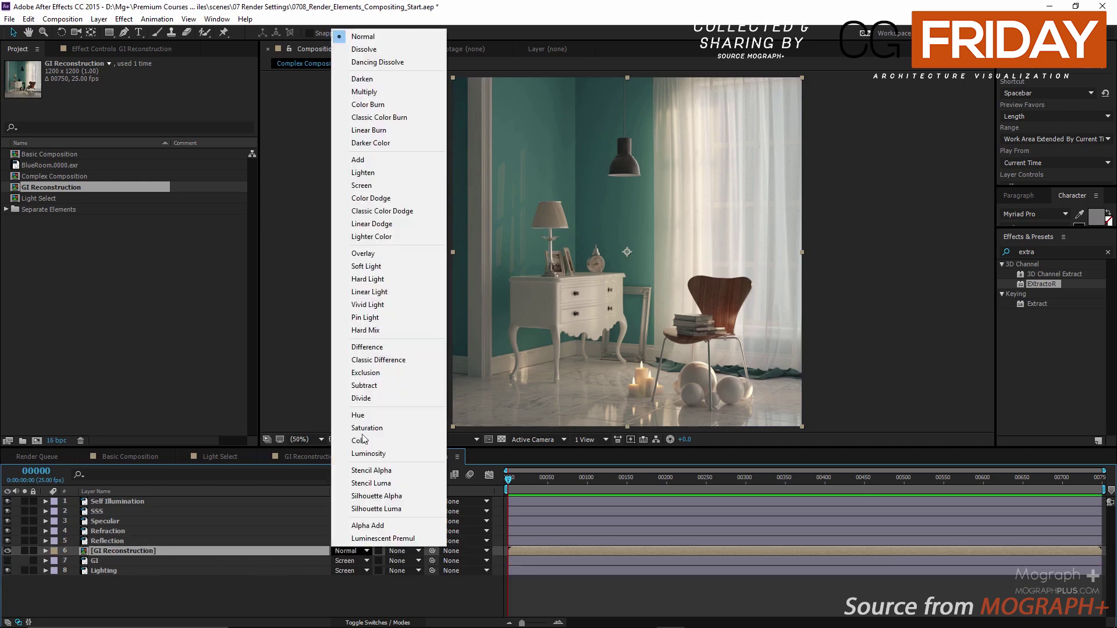
click(367, 185)
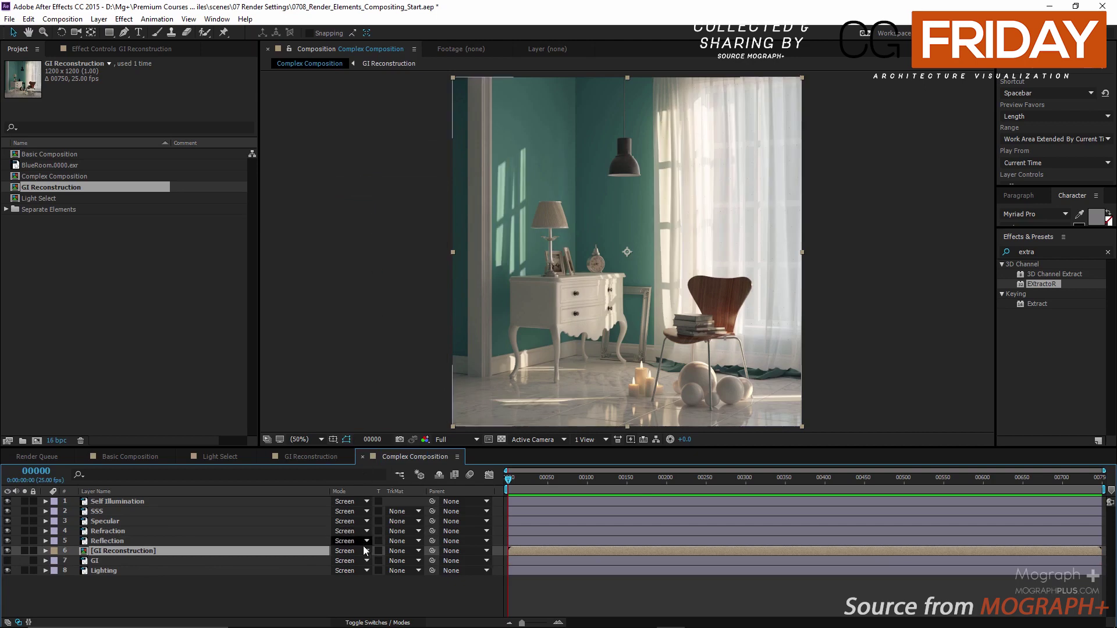
click(379, 551)
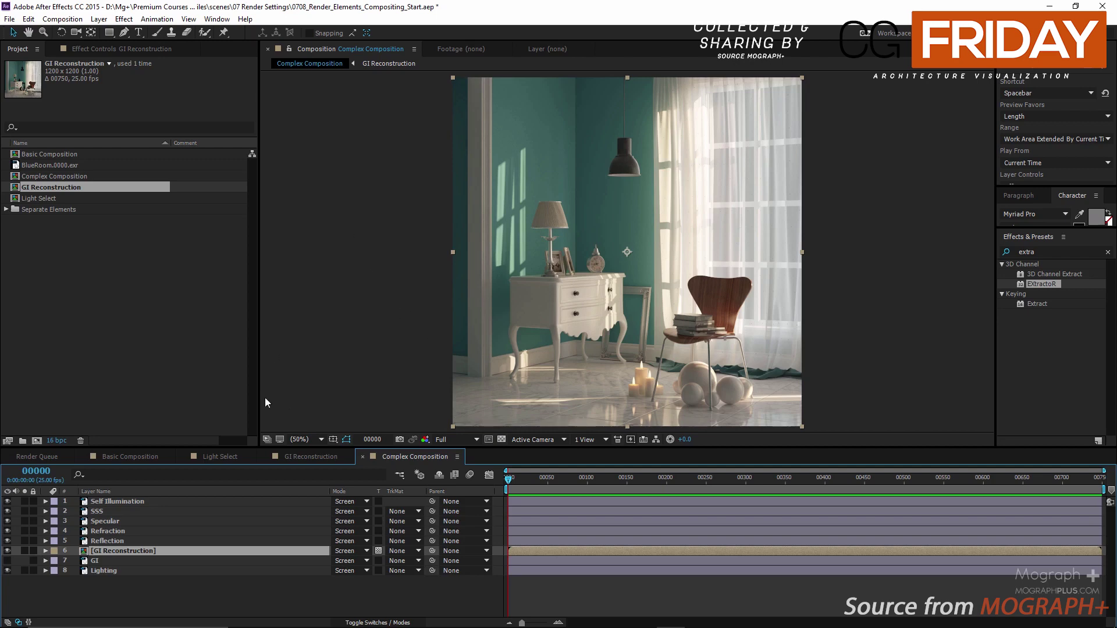
- In the GI Reconstruction composition, hide the Diffuse Filter layer and apply a Curves effect to RAW GI
click(302, 457)
click(69, 540)
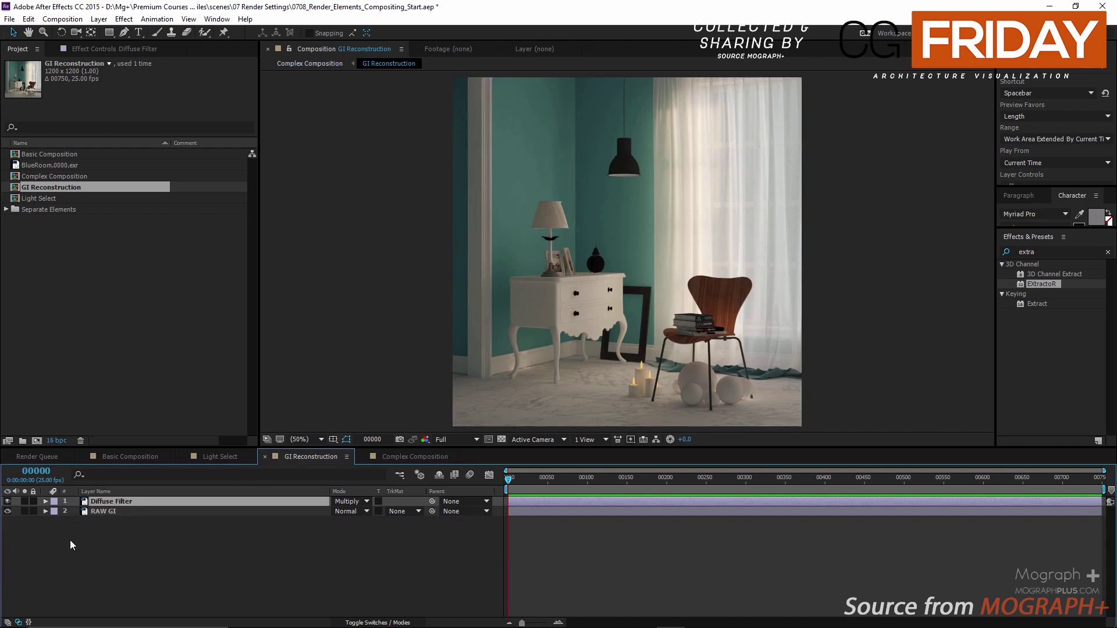
click(7, 501)
click(148, 512)
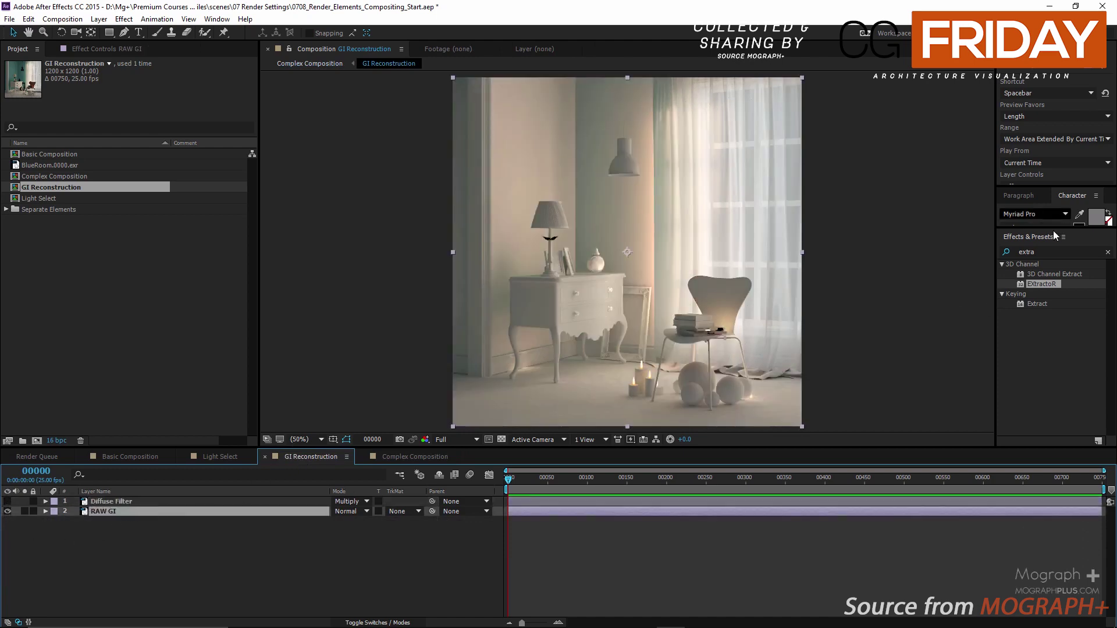
click(1041, 252)
text(curve)
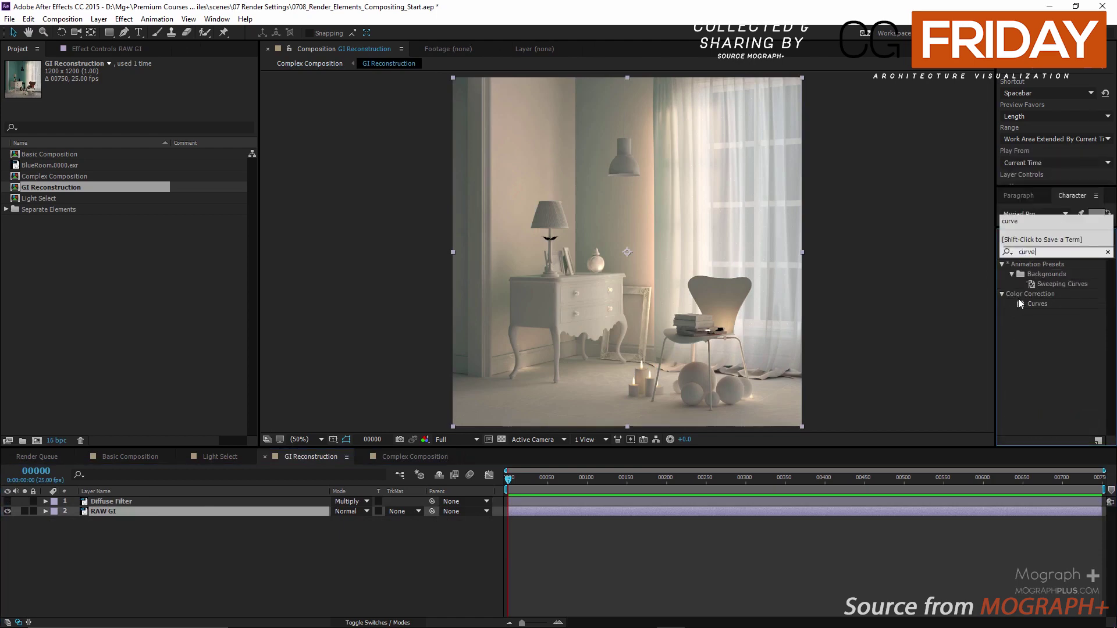
double_click(1019, 303)
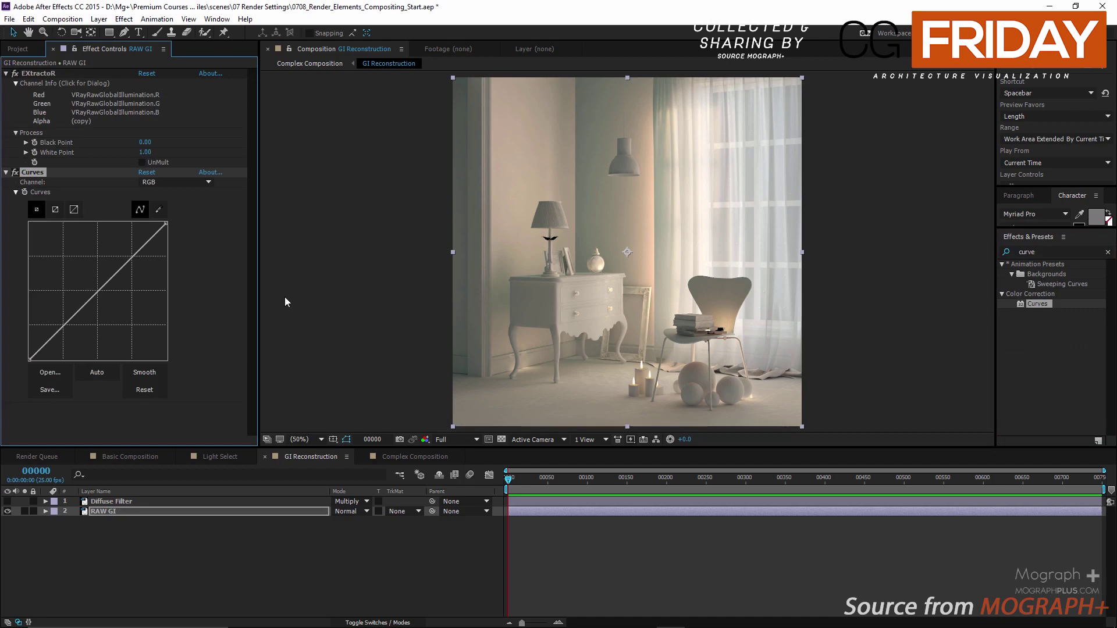
- Raise the midpoint of the Red channel curve slightly on RAW GI and compare the image with Curves off and on
click(193, 182)
click(152, 206)
drag(96, 294, 95, 287)
click(15, 173)
click(15, 173)
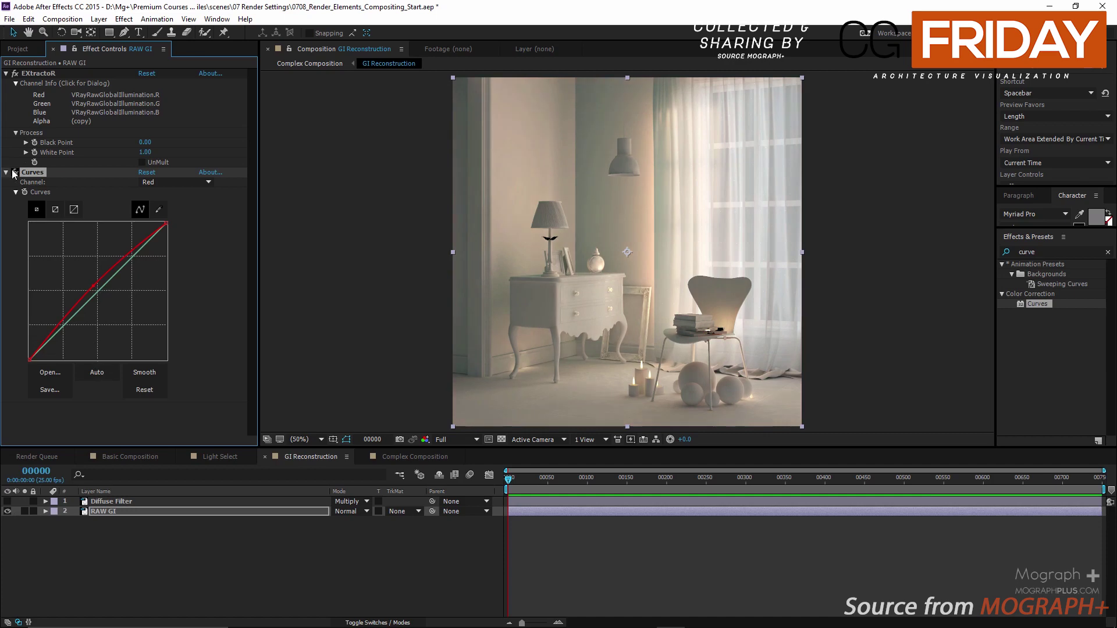
- Make the Diffuse Filter layer visible again and check the adjusted GI Reconstruction layer in Complex Composition
click(8, 502)
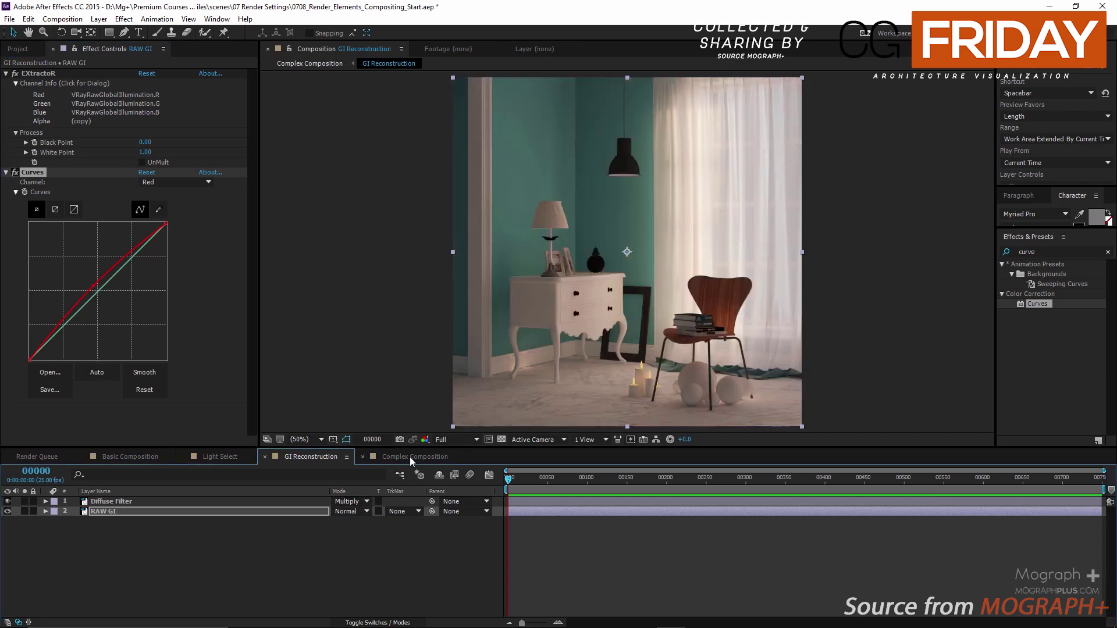
click(410, 457)
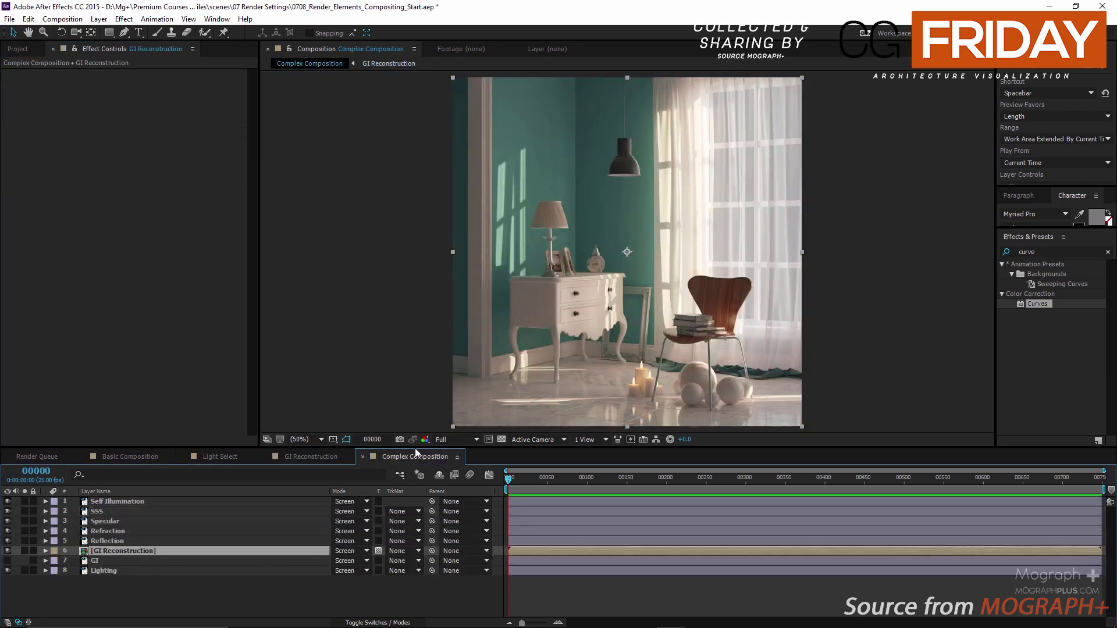
click(8, 551)
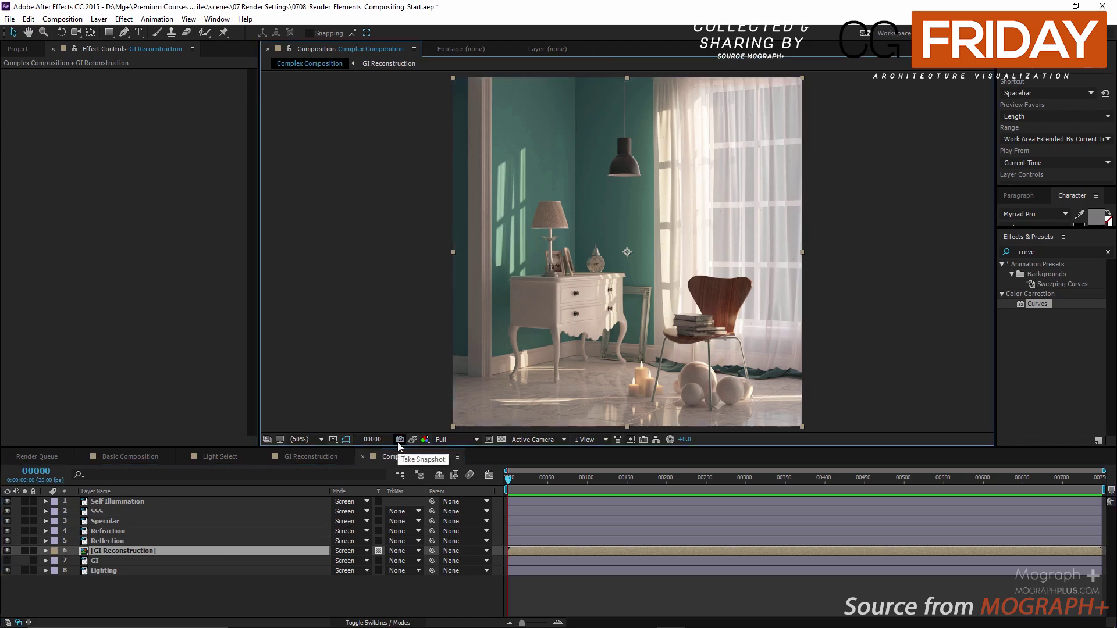
- Temporarily swap the GI Reconstruction layer for the original GI layer and compare the result with the snapshot
click(9, 550)
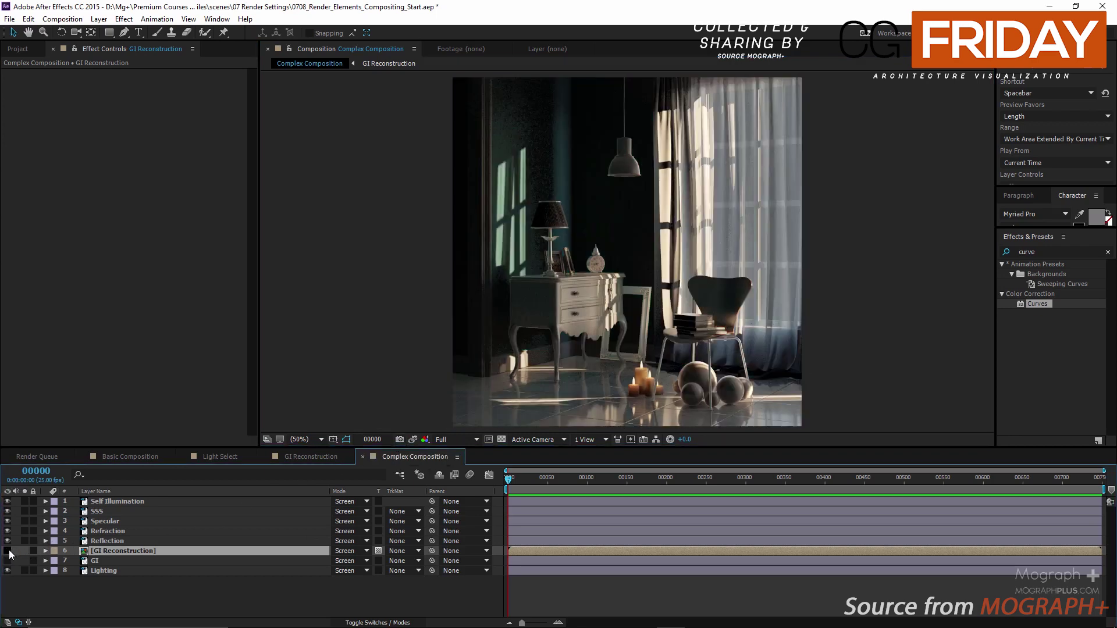
click(8, 560)
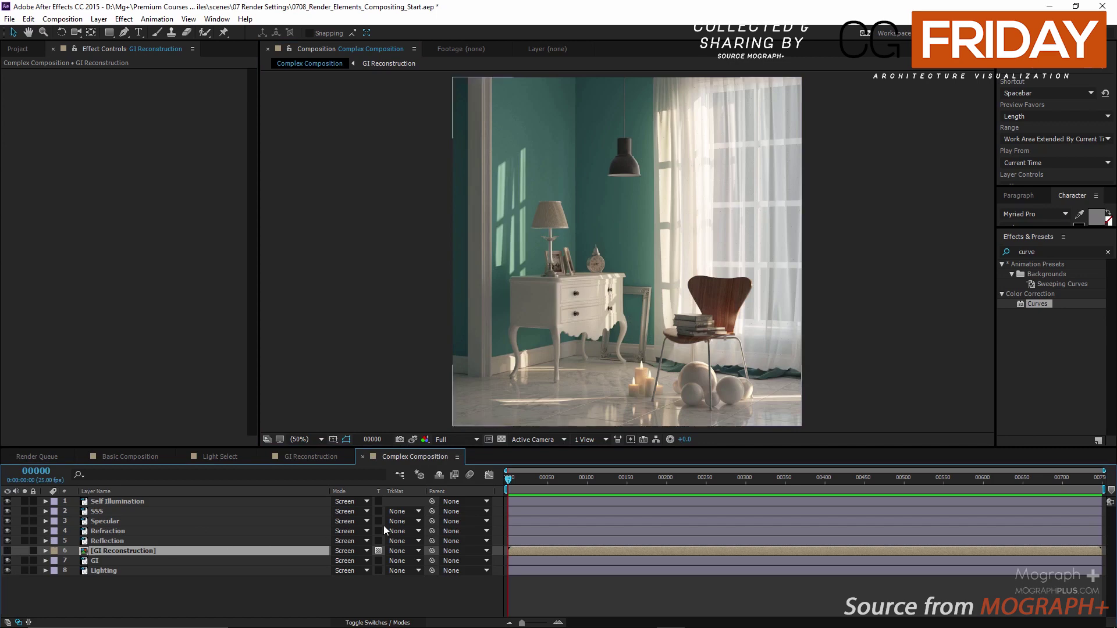
click(412, 440)
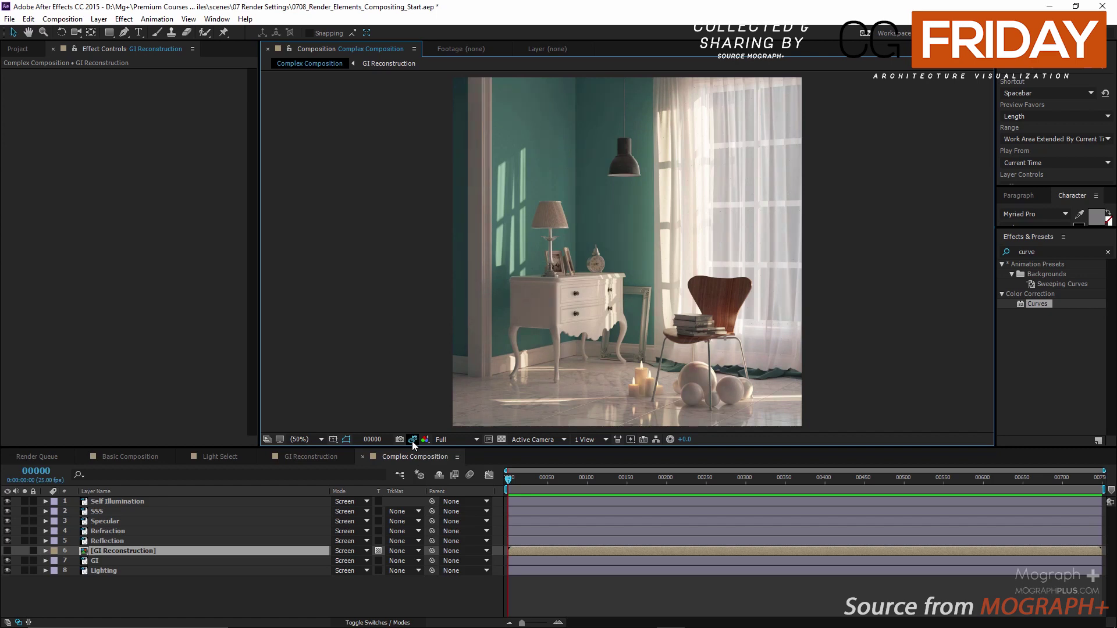
click(7, 561)
click(7, 550)
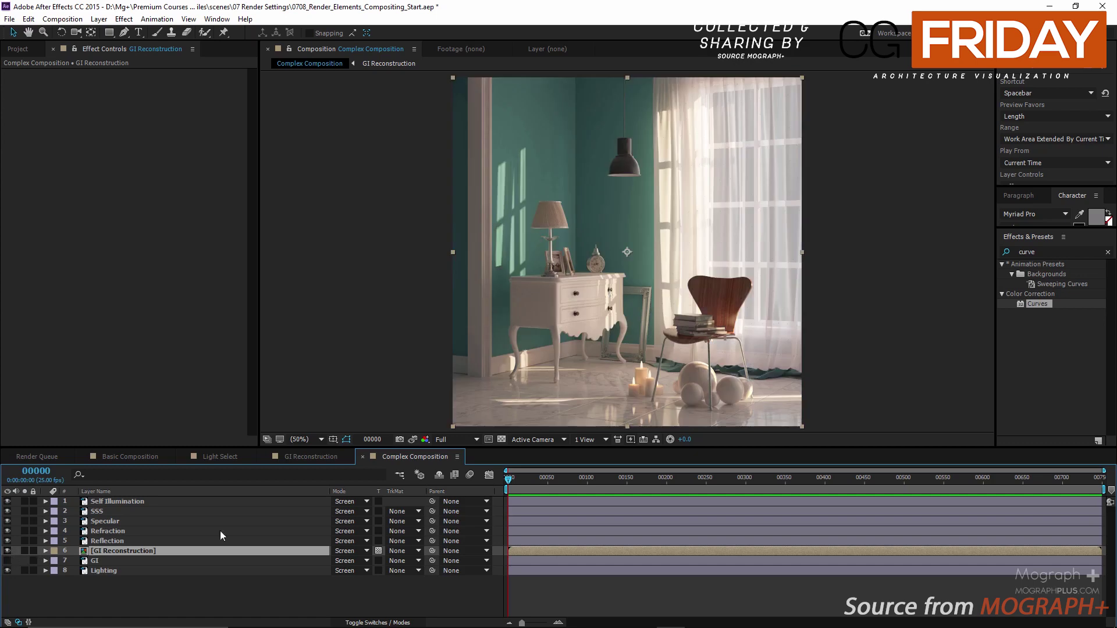
- In the GI Reconstruction composition, disable the Curves effect on the RAW GI layer
click(309, 456)
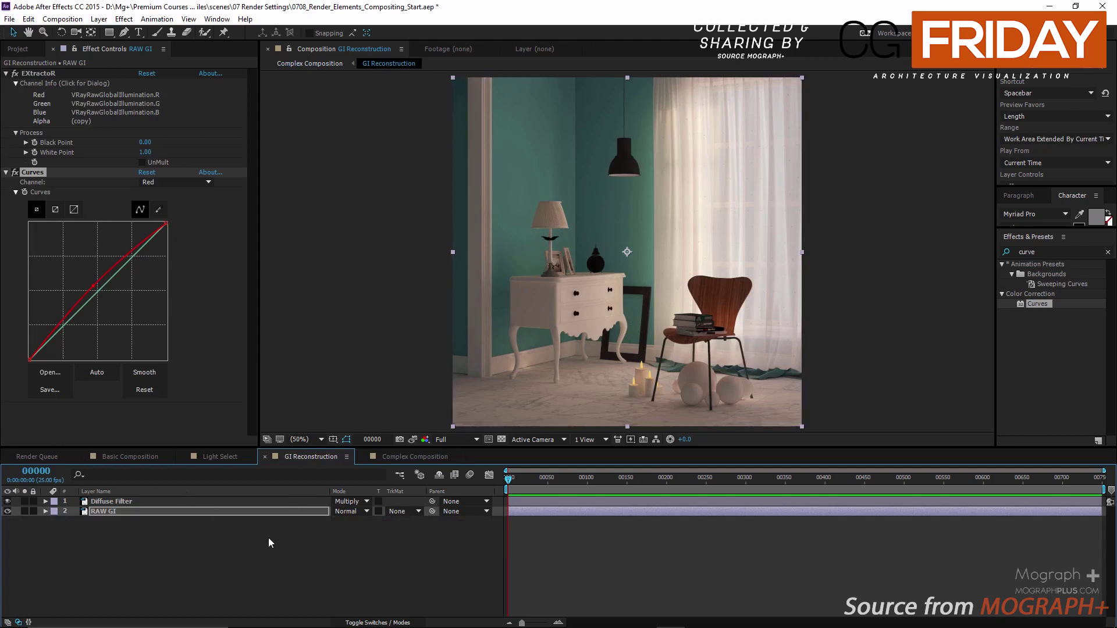
click(336, 559)
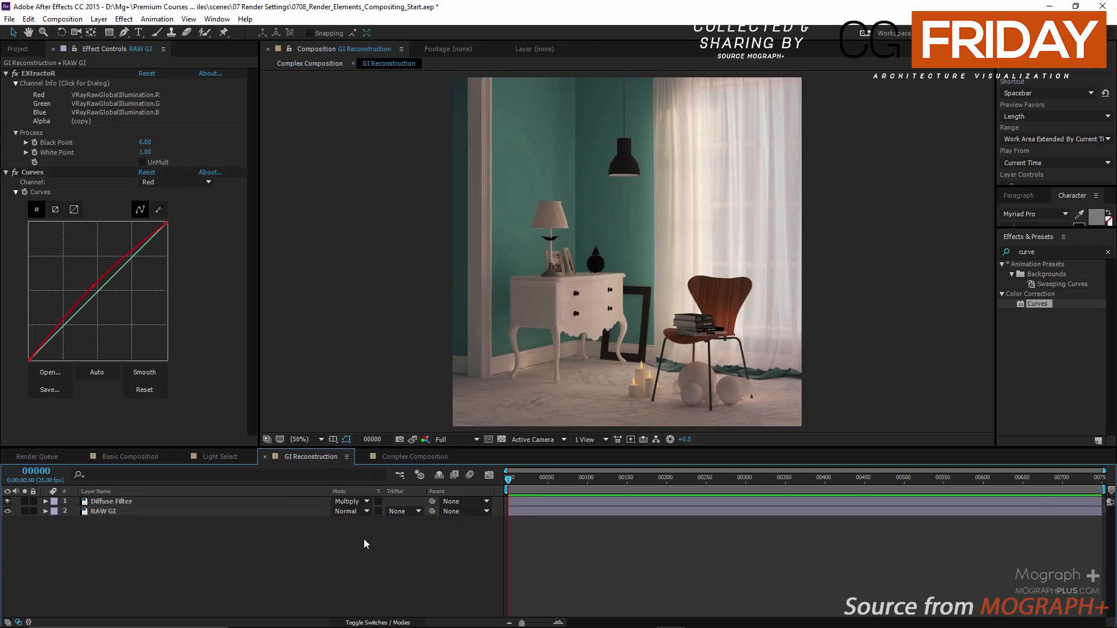
click(15, 172)
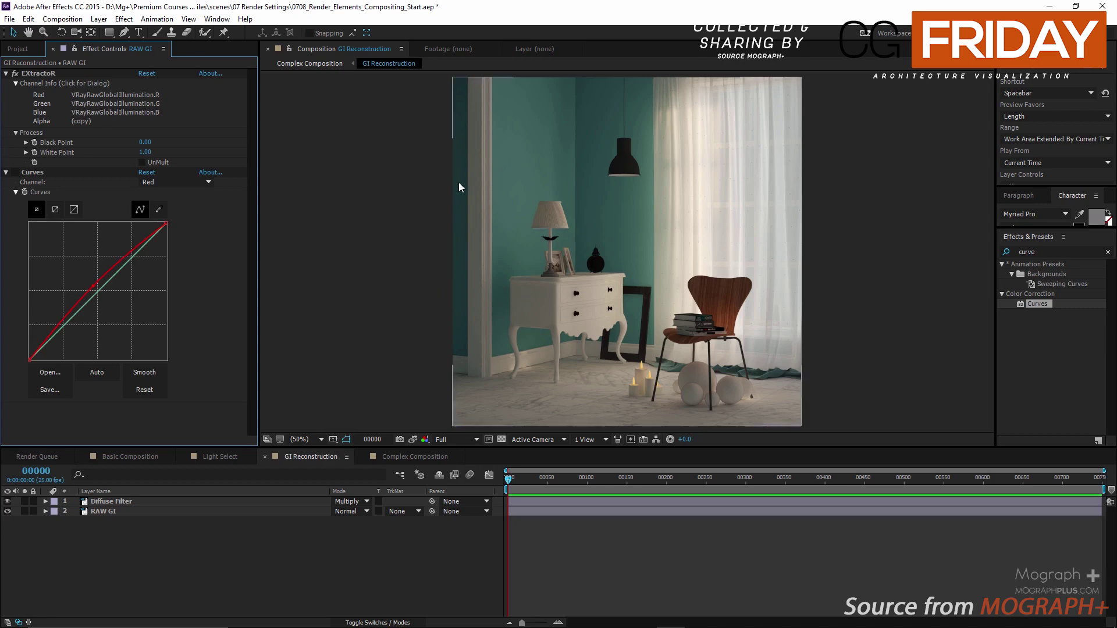
- Compare Basic Composition with Complex Composition and check the contribution of the GI Reconstruction and Lighting layers by toggling their visibility
click(121, 458)
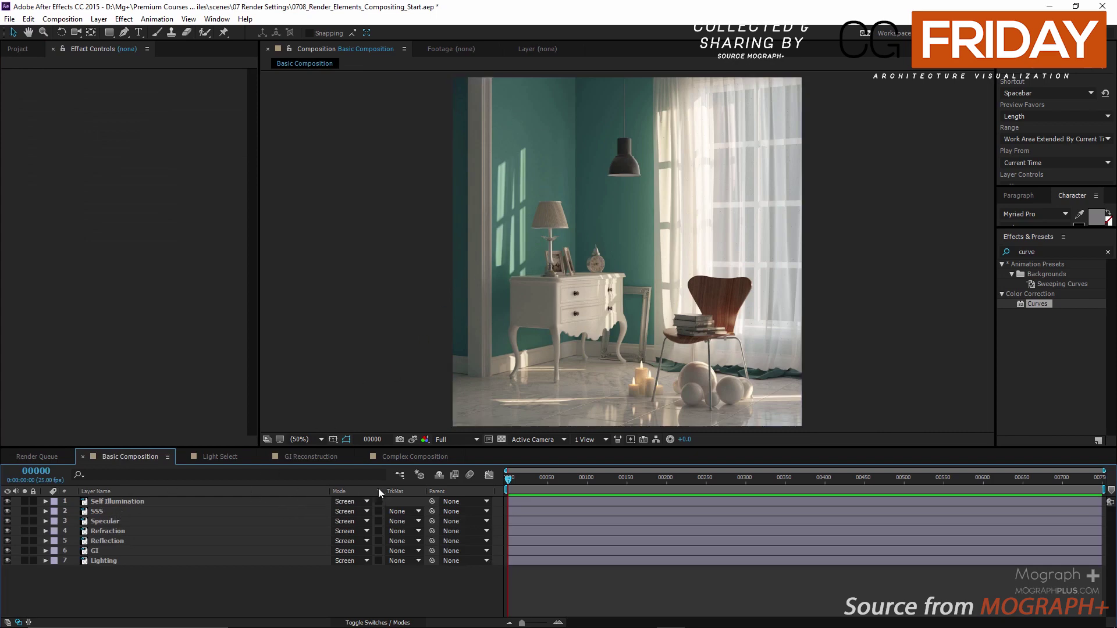
click(401, 457)
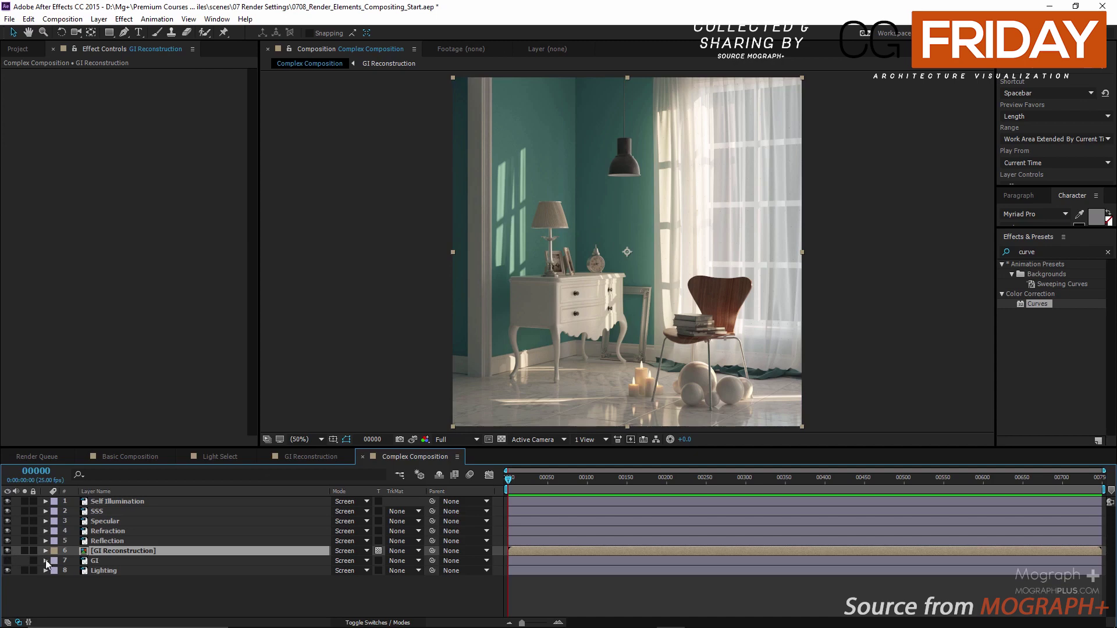
click(7, 551)
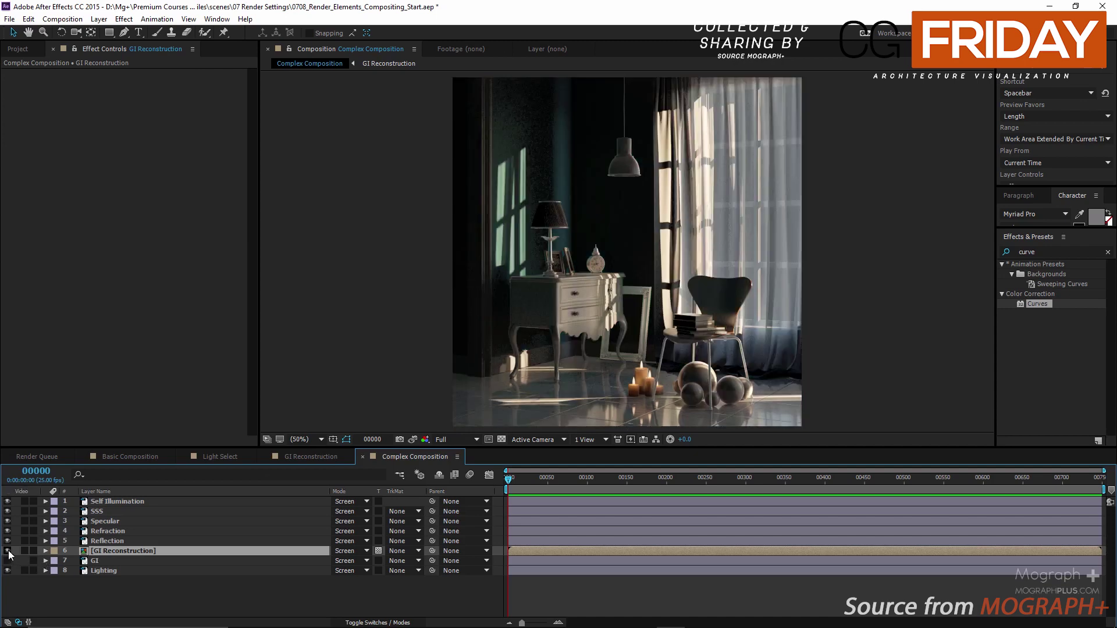
click(8, 551)
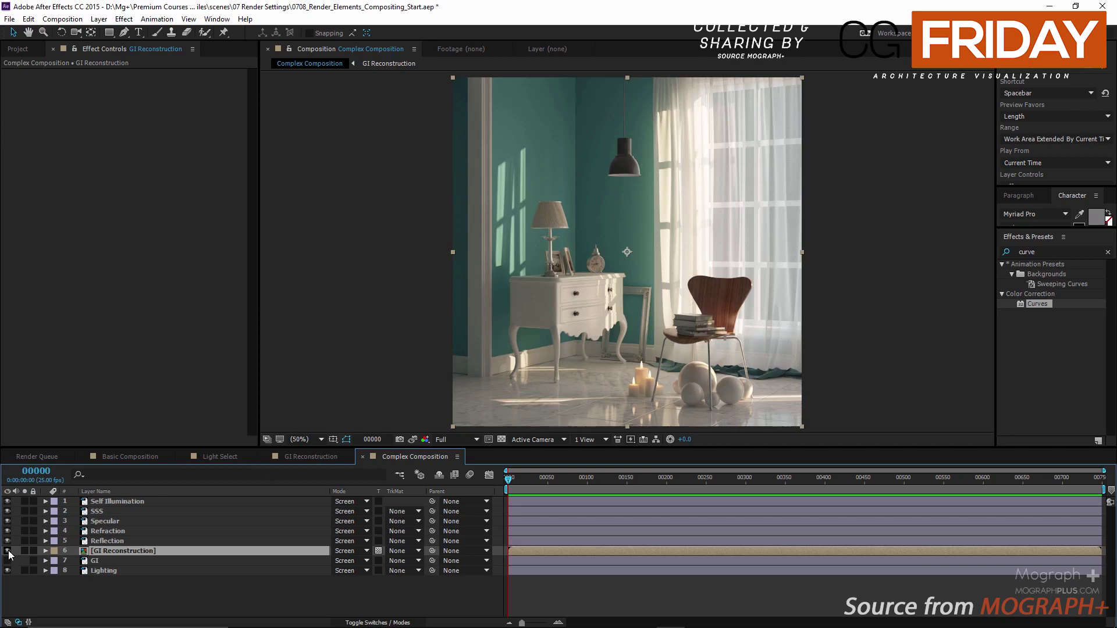
drag(7, 550, 7, 571)
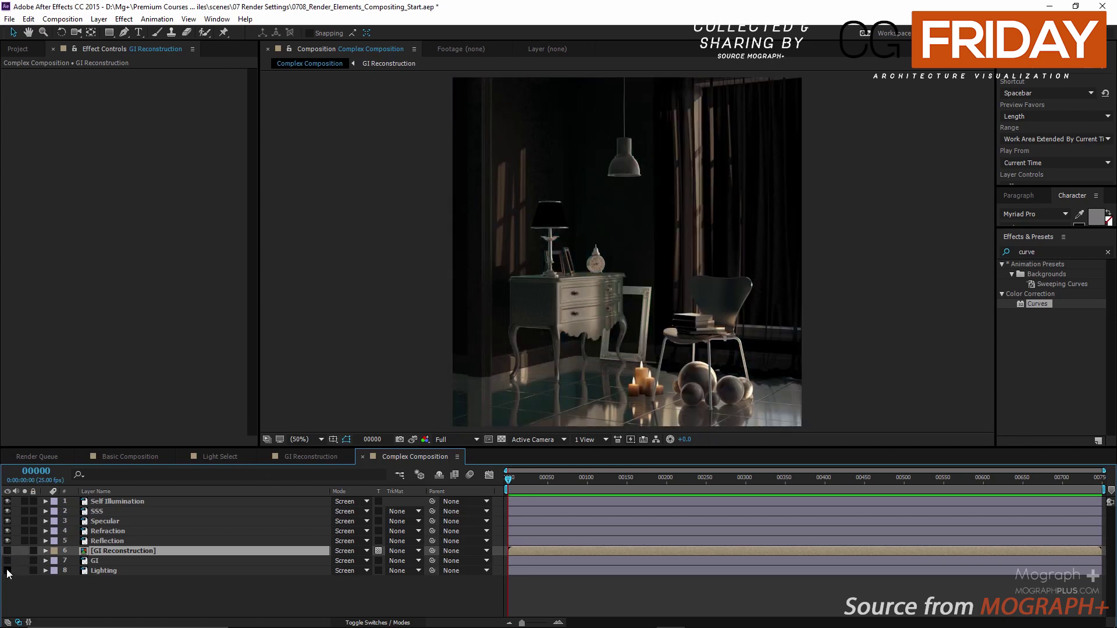
click(7, 571)
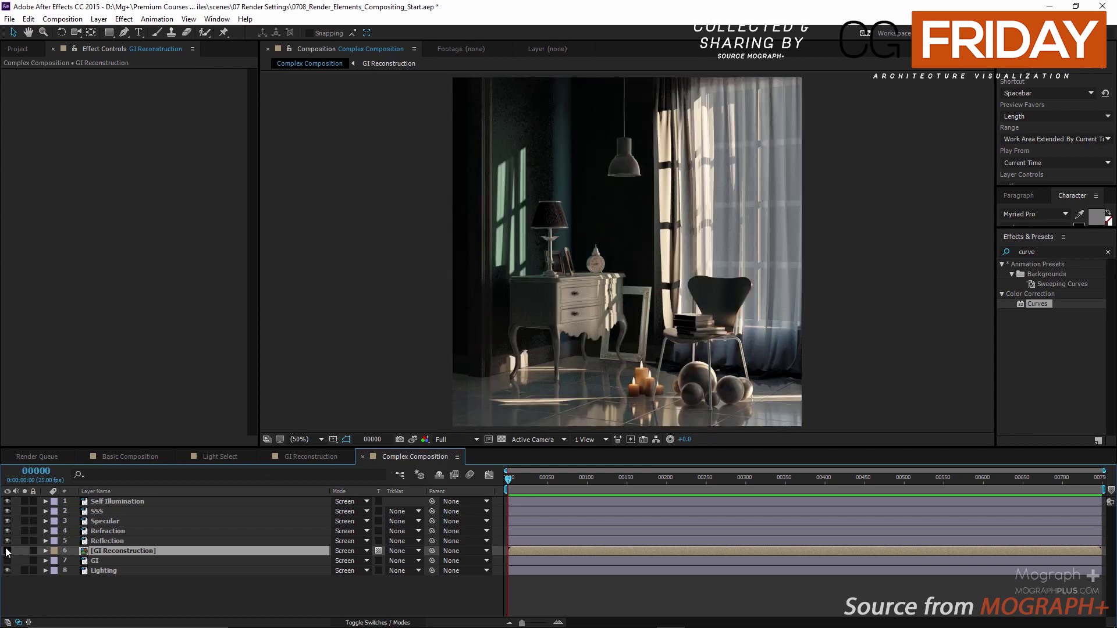
click(8, 551)
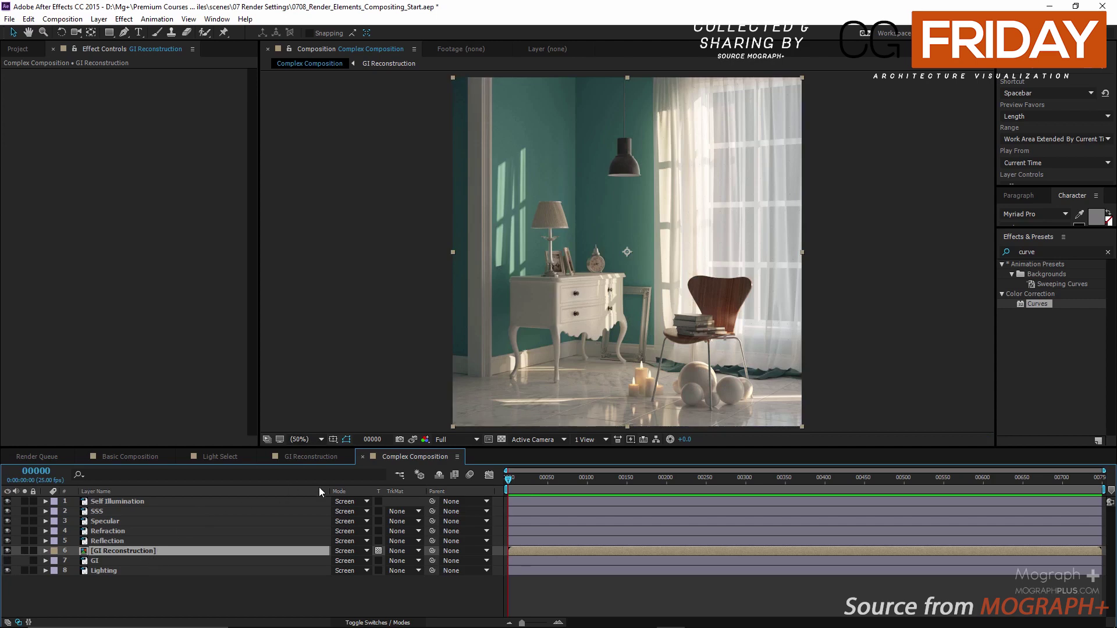
- Add BlueRoom.0000.exr as the uppermost layer of the GI Reconstruction composition and rename it MASK FOR THE WALL
click(294, 456)
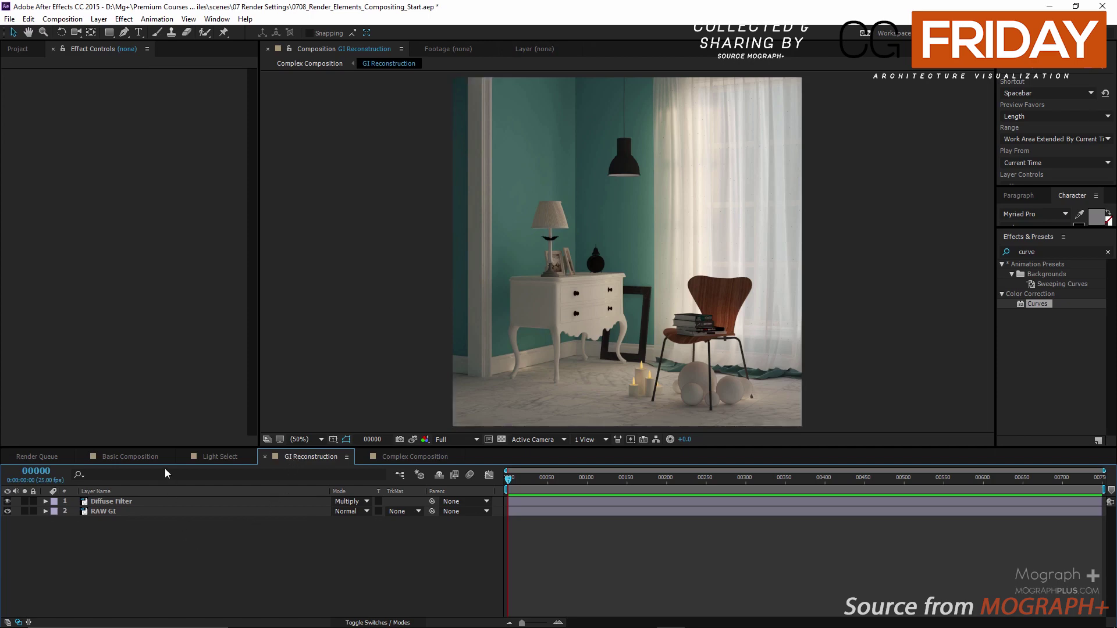
click(17, 49)
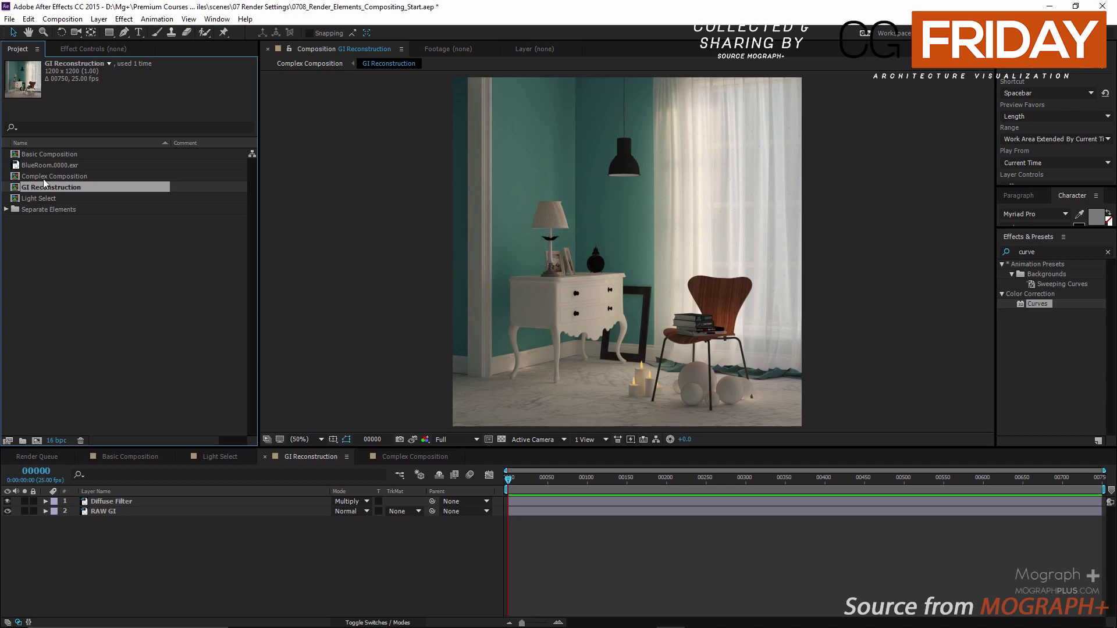
drag(47, 165, 165, 500)
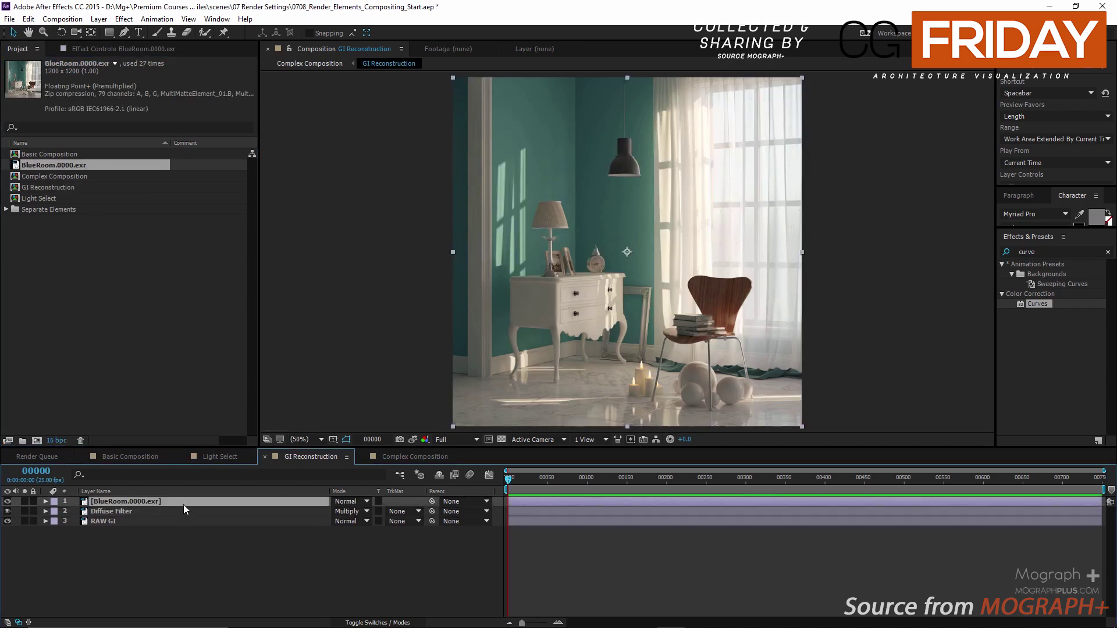
key(Return)
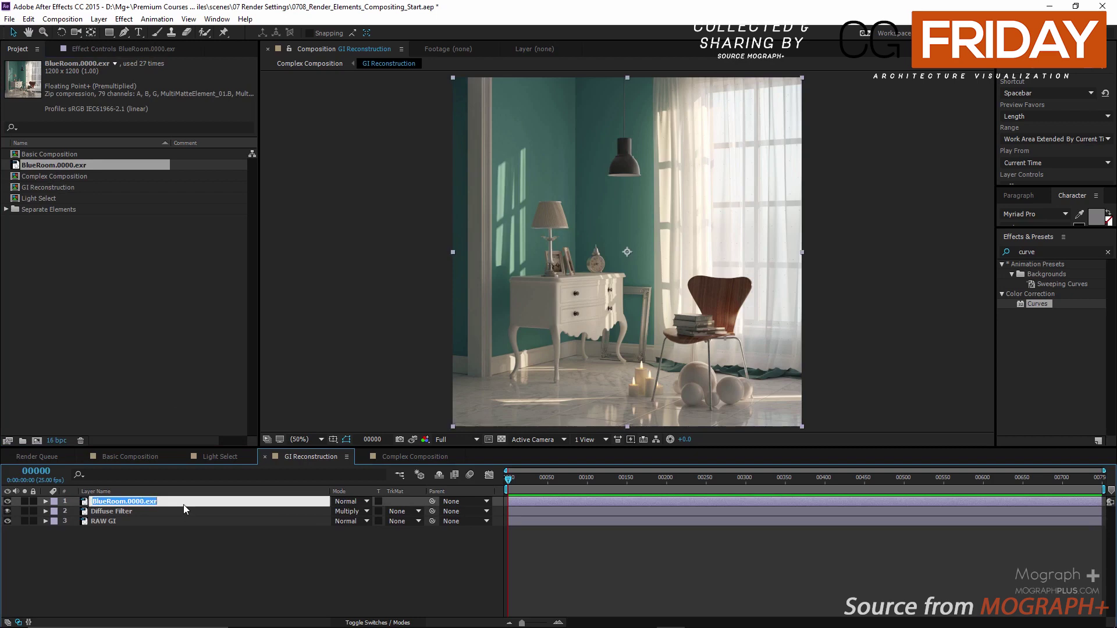
text(MASK)
text(FOR THE WALL)
key(Return)
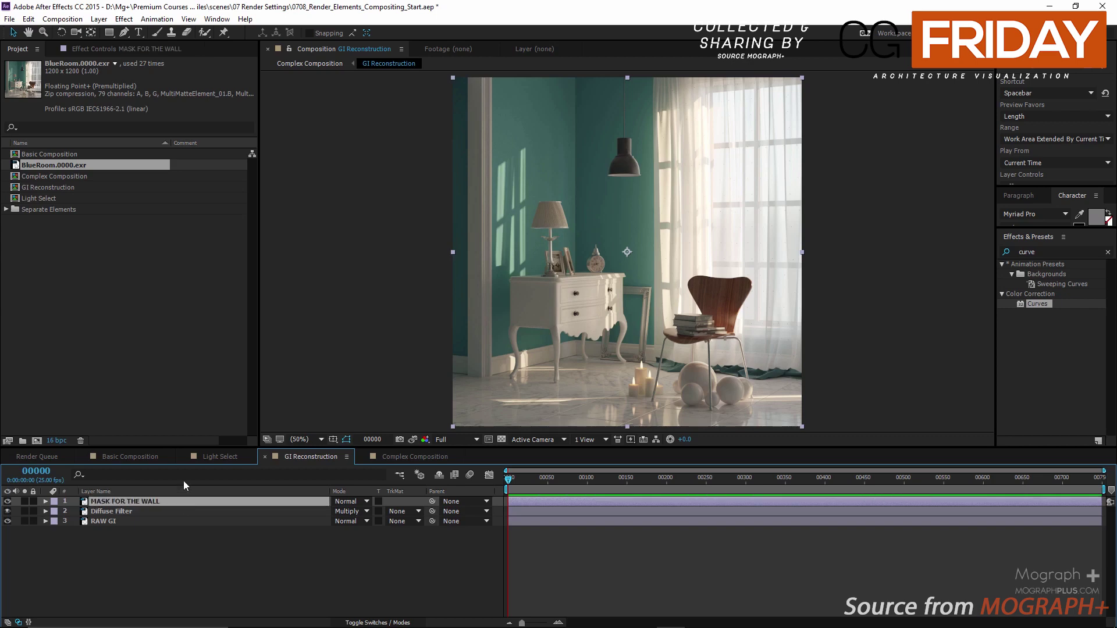
- Apply EXtractoR to MASK FOR THE WALL and set its channels to the MultiMatteElement_01 layer
click(1046, 251)
drag(1047, 251, 1008, 256)
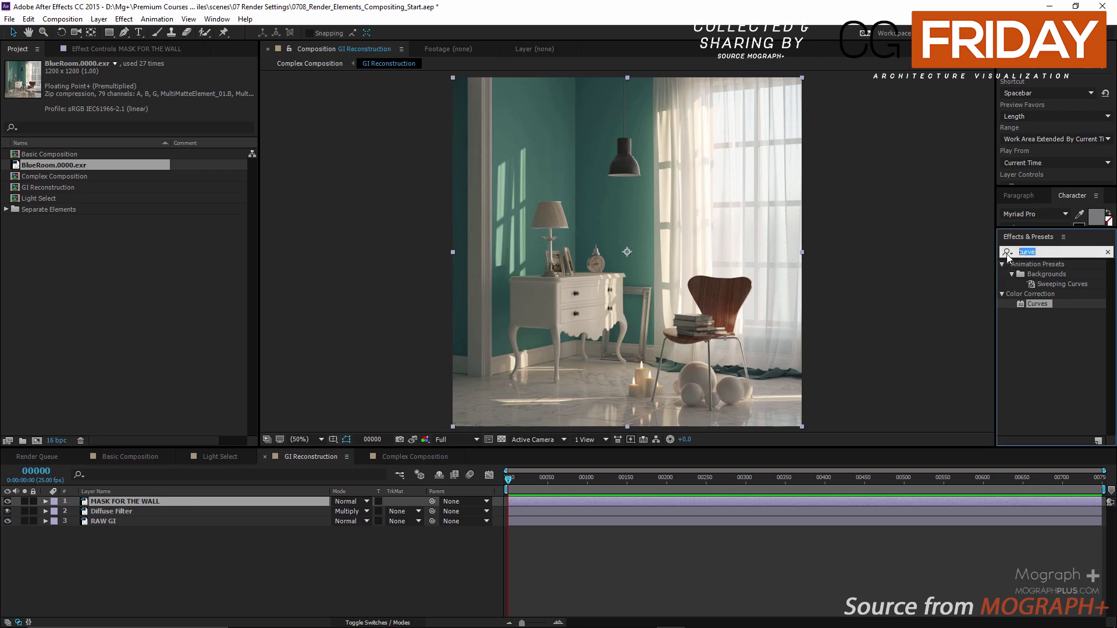
text(EXTRA)
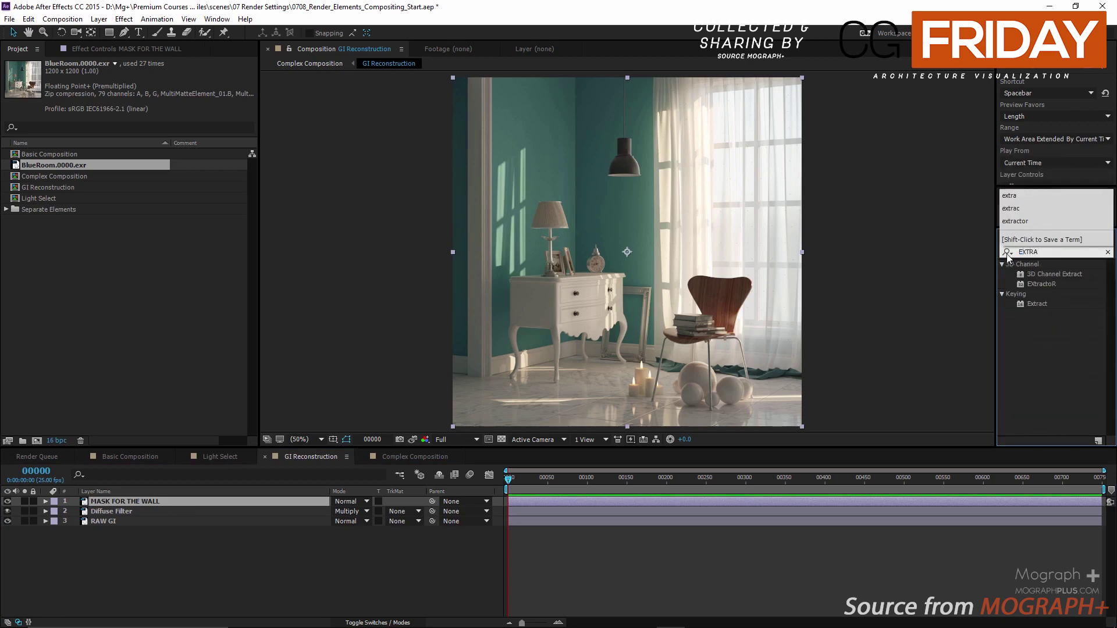
double_click(1040, 284)
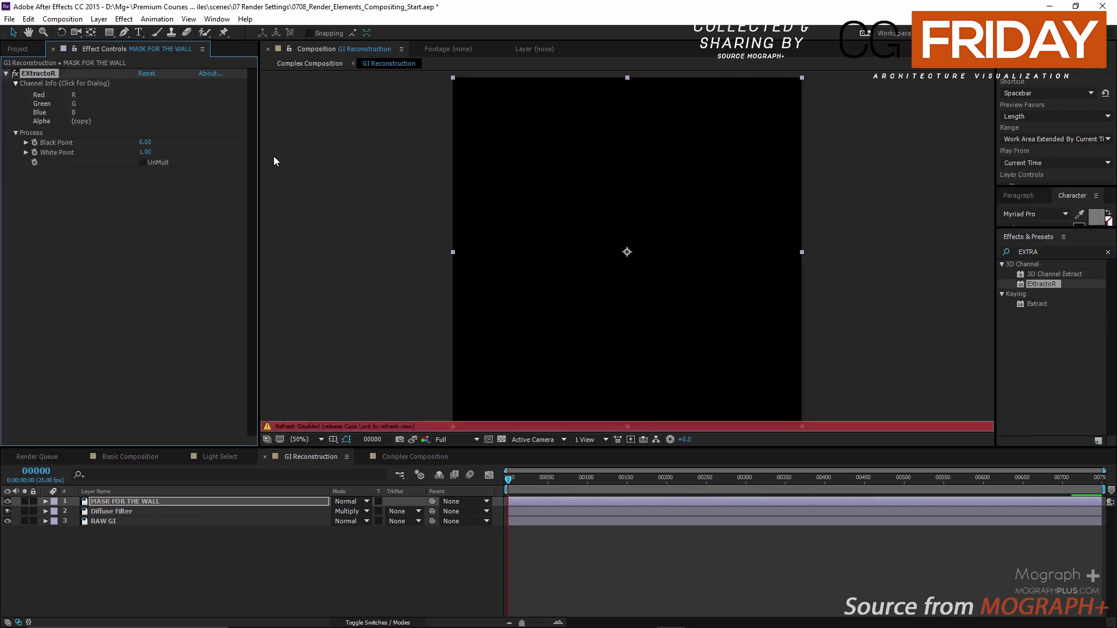
key(Caps_Lock)
click(188, 120)
click(558, 288)
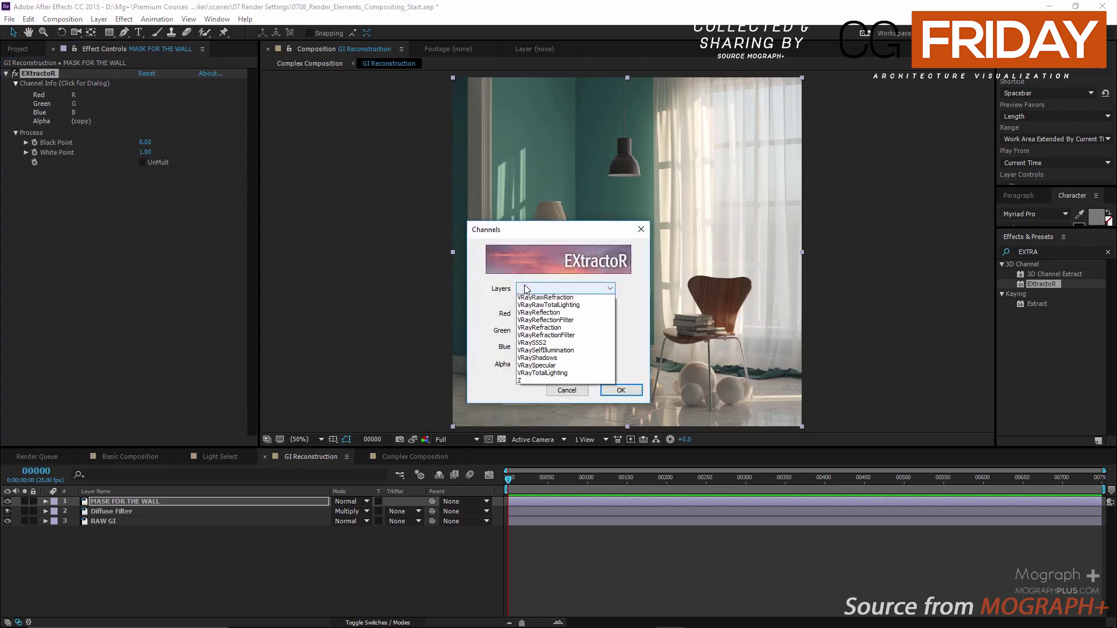
click(553, 299)
click(621, 390)
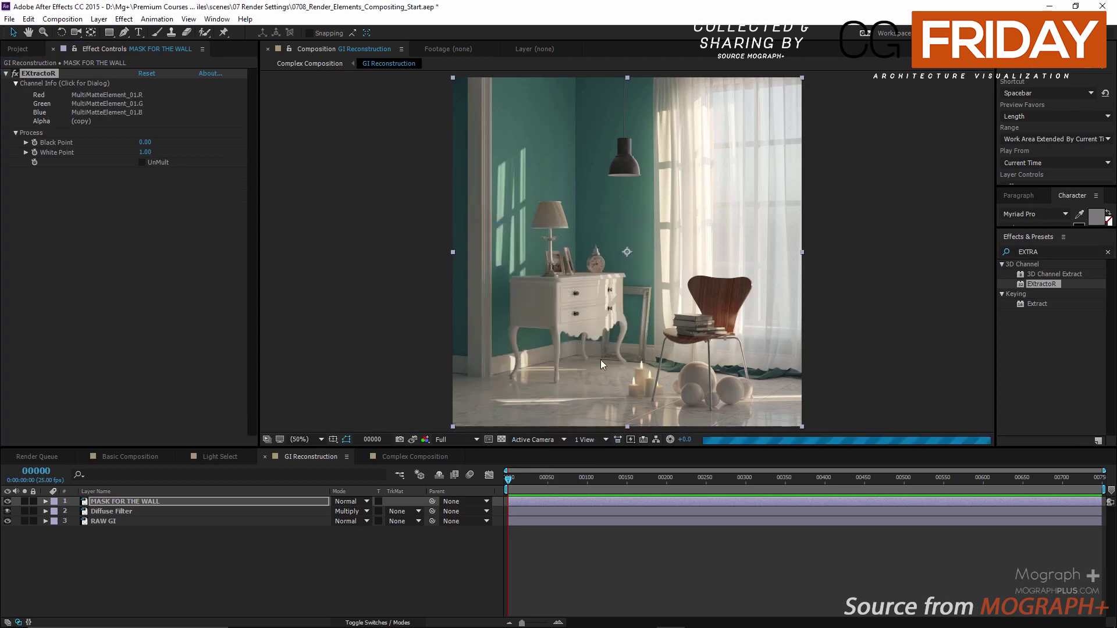
- Find the Set Channels effect and apply it to the MASK FOR THE WALL layer
click(1062, 252)
text(s)
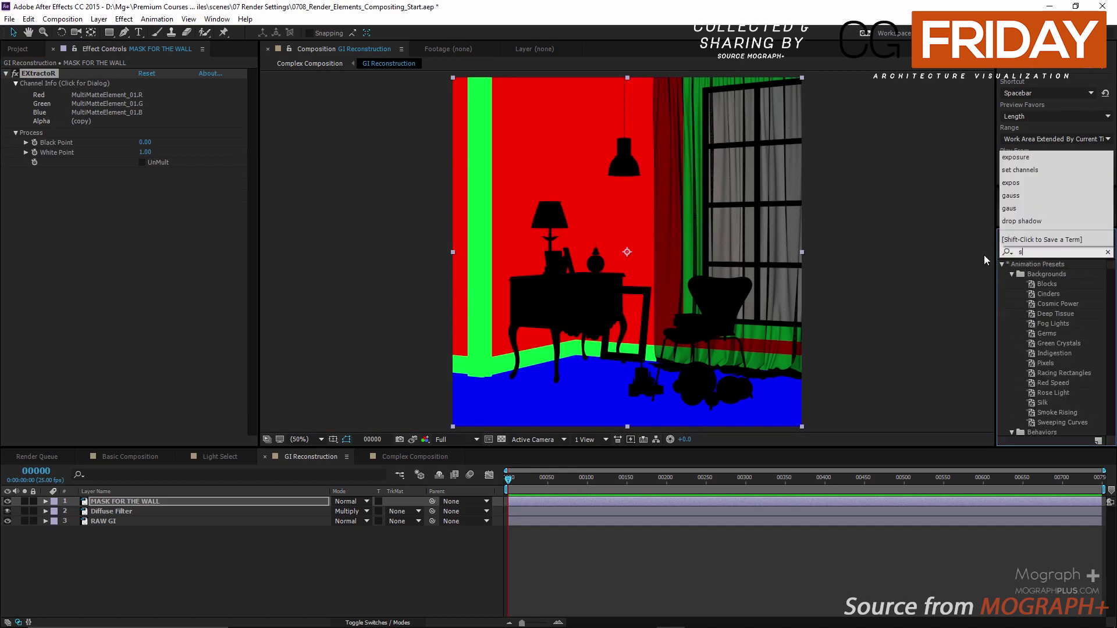
text(et chann)
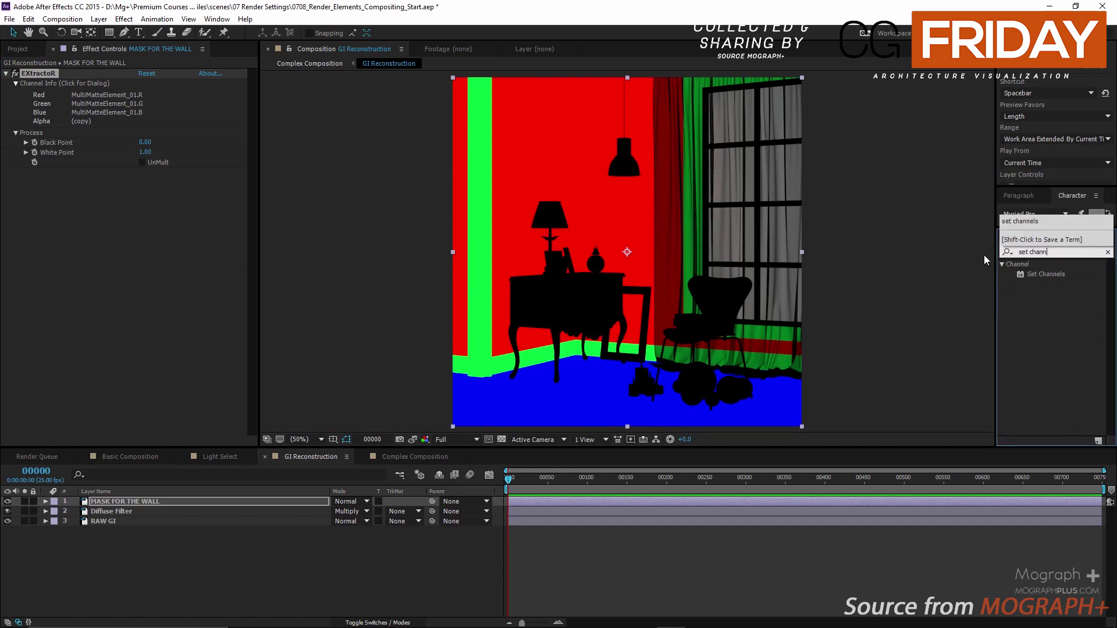
double_click(1020, 274)
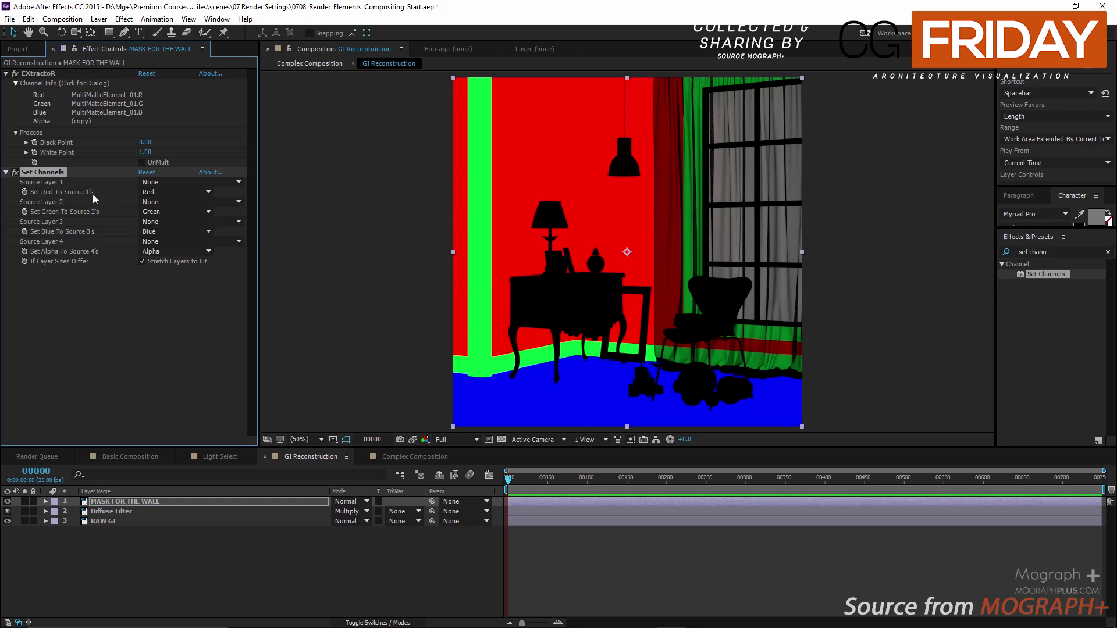
- In Set Channels, set the green and blue sources to Off and the alpha source to Red
click(156, 212)
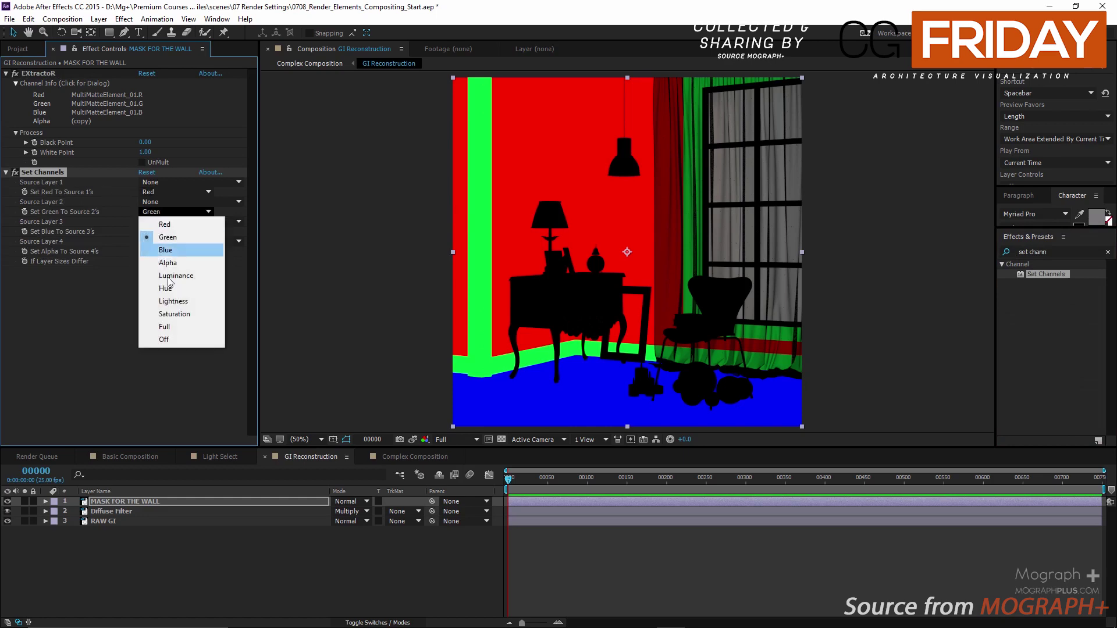
click(169, 338)
click(162, 232)
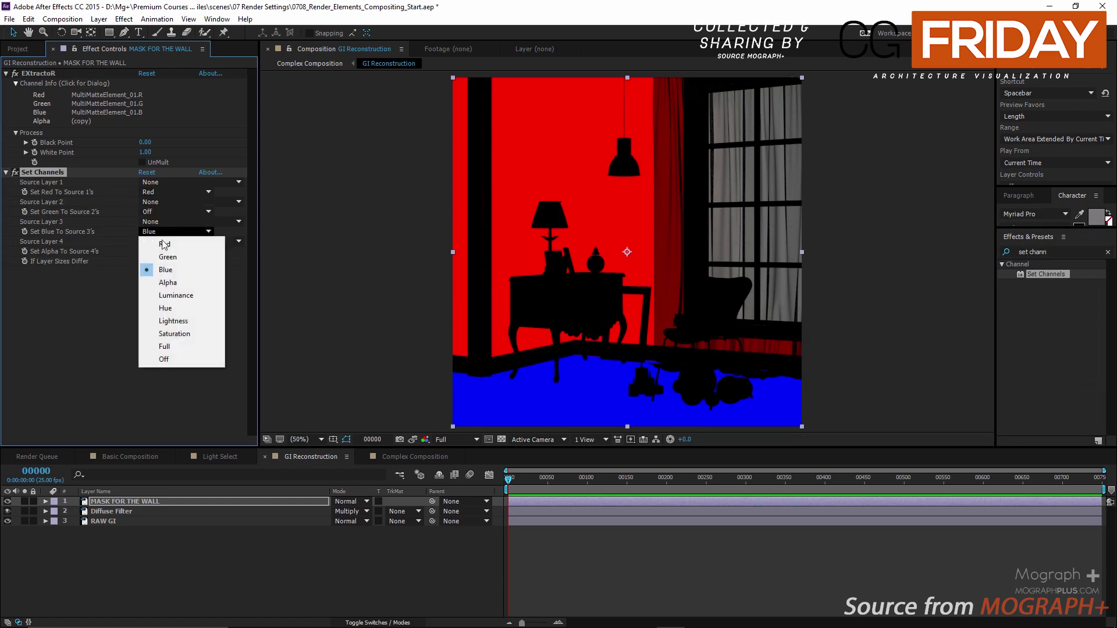
click(177, 359)
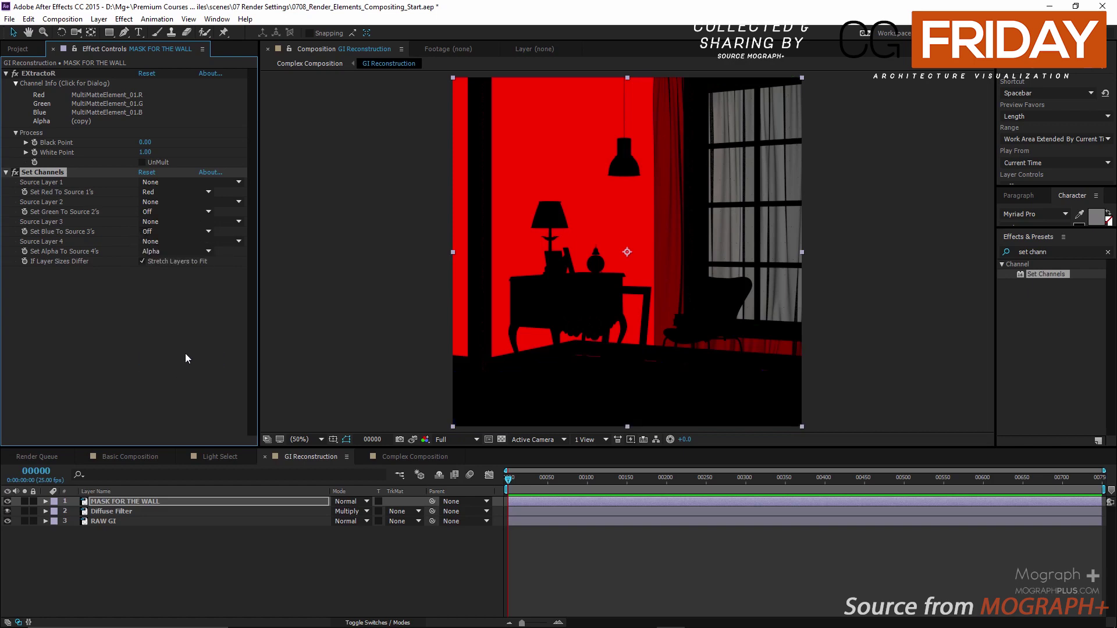
click(184, 252)
click(182, 263)
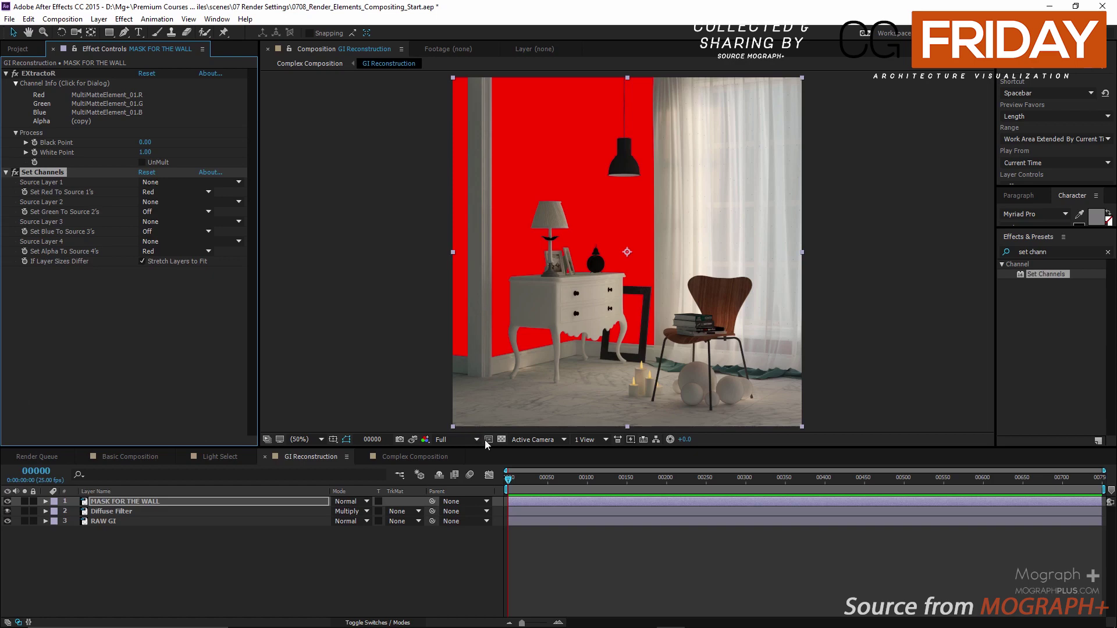
- Enlarge the composition viewer slightly and create a new adjustment layer above MASK FOR THE WALL
drag(505, 446, 501, 471)
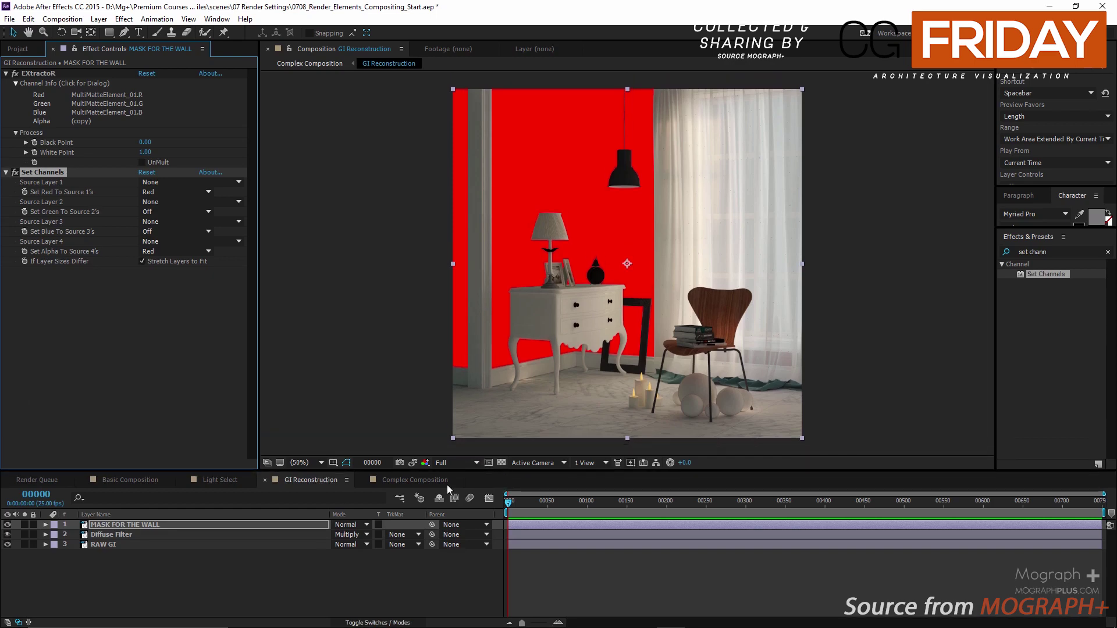
click(374, 379)
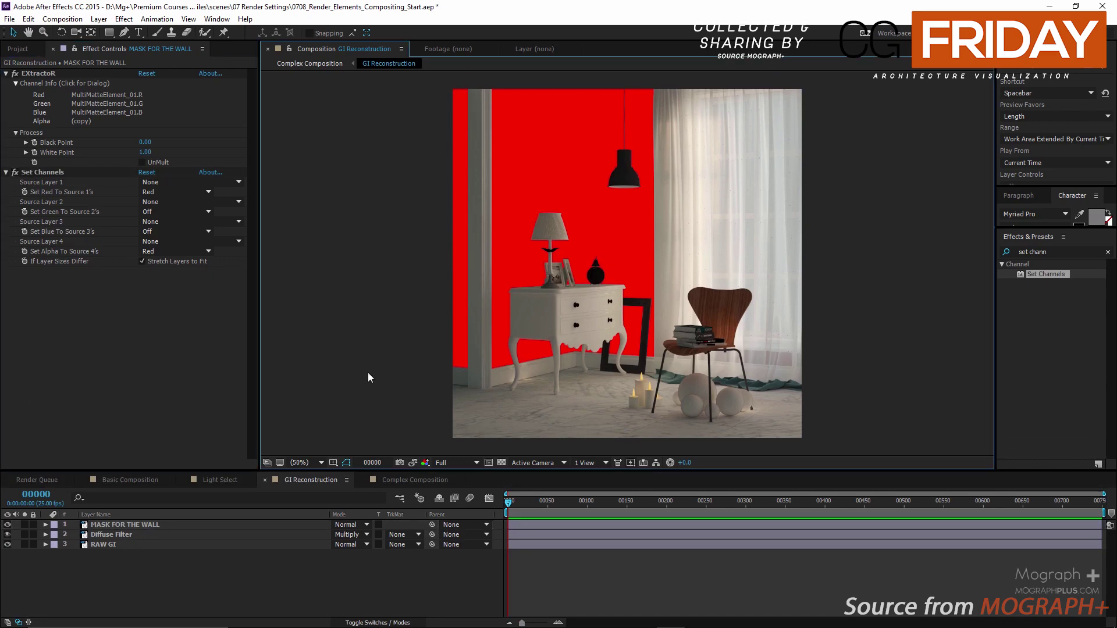
click(99, 19)
mouse_move(273, 33)
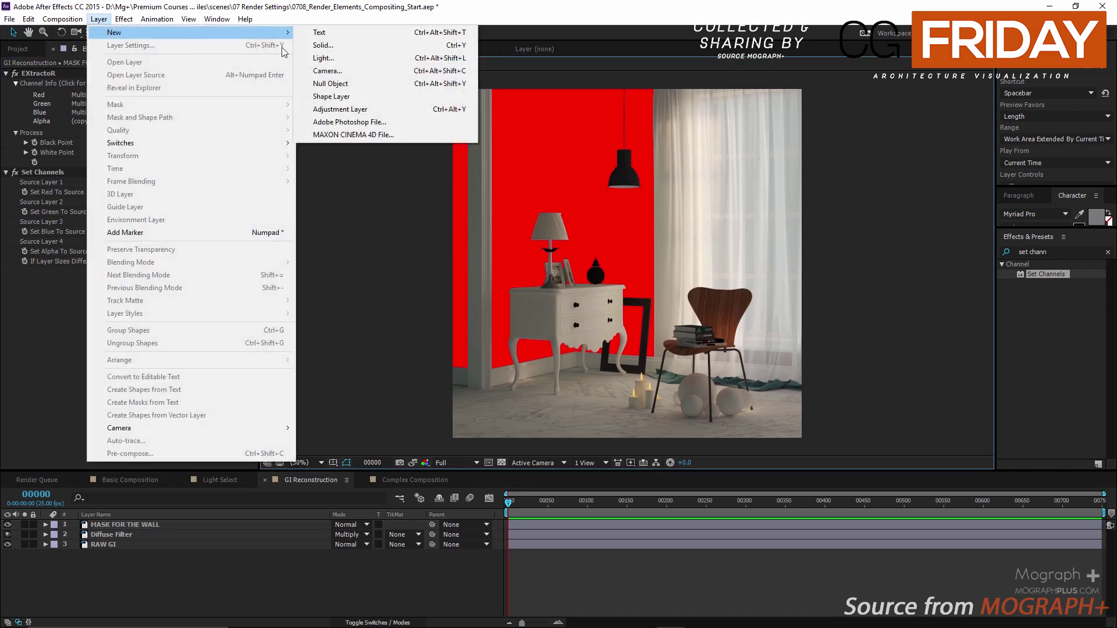
click(376, 108)
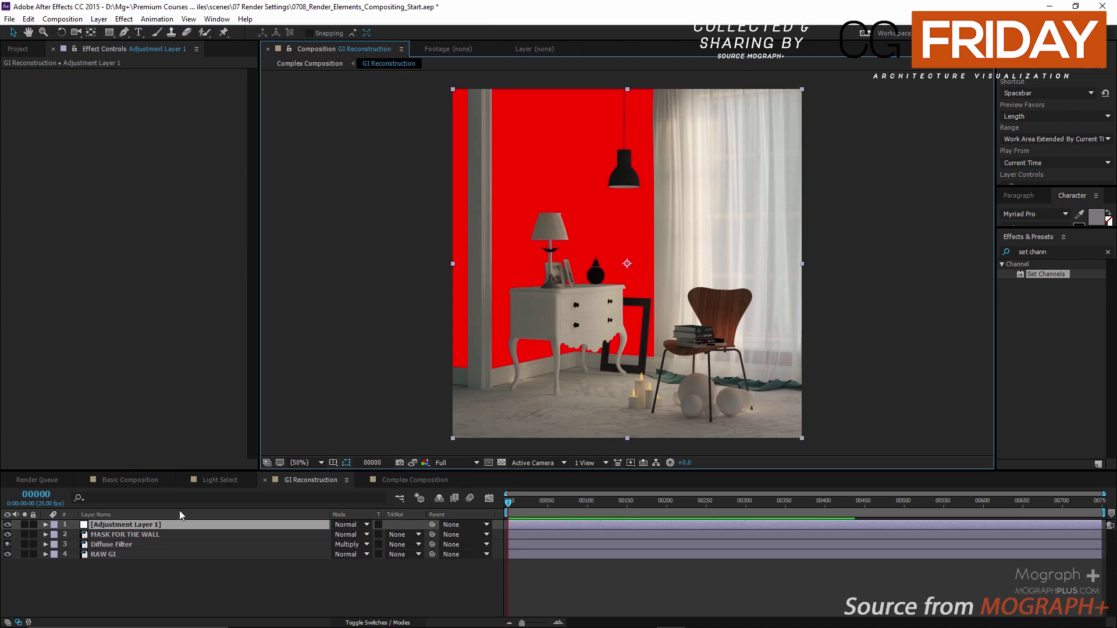
- Move the adjustment layer below MASK FOR THE WALL and apply the Hue/Saturation effect to it
drag(166, 524, 170, 537)
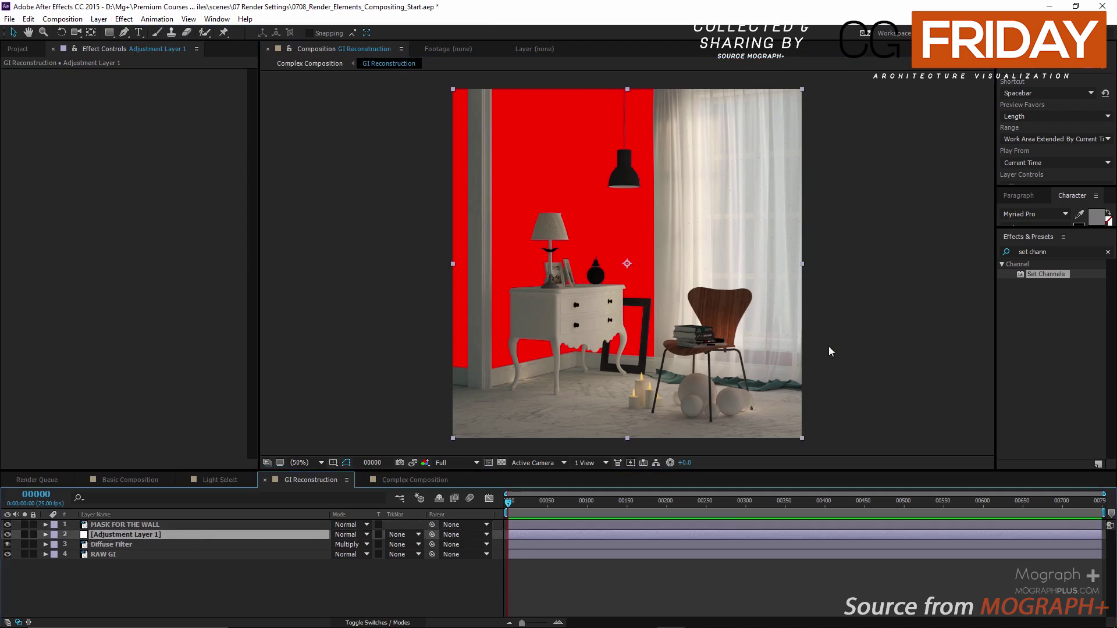
click(1054, 252)
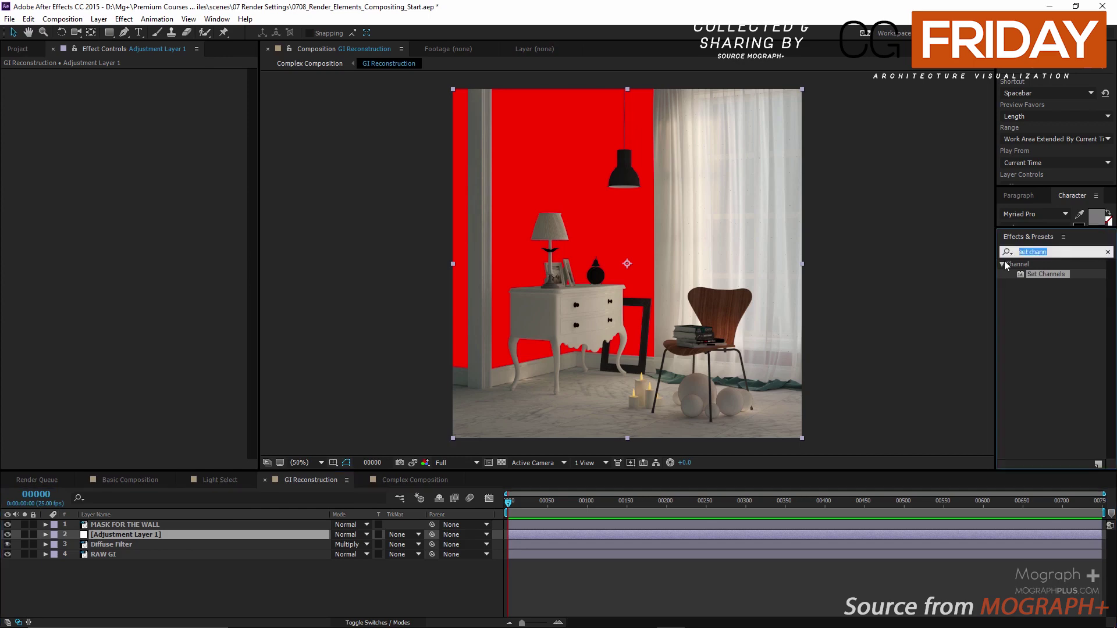
text(hue)
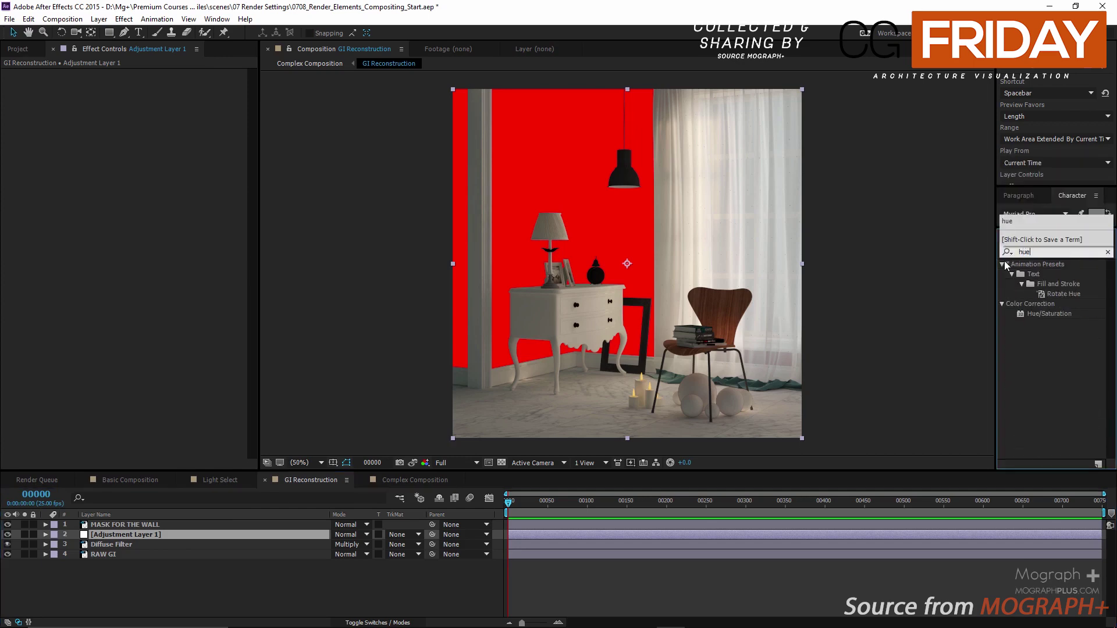
double_click(1023, 313)
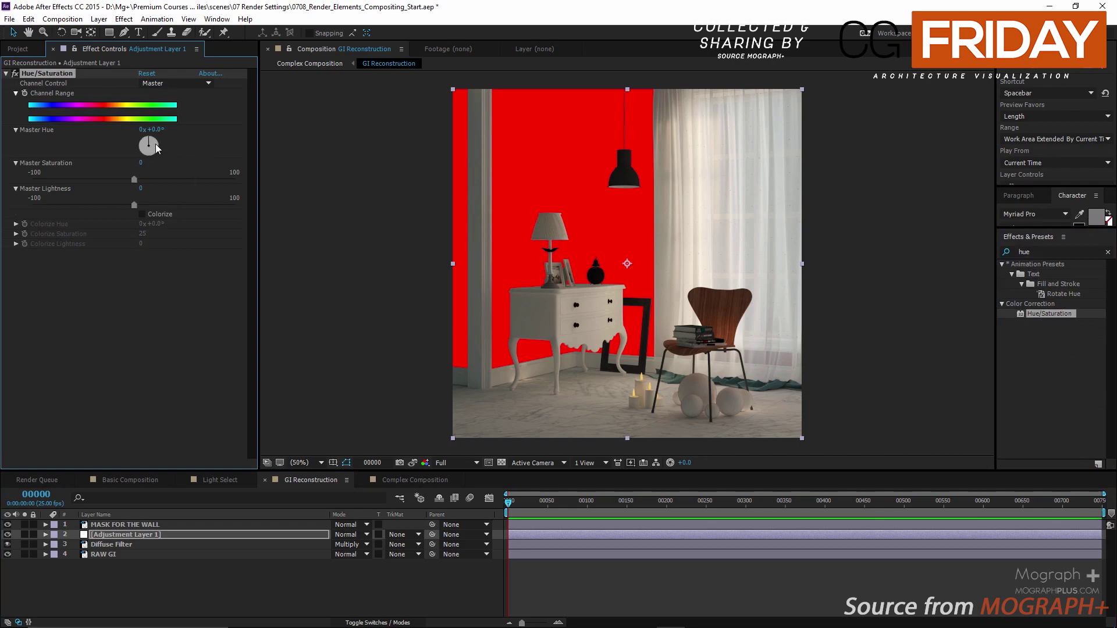
- Give the adjustment layer an alpha track matte from MASK FOR THE WALL and shift its Master Hue to about -208°
mouse_move(155, 145)
mouse_down()
mouse_move(149, 155)
mouse_move(132, 150)
mouse_move(143, 159)
mouse_move(165, 138)
mouse_up()
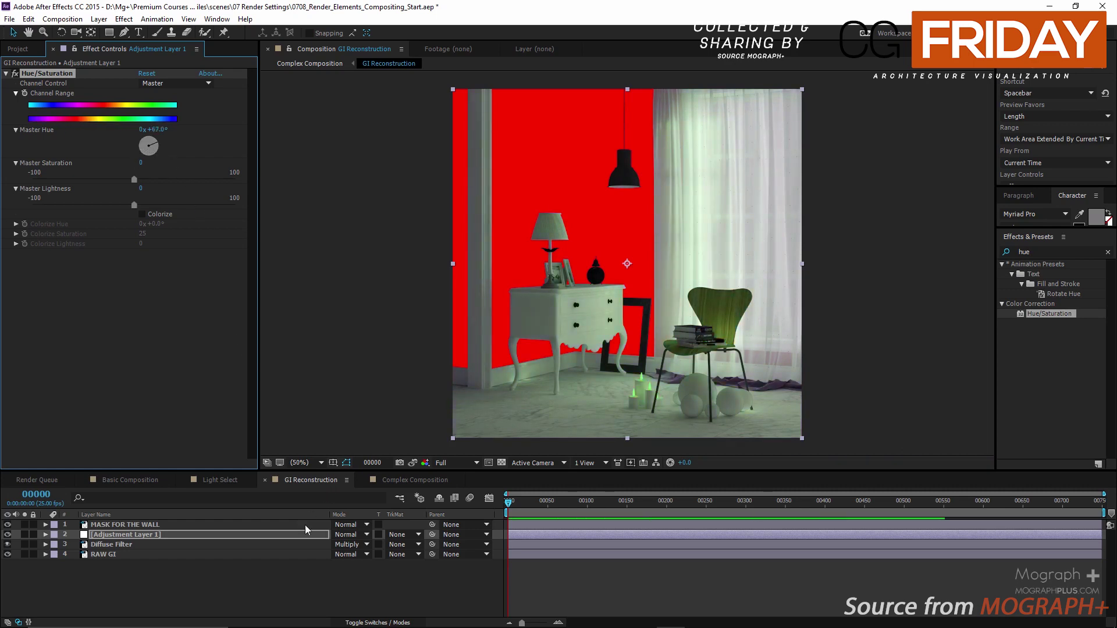
click(401, 534)
click(455, 564)
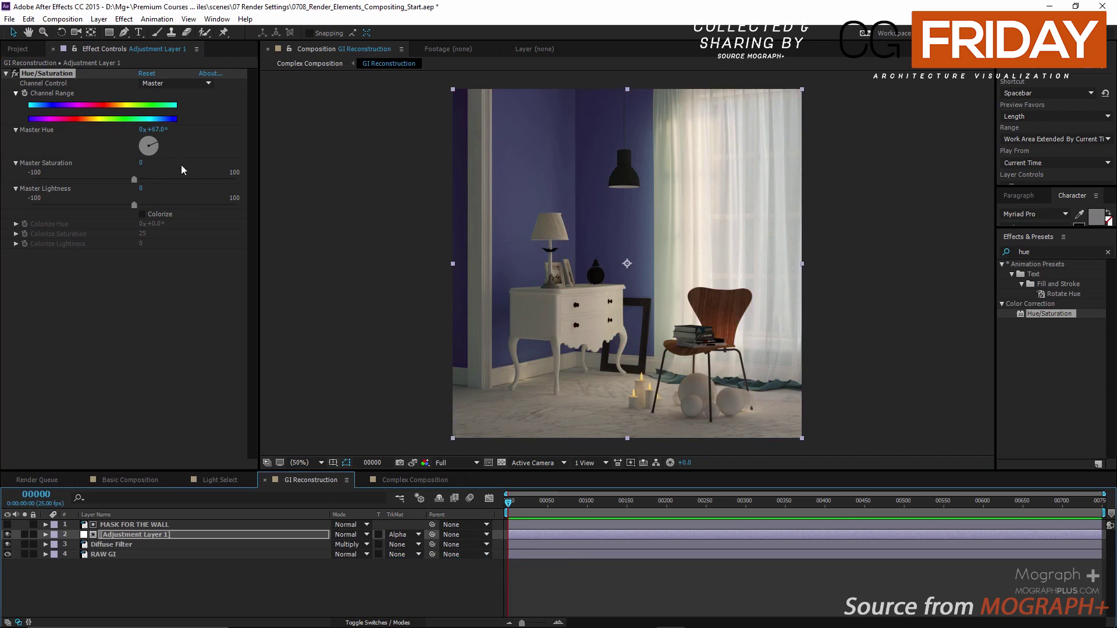
mouse_move(154, 145)
mouse_down()
mouse_move(147, 134)
mouse_move(133, 146)
mouse_move(148, 162)
mouse_move(161, 146)
mouse_move(150, 146)
mouse_move(155, 160)
mouse_up()
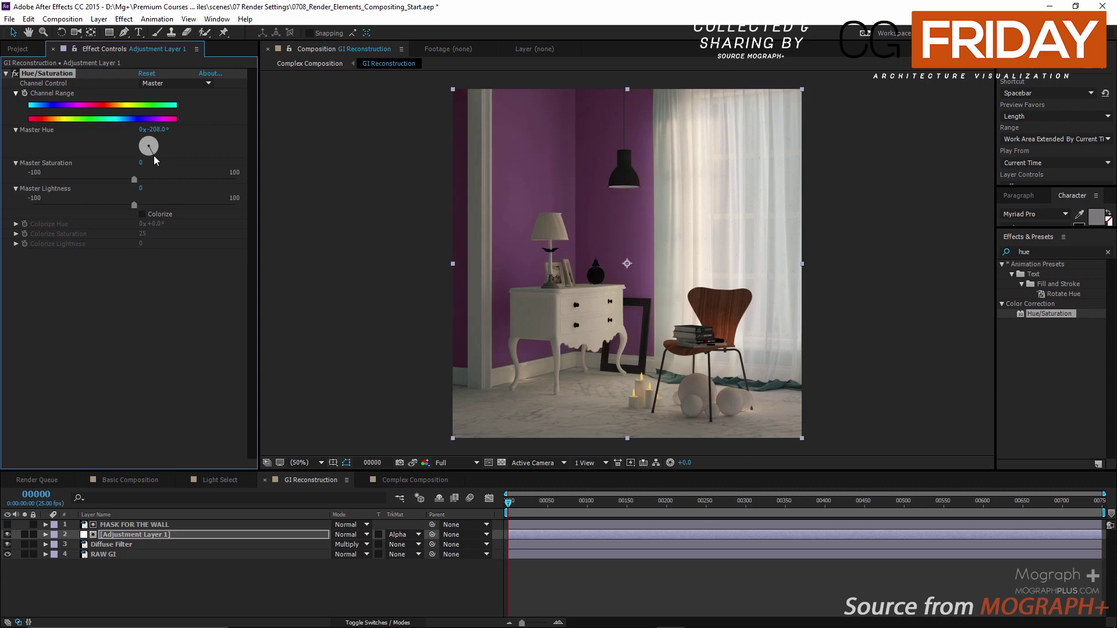
- Compare the hue adjustment's effect on the RAW GI and Diffuse Filter layers by switching the effect and each layer off and on
click(7, 545)
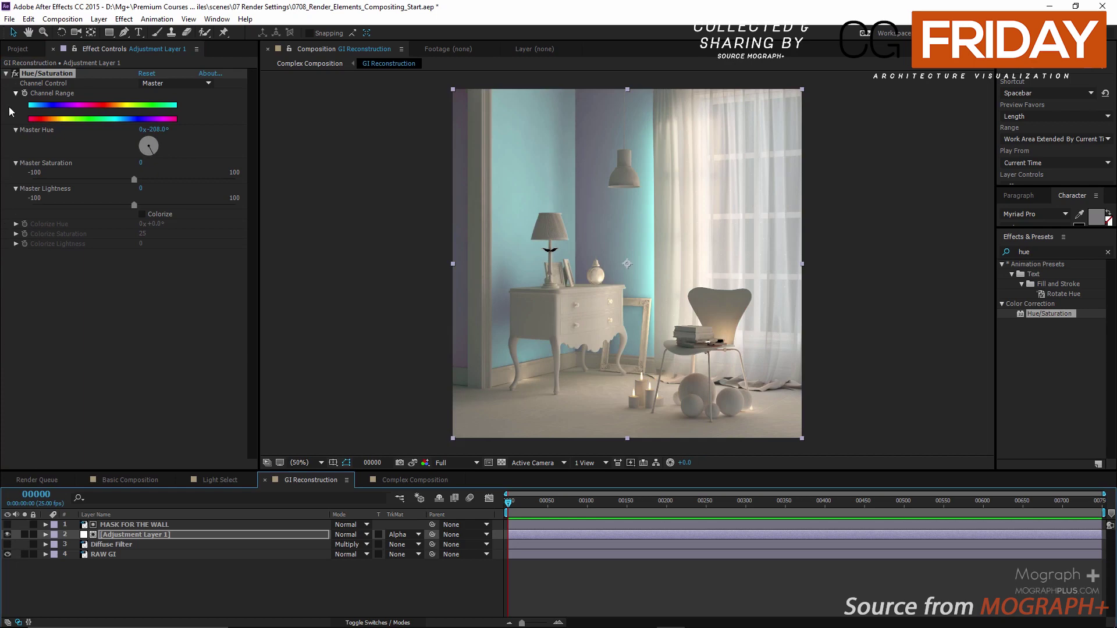
click(16, 74)
click(16, 74)
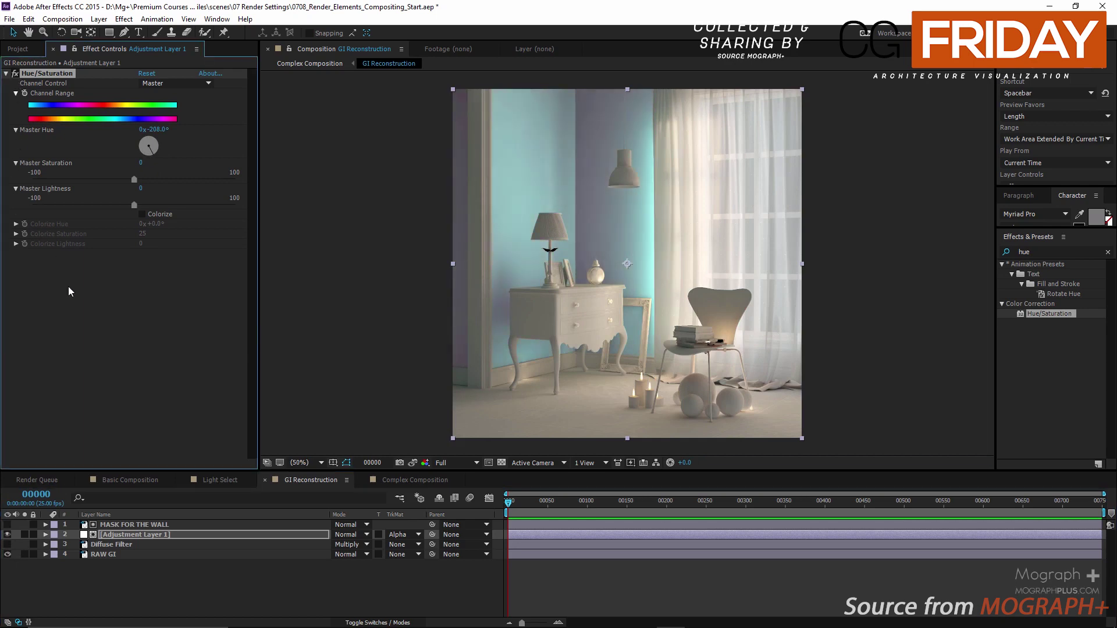
click(7, 544)
click(7, 556)
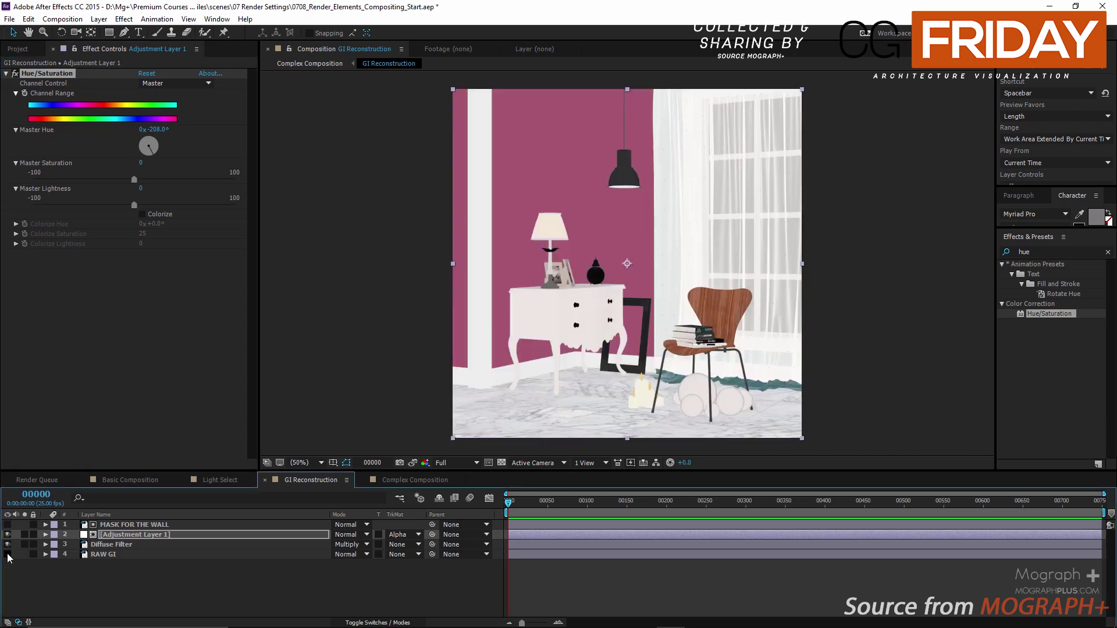
click(8, 555)
click(7, 555)
click(8, 555)
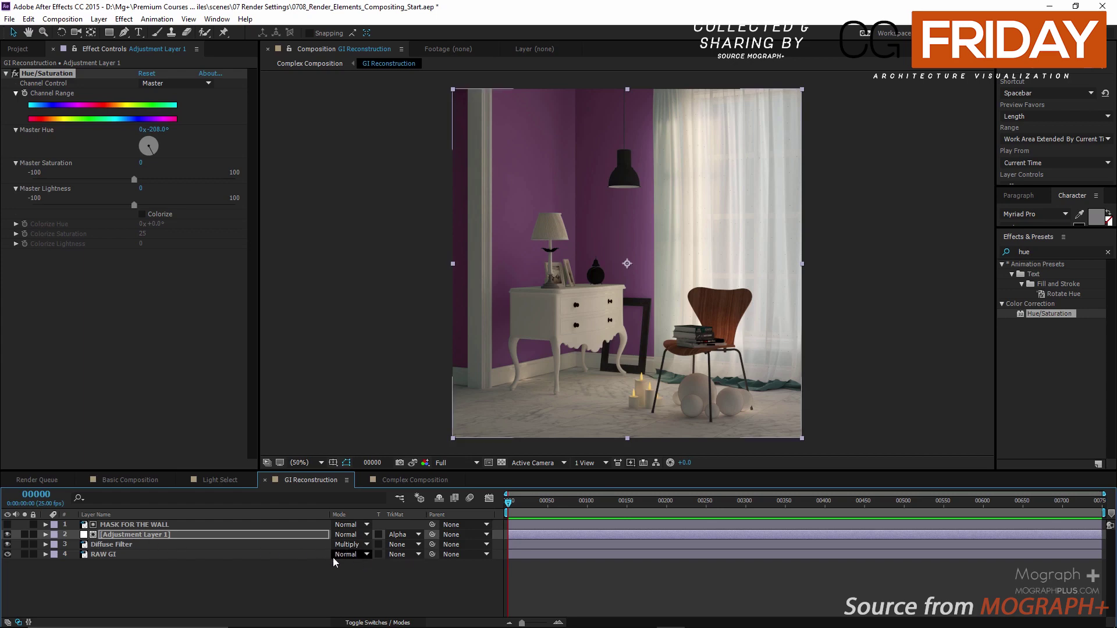
- Set the RAW GI layer's blending mode to Multiply and move it to the top of the layer stack, checking it alone
click(252, 573)
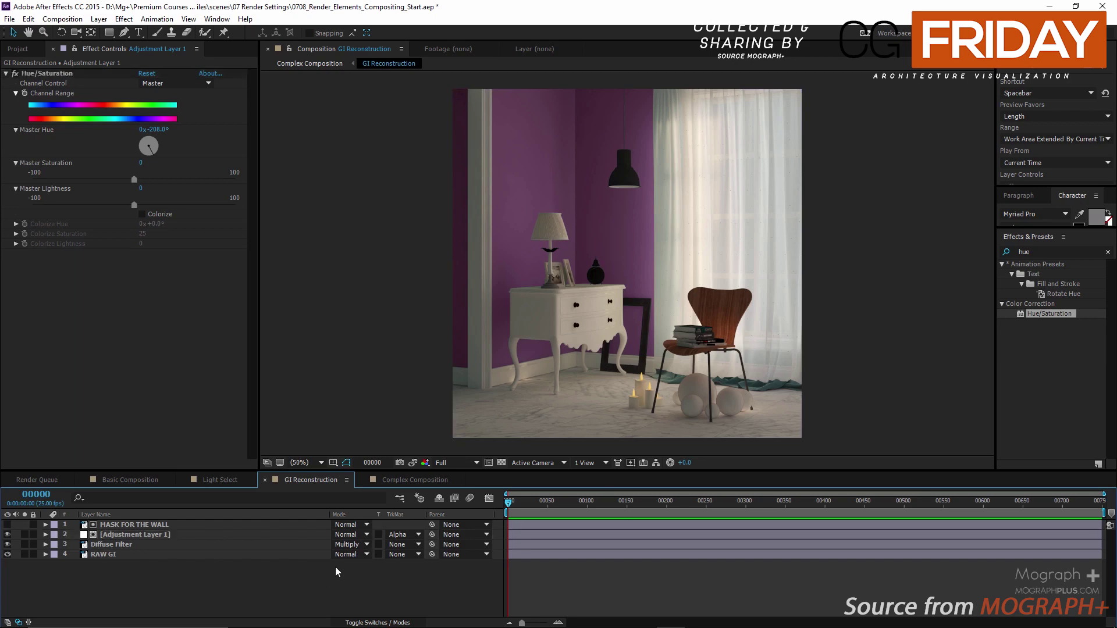
click(349, 554)
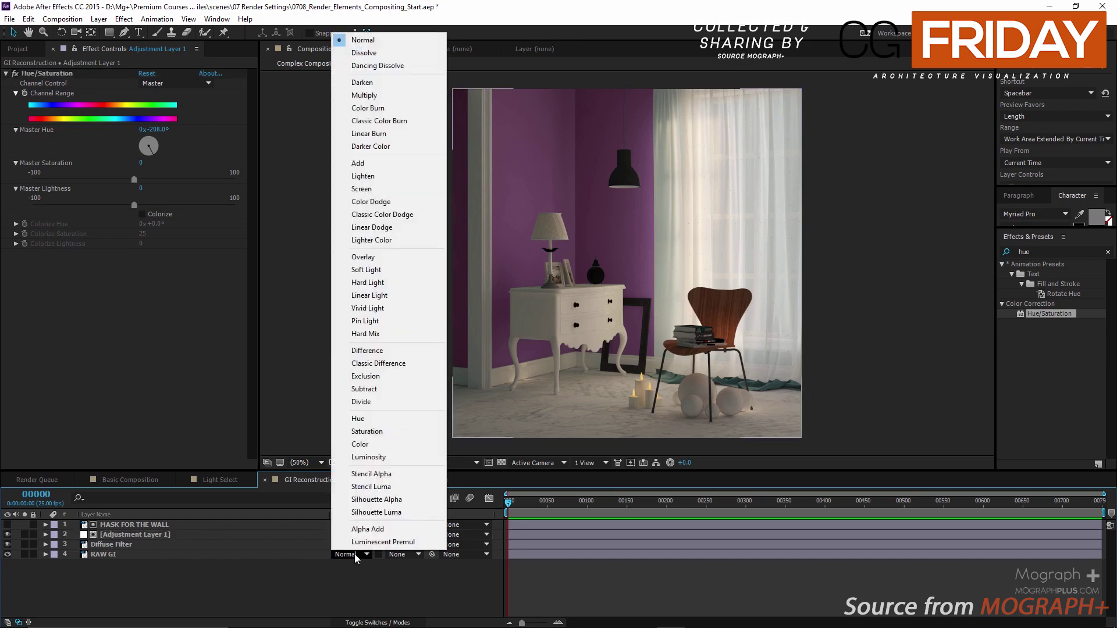
click(377, 95)
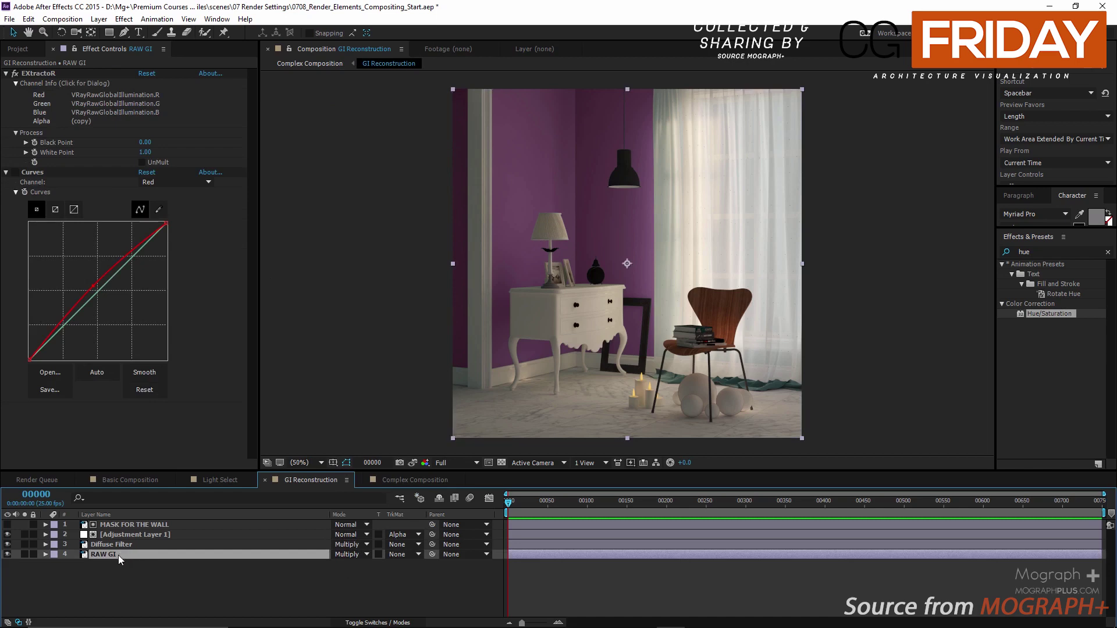
drag(118, 555, 124, 527)
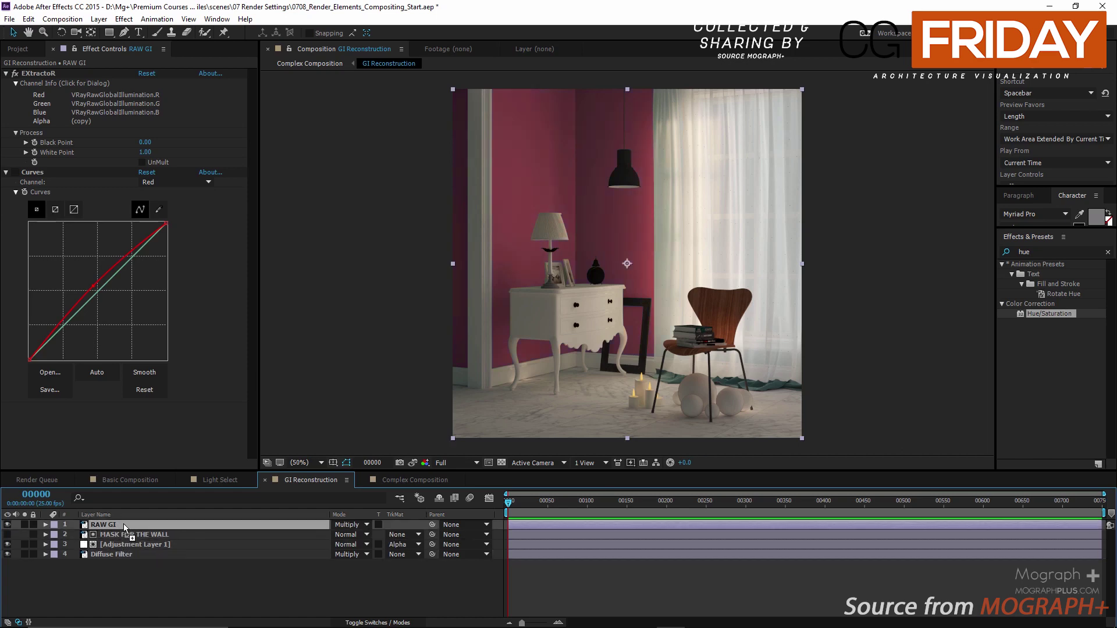
click(8, 525)
click(7, 524)
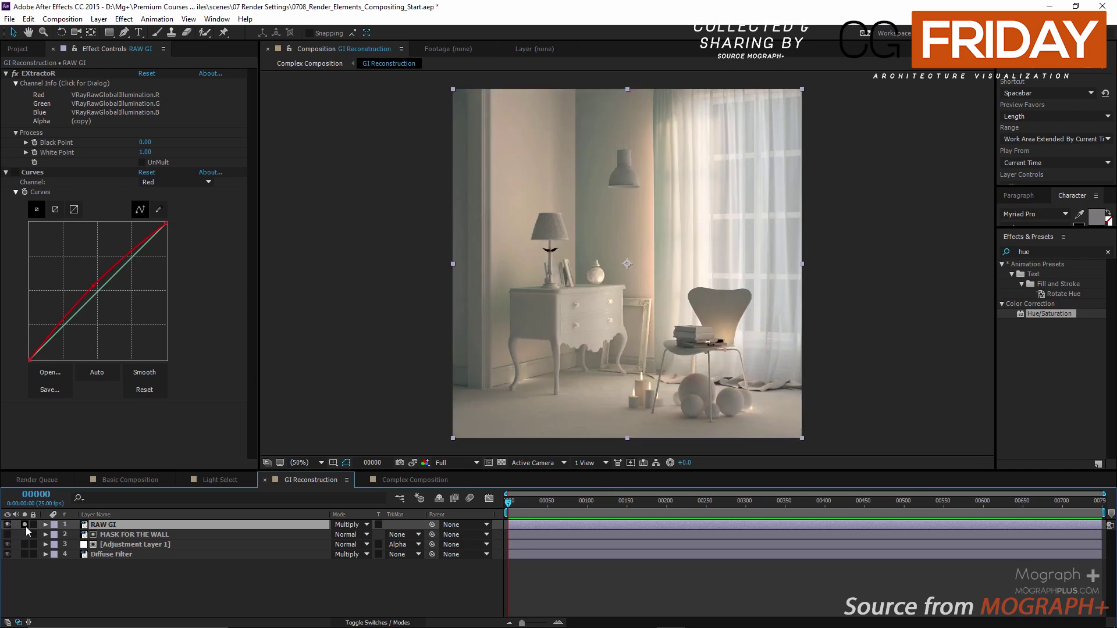
click(25, 524)
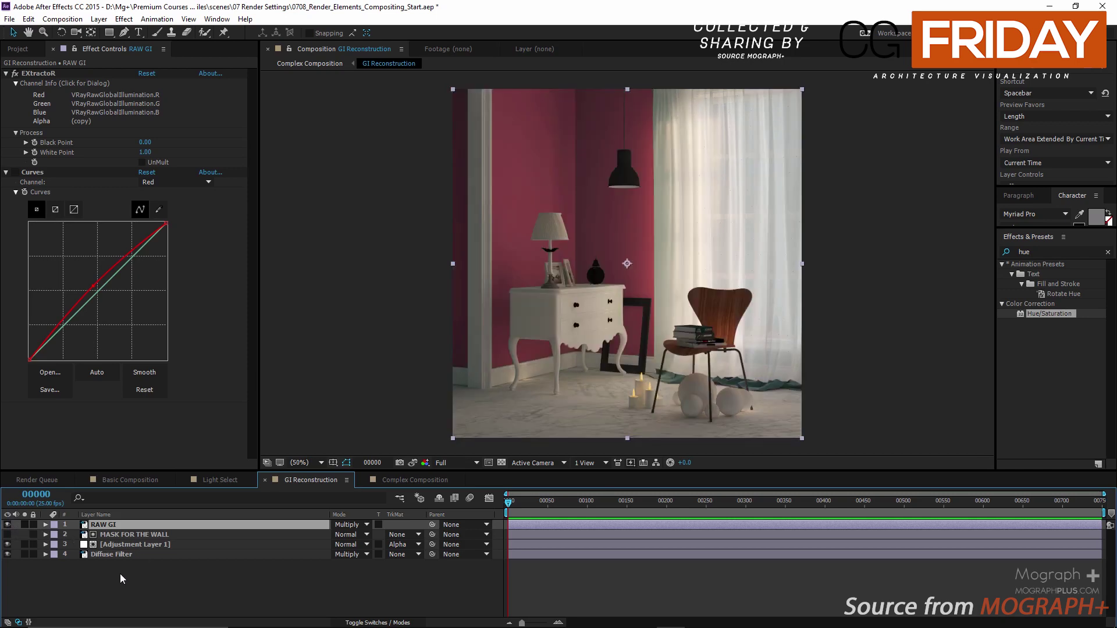
- Set the adjustment layer's Master Hue to 322° in Hue/Saturation
click(112, 543)
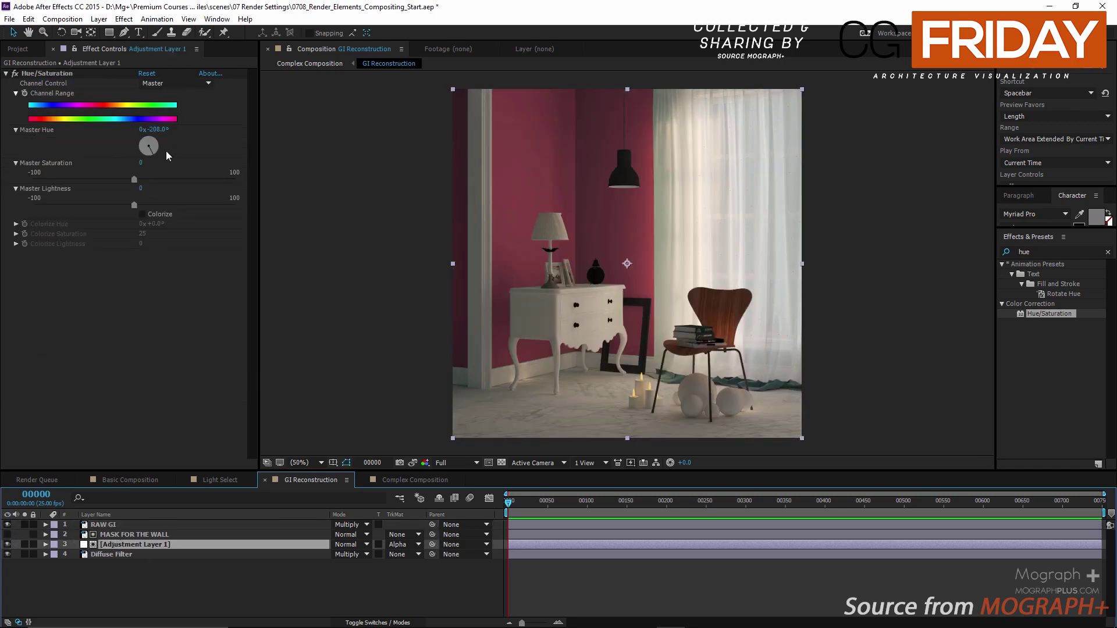
mouse_move(152, 147)
mouse_down()
mouse_move(158, 154)
mouse_move(139, 149)
mouse_move(159, 136)
mouse_move(146, 135)
mouse_up()
click(154, 130)
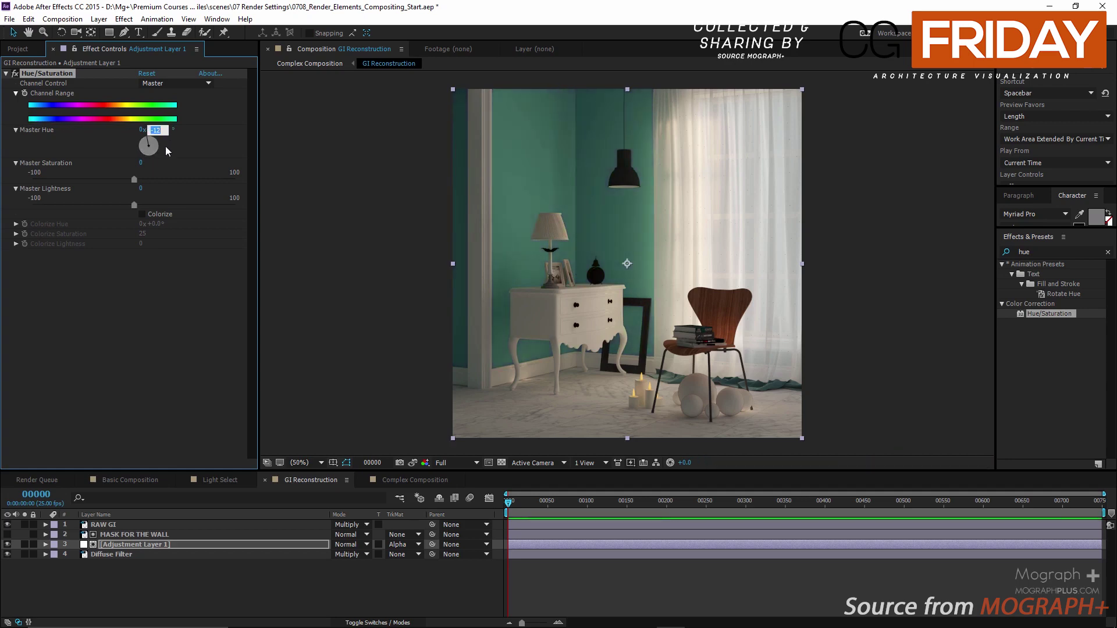
text(322)
key(Return)
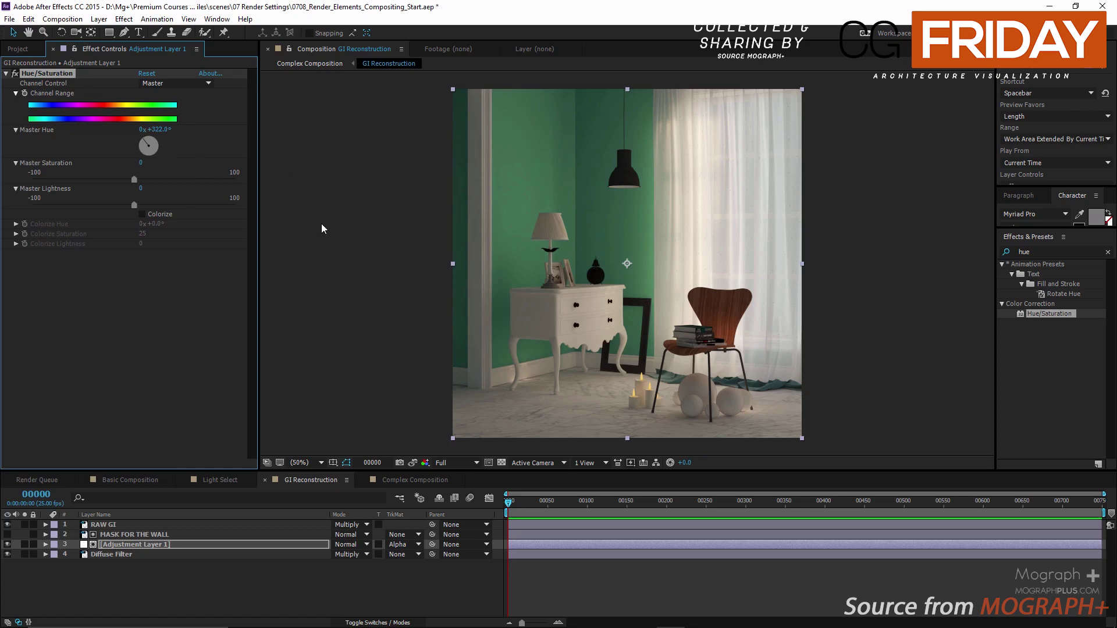
- Examine the recolored wall up close in GI Reconstruction and in Complex Composition
scroll(480, 260, up, 1)
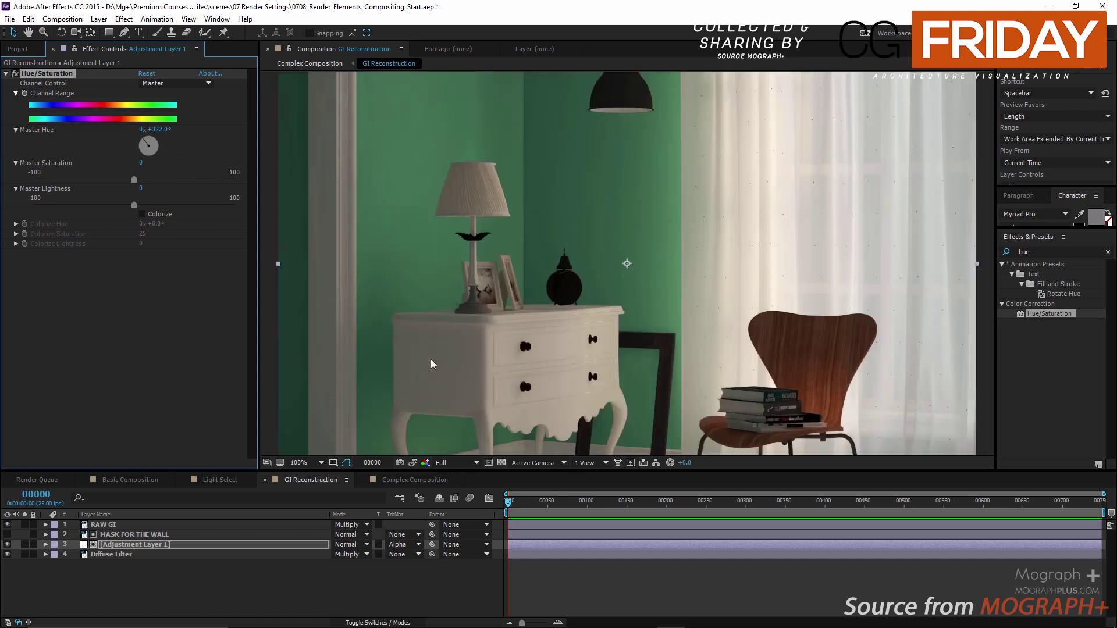
middle_drag(441, 372, 462, 239)
scroll(459, 292, down, 1)
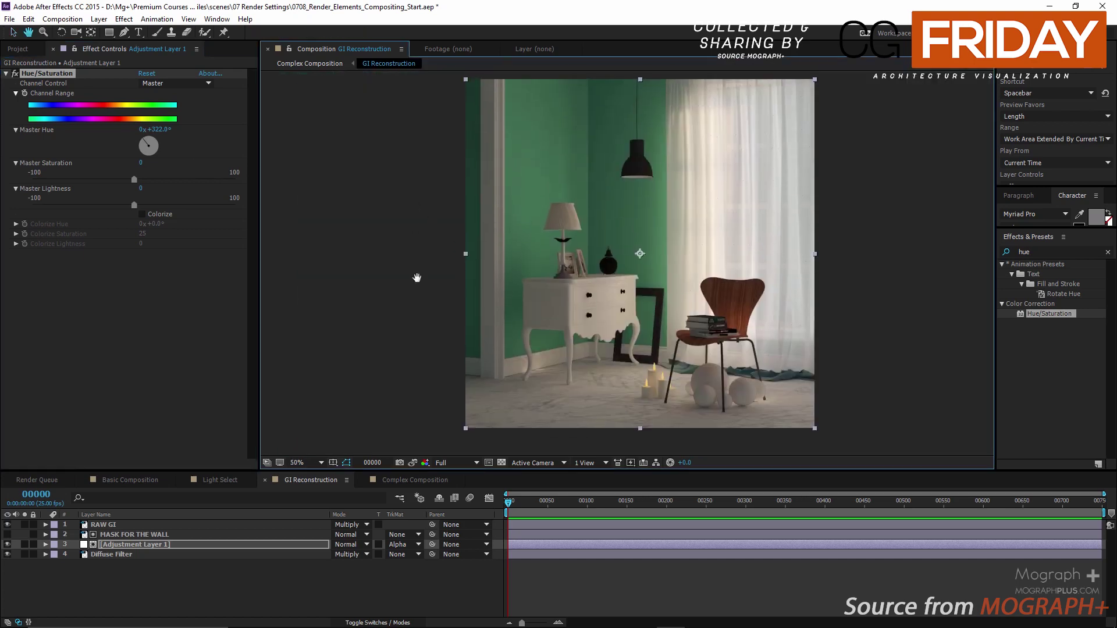
click(403, 478)
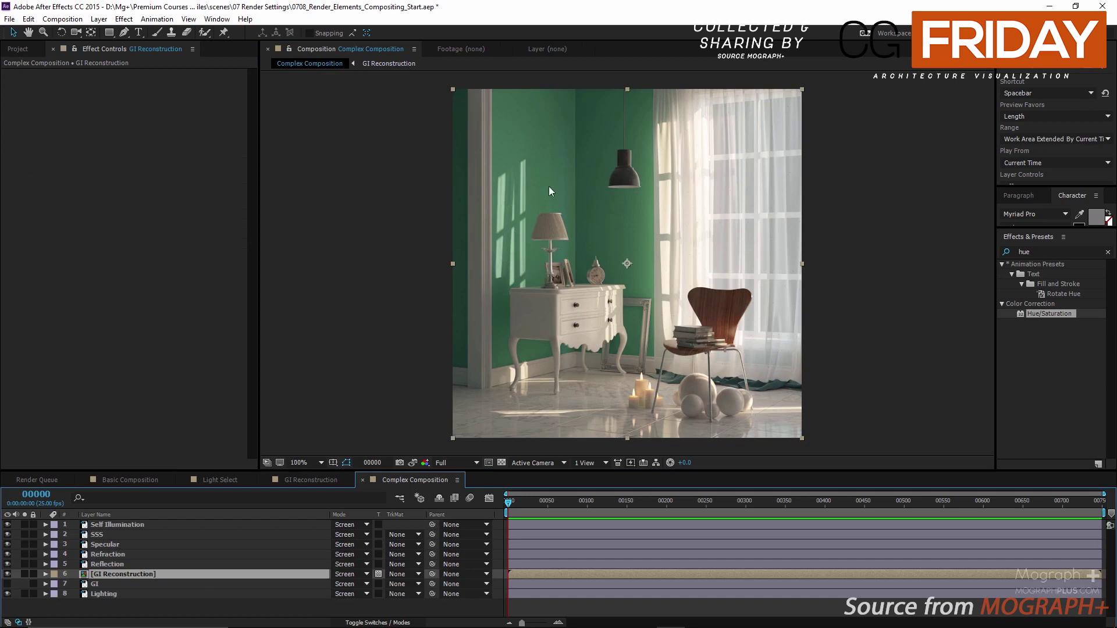
scroll(549, 186, up, 1)
middle_drag(384, 181, 515, 183)
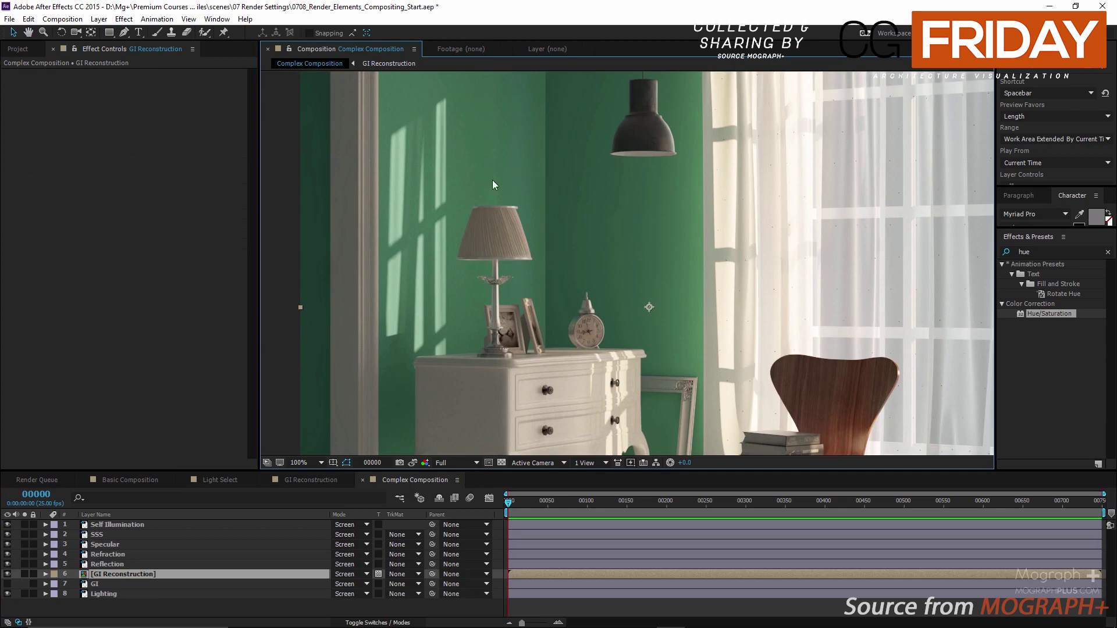
click(7, 583)
key(comma)
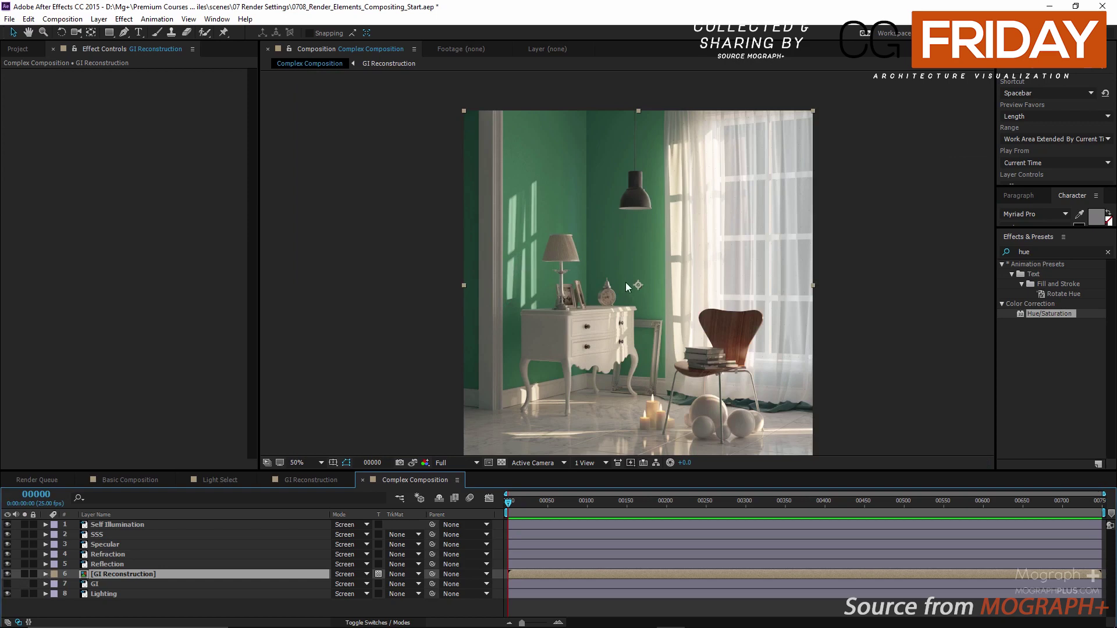
- Rename the adjustment layer in GI Reconstruction as Wall CC
click(289, 480)
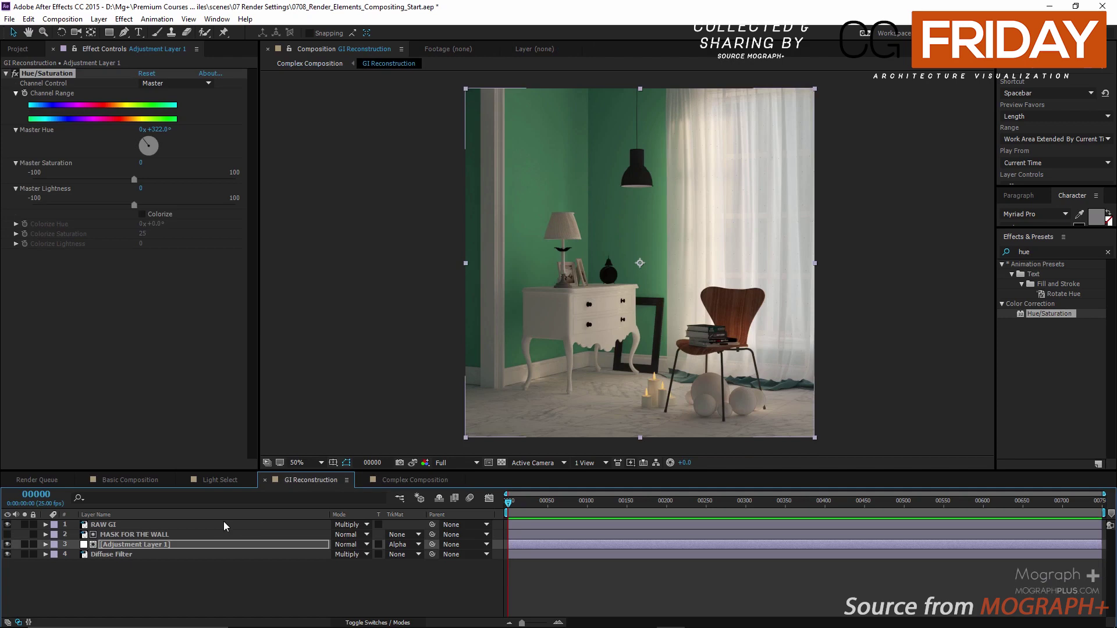
click(201, 545)
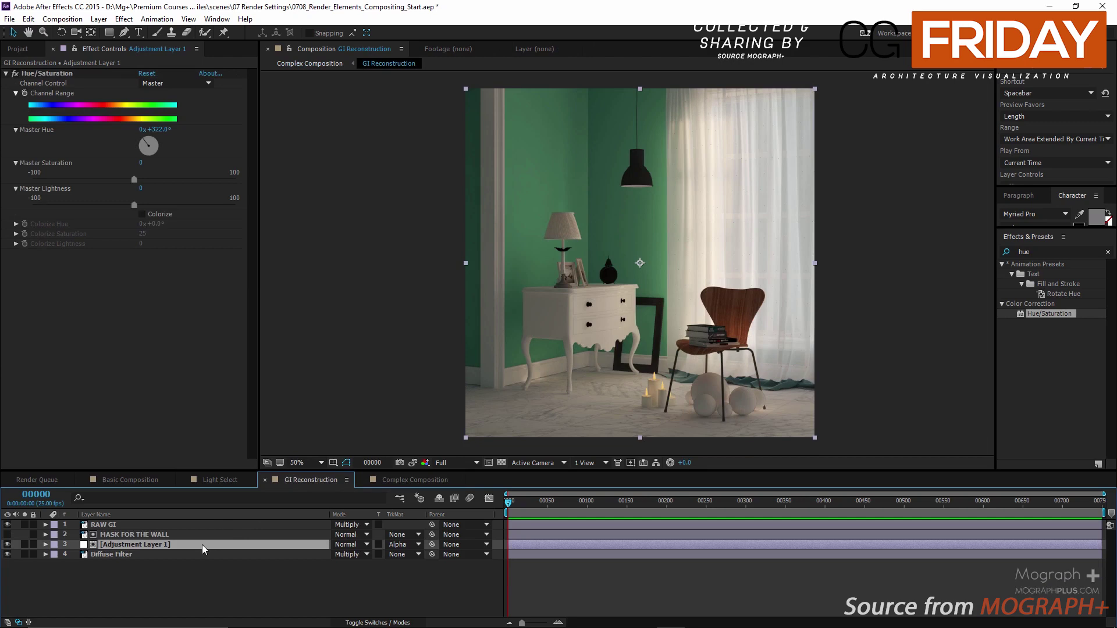
key(Return)
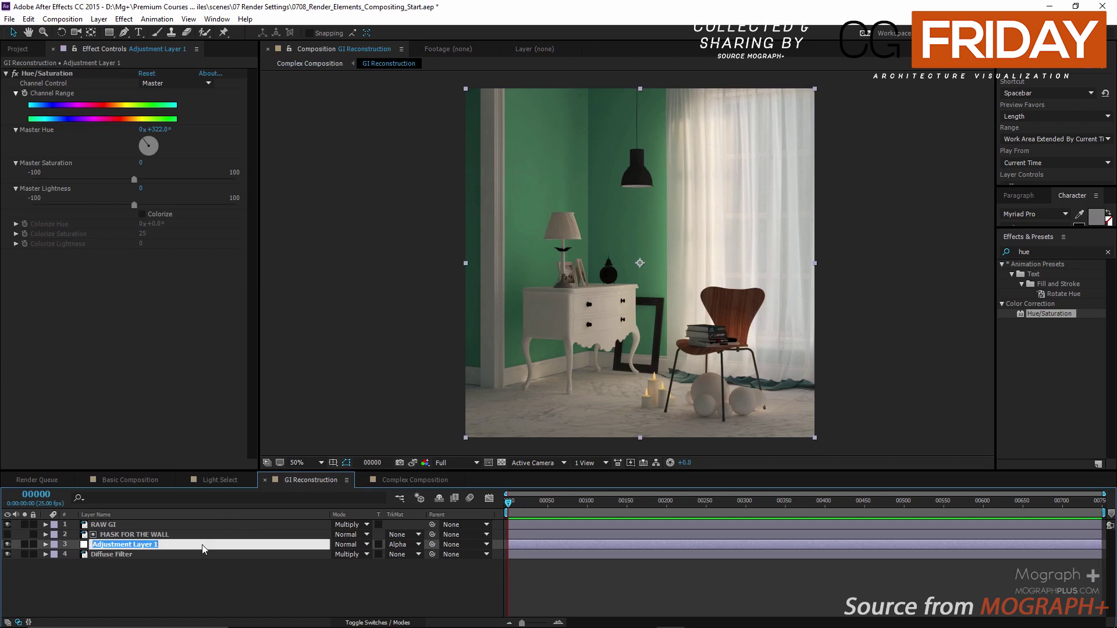
text(Wall CC)
key(Return)
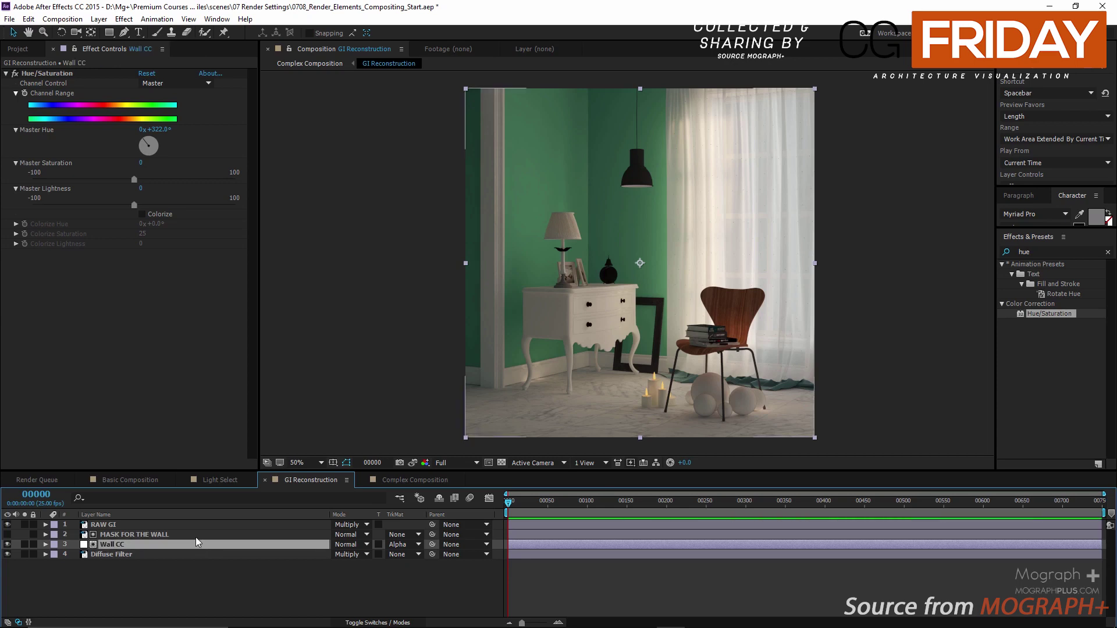
- Copy MASK FOR THE WALL and Wall CC into Basic Composition, place Wall CC directly below the mask, and maximize the viewer
shift+click(196, 536)
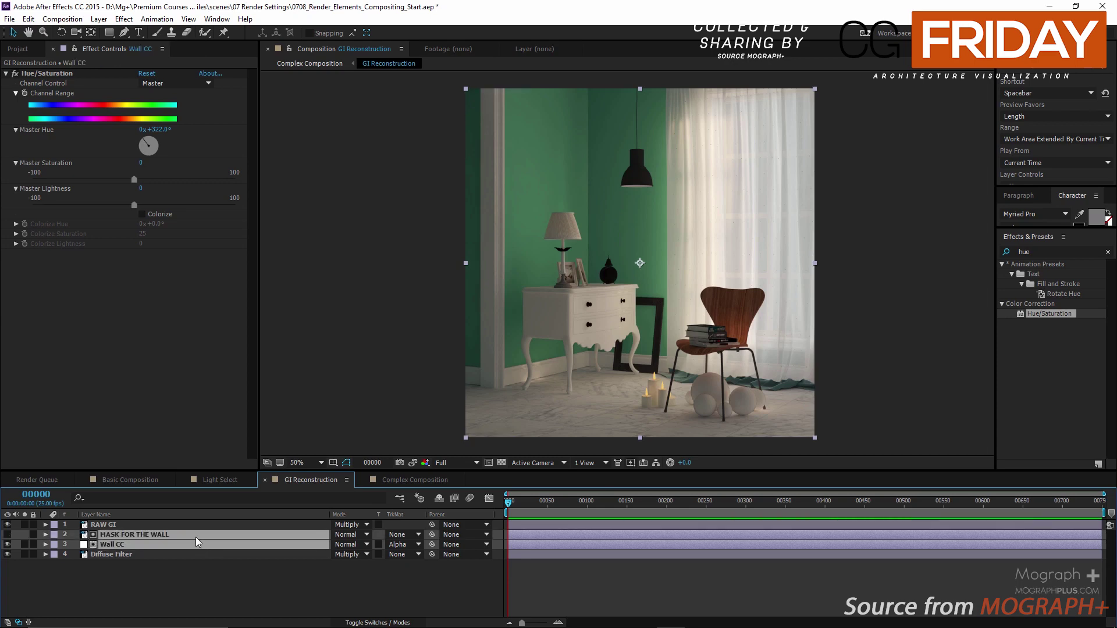
click(138, 480)
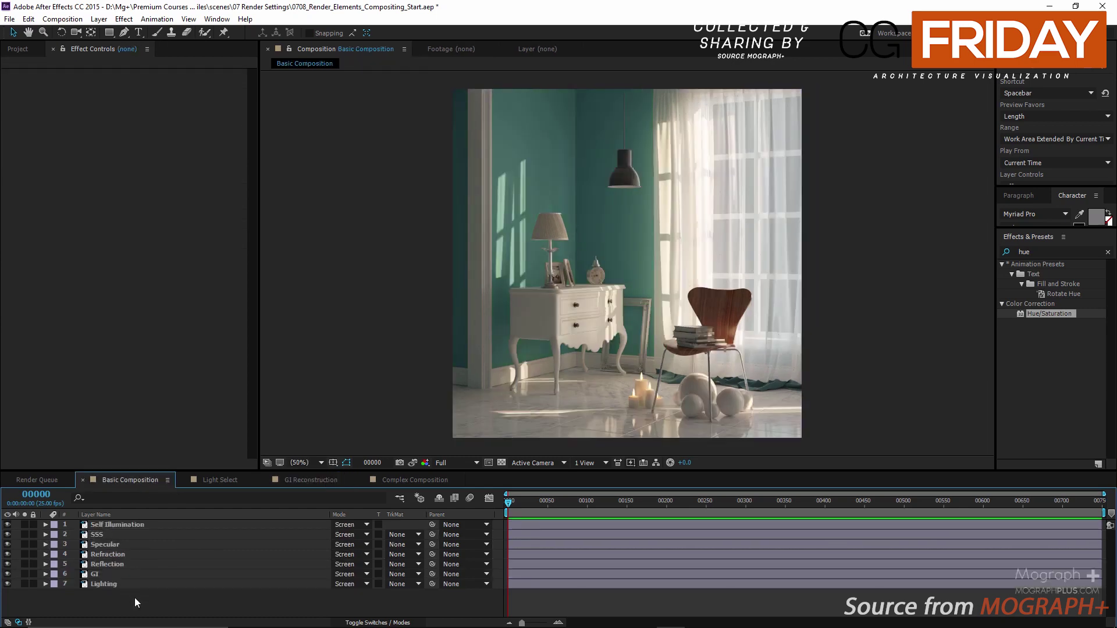
key(ctrl+v)
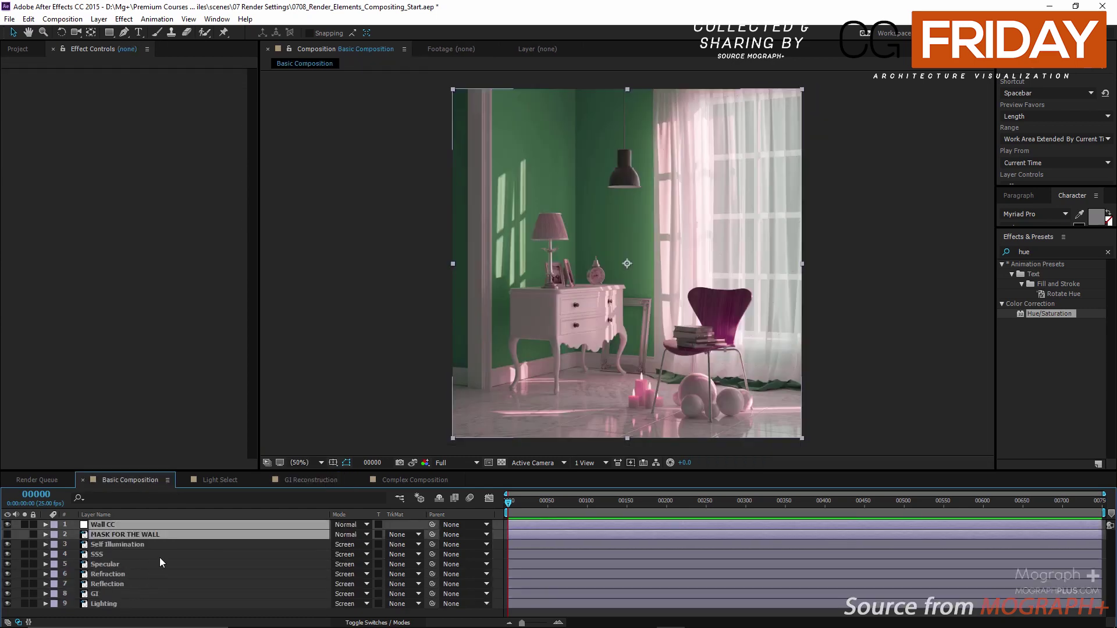
click(141, 458)
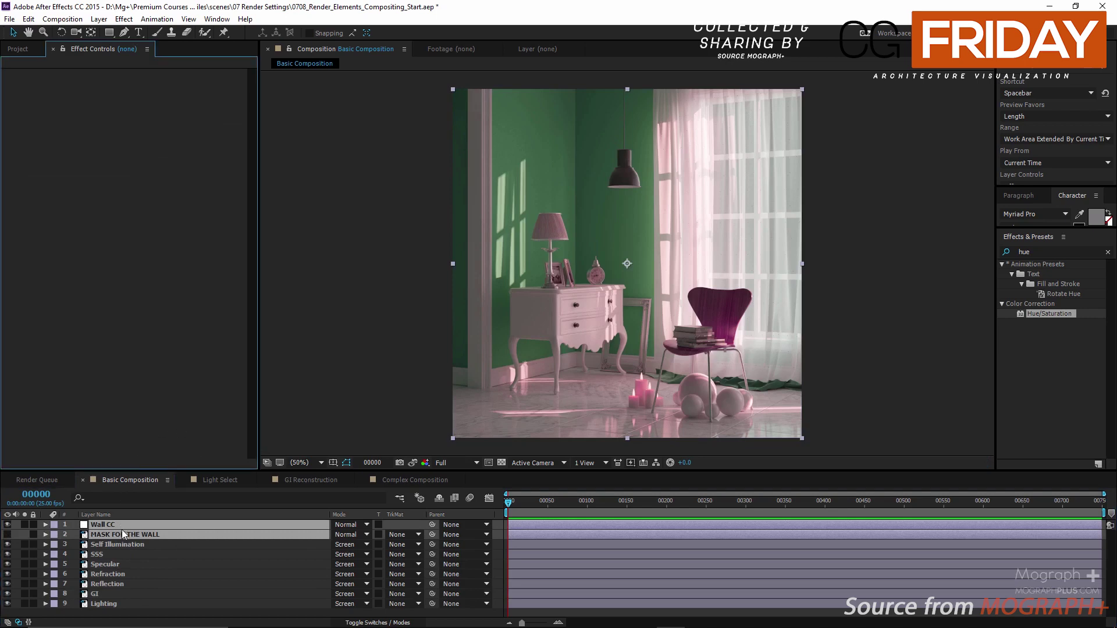
click(127, 547)
drag(125, 525, 127, 537)
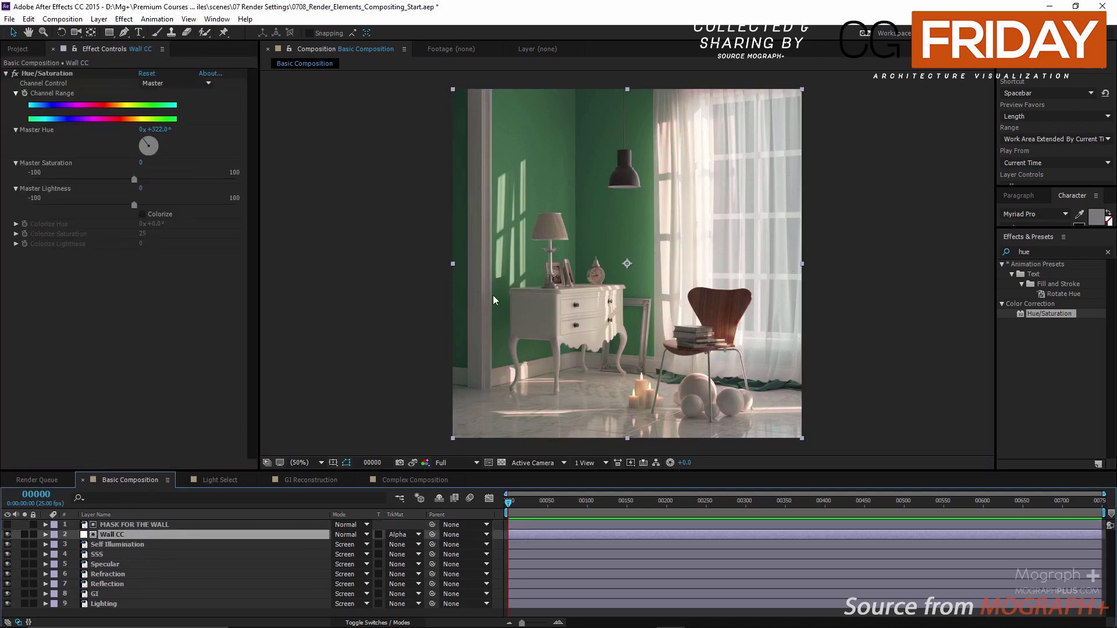
key(grave)
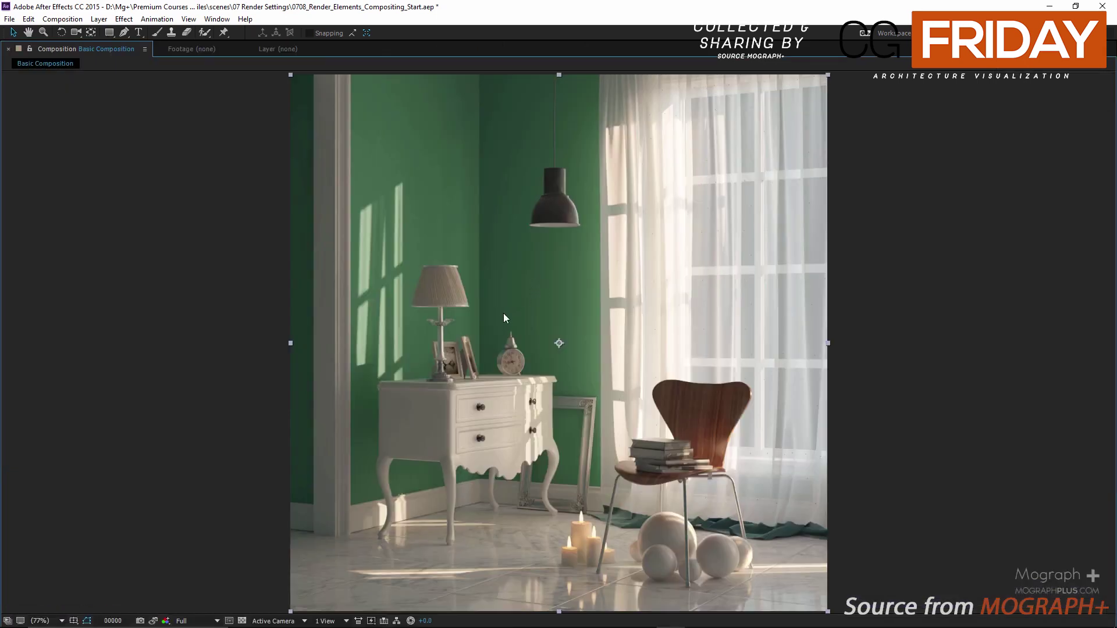
- Set Wall CC's Master Hue to 1x+33.0° in Basic Composition and compare the wall with the effect off and on
key(grave)
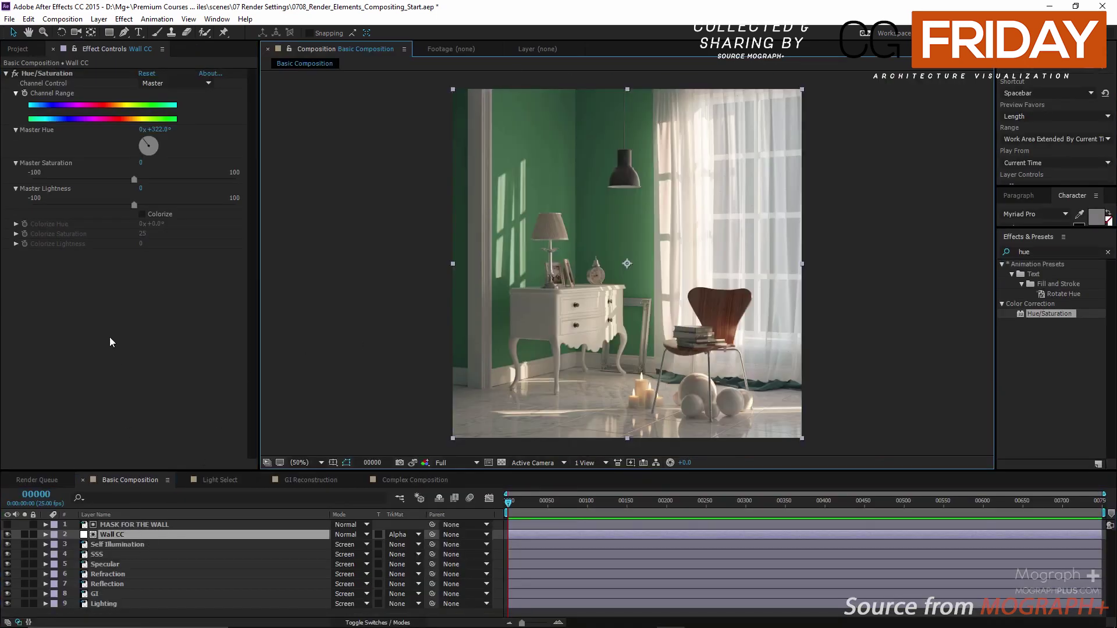
drag(148, 141, 155, 143)
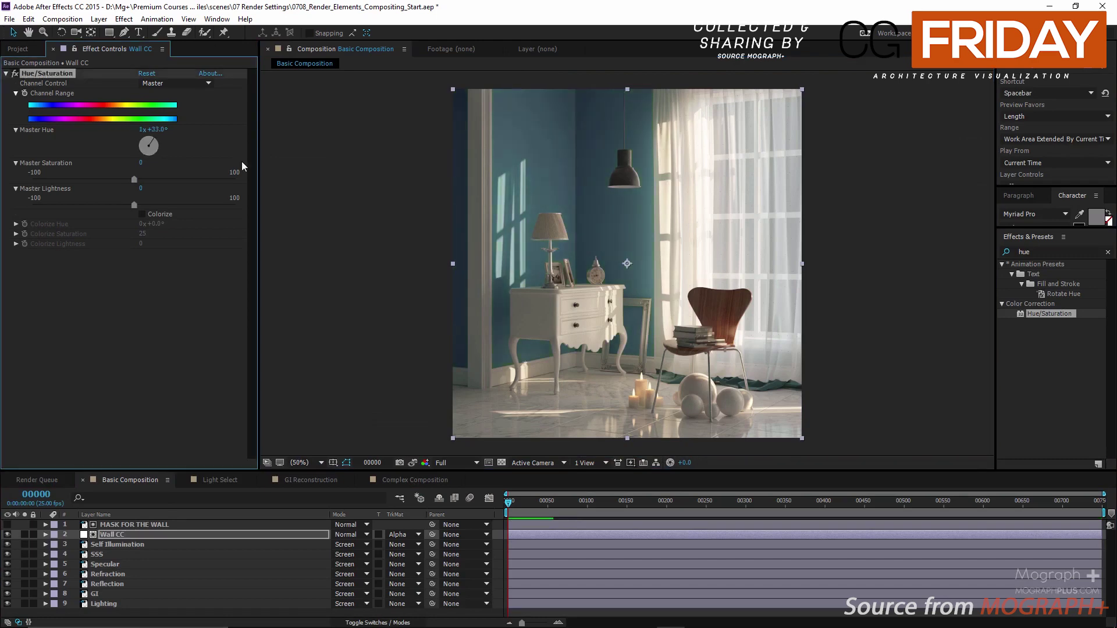
click(15, 74)
click(15, 74)
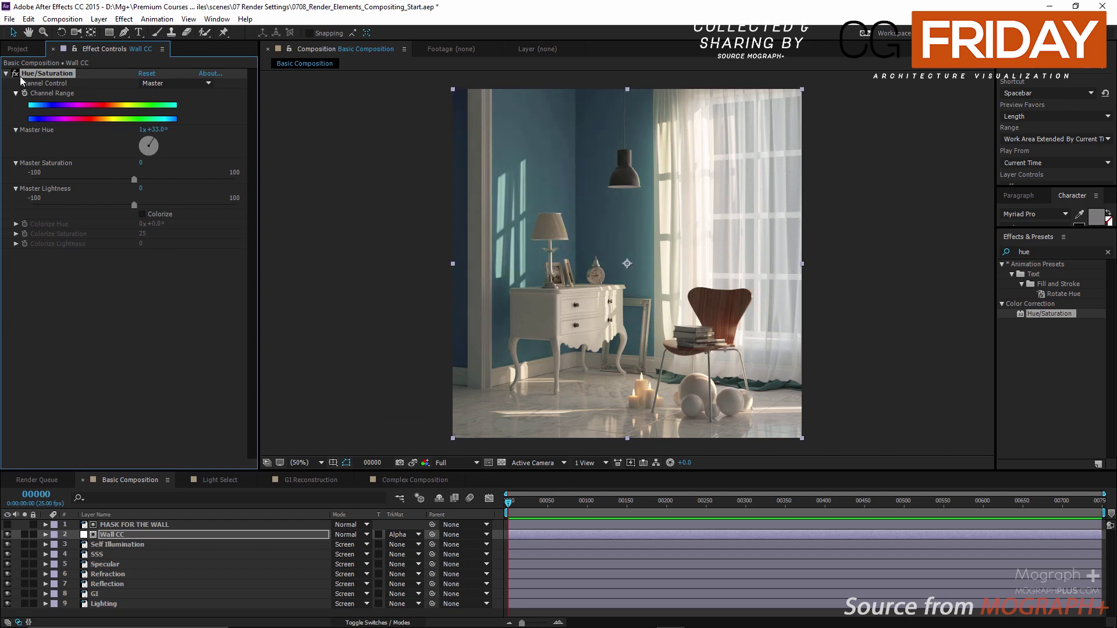
click(121, 535)
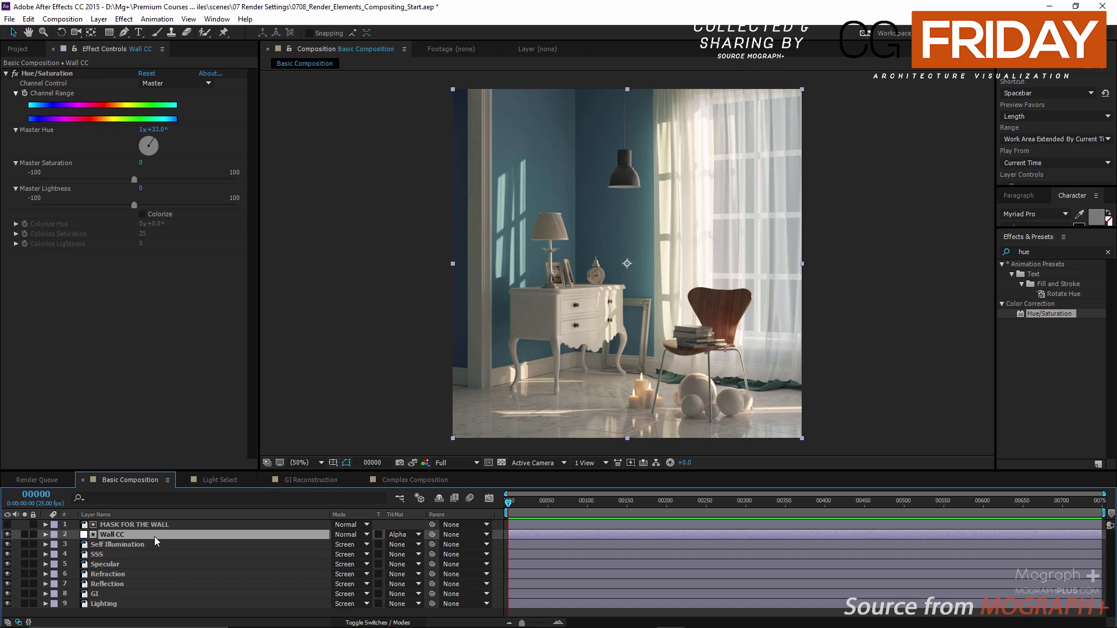
click(336, 404)
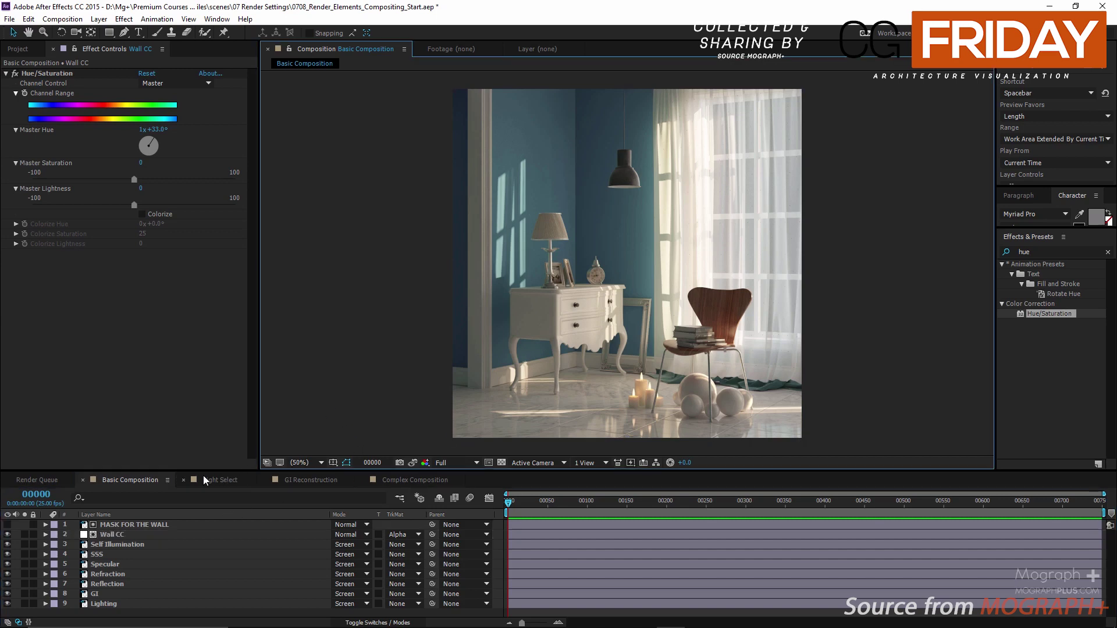
- Hide the Wall CC layer and give both it and MASK FOR THE WALL an orange label color
drag(212, 470, 218, 456)
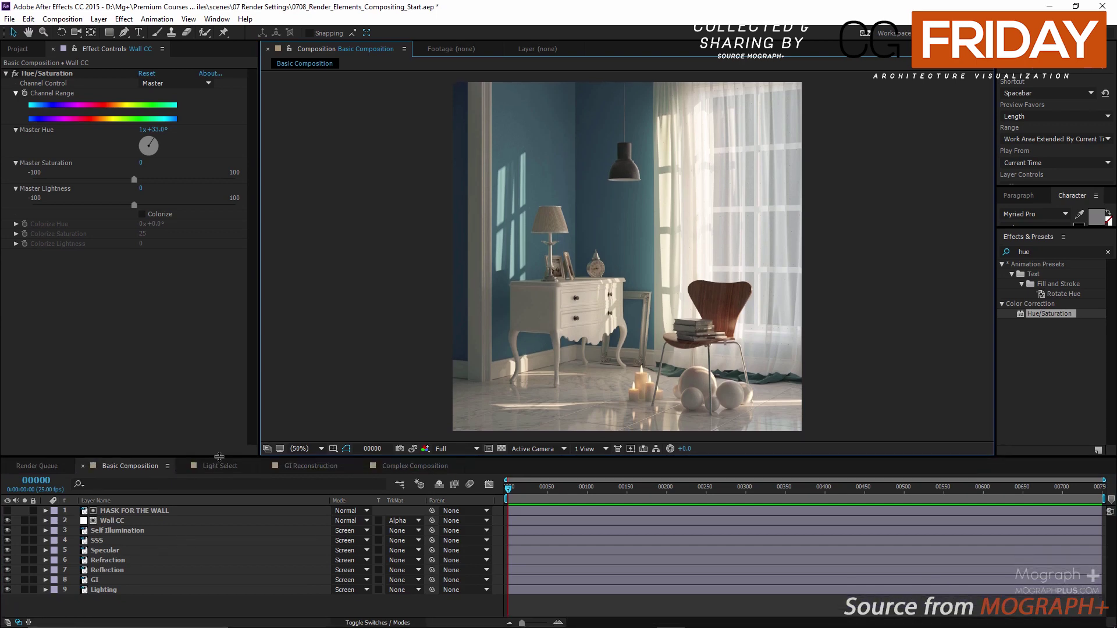
click(134, 469)
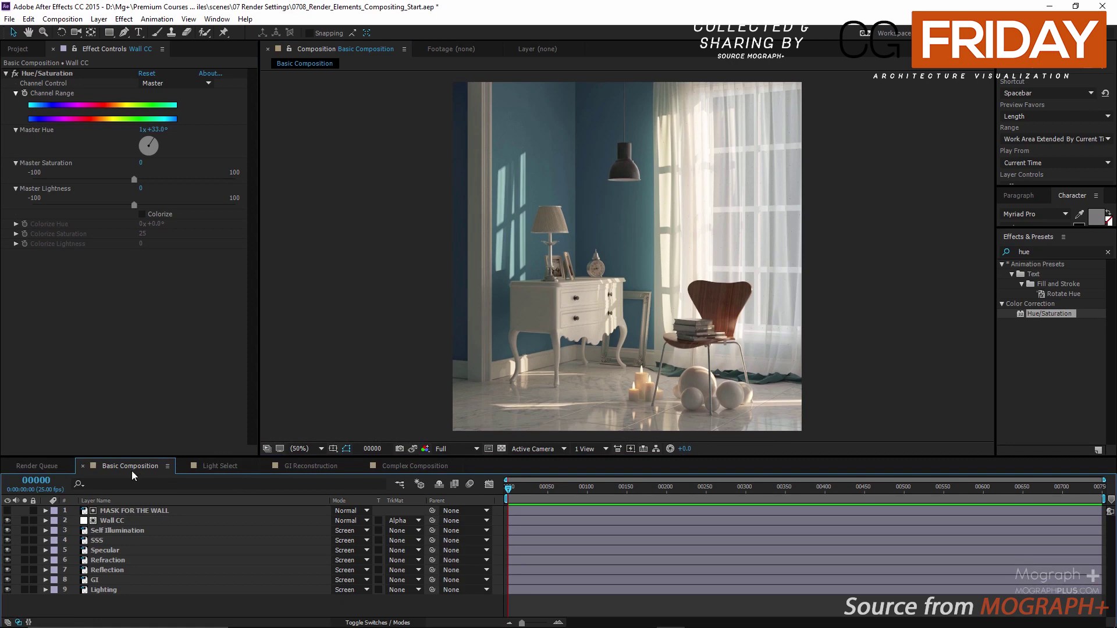
click(7, 521)
click(108, 520)
shift+click(117, 511)
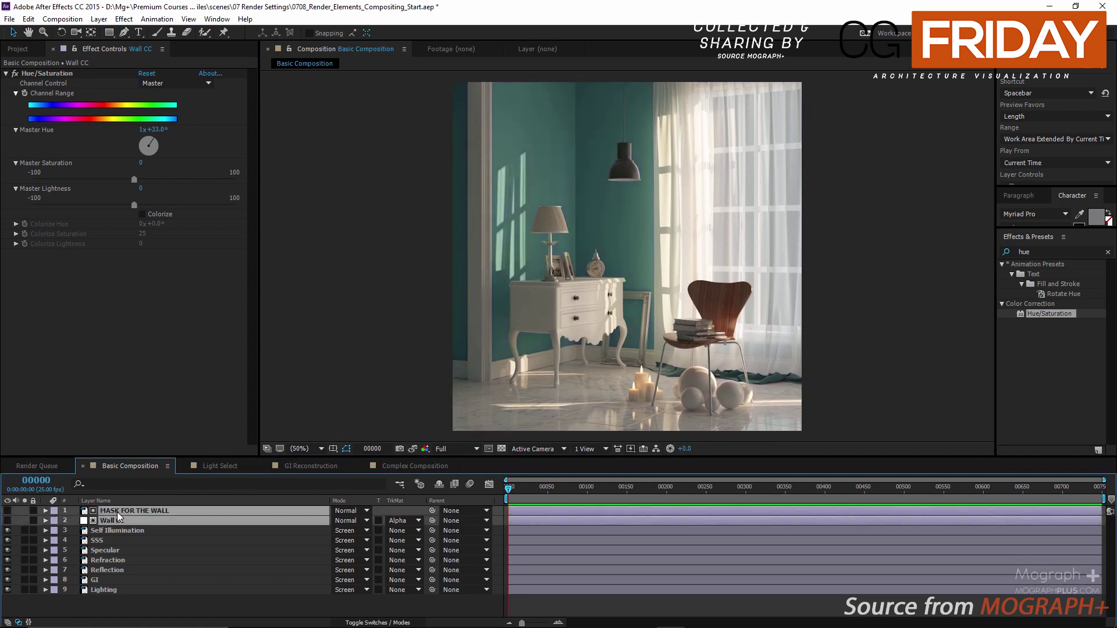
click(54, 511)
click(93, 432)
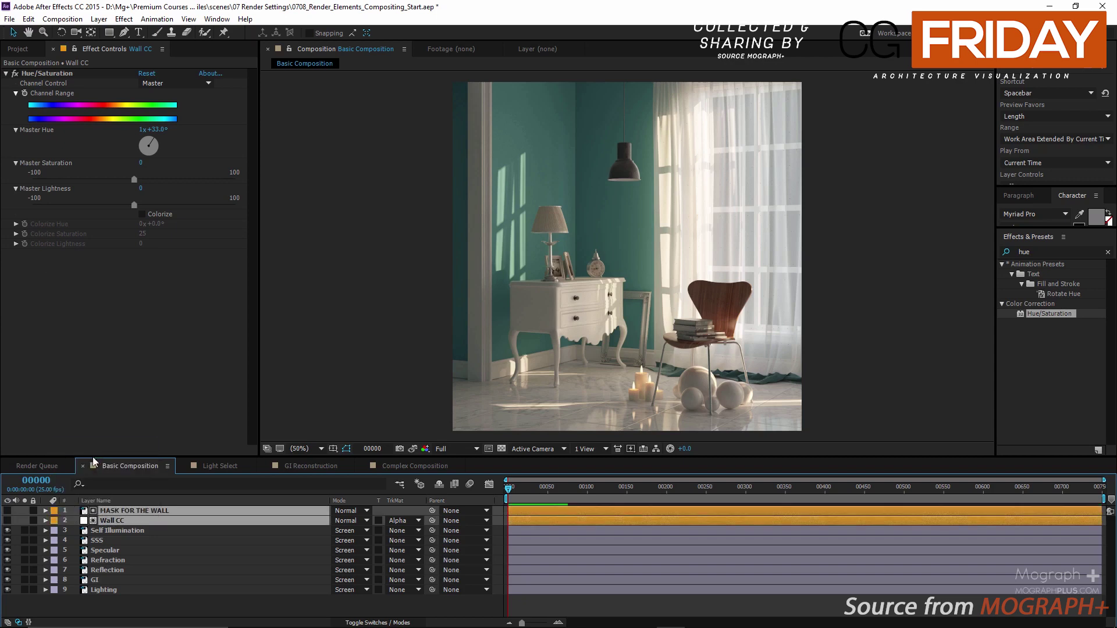
click(124, 597)
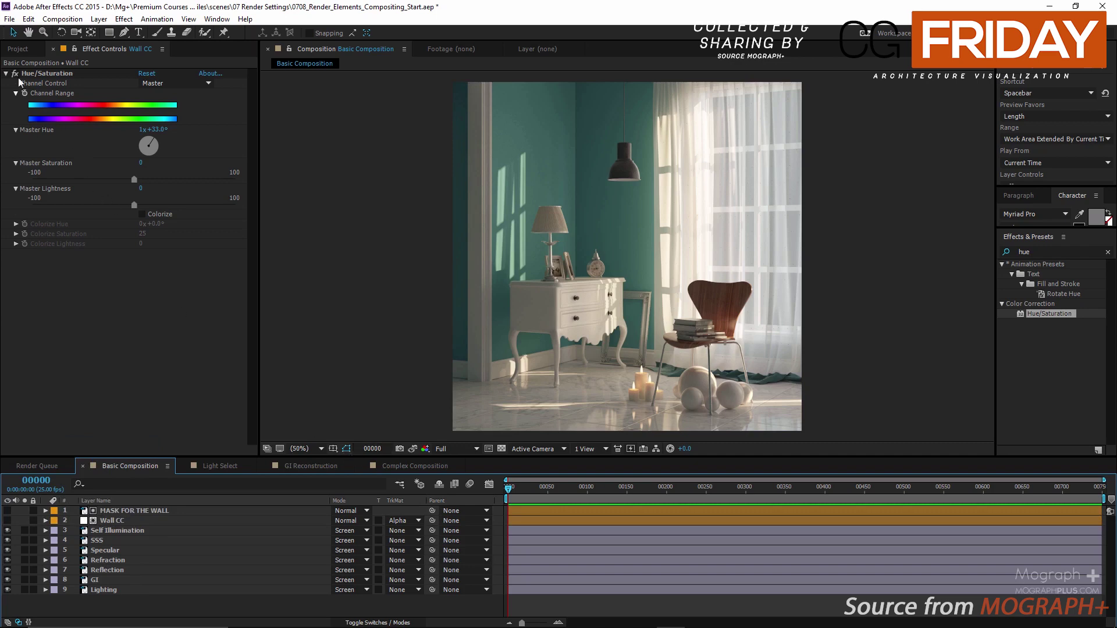
- Add SeparateBlueRoom.VRayZDepth.0000.exr from the Separate Elements folder as the topmost layer of Basic Composition and hide it
click(15, 51)
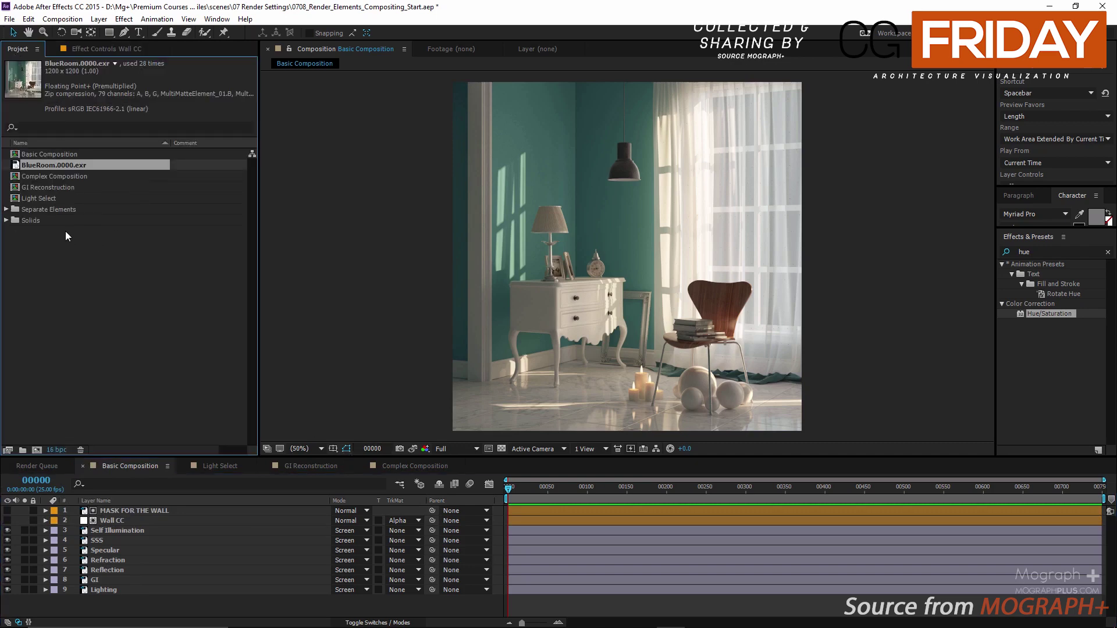
click(5, 210)
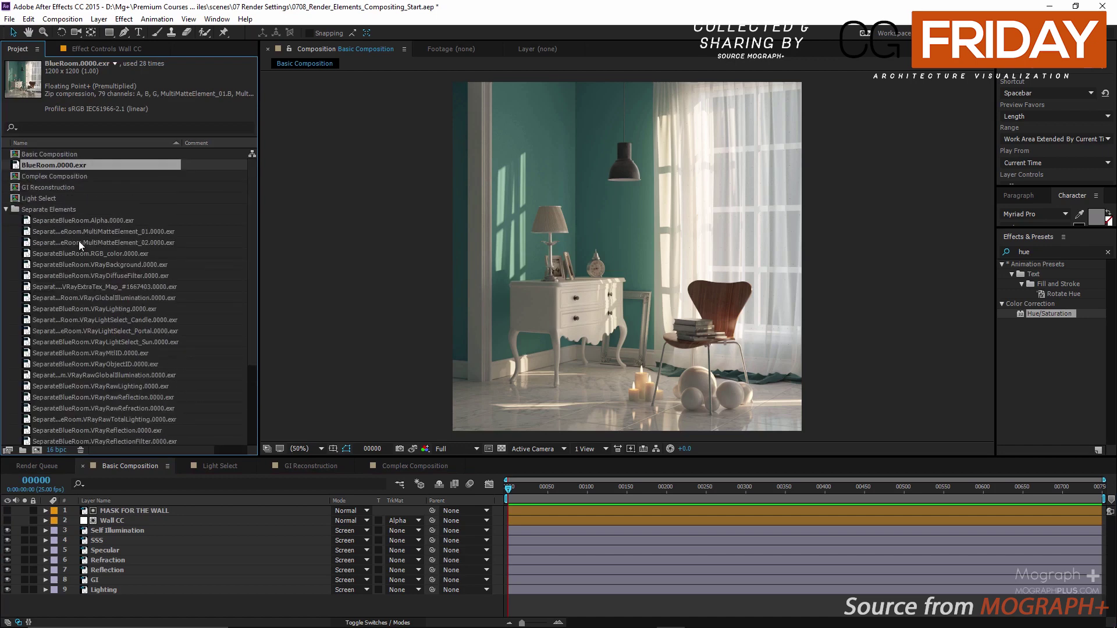
scroll(105, 249, down, 3)
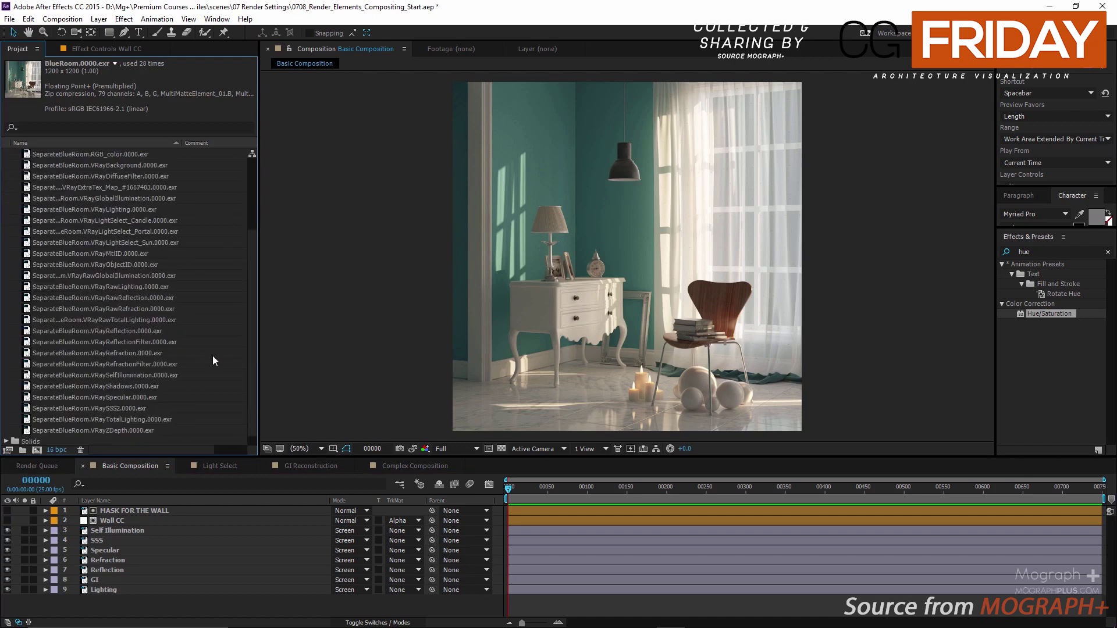
click(135, 431)
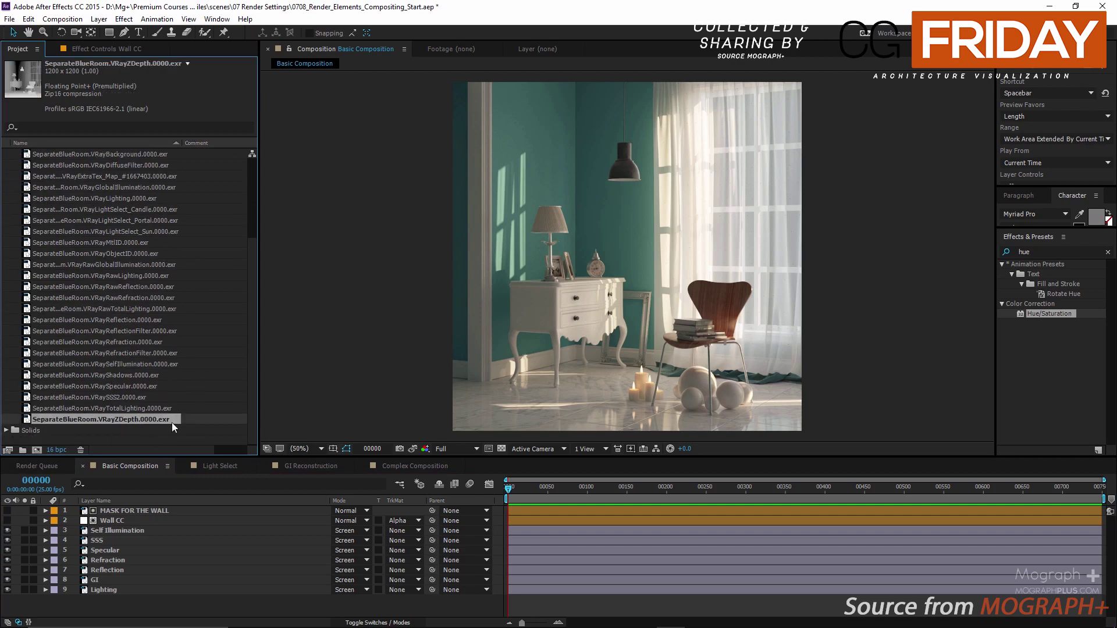
drag(149, 420, 162, 507)
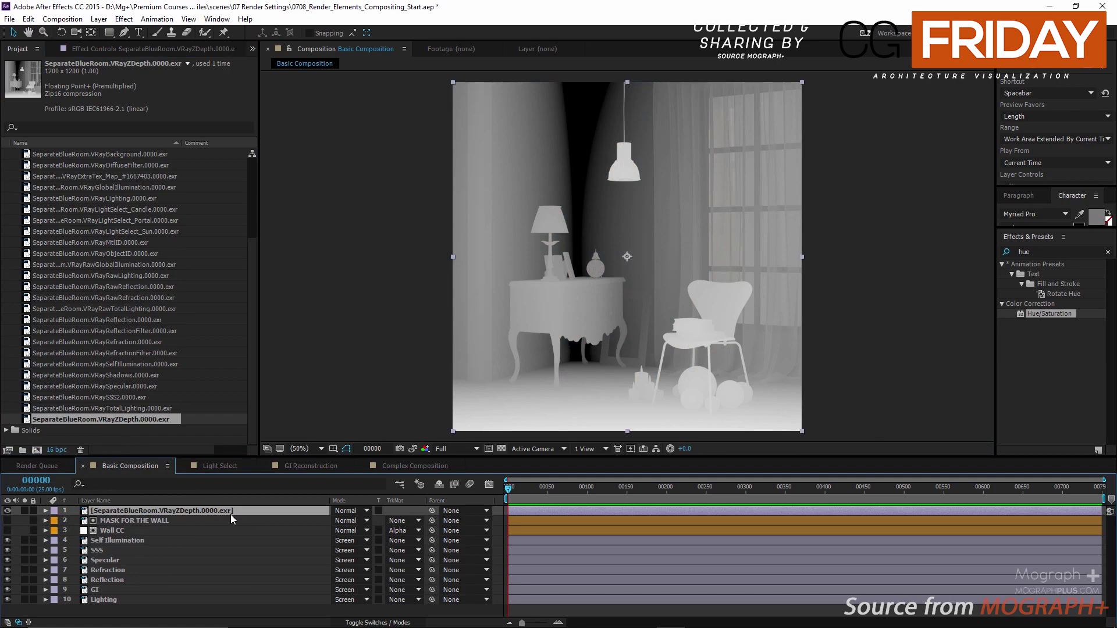
click(7, 511)
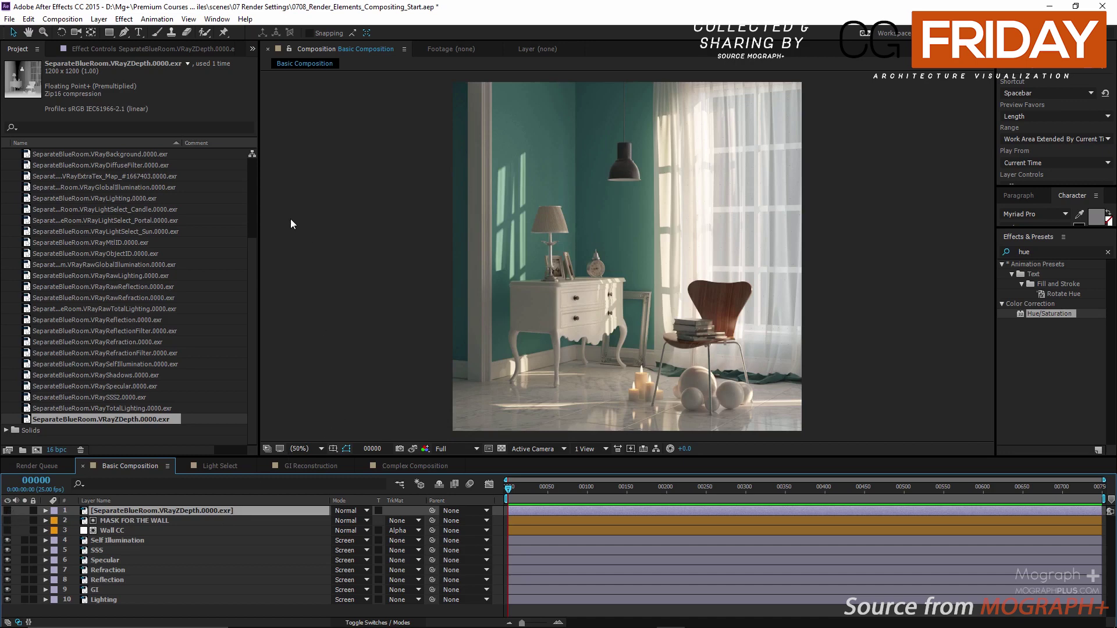
- Create an adjustment layer above the ZDepth layer and name it Depth Of Field
click(99, 18)
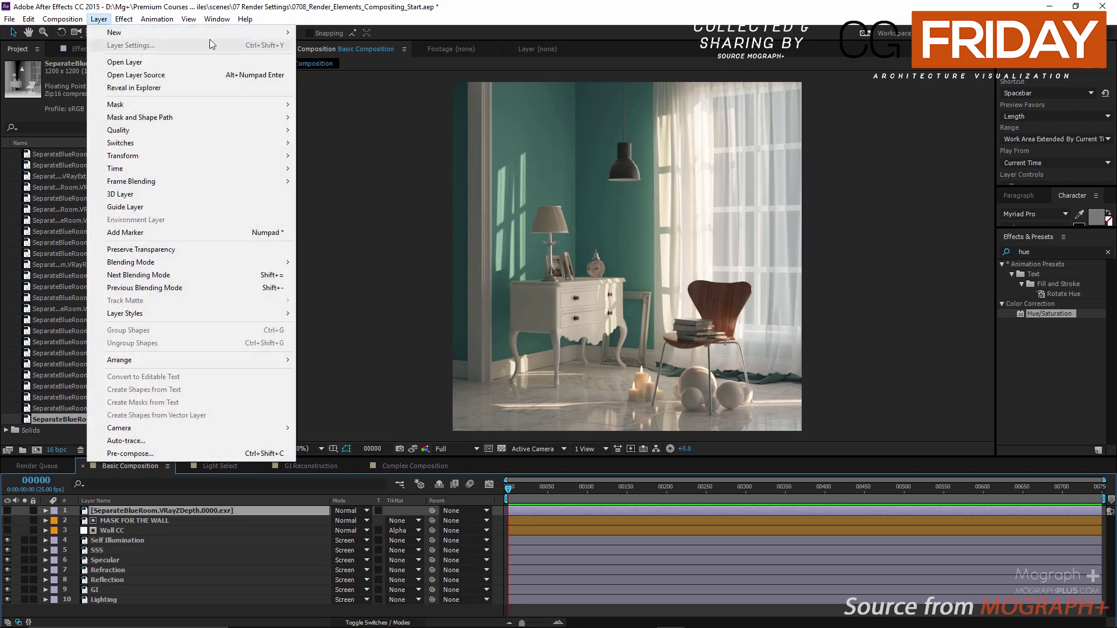
mouse_move(271, 32)
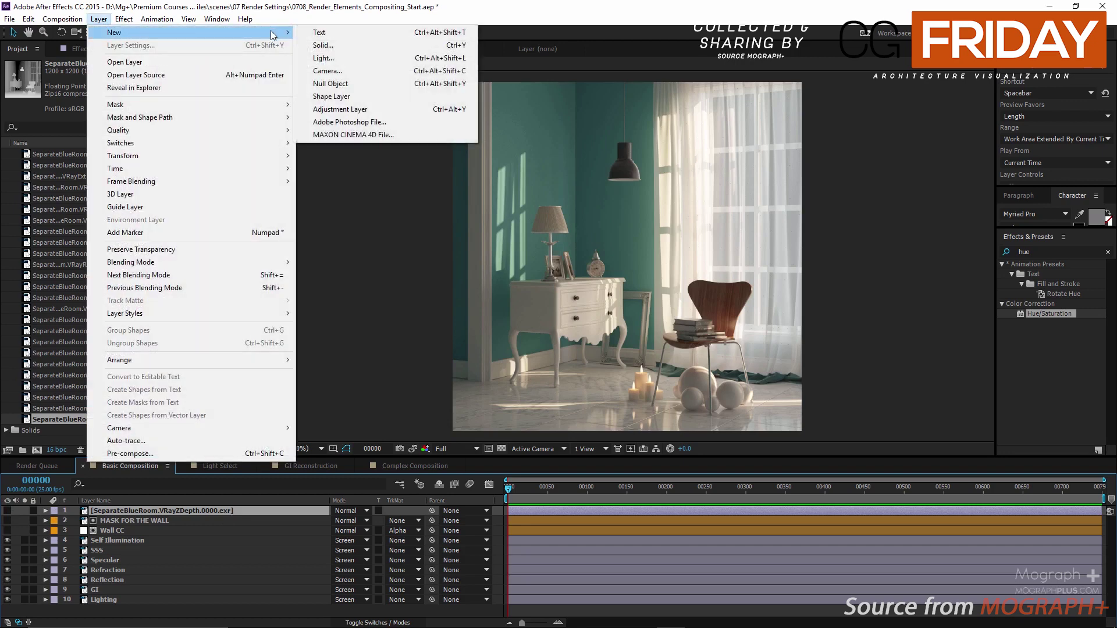
click(377, 111)
key(Return)
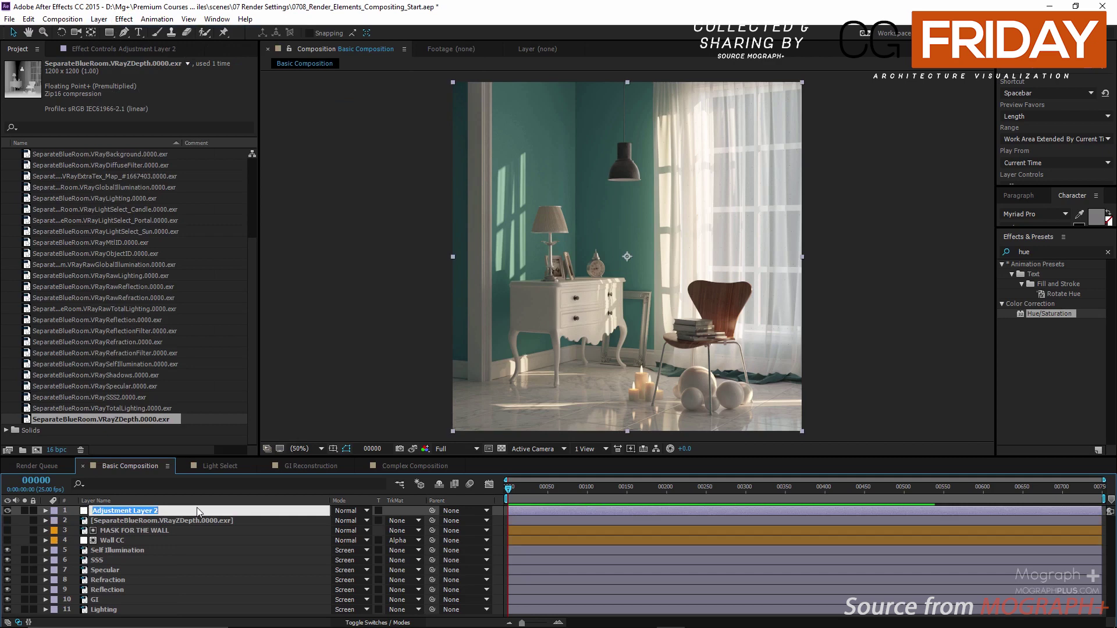
text(Dep)
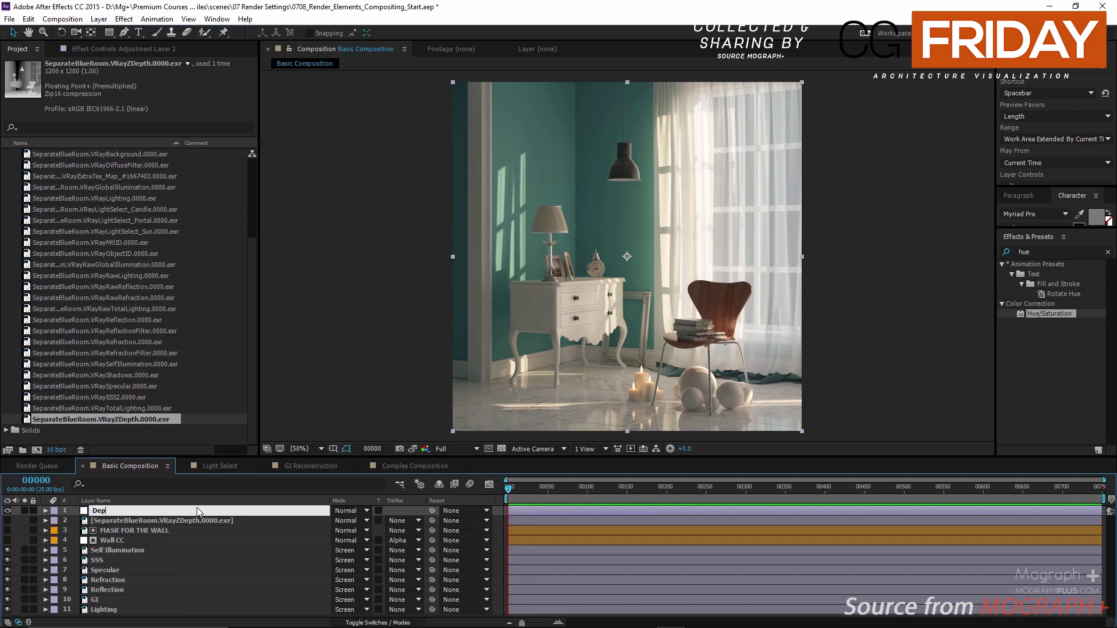
text(th Of F)
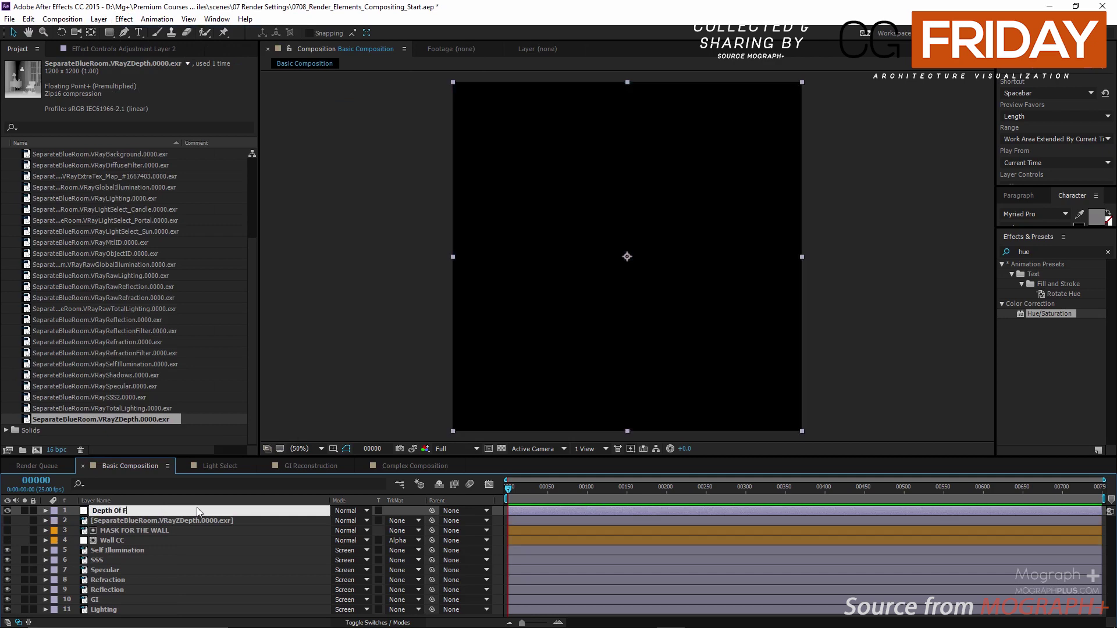
text(ield)
key(Return)
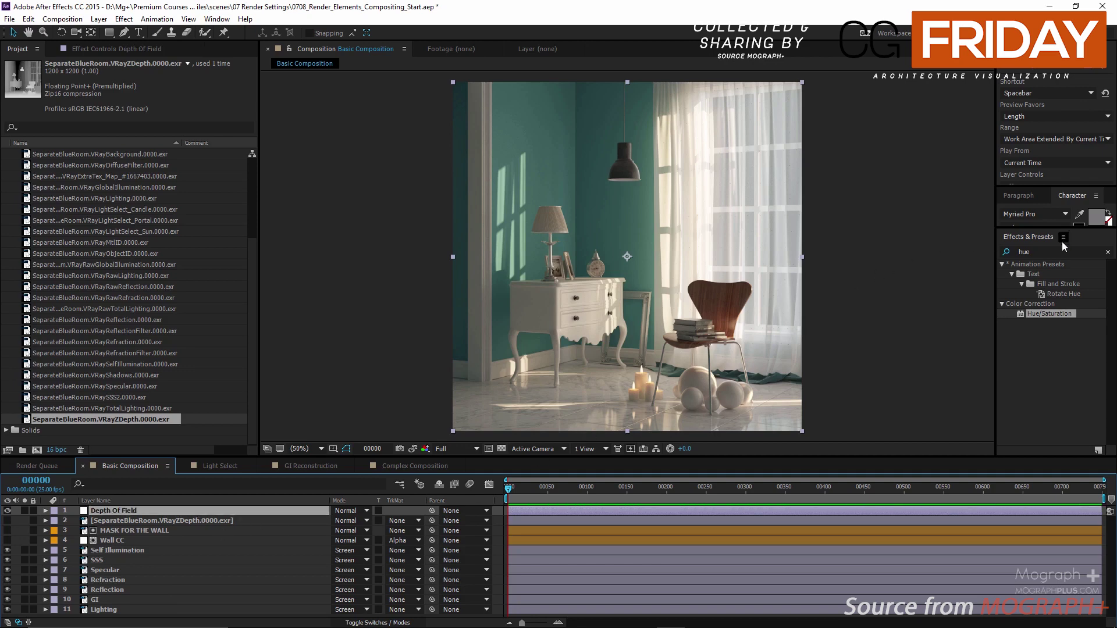
- Find the FL Depth Of Field effect by searching for "depth" and apply it to the Depth Of Field layer
double_click(1024, 251)
text(dep)
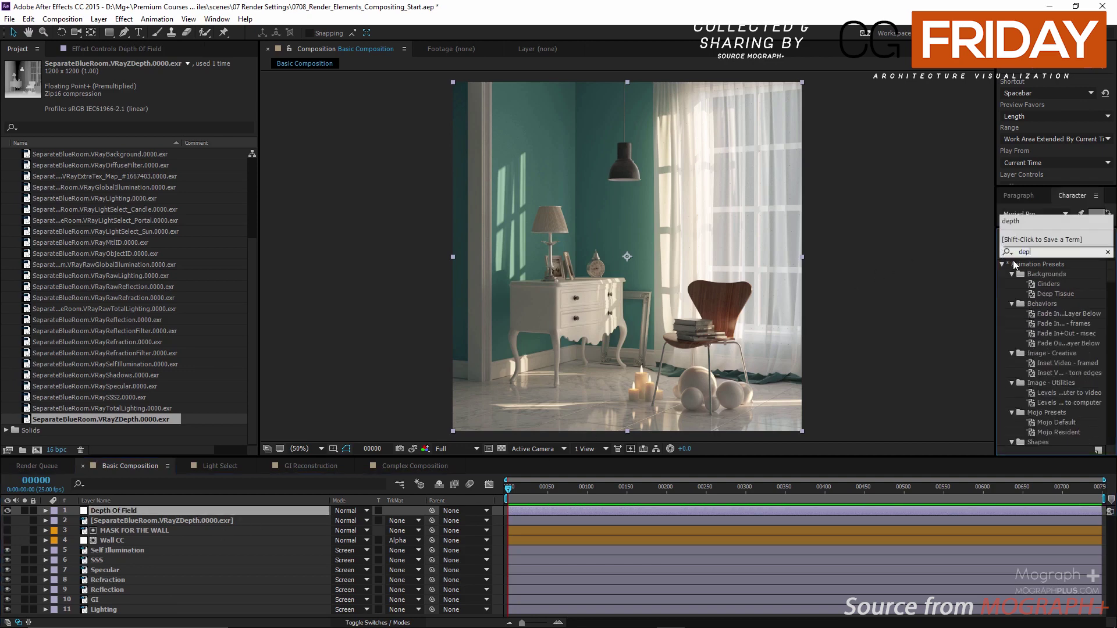
text(th)
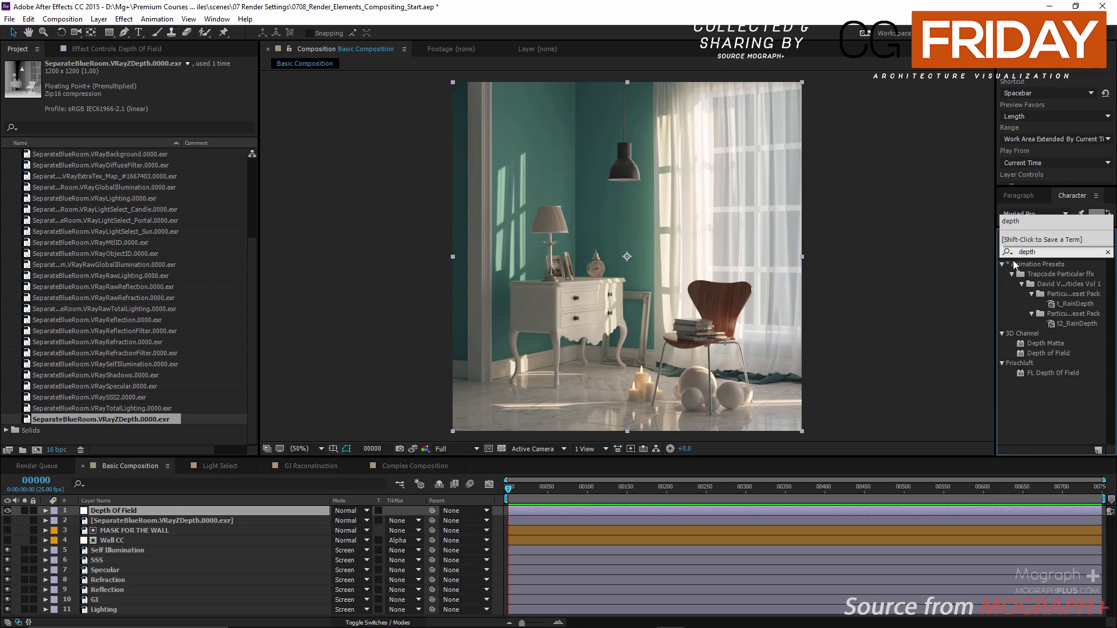
click(1048, 373)
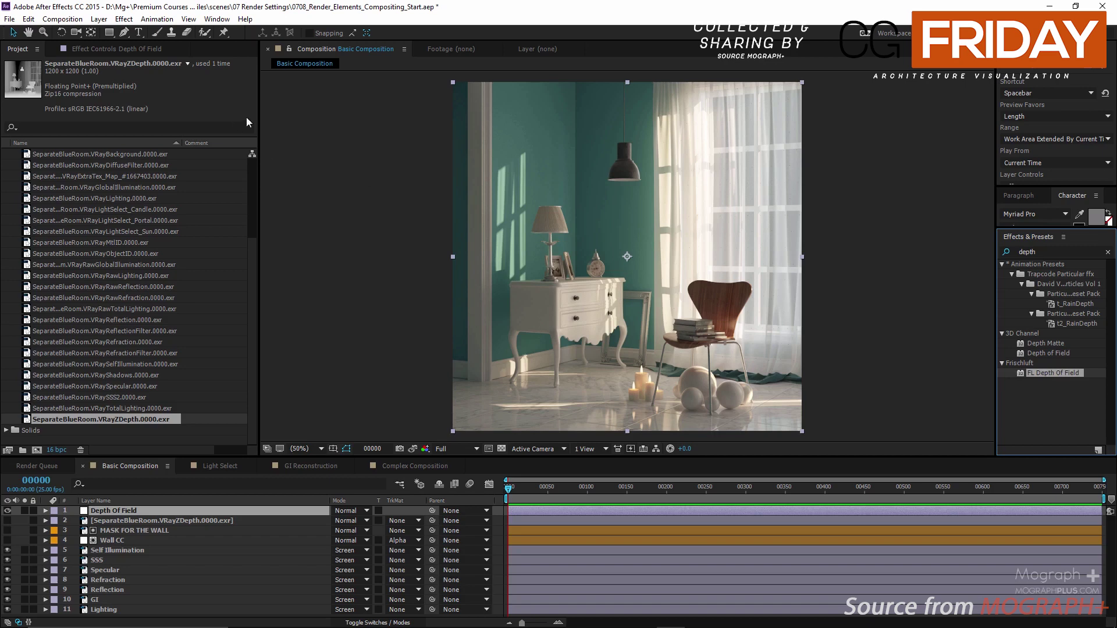
double_click(1020, 373)
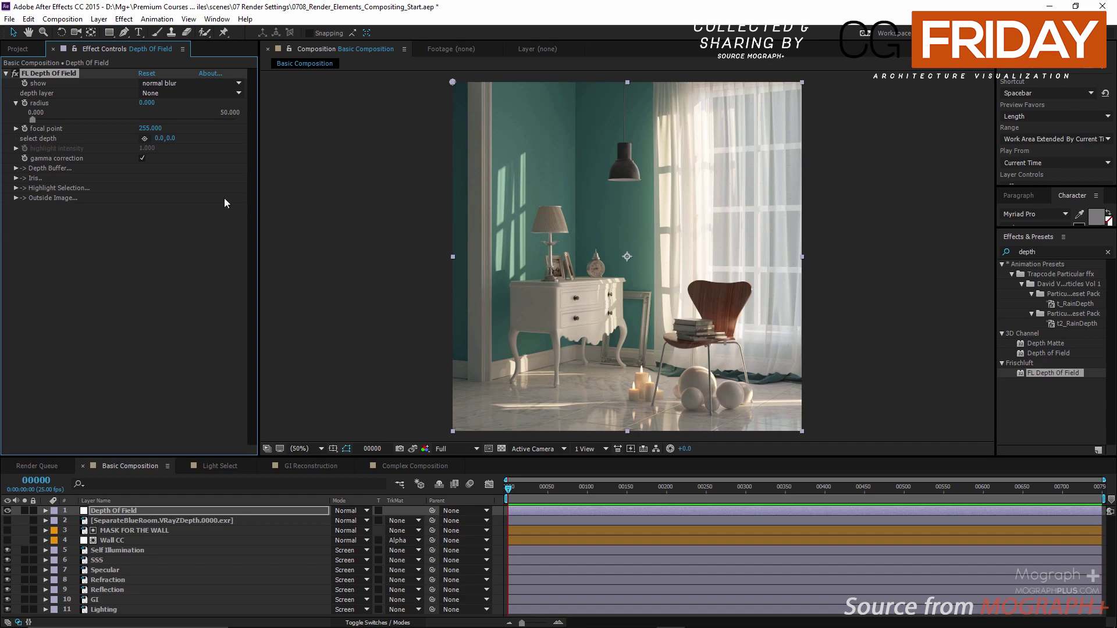
- Set the effect's depth layer to SeparateBlueRoom.VRayZDepth.0000.exr and its blur radius to 10, with the viewer enlarged
click(192, 93)
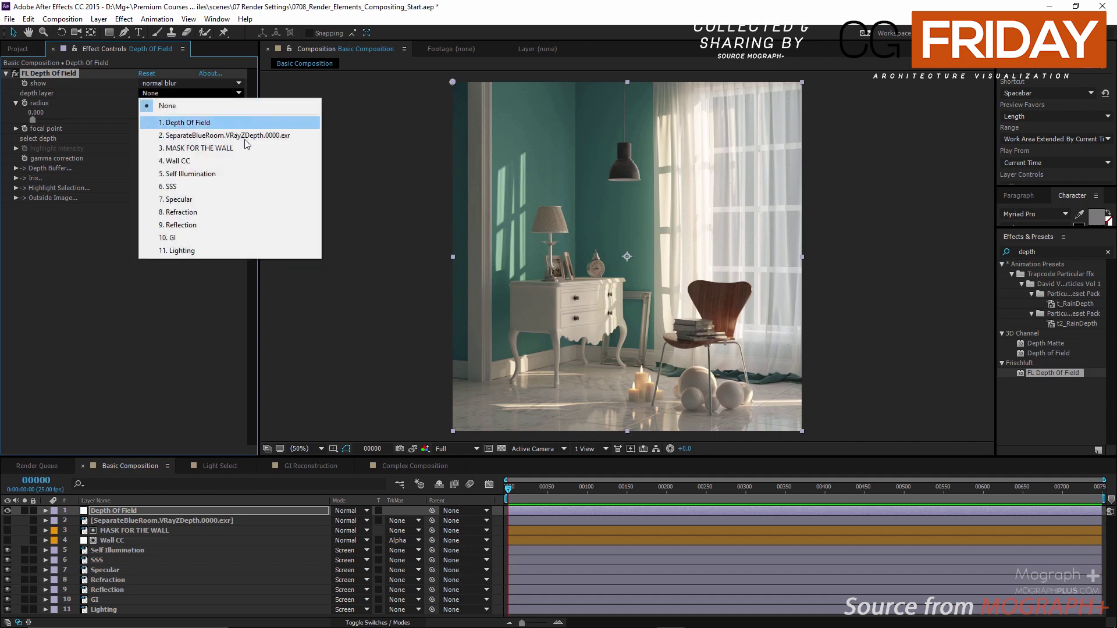
click(288, 137)
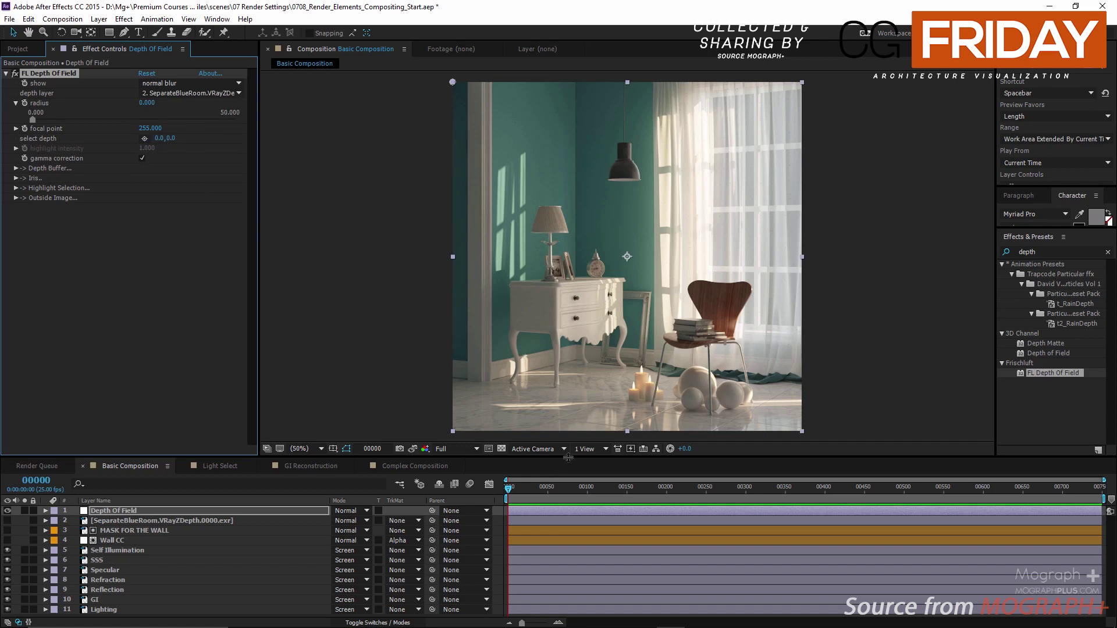
drag(563, 460, 551, 555)
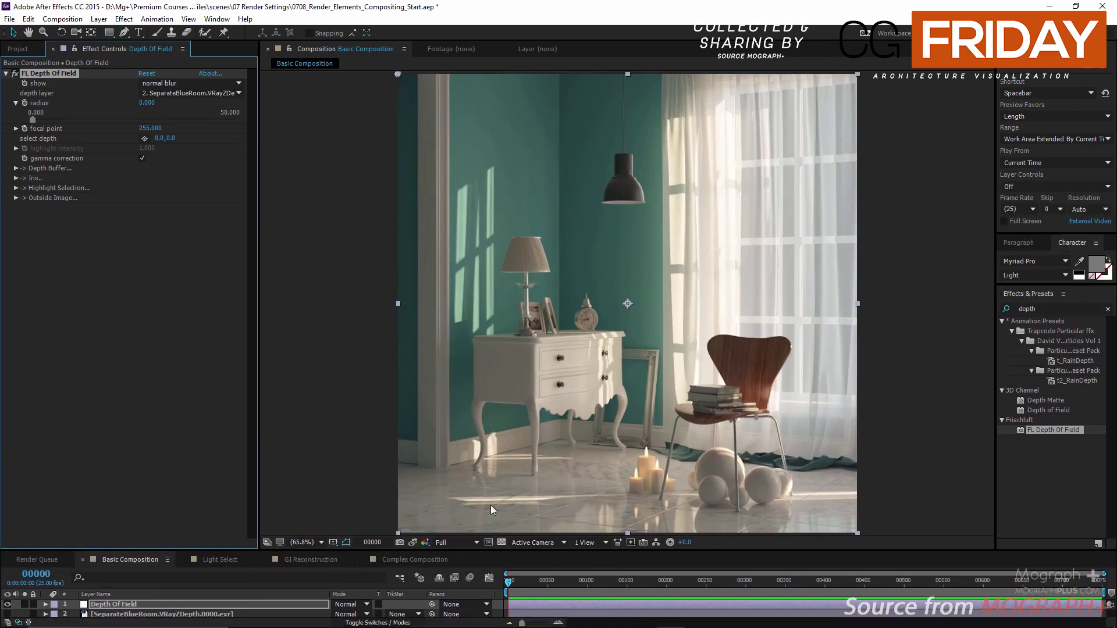
click(147, 103)
text(10)
key(Return)
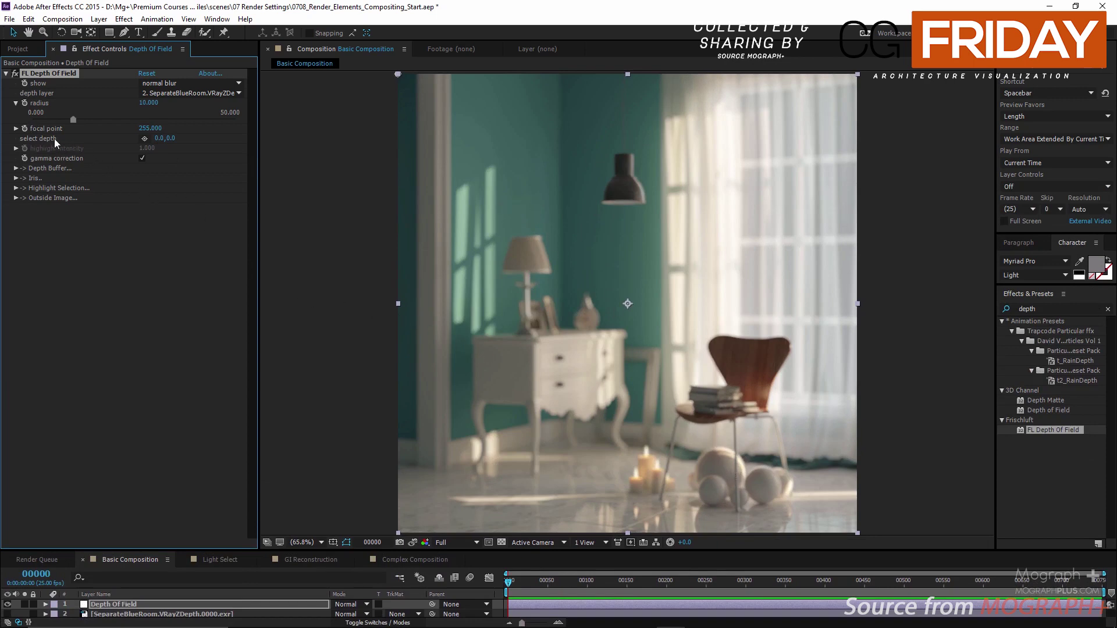
- Pick the stack of books on the chair as the select depth point and inspect the focus and blur up close
click(144, 138)
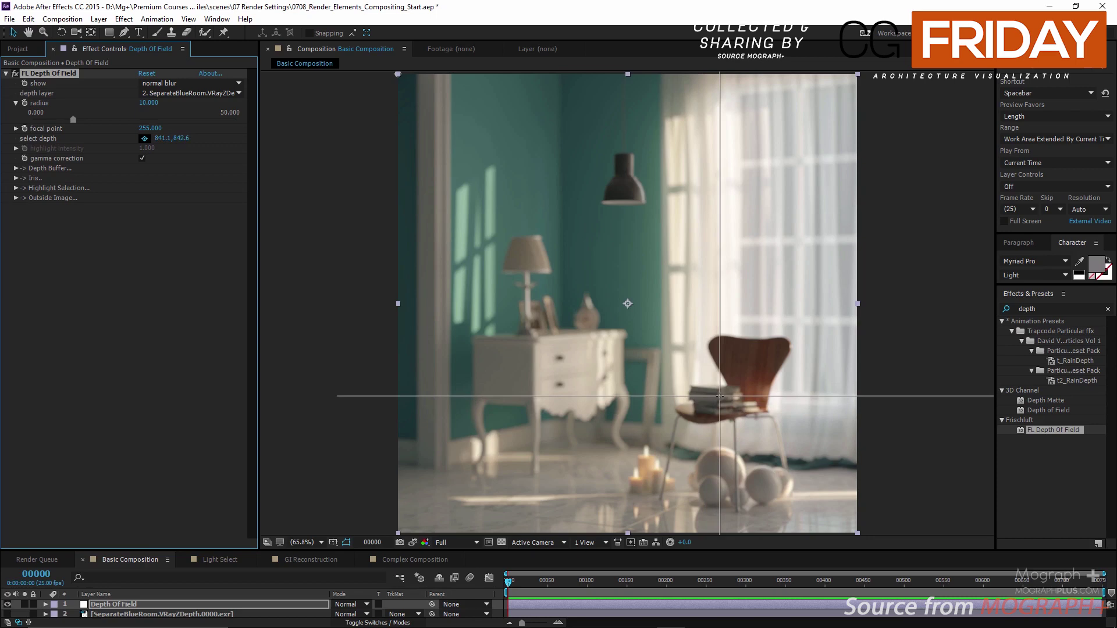
click(720, 396)
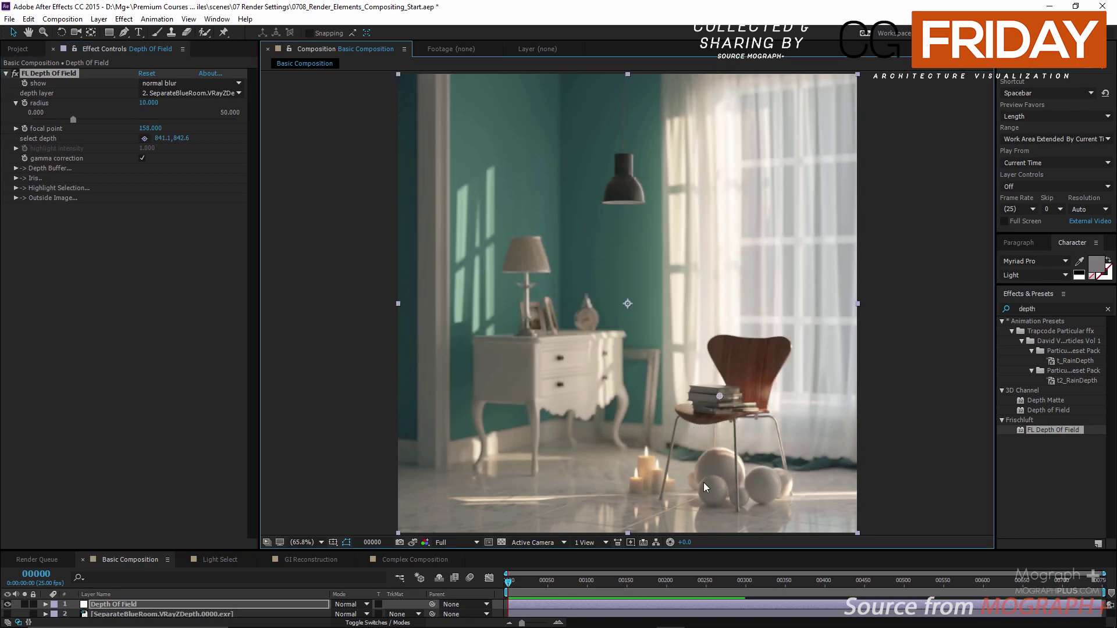
scroll(710, 484, up, 5)
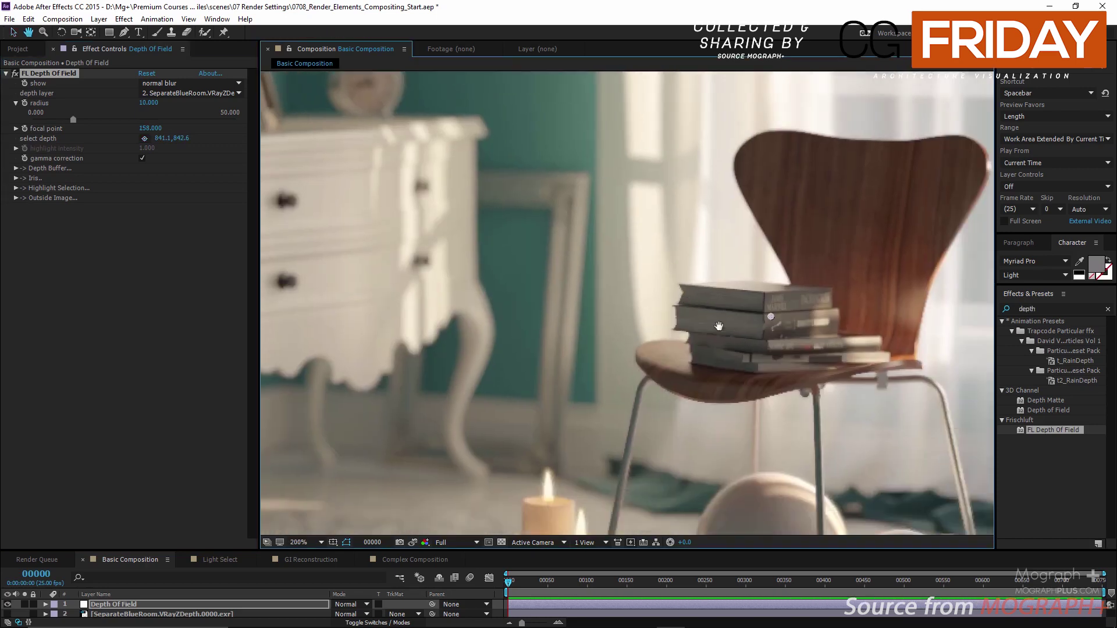
drag(719, 327, 700, 320)
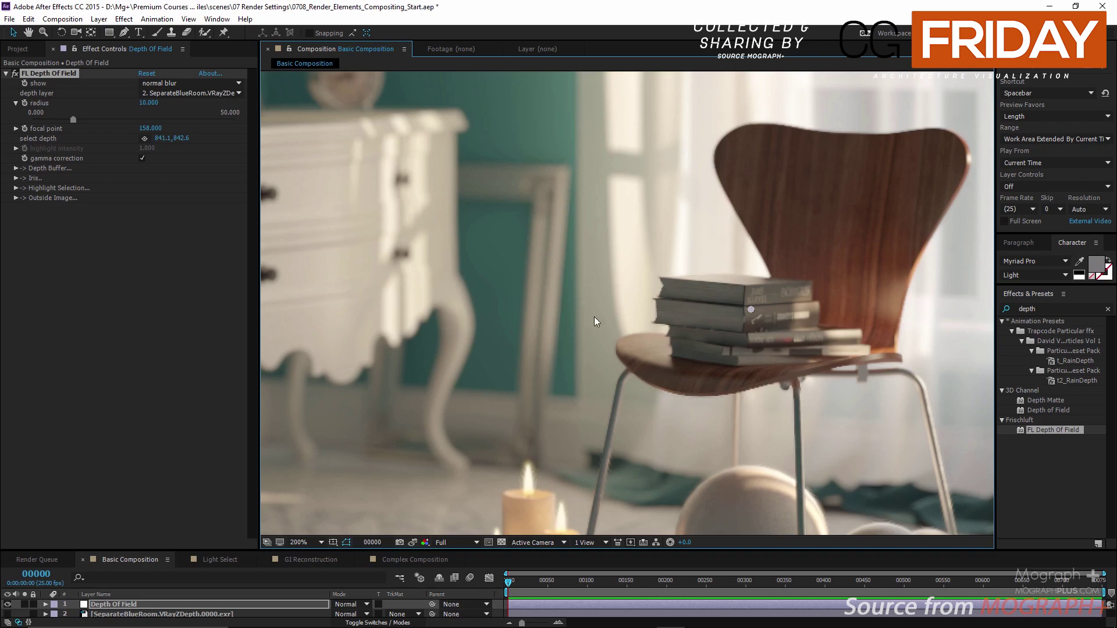
drag(595, 316, 588, 254)
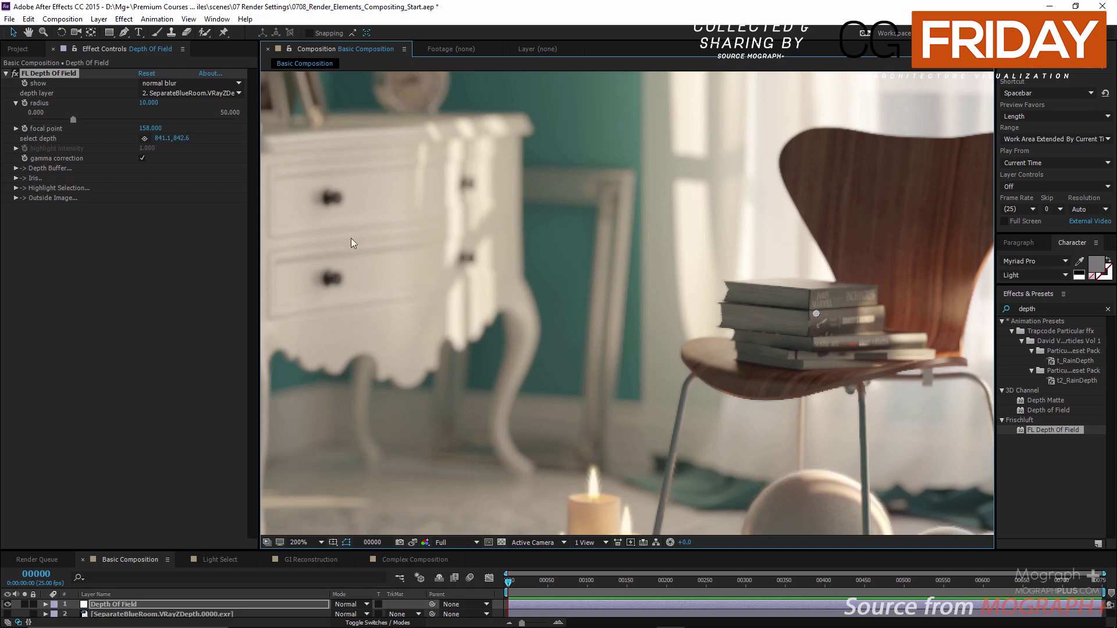
- Re-pick the book stack as the select depth point and examine the ZDepth layer with the Depth Of Field layer temporarily hidden
click(145, 138)
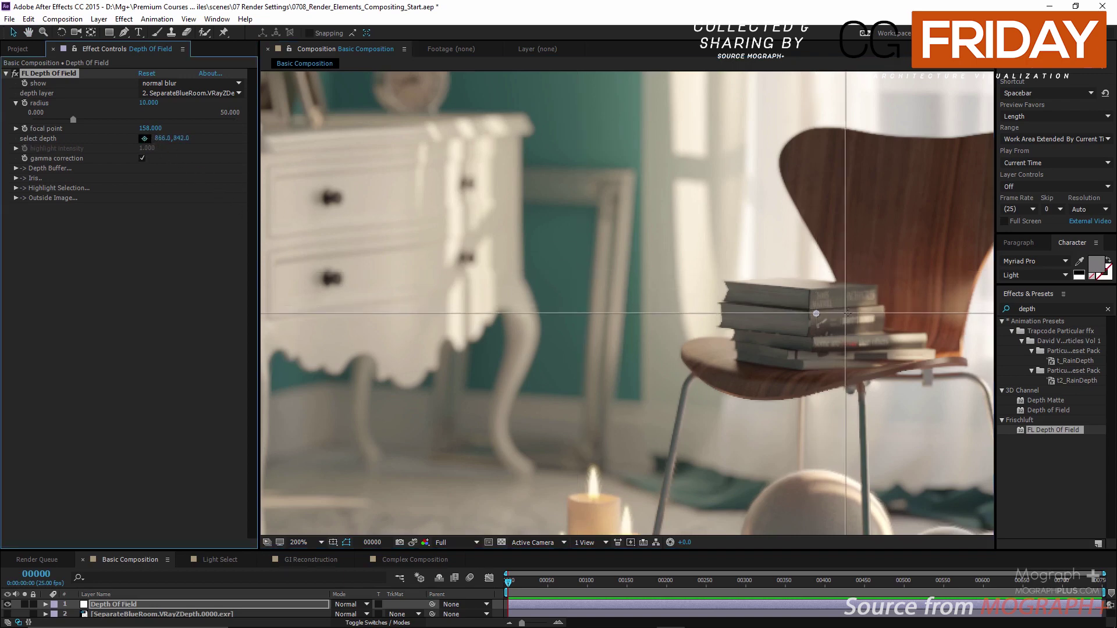
click(816, 313)
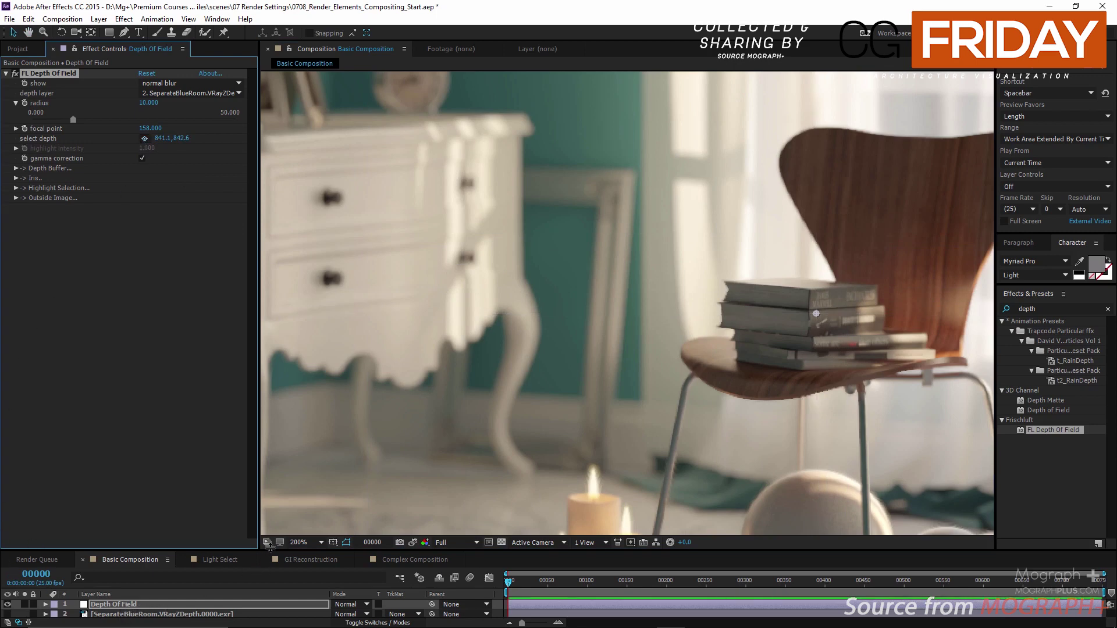
drag(269, 546, 268, 515)
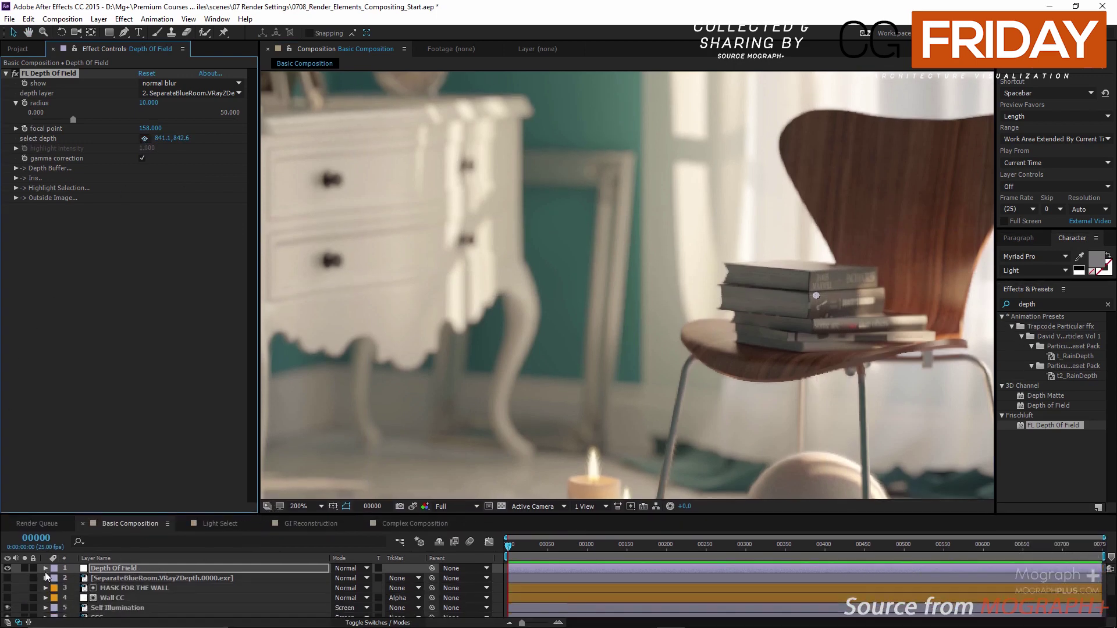
click(8, 578)
click(7, 569)
click(170, 578)
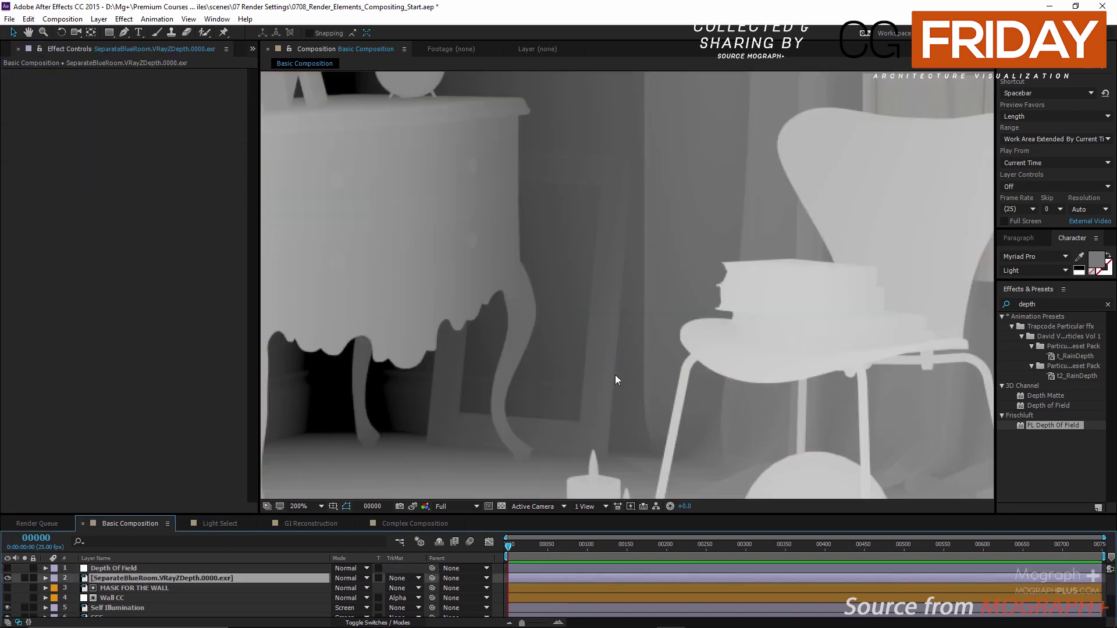
scroll(696, 302, down, 2)
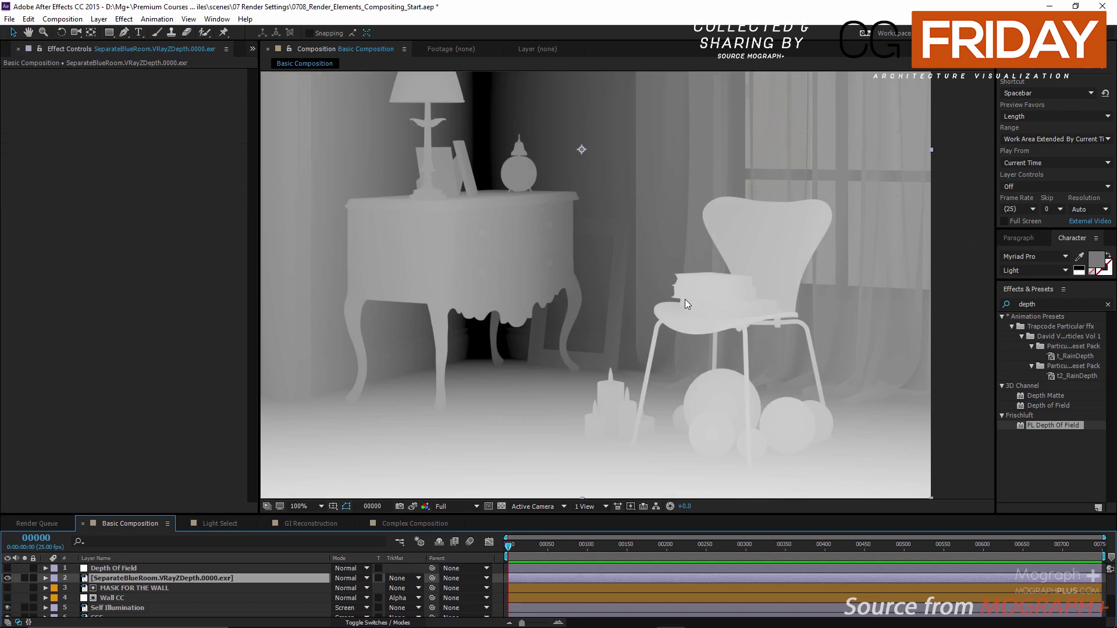
click(7, 578)
click(7, 569)
click(120, 569)
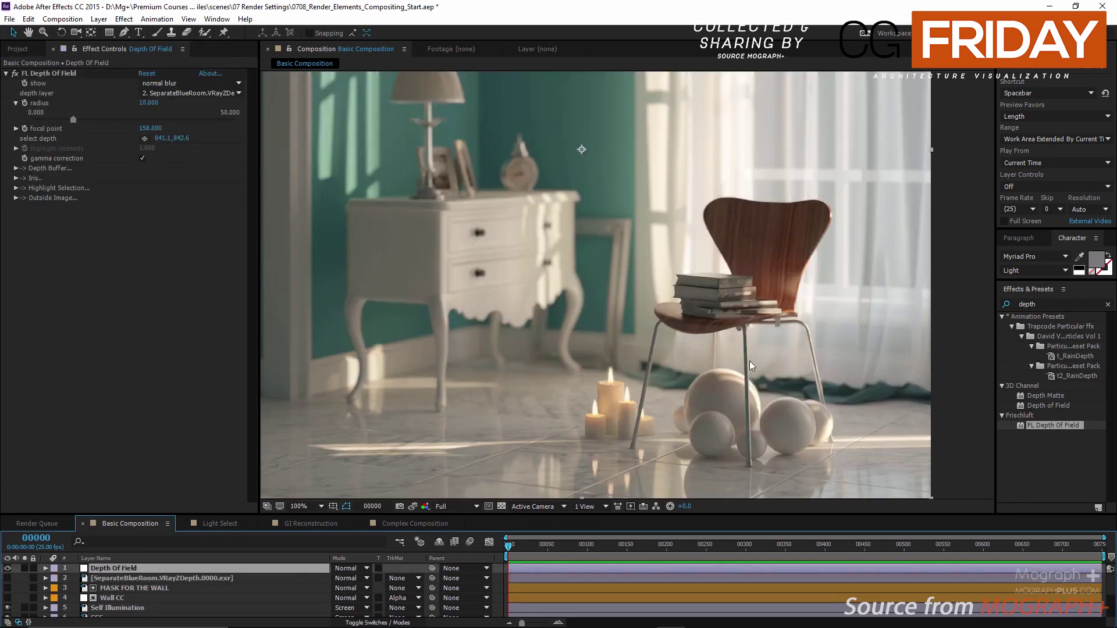
- Pick the tallest candle as the select depth point and inspect the focus around the candles
scroll(646, 303, up, 1)
click(144, 139)
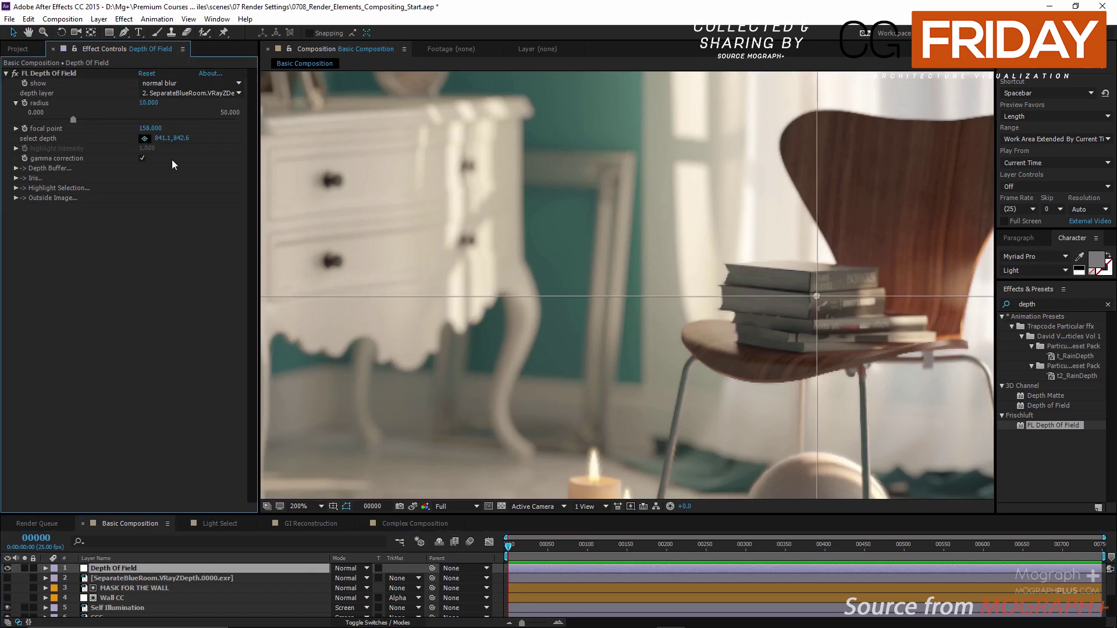
click(594, 482)
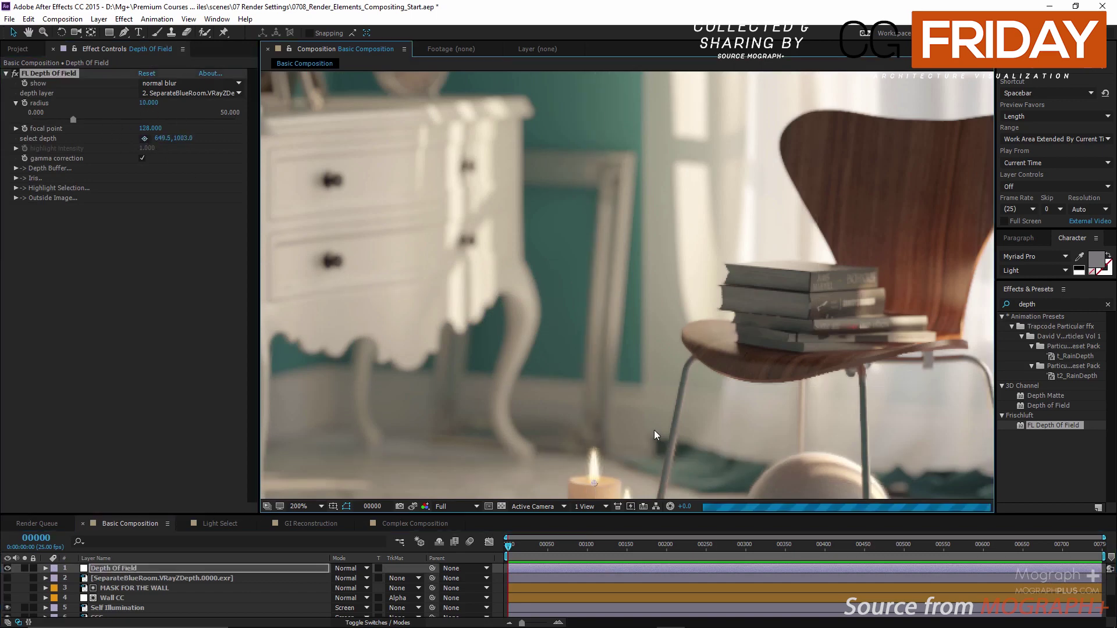
drag(628, 471, 621, 262)
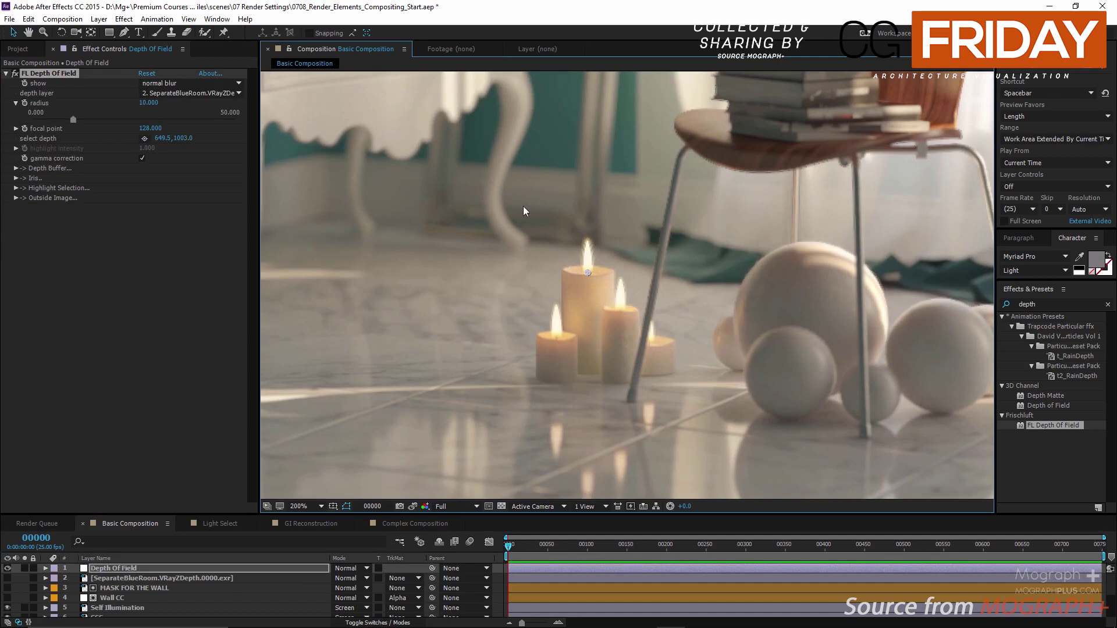
- Move the select depth point to the upper corner of the empty frame behind the dresser and inspect the blur
drag(502, 197, 537, 320)
click(144, 139)
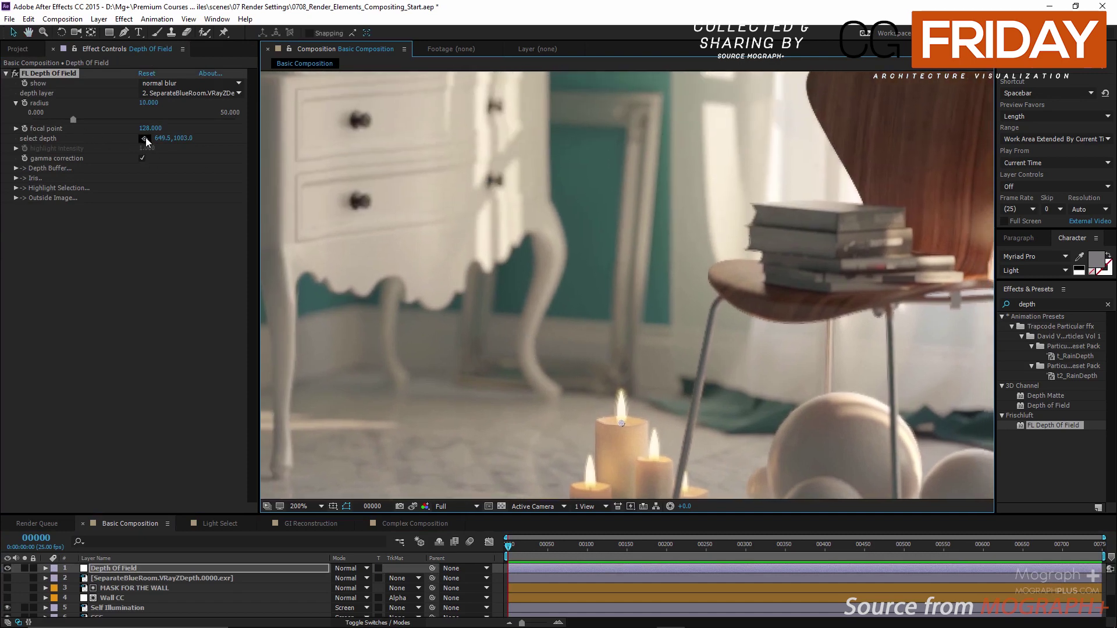
click(635, 114)
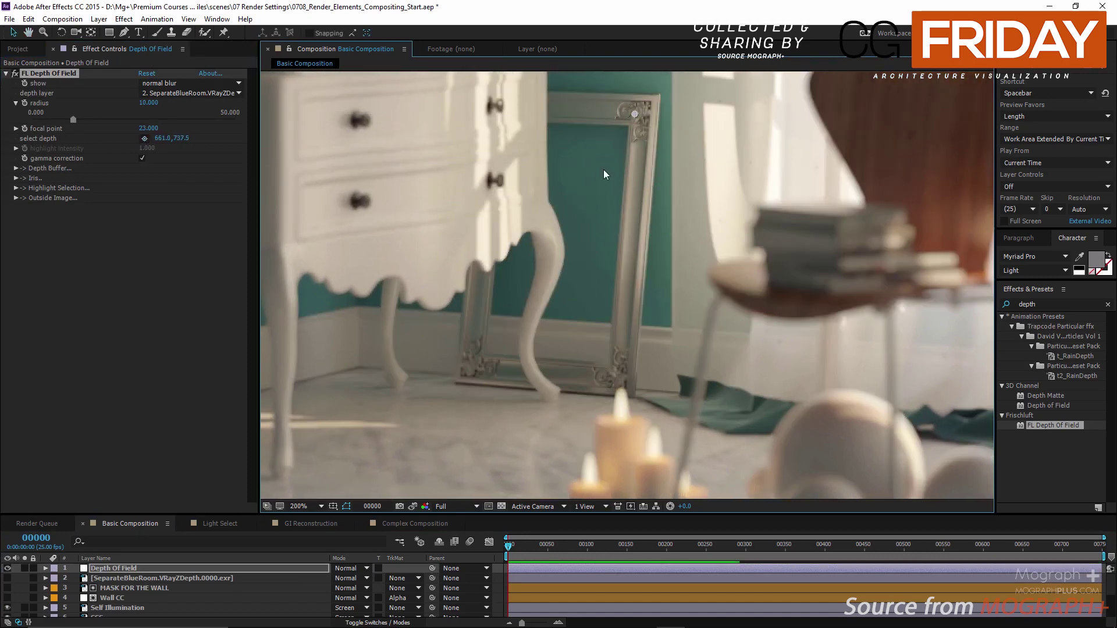
drag(782, 283, 682, 298)
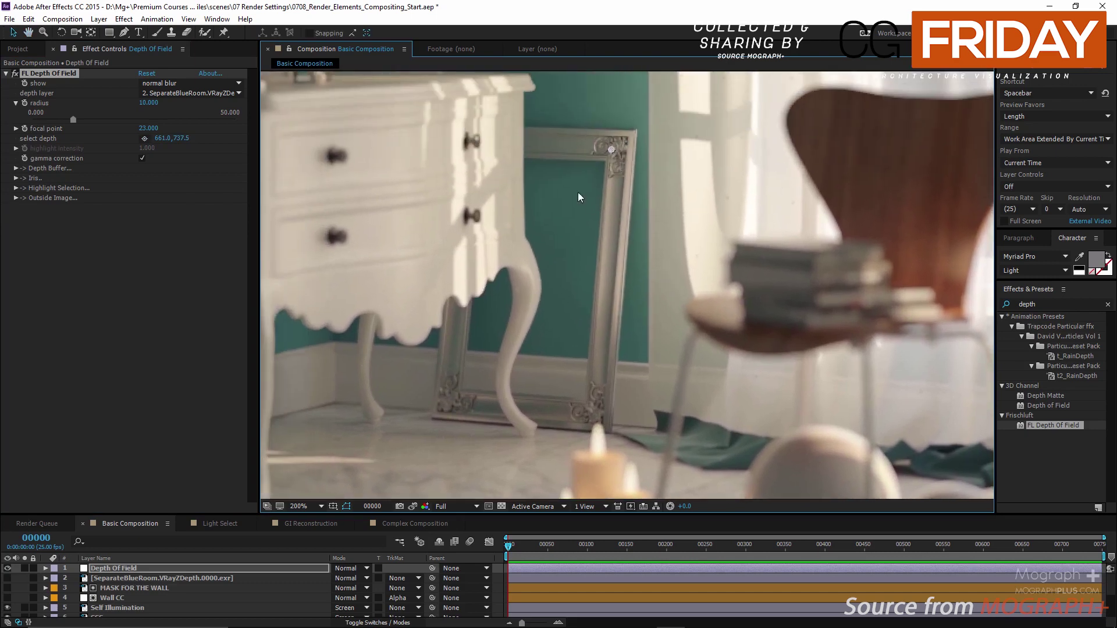
- Pick the alarm clock on the dresser as the select depth point and inspect the focus around it
drag(588, 203, 670, 281)
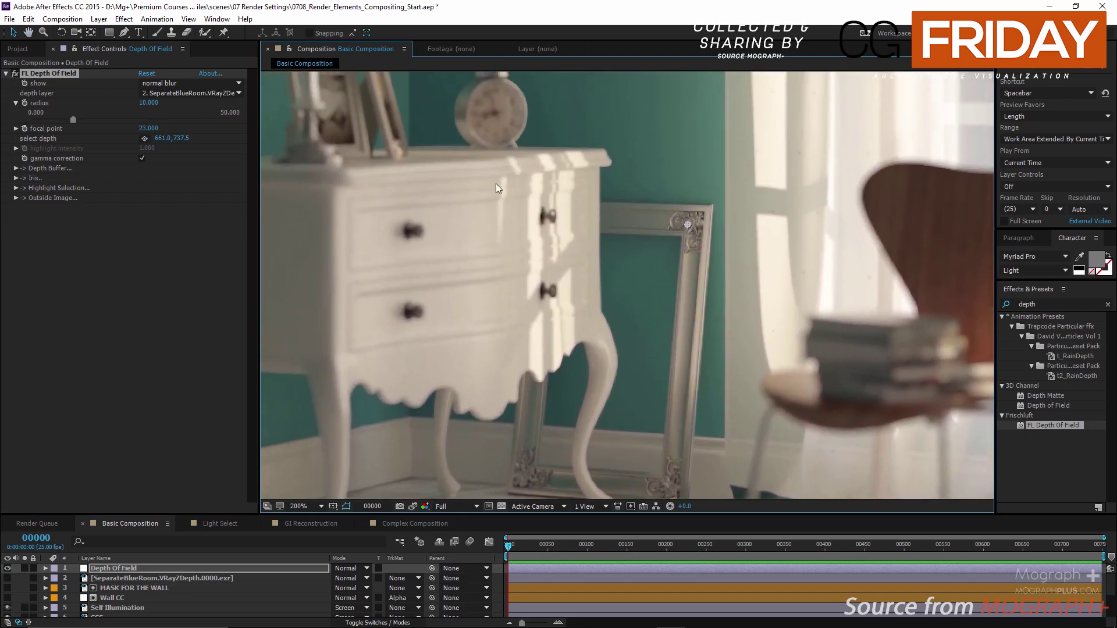
click(144, 139)
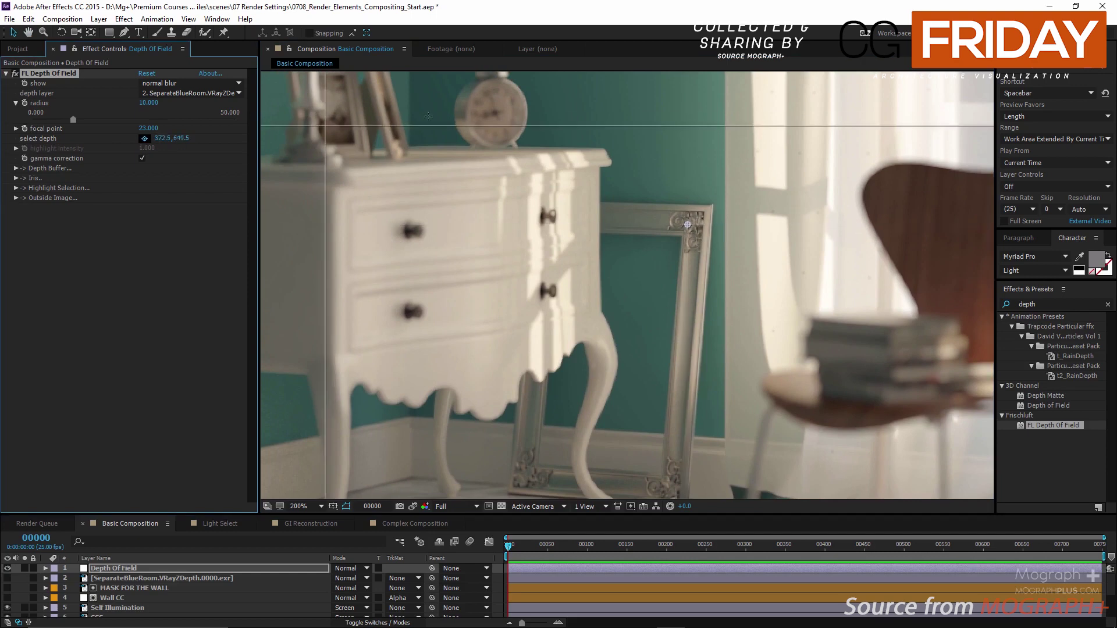
click(486, 112)
drag(452, 141, 520, 215)
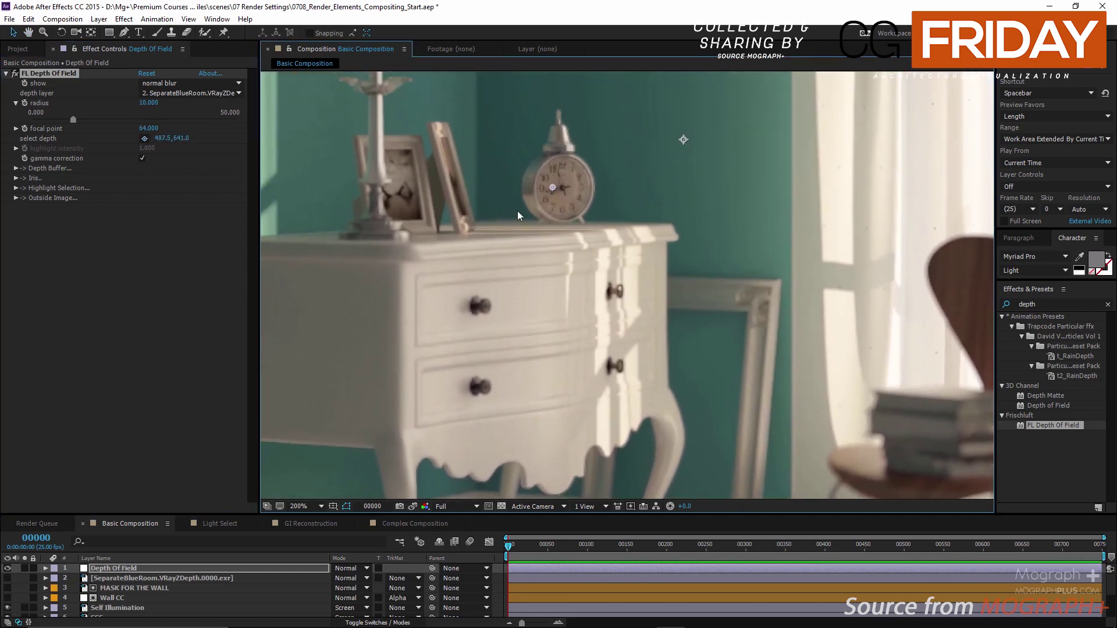
- Set the select depth point on the small front sphere under the chair
drag(552, 258, 379, 121)
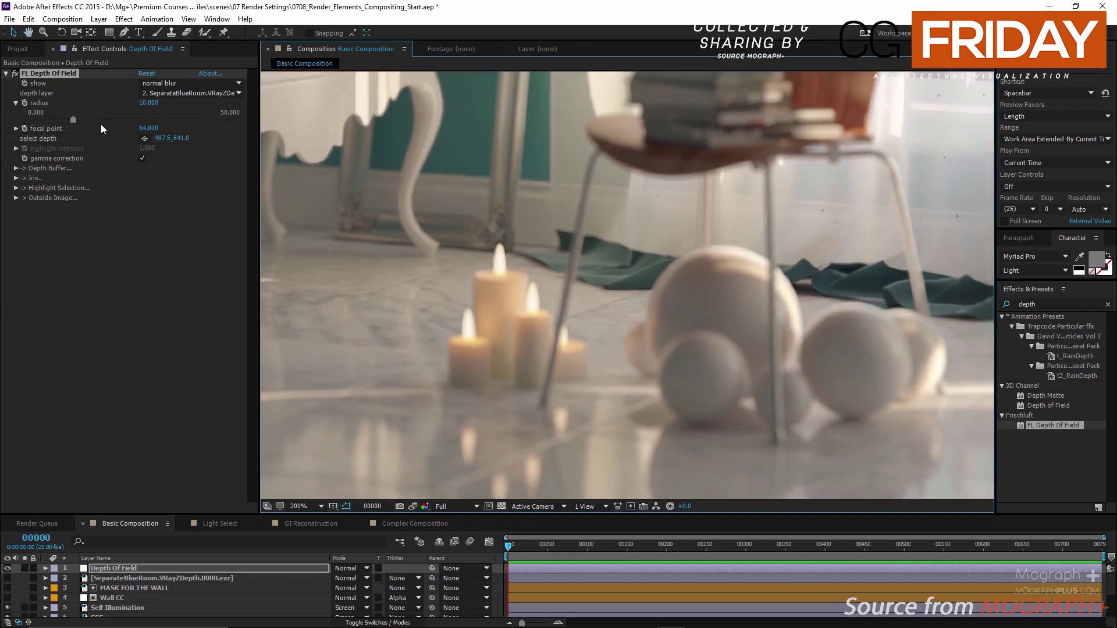
click(144, 139)
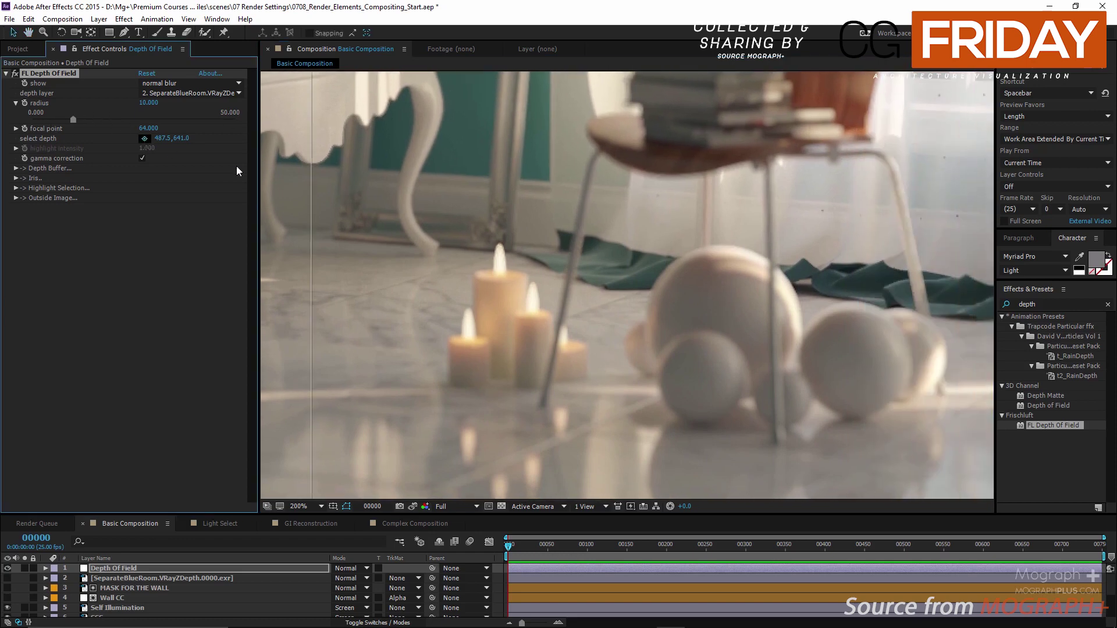
click(694, 373)
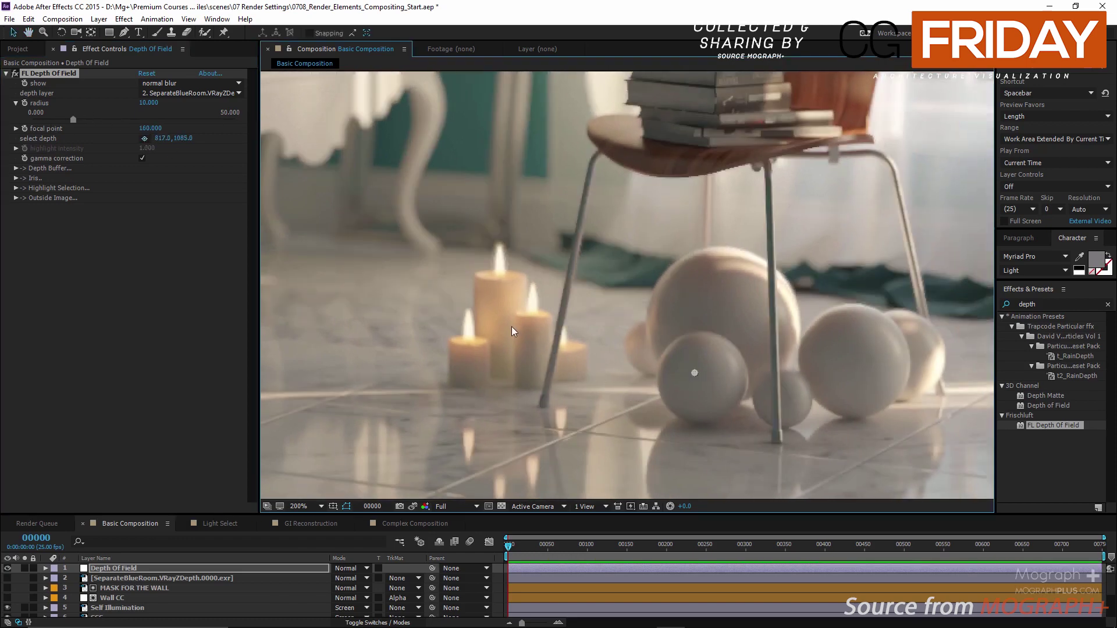
- Set the select depth point back on the stack of books and view the whole image
click(144, 138)
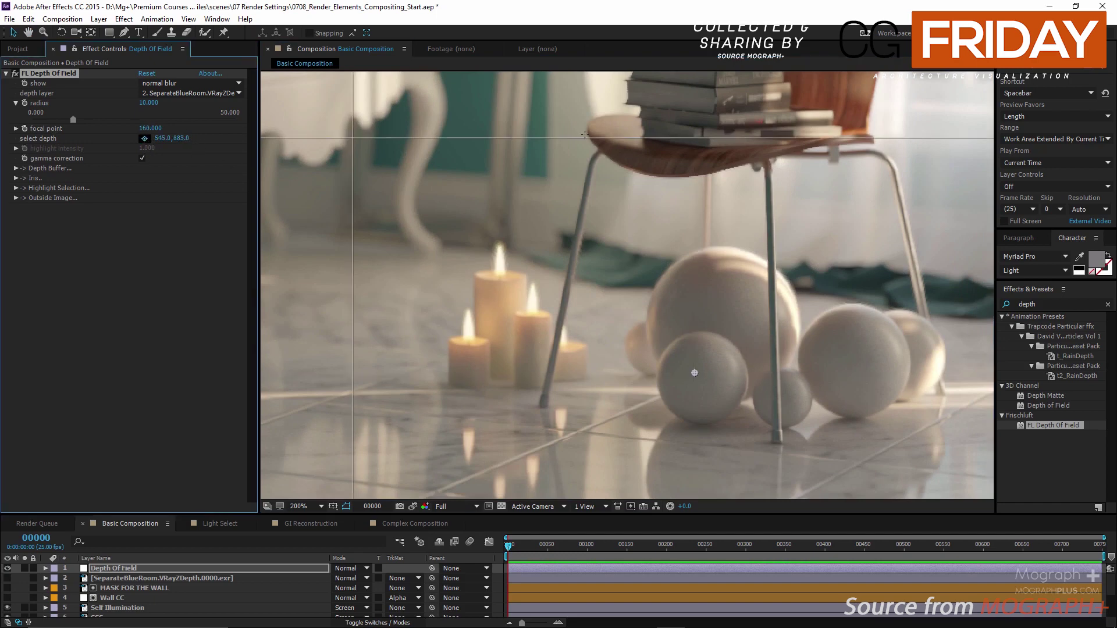
click(710, 98)
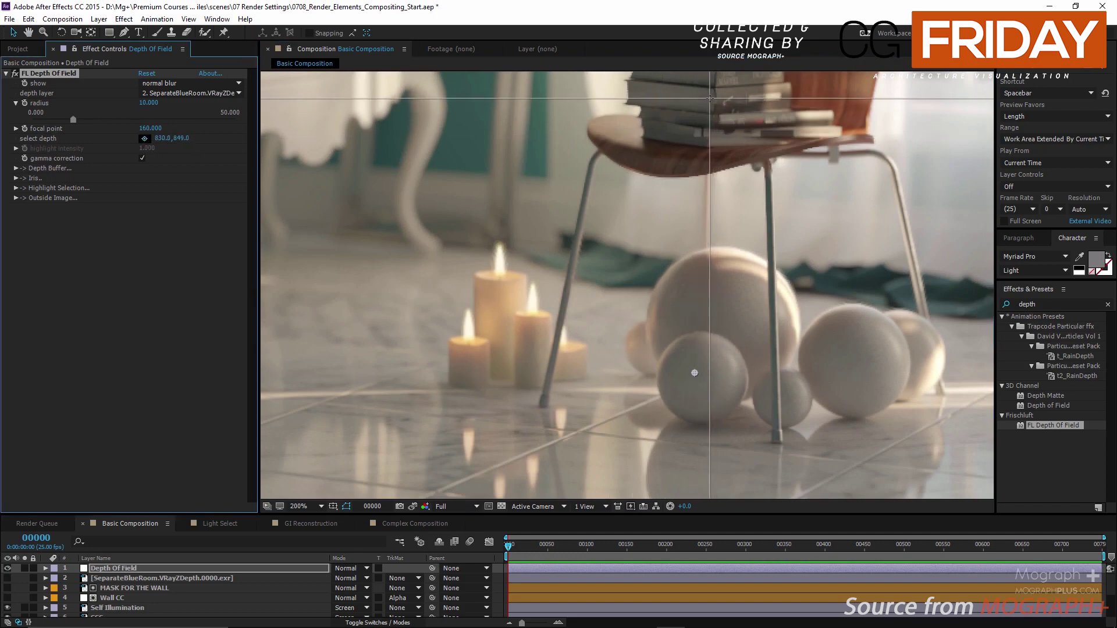
scroll(690, 180, down, 4)
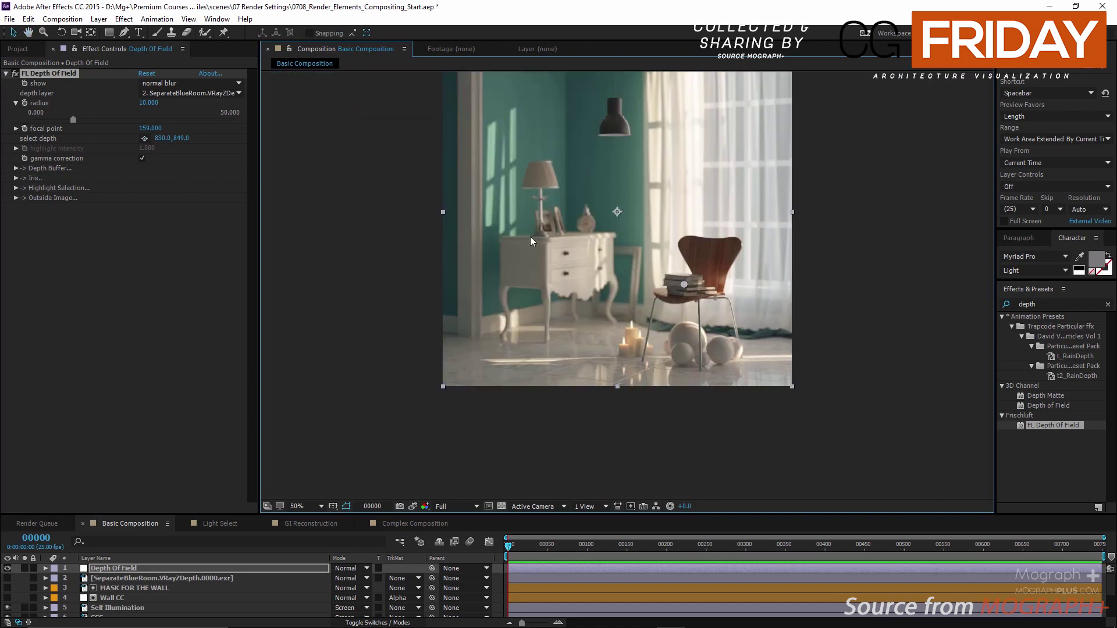
scroll(522, 232, up, 2)
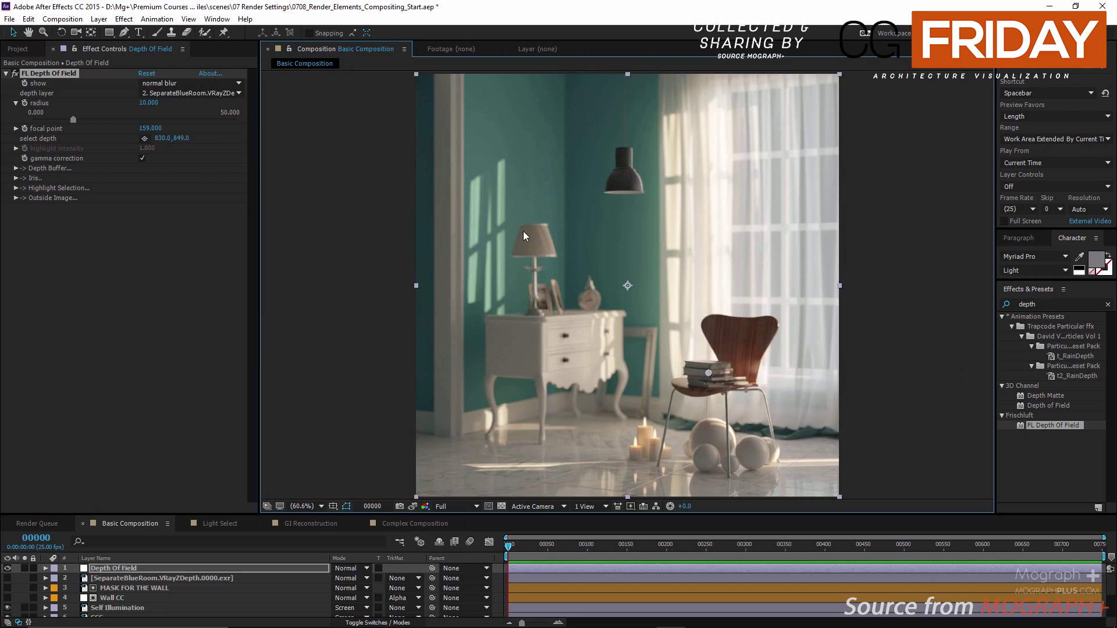
- Examine the Iris and Outside Image settings of the FL Depth Of Field effect
click(15, 179)
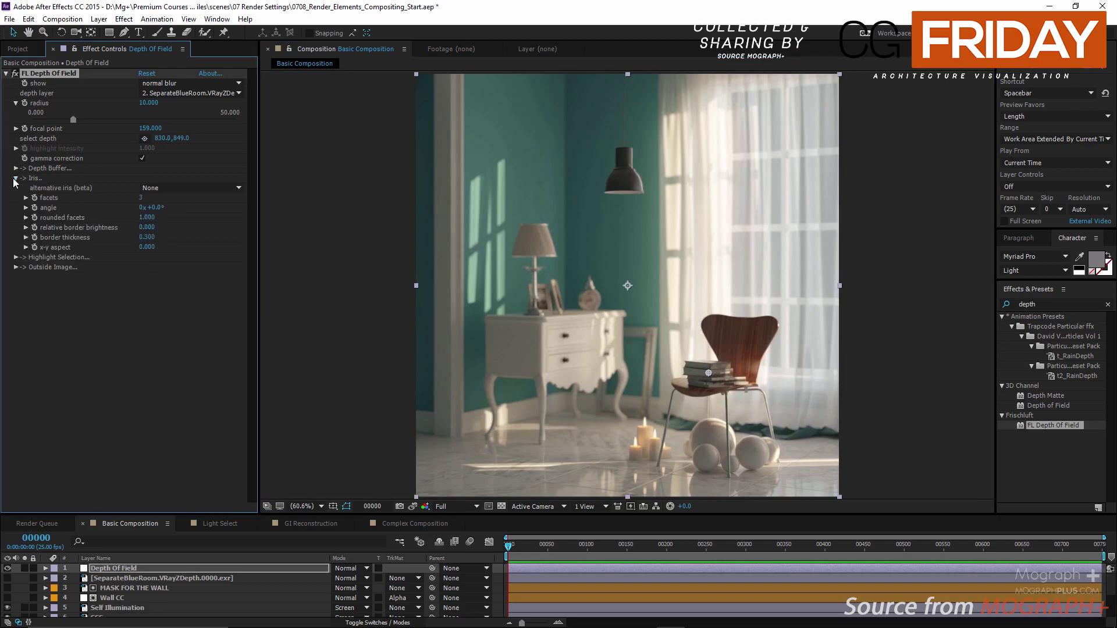
click(15, 179)
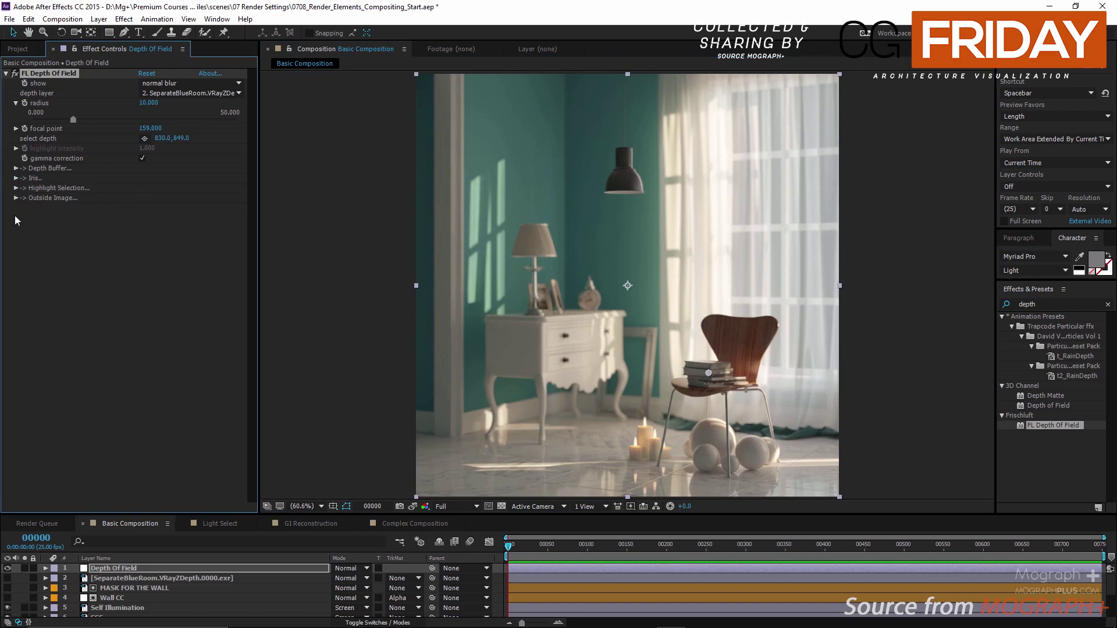
click(16, 199)
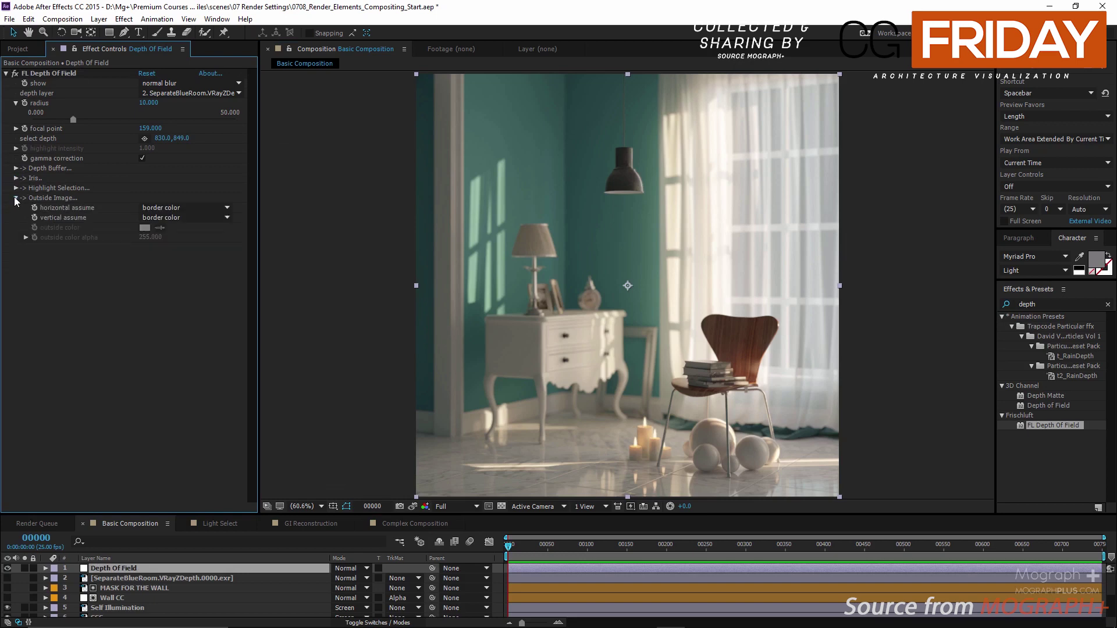
click(16, 198)
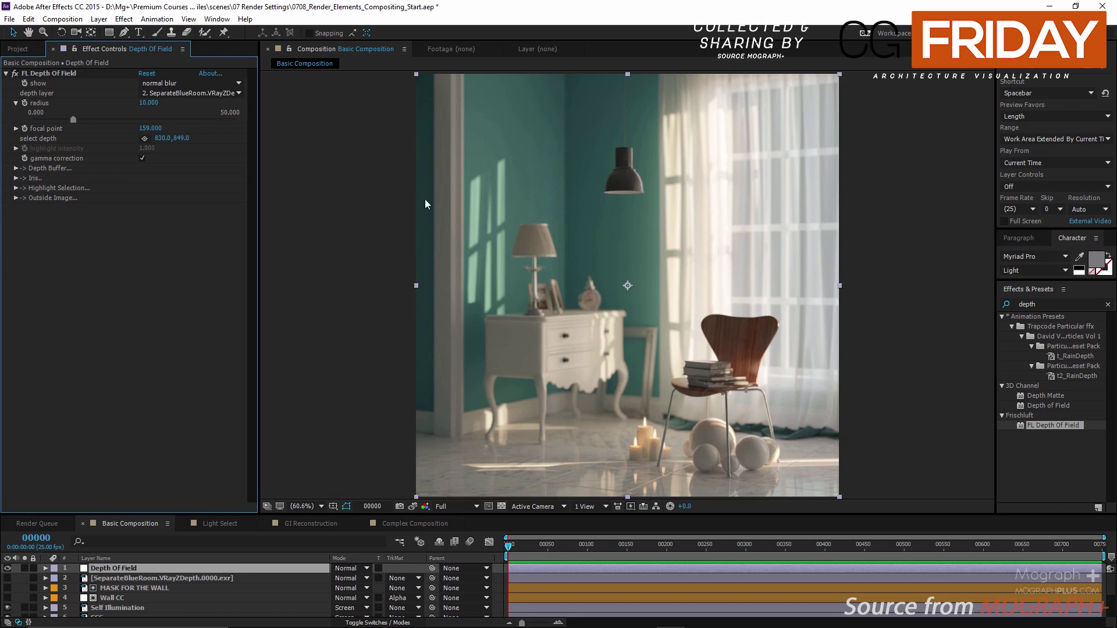
- Hide the Depth Of Field layer and set the label color of the Depth Of Field and ZDepth layers to Blue
click(7, 567)
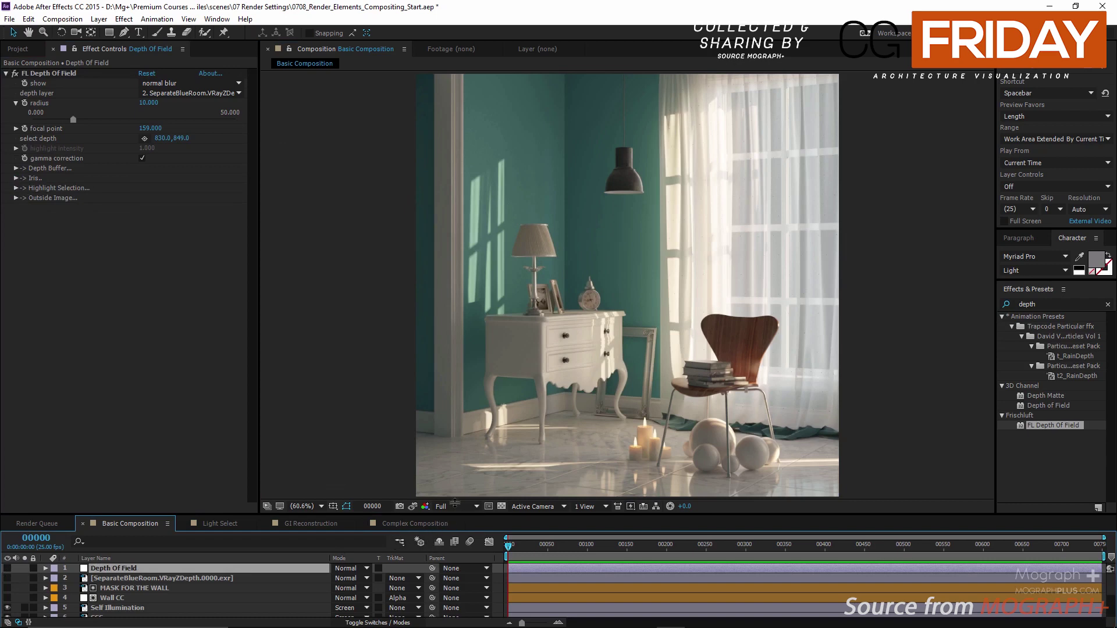
drag(449, 515, 448, 409)
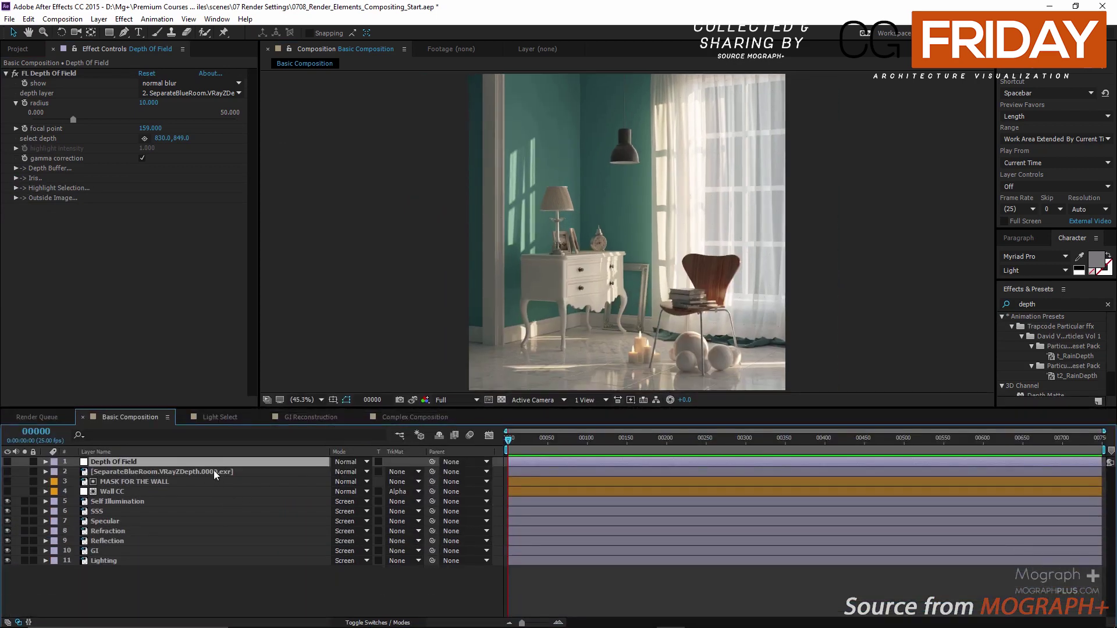
shift+click(214, 471)
click(54, 471)
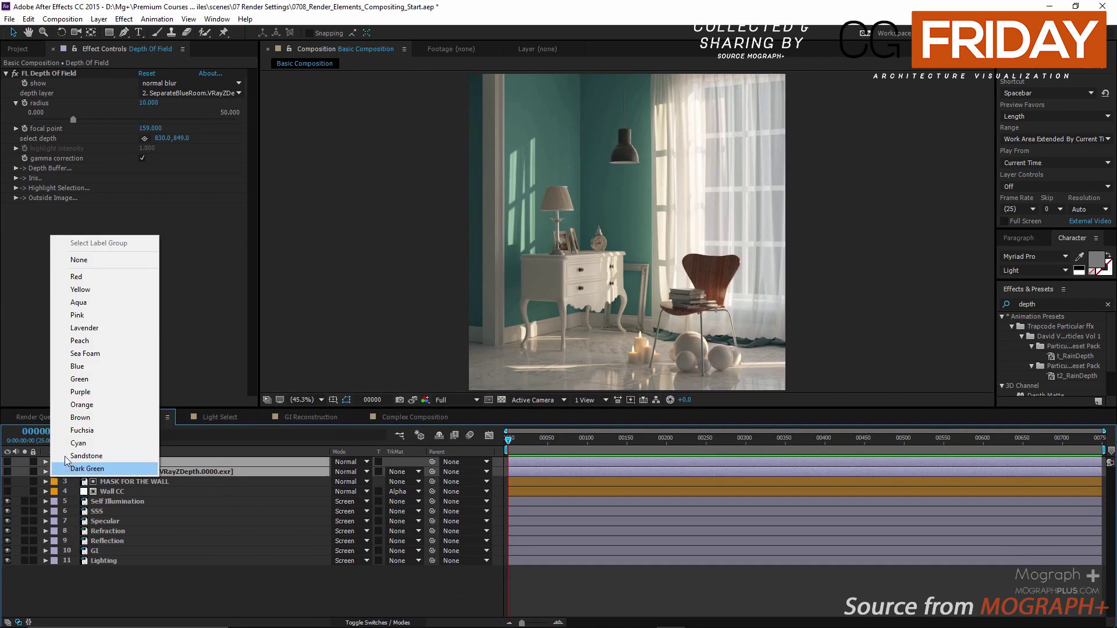
click(93, 329)
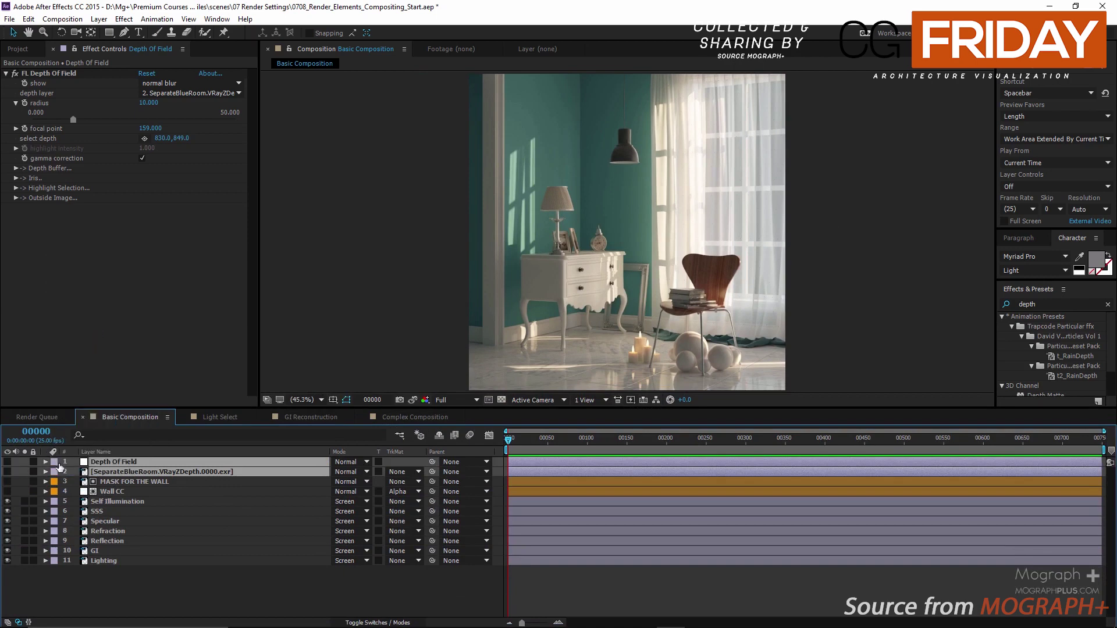
click(55, 472)
click(93, 357)
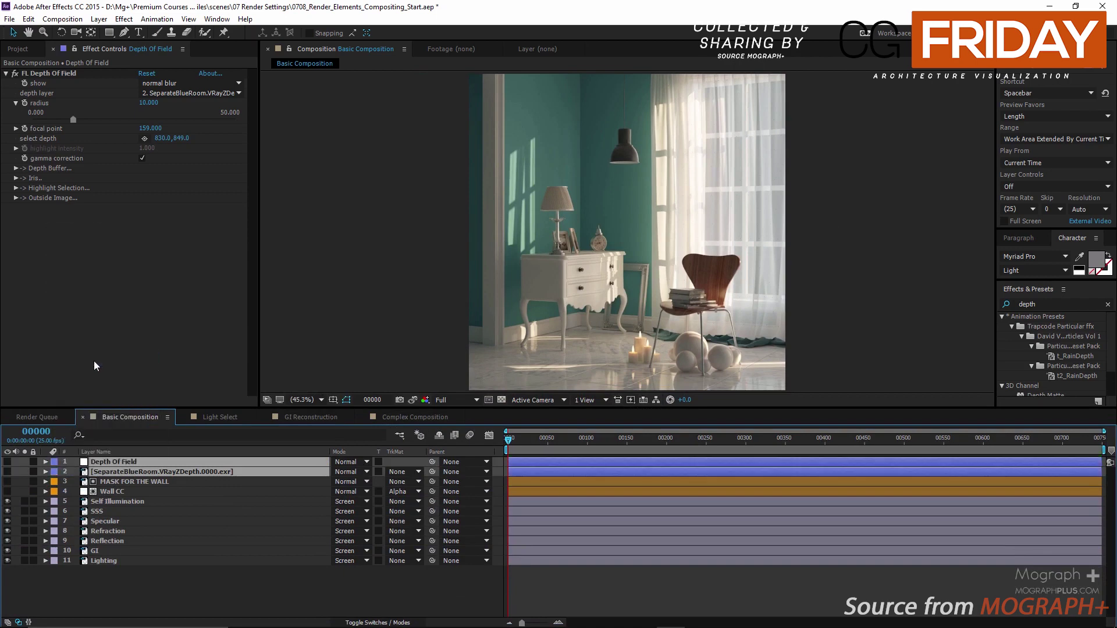
- Duplicate the Lighting layer, place the copy at the bottom of the layer stack and rename it Background
click(106, 560)
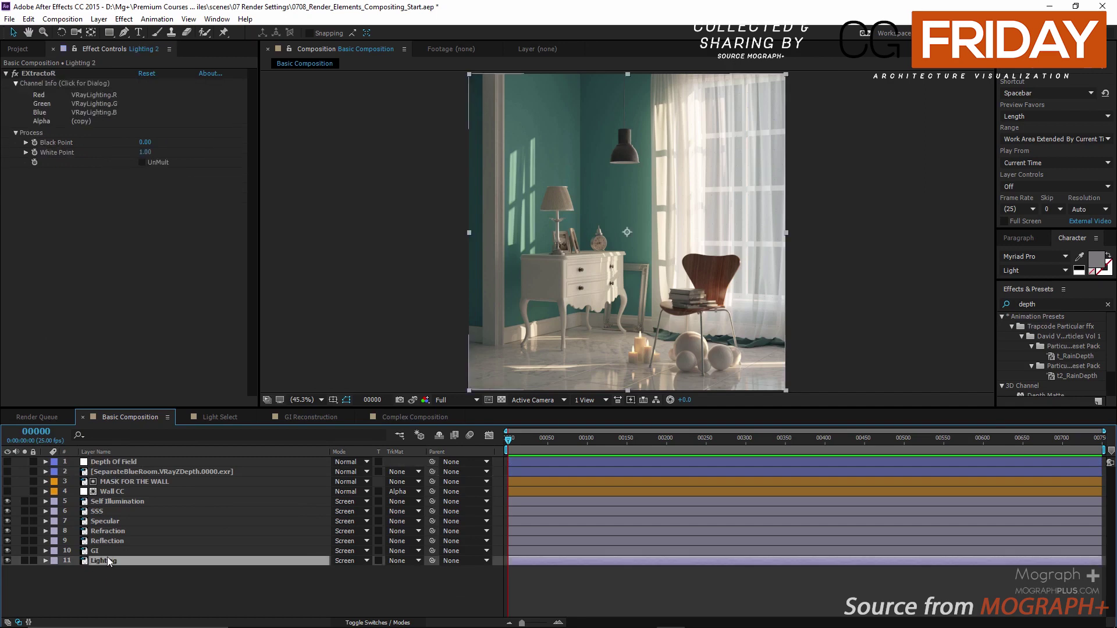
key(ctrl+d)
drag(116, 560, 117, 571)
key(Return)
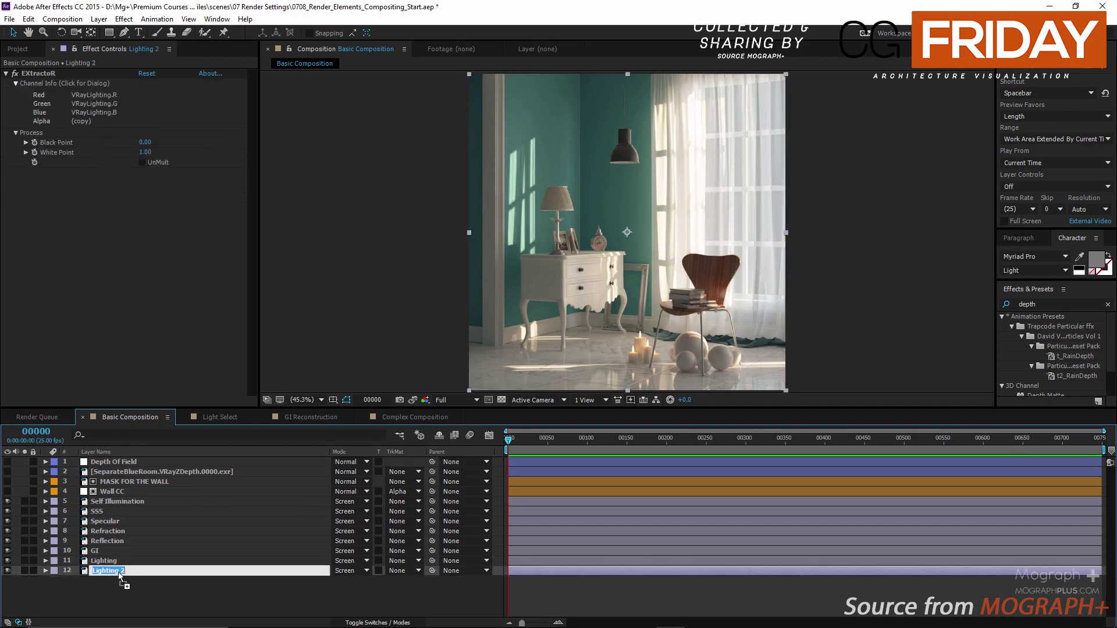
text(Background)
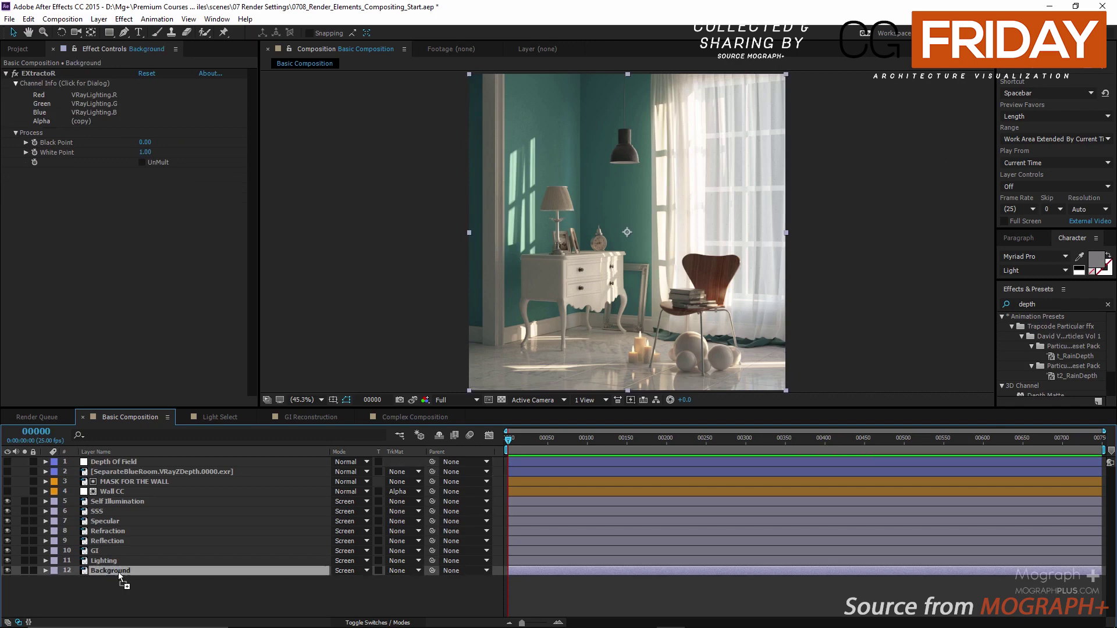
key(Return)
- Set the Background layer's EXtractoR channels to the VRayBackground render element
click(172, 105)
click(554, 289)
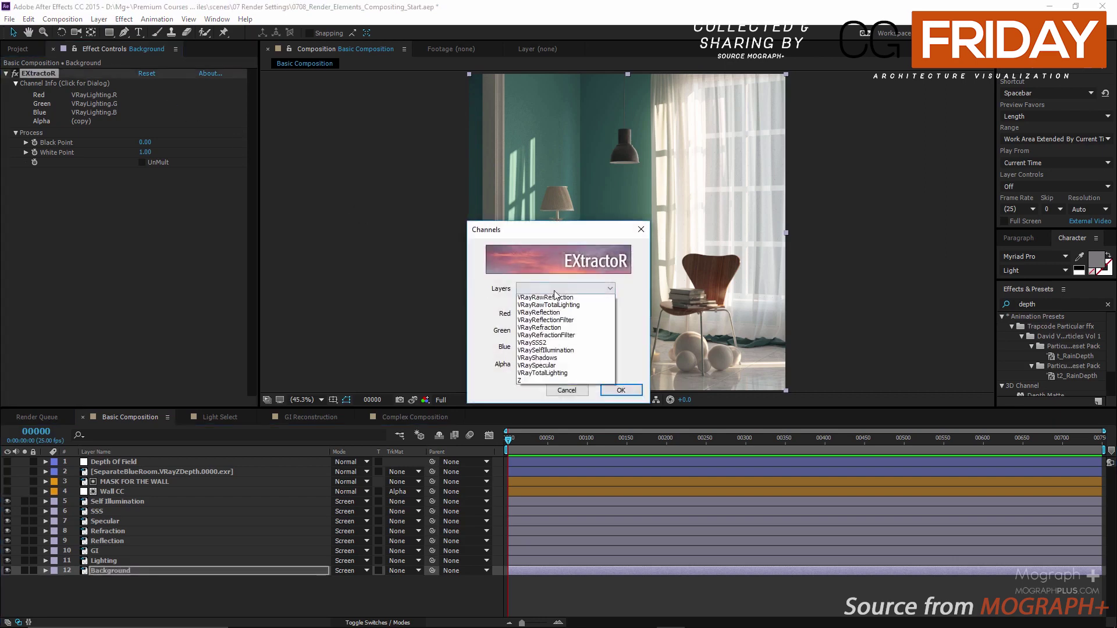
click(555, 297)
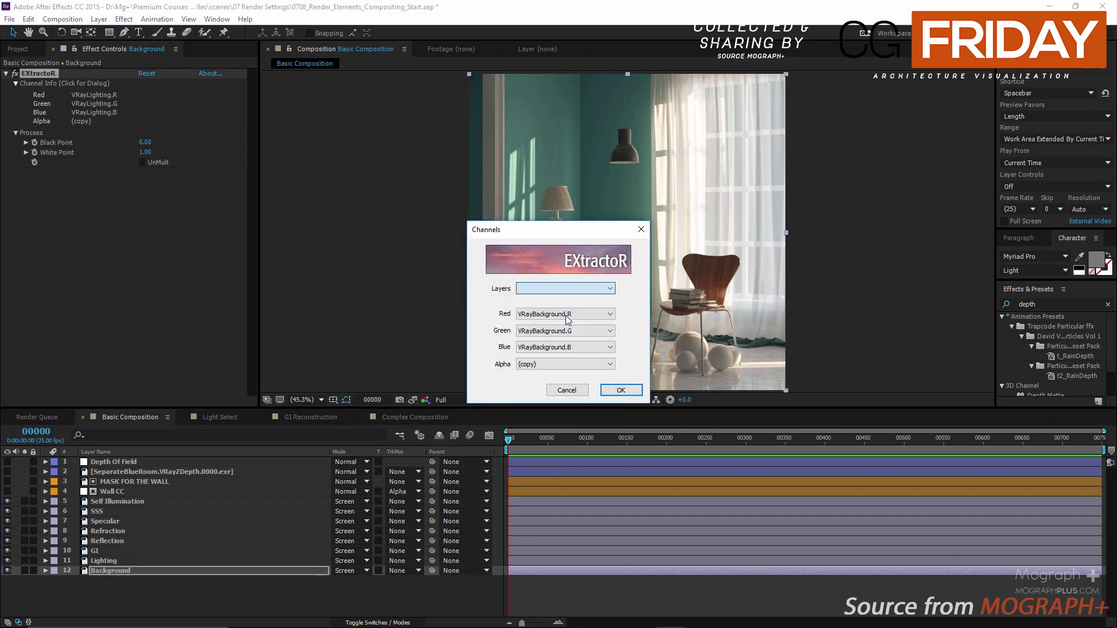
click(632, 386)
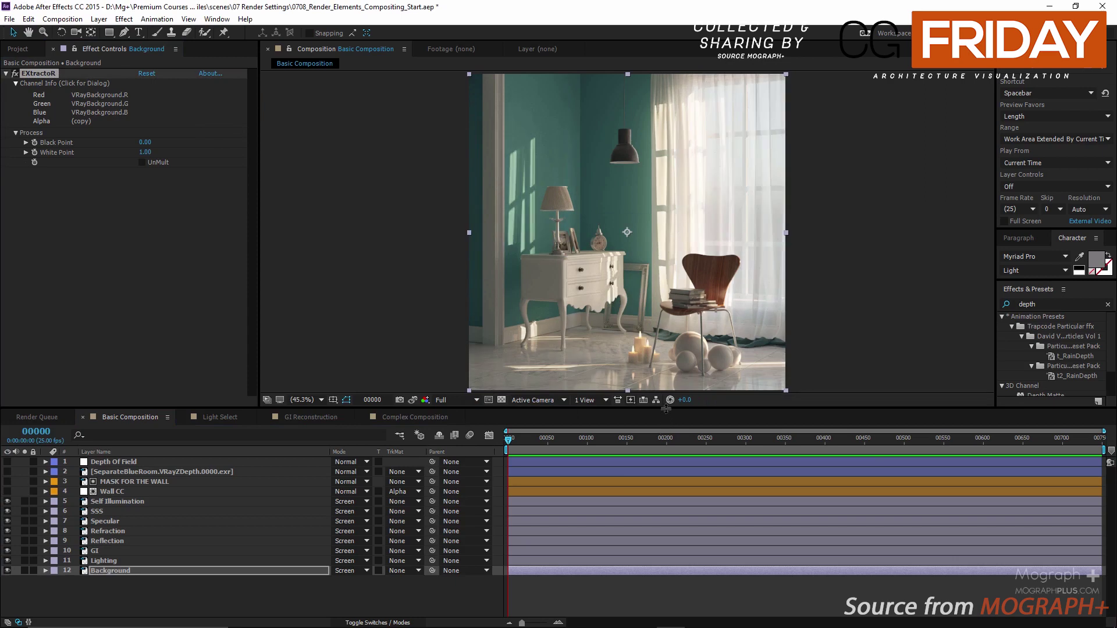
- Enlarge the composition viewer and examine the window, furniture and floor at 100%, comparing the window with the Background layer off and on
drag(662, 410, 667, 436)
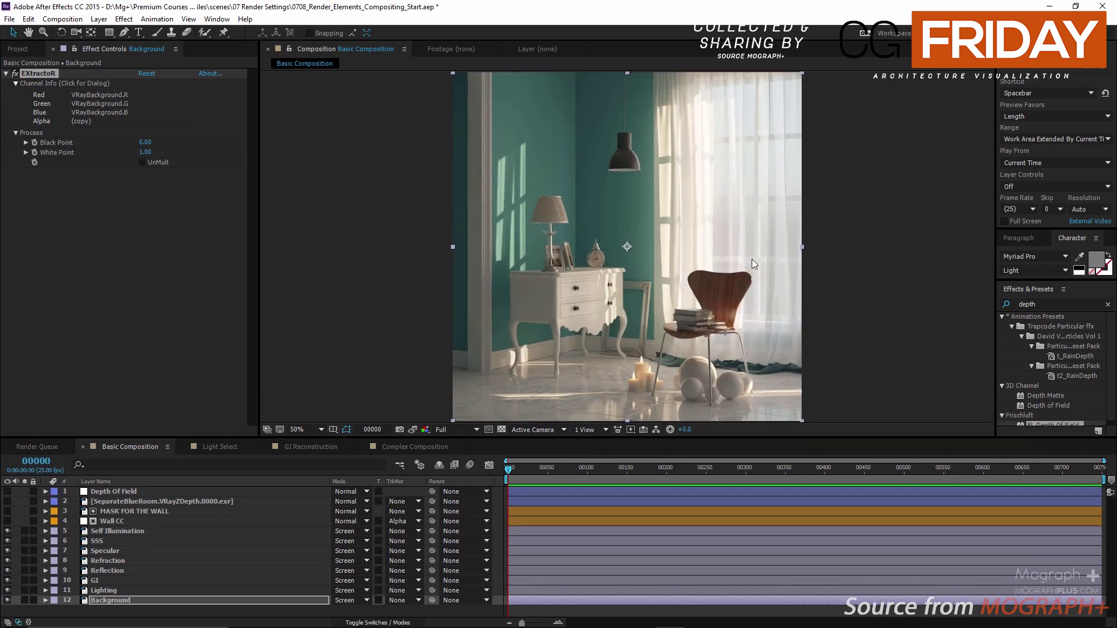
scroll(763, 225, up, 3)
drag(799, 225, 637, 242)
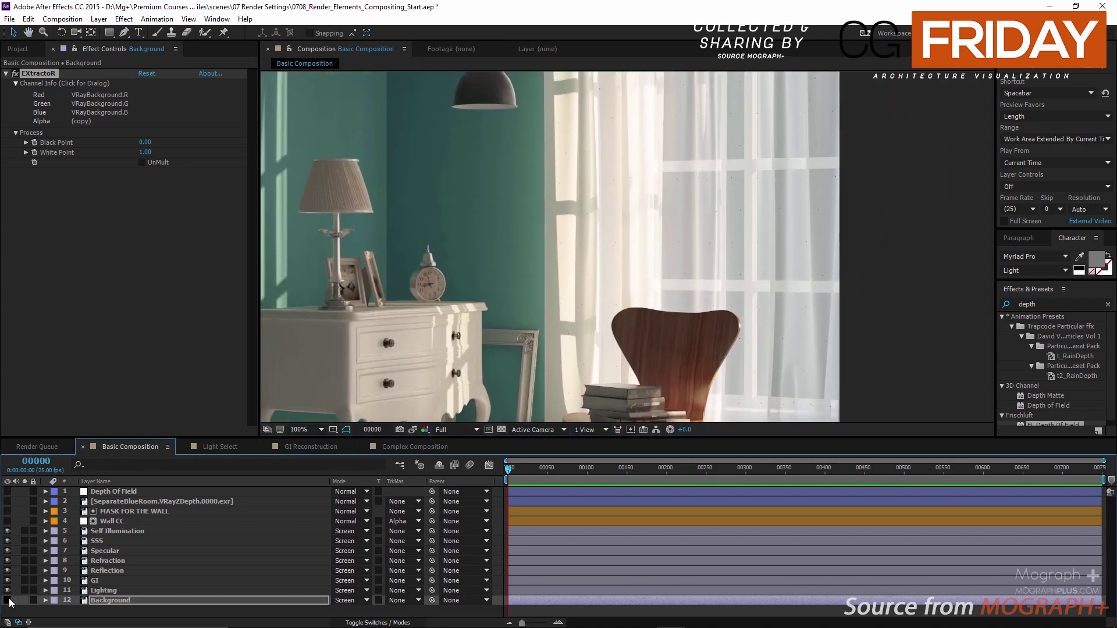
key(comma)
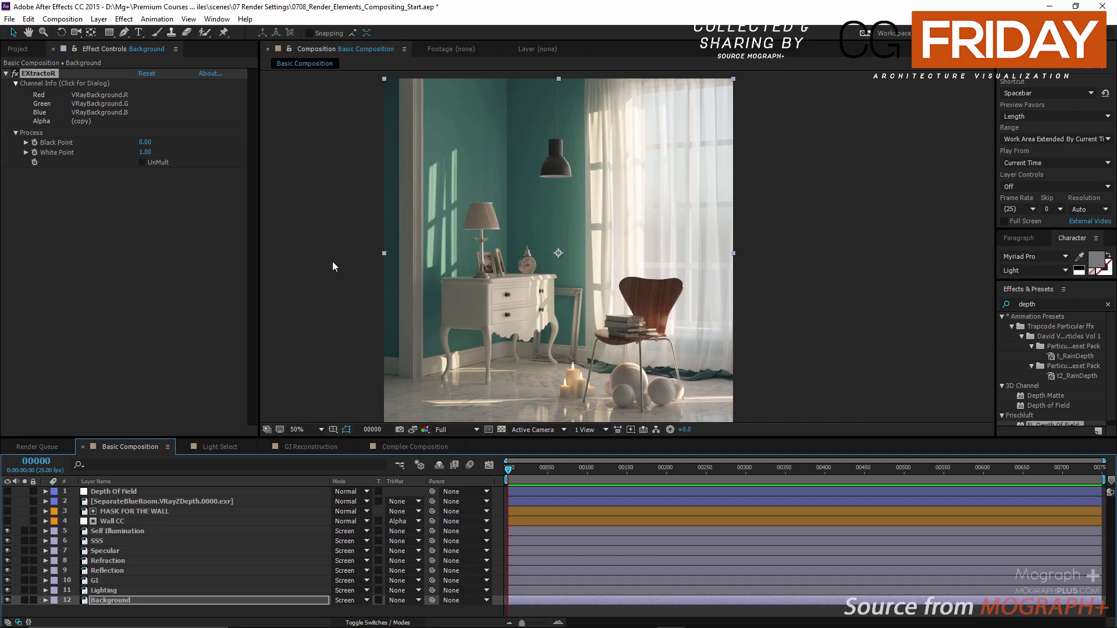
key(period)
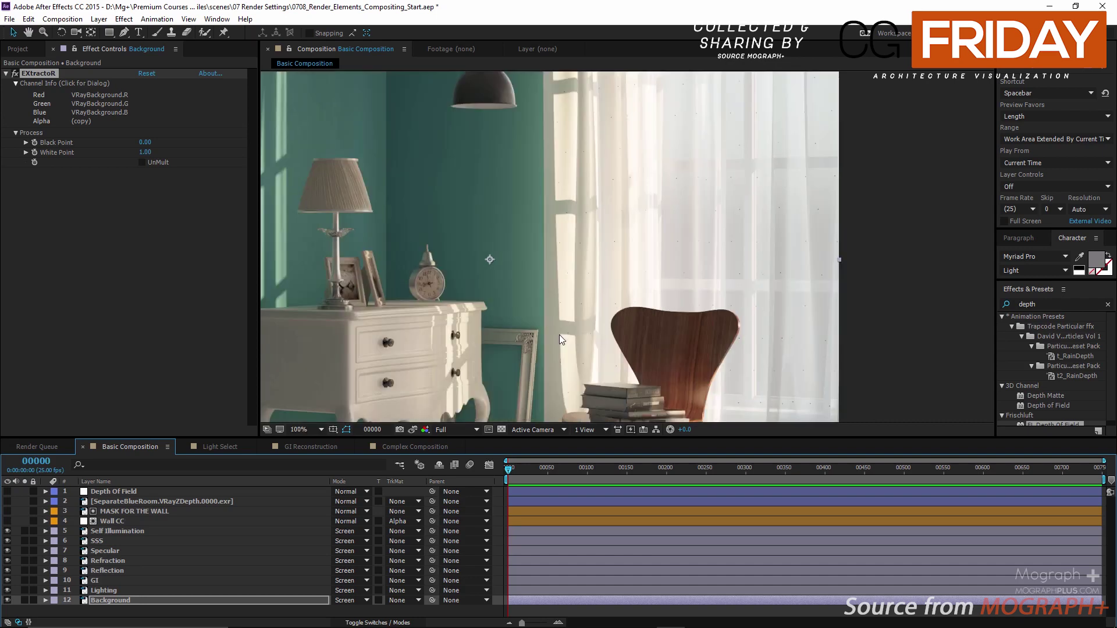
middle_drag(583, 351, 627, 193)
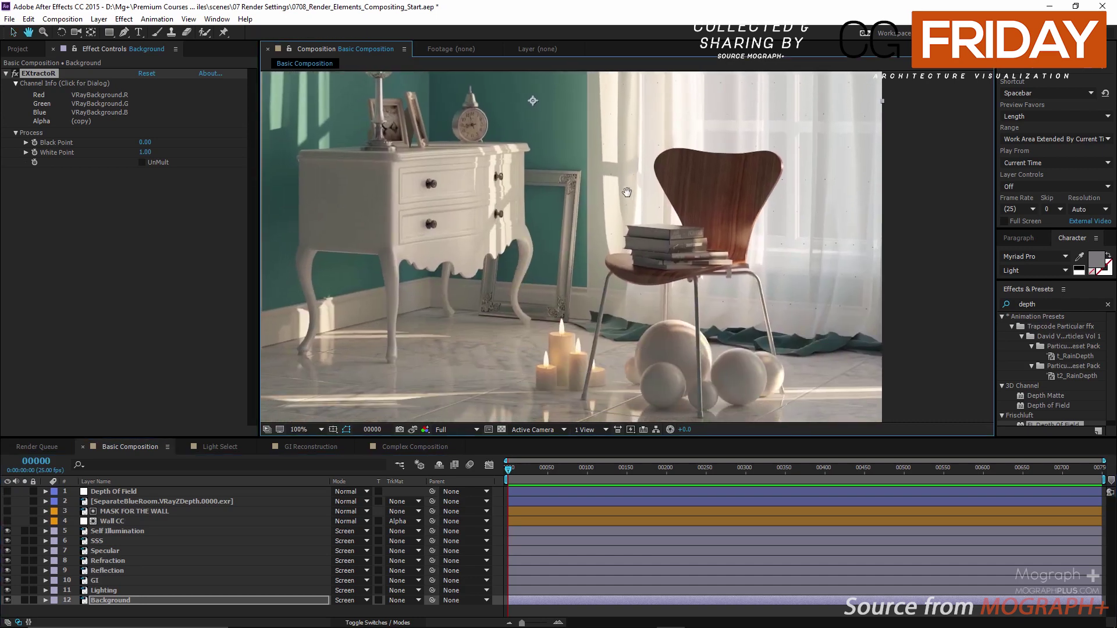
- Make the Depth Of Field layer visible again, and open the Light Select and GI Reconstruction compositions
click(8, 492)
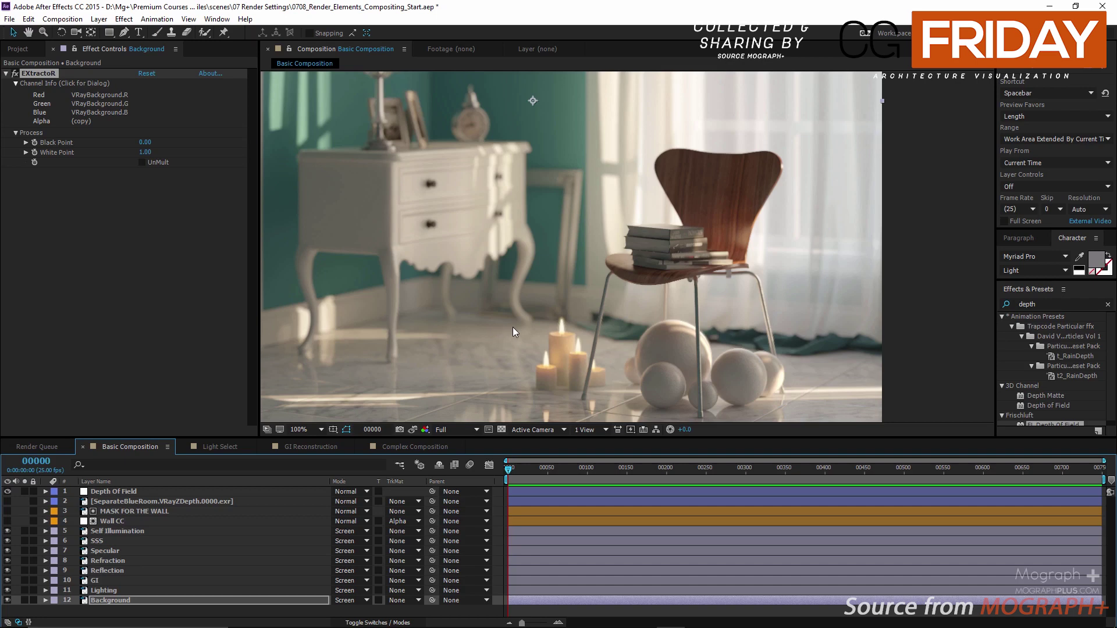
click(210, 444)
click(309, 444)
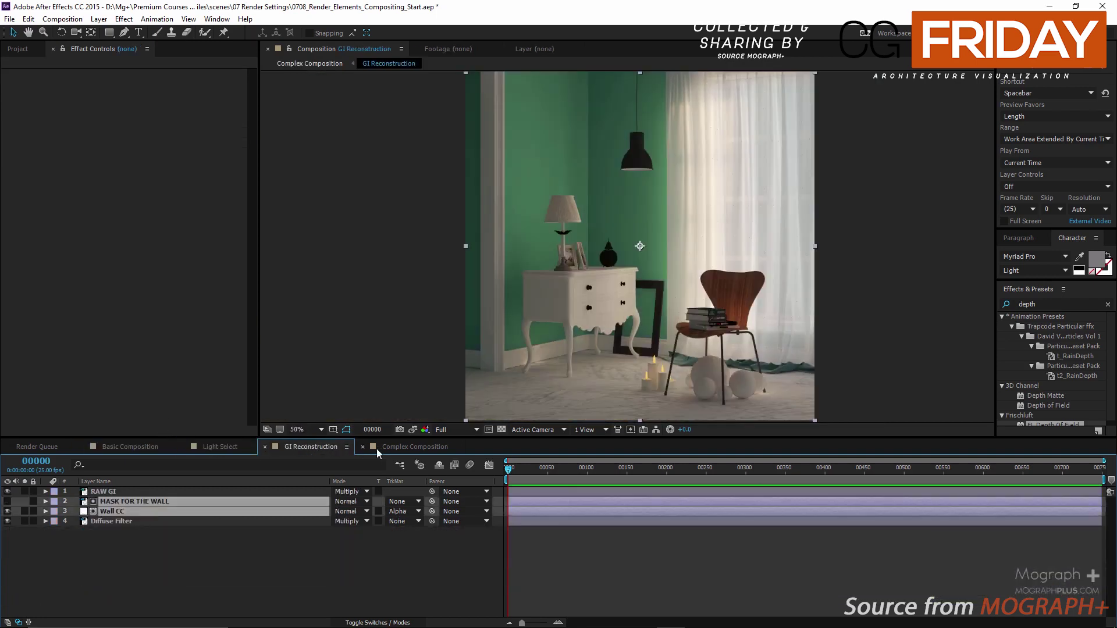